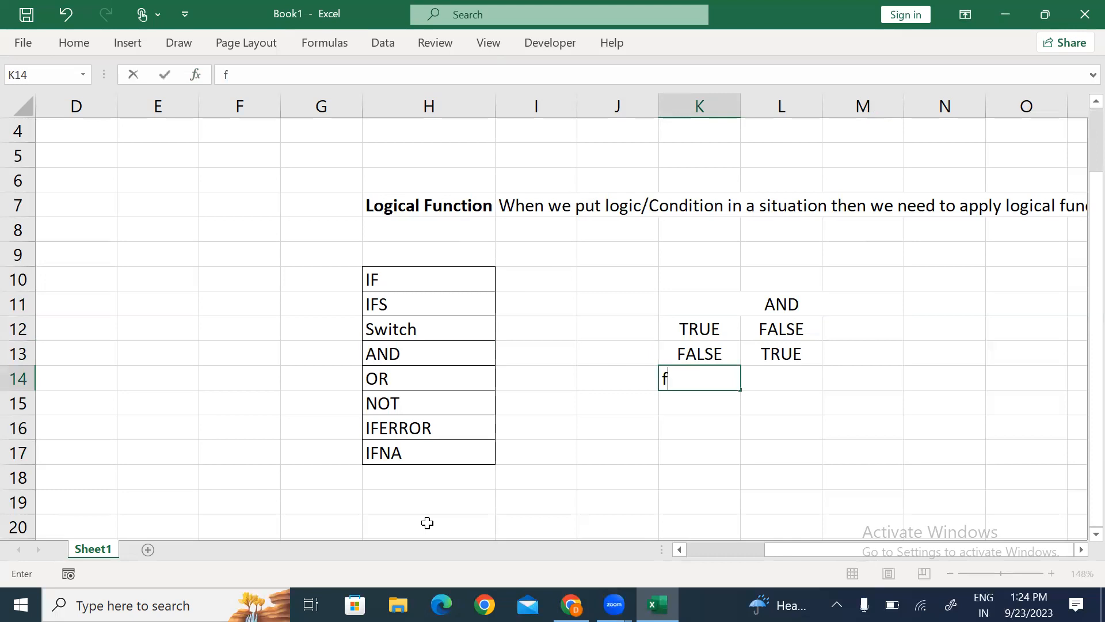
# Step: Enter FALSE in K14 and L14 and TRUE in K15 and L15
pyautogui.press('Tab')
pyautogui.write('false')
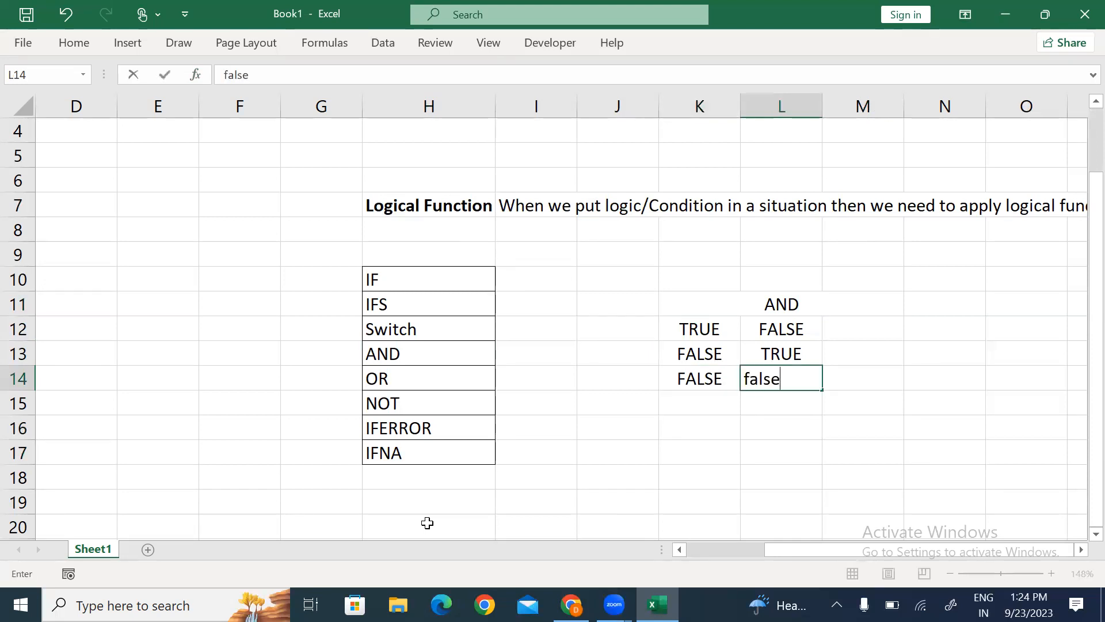
pyautogui.press('Return')
pyautogui.write('true')
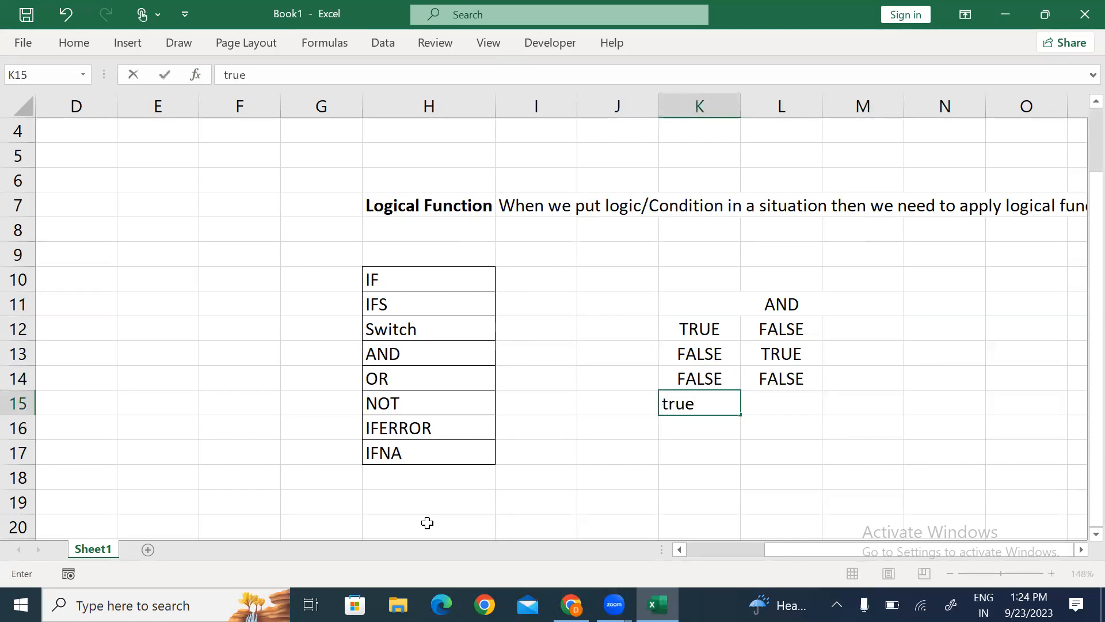
pyautogui.press('Tab')
pyautogui.write('true')
pyautogui.press('Down')
# Step: Apply All Borders to the whole AND table, K11:M15
pyautogui.press('Up')
pyautogui.press('Up')
pyautogui.press('Up')
pyautogui.press('Up')
pyautogui.press('Up')
pyautogui.hotkey('shift', 'Down')
pyautogui.hotkey('shift', 'Down')
pyautogui.hotkey('shift', 'Down')
pyautogui.hotkey('shift', 'Down')
pyautogui.hotkey('alt', 'h')
pyautogui.press('b')
pyautogui.press('a')
pyautogui.press('Down')
# Step: Apply the Calculation cell style to the AND header in K11
pyautogui.press('Up')
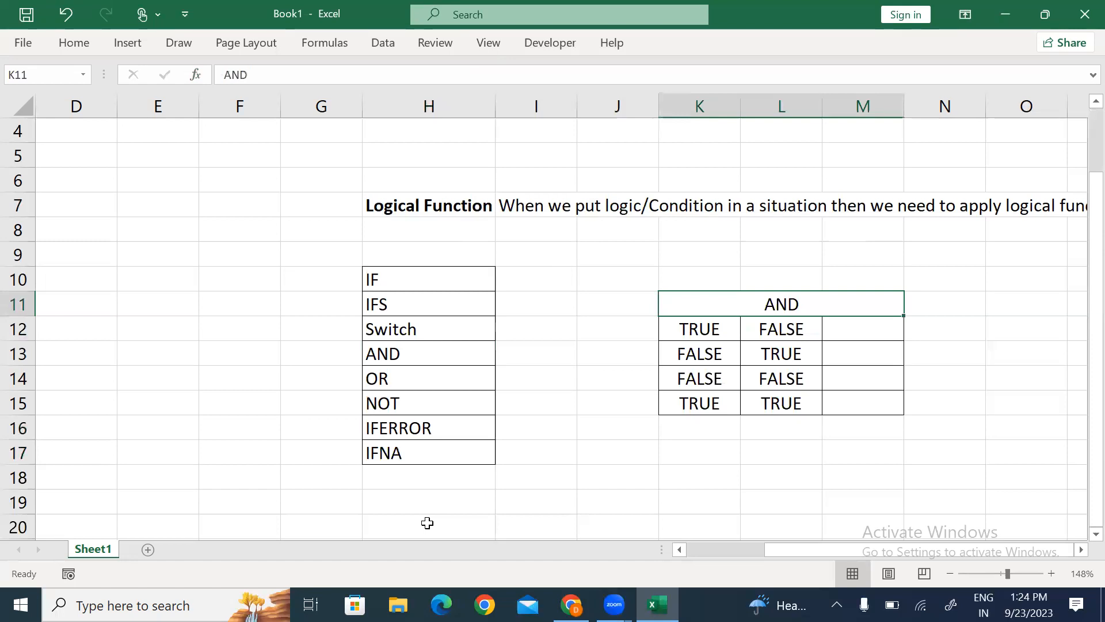
pyautogui.hotkey('alt', 'h')
pyautogui.press('j')
pyautogui.press('Down')
pyautogui.press('Return')
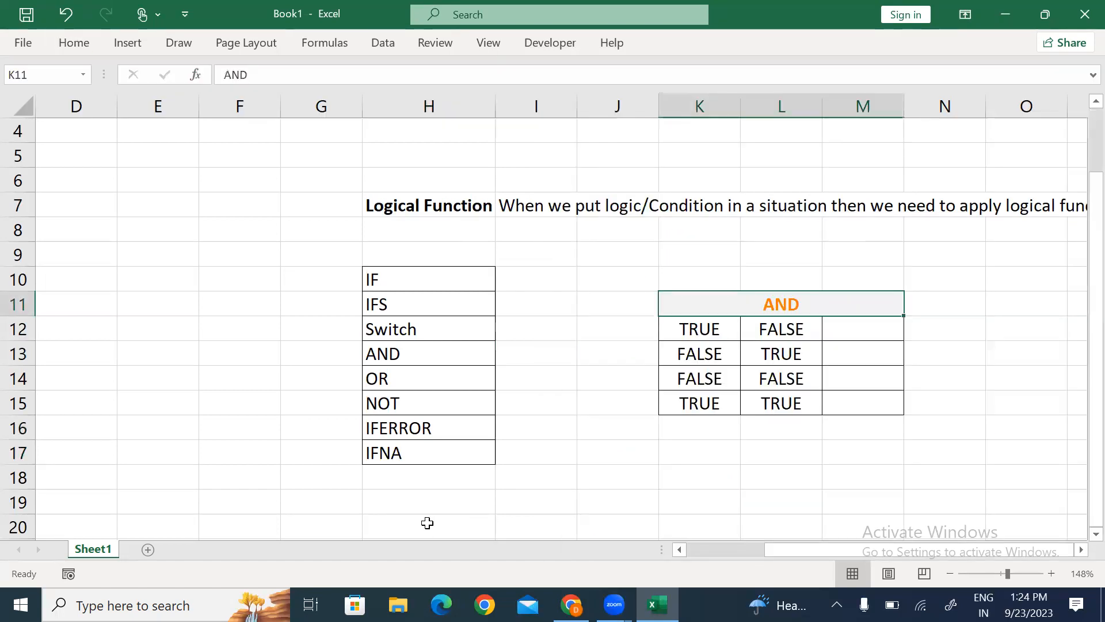
# Step: Copy the AND table K11:M15 and paste it at K18
pyautogui.hotkey('shift', 'Down')
pyautogui.hotkey('shift', 'Down')
pyautogui.hotkey('shift', 'Down')
pyautogui.hotkey('shift', 'Down')
pyautogui.hotkey('ctrl', 'c')
pyautogui.press('Down')
pyautogui.press('Down')
pyautogui.press('Down')
pyautogui.press('Down')
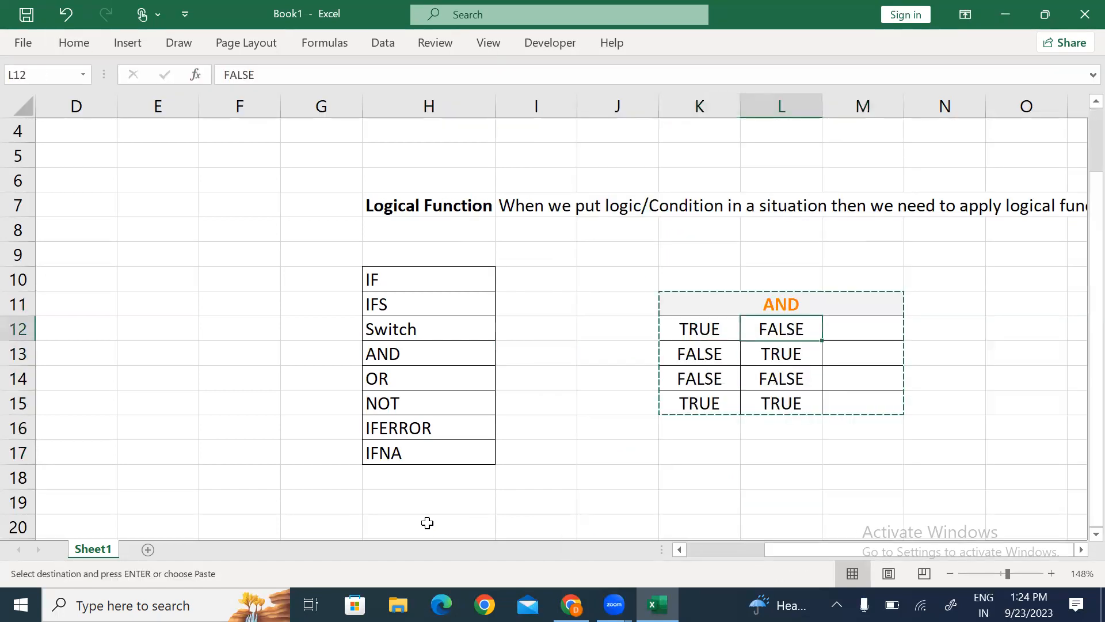
pyautogui.press('Down')
pyautogui.press('Down')
pyautogui.press('Left')
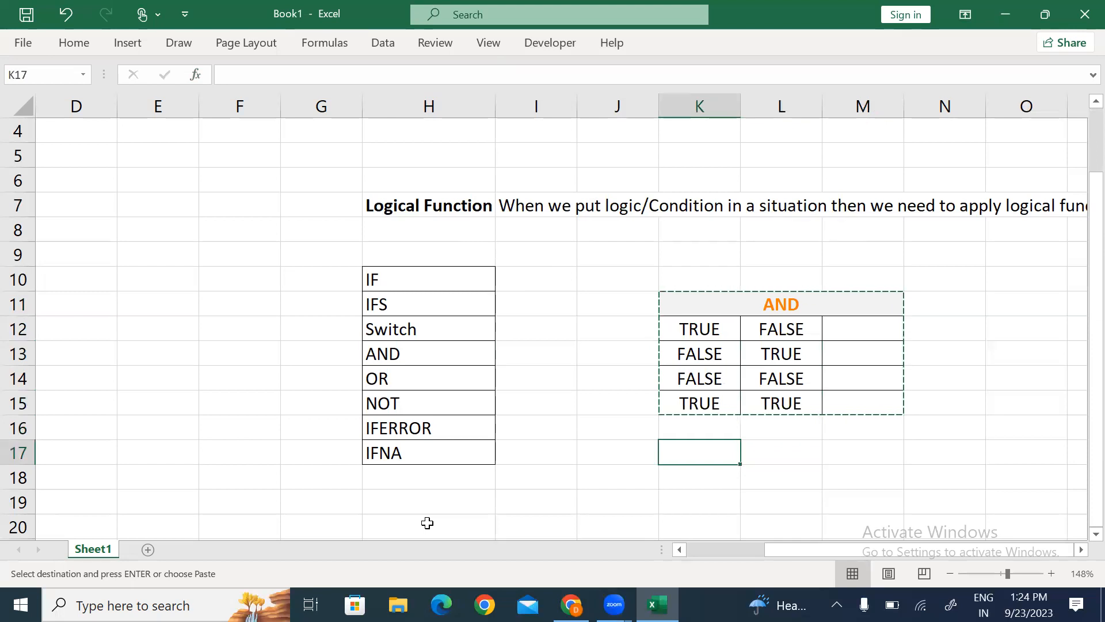
pyautogui.press('Down')
pyautogui.hotkey('ctrl', 'v')
pyautogui.press('Down')
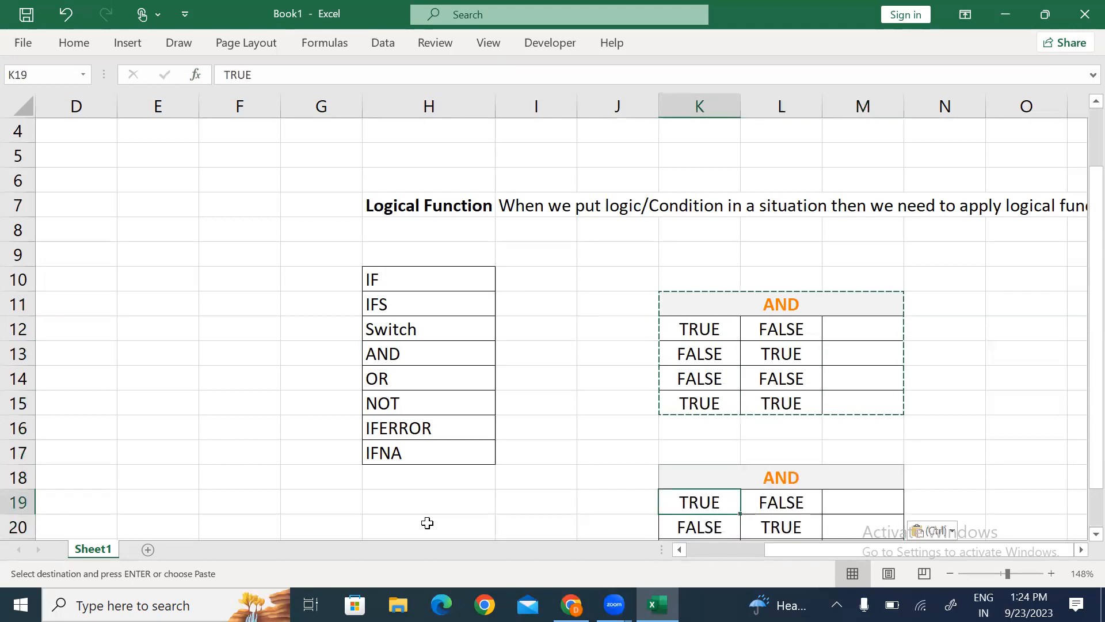
pyautogui.press('Down')
pyautogui.press('Down')
pyautogui.press('Down')
pyautogui.press('Down')
pyautogui.press('Down')
pyautogui.press('Up')
pyautogui.press('Up')
pyautogui.press('Up')
pyautogui.press('Up')
pyautogui.press('Up')
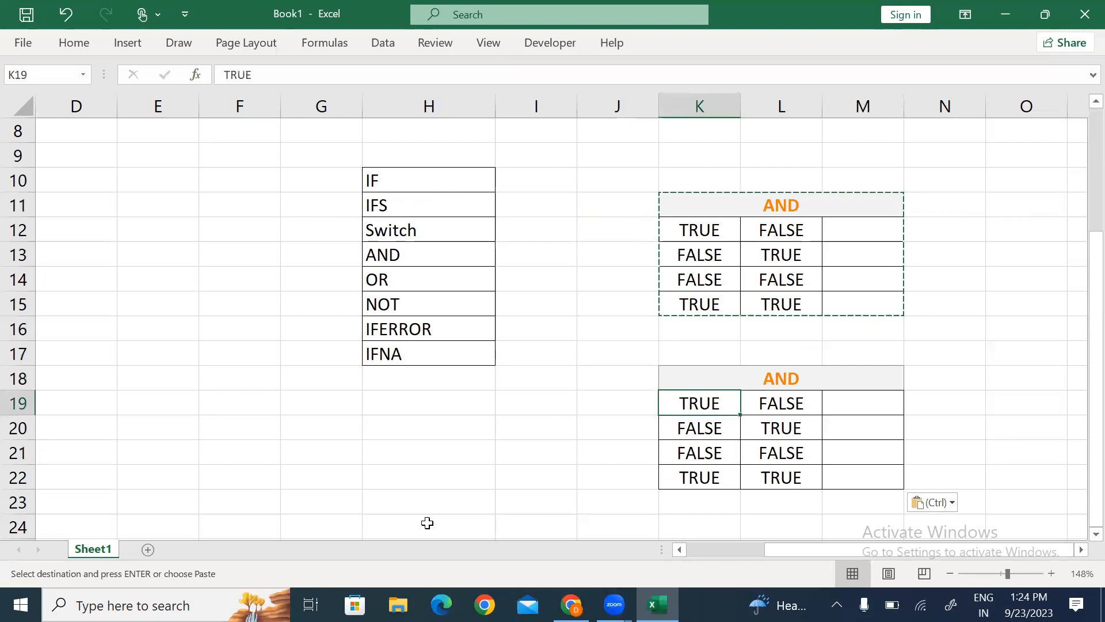
# Step: Change the pasted table's header to OR
pyautogui.press('Up')
pyautogui.write('OR')
pyautogui.press('Return')
pyautogui.press('Up')
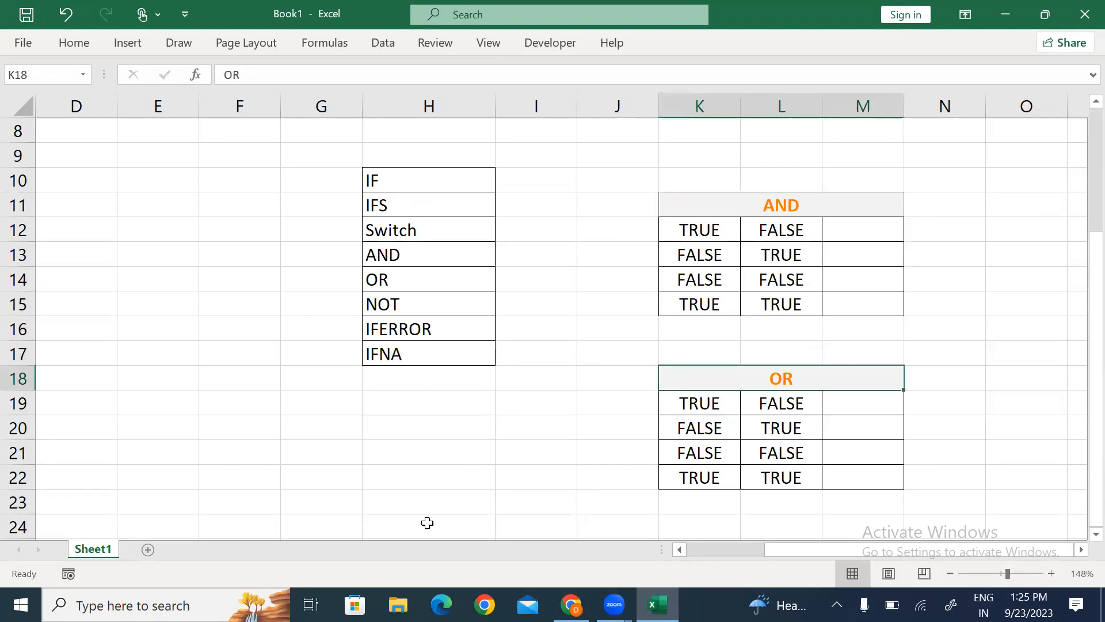
pyautogui.press('Up')
pyautogui.press('Up')
pyautogui.press('Up')
pyautogui.press('Up')
pyautogui.press('Up')
pyautogui.press('Up')
pyautogui.press('Up')
pyautogui.press('Right')
pyautogui.press('Down')
# Step: Enter =AND(K12,L12) in M12, which returns FALSE
pyautogui.press('Left')
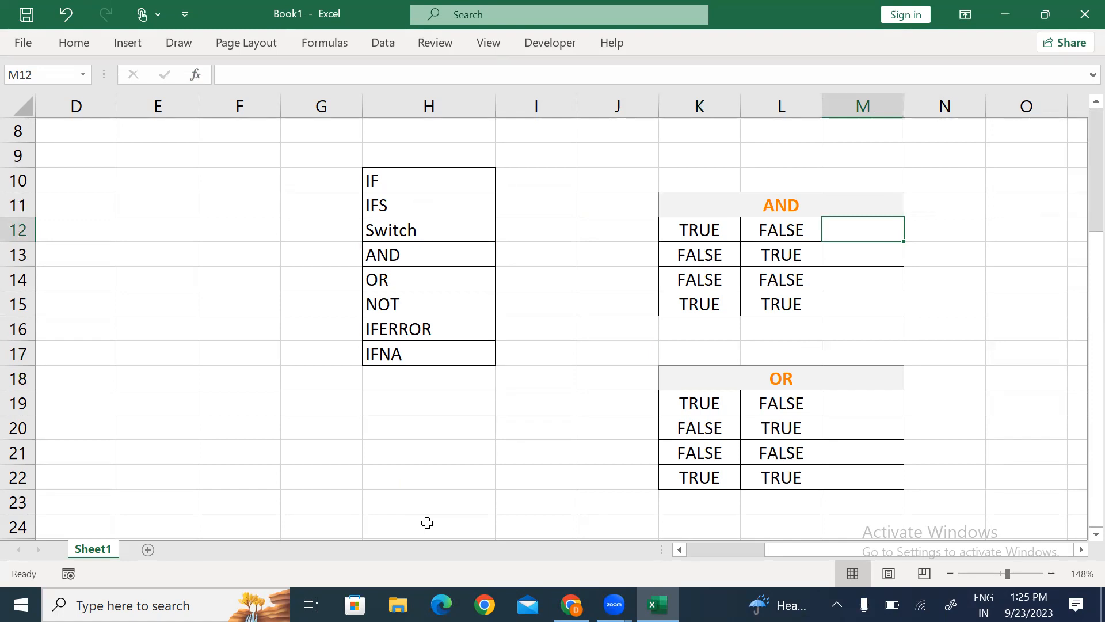
pyautogui.write('=an')
pyautogui.press('Tab')
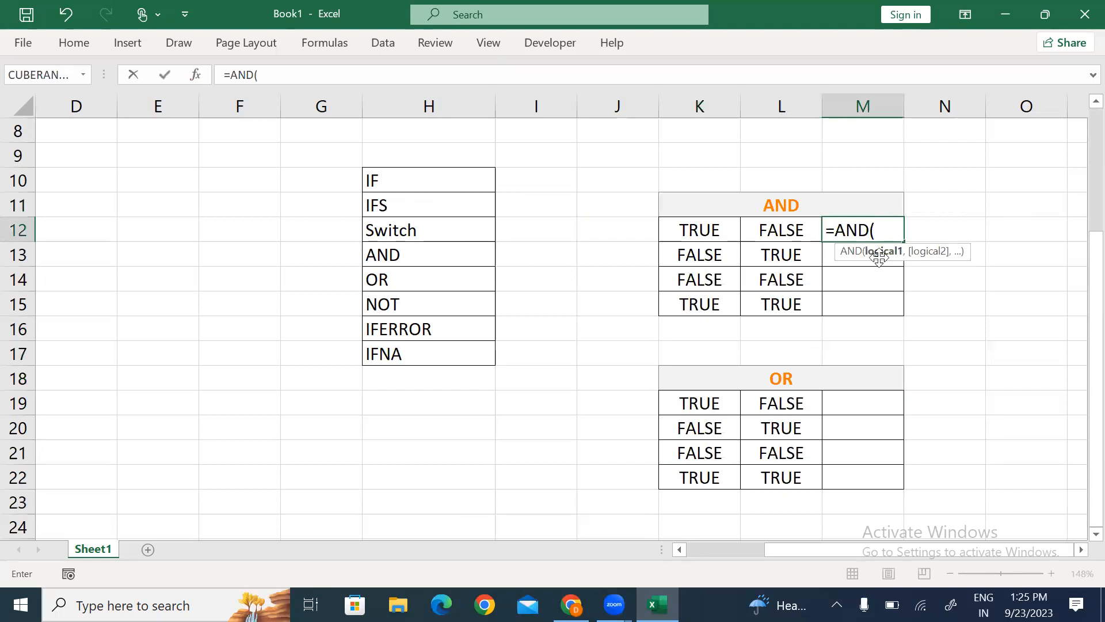
pyautogui.click(684, 229)
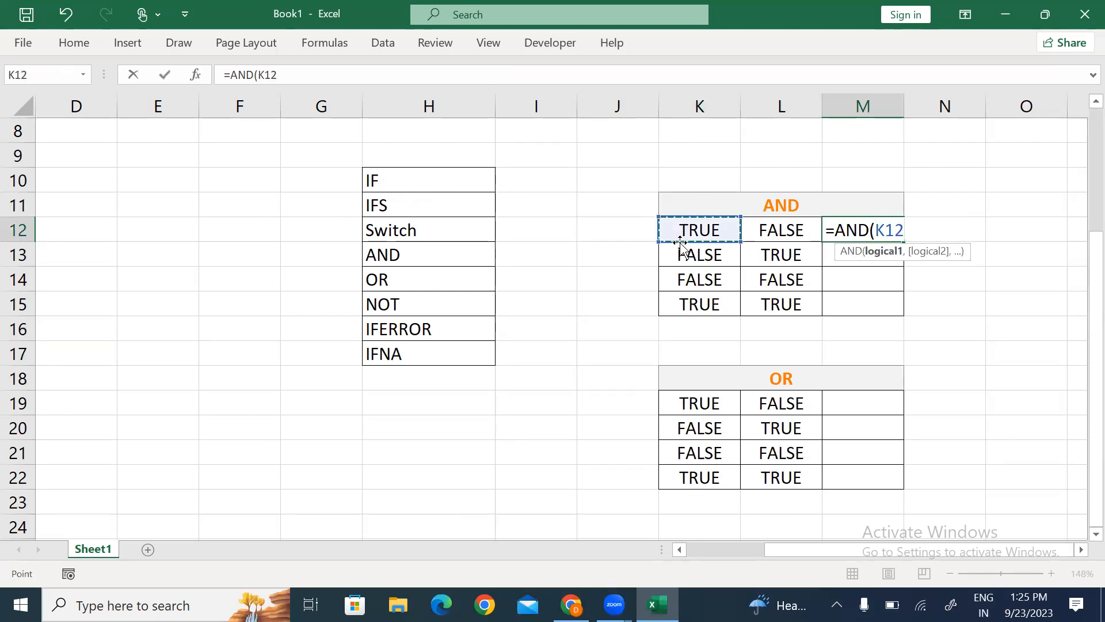
pyautogui.write(',')
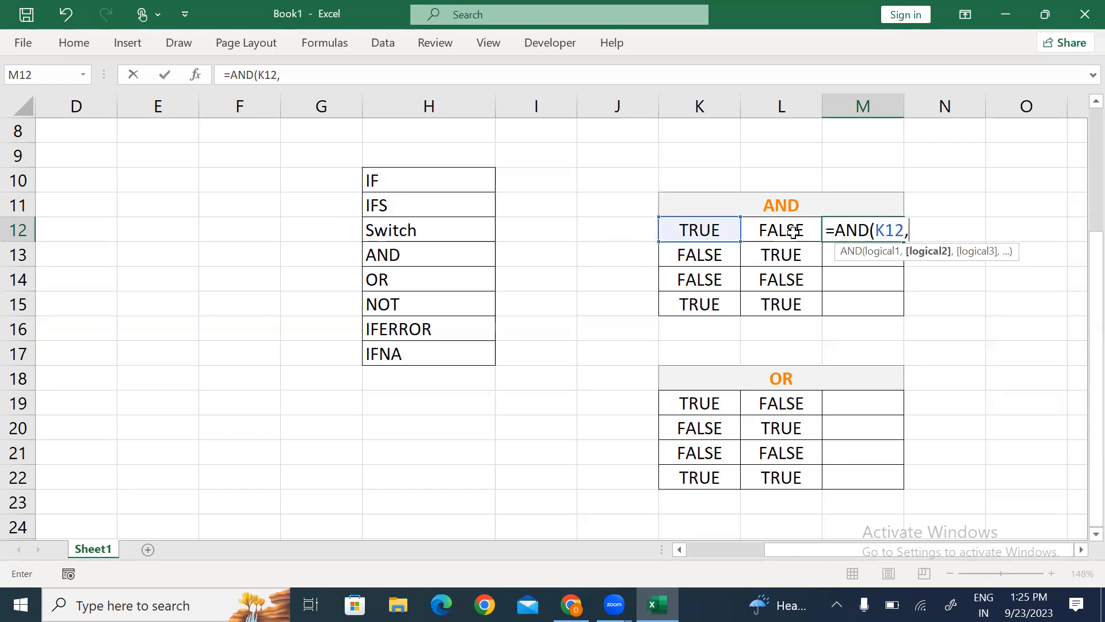
pyautogui.click(793, 230)
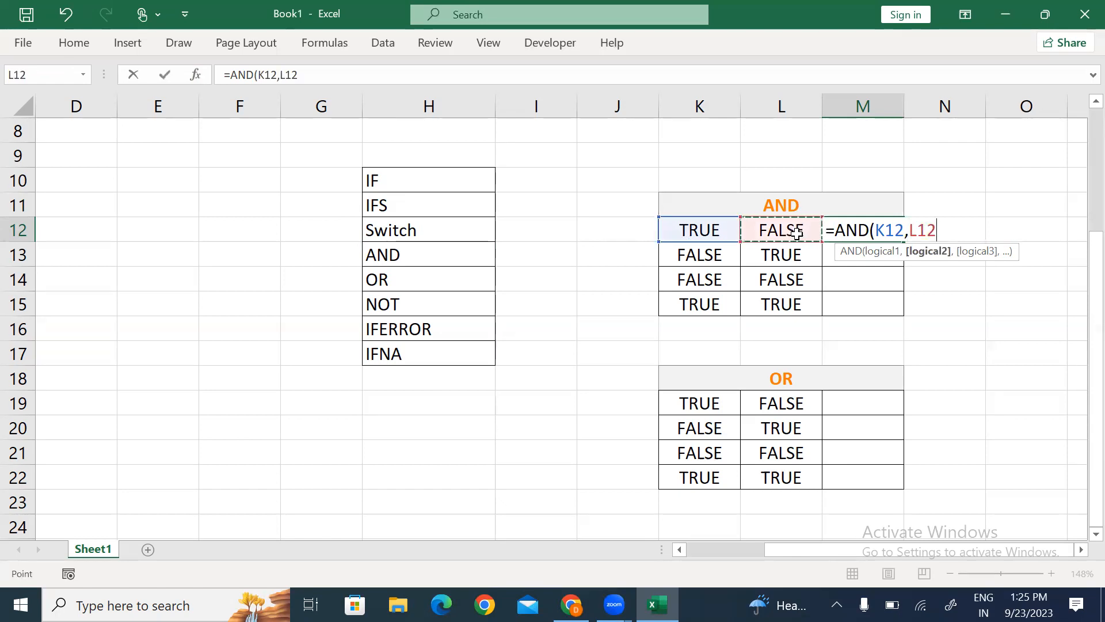
pyautogui.write(')')
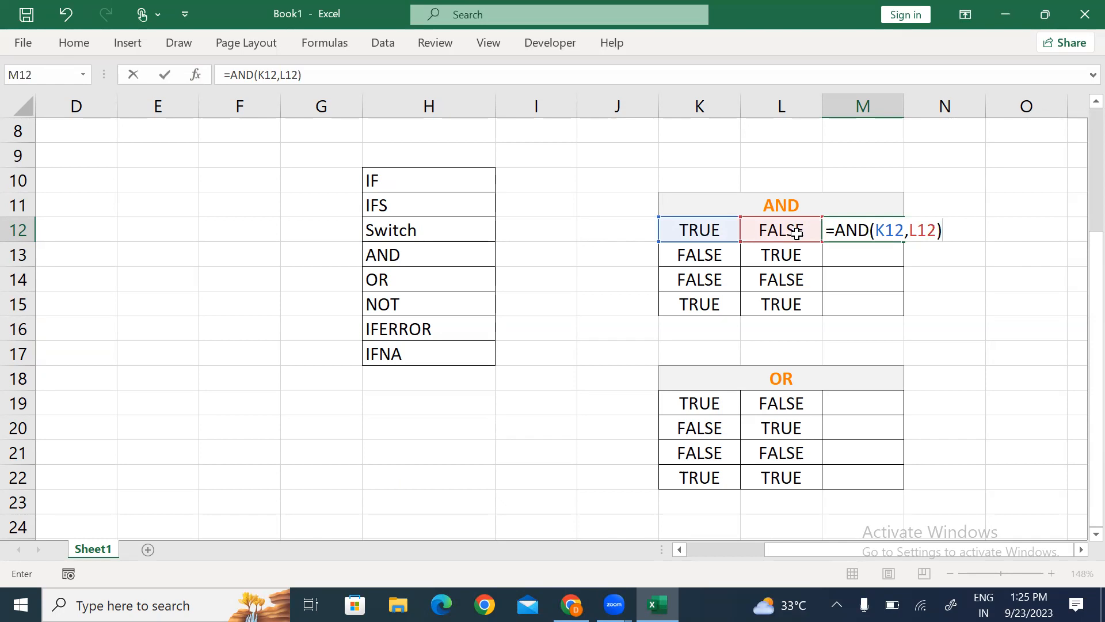
pyautogui.press('Return')
pyautogui.press('Up')
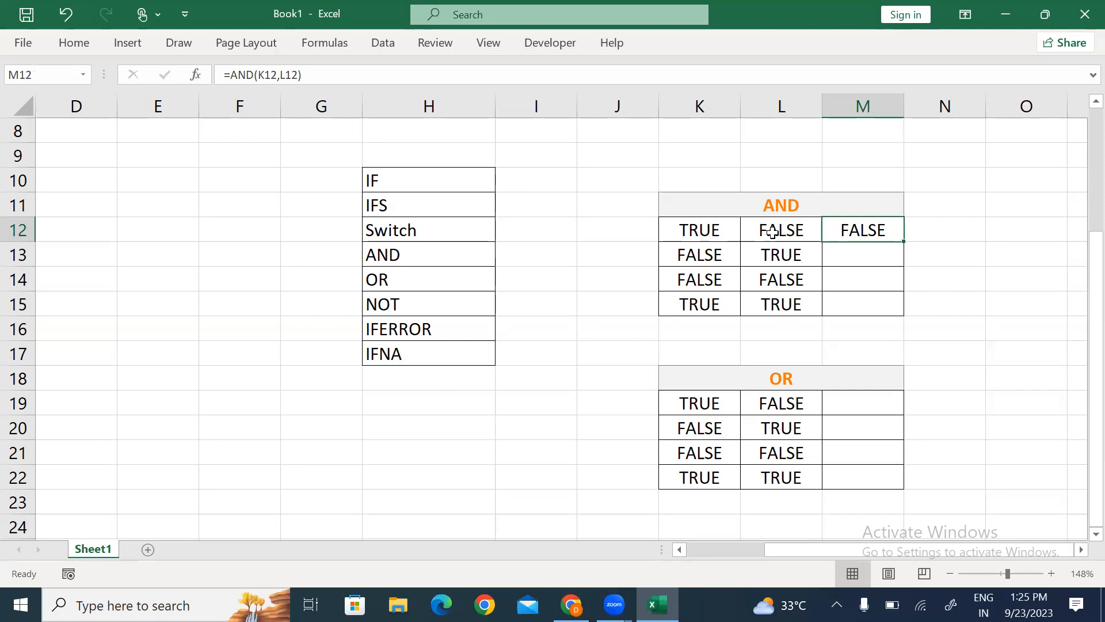
pyautogui.click(857, 254)
# Step: Enter =AND(K13,L13) in M13, showing FALSE
pyautogui.write('=and')
pyautogui.press('Tab')
pyautogui.press('Left')
pyautogui.press('Left')
pyautogui.press('Left')
pyautogui.press('Right')
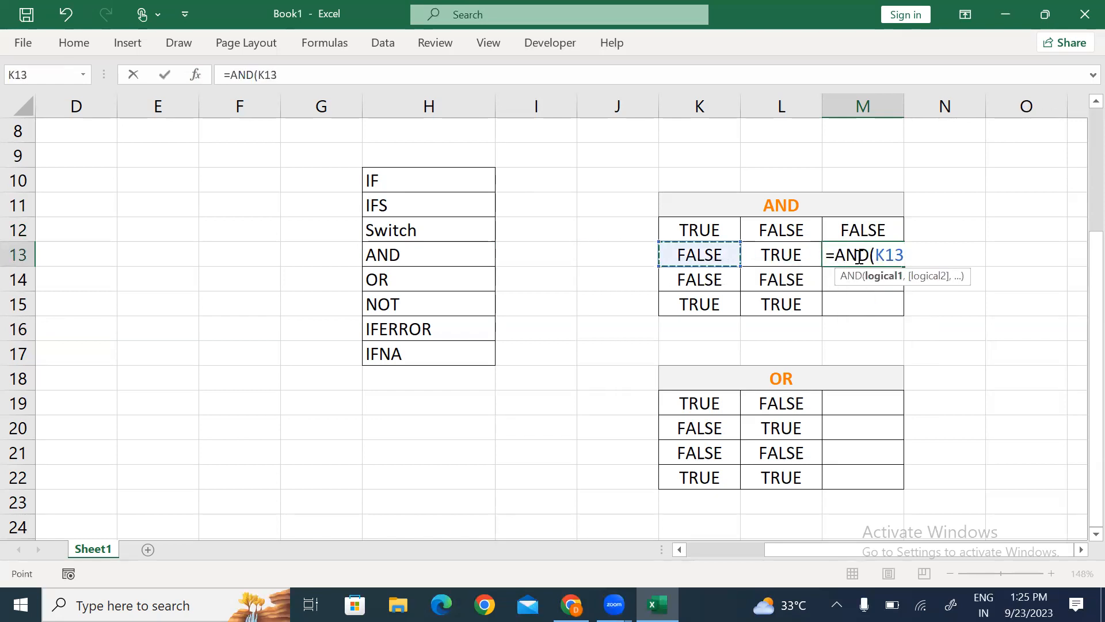
pyautogui.write(',')
pyautogui.press('Left')
pyautogui.write(')')
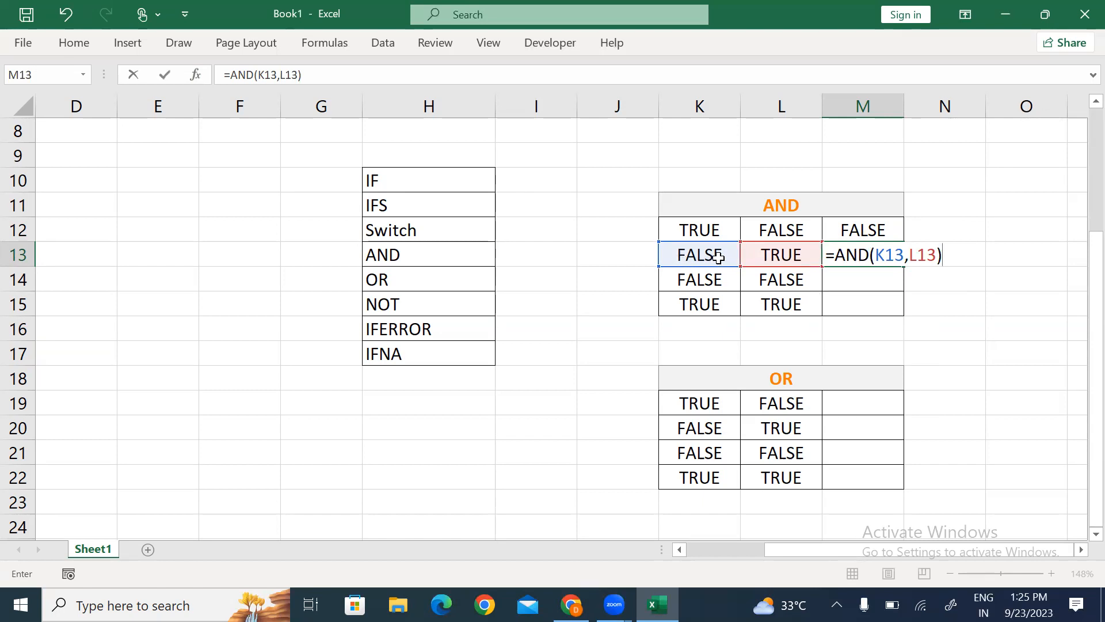
pyautogui.press('Return')
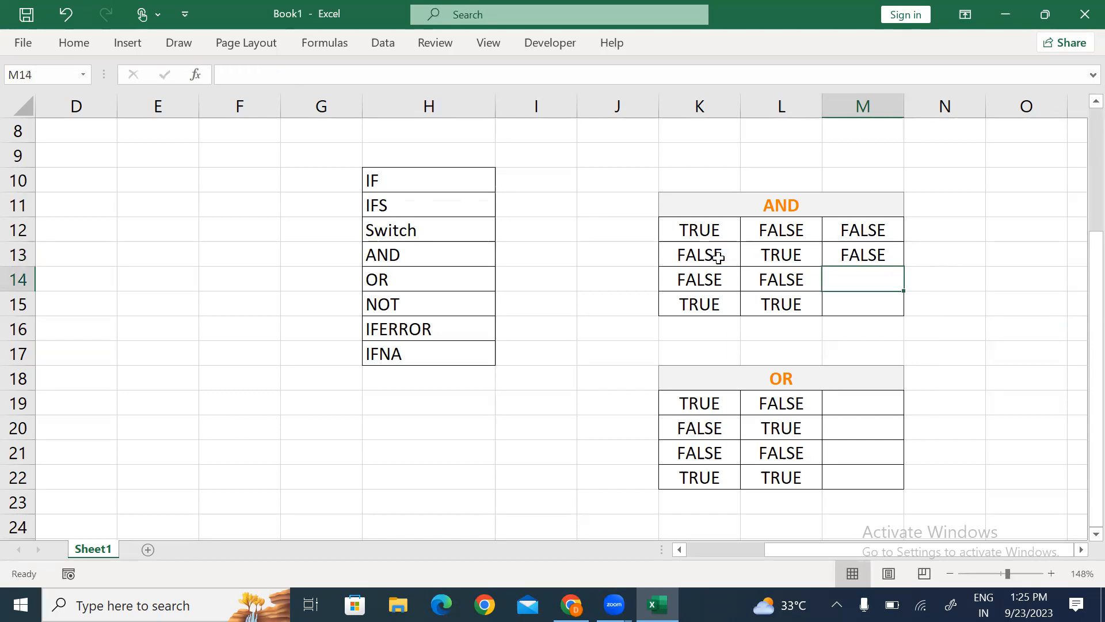
# Step: Enter =AND(K14,L14) in M14, showing FALSE
pyautogui.write('=and')
pyautogui.press('Tab')
pyautogui.press('Left')
pyautogui.press('Left')
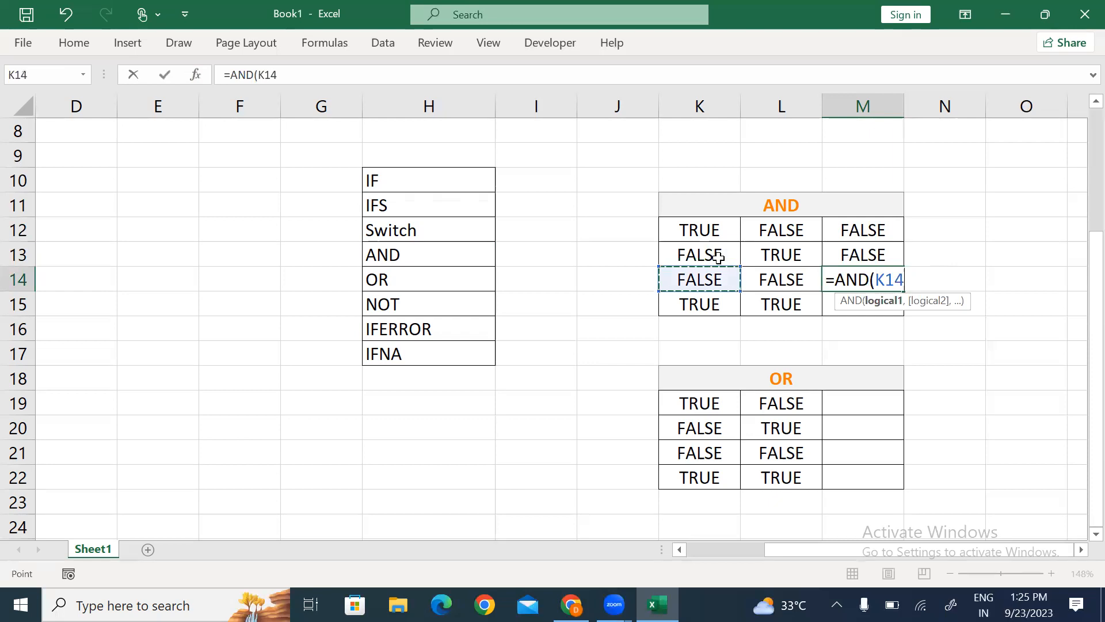
pyautogui.write(',')
pyautogui.press('Left')
pyautogui.write(')')
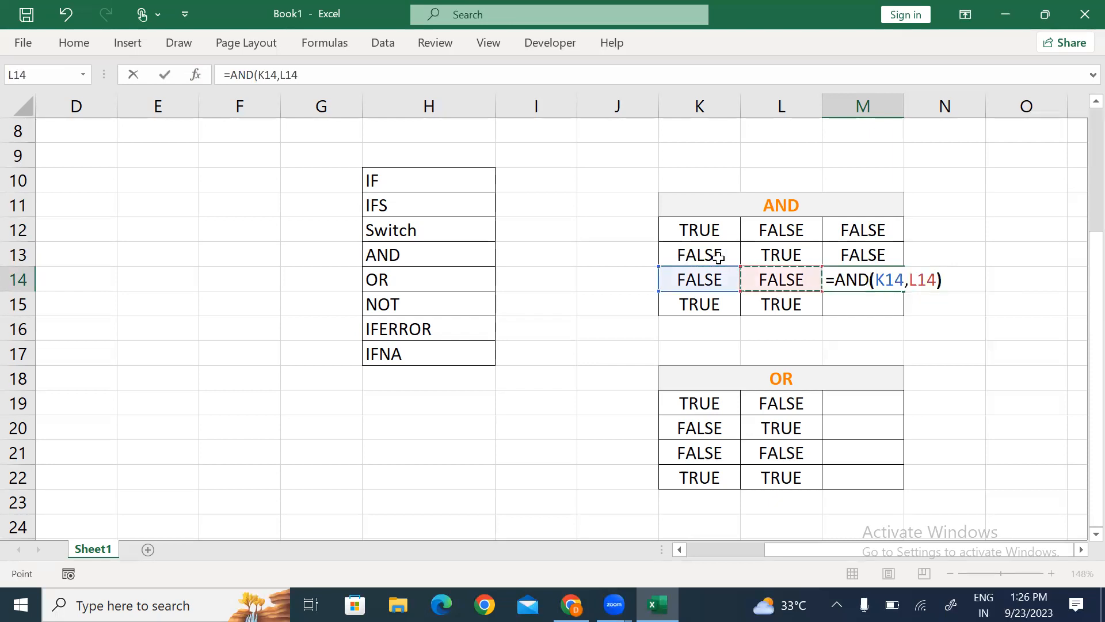
pyautogui.press('Return')
pyautogui.press('Up')
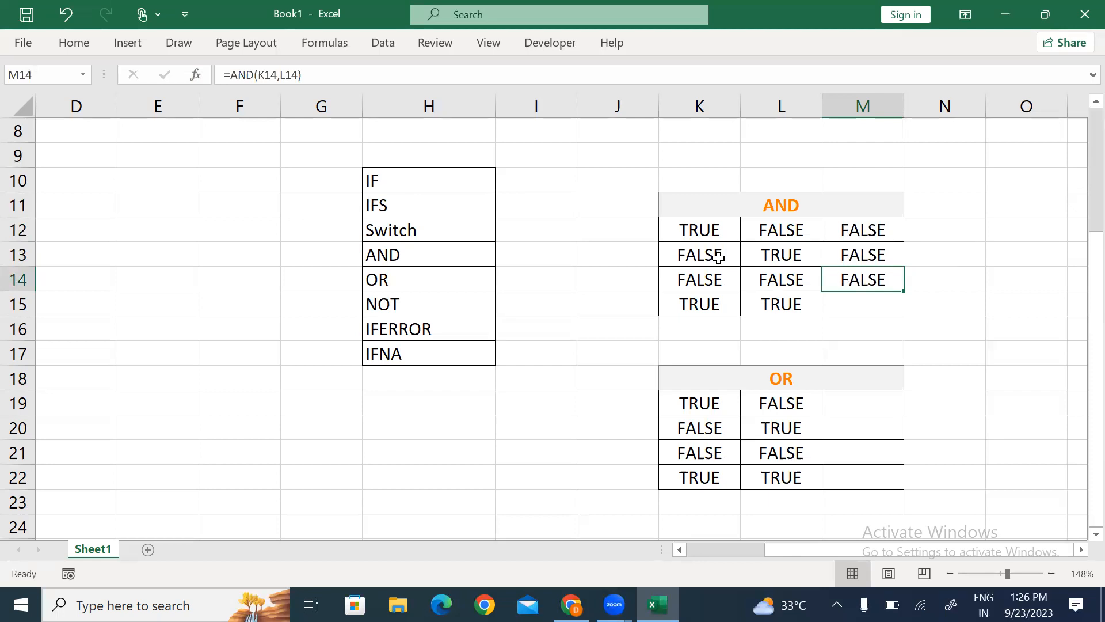
pyautogui.press('Up')
pyautogui.press('Up')
pyautogui.press('F2')
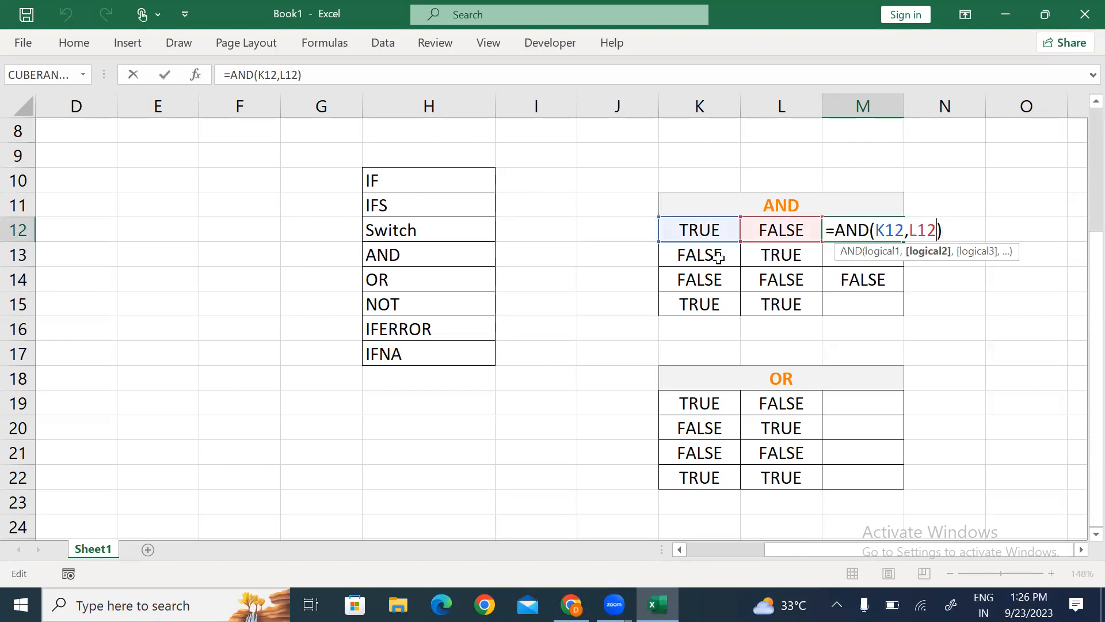
# Step: Commit the edited =AND(K12,L12) formula in M12 and move down to M15
pyautogui.write(',,')
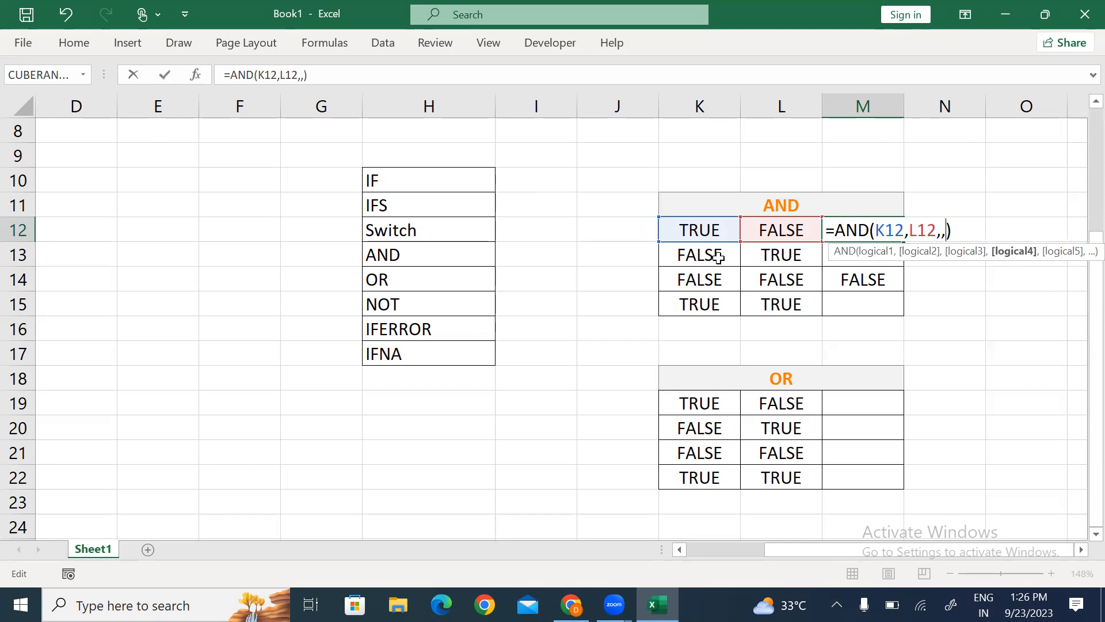
pyautogui.write(',,,,,,,,,,,,,,,,,,,,,,,,,,,,,,,,,')
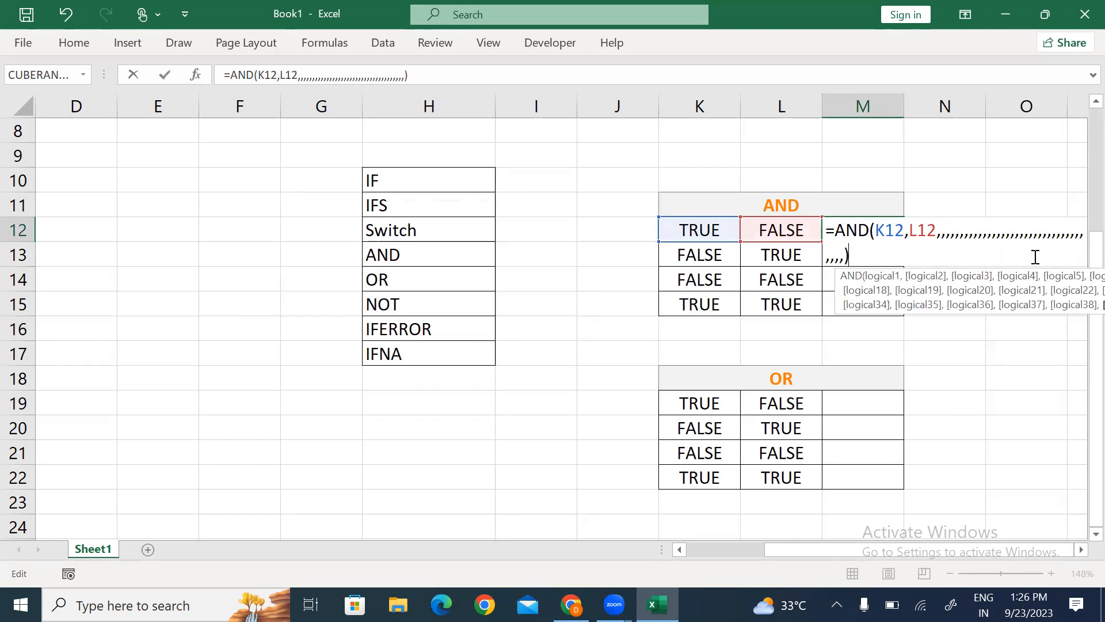
pyautogui.write(',,,,,,,,,,,,,,,,,,,,,,,,,,,,,,,,,,,,,,,,,,,,,,,,,,,,,,,,,,,,,,,,,,,,,,,,,,,,,,,,,,,,,,,,,,,,,,,,,,,,,,,,,,,,,,,,,,,,,,,,,,,,,,,,,,,')
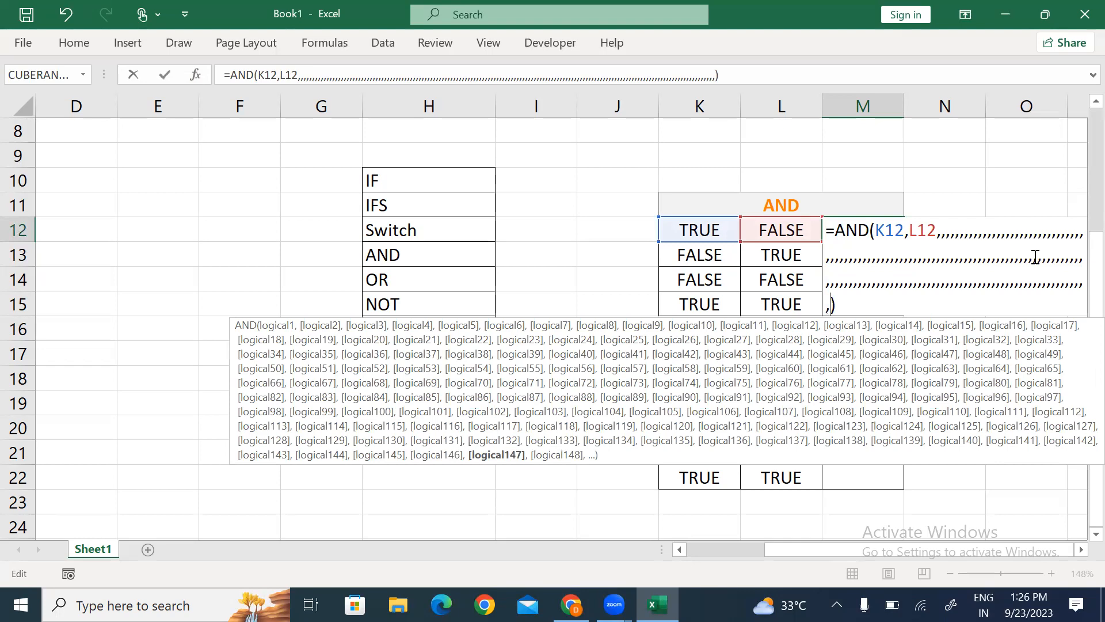
pyautogui.write(',,,,,,,,,,,,,,,,,,,,,,,,,,,,,,,,,,,,,,,,,,,,,,,,,,,,')
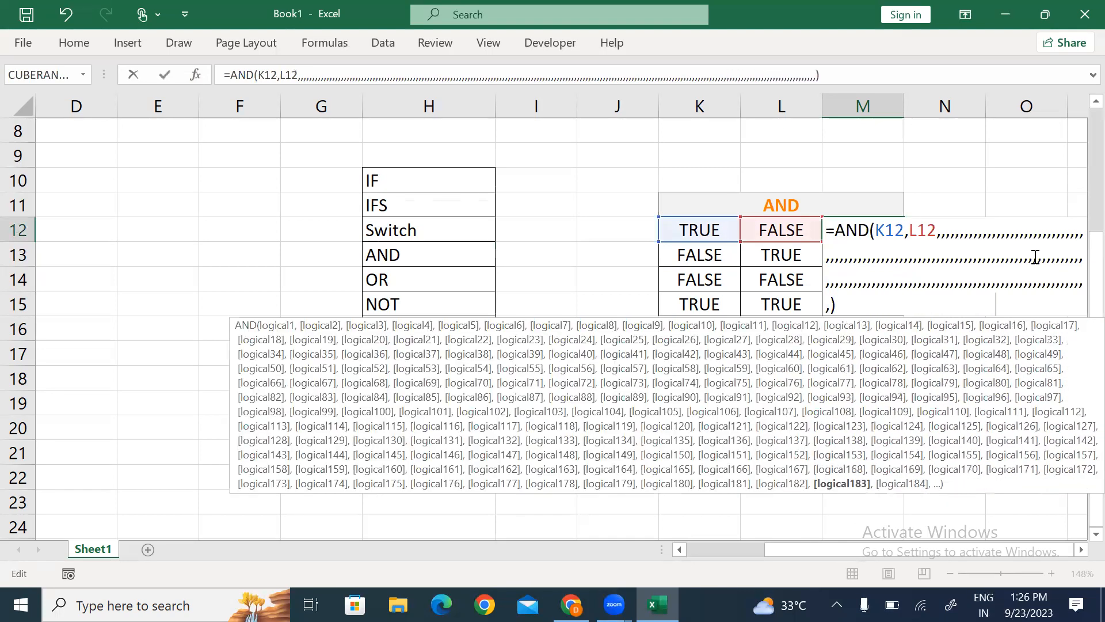
pyautogui.write(',,,,,,,,,,,,,,,,,,,,,,,,,,,,,,,,,,,,,,,,,,,,,,,,,,,,,,,,,,,,,,,,,,,,,,,,,,,,,,,,,,,,,,,,,,')
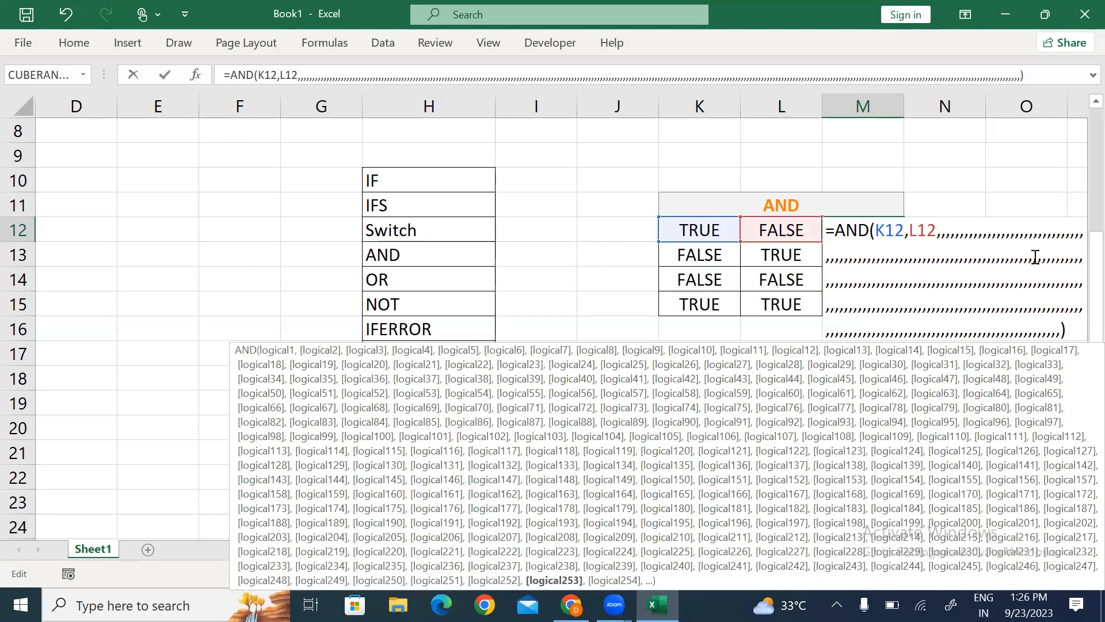
pyautogui.write(',,,,,,,')
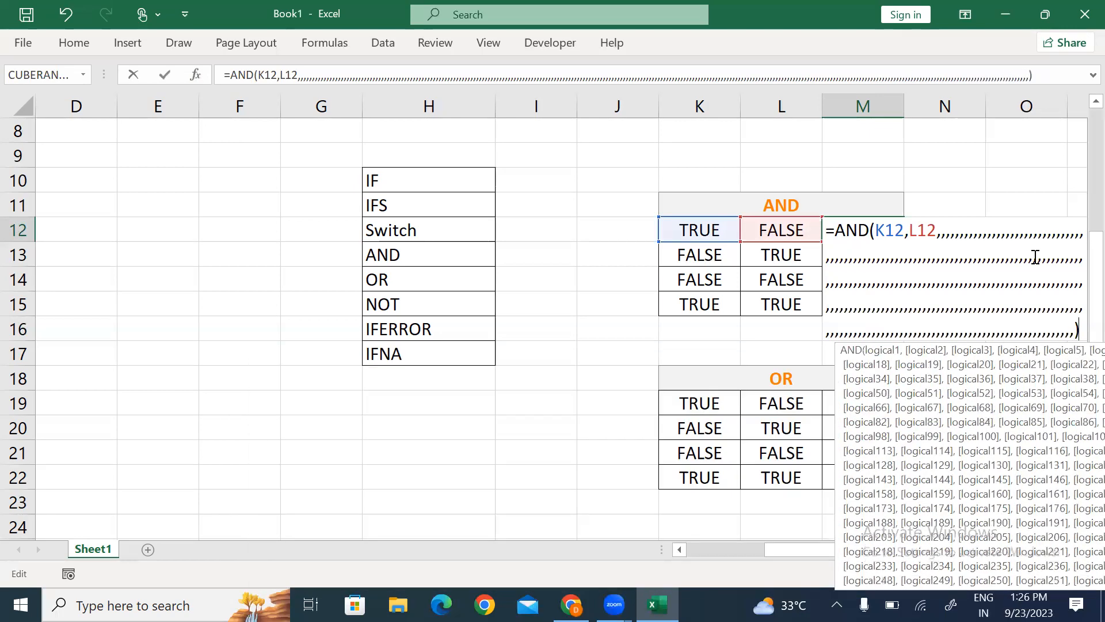
pyautogui.write(',,,,,,')
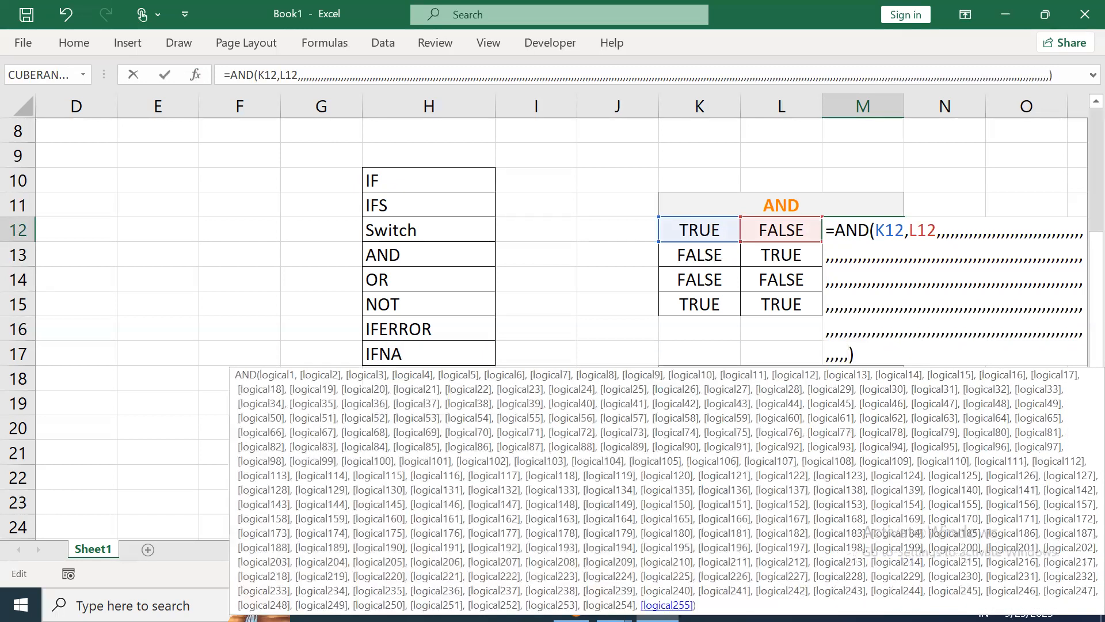
pyautogui.write(',,,,,')
pyautogui.hotkey('ctrl', 'Return')
pyautogui.press('Down')
pyautogui.press('Down')
pyautogui.press('Down')
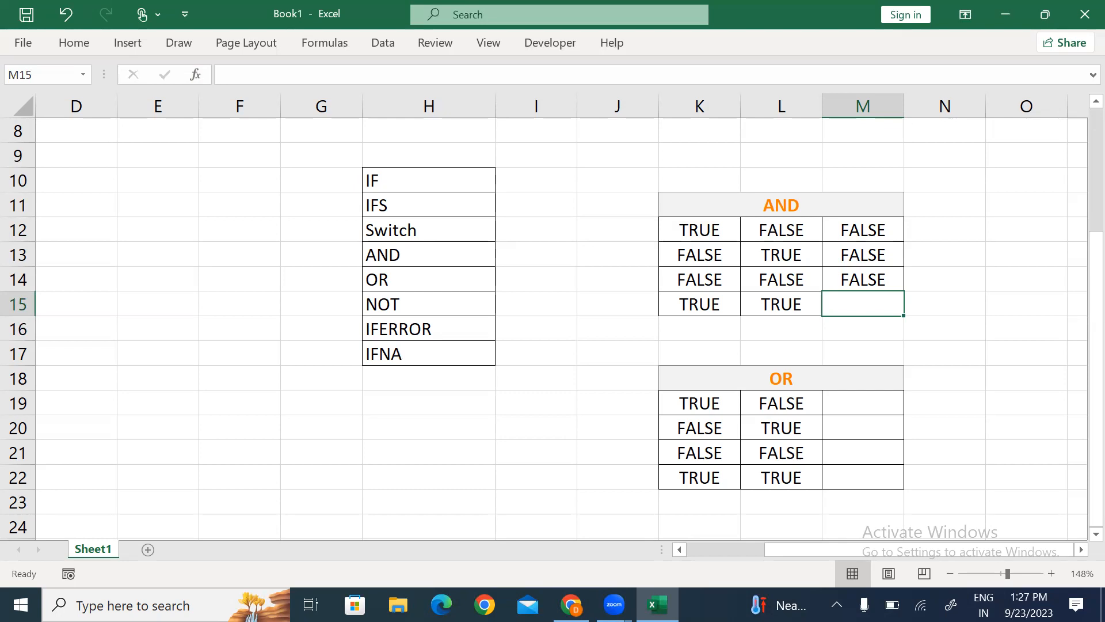
# Step: Enter an AND formula in M15 referencing K15 and L15
pyautogui.write('=and')
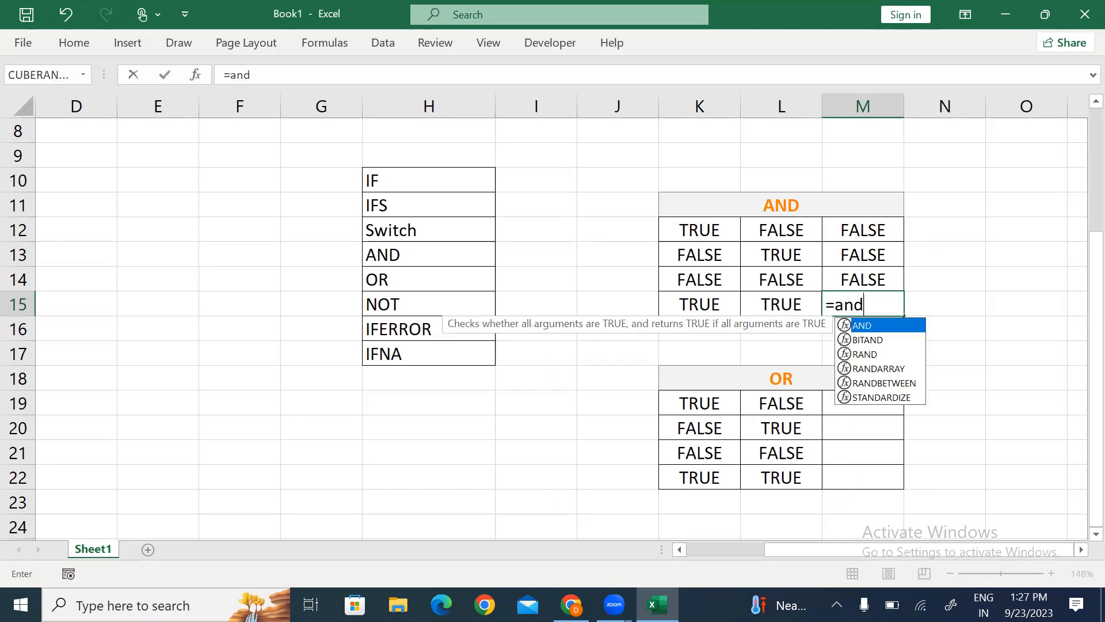
pyautogui.press('Tab')
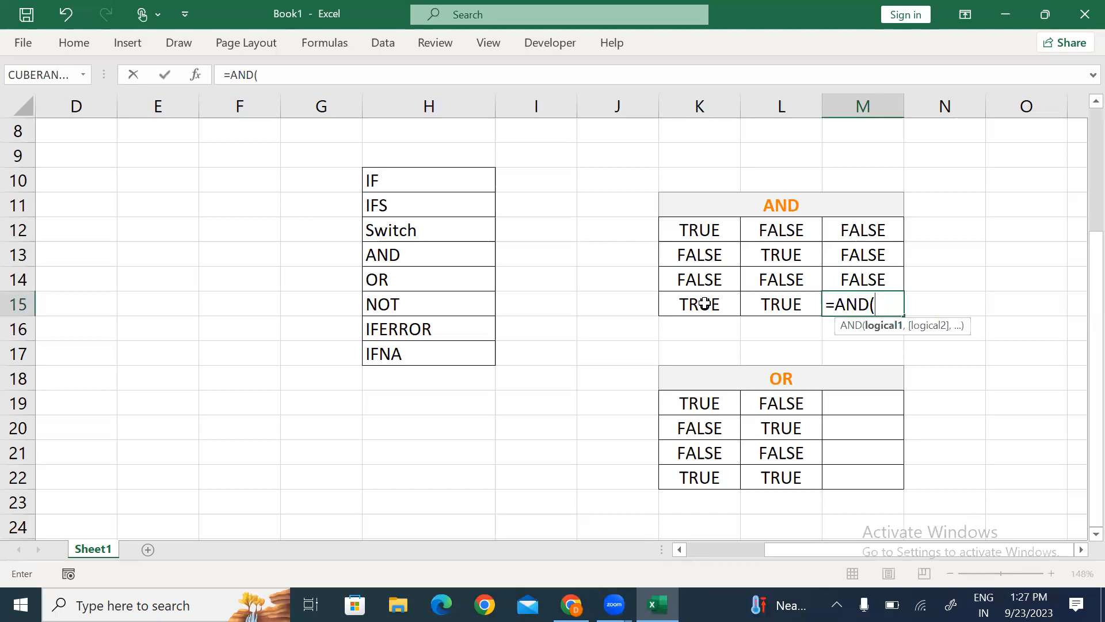
pyautogui.click(705, 303)
pyautogui.write(',')
pyautogui.click(762, 311)
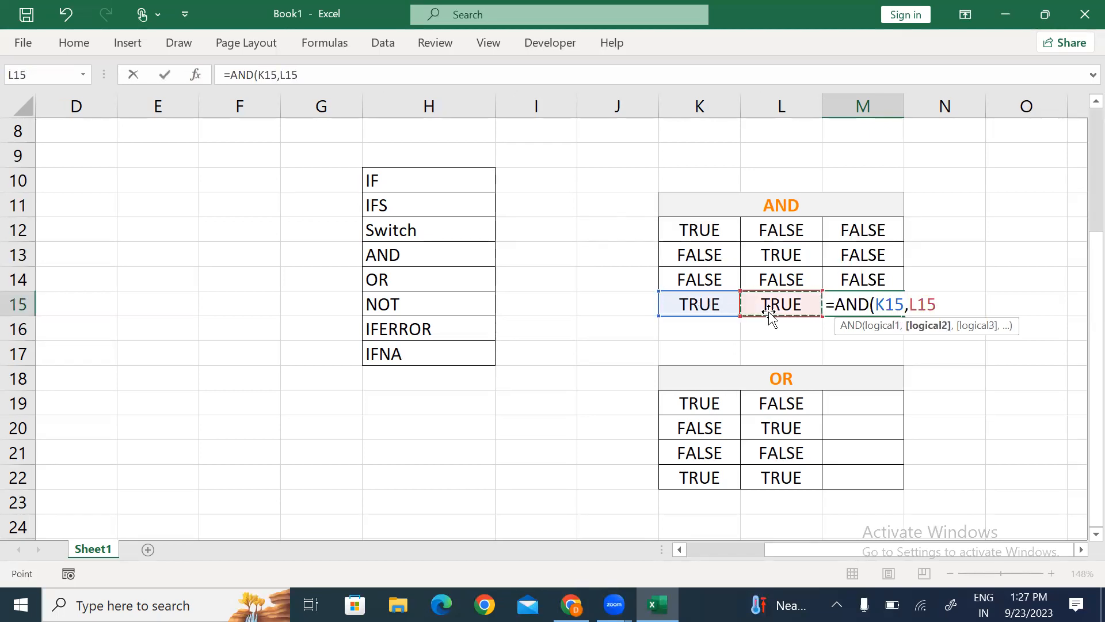
pyautogui.write('0')
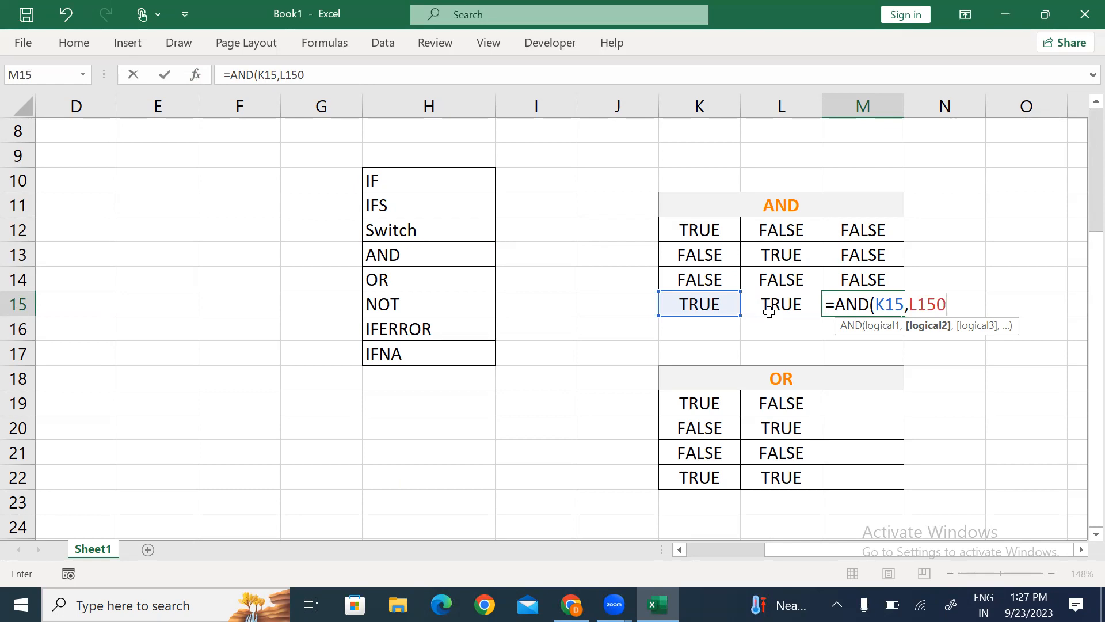
pyautogui.press('Return')
# Step: Remove the stray 0 from M15's formula so =AND(K15,L15) returns TRUE
pyautogui.press('Up')
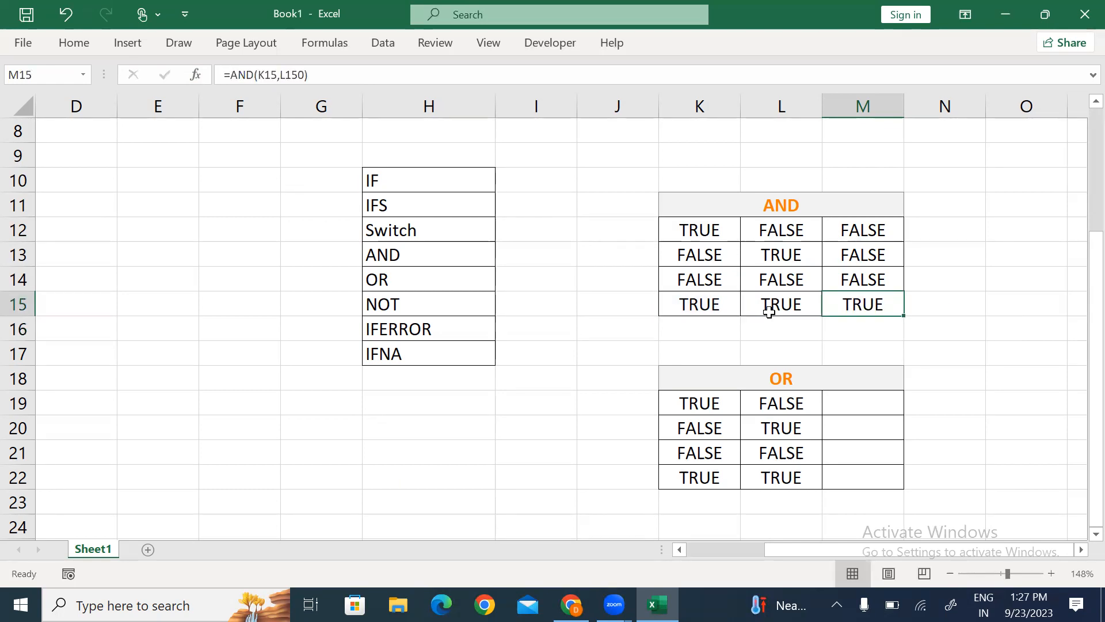
pyautogui.press('Down')
pyautogui.press('Down')
pyautogui.press('Down')
pyautogui.press('Up')
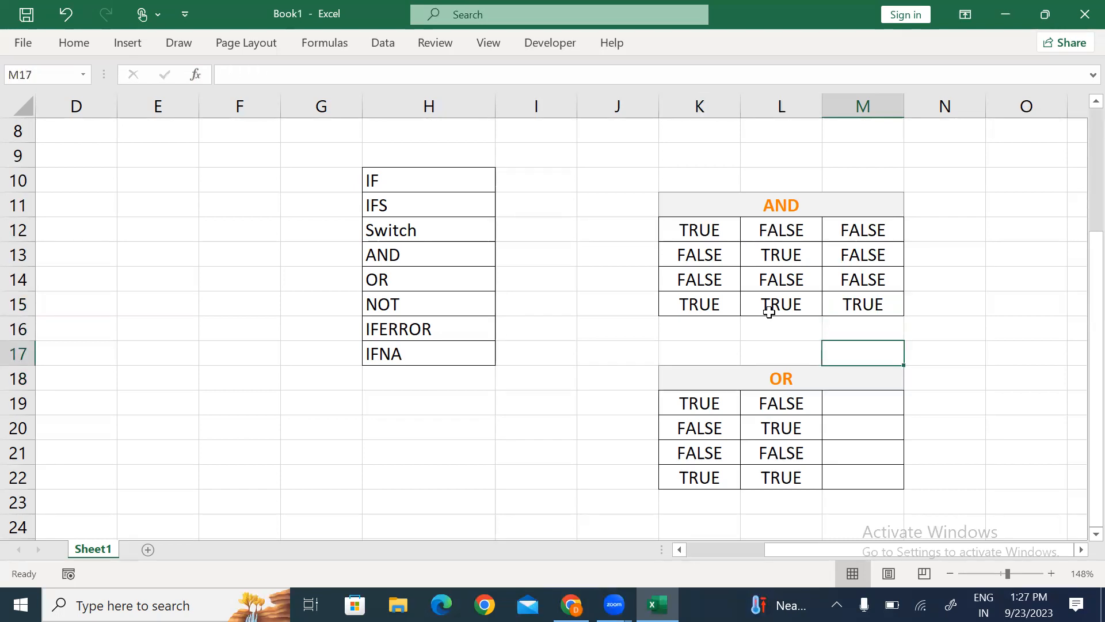
pyautogui.press('Up')
pyautogui.press('Up')
pyautogui.press('Up')
pyautogui.press('Down')
pyautogui.press('F2')
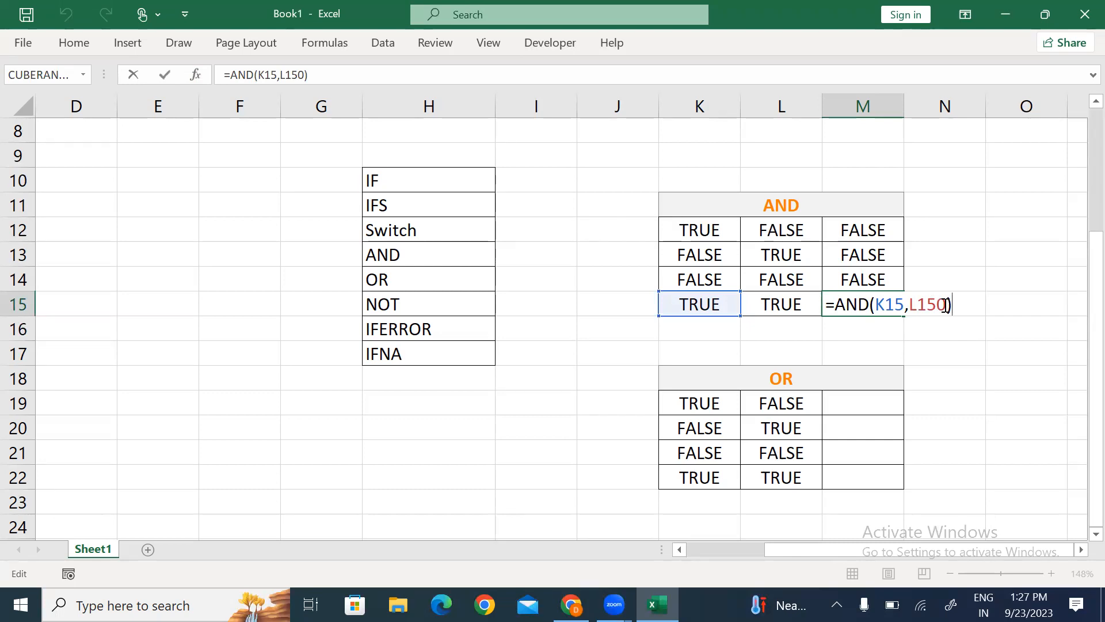
pyautogui.click(946, 304)
pyautogui.press('BackSpace')
pyautogui.press('Return')
pyautogui.press('Up')
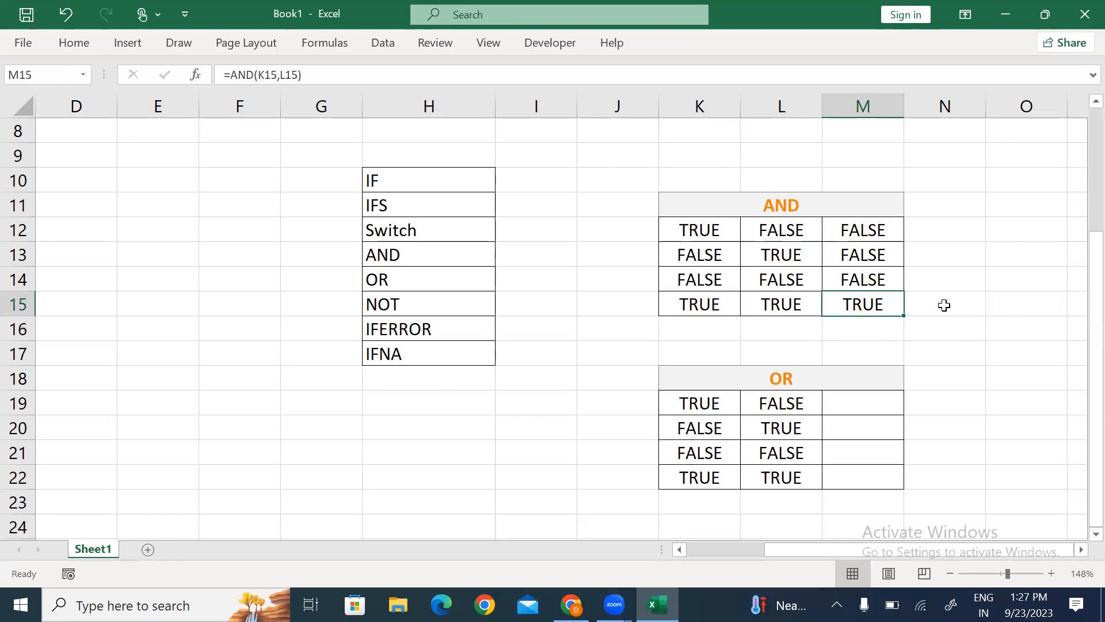
pyautogui.press('F2')
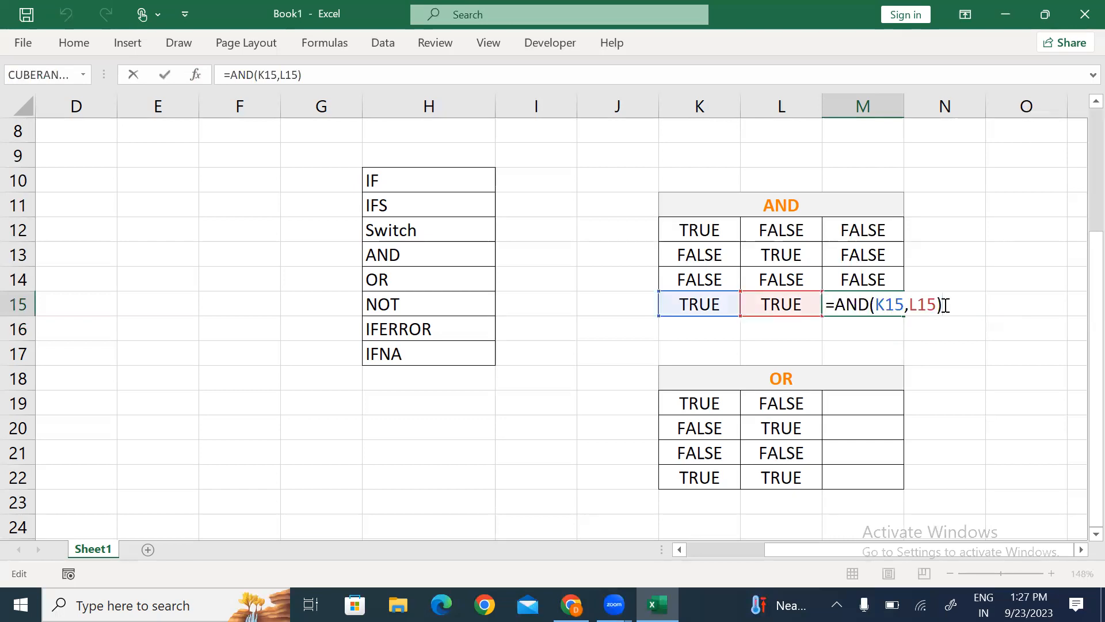
pyautogui.press('Return')
pyautogui.press('Return')
pyautogui.press('Return')
pyautogui.press('Return')
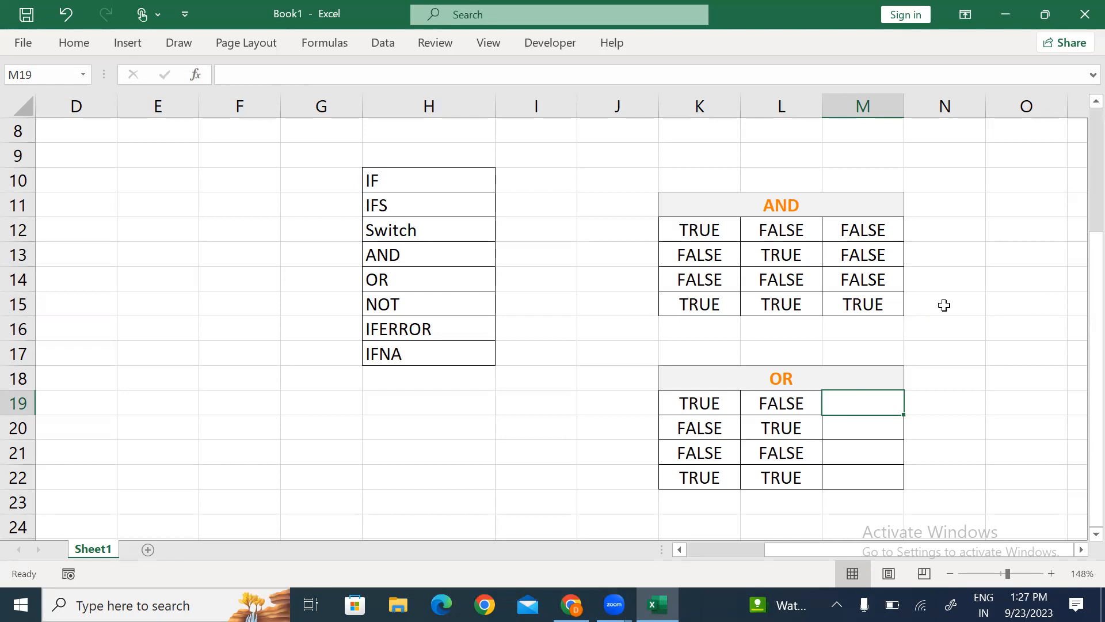
# Step: Enter =OR(K19,L19) in M19, returning TRUE
pyautogui.write('=or')
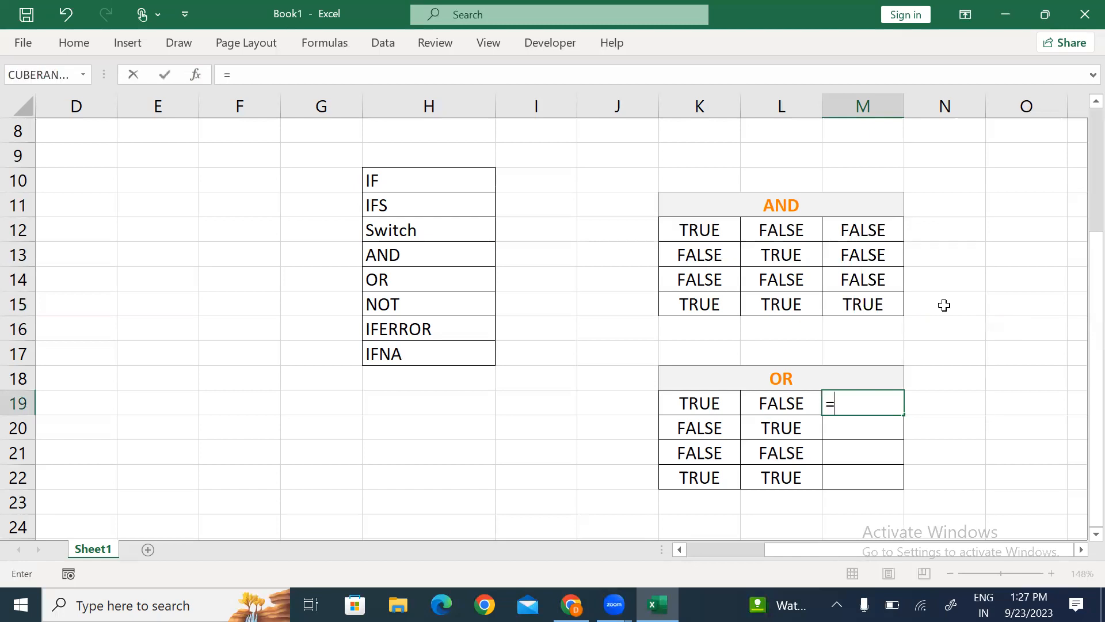
pyautogui.press('Tab')
pyautogui.press('Left')
pyautogui.press('Left')
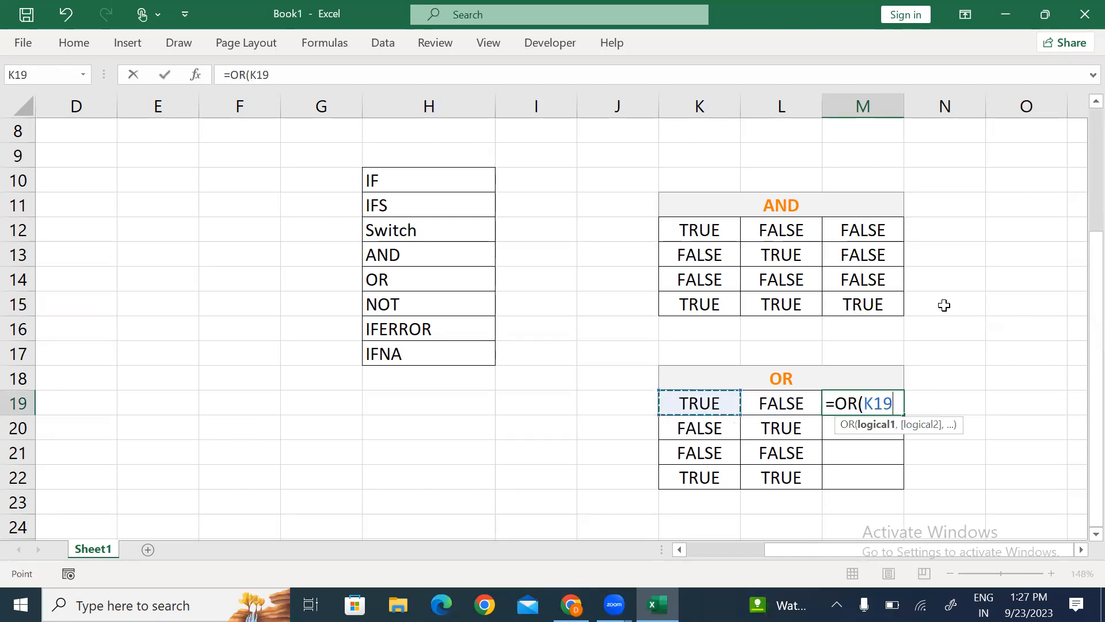
pyautogui.write(',')
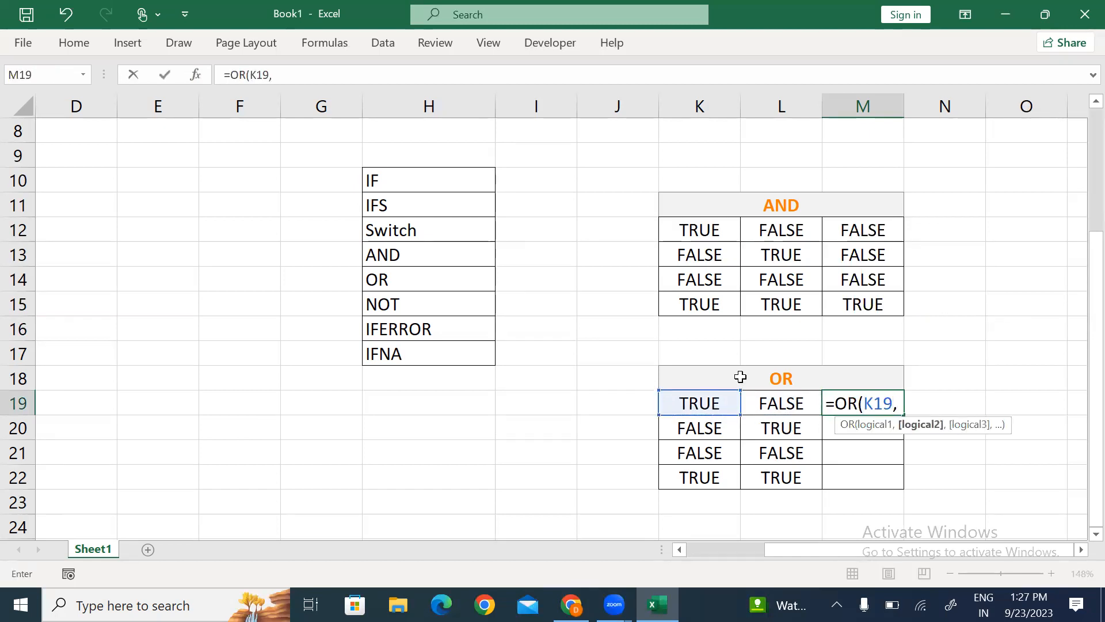
pyautogui.click(781, 405)
pyautogui.write(')')
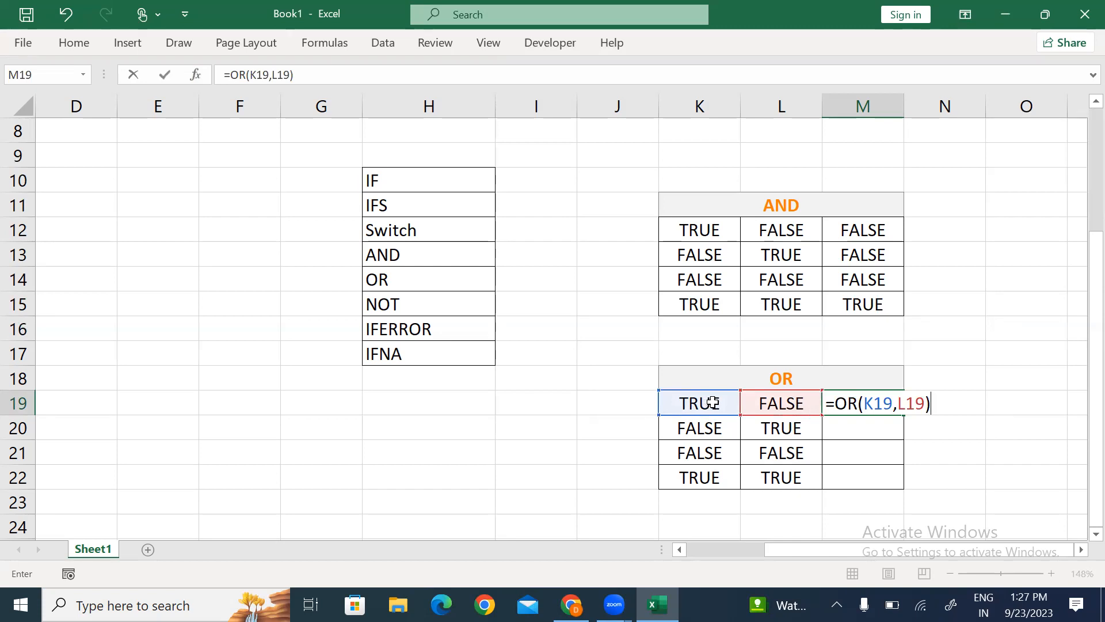
pyautogui.press('Return')
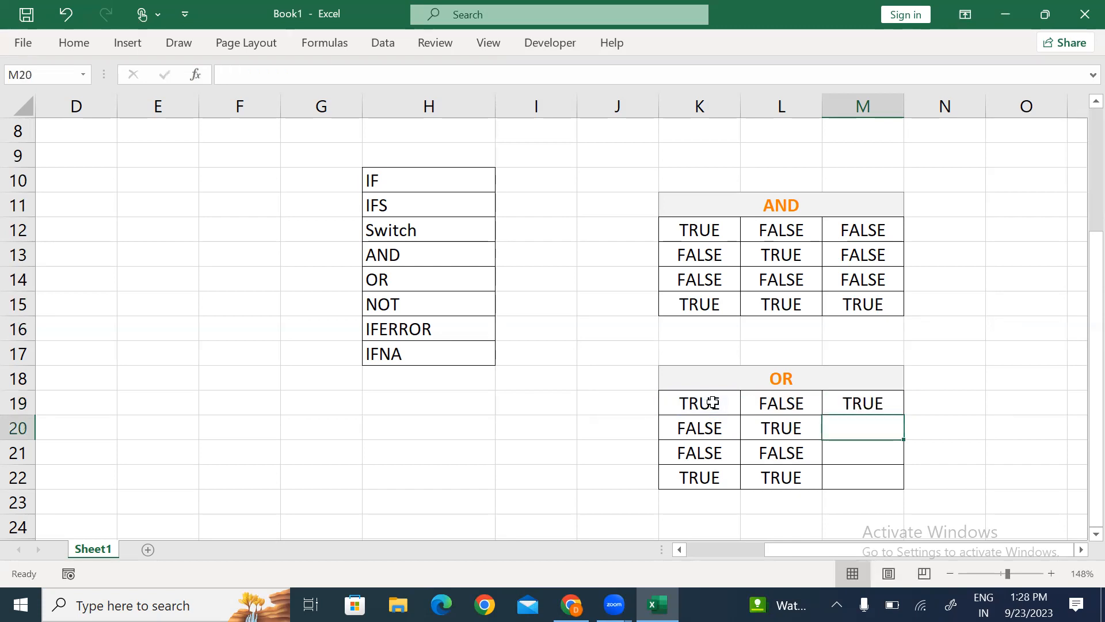
# Step: Enter =OR(K20,L20) in M20, returning TRUE
pyautogui.write('=or')
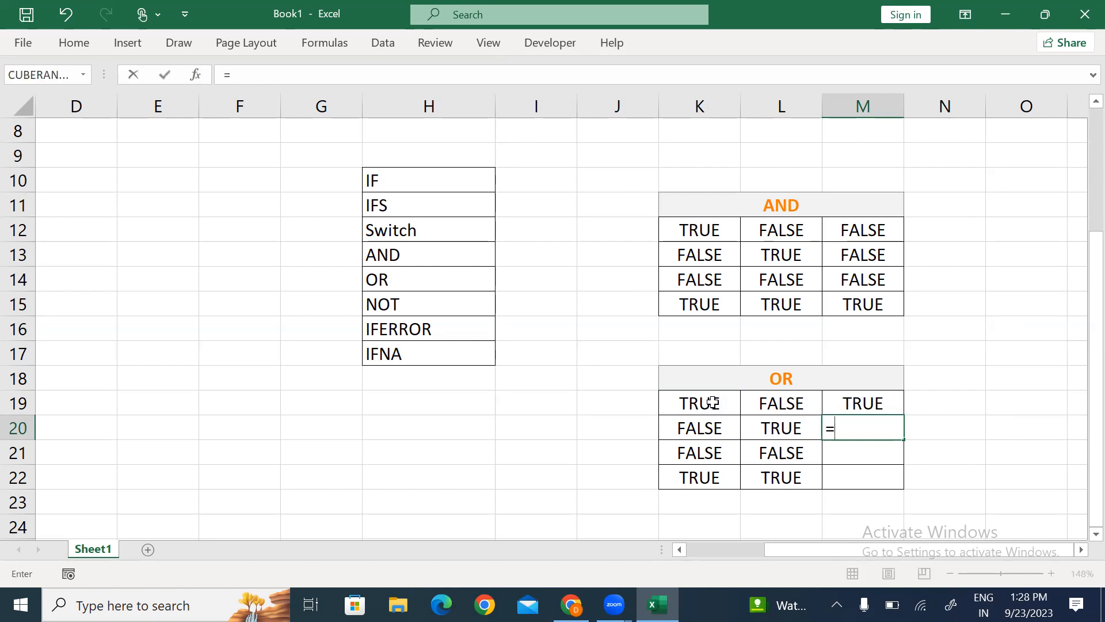
pyautogui.press('Tab')
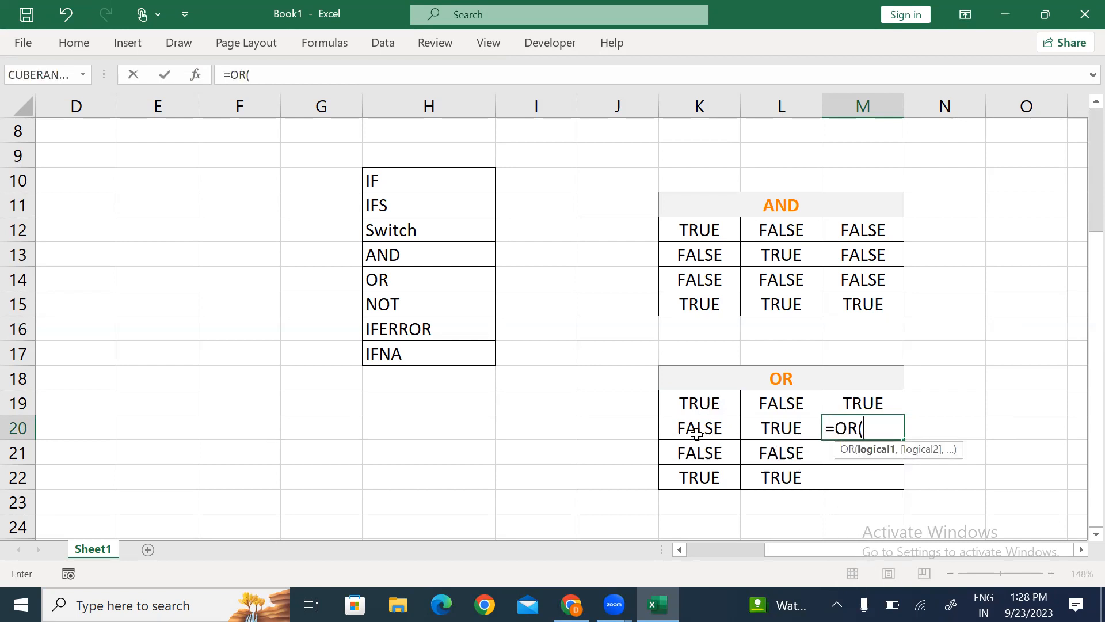
pyautogui.click(701, 428)
pyautogui.write(',')
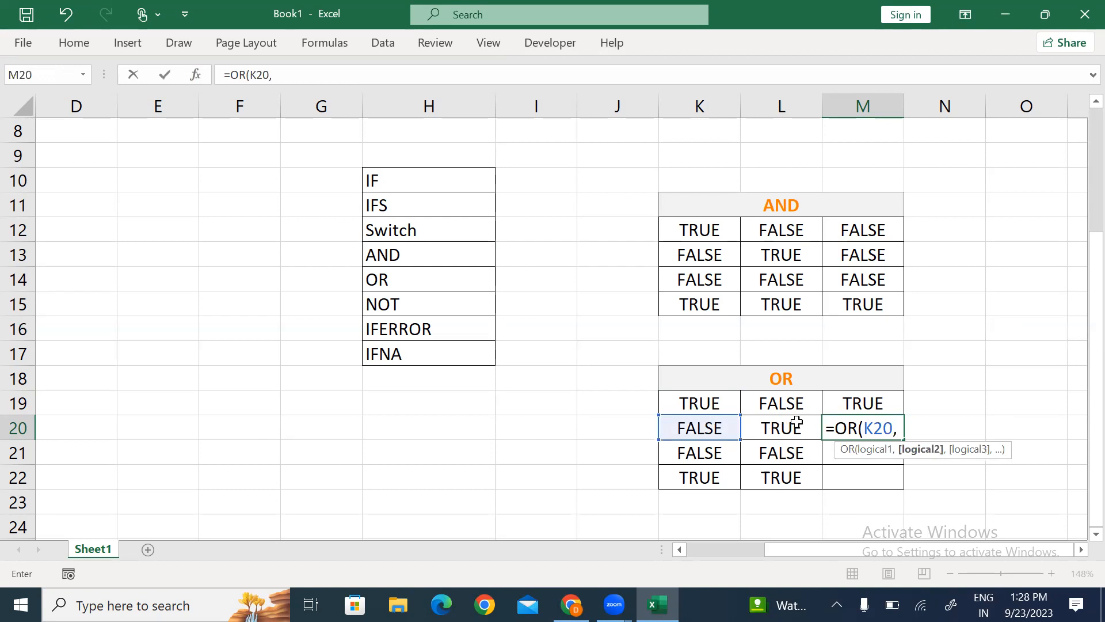
pyautogui.click(792, 428)
pyautogui.write(')')
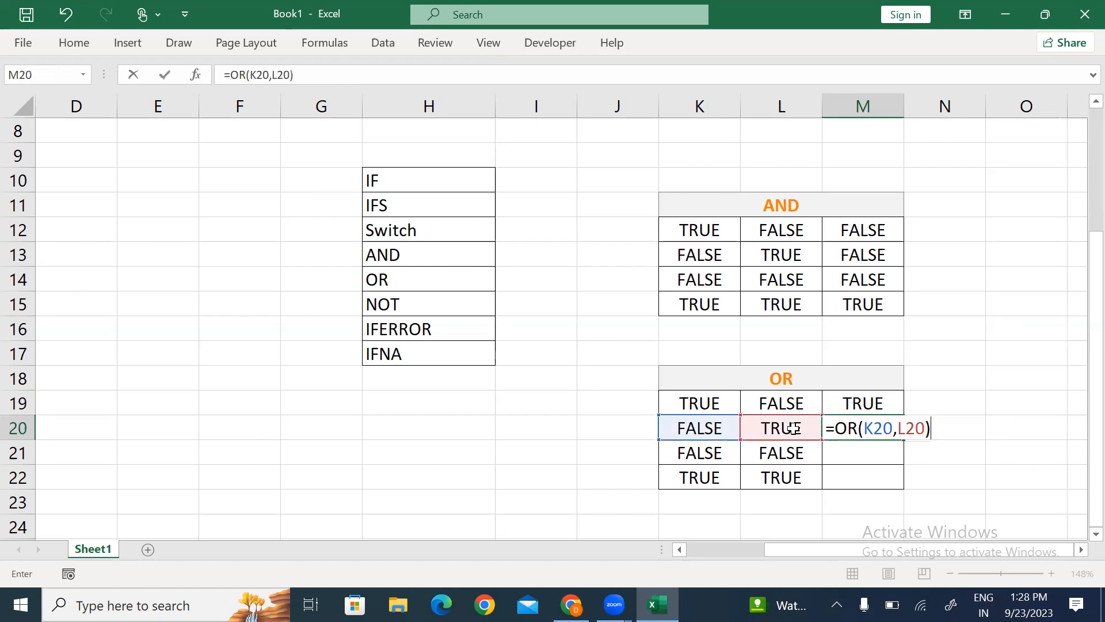
pyautogui.press('Return')
# Step: Enter =OR(K21,L21) in M21, returning FALSE
pyautogui.press('Up')
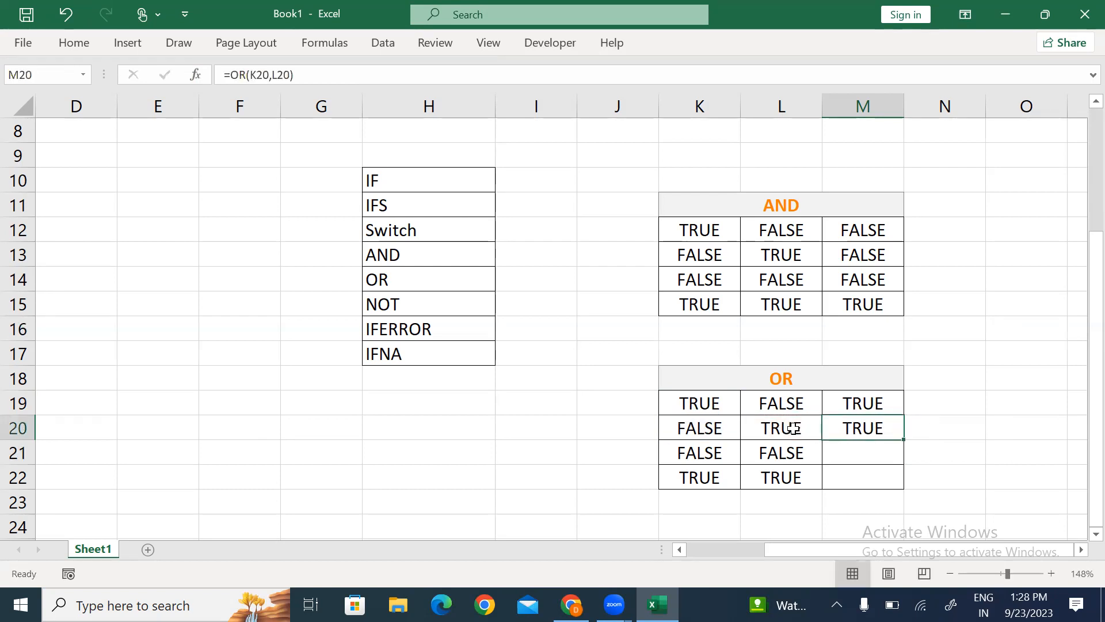
pyautogui.press('Down')
pyautogui.write('=OR(')
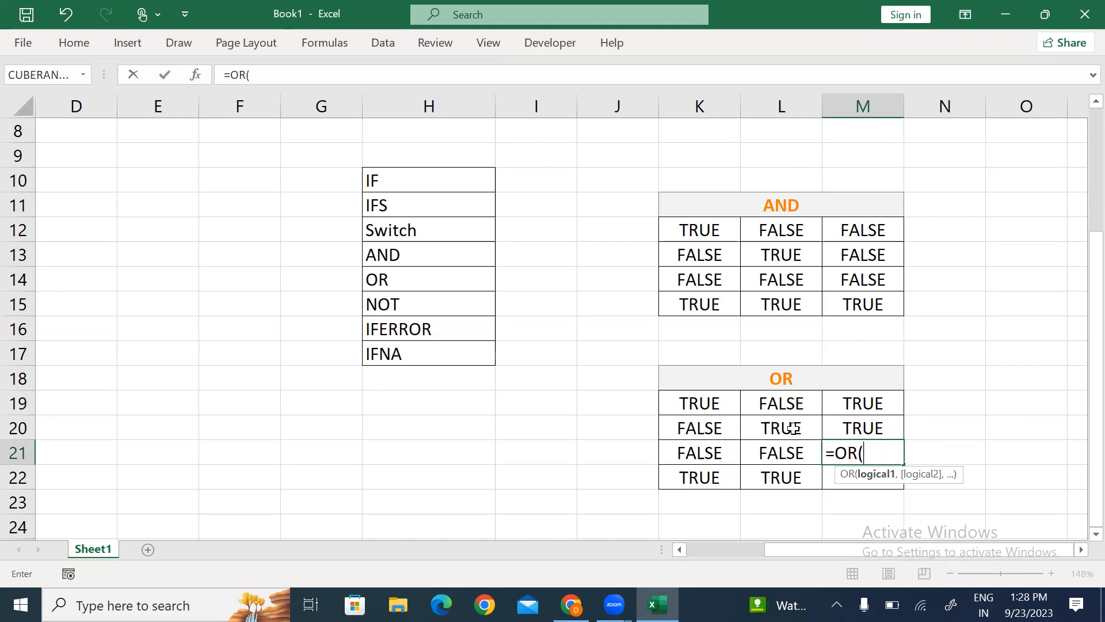
pyautogui.click(708, 452)
pyautogui.write(',')
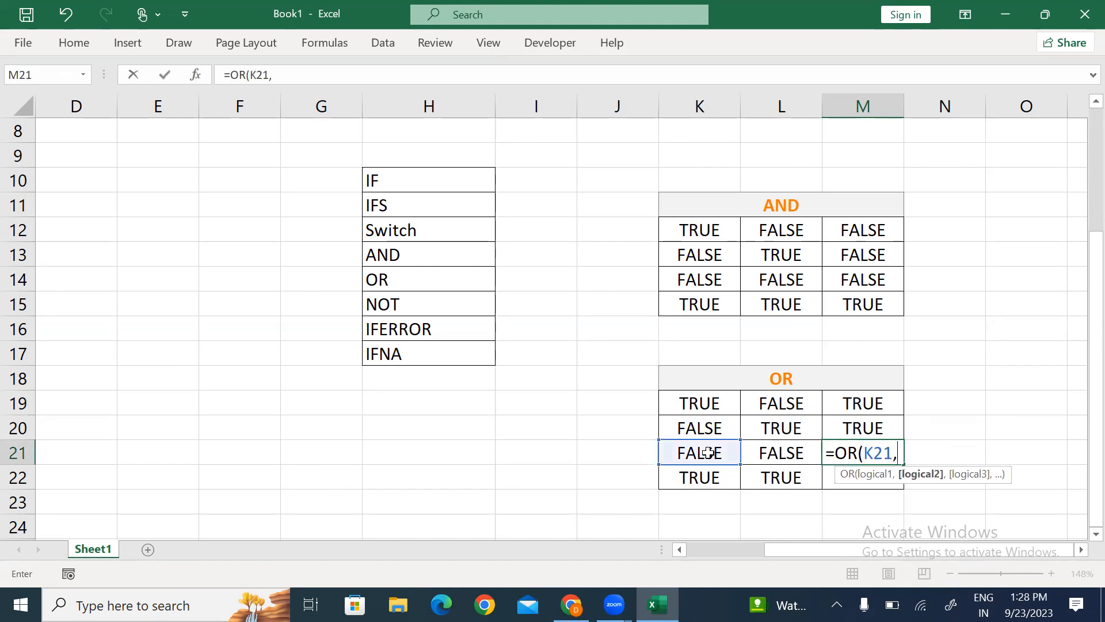
pyautogui.click(782, 450)
pyautogui.write(')')
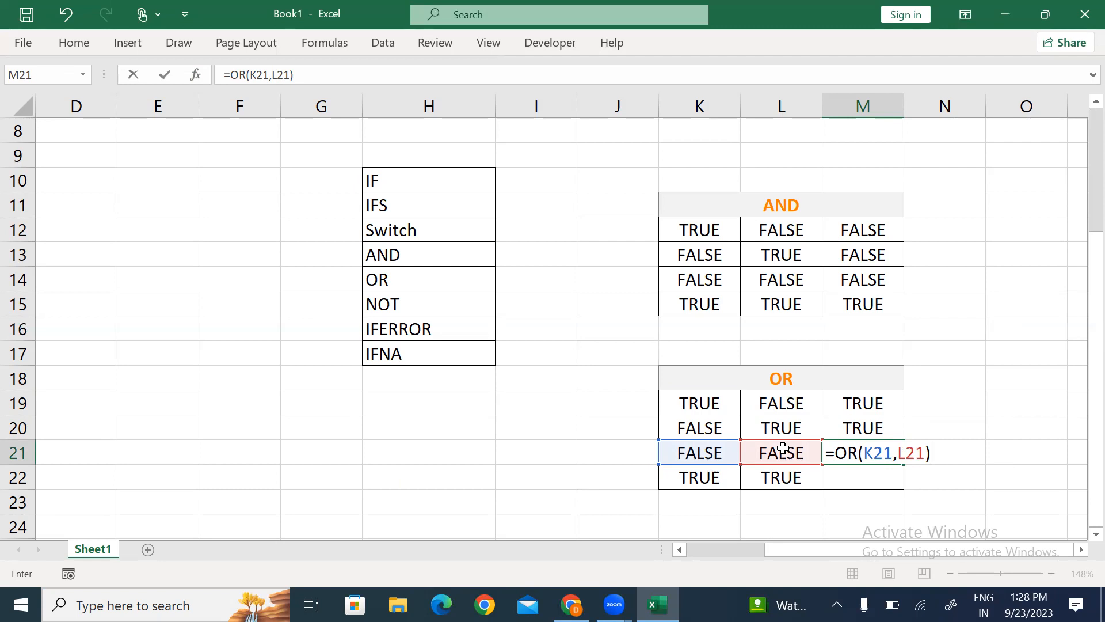
pyautogui.press('Return')
# Step: Enter =OR(K22,L22) in M22, returning TRUE
pyautogui.press('Up')
pyautogui.hotkey('shift', 'Left')
pyautogui.hotkey('shift', 'Left')
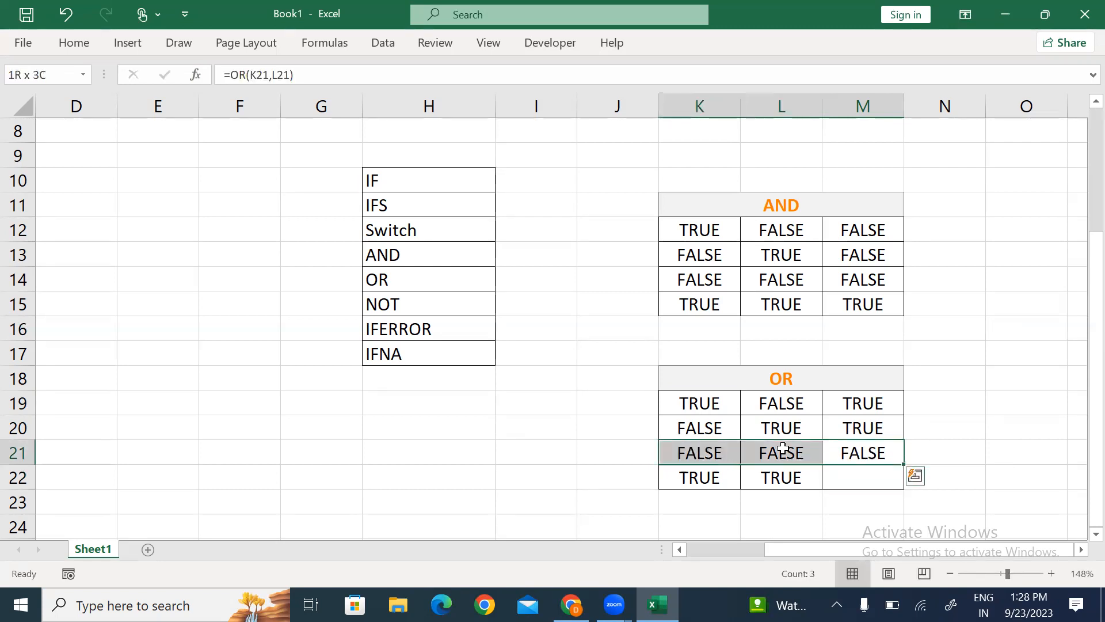
pyautogui.press('Down')
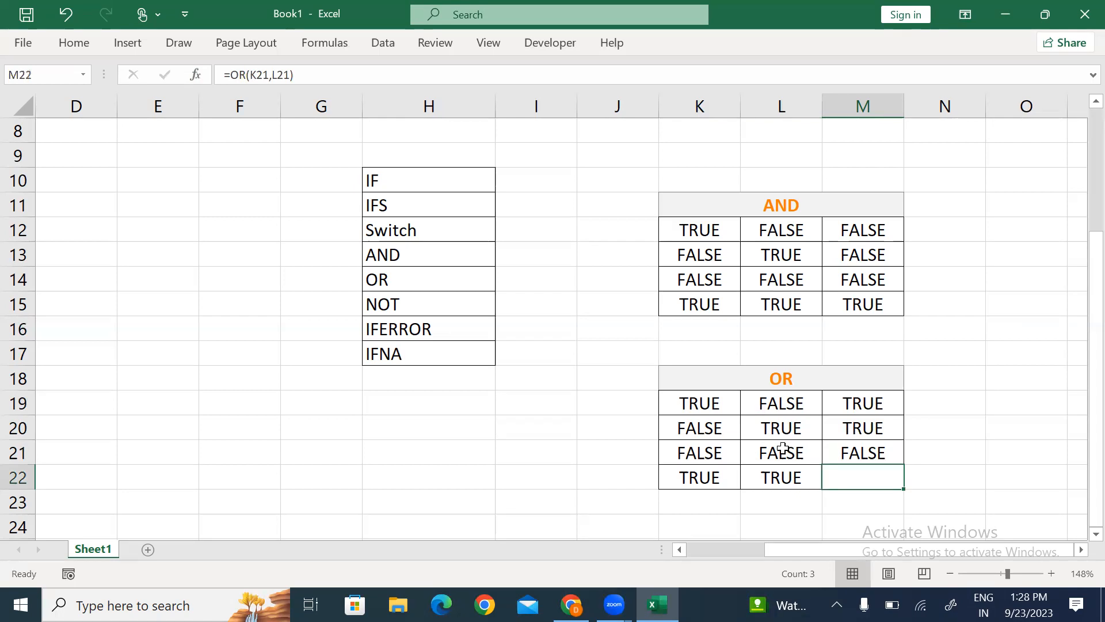
pyautogui.write('=or')
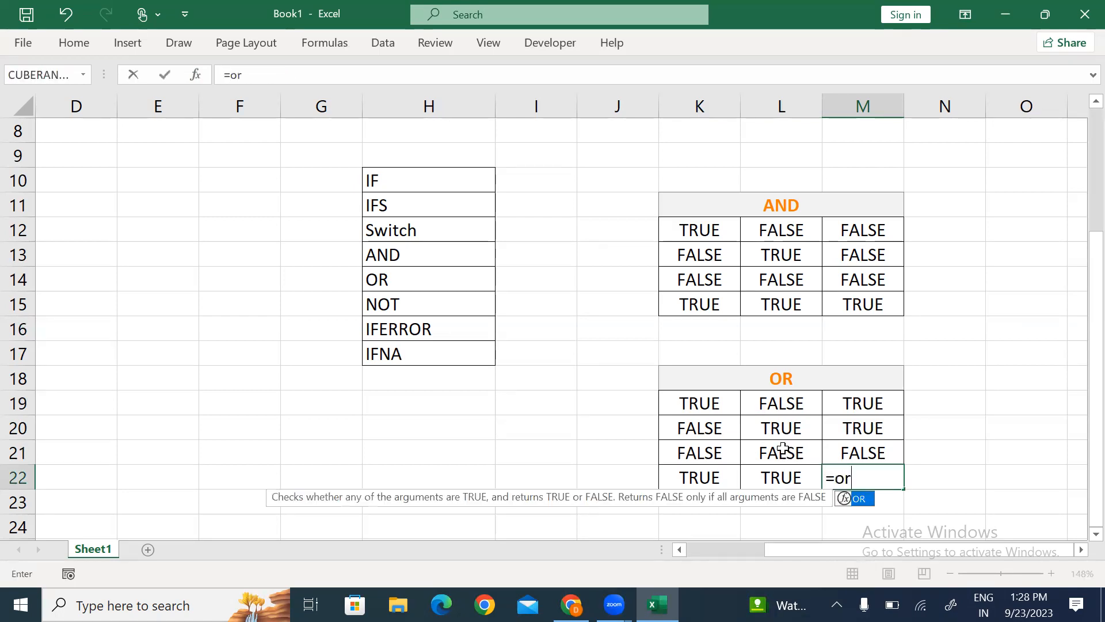
pyautogui.press('Tab')
pyautogui.press('Left')
pyautogui.press('Left')
pyautogui.write(',')
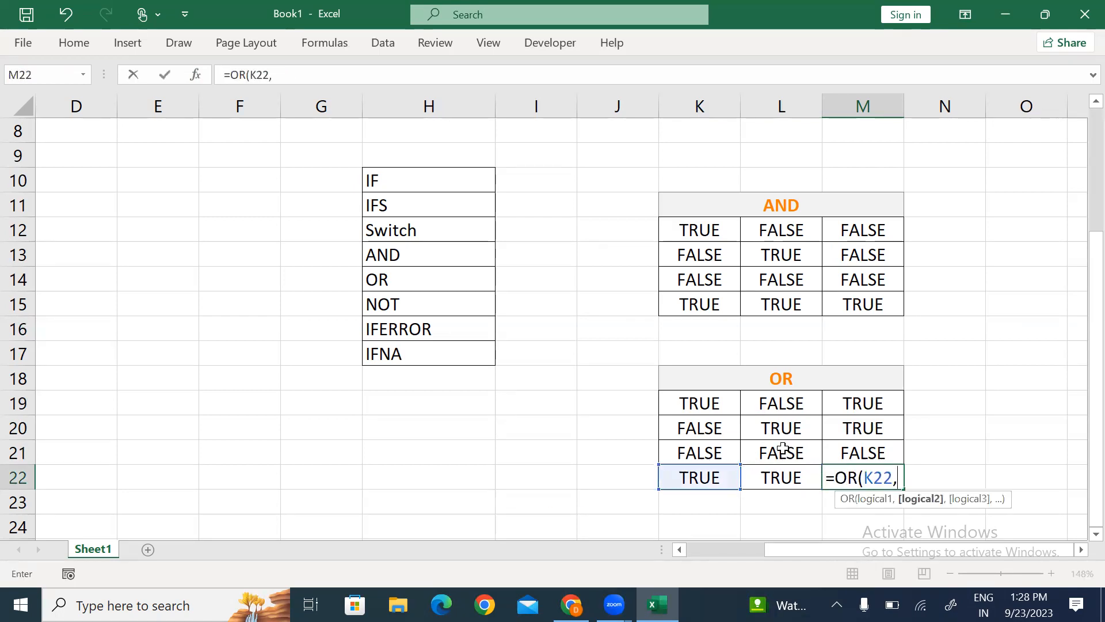
pyautogui.press('Left')
pyautogui.write(')')
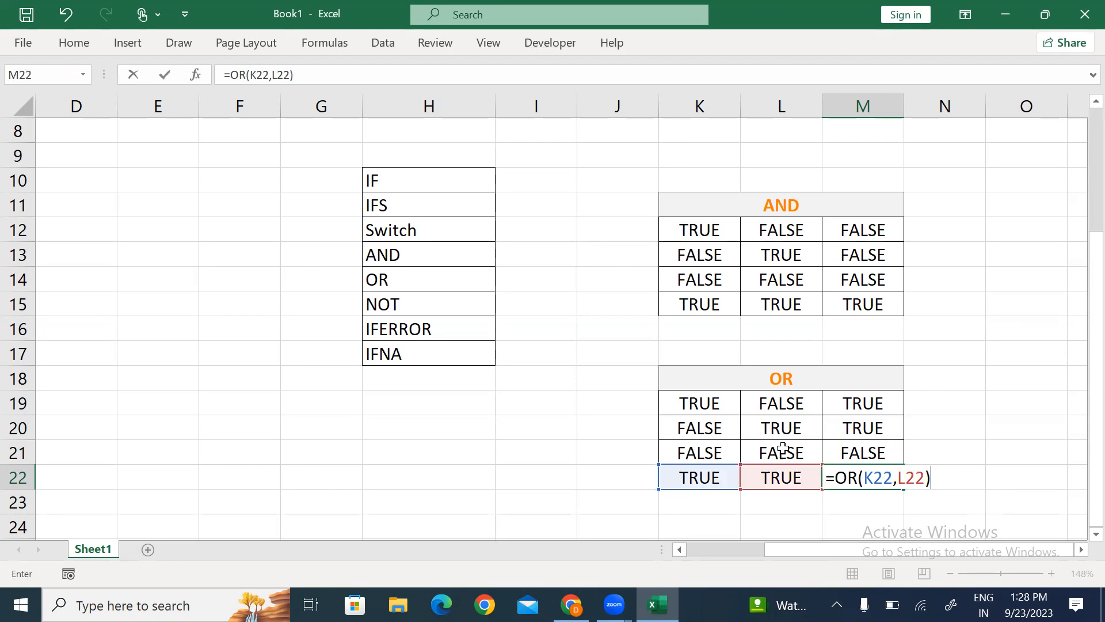
pyautogui.press('Return')
pyautogui.press('Up')
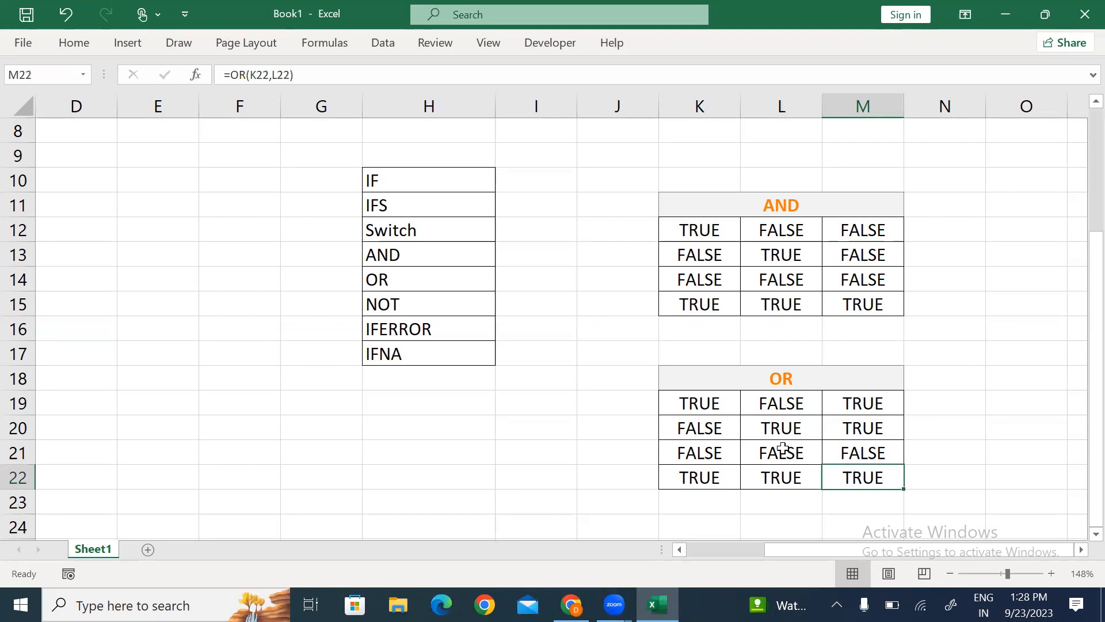
# Step: Select the AND results M12:M15 and OR results M19:M22 to review them
pyautogui.click(855, 232)
pyautogui.keyDown('shift'); pyautogui.click(853, 297); pyautogui.keyUp('shift')
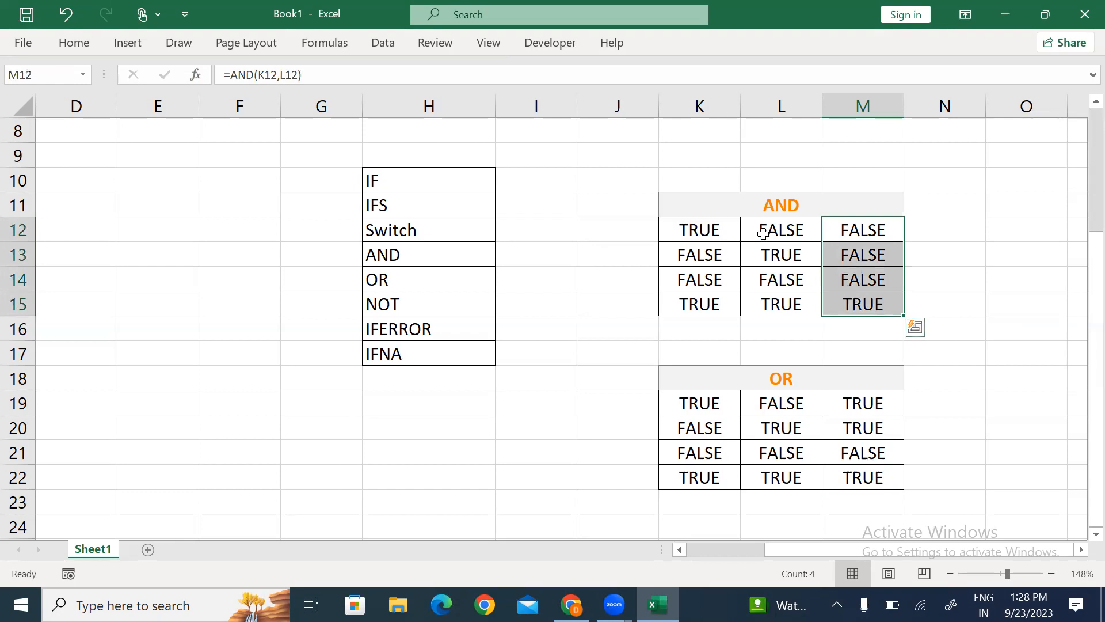
pyautogui.moveTo(706, 231); pyautogui.dragTo(865, 309)
pyautogui.click(780, 375)
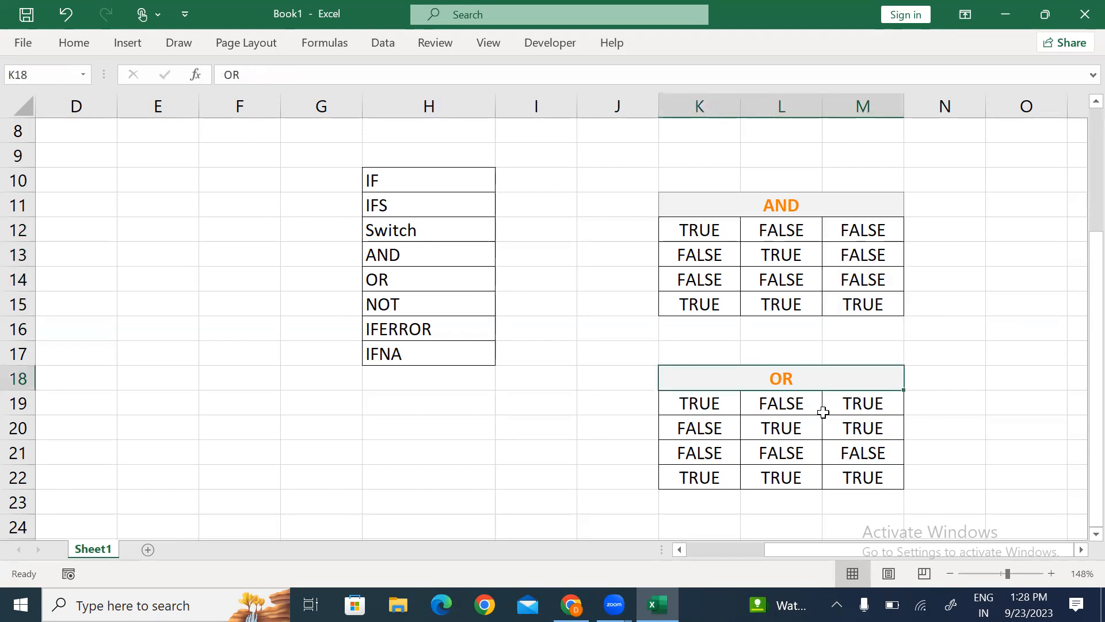
pyautogui.moveTo(853, 409); pyautogui.dragTo(863, 477)
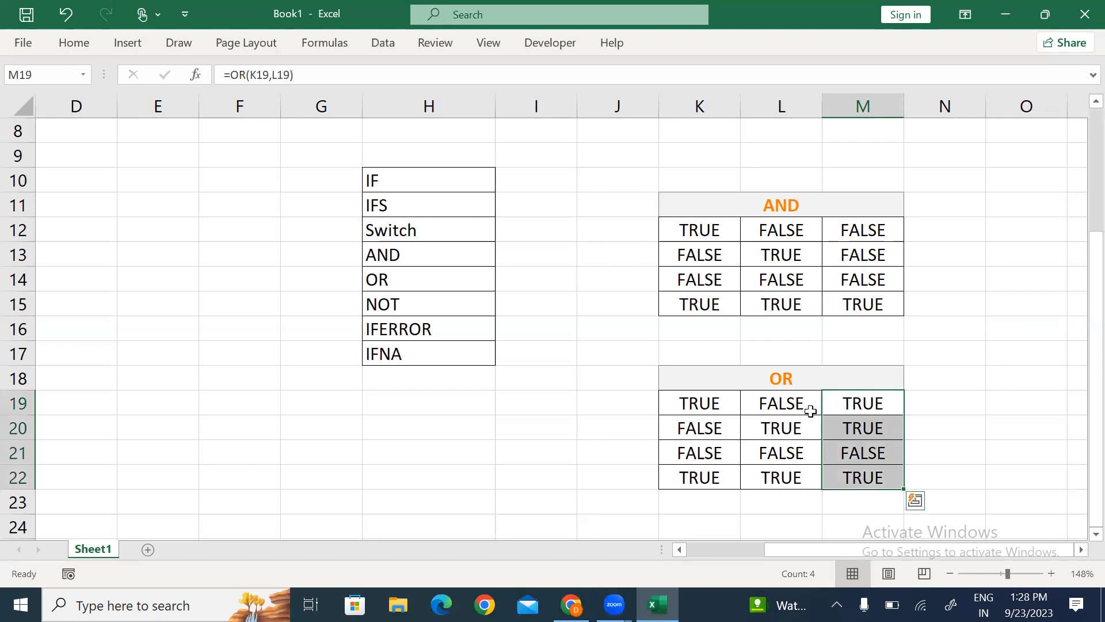
pyautogui.click(304, 376)
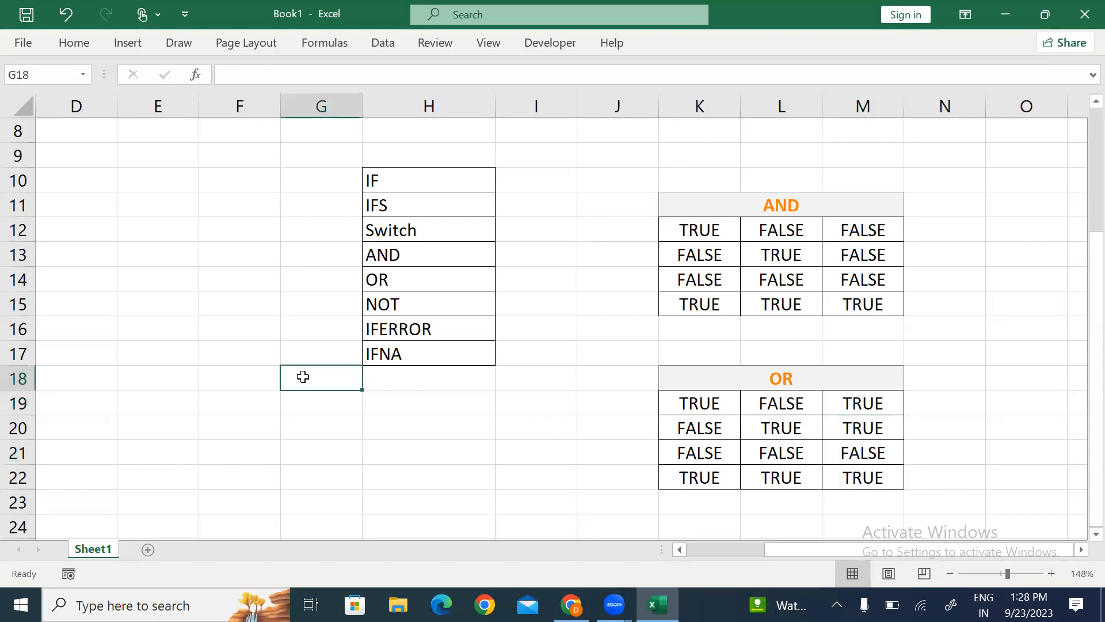
# Step: Rename the Sheet1 tab to SUmmarySheet
pyautogui.hotkey('alt', 'h')
pyautogui.write('or')
pyautogui.write('SUmmary')
pyautogui.write('Sheet')
pyautogui.click(414, 407)
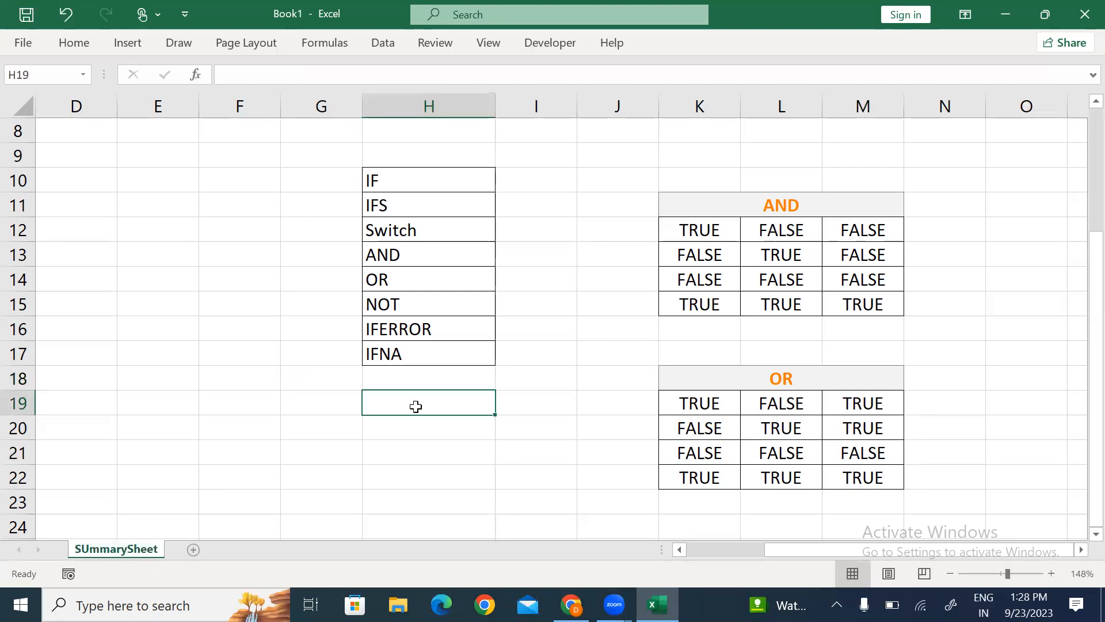
# Step: Add a new worksheet and rename it Normal IF
pyautogui.click(194, 552)
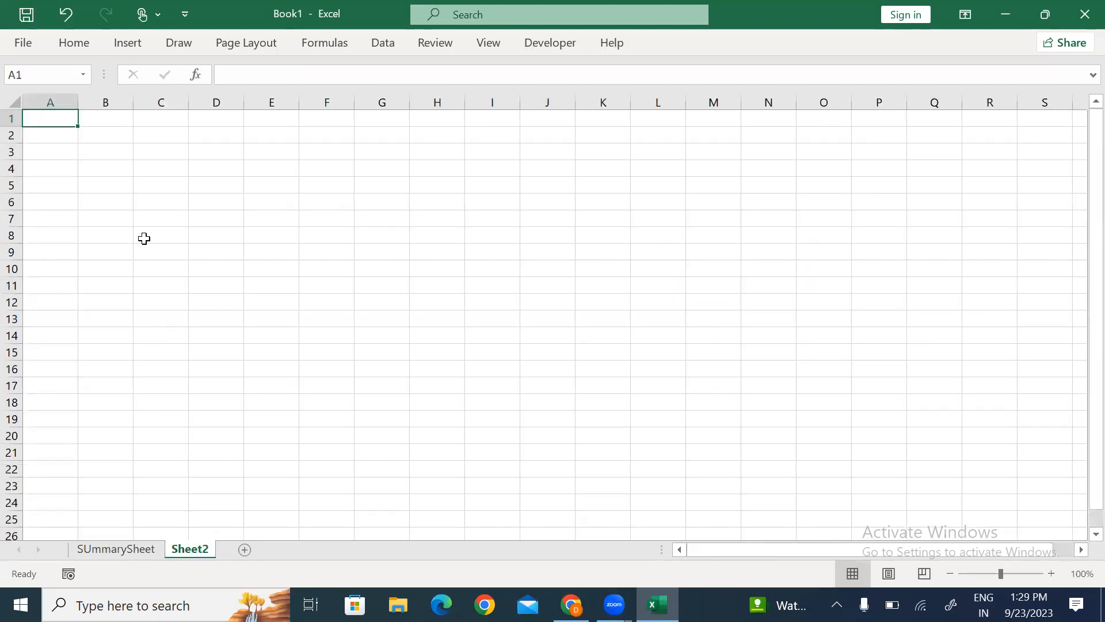
pyautogui.click(144, 232)
pyautogui.hotkey('alt', 'h')
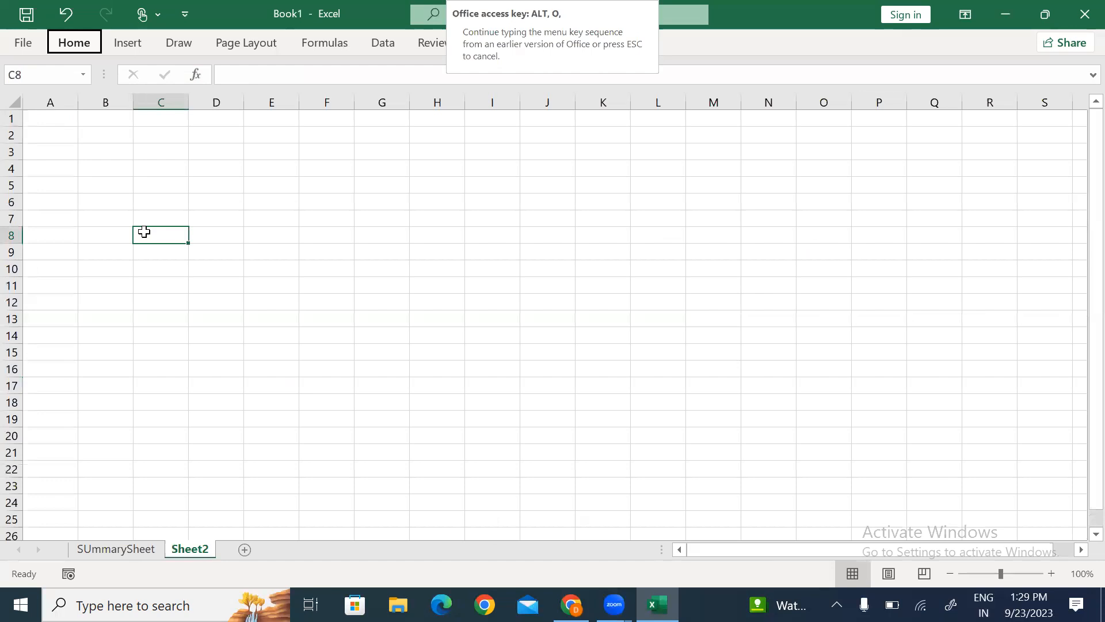
pyautogui.write('or')
pyautogui.write('Normal IF')
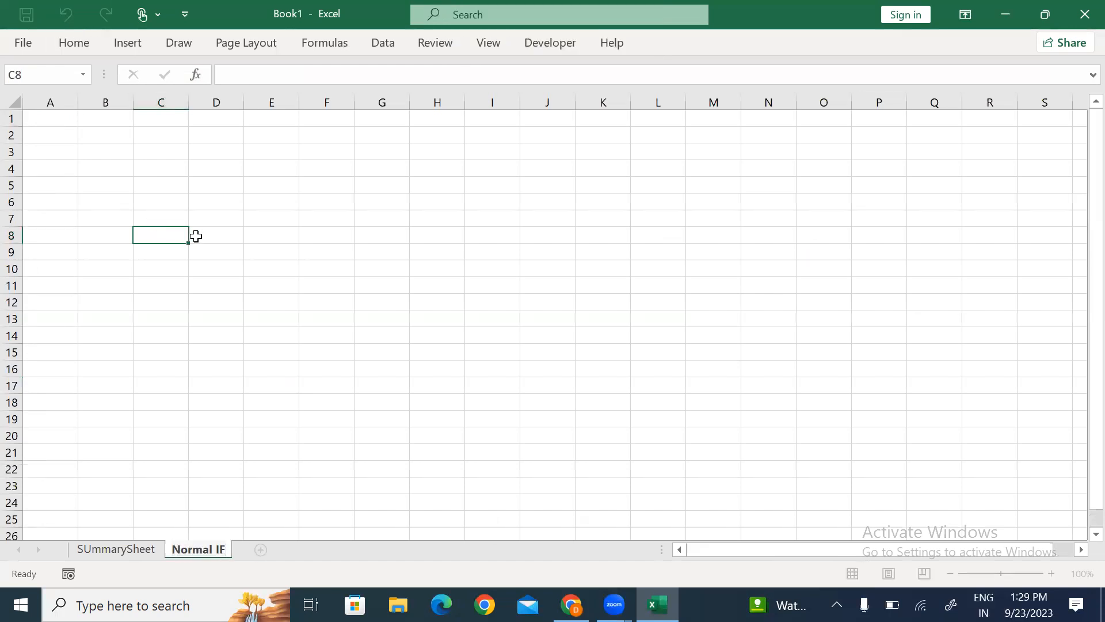
pyautogui.press('BackSpace')
pyautogui.press('BackSpace')
pyautogui.press('BackSpace')
pyautogui.press('BackSpace')
pyautogui.press('BackSpace')
pyautogui.press('BackSpace')
pyautogui.press('BackSpace')
pyautogui.press('BackSpace')
pyautogui.press('BackSpace')
pyautogui.write('Sim')
pyautogui.press('BackSpace')
pyautogui.press('BackSpace')
pyautogui.press('BackSpace')
pyautogui.write('Normal IF')
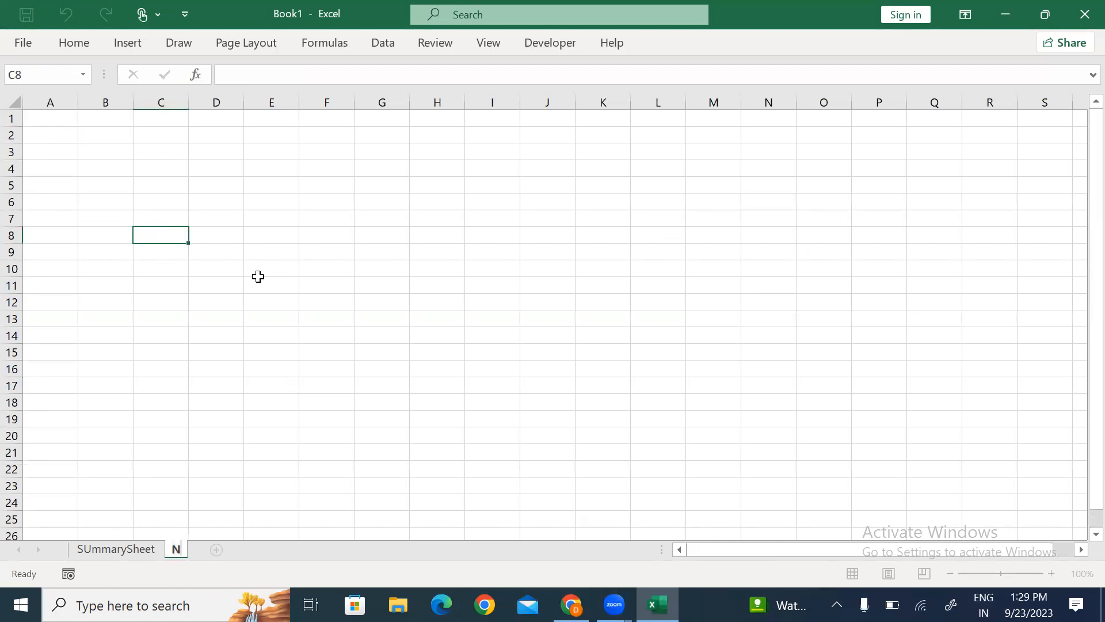
pyautogui.click(325, 301)
# Step: Begin an =IF( formula in D3, then cancel it and move down to D6
pyautogui.click(349, 234)
pyautogui.scroll(6, 348, 234)
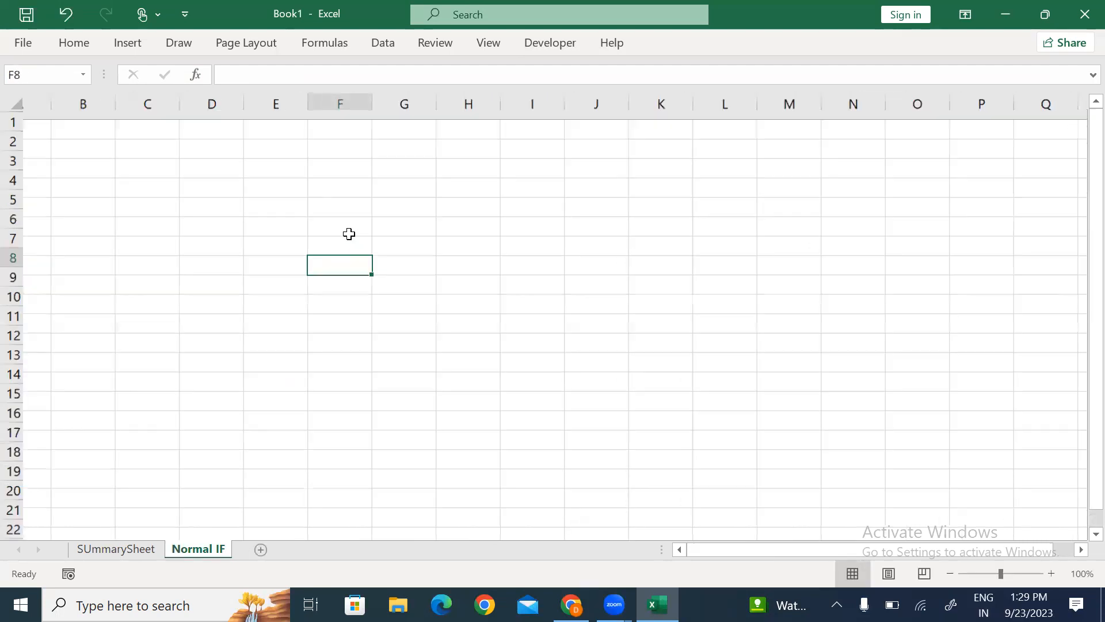
pyautogui.press('Up')
pyautogui.press('Up')
pyautogui.press('Up')
pyautogui.press('Up')
pyautogui.press('Up')
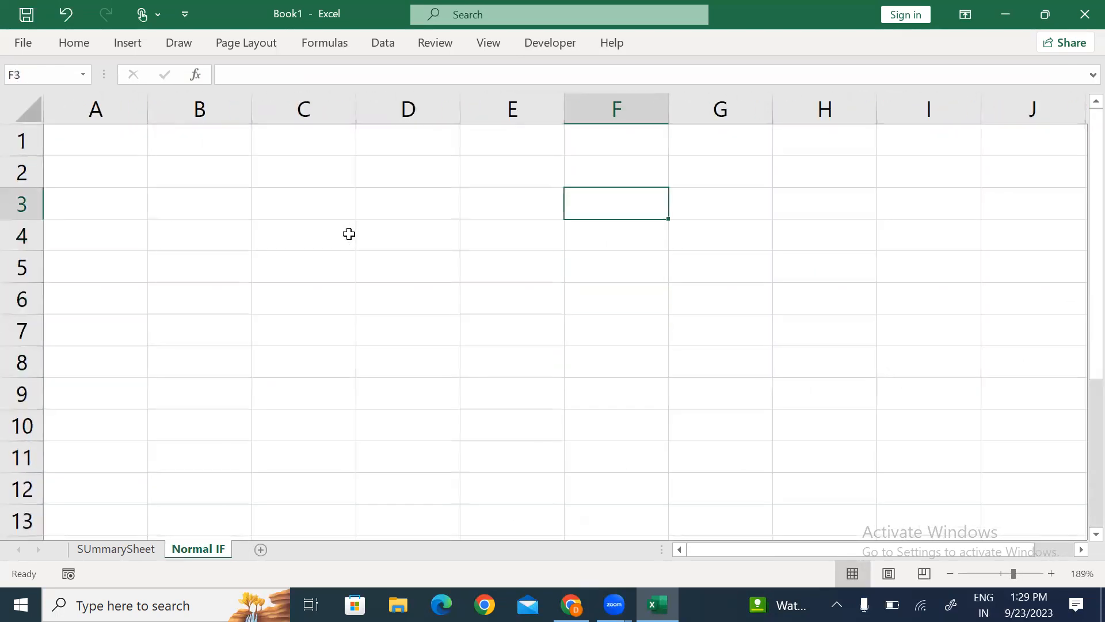
pyautogui.press('Left')
pyautogui.press('Left')
pyautogui.write('=if')
pyautogui.press('Tab')
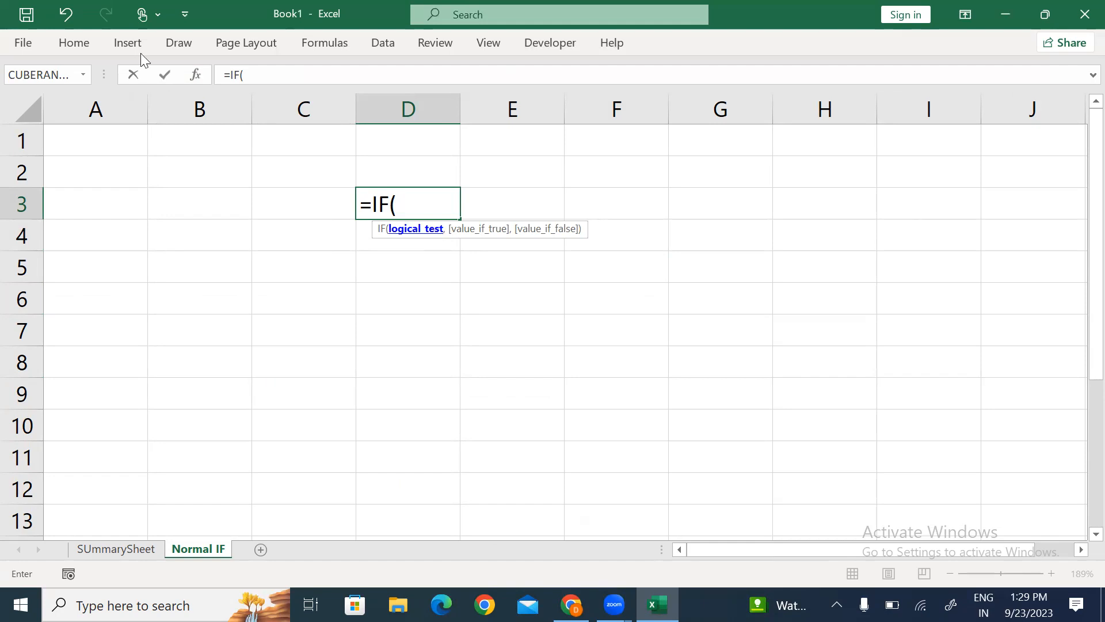
pyautogui.hotkey('ctrl', 'a')
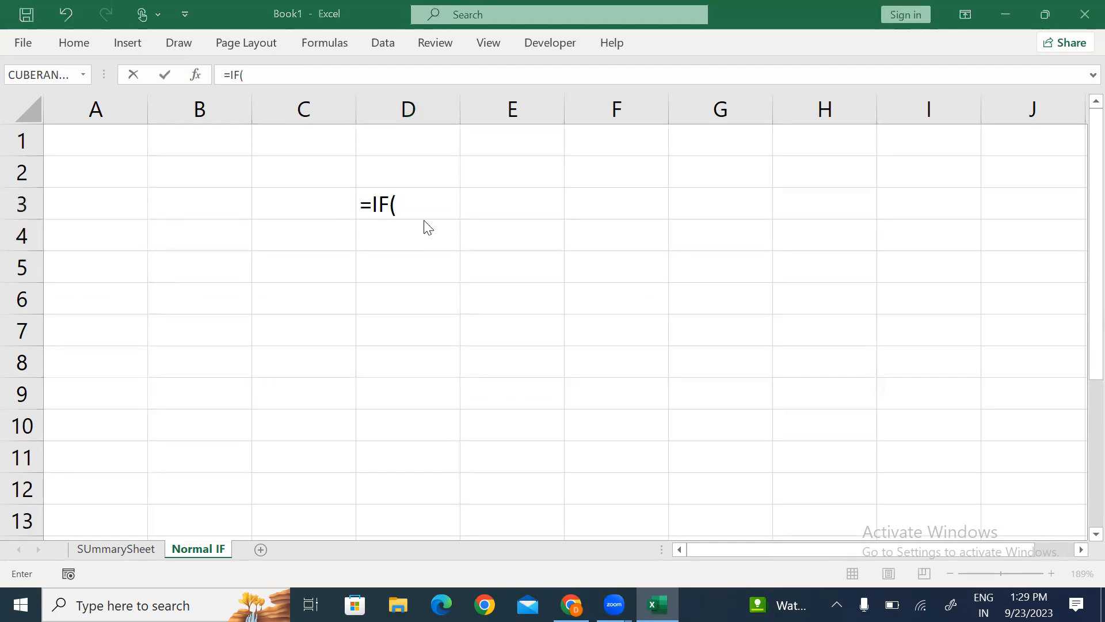
pyautogui.click(408, 209)
pyautogui.write(',,')
pyautogui.press('BackSpace')
pyautogui.press('BackSpace')
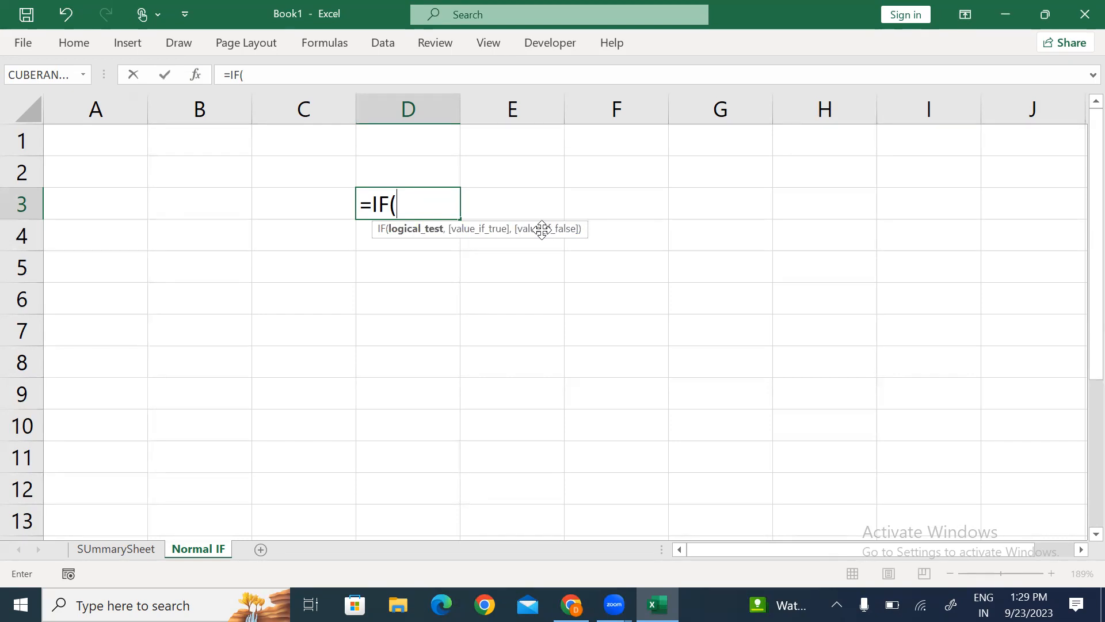
pyautogui.press('Escape')
pyautogui.press('Down')
pyautogui.press('Down')
pyautogui.press('Down')
# Step: Enter the label Logical Test in D6 and autofit column D
pyautogui.write(':Lo')
pyautogui.press('BackSpace')
pyautogui.press('BackSpace')
pyautogui.press('BackSpace')
pyautogui.write('Lo')
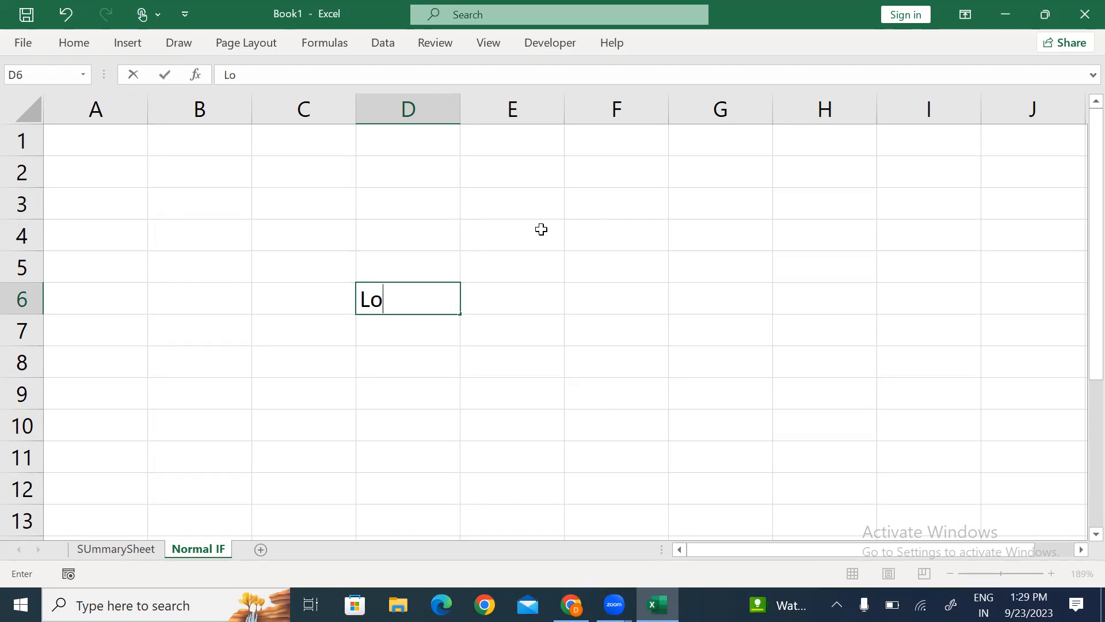
pyautogui.write('gical ')
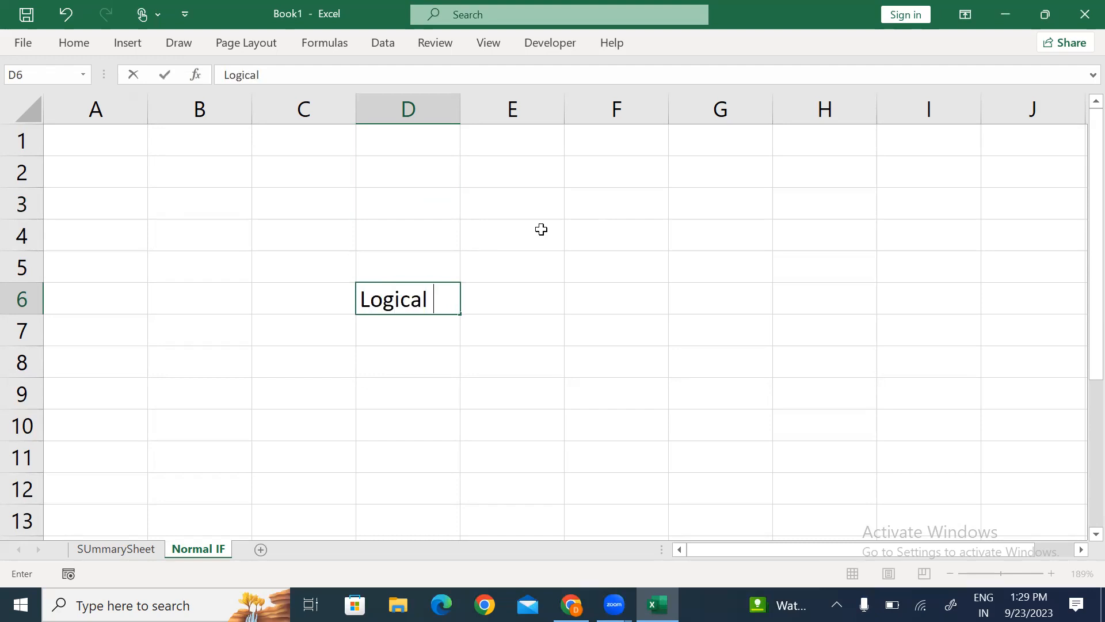
pyautogui.write('Test')
pyautogui.hotkey('ctrl', 'Return')
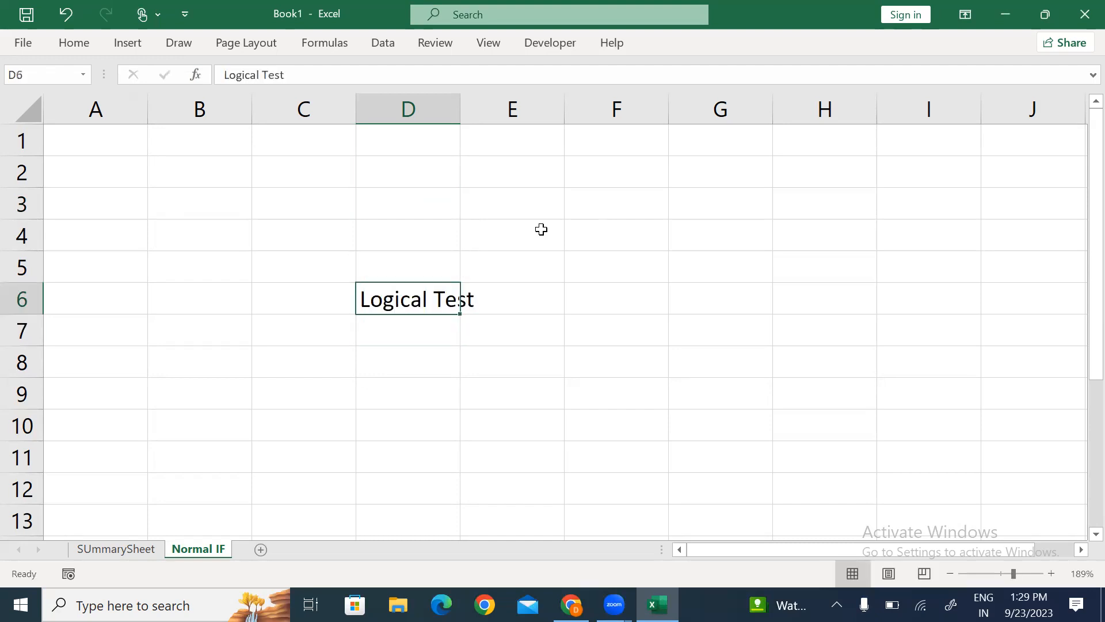
pyautogui.hotkey('alt', 'h')
pyautogui.press('o')
pyautogui.press('i')
pyautogui.press('Down')
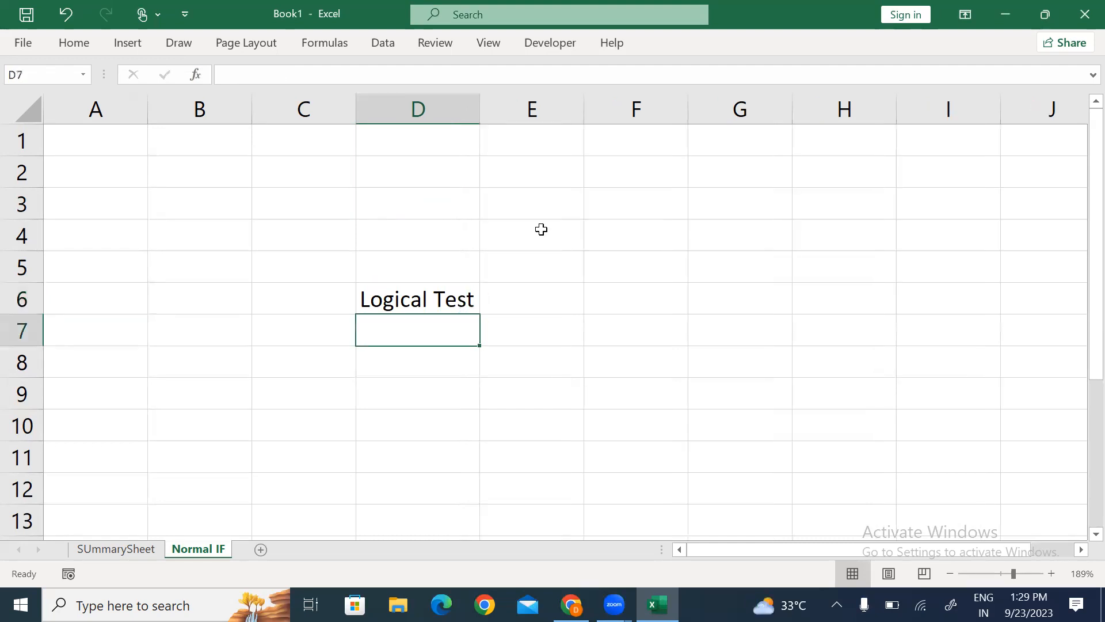
# Step: Enter the label Value IF True in D7 and refit column D
pyautogui.write('Value if')
pyautogui.press('BackSpace')
pyautogui.press('BackSpace')
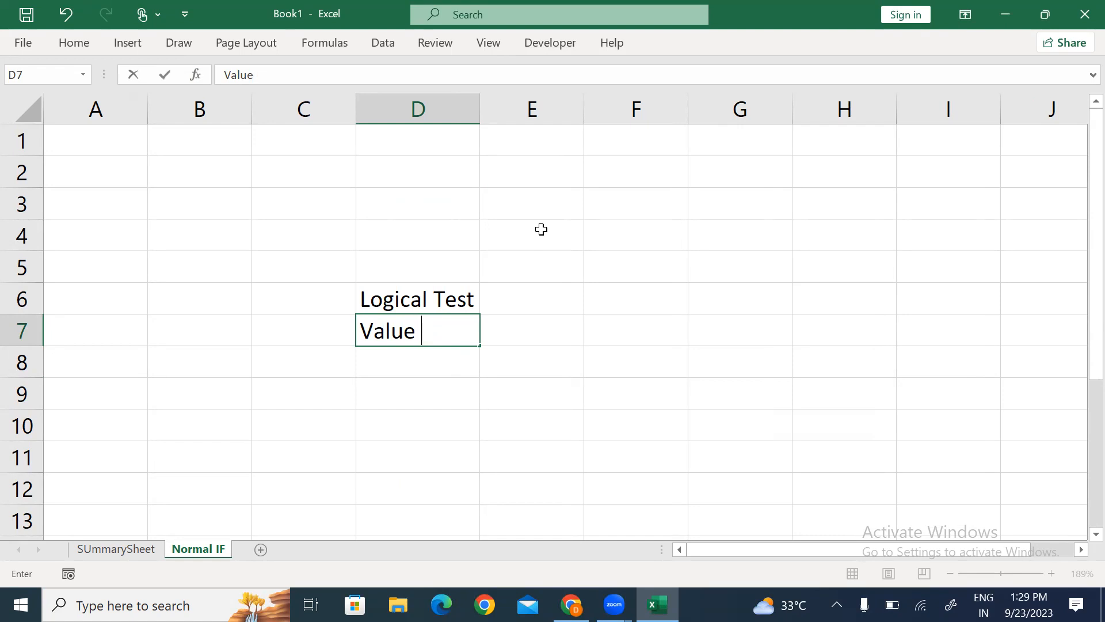
pyautogui.write('IF True')
pyautogui.hotkey('ctrl', 'Return')
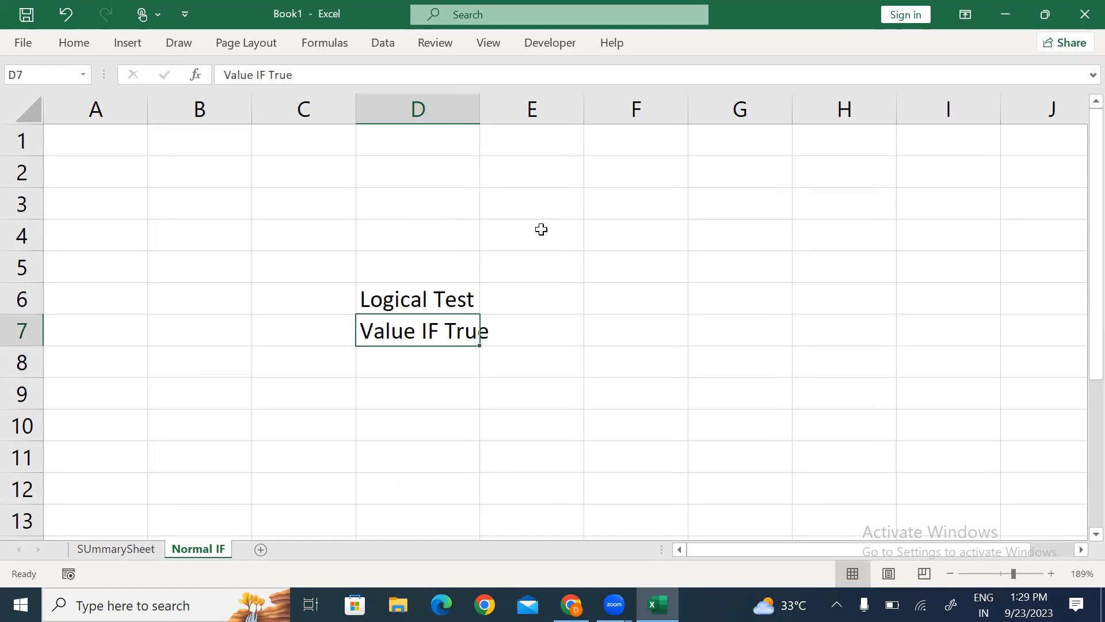
pyautogui.press('alt')
pyautogui.press('h')
pyautogui.press('o')
pyautogui.press('i')
pyautogui.press('Return')
# Step: Enter Valuer IF False in D8, refit column D, and select the D6:E8 block
pyautogui.write('V')
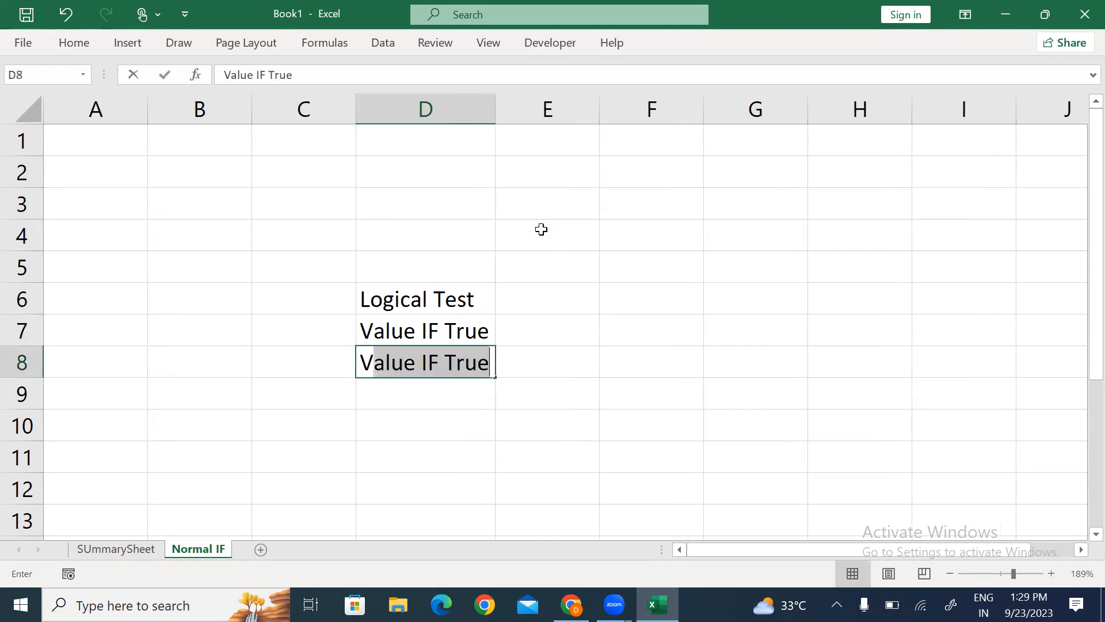
pyautogui.write('aluer IF False')
pyautogui.press('Return')
pyautogui.press('Up')
pyautogui.press('alt')
pyautogui.press('h')
pyautogui.press('o')
pyautogui.press('i')
pyautogui.press('Up')
pyautogui.press('Up')
pyautogui.hotkey('shift', 'Down')
pyautogui.hotkey('shift', 'Down')
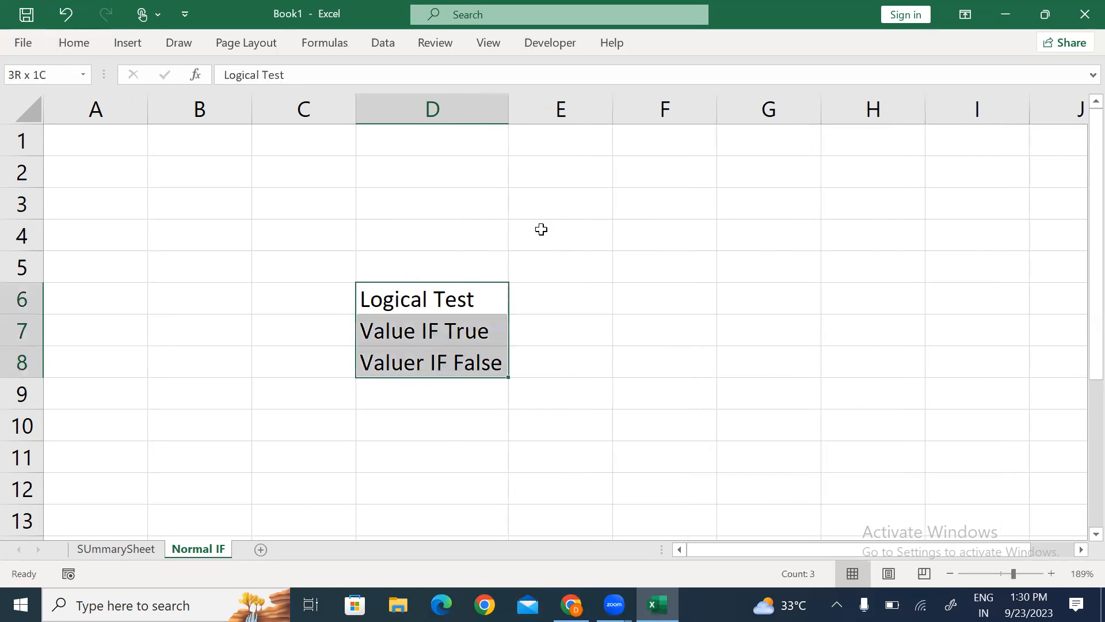
pyautogui.hotkey('shift', 'Right')
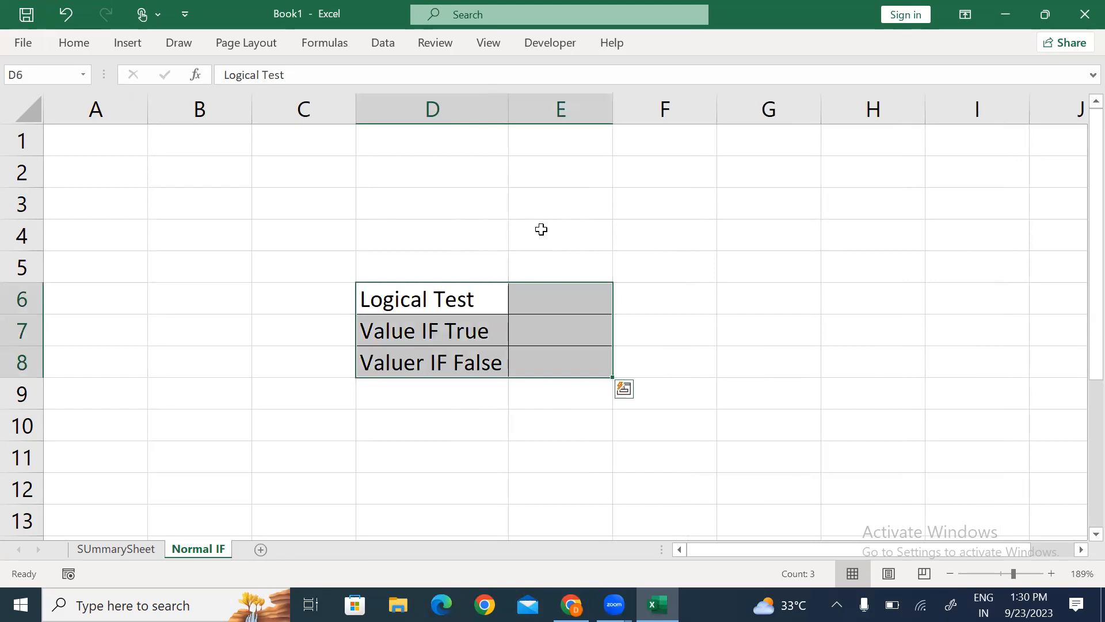
# Step: Enter the age 18 in cell C3
pyautogui.press('Up')
pyautogui.press('Up')
pyautogui.press('Up')
pyautogui.press('Up')
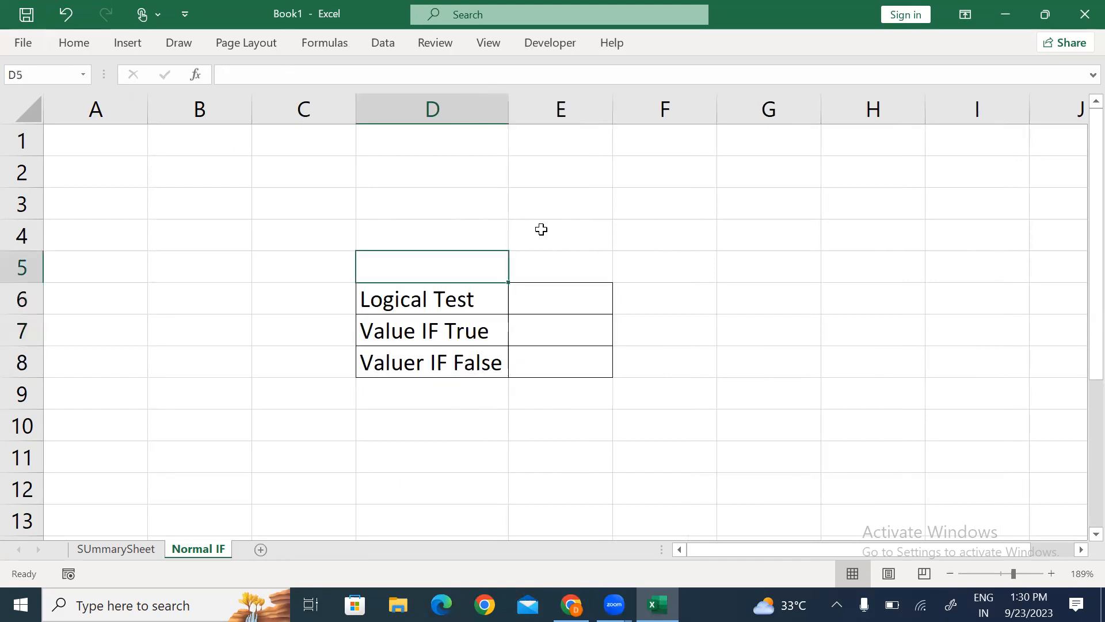
pyautogui.press('Down')
pyautogui.press('Left')
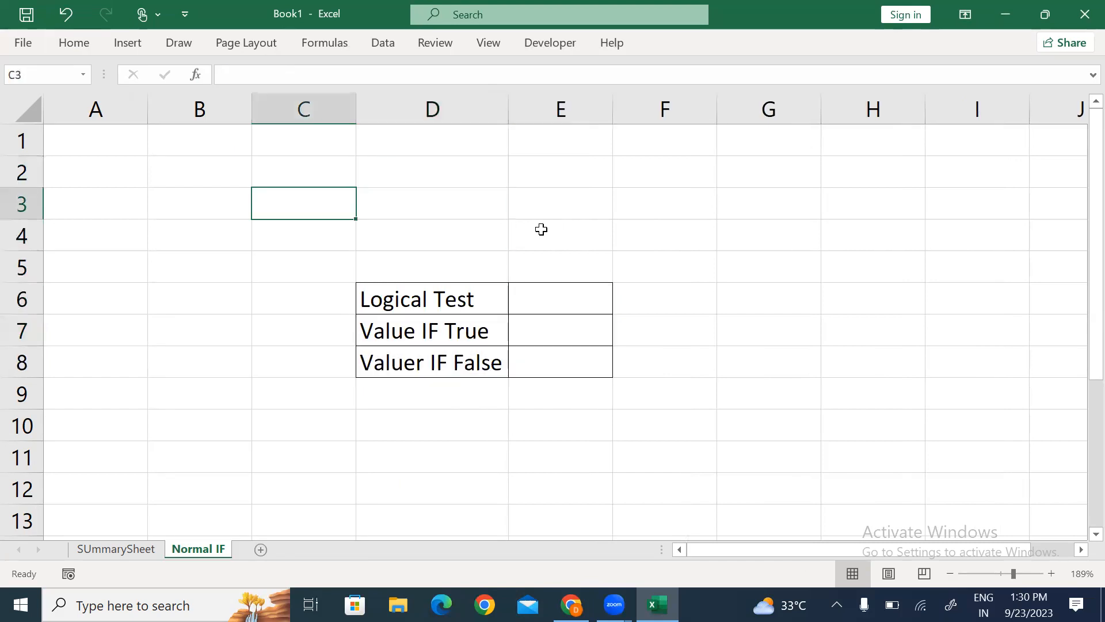
pyautogui.write('50')
pyautogui.press('Right')
pyautogui.press('Left')
pyautogui.write('`1')
pyautogui.press('BackSpace')
pyautogui.press('BackSpace')
pyautogui.write('1')
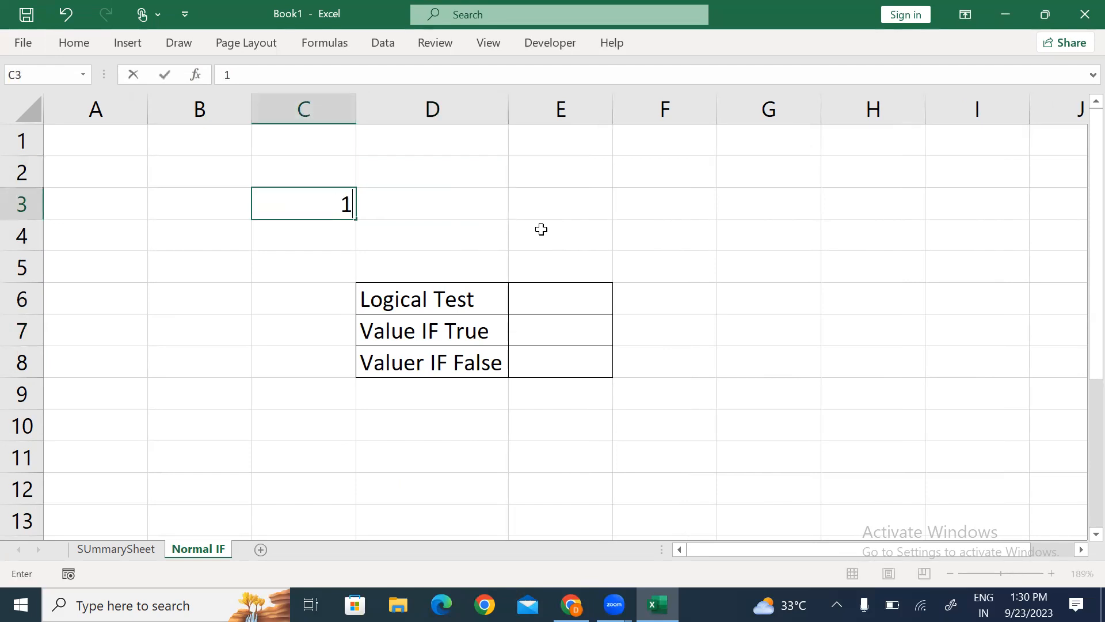
pyautogui.write('8')
pyautogui.press('Return')
pyautogui.press('Up')
pyautogui.press('Right')
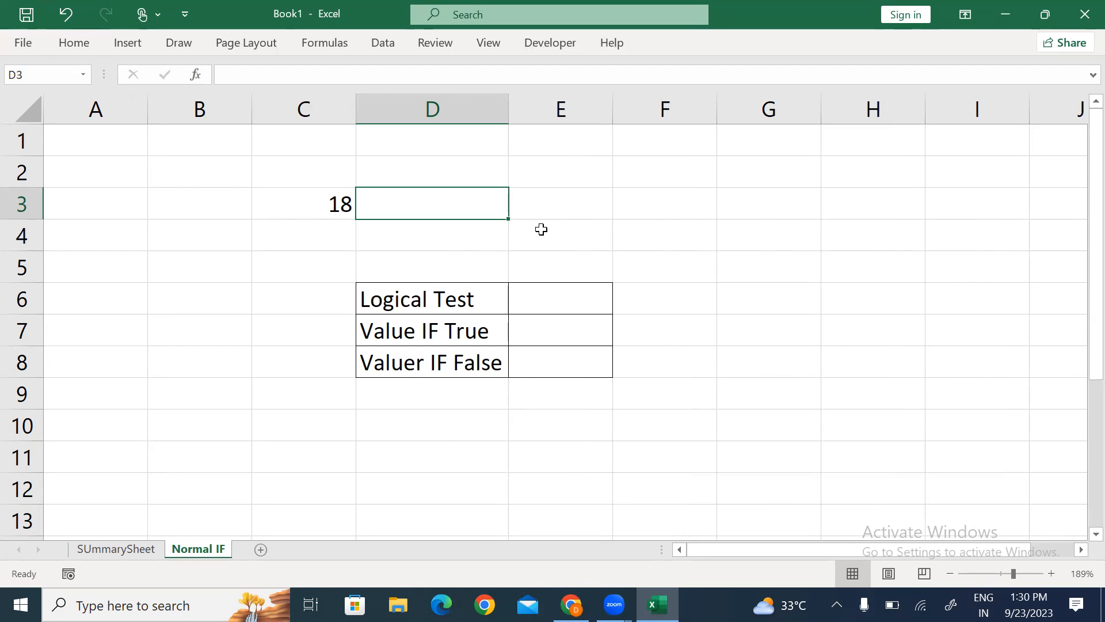
# Step: Enter =IF(C3>=18,"Valid For Vote","Not Valid For Vote") in D3
pyautogui.write('=IF(')
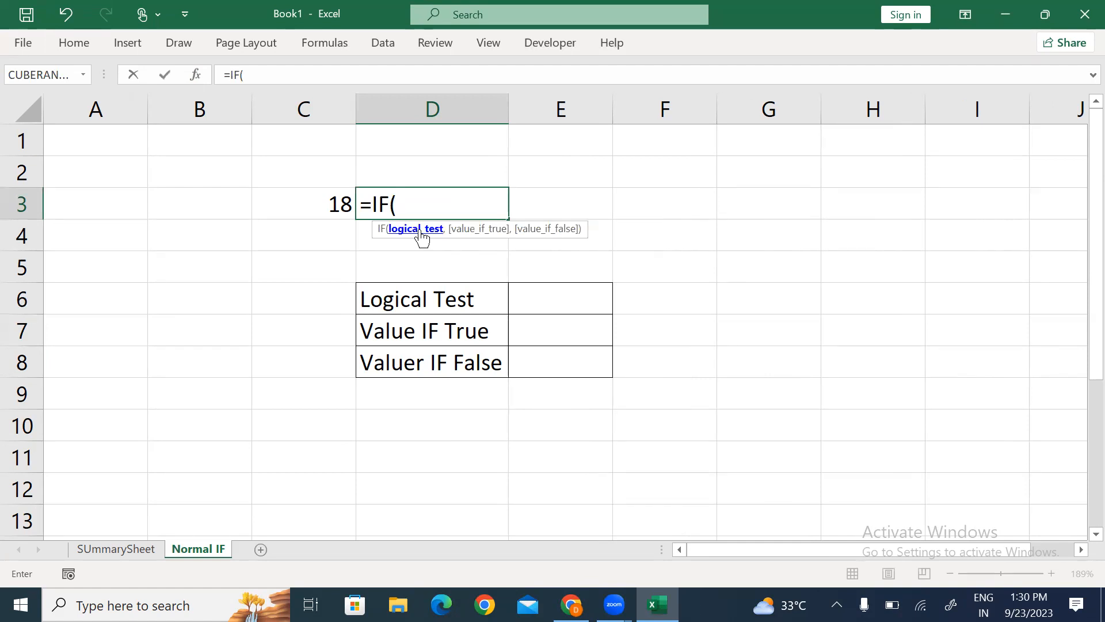
pyautogui.click(312, 205)
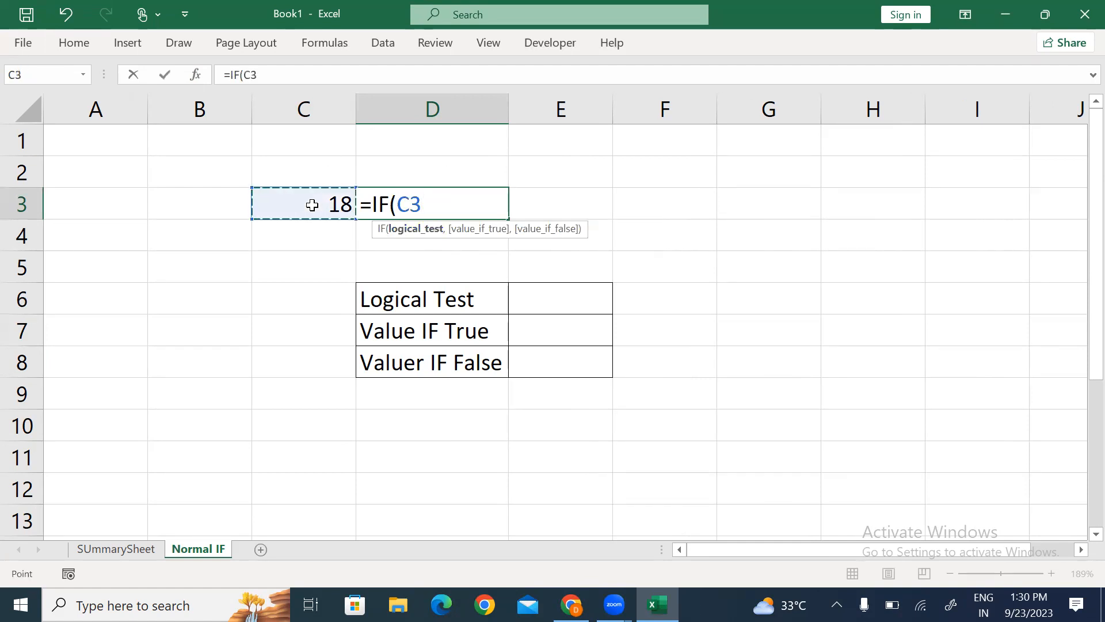
pyautogui.write('>=18,')
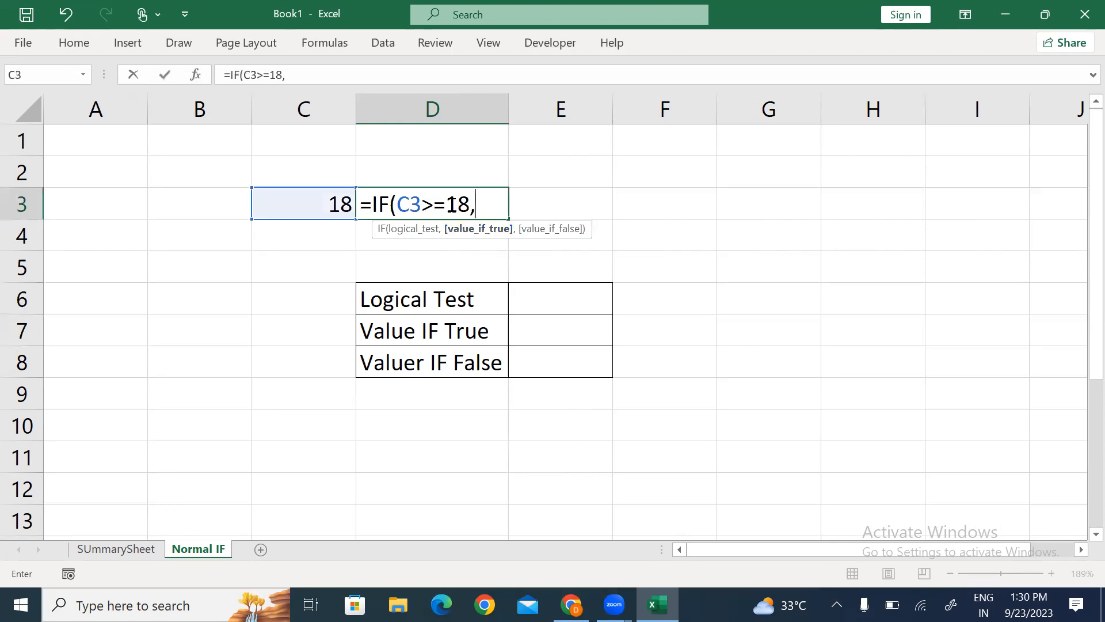
pyautogui.write('"Valid For')
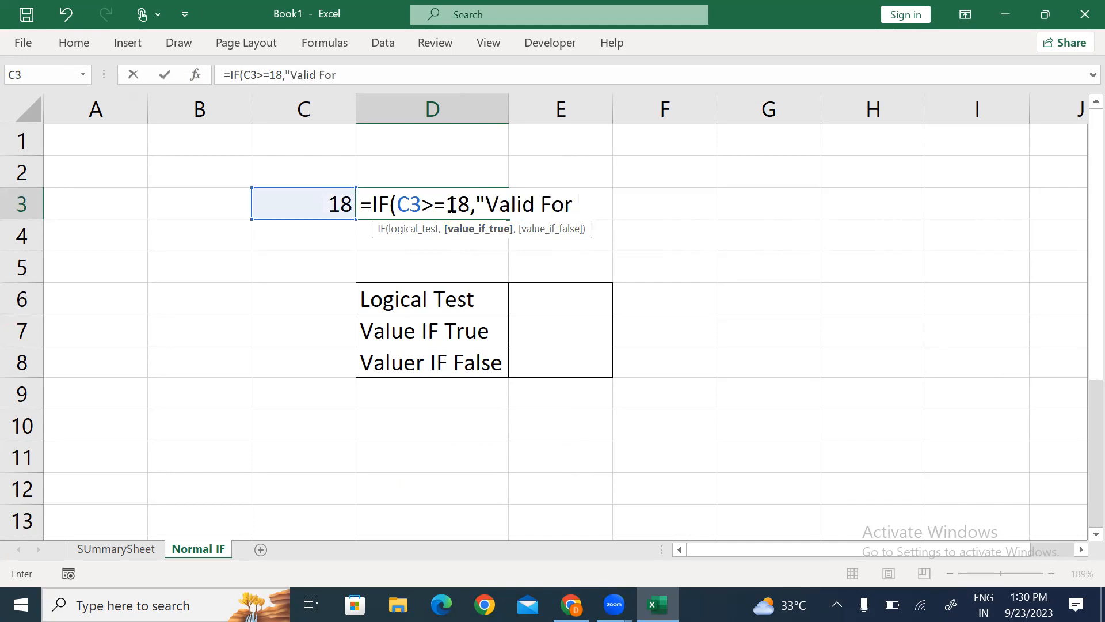
pyautogui.write(' Vote"')
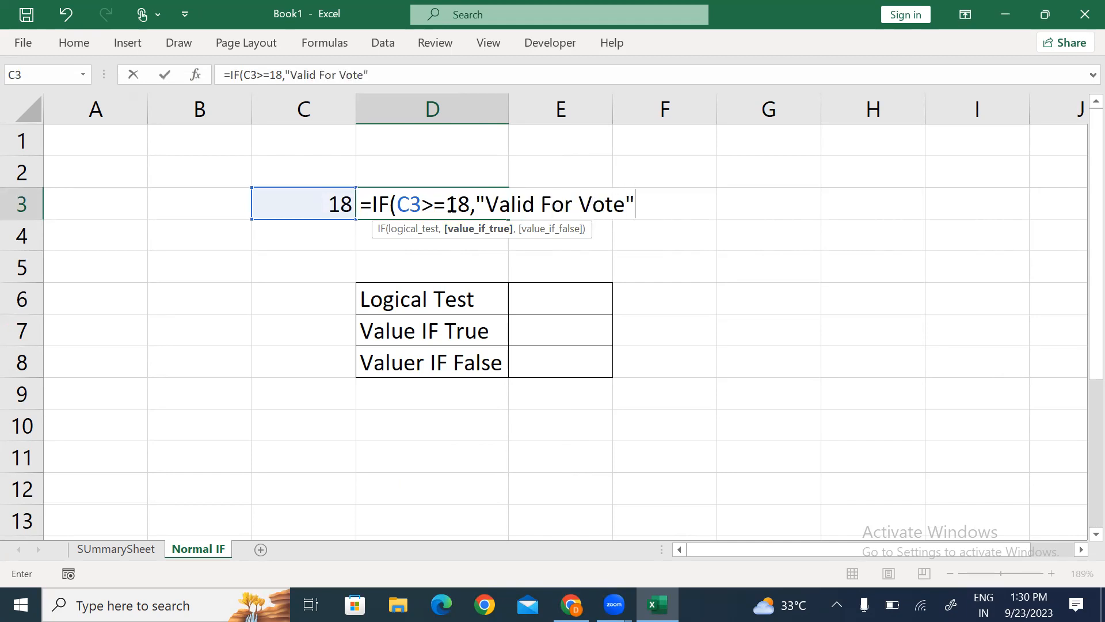
pyautogui.moveTo(487, 204); pyautogui.dragTo(622, 202)
pyautogui.click(645, 202)
pyautogui.write(',"Not Valid For')
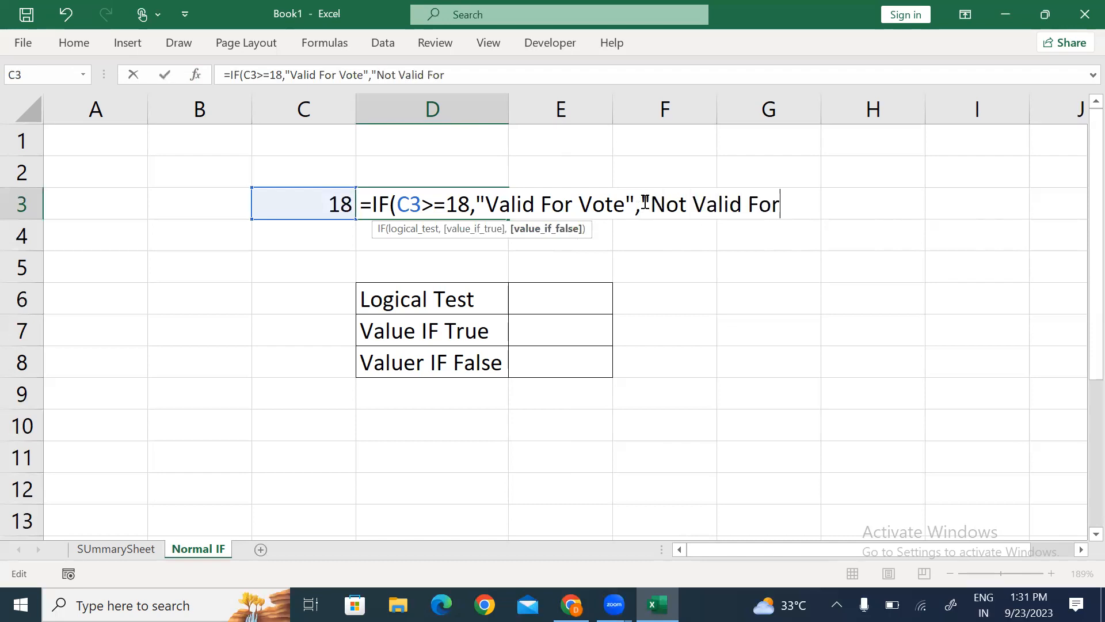
pyautogui.write(' Vote")')
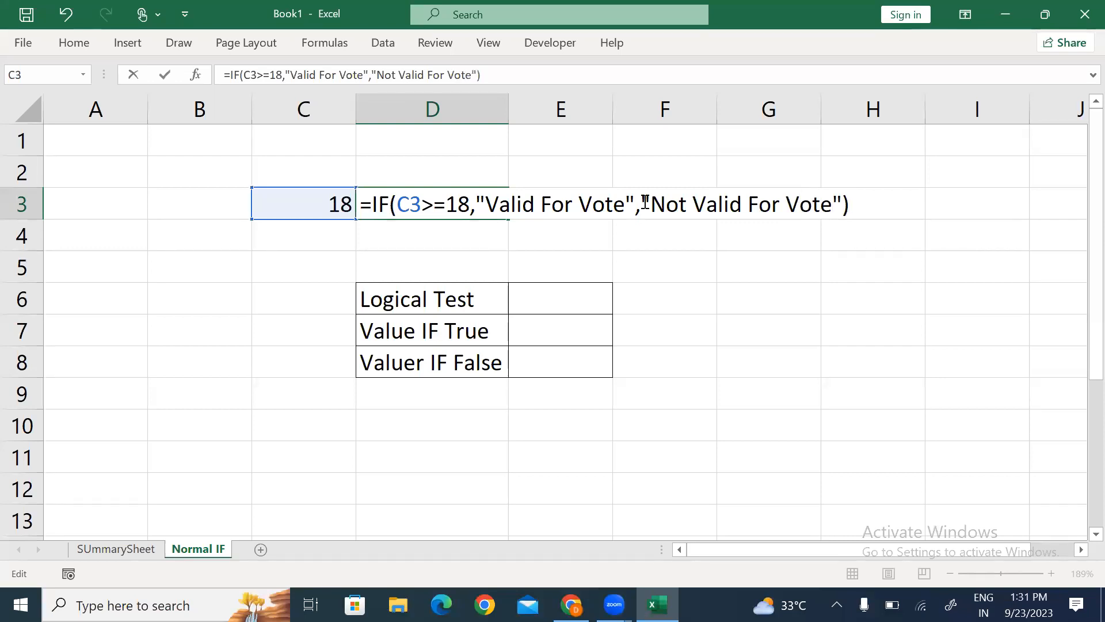
pyautogui.press('Return')
# Step: Change C3's age to 17 and autofit column D to show Not Valid For Vote
pyautogui.press('Up')
pyautogui.press('Left')
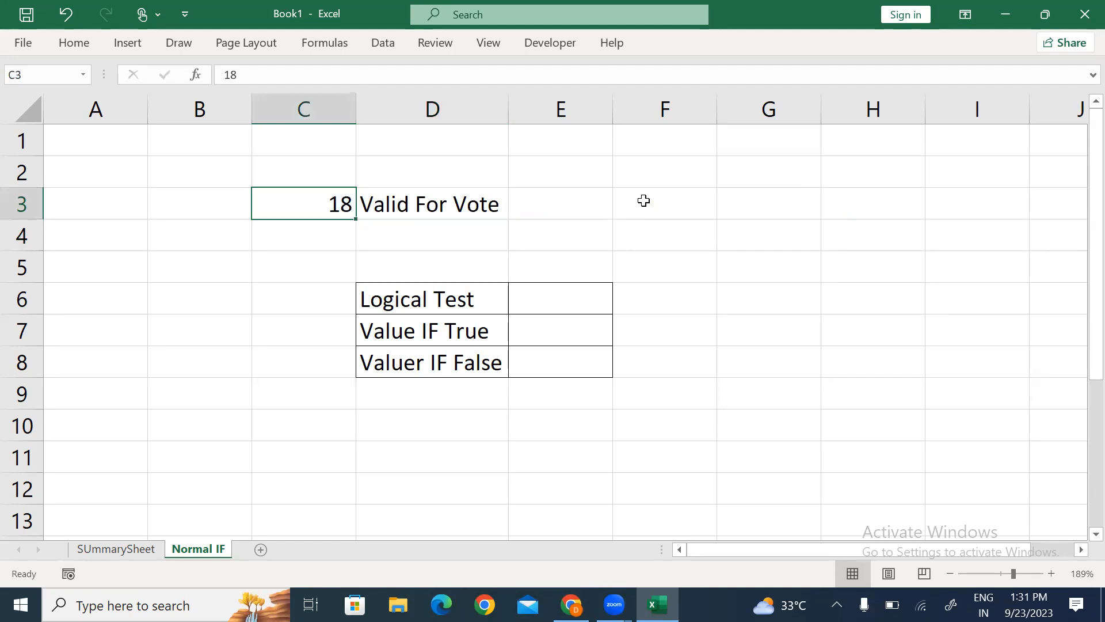
pyautogui.press('Right')
pyautogui.press('Left')
pyautogui.write('1')
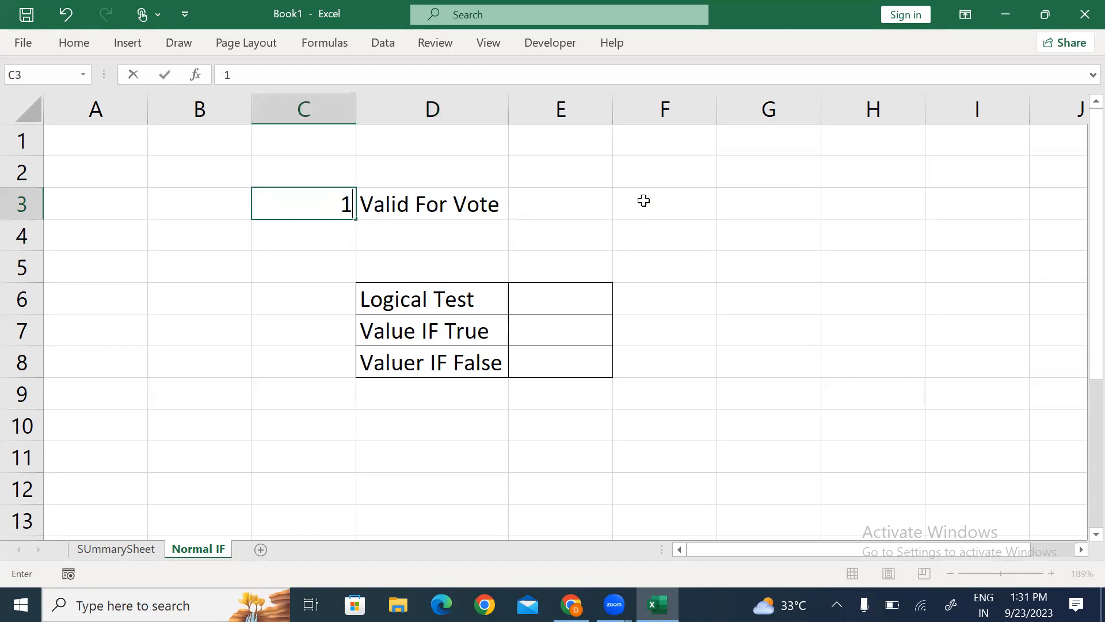
pyautogui.write('7')
pyautogui.press('Return')
pyautogui.press('Up')
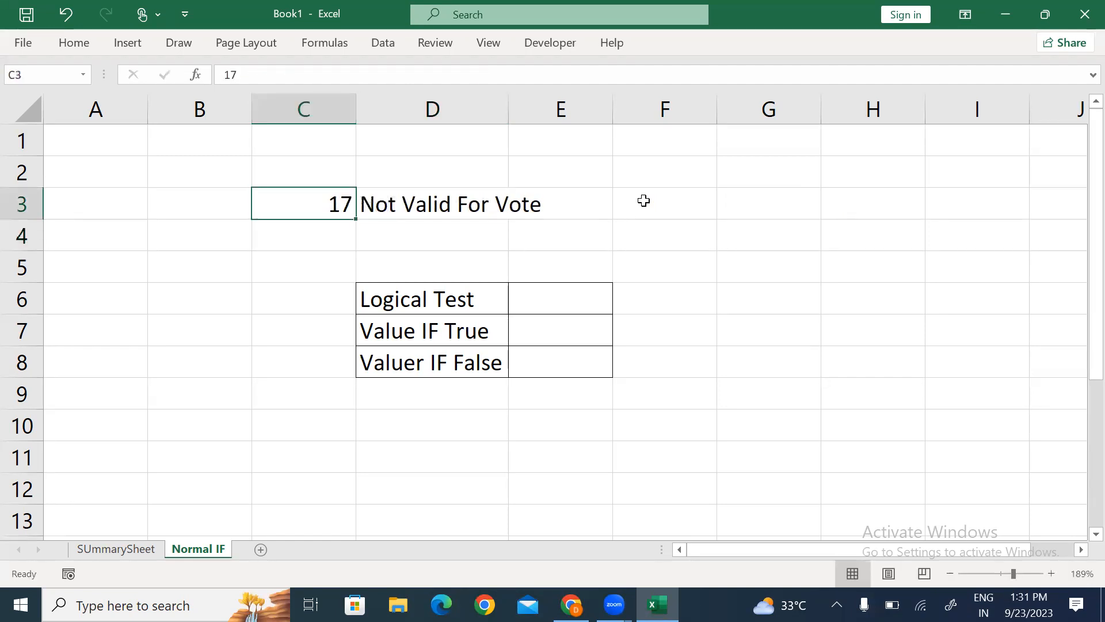
pyautogui.press('Right')
pyautogui.hotkey('alt', 'h')
pyautogui.press('o')
pyautogui.press('i')
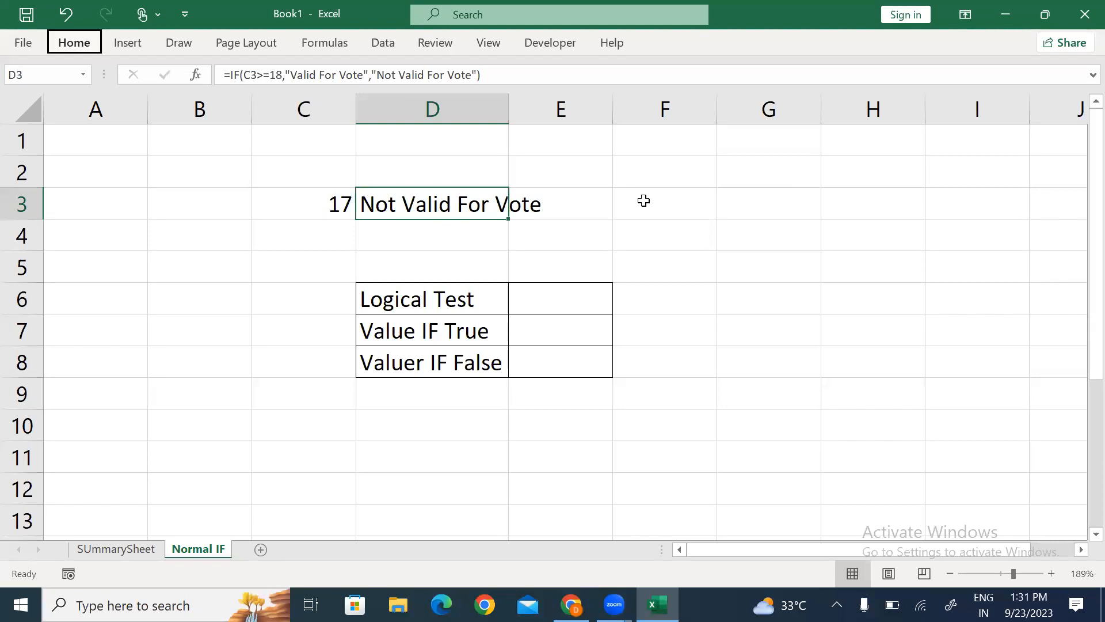
pyautogui.press('Down')
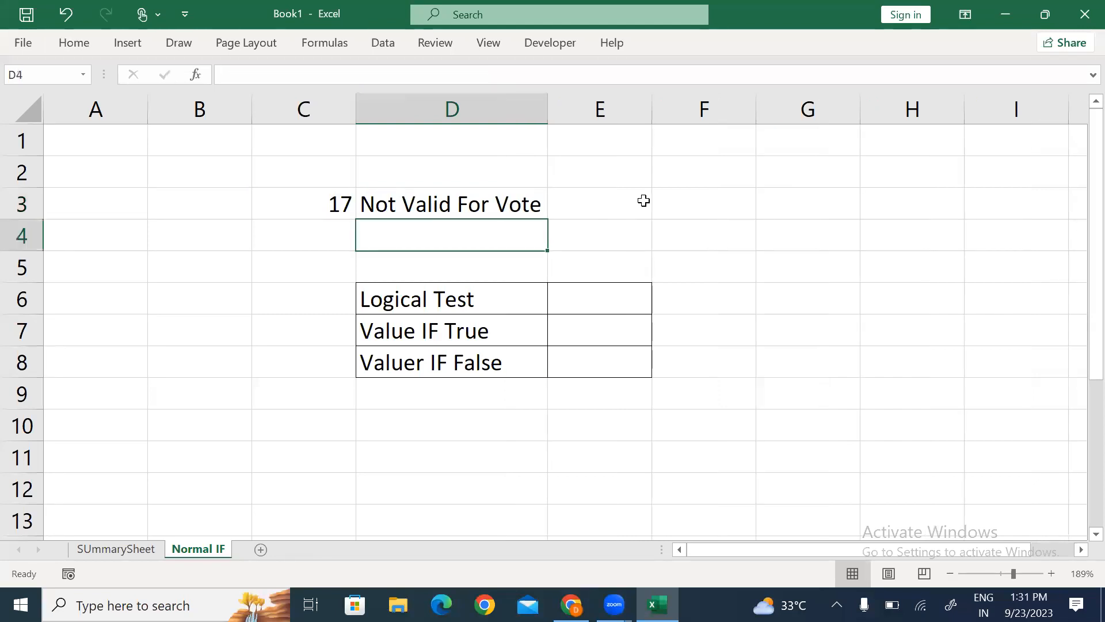
# Step: Enter the logical test =C3>=18 in E6
pyautogui.press('Down')
pyautogui.press('Down')
pyautogui.press('Right')
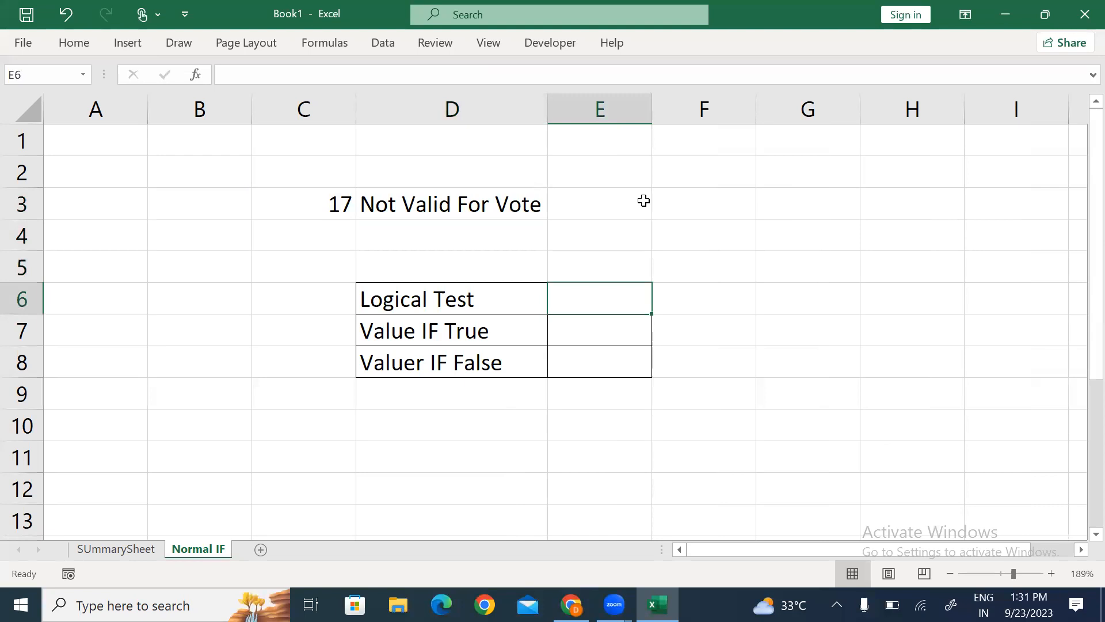
pyautogui.write('=')
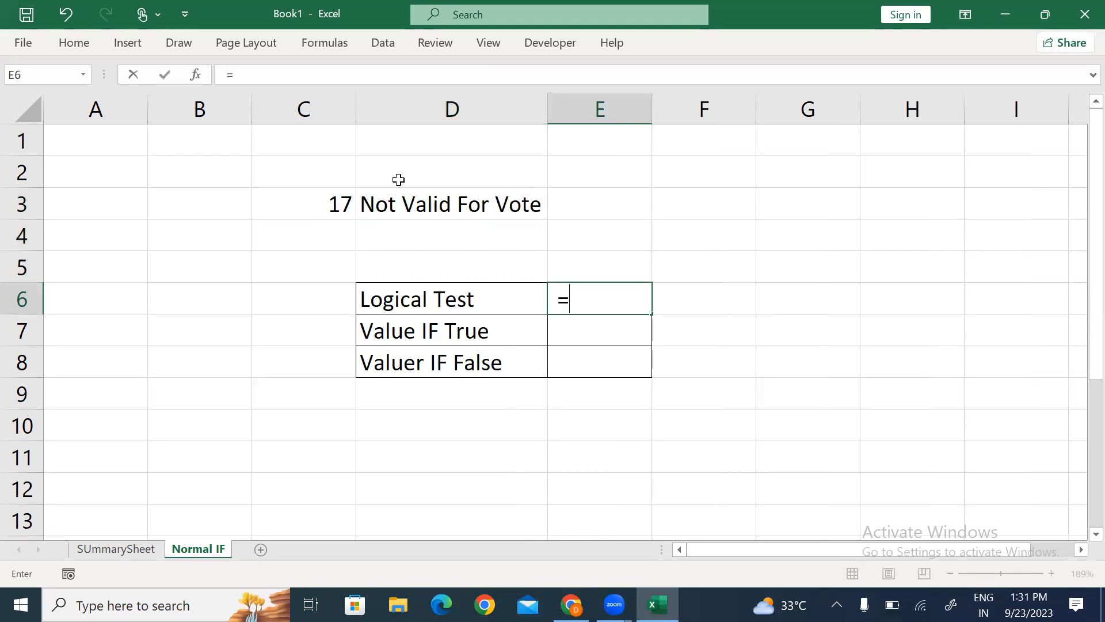
pyautogui.click(323, 201)
pyautogui.click(599, 294)
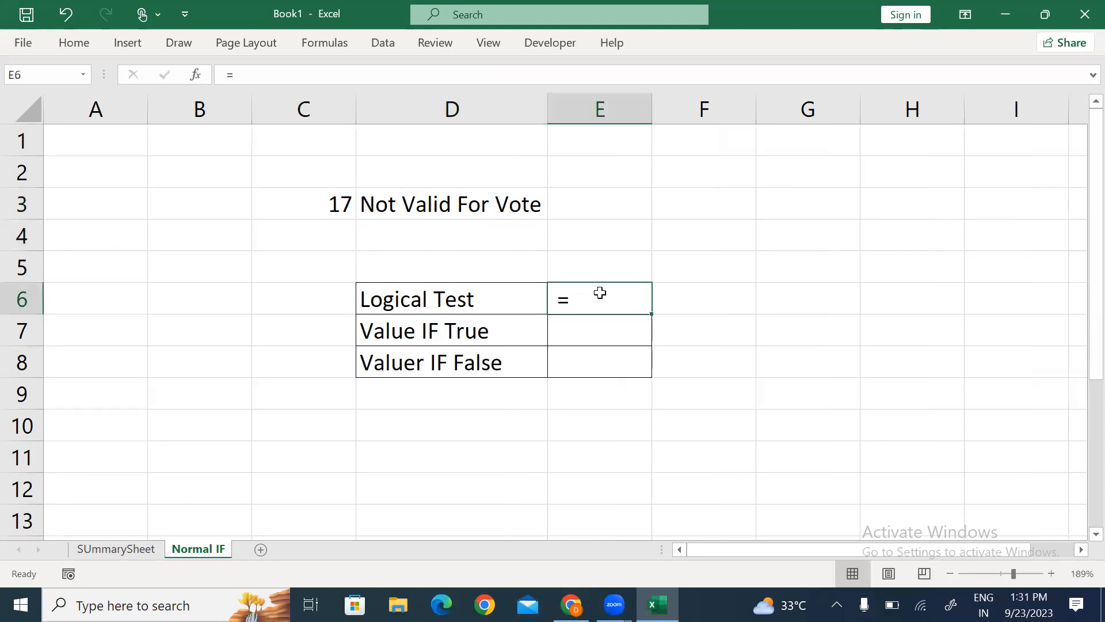
pyautogui.press('BackSpace')
pyautogui.write('=')
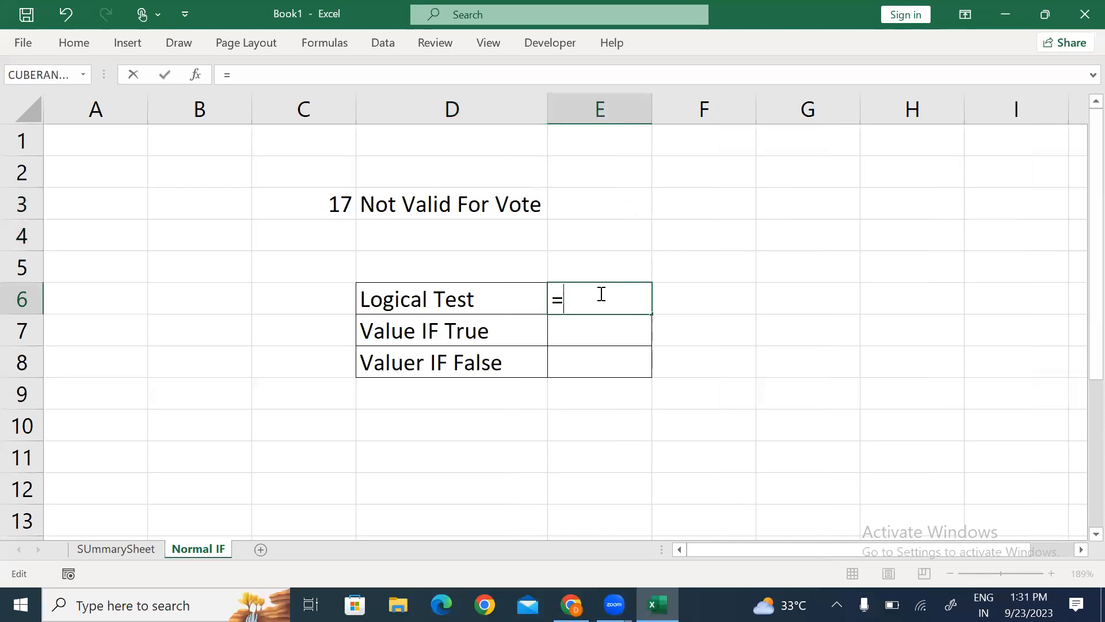
pyautogui.click(309, 202)
pyautogui.write('>=18')
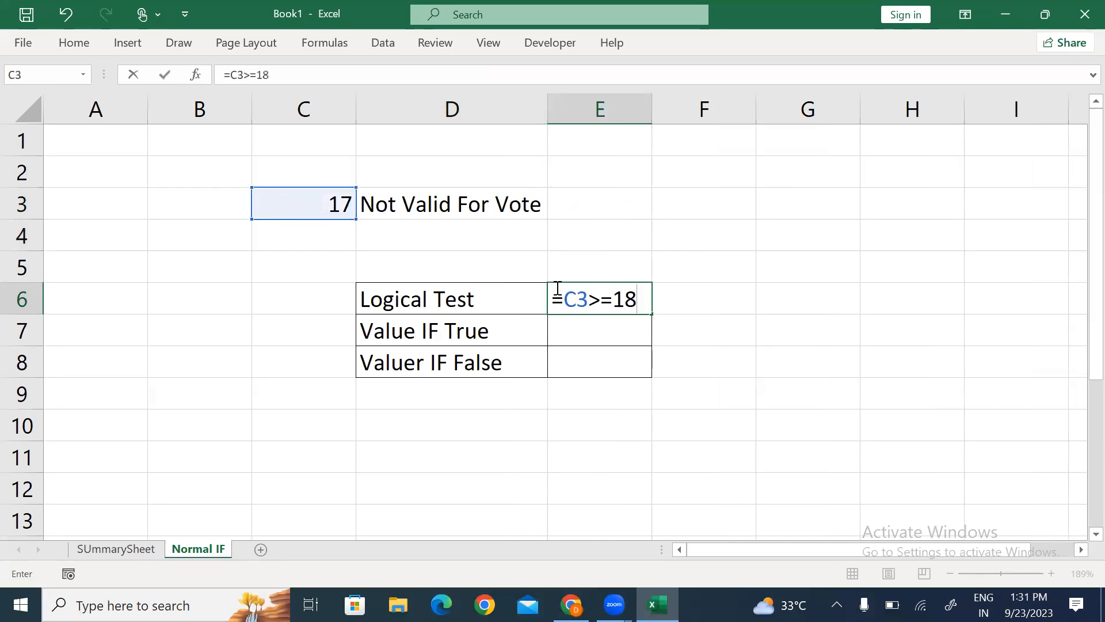
pyautogui.press('Return')
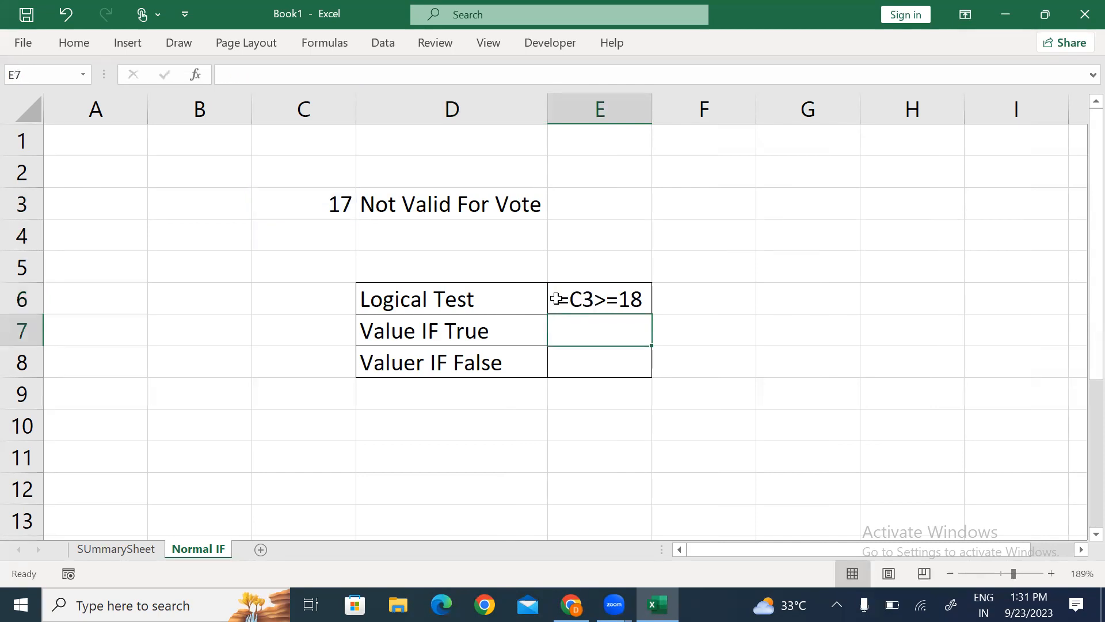
# Step: Enter Valid For Vote in E7 and autofit column E
pyautogui.write('Valid ')
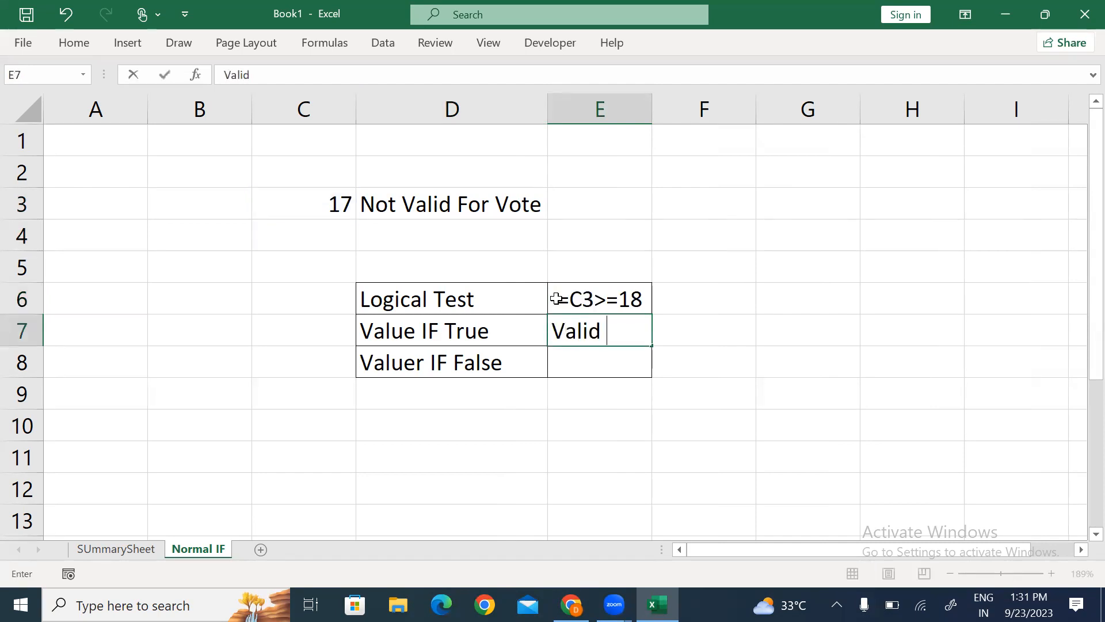
pyautogui.write('For Vote')
pyautogui.hotkey('ctrl', 'Return')
pyautogui.press('alt')
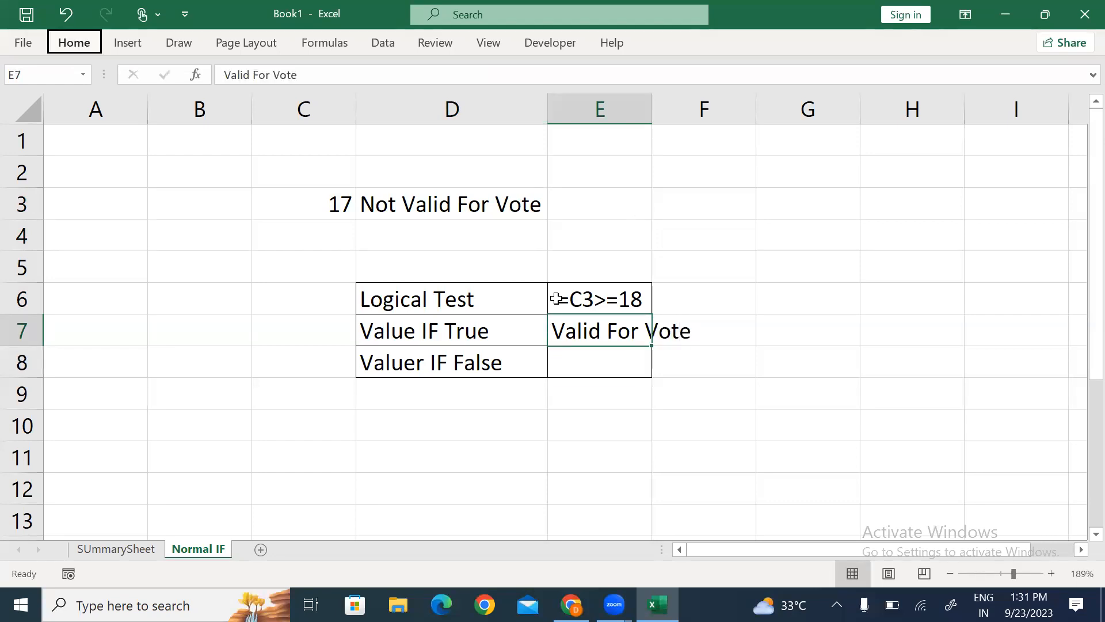
pyautogui.press('h')
pyautogui.press('o')
pyautogui.press('i')
# Step: Enter Not Valid For Vote in E8 and refit column E
pyautogui.press('Left')
pyautogui.hotkey('shift', 'Right')
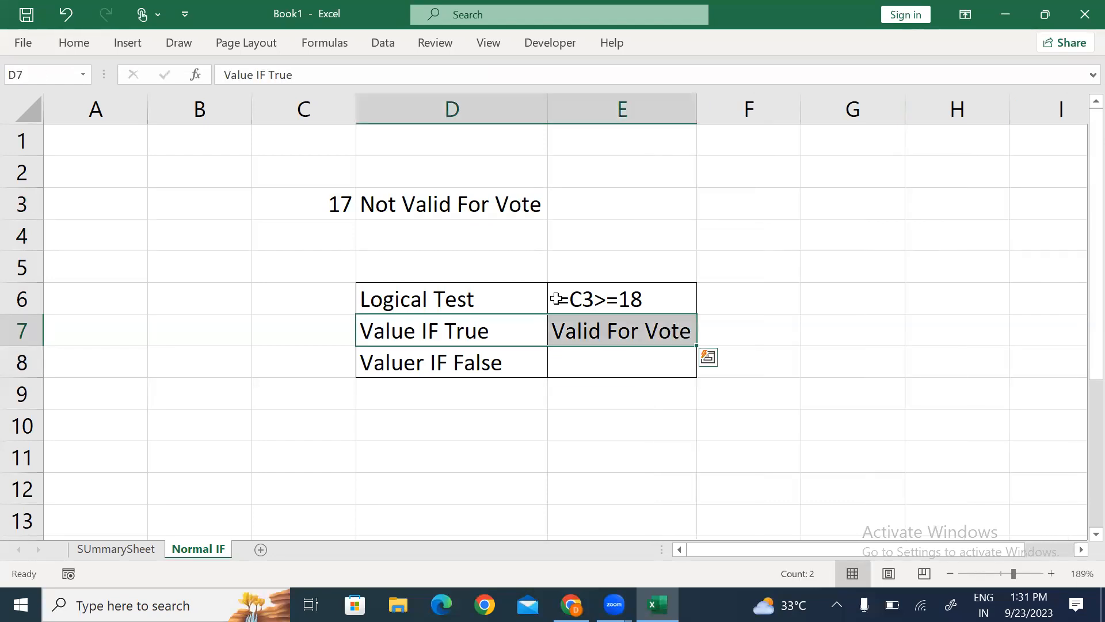
pyautogui.press('Down')
pyautogui.press('Right')
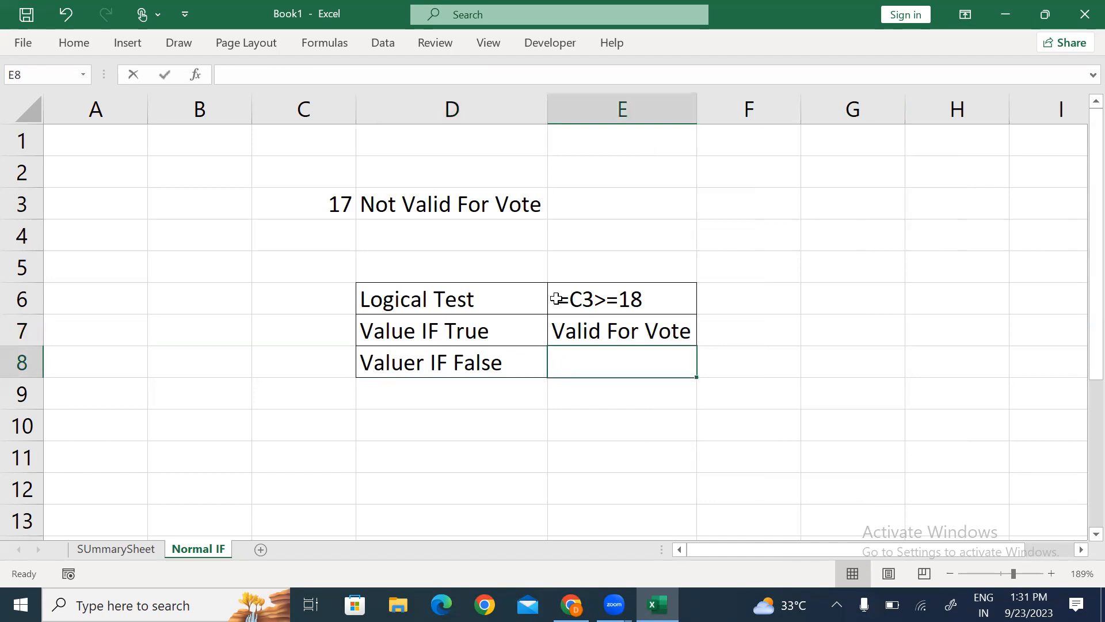
pyautogui.write('Not Vali')
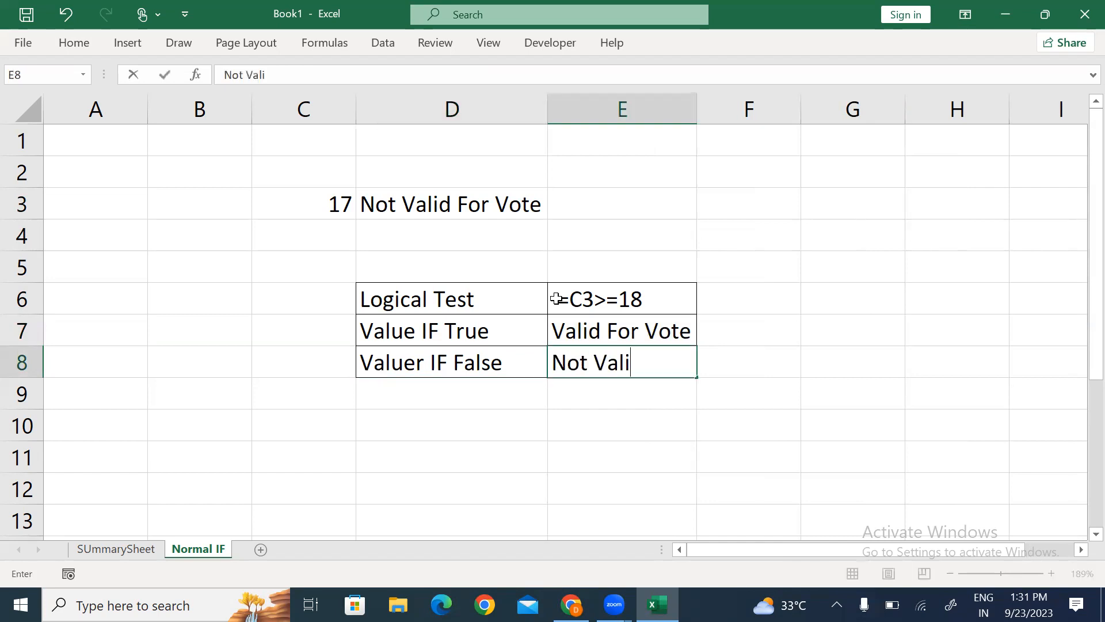
pyautogui.write('d For V')
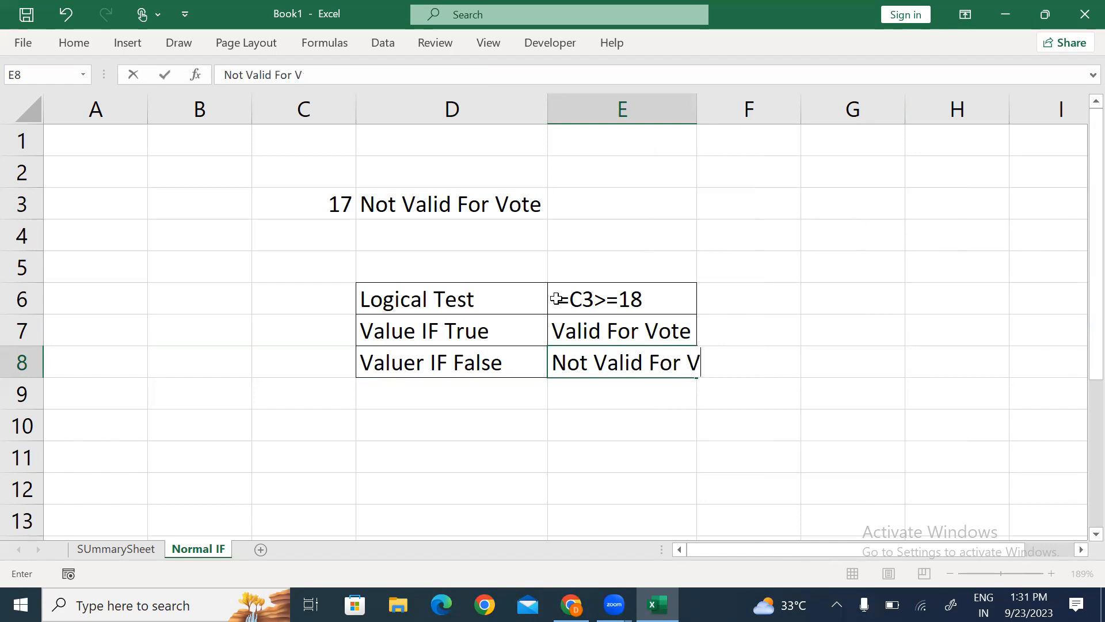
pyautogui.write('ote')
pyautogui.press('Return')
pyautogui.press('Up')
pyautogui.hotkey('alt', 'h')
pyautogui.press('o')
pyautogui.press('i')
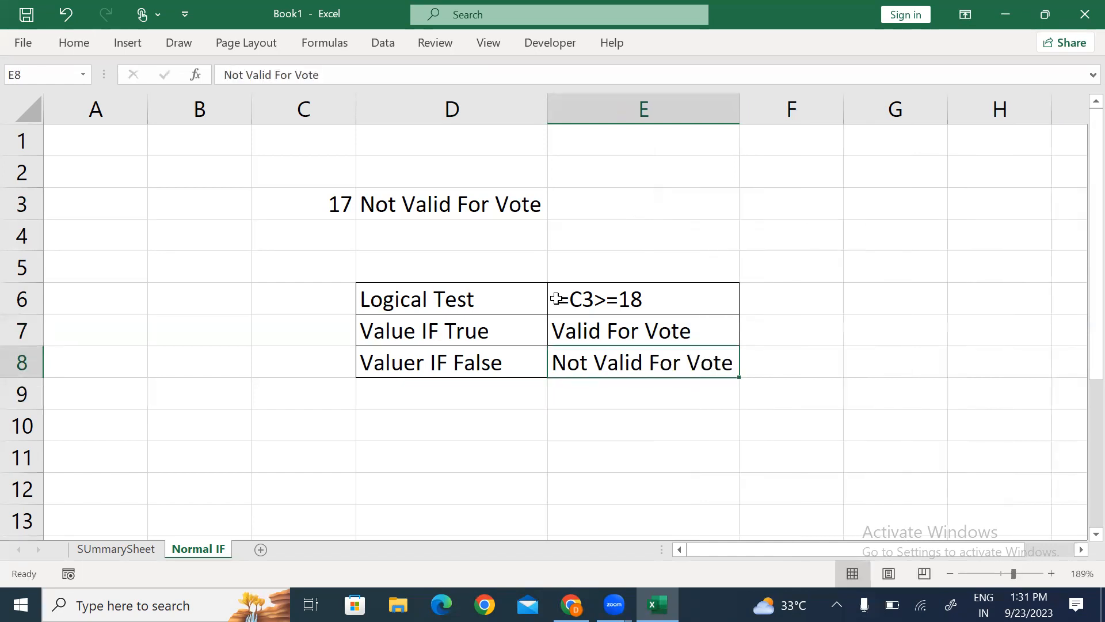
# Step: Bold the Logical Test, Value IF True and Valuer IF False labels in D6:D8
pyautogui.press('Up')
pyautogui.press('Up')
pyautogui.press('Left')
pyautogui.hotkey('shift', 'Down')
pyautogui.hotkey('shift', 'Down')
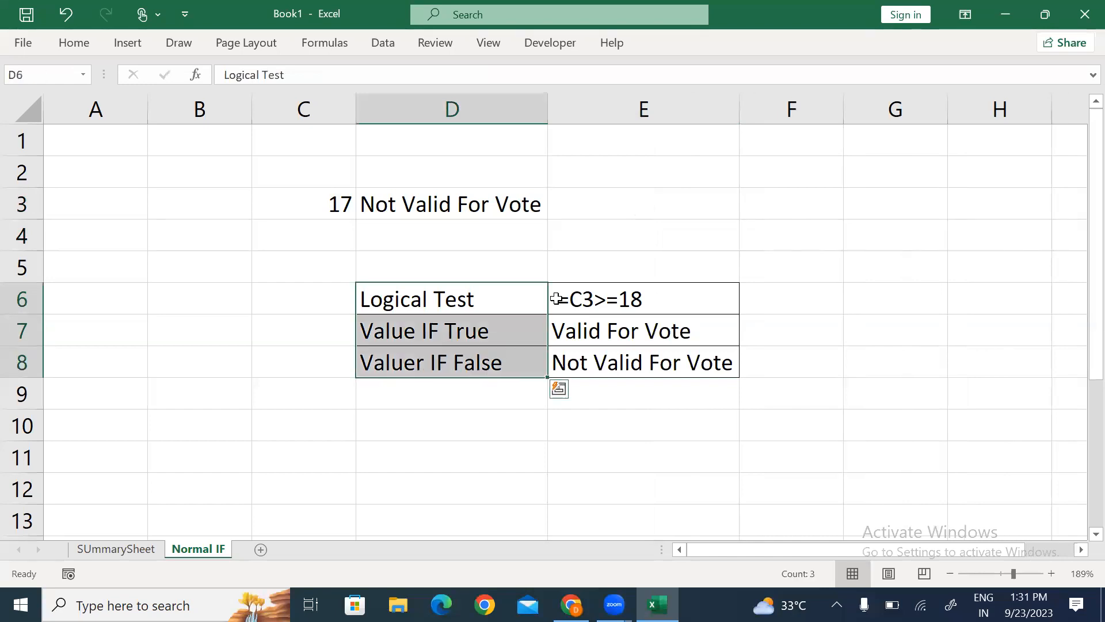
pyautogui.hotkey('ctrl', 'b')
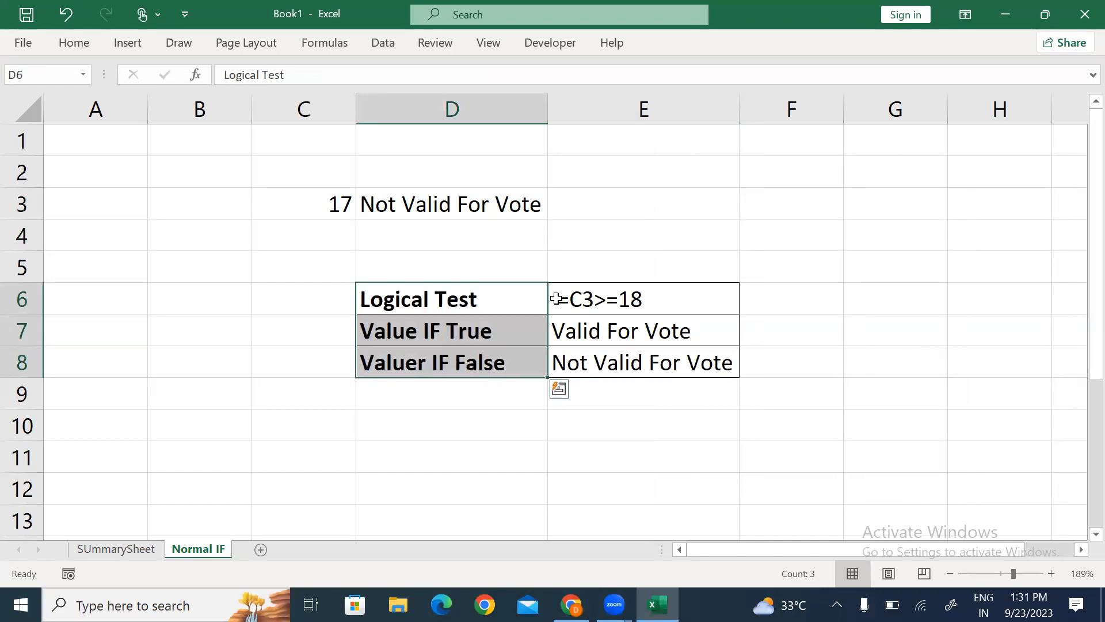
pyautogui.click(556, 298)
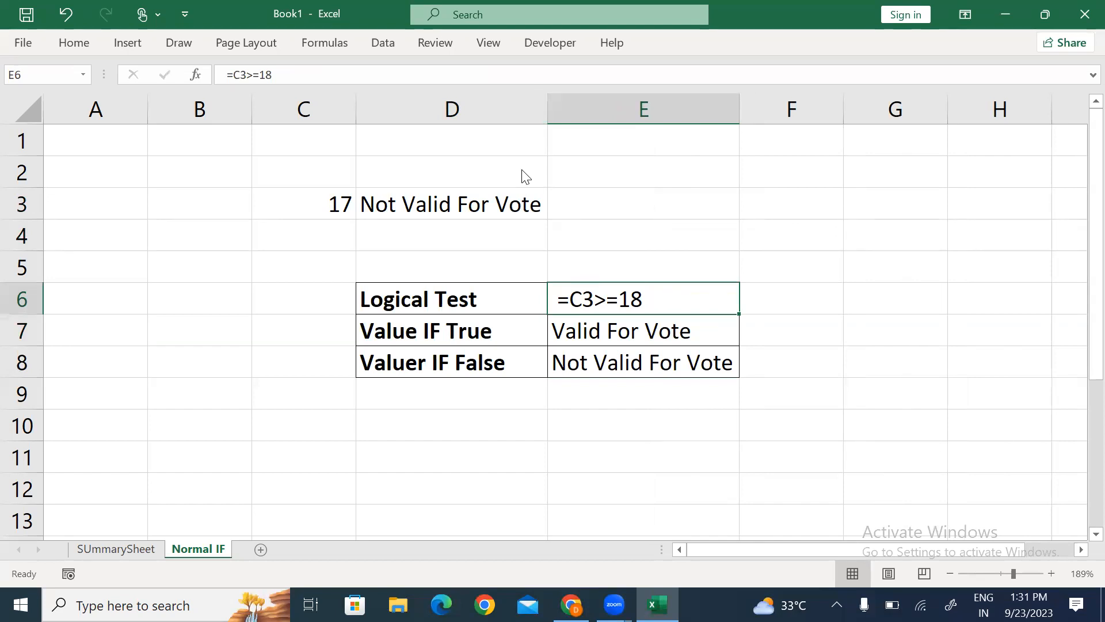
pyautogui.press('alt')
pyautogui.press('o')
pyautogui.press('h')
pyautogui.press('r')
pyautogui.press('Escape')
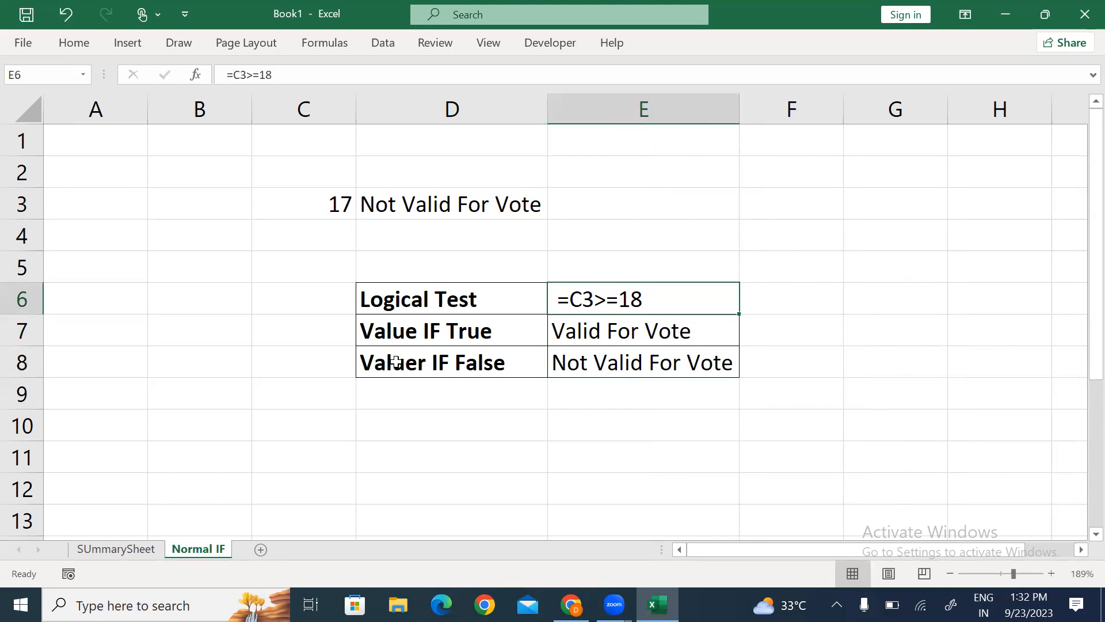
pyautogui.click(429, 209)
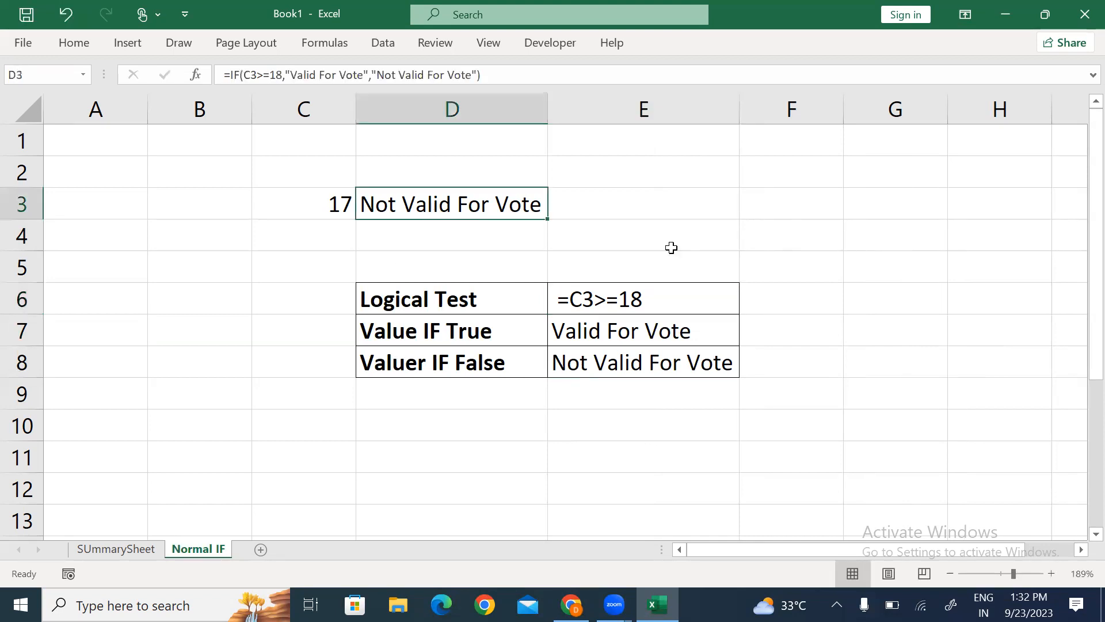
# Step: Enter mark 50 in F3 and =IF(F3>=50,"Pass","Fail") in G3
pyautogui.click(796, 210)
pyautogui.write('50')
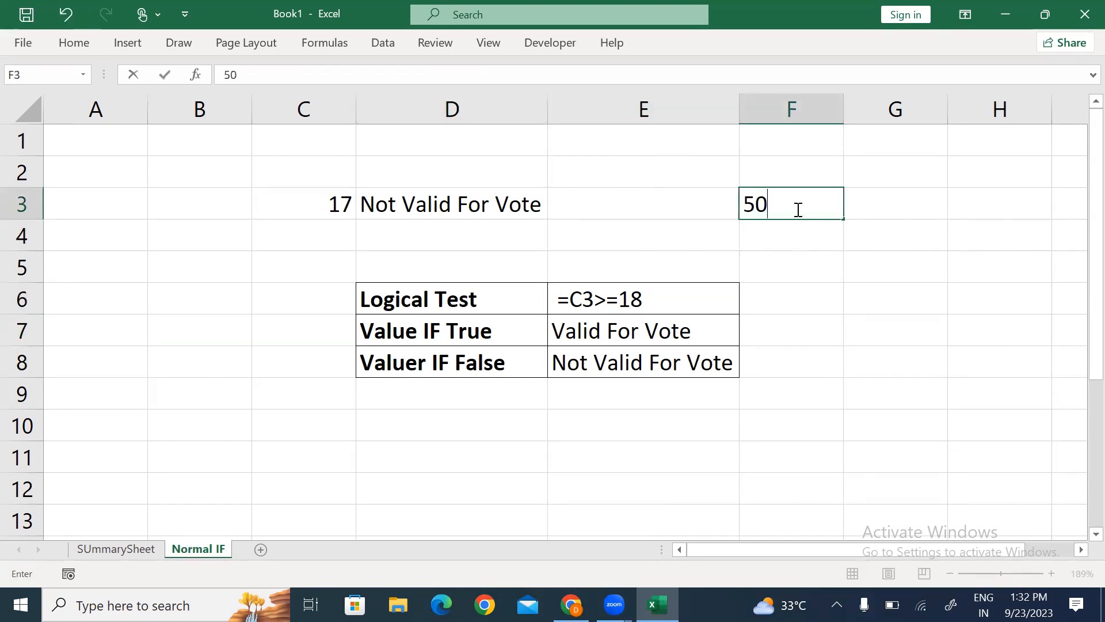
pyautogui.press('Tab')
pyautogui.write('=')
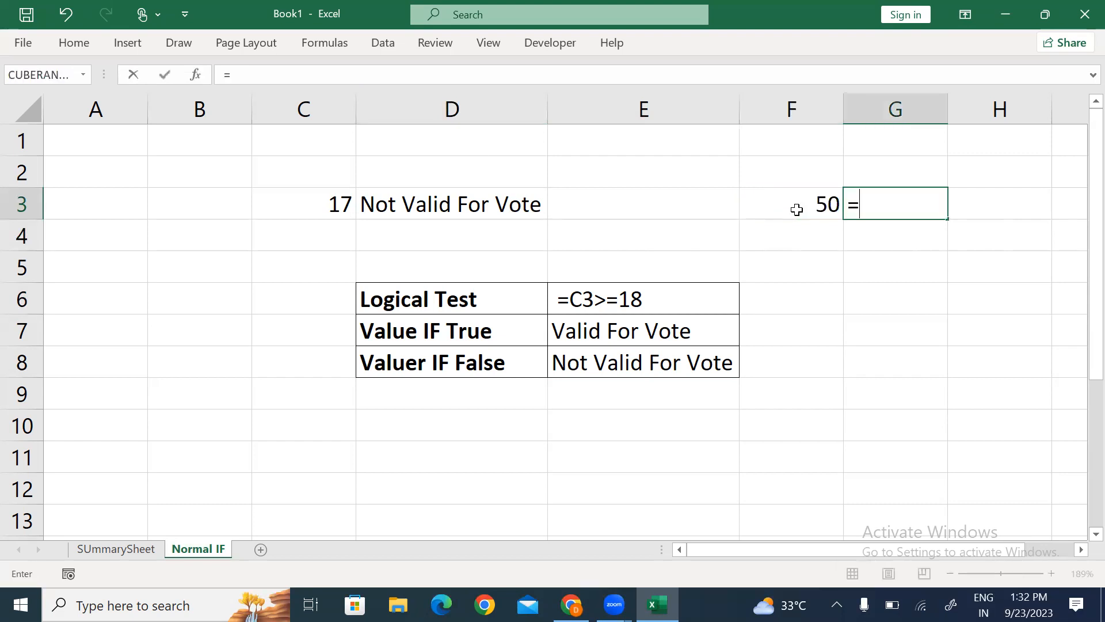
pyautogui.write('if')
pyautogui.press('Tab')
pyautogui.click(796, 209)
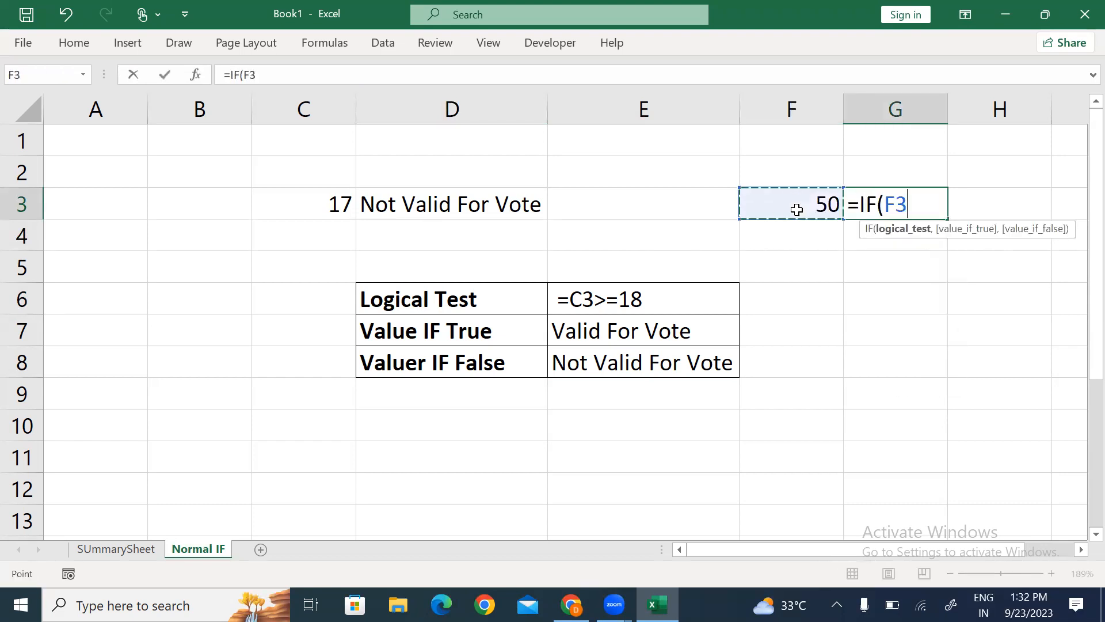
pyautogui.write('>=50.')
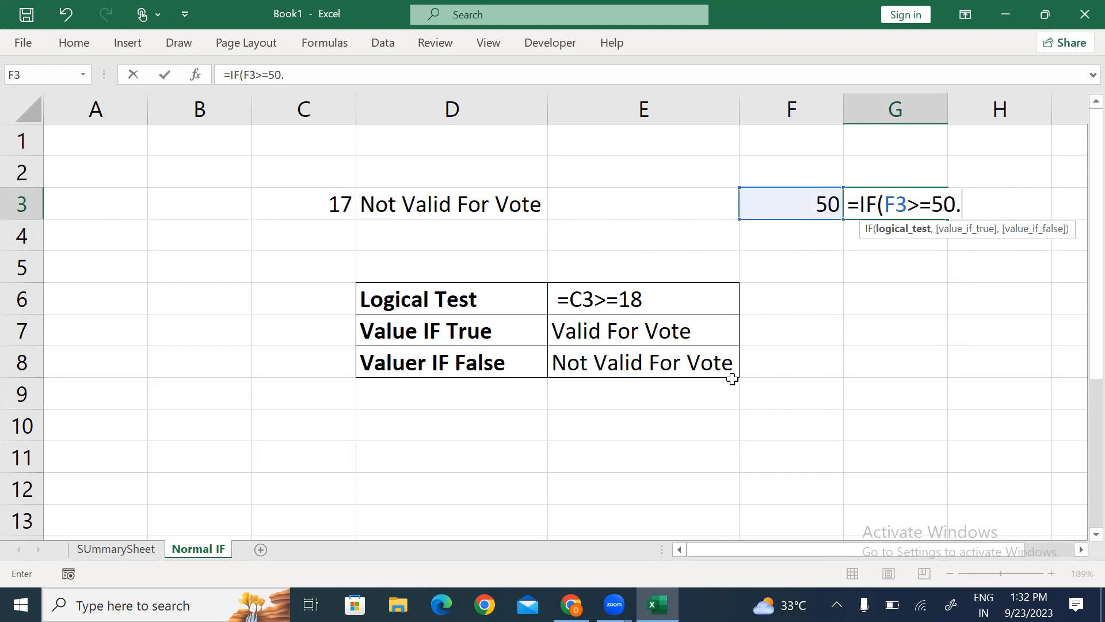
pyautogui.press('BackSpace')
pyautogui.write(',')
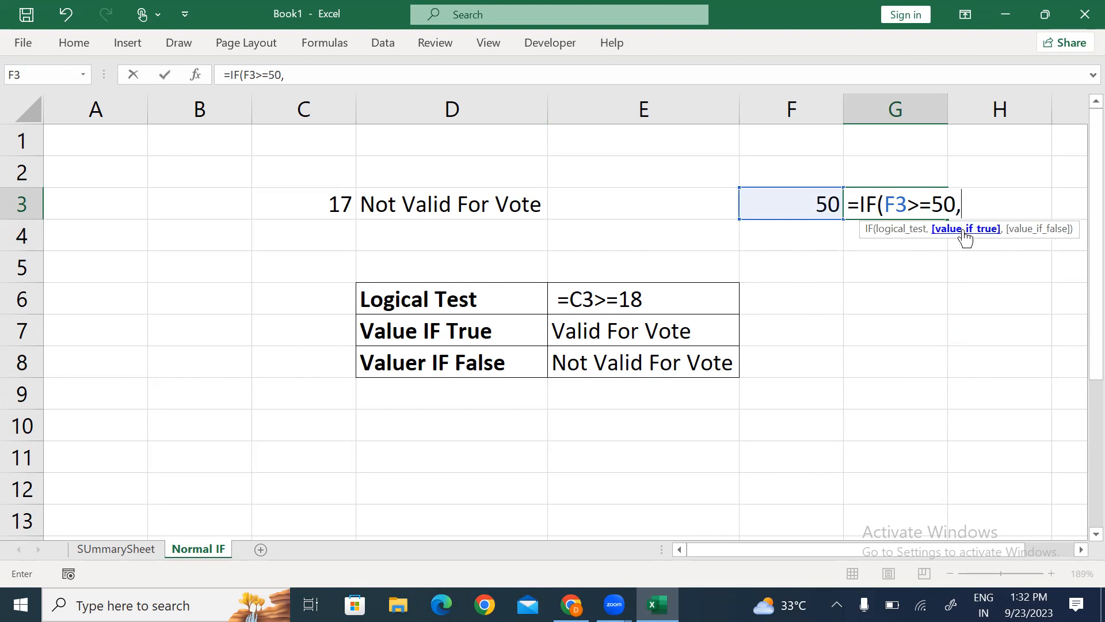
pyautogui.write('"Pass",')
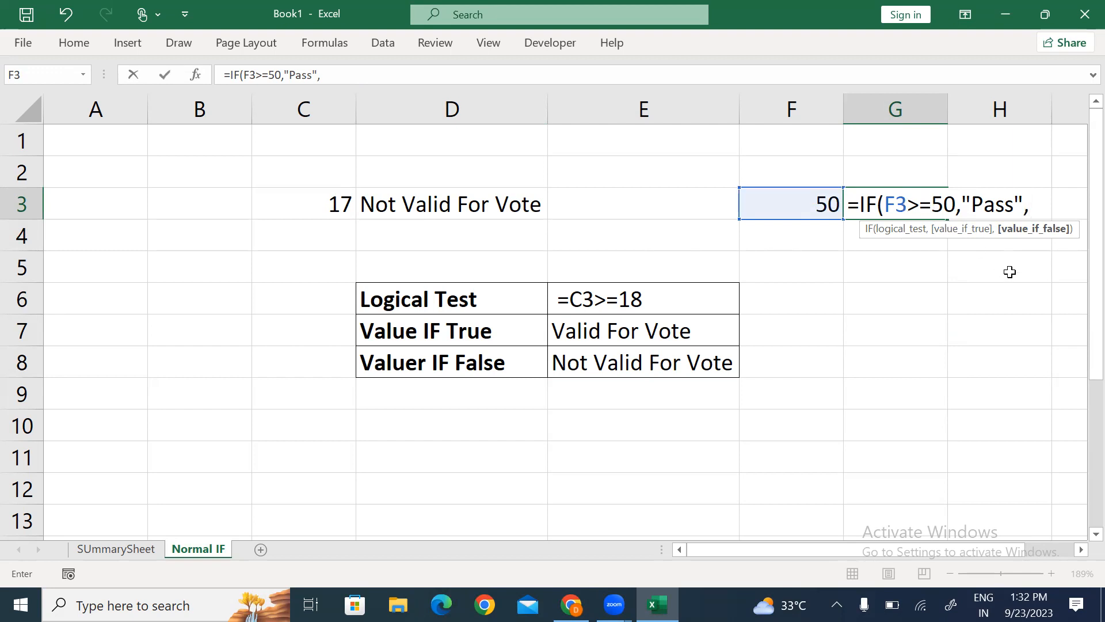
pyautogui.write('Fail")')
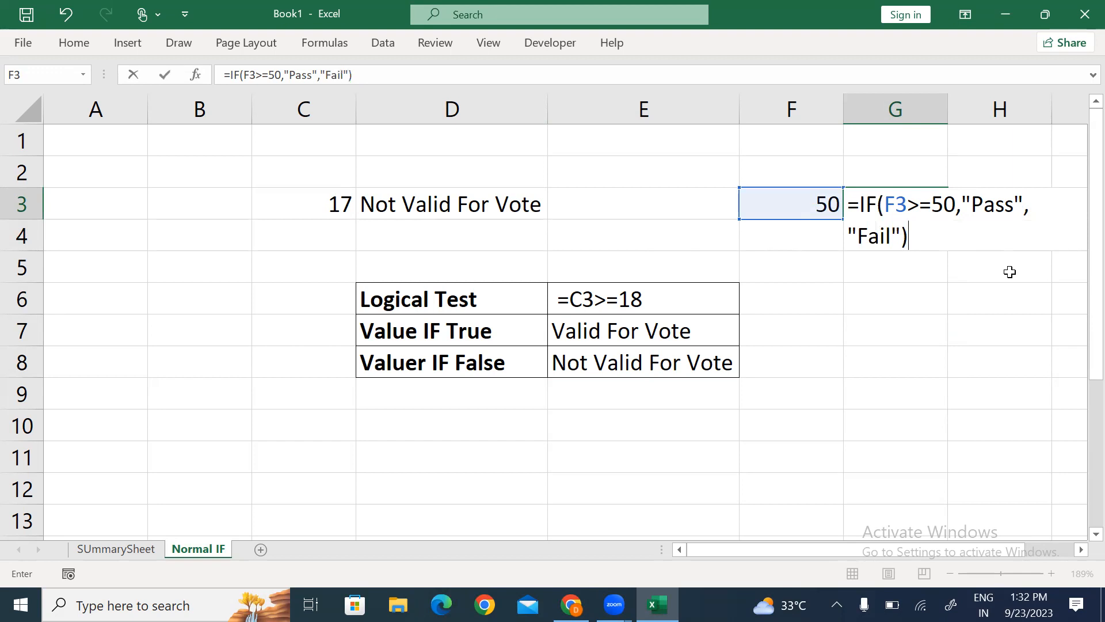
pyautogui.press('Return')
# Step: Review the G3 formula's logical test F3>=50 without changing it
pyautogui.press('Up')
pyautogui.press('Left')
pyautogui.press('Right')
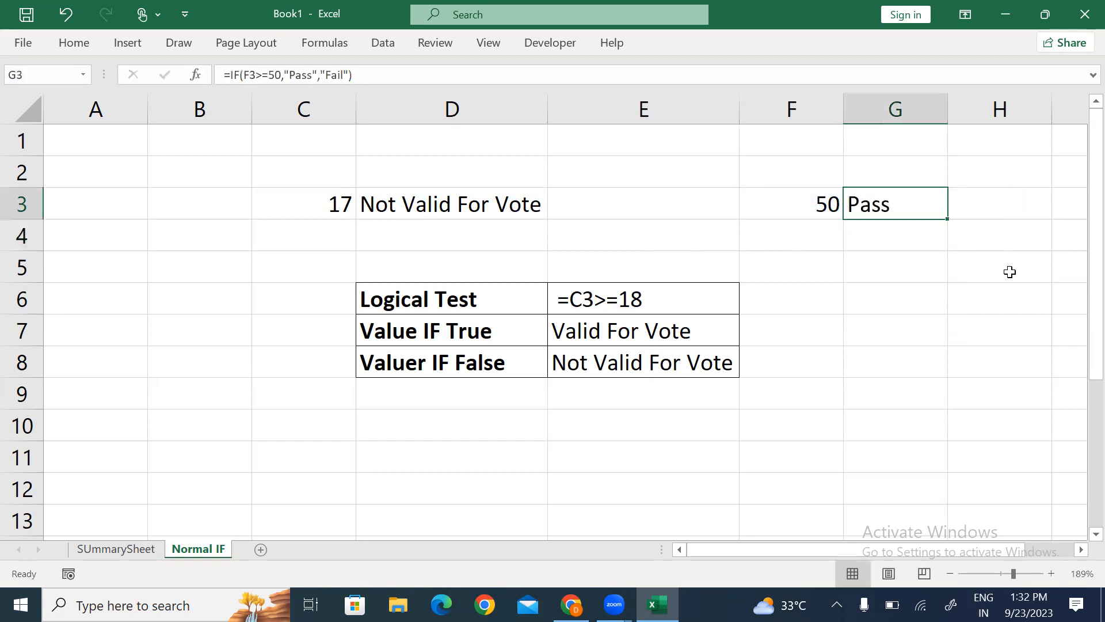
pyautogui.press('F2')
pyautogui.moveTo(885, 206); pyautogui.dragTo(1014, 207)
pyautogui.click(866, 237)
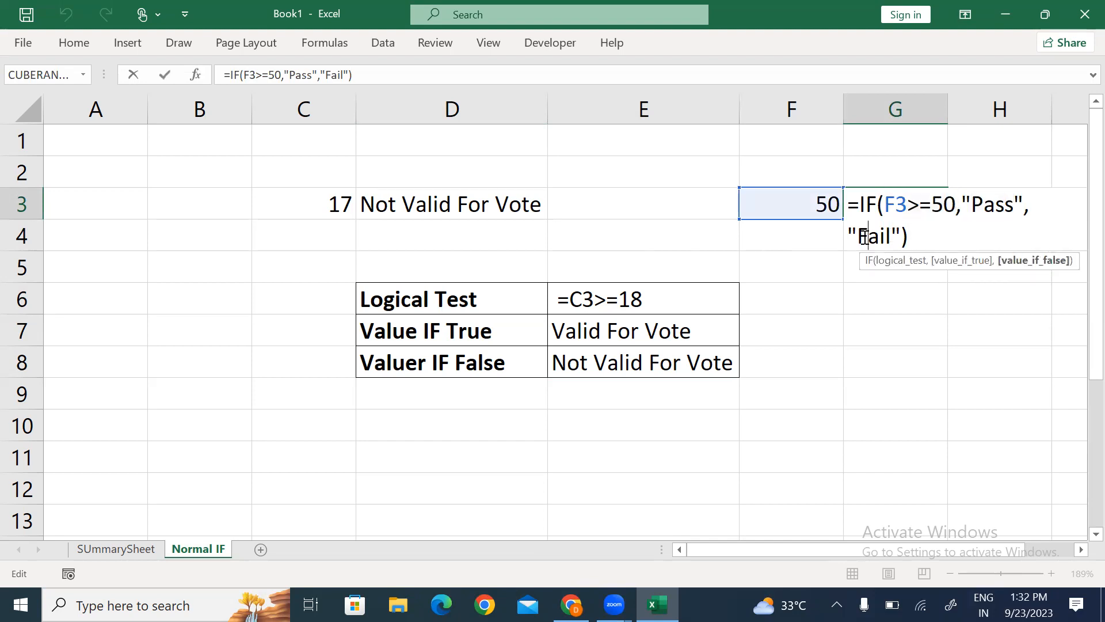
pyautogui.press('Escape')
# Step: Change the mark in F3 to 49 so G3 returns Fail, then recheck its formula
pyautogui.press('Left')
pyautogui.write('49')
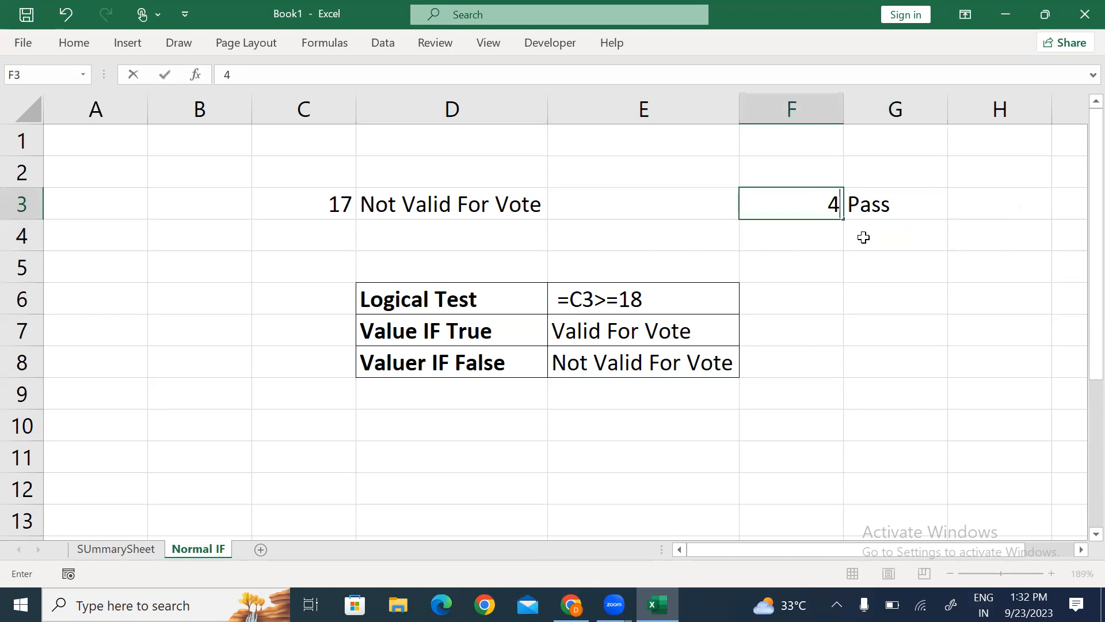
pyautogui.press('Return')
pyautogui.press('Up')
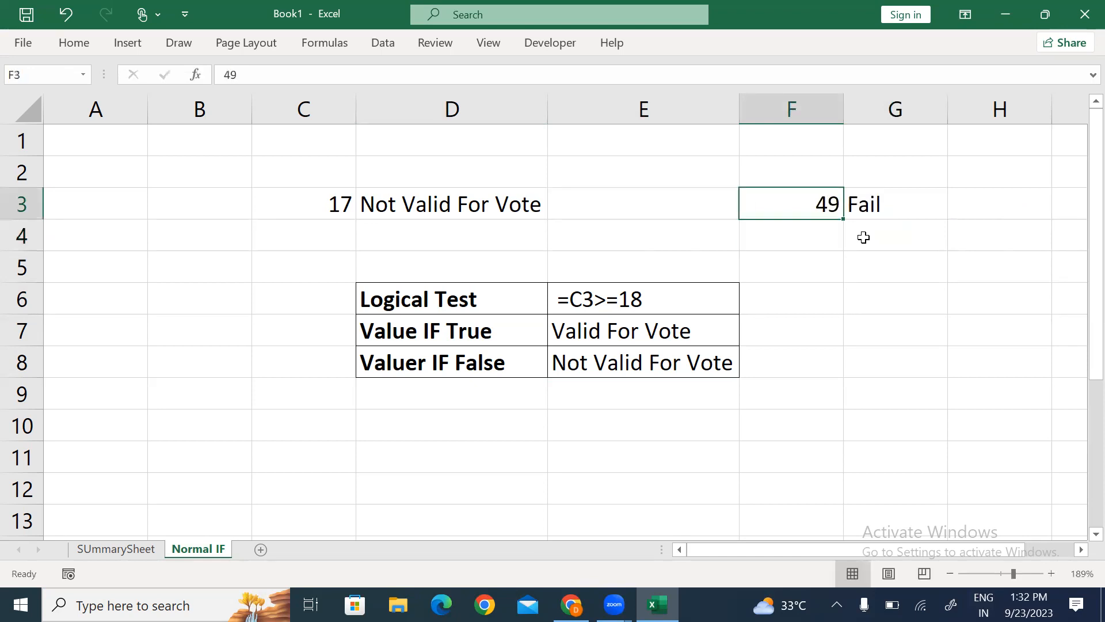
pyautogui.press('Right')
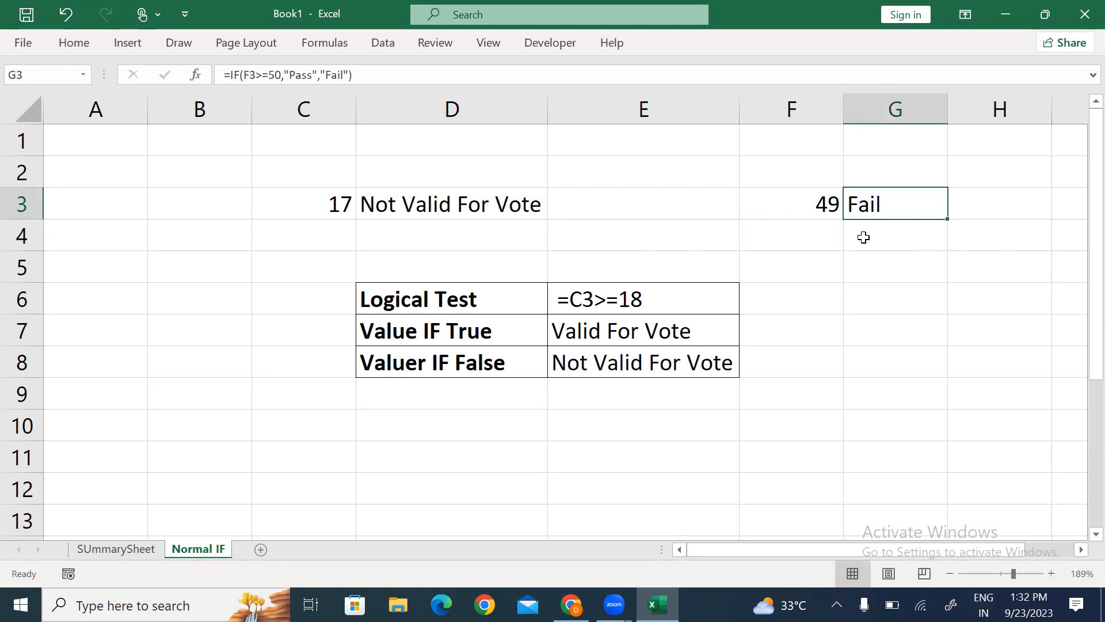
pyautogui.press('F2')
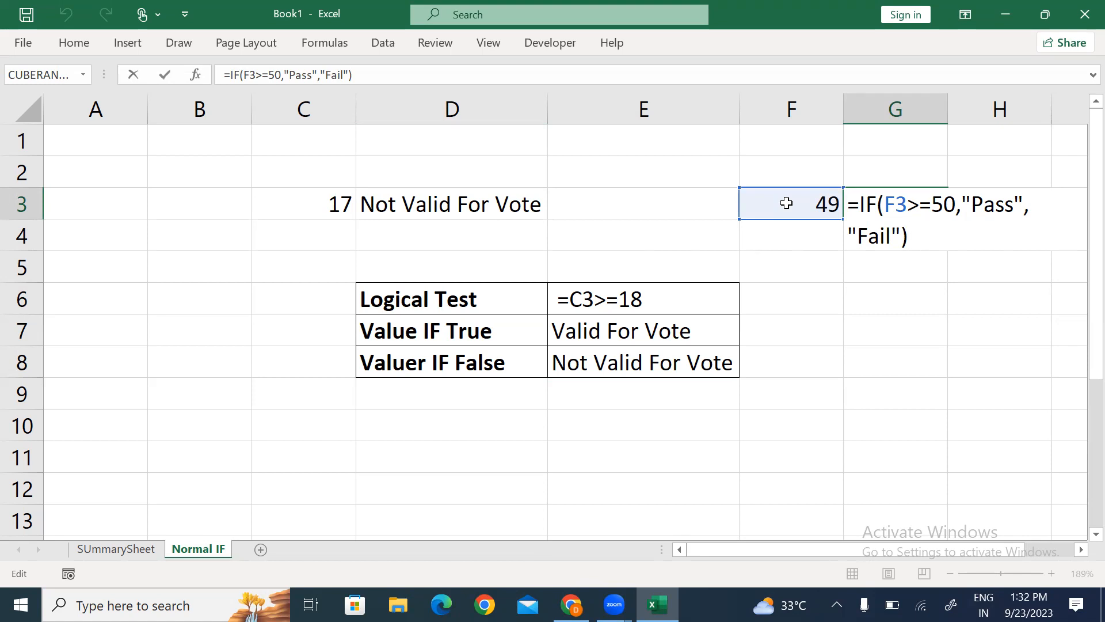
pyautogui.press('Return')
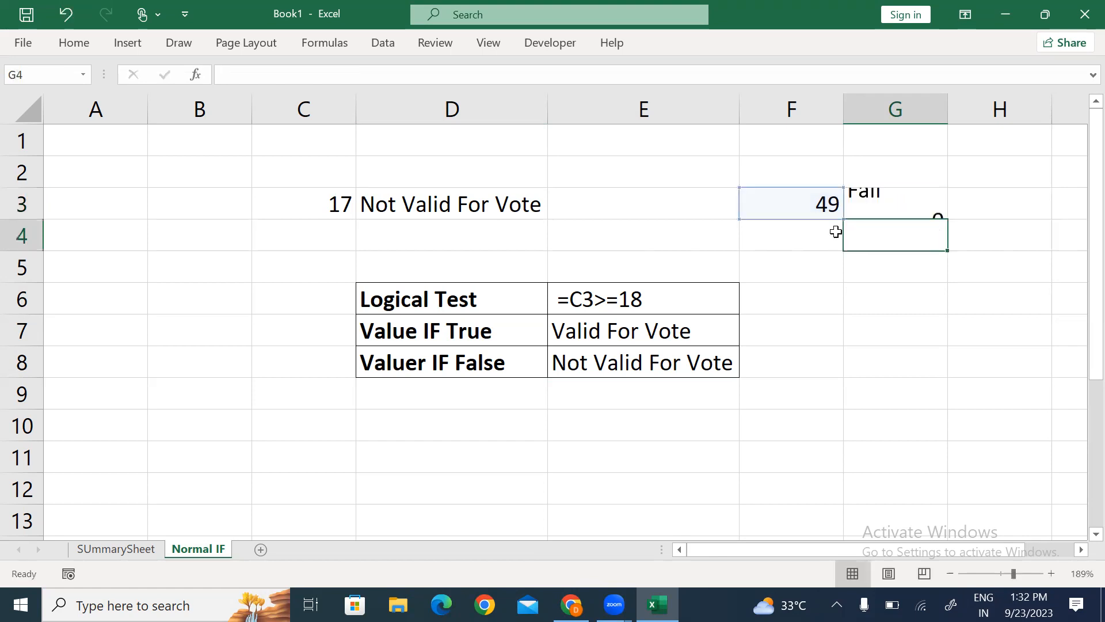
# Step: Add a blank sheet named IF-1 after Normal IF, select A1, and launch File Explorer
pyautogui.click(261, 549)
pyautogui.doubleClick(259, 549)
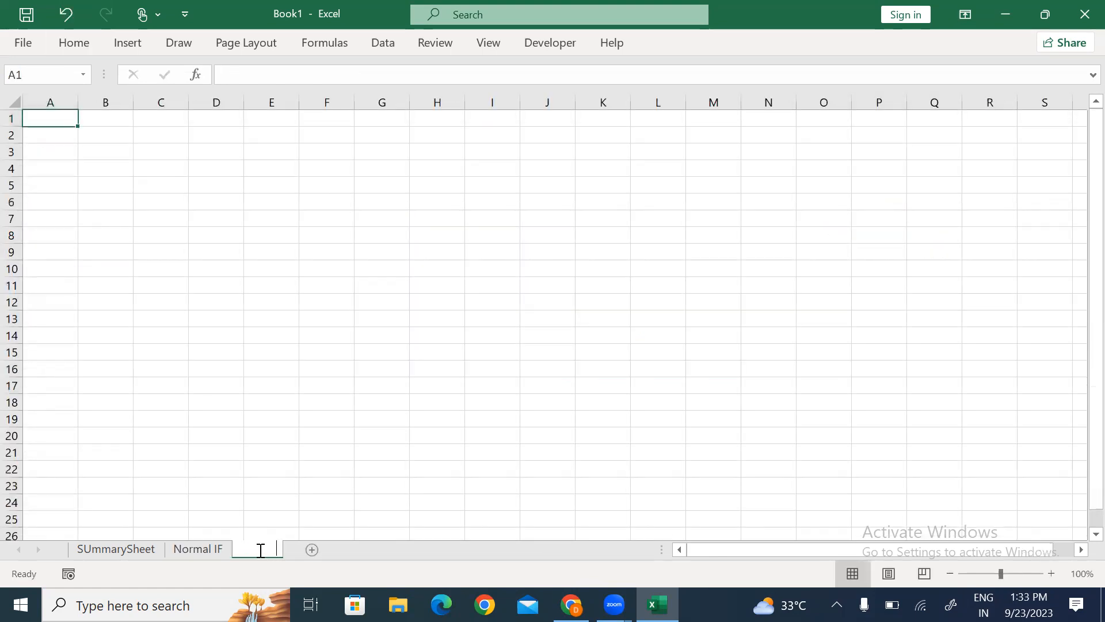
pyautogui.write('IF-1')
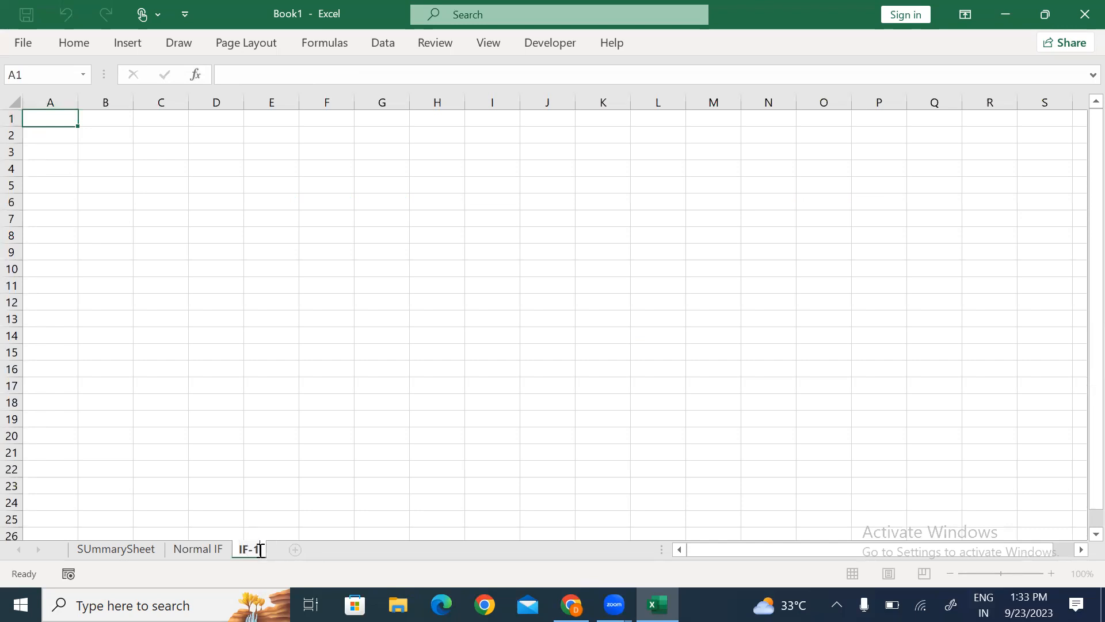
pyautogui.click(357, 265)
pyautogui.click(50, 122)
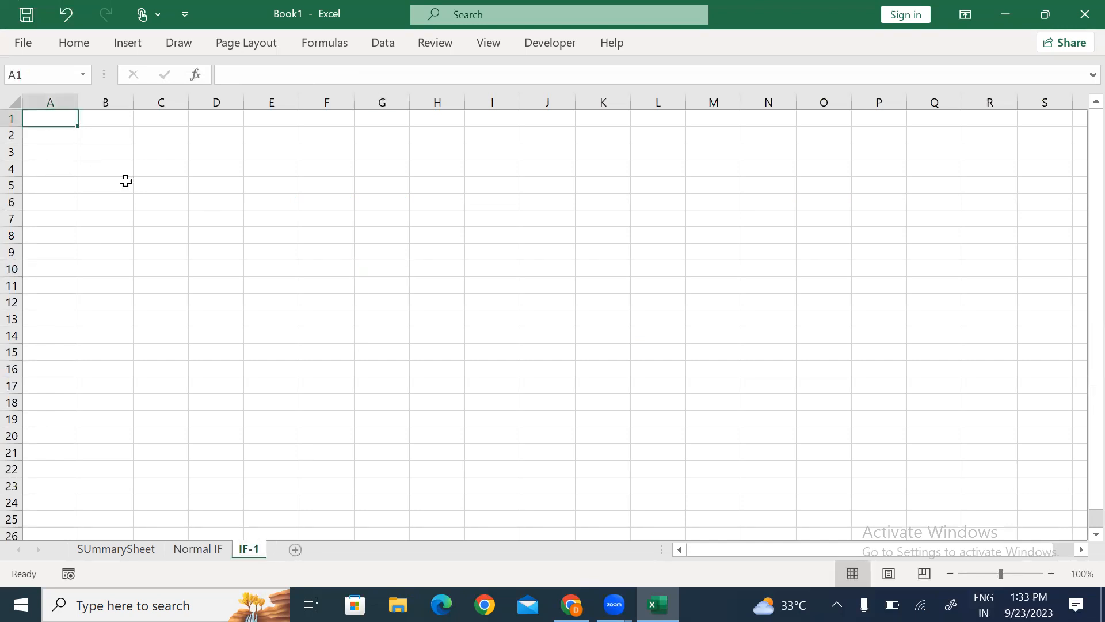
pyautogui.click(398, 605)
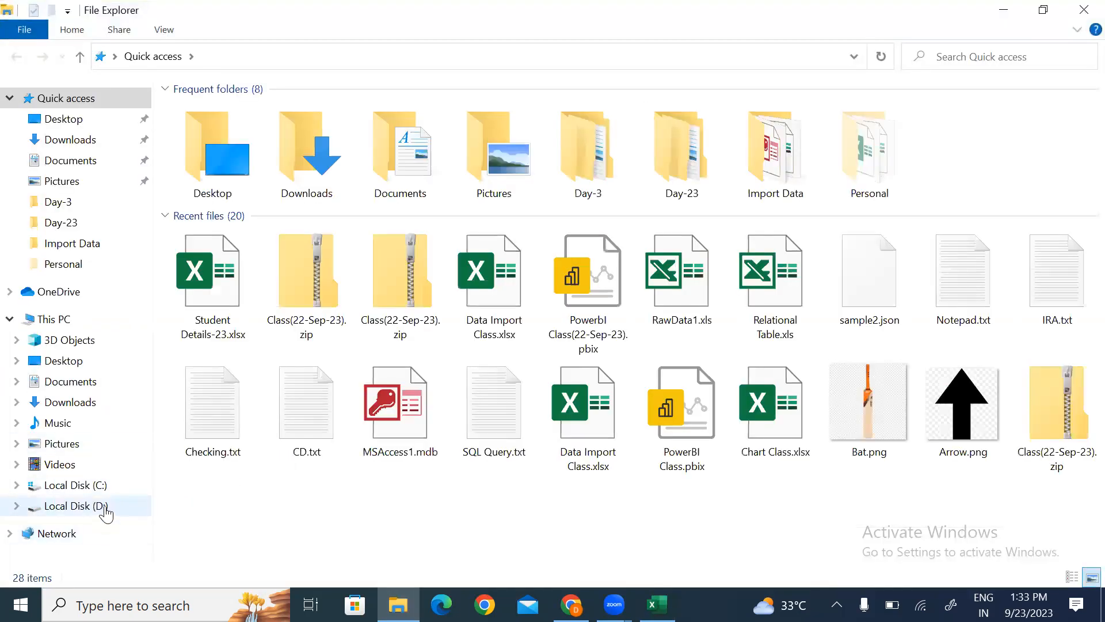
# Step: Search D:\2022\Excel for 'logical' and open the latest Logical Function.xlsx
pyautogui.click(104, 506)
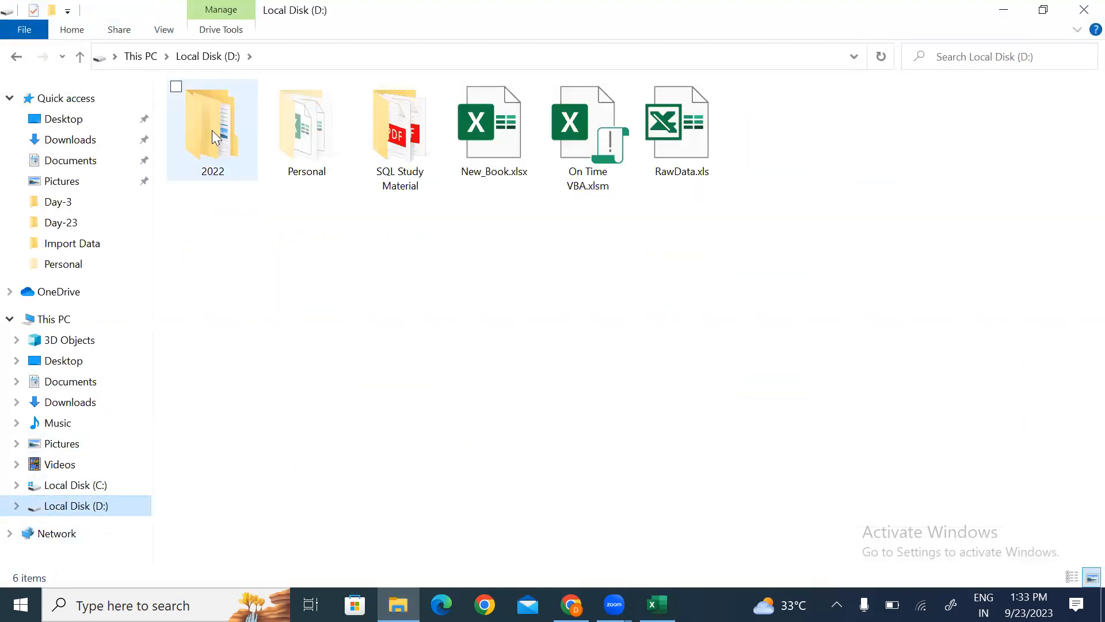
pyautogui.doubleClick(212, 130)
pyautogui.doubleClick(226, 115)
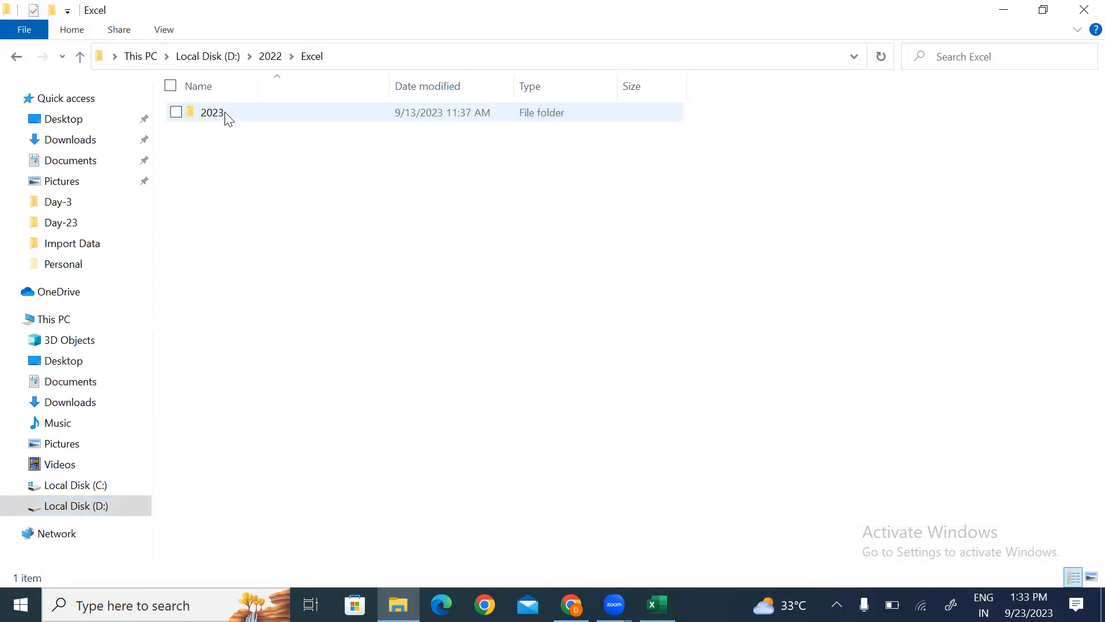
pyautogui.click(1046, 46)
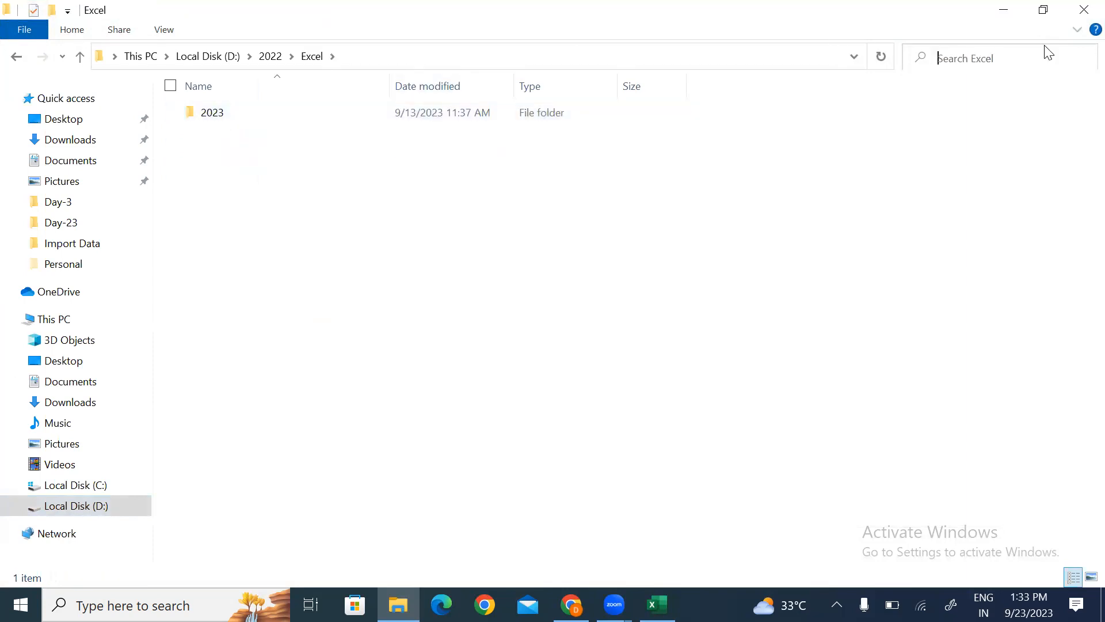
pyautogui.write('logical')
pyautogui.press('Tab')
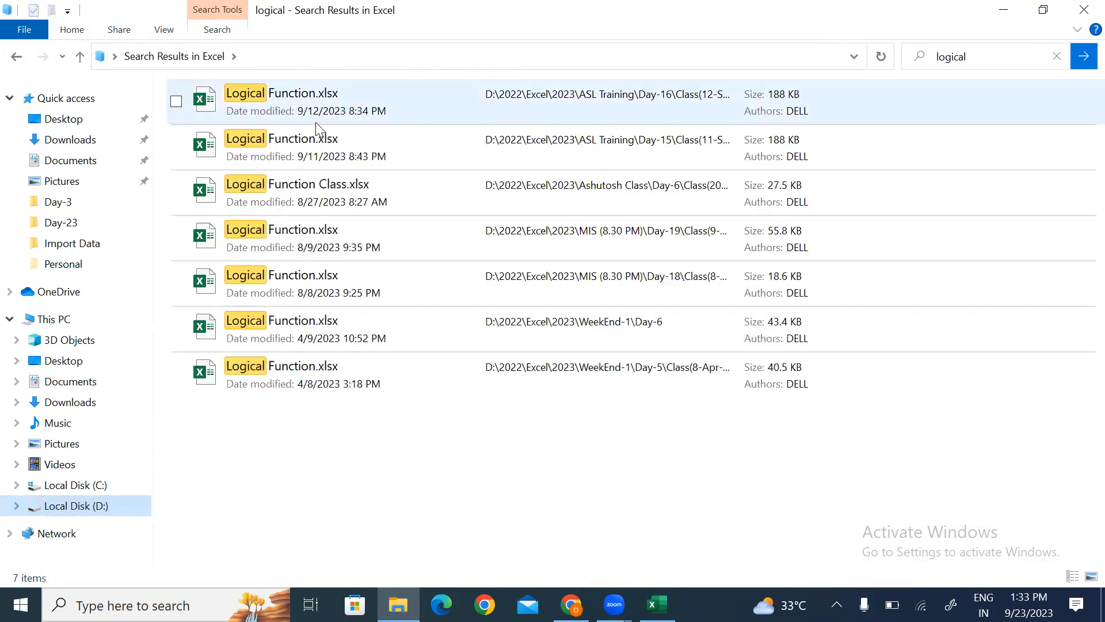
pyautogui.click(287, 108)
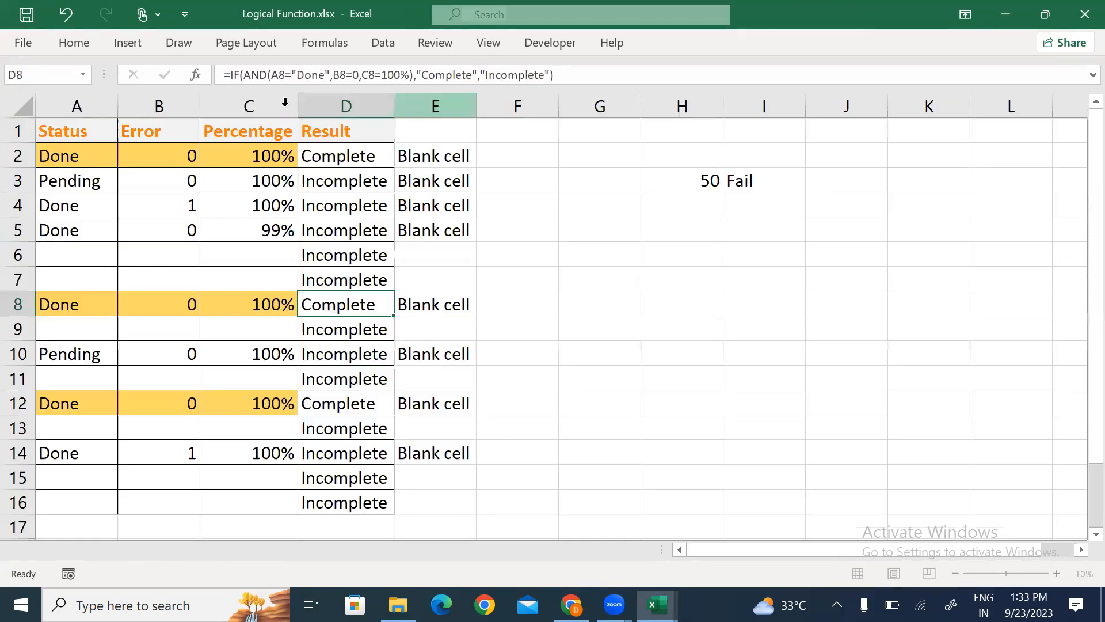
# Step: Copy the whole student marks table from the IF-2 sheet of Logical Function.xlsx
pyautogui.click(266, 234)
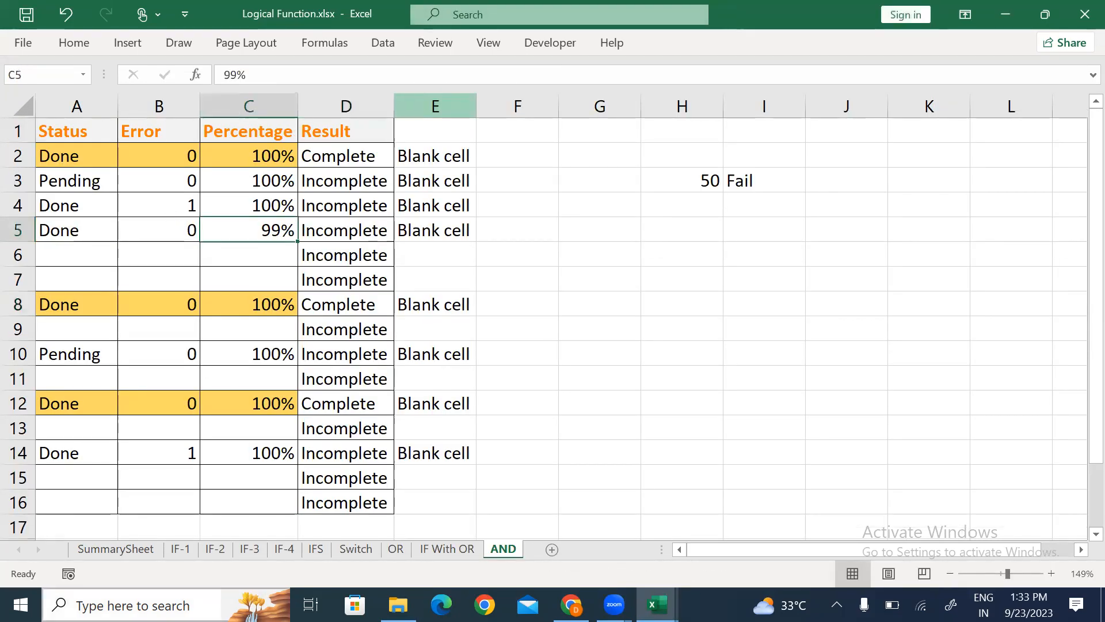
pyautogui.click(216, 550)
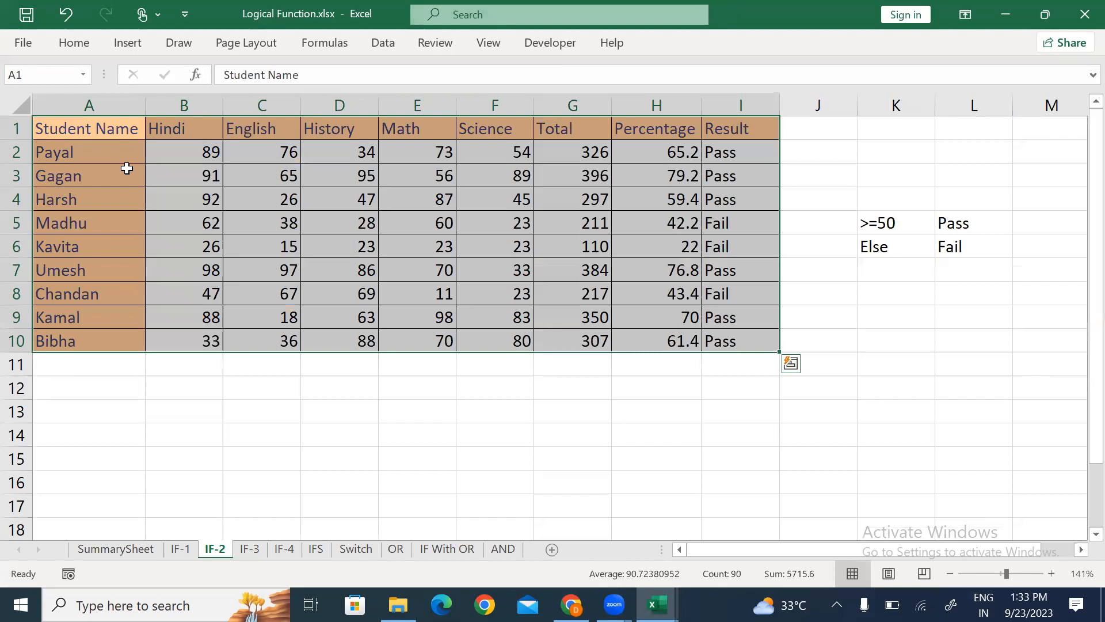
pyautogui.click(91, 127)
pyautogui.hotkey('ctrl', 'a')
pyautogui.hotkey('ctrl', 'c')
# Step: Paste the table at A1 of IF-1 in Book1 and auto-fit column A to Student Name
pyautogui.hotkey('alt', 'Tab')
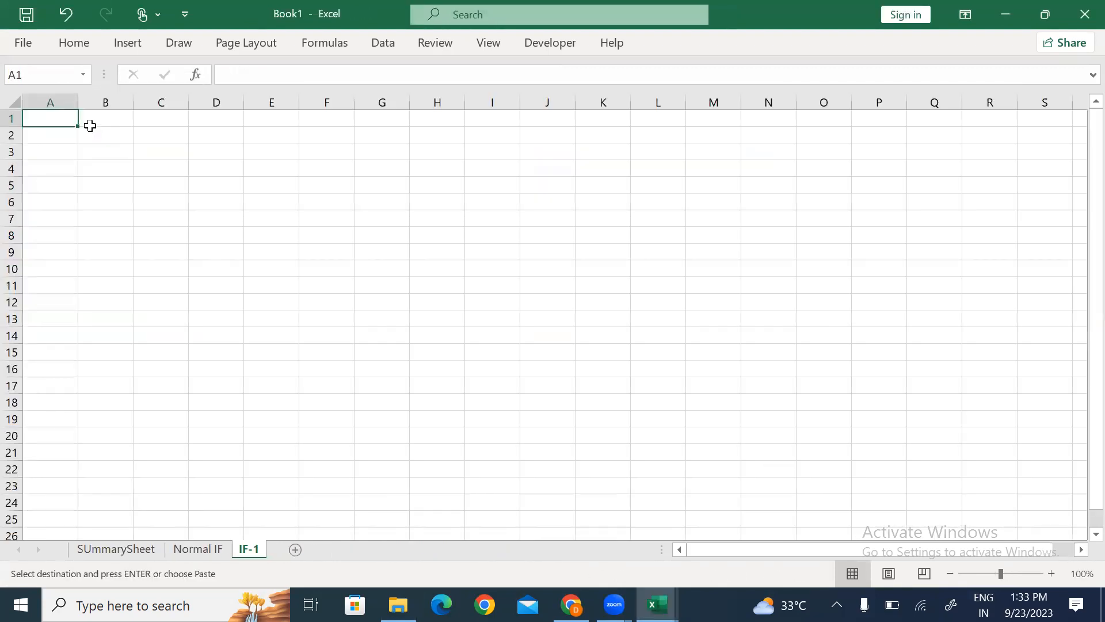
pyautogui.hotkey('ctrl', 'v')
pyautogui.hotkey('alt', 'h')
pyautogui.press('o')
pyautogui.press('i')
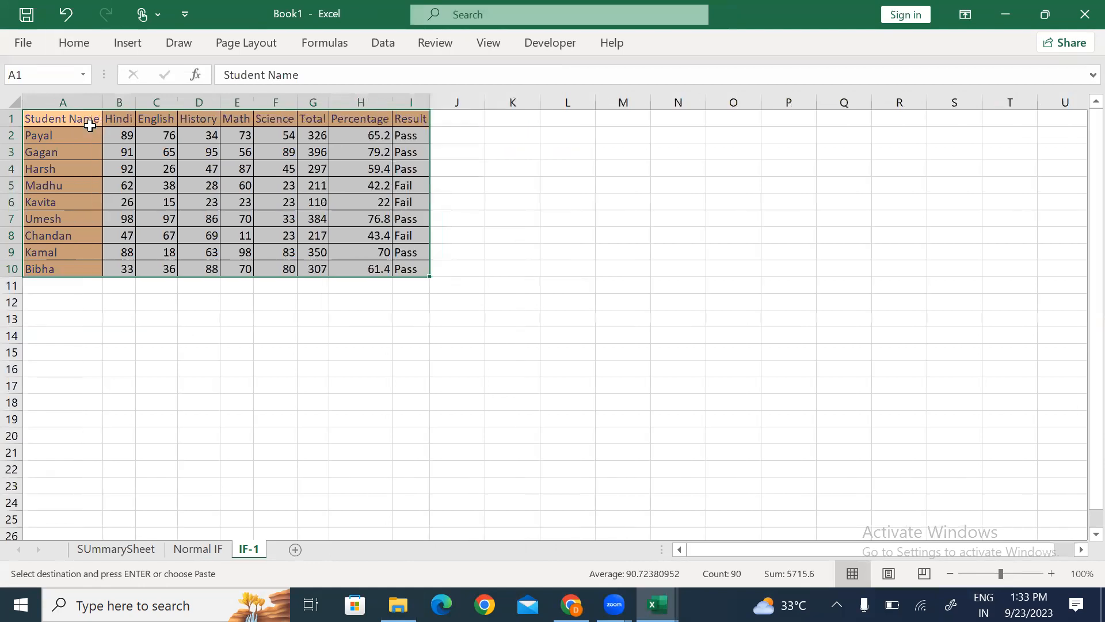
pyautogui.hotkey('ctrl', 'z')
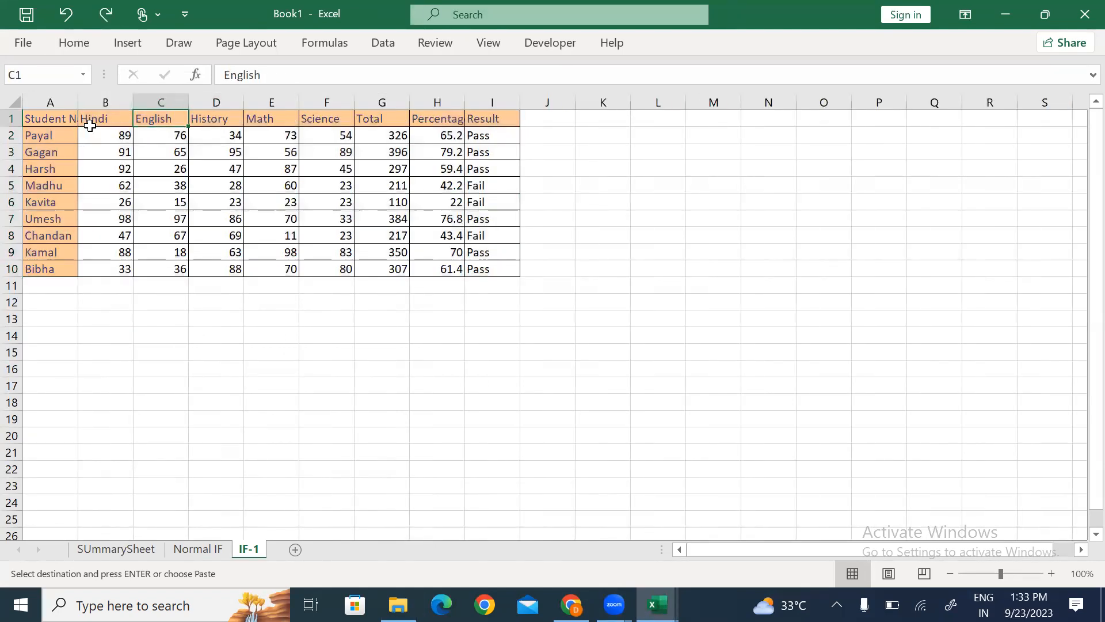
pyautogui.keyDown('ctrl'); pyautogui.scroll(3, 90, 126); pyautogui.keyUp('ctrl')
pyautogui.click(91, 128)
pyautogui.hotkey('alt', 'h')
pyautogui.press('o')
pyautogui.press('i')
pyautogui.press('Right')
pyautogui.press('Right')
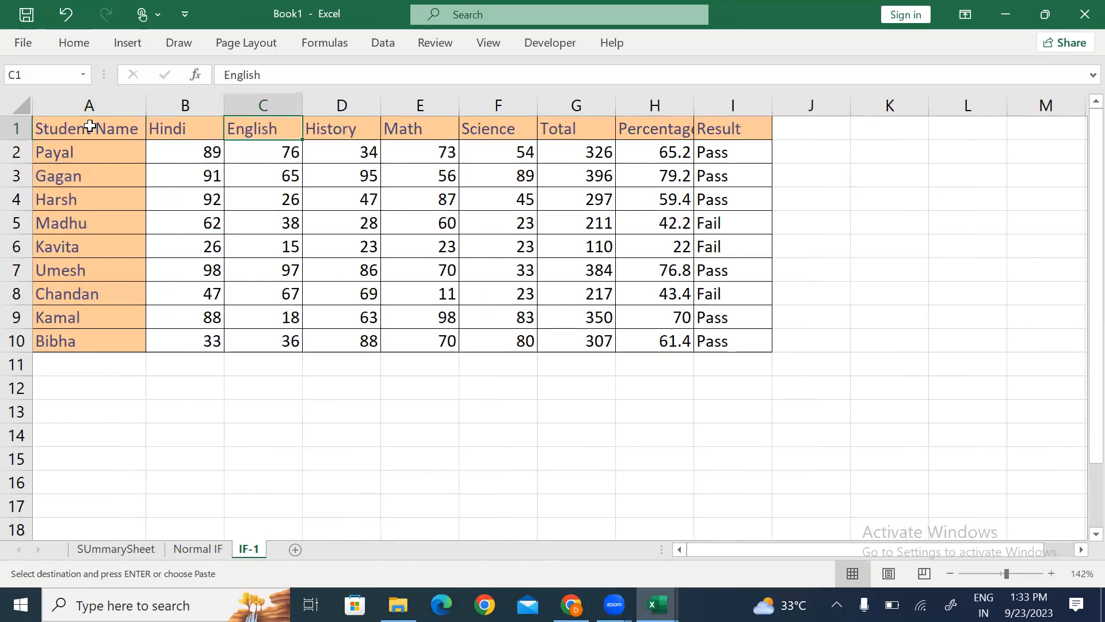
# Step: Select the student names and the subject marks range of the pasted table
pyautogui.moveTo(95, 170); pyautogui.dragTo(98, 340)
pyautogui.hotkey('ctrl', 'v')
pyautogui.click(185, 149)
pyautogui.moveTo(186, 149); pyautogui.dragTo(727, 326)
# Step: Clear the Total, Percentage and Result values and review each student's five subject marks
pyautogui.press('Delete')
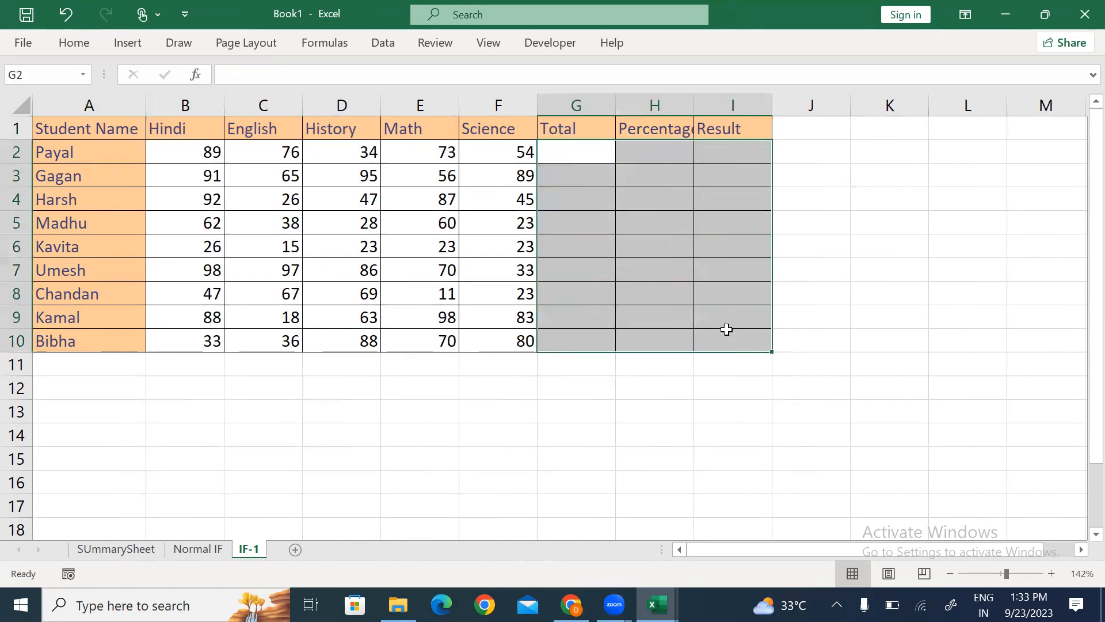
pyautogui.press('Left')
pyautogui.press('Left')
pyautogui.press('Left')
pyautogui.press('Left')
pyautogui.press('Left')
pyautogui.press('Down')
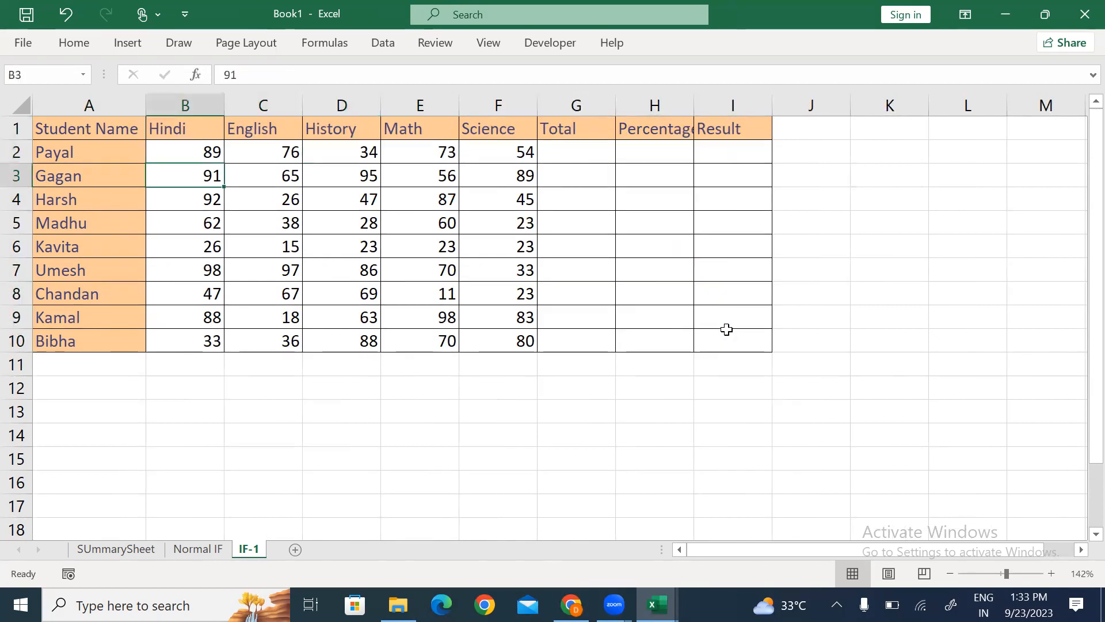
pyautogui.hotkey('ctrl', 'shift', 'Right')
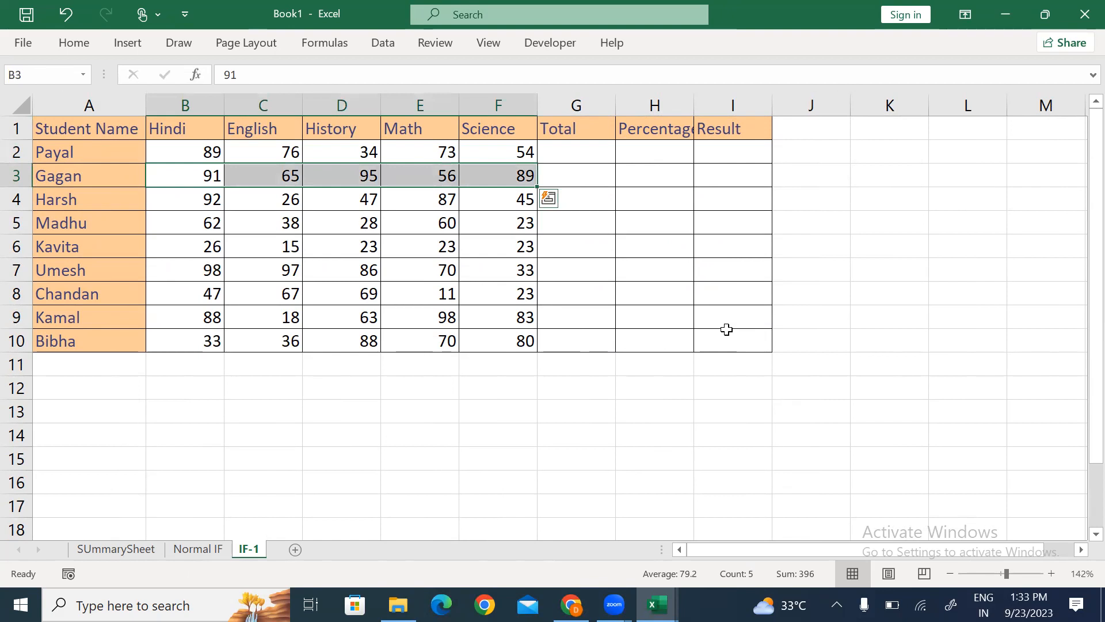
pyautogui.press('Down')
pyautogui.hotkey('ctrl', 'shift', 'Right')
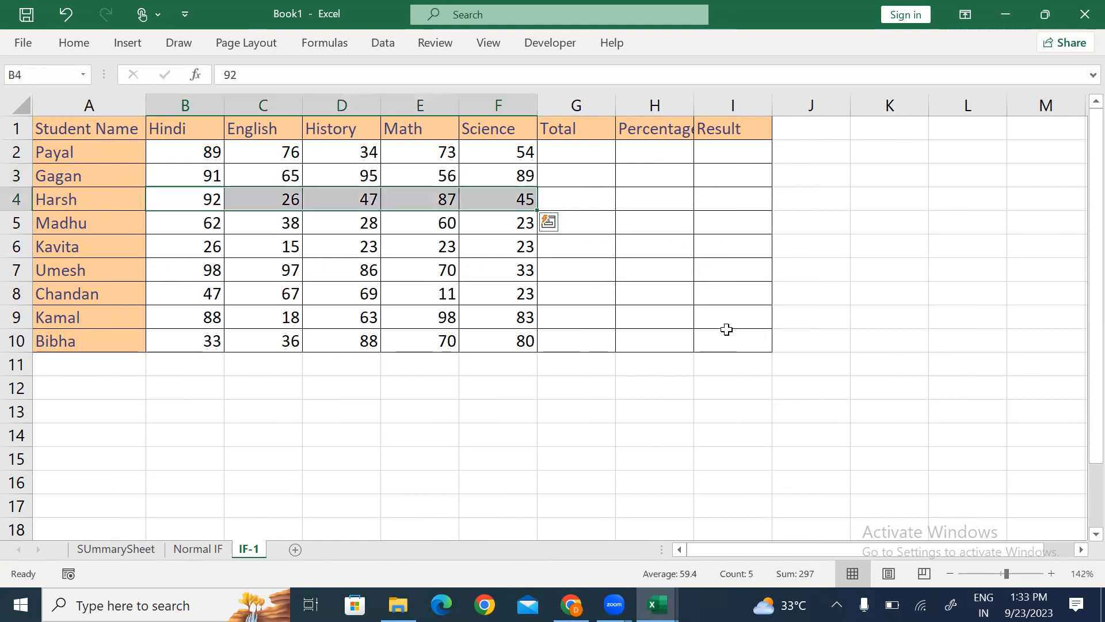
pyautogui.press('Down')
pyautogui.hotkey('ctrl', 'shift', 'Right')
pyautogui.press('Down')
pyautogui.hotkey('ctrl', 'shift', 'Right')
pyautogui.press('Down')
pyautogui.hotkey('ctrl', 'shift', 'Right')
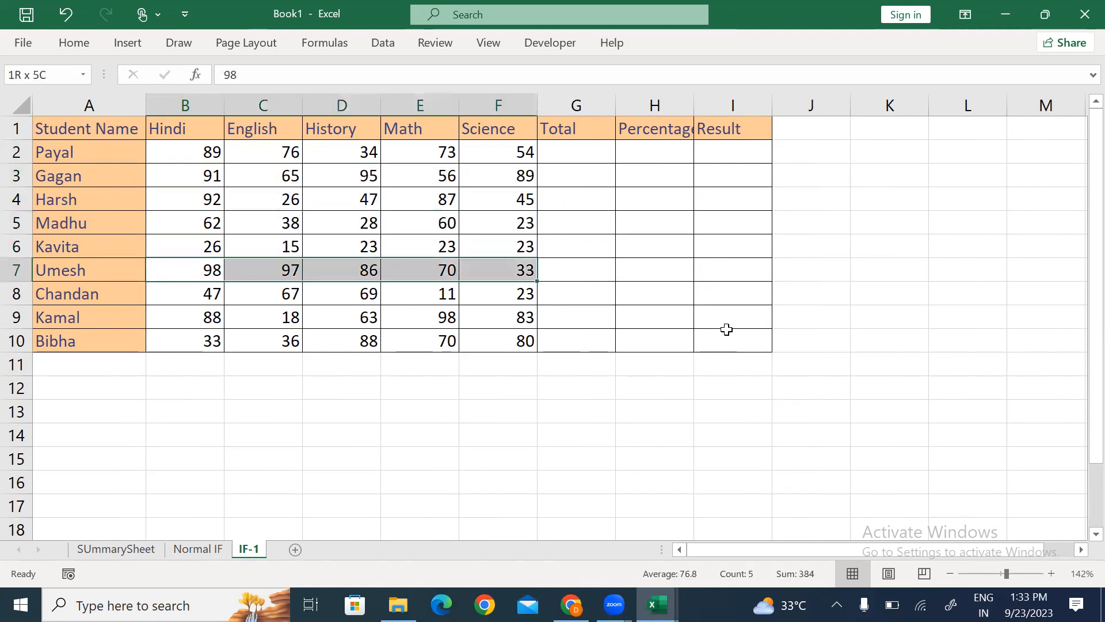
pyautogui.press('Down')
pyautogui.hotkey('ctrl', 'shift', 'Right')
pyautogui.press('Down')
pyautogui.hotkey('shift', 'Down')
pyautogui.hotkey('ctrl', 'shift', 'Right')
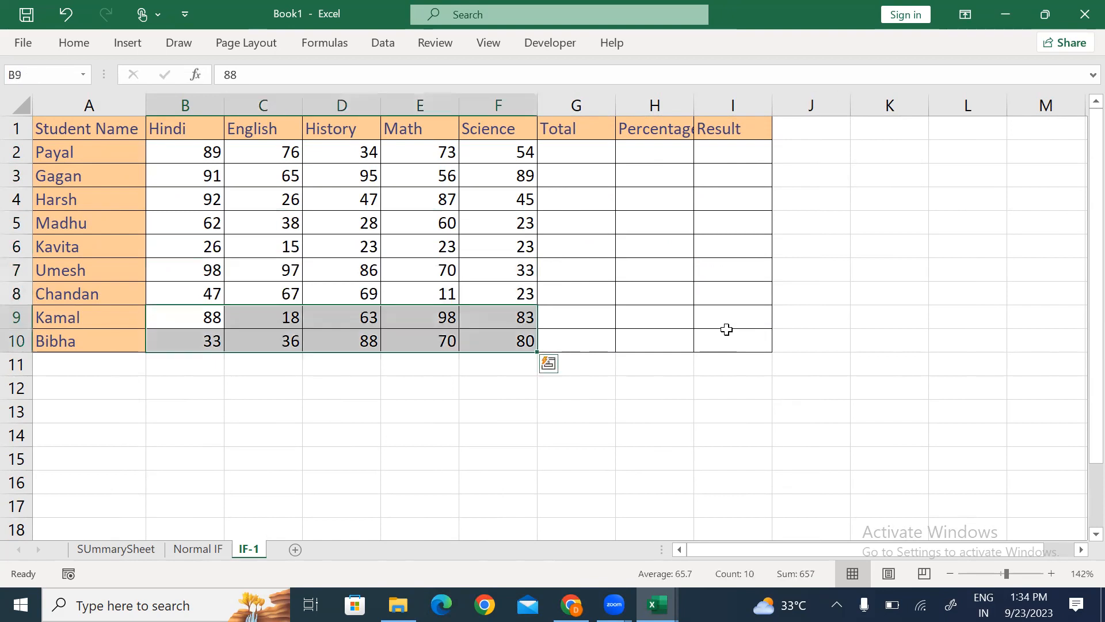
# Step: Auto-fit column H so the Percentage heading fits
pyautogui.hotkey('ctrl', 'Up')
pyautogui.press('Right')
pyautogui.press('Right')
pyautogui.press('Right')
pyautogui.press('Right')
pyautogui.press('Right')
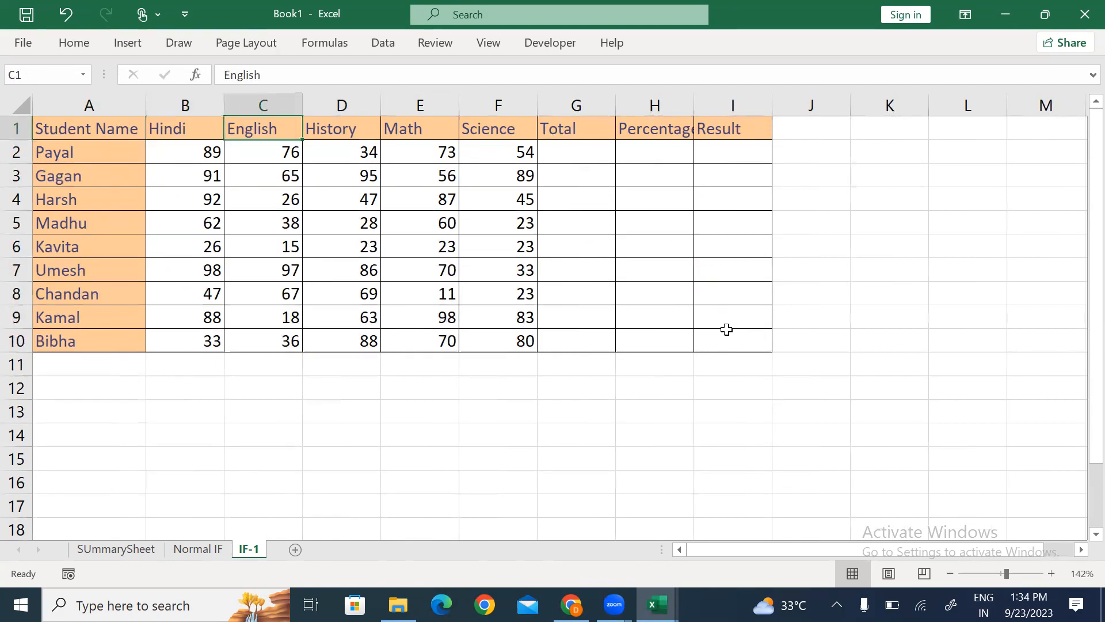
pyautogui.press('Right')
pyautogui.press('Down')
pyautogui.press('Up')
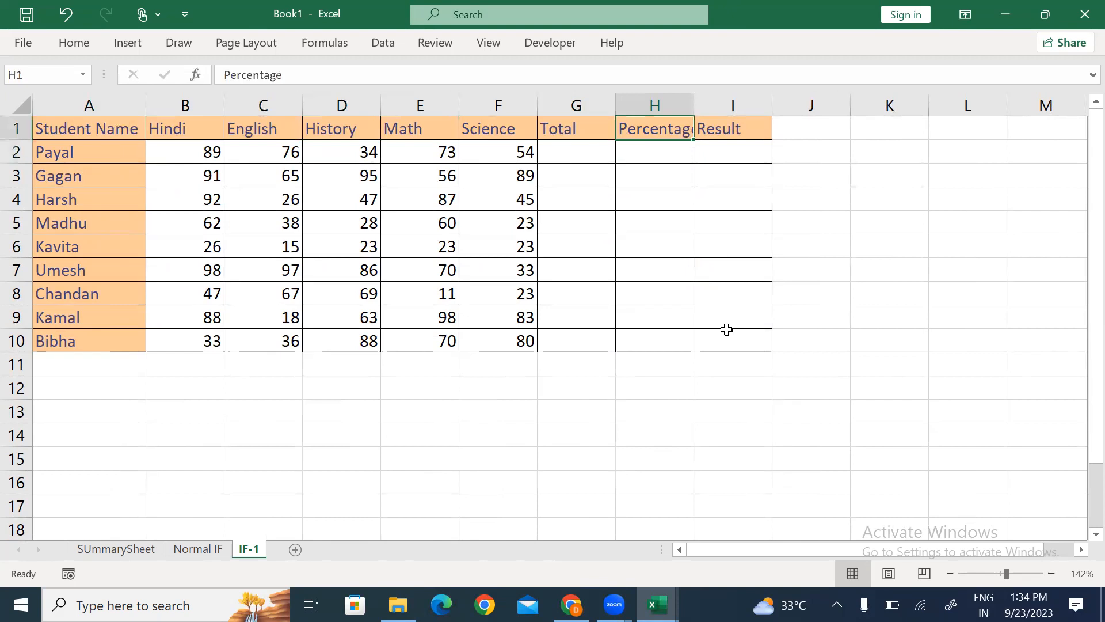
pyautogui.press('alt')
pyautogui.press('o')
pyautogui.press('c')
pyautogui.press('a')
# Step: Total each student's marks with =SUM(B2:F2) in G2, filled down to G10
pyautogui.press('Down')
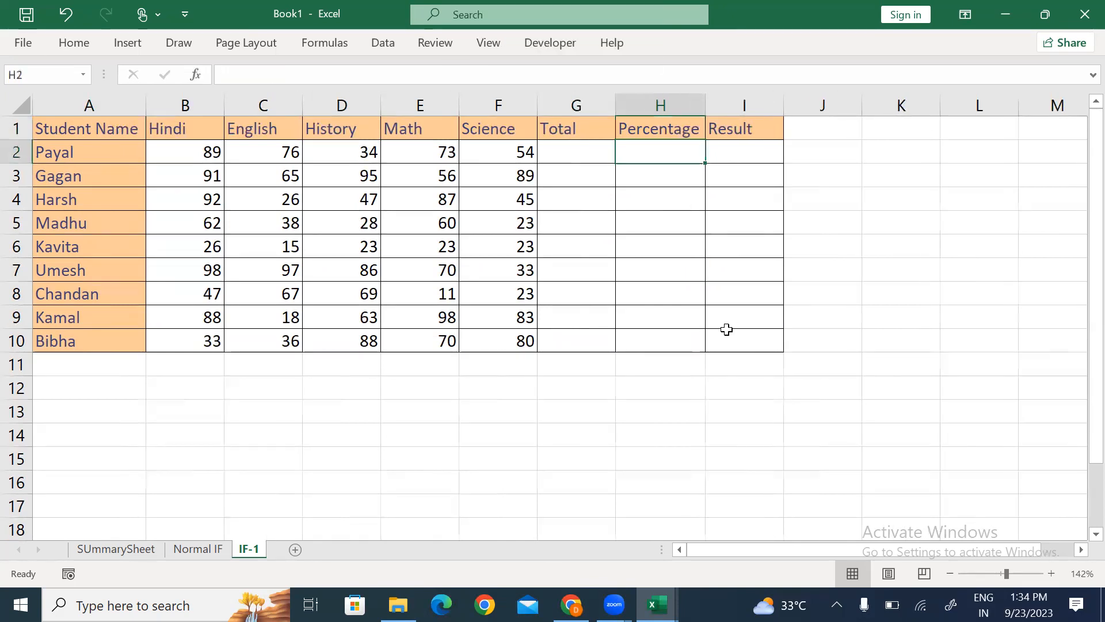
pyautogui.press('Left')
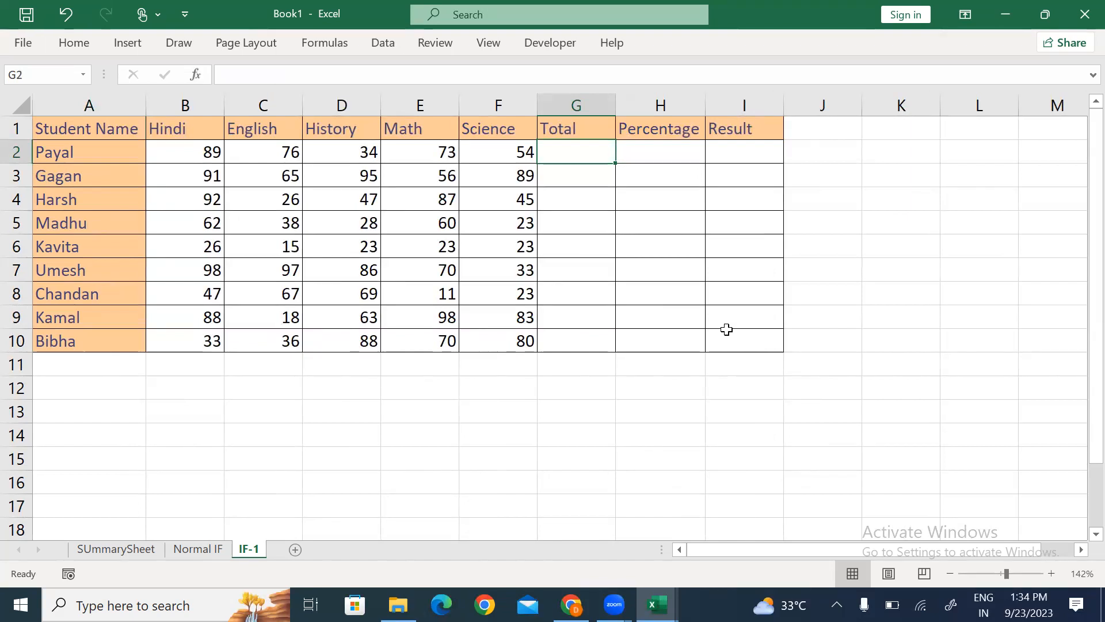
pyautogui.hotkey('alt', '=')
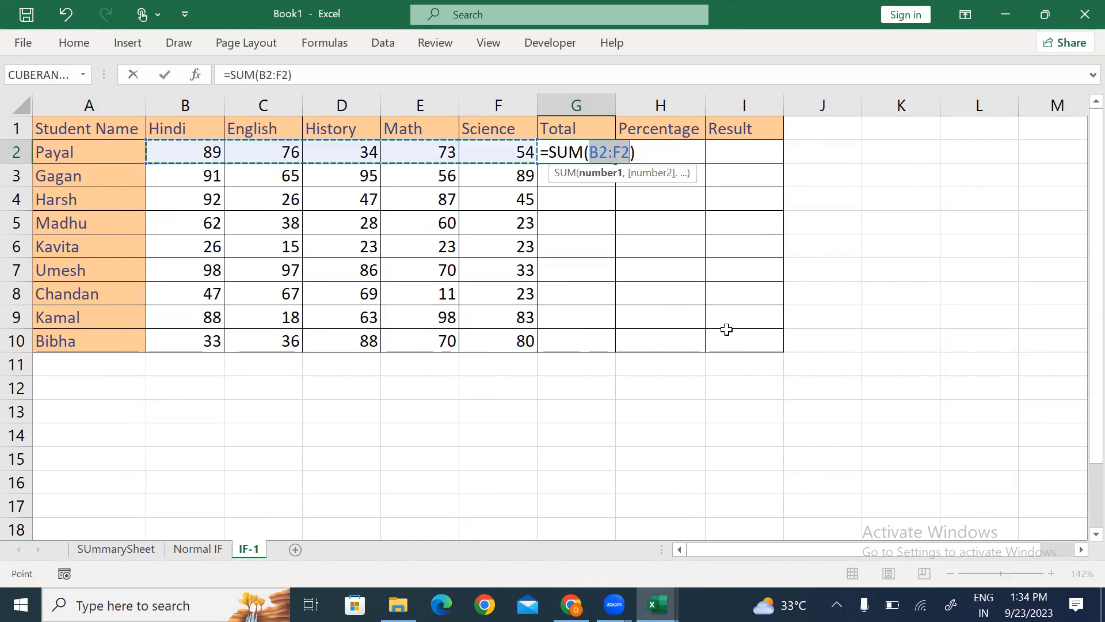
pyautogui.press('Return')
pyautogui.press('Up')
pyautogui.hotkey('shift', 'Down')
pyautogui.hotkey('shift', 'Down')
pyautogui.hotkey('shift', 'Down')
pyautogui.hotkey('shift', 'Down')
pyautogui.hotkey('shift', 'Down')
pyautogui.hotkey('shift', 'Down')
pyautogui.hotkey('shift', 'Down')
pyautogui.hotkey('shift', 'Down')
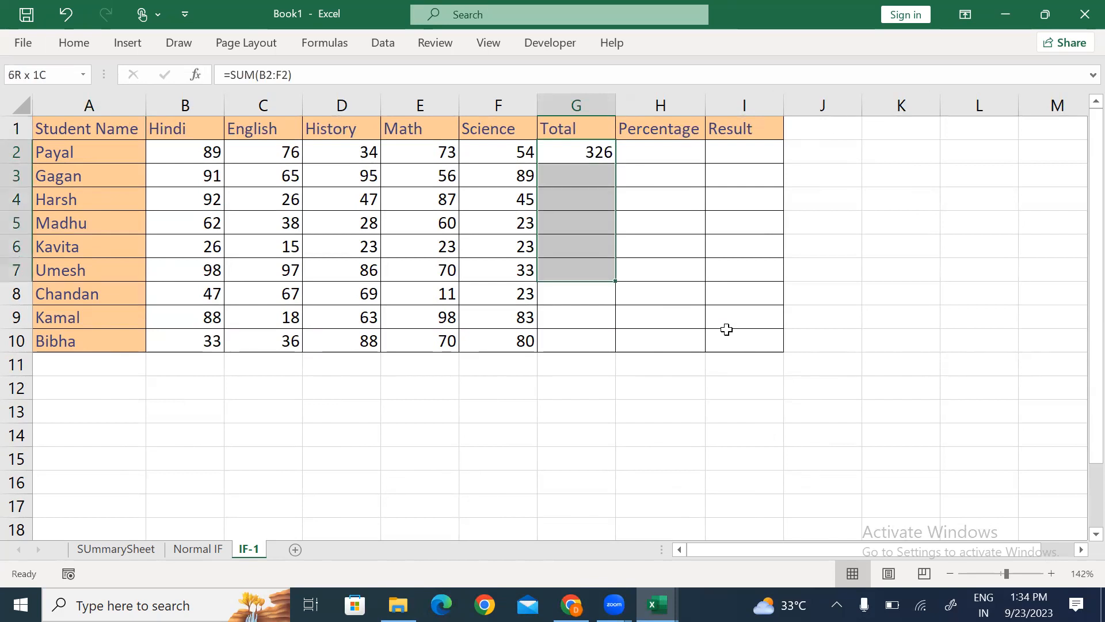
pyautogui.hotkey('ctrl', 'd')
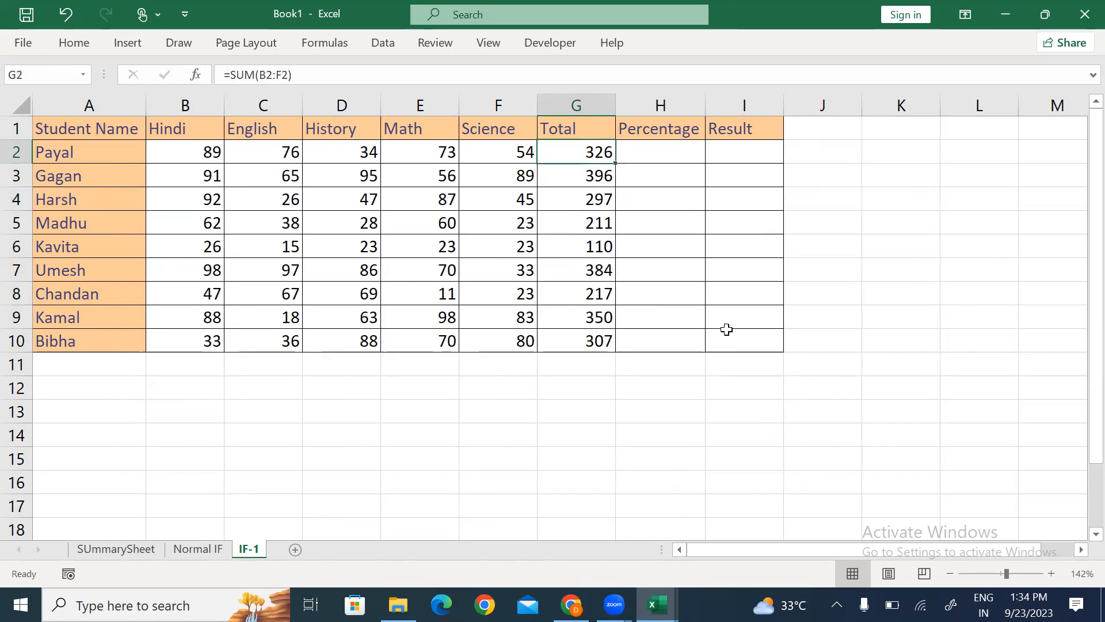
pyautogui.press('Right')
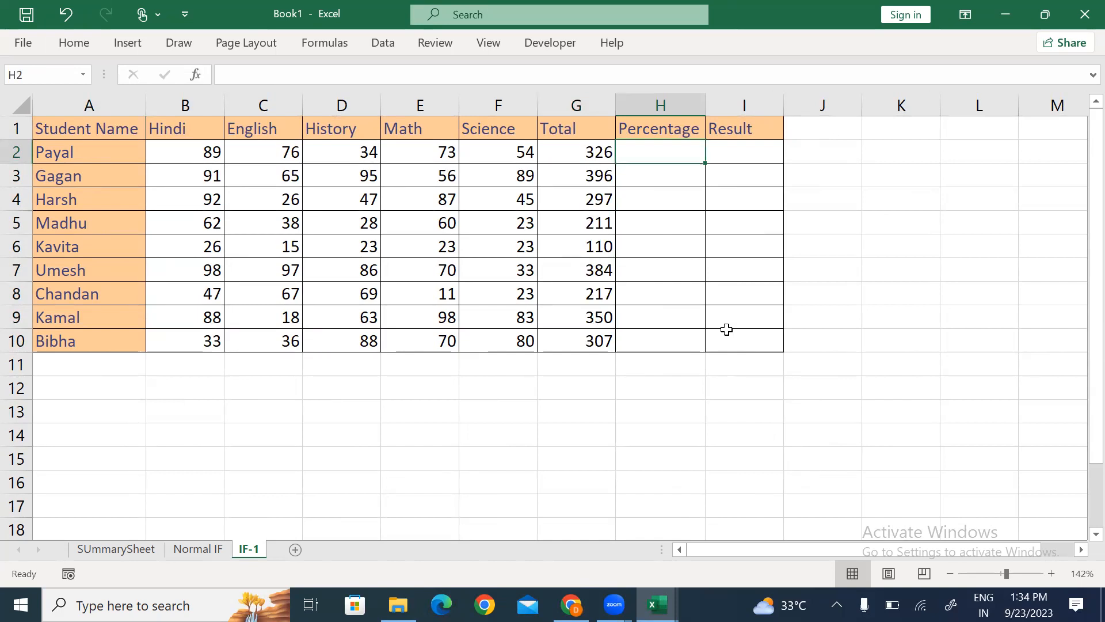
# Step: Enter a percentage formula dividing the total by 5 in H2 and fill it down
pyautogui.write('=')
pyautogui.press('Left')
pyautogui.write('/')
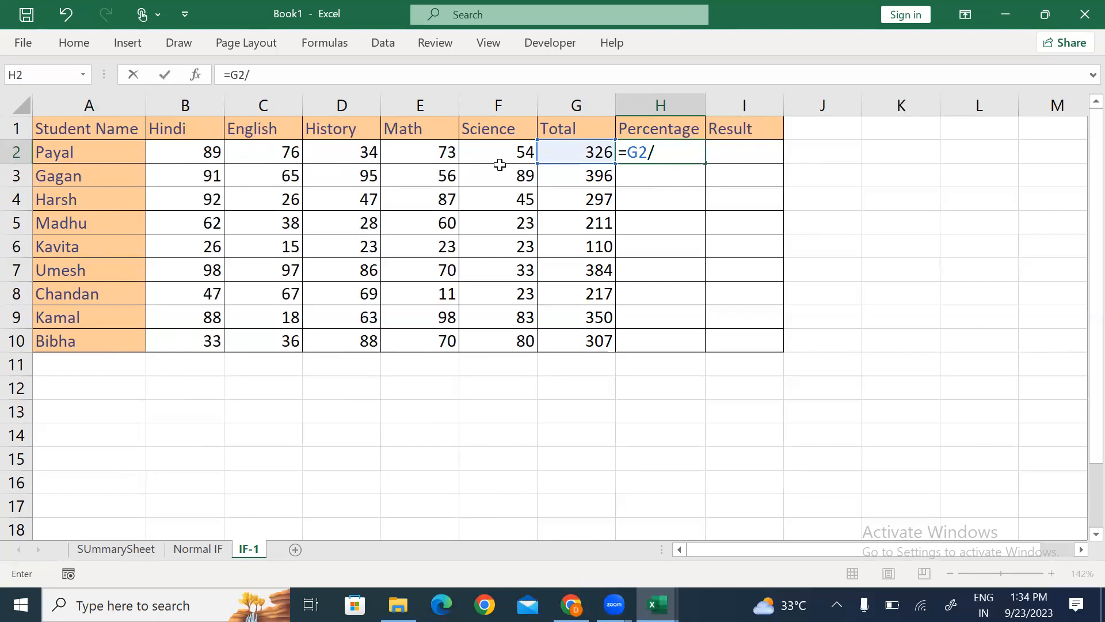
pyautogui.write('5')
pyautogui.hotkey('ctrl', 'Return')
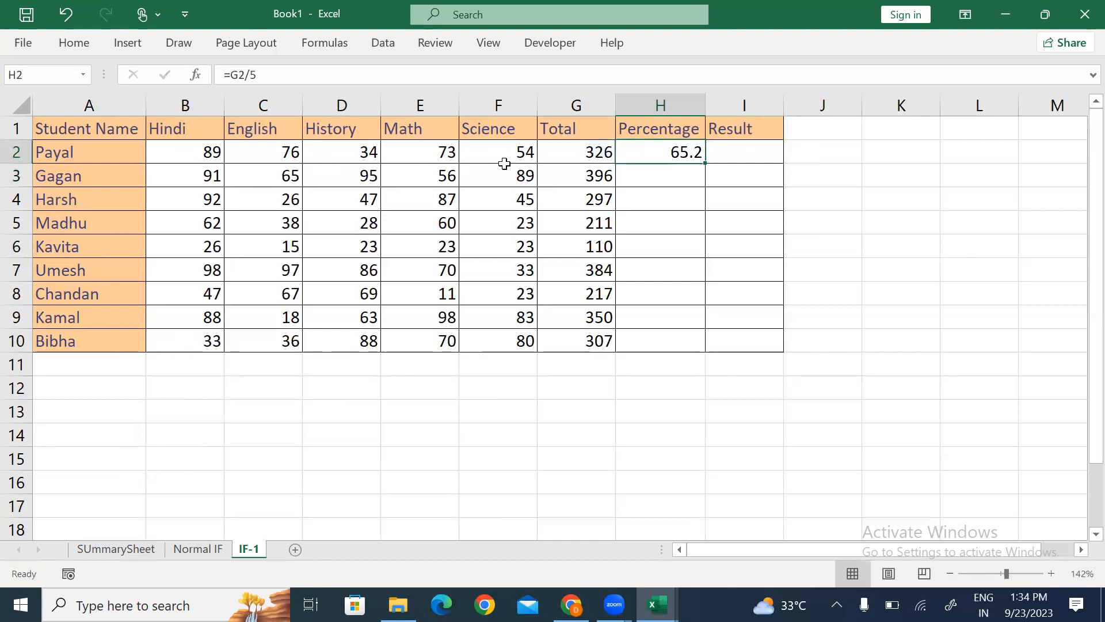
pyautogui.hotkey('shift', 'Down')
pyautogui.hotkey('shift', 'Down')
pyautogui.hotkey('shift', 'Down')
pyautogui.hotkey('shift', 'Down')
pyautogui.hotkey('shift', 'Down')
pyautogui.hotkey('shift', 'Down')
pyautogui.hotkey('shift', 'Down')
pyautogui.hotkey('shift', 'Down')
pyautogui.hotkey('ctrl', 'd')
pyautogui.press('Up')
pyautogui.press('Down')
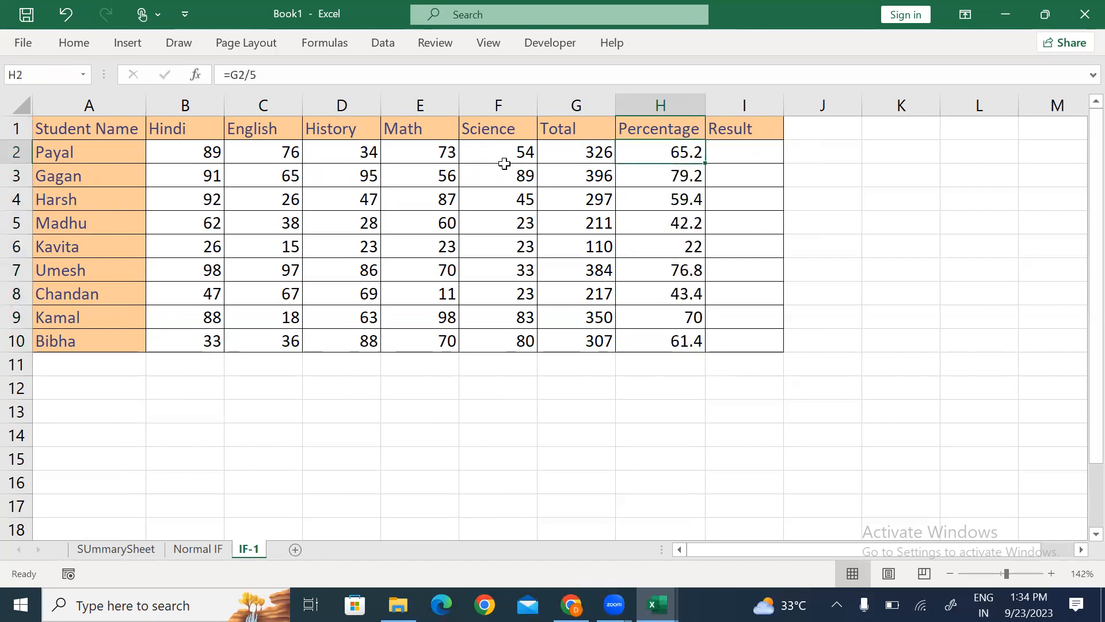
# Step: Start an AVERAGE formula over the first student's marks, cancel it, and clear percentages below H2
pyautogui.write('=aver')
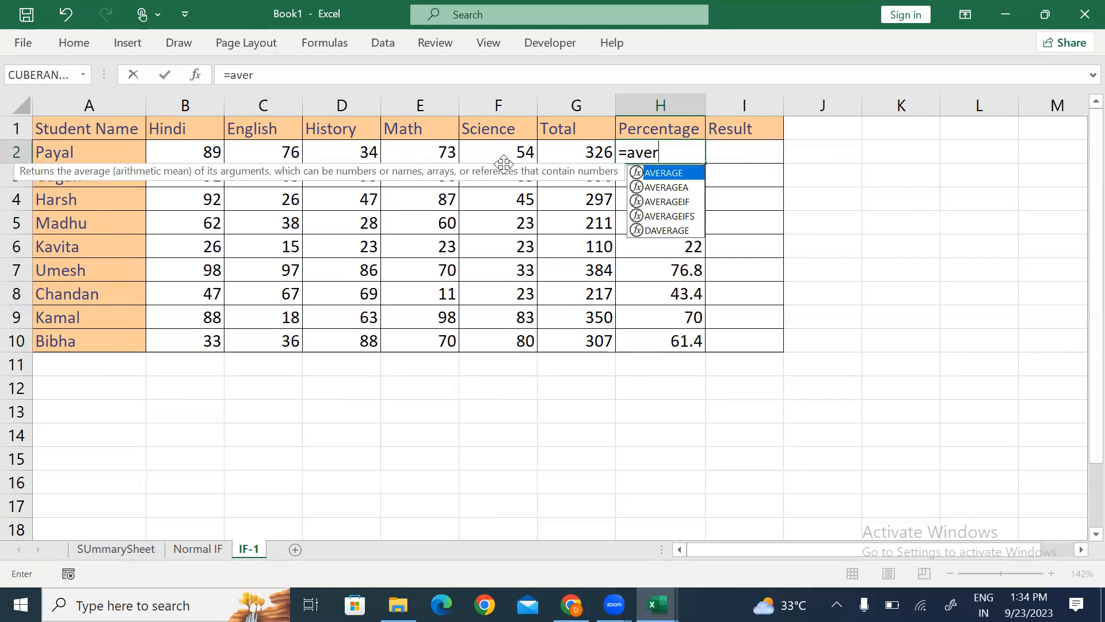
pyautogui.press('Tab')
pyautogui.press('Left')
pyautogui.press('Left')
pyautogui.press('Left')
pyautogui.press('Left')
pyautogui.press('Left')
pyautogui.press('Left')
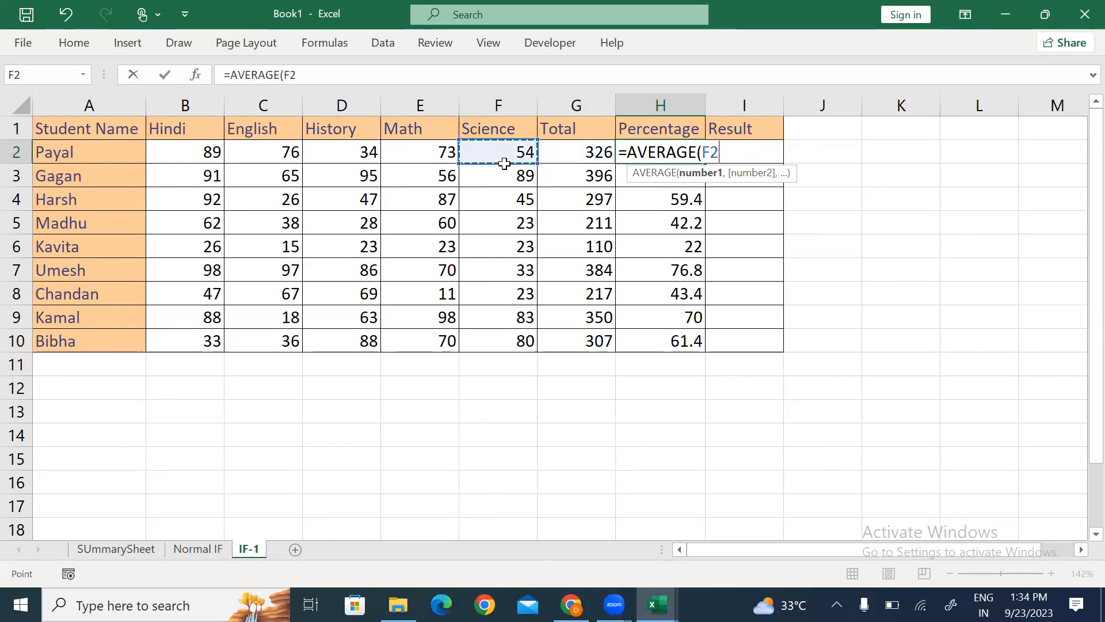
pyautogui.hotkey('shift', 'Right')
pyautogui.hotkey('shift', 'Right')
pyautogui.hotkey('shift', 'Right')
pyautogui.hotkey('shift', 'Right')
pyautogui.hotkey('shift', 'Right')
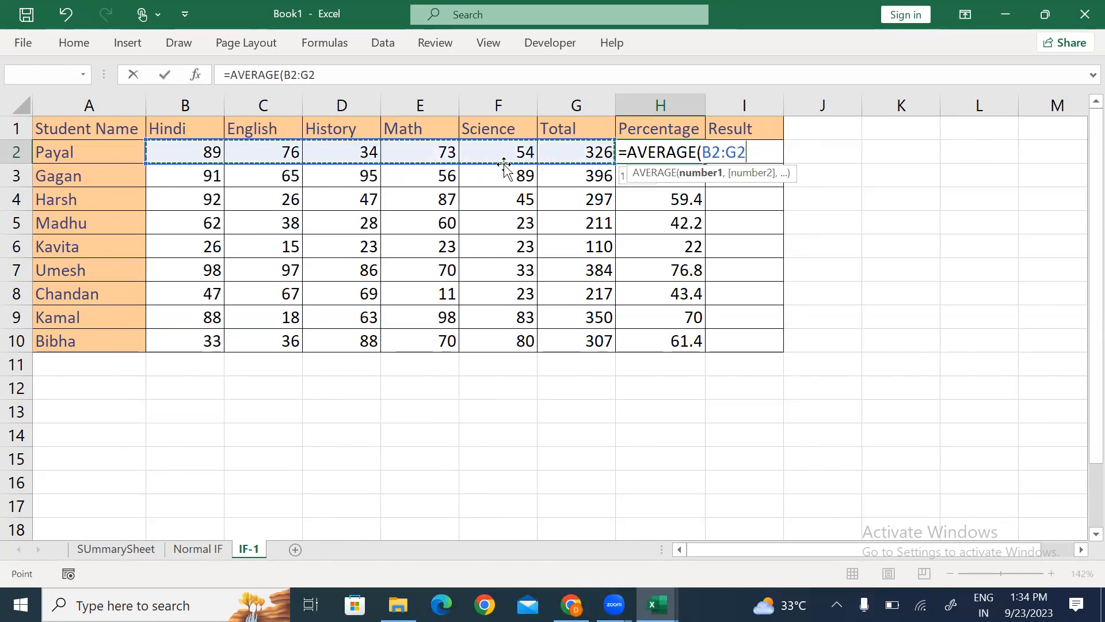
pyautogui.press('Escape')
pyautogui.press('Down')
pyautogui.press('Down')
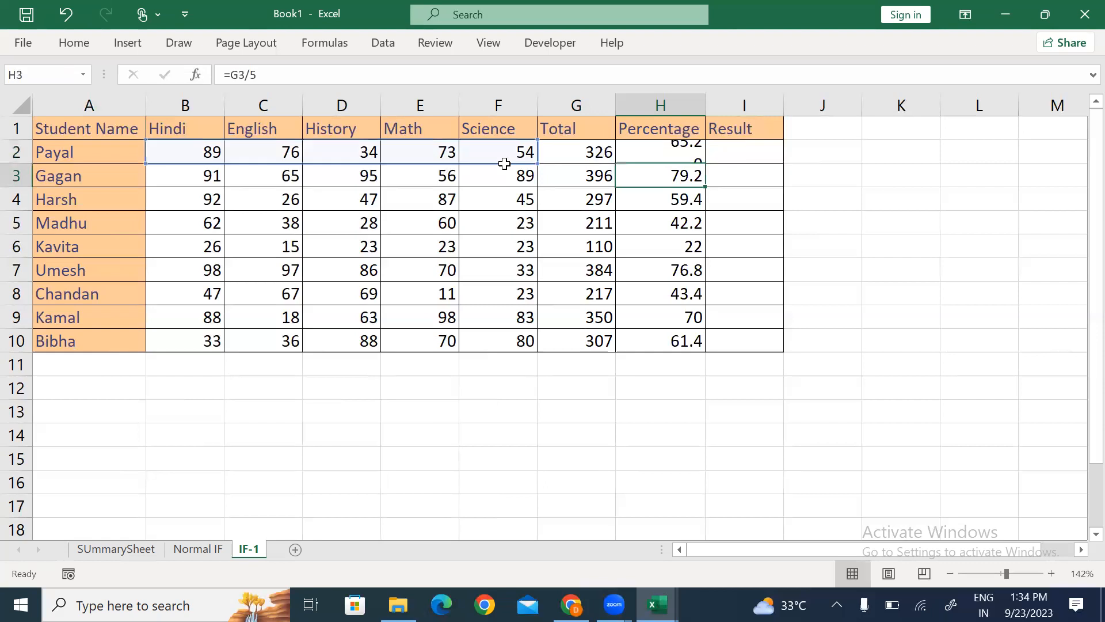
pyautogui.press('Up')
pyautogui.hotkey('ctrl', 'shift', 'Down')
pyautogui.press('Delete')
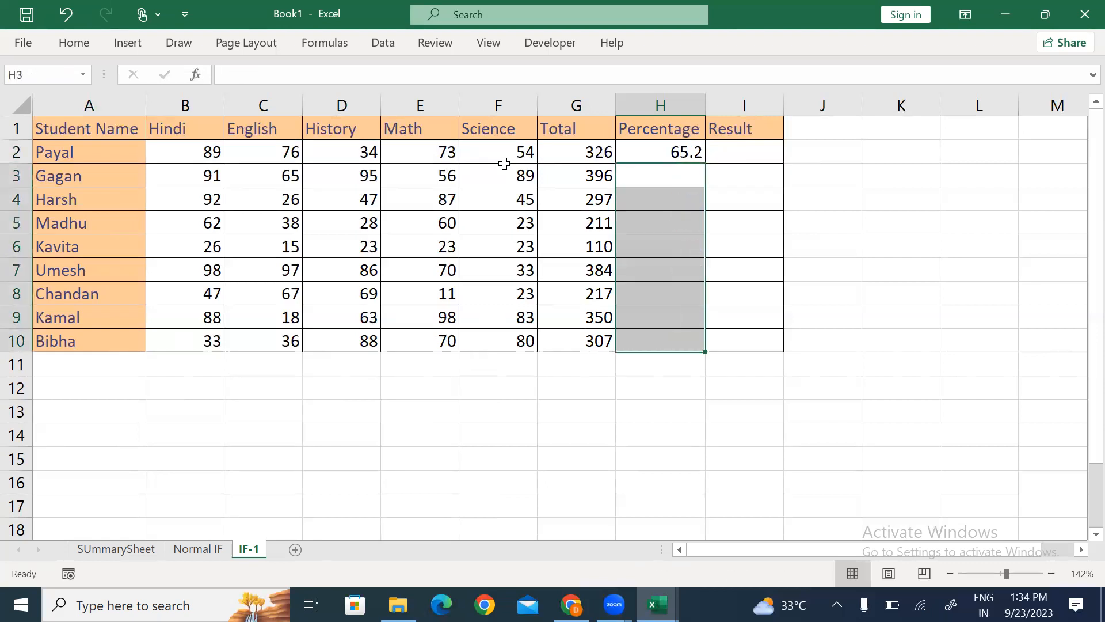
# Step: Fill the H2 percentage formula down the column, giving 65.2 to 61.4
pyautogui.press('Up')
pyautogui.hotkey('shift', 'Down')
pyautogui.hotkey('shift', 'Down')
pyautogui.hotkey('shift', 'Down')
pyautogui.hotkey('shift', 'Down')
pyautogui.hotkey('shift', 'Down')
pyautogui.hotkey('shift', 'Down')
pyautogui.hotkey('shift', 'Down')
pyautogui.hotkey('shift', 'Down')
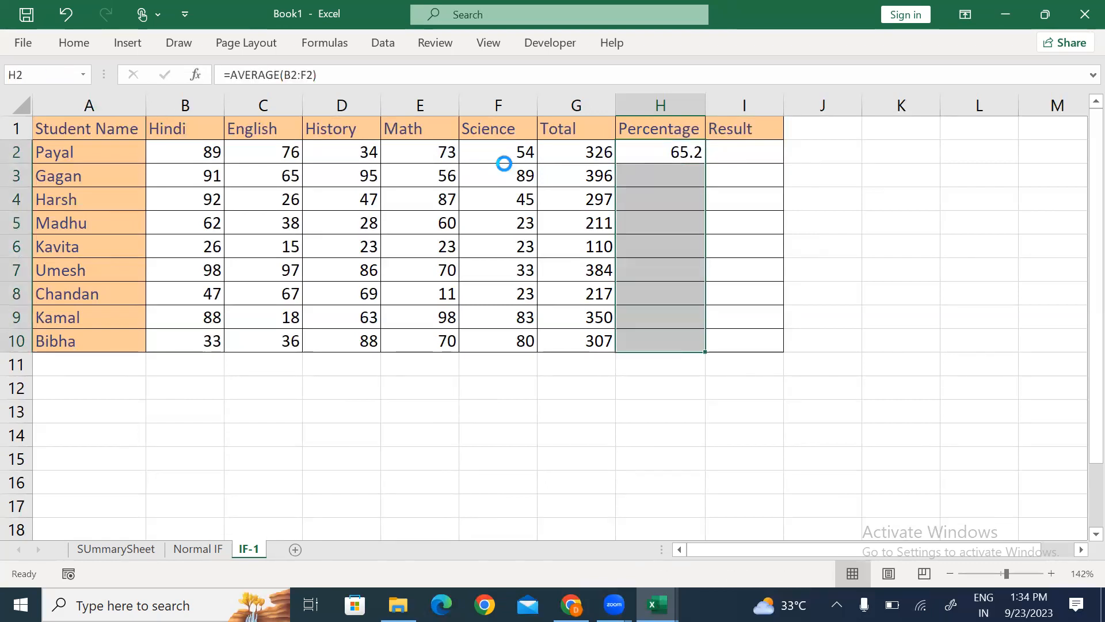
pyautogui.hotkey('ctrl', 'd')
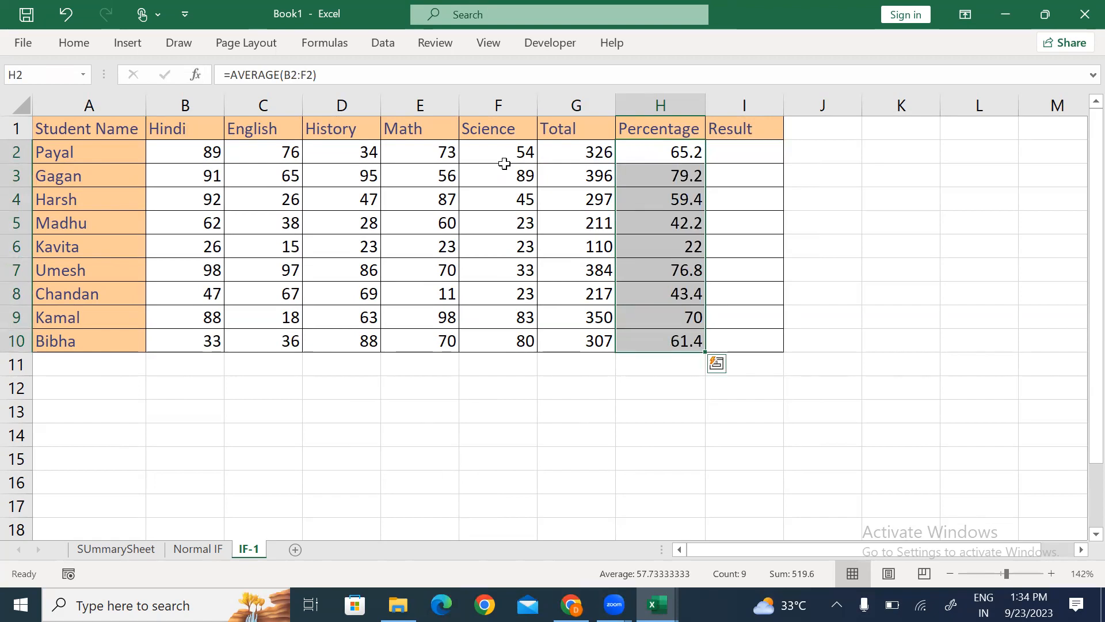
pyautogui.press('Up')
pyautogui.press('Right')
pyautogui.press('Down')
pyautogui.press('Left')
pyautogui.press('Right')
pyautogui.press('Right')
pyautogui.press('Right')
# Step: Start a criteria key beside the table with the >50 condition and PASS outcome
pyautogui.press('Down')
pyautogui.press('Down')
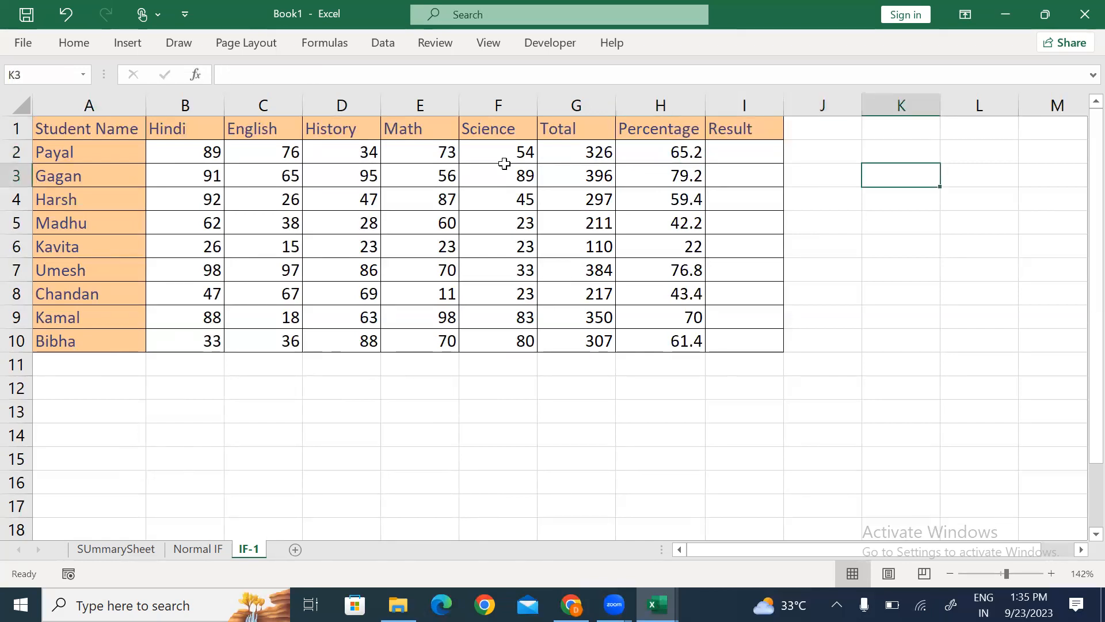
pyautogui.write('50')
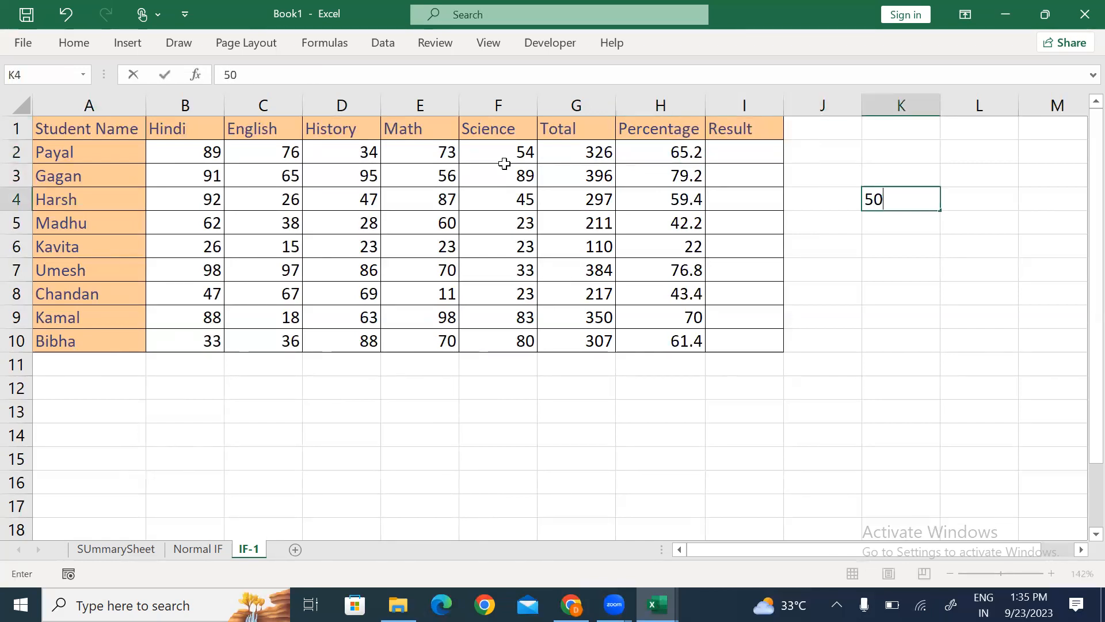
pyautogui.press('BackSpace')
pyautogui.press('BackSpace')
pyautogui.write('>50')
pyautogui.press('Return')
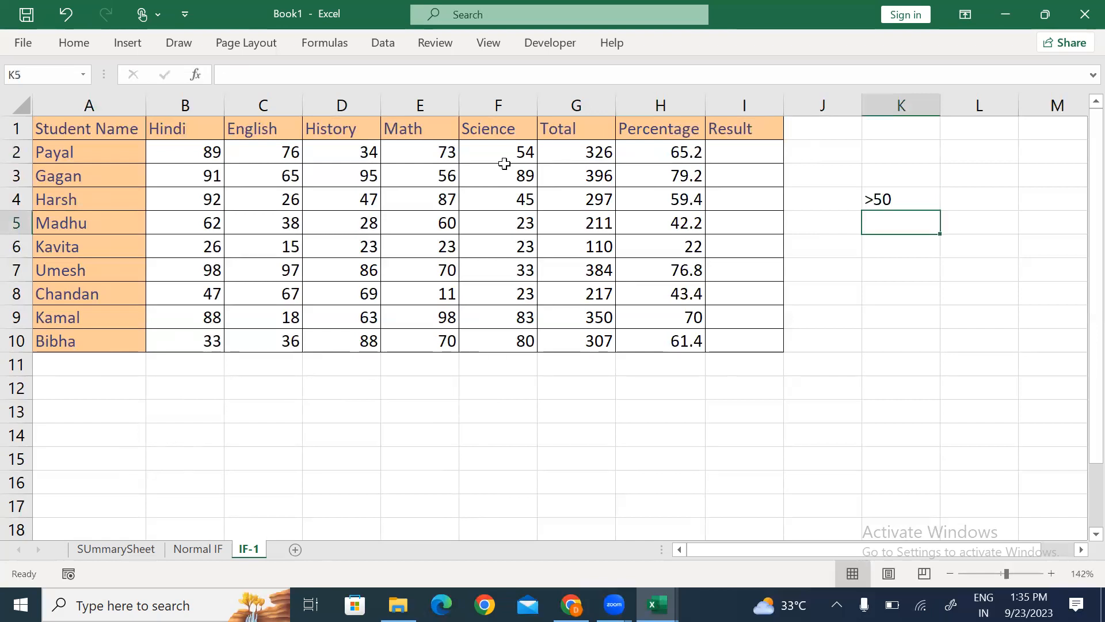
pyautogui.press('Right')
pyautogui.press('Up')
pyautogui.write('PASS')
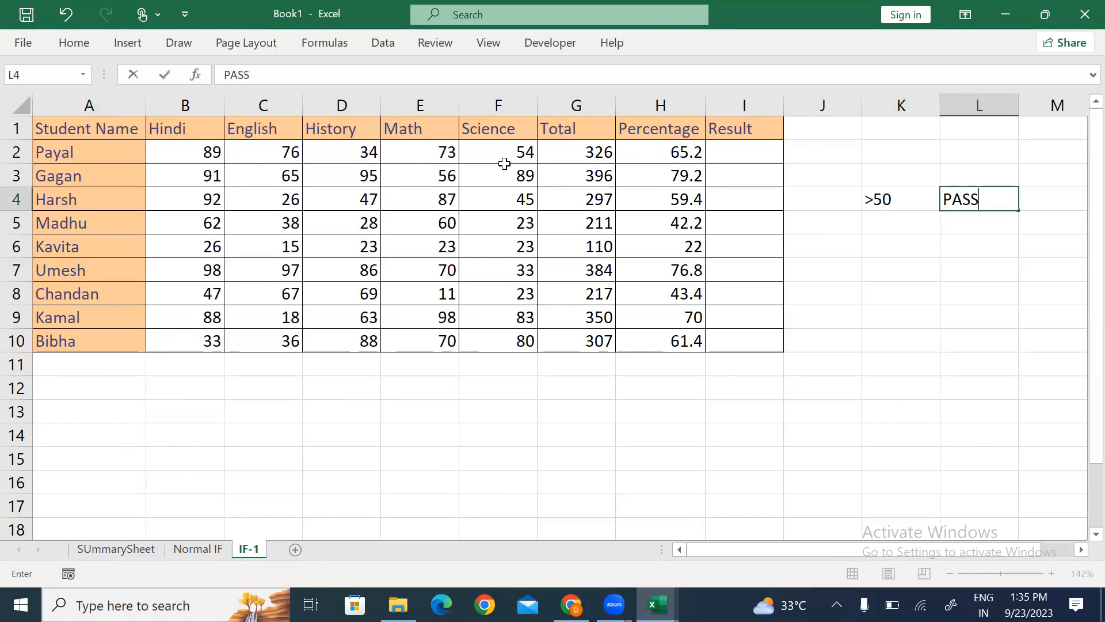
pyautogui.press('Return')
# Step: Add the Else condition with FAIL outcome to the criteria key
pyautogui.press('Left')
pyautogui.write('eLSE')
pyautogui.press('Return')
pyautogui.press('Up')
pyautogui.press('Right')
pyautogui.write('FAIL')
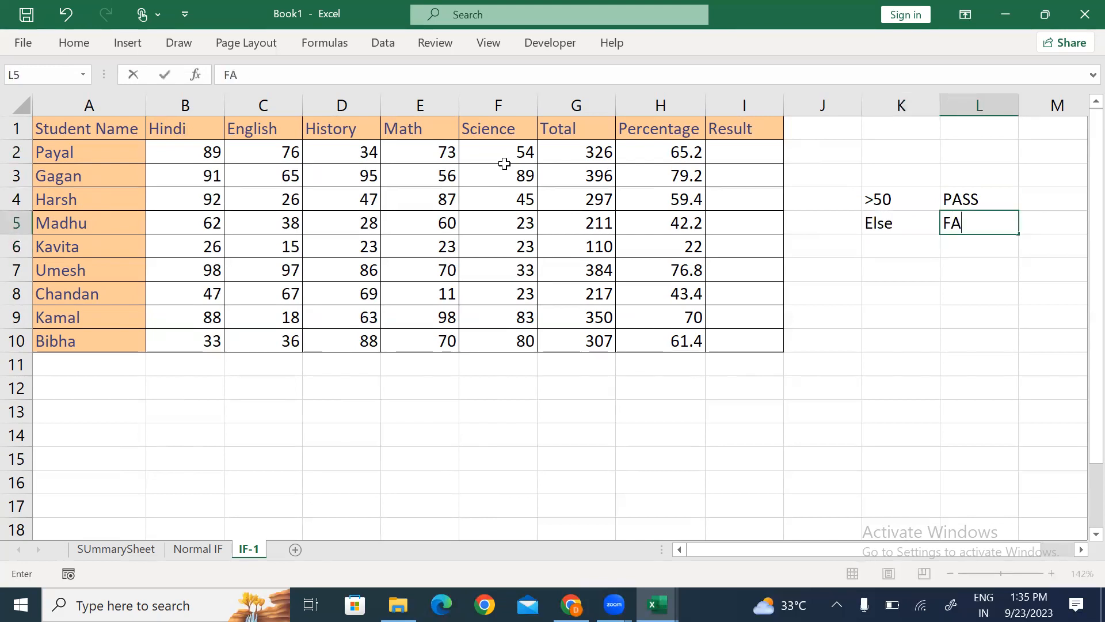
pyautogui.press('Return')
pyautogui.press('Left')
pyautogui.press('Up')
pyautogui.press('Up')
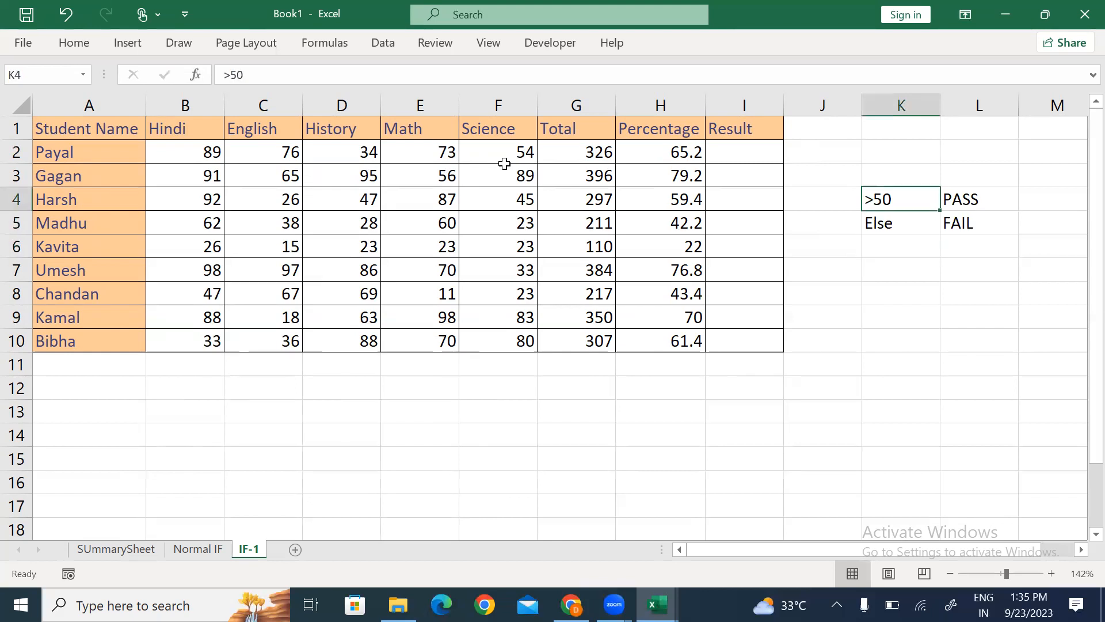
pyautogui.hotkey('shift', 'Right')
pyautogui.hotkey('shift', 'Down')
# Step: Enter =IF(H2>50,"Pass","Fail") in the first Result cell, I2
pyautogui.press('Left')
pyautogui.press('Left')
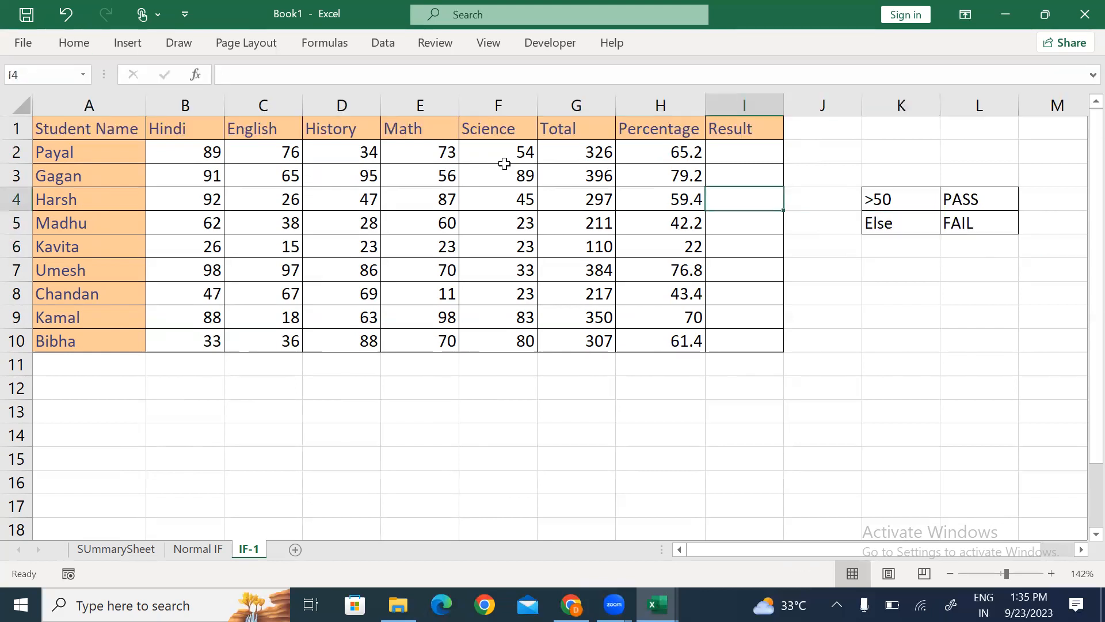
pyautogui.press('Up')
pyautogui.press('Up')
pyautogui.press('F2')
pyautogui.write('=IF(')
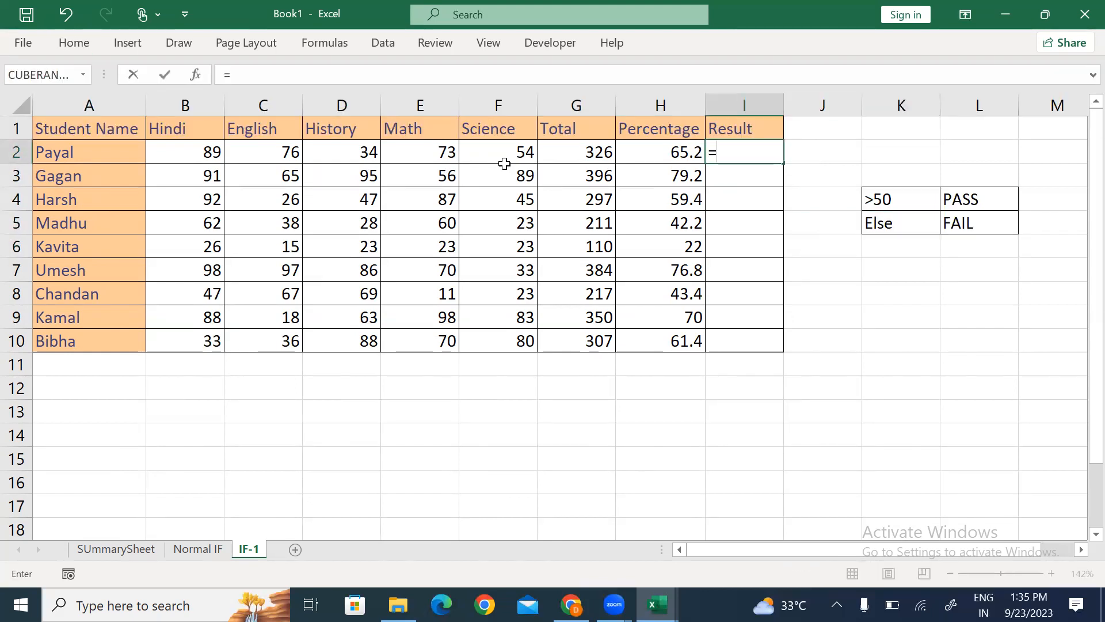
pyautogui.click(672, 150)
pyautogui.write('>50')
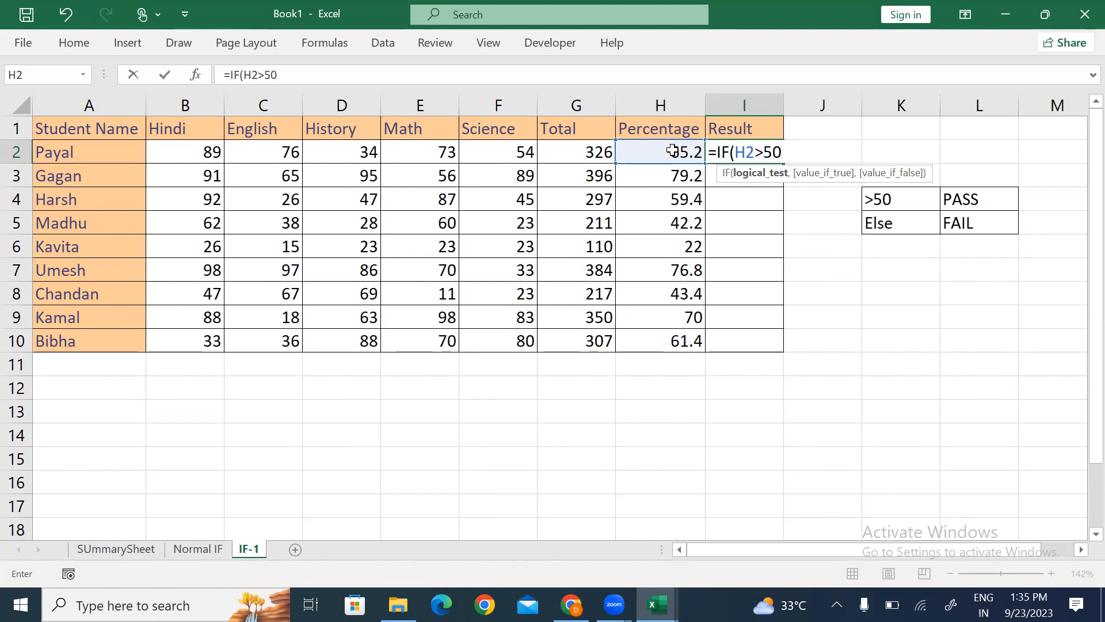
pyautogui.write(',"Pass","')
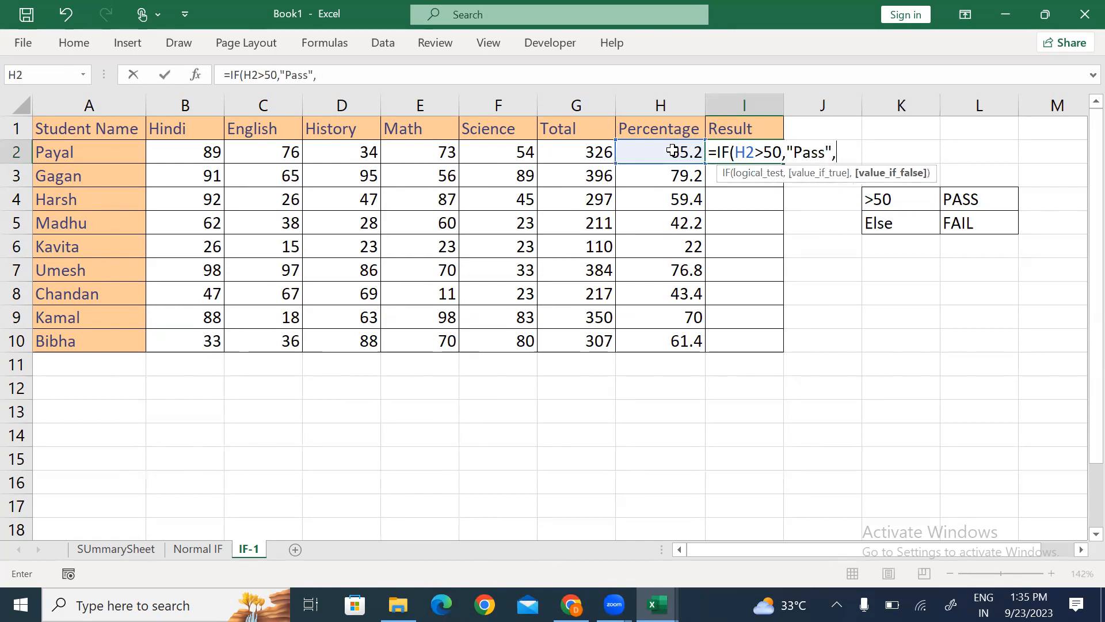
pyautogui.write('Fail")')
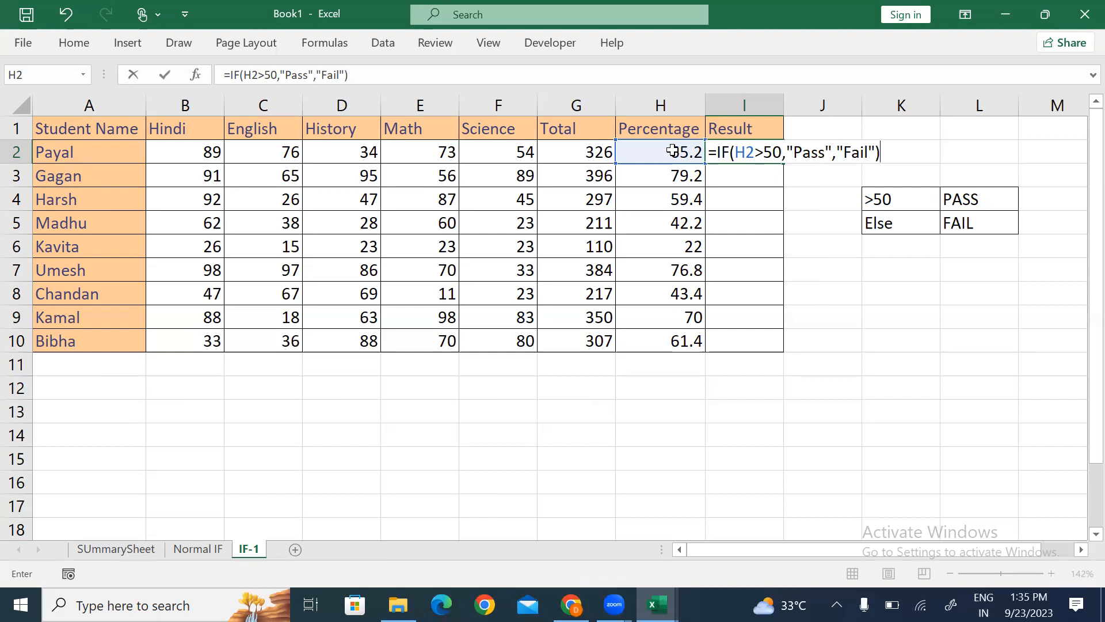
pyautogui.press('Return')
# Step: Fill the Pass/Fail formula from I2 down to I10 with Ctrl+D
pyautogui.press('Up')
pyautogui.press('Left')
pyautogui.hotkey('shift', 'Right')
pyautogui.press('Right')
pyautogui.press('Down')
pyautogui.press('Up')
pyautogui.hotkey('shift', 'Down')
pyautogui.hotkey('shift', 'Down')
pyautogui.hotkey('shift', 'Down')
pyautogui.hotkey('shift', 'Down')
pyautogui.hotkey('shift', 'Down')
pyautogui.hotkey('shift', 'Down')
pyautogui.hotkey('shift', 'Down')
pyautogui.hotkey('shift', 'Down')
pyautogui.hotkey('ctrl', 'd')
# Step: Check each student's percentage against the filled Pass/Fail result
pyautogui.press('Down')
pyautogui.press('Down')
pyautogui.press('Down')
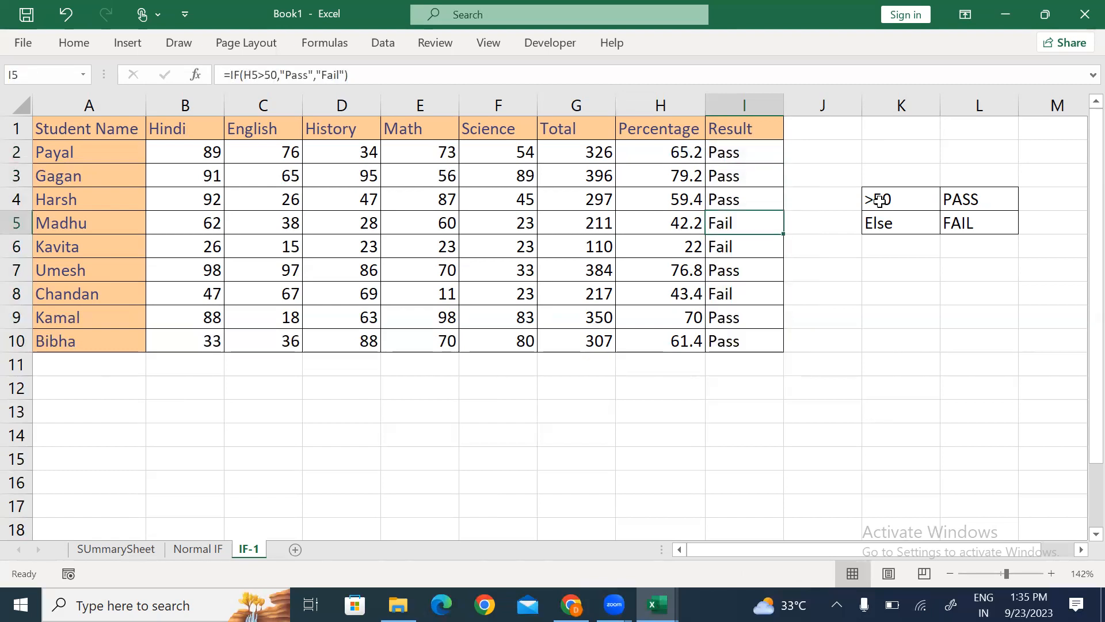
pyautogui.hotkey('shift', 'Left')
pyautogui.press('Down')
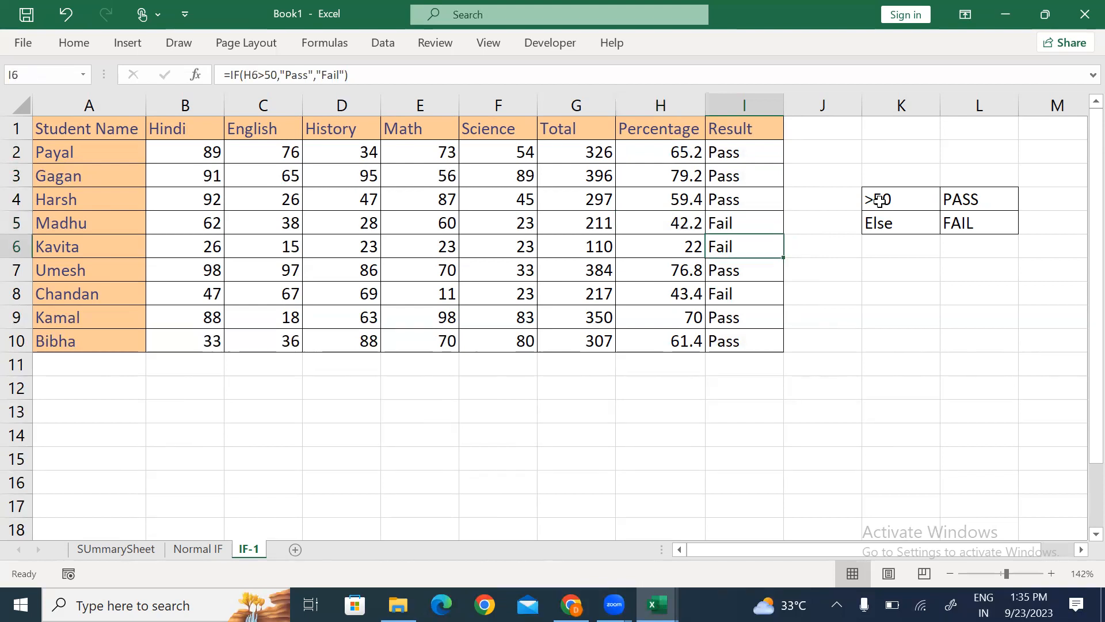
pyautogui.hotkey('shift', 'Left')
pyautogui.press('Down')
pyautogui.press('Down')
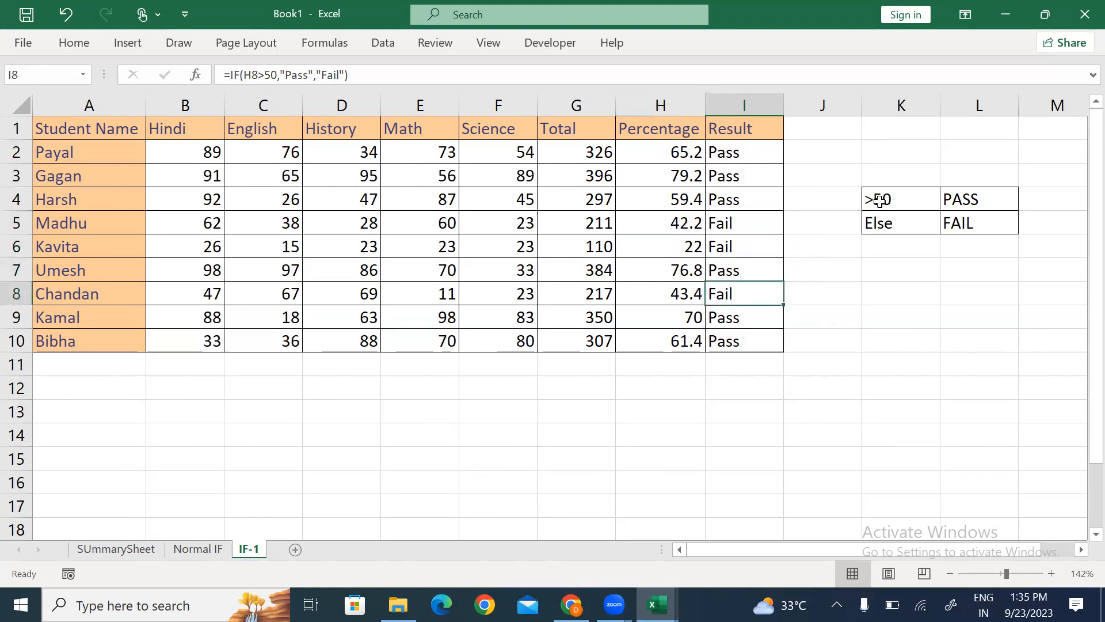
pyautogui.hotkey('shift', 'Left')
pyautogui.press('Down')
pyautogui.hotkey('shift', 'Left')
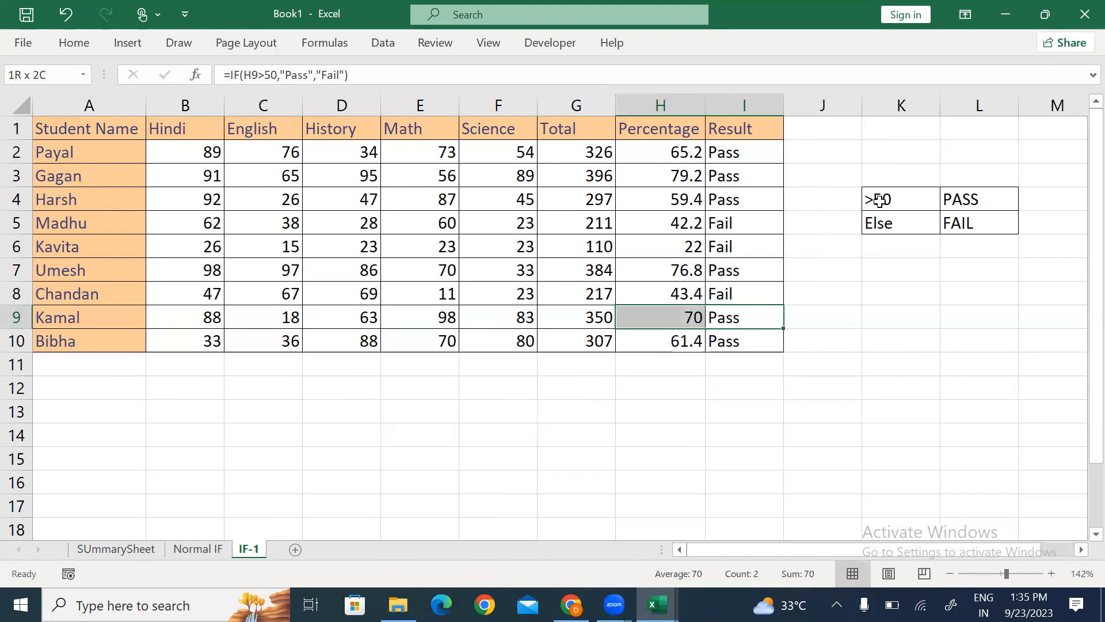
pyautogui.press('Down')
pyautogui.hotkey('shift', 'Left')
pyautogui.press('Up')
pyautogui.press('Up')
pyautogui.press('Up')
pyautogui.hotkey('shift', 'Left')
pyautogui.press('Up')
pyautogui.press('Up')
pyautogui.press('Up')
pyautogui.press('Up')
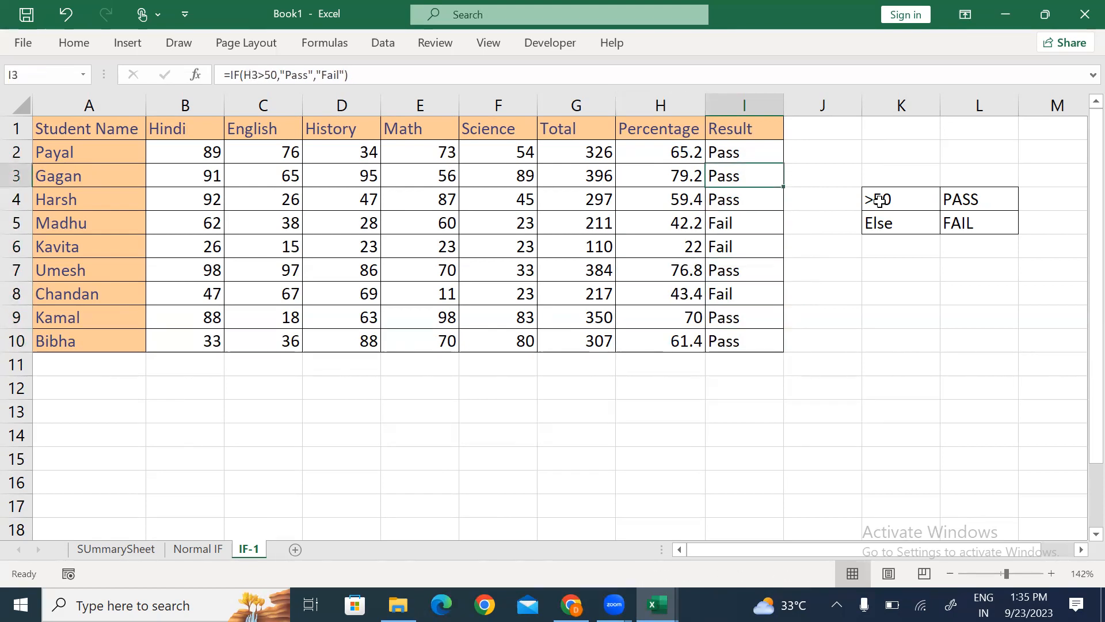
pyautogui.press('Down')
pyautogui.hotkey('shift', 'Up')
pyautogui.hotkey('shift', 'Up')
pyautogui.hotkey('shift', 'Left')
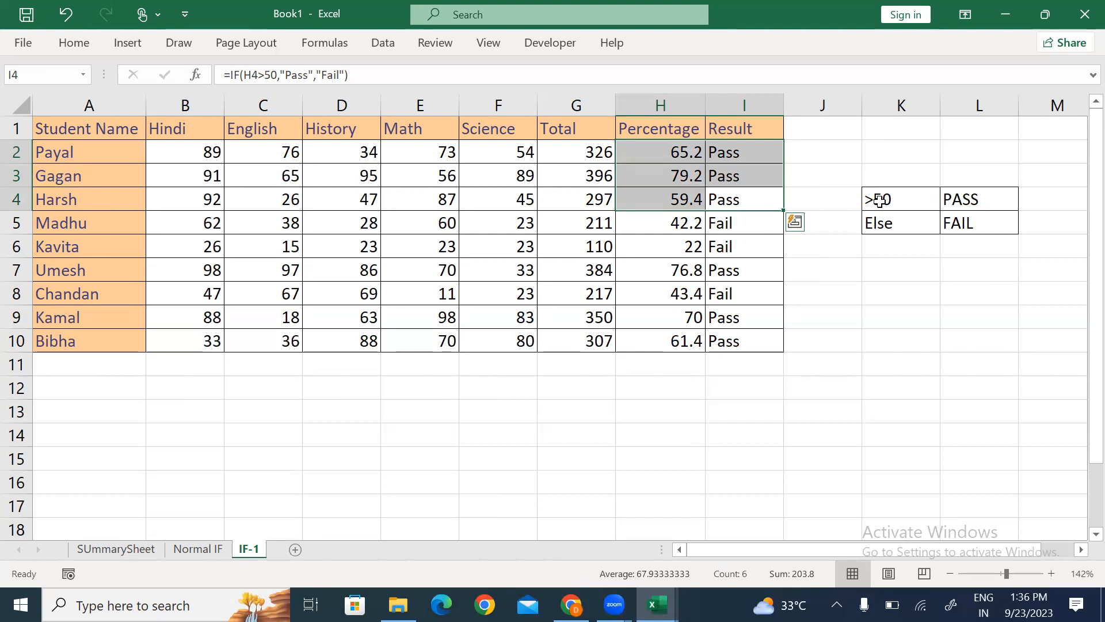
# Step: Copy the whole marks table A1:I10
pyautogui.press('Right')
pyautogui.press('Left')
pyautogui.press('Up')
pyautogui.press('Up')
pyautogui.press('Up')
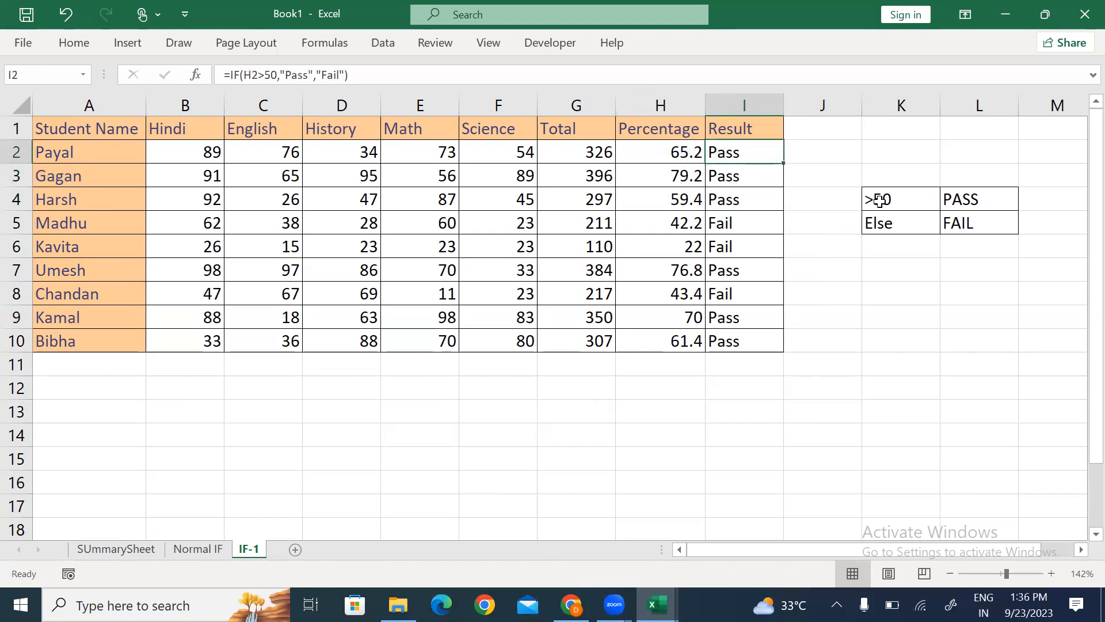
pyautogui.hotkey('ctrl', 'Left')
pyautogui.hotkey('ctrl', 'shift', 'Right')
pyautogui.hotkey('ctrl', 'shift', 'Down')
pyautogui.hotkey('ctrl', 'c')
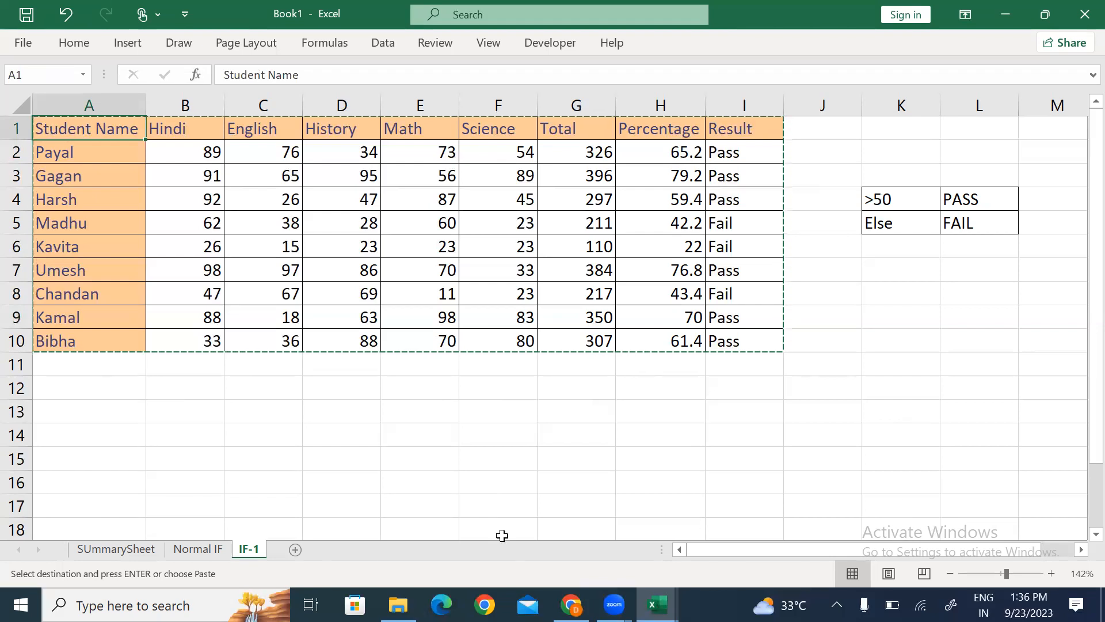
# Step: Add a new Sheet4 and paste the marks table at A1
pyautogui.click(294, 550)
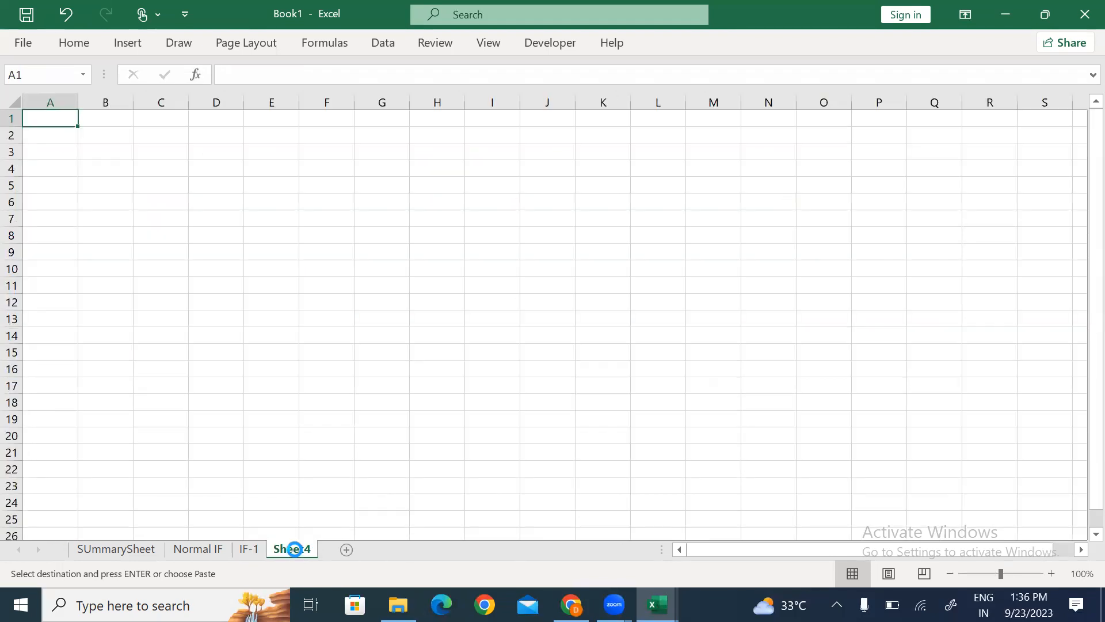
pyautogui.hotkey('ctrl', 'v')
pyautogui.scroll(1, 295, 549)
pyautogui.scroll(3, 296, 554)
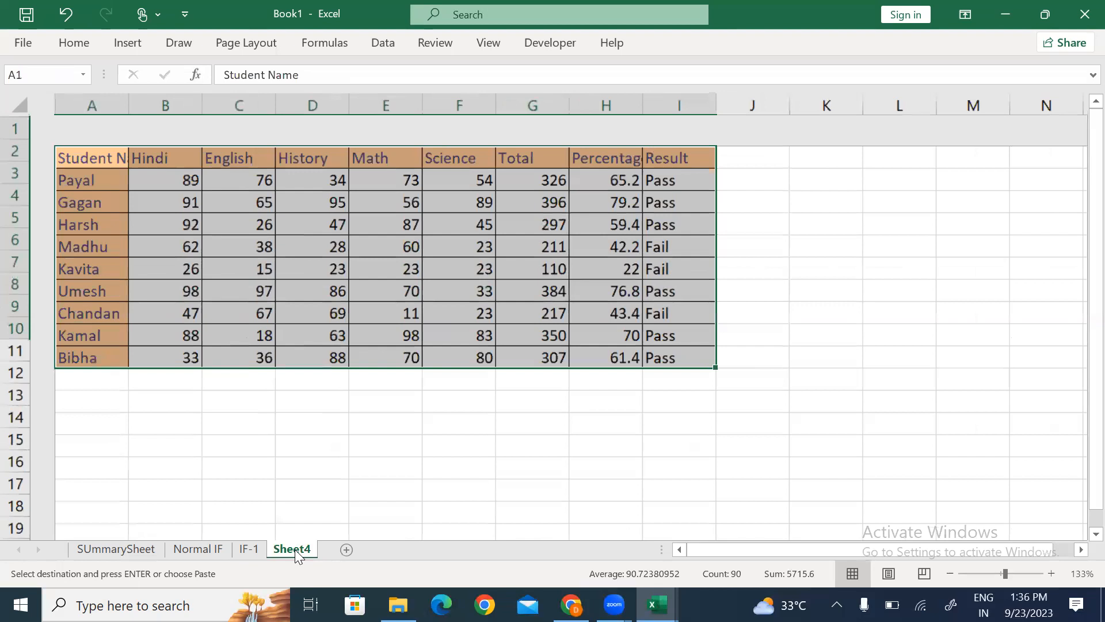
# Step: Auto-fit column A (Student Name) and column H (Percentage) to their contents
pyautogui.hotkey('alt', 'h')
pyautogui.press('o')
pyautogui.press('i')
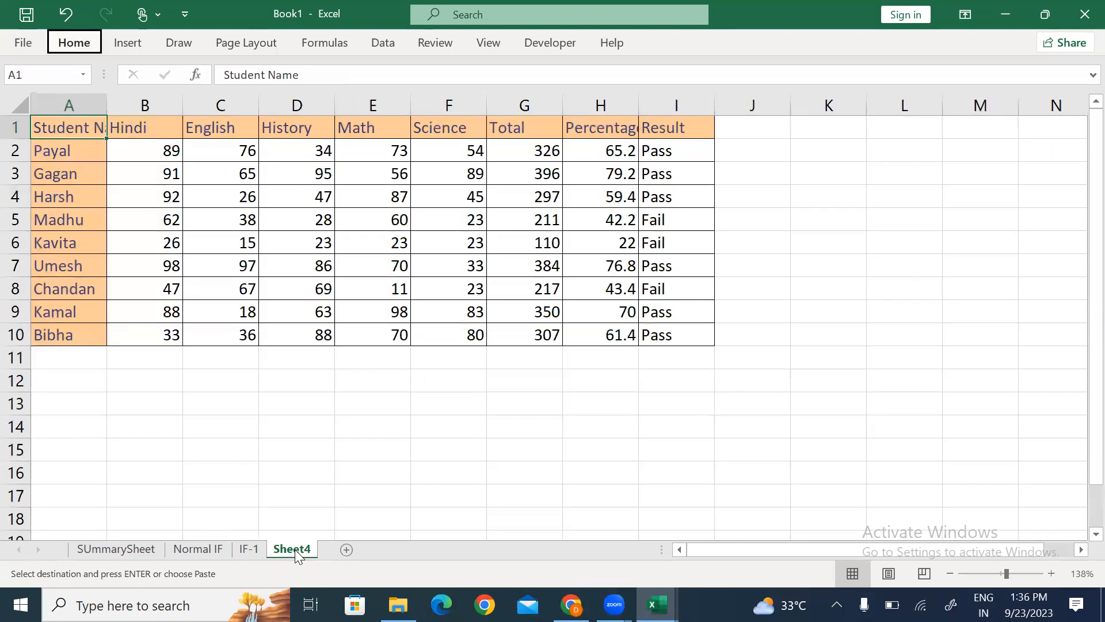
pyautogui.hotkey('ctrl', 'Right')
pyautogui.press('Right')
pyautogui.press('Right')
pyautogui.press('Right')
pyautogui.press('Right')
pyautogui.press('Left')
pyautogui.press('Left')
pyautogui.press('Left')
pyautogui.press('Left')
pyautogui.press('Left')
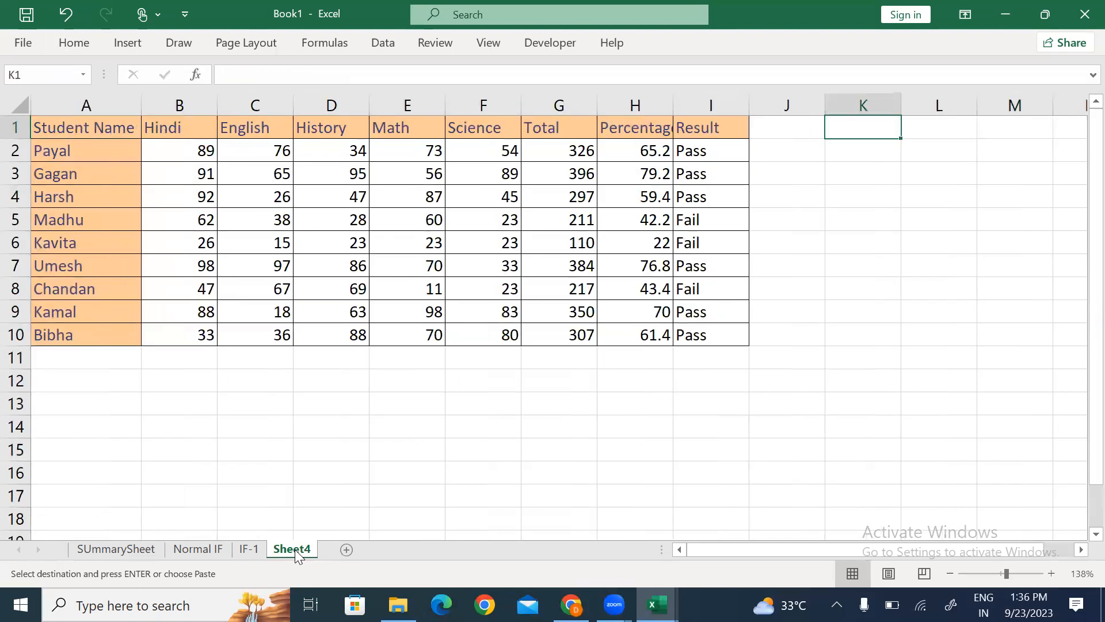
pyautogui.hotkey('alt', 'h')
pyautogui.press('o')
pyautogui.press('i')
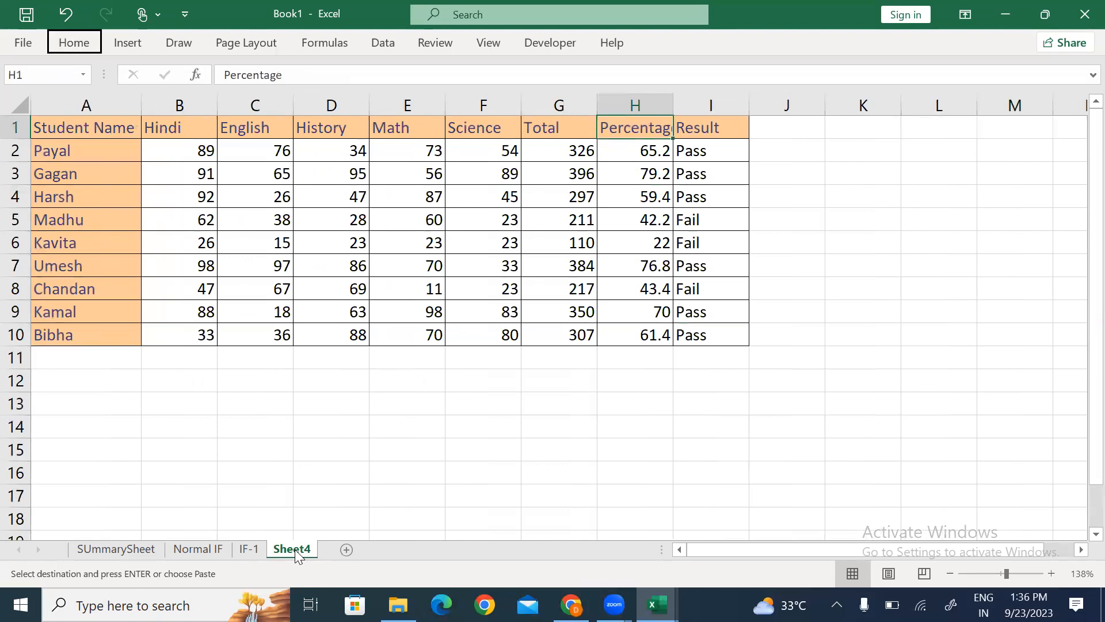
pyautogui.press('Right')
pyautogui.press('Right')
pyautogui.press('Down')
pyautogui.press('Down')
pyautogui.press('Down')
pyautogui.press('Down')
pyautogui.press('Down')
pyautogui.press('Right')
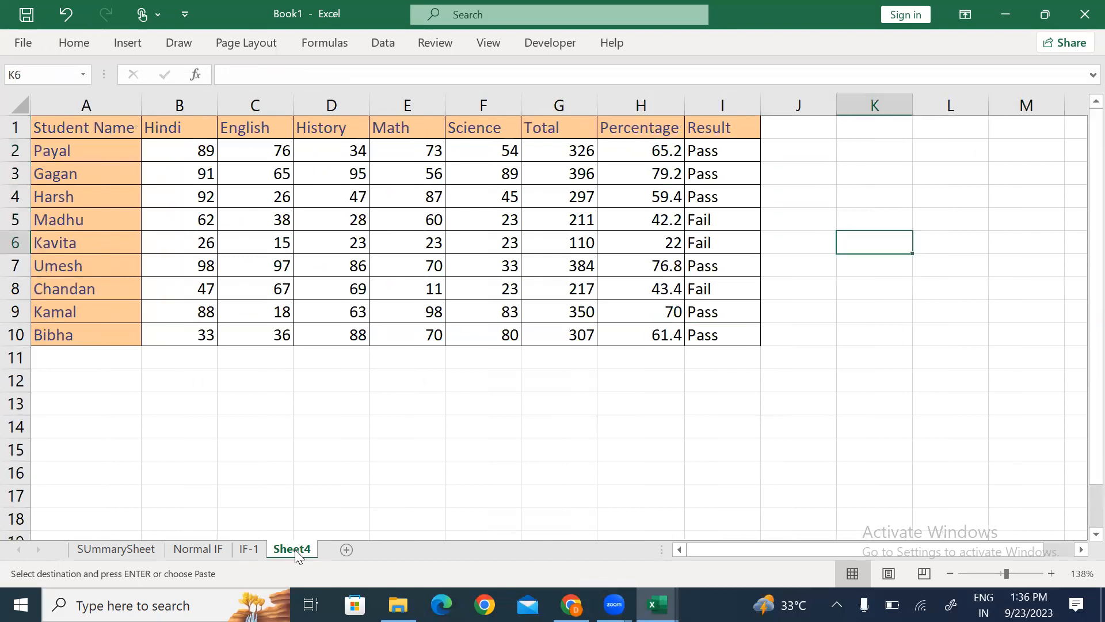
# Step: Enter >=75 Excellent and >=60 Very Good in K6:L7, auto-fitting column L
pyautogui.write('>=75')
pyautogui.press('Tab')
pyautogui.write('Excellent')
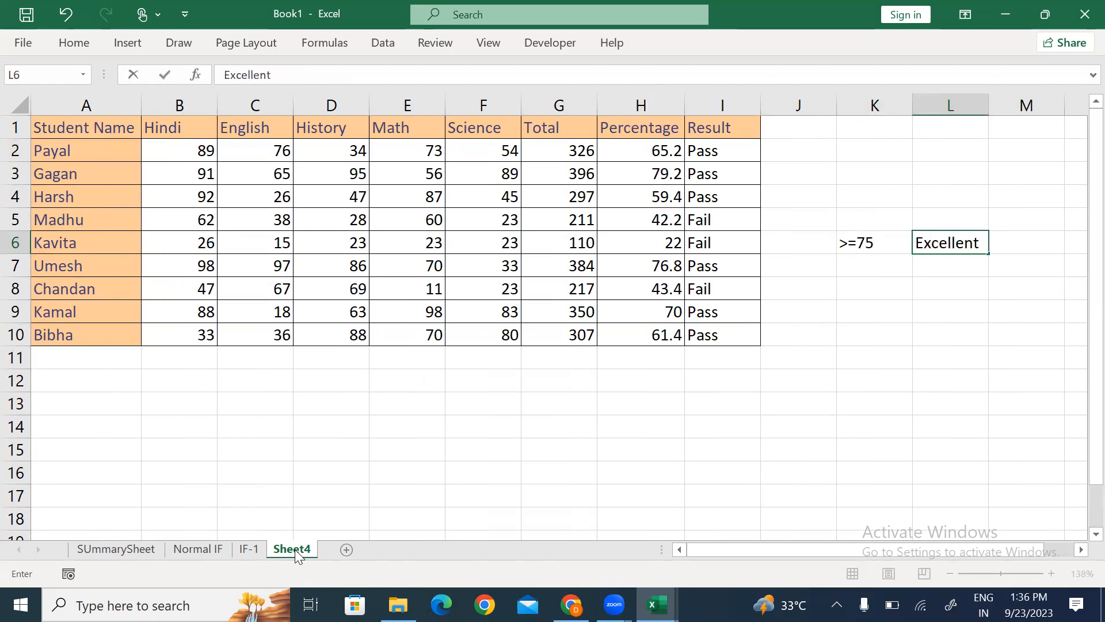
pyautogui.press('Return')
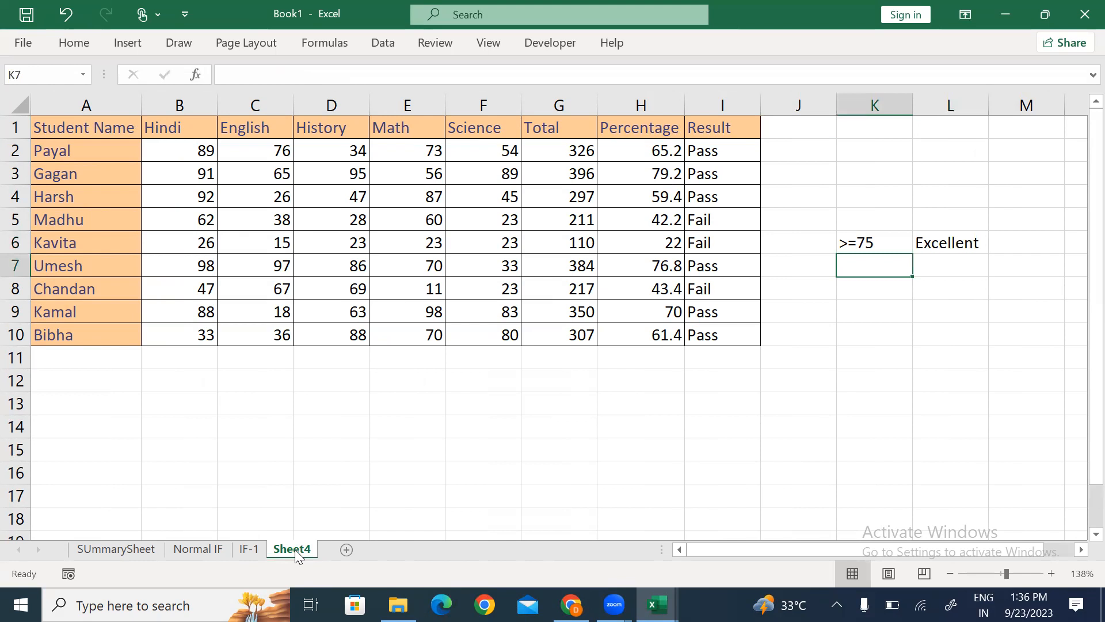
pyautogui.write('>=60')
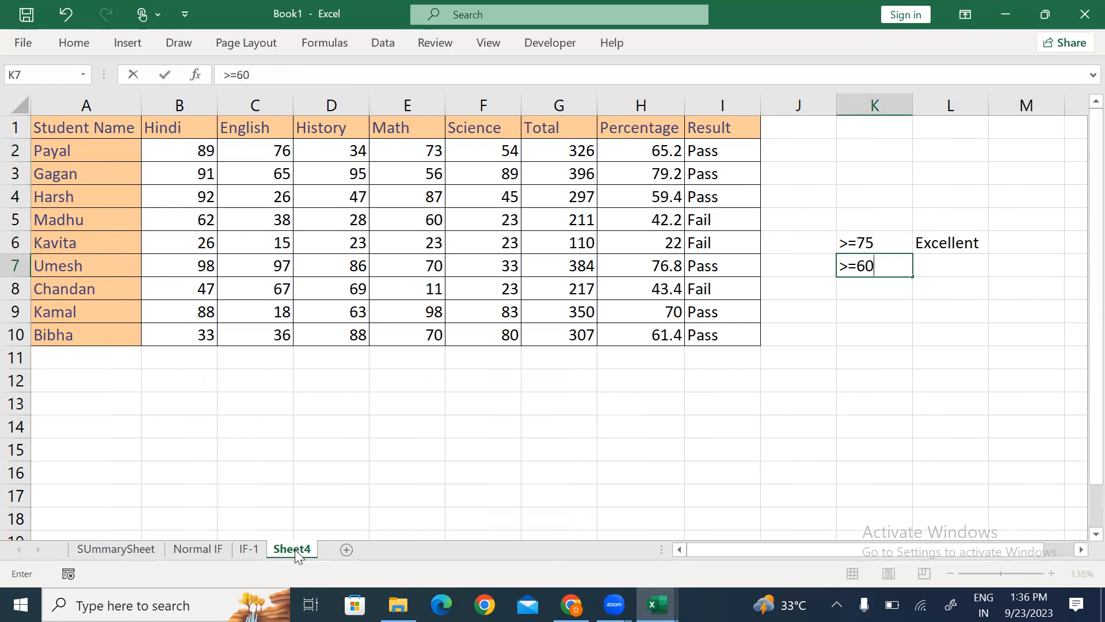
pyautogui.press('Tab')
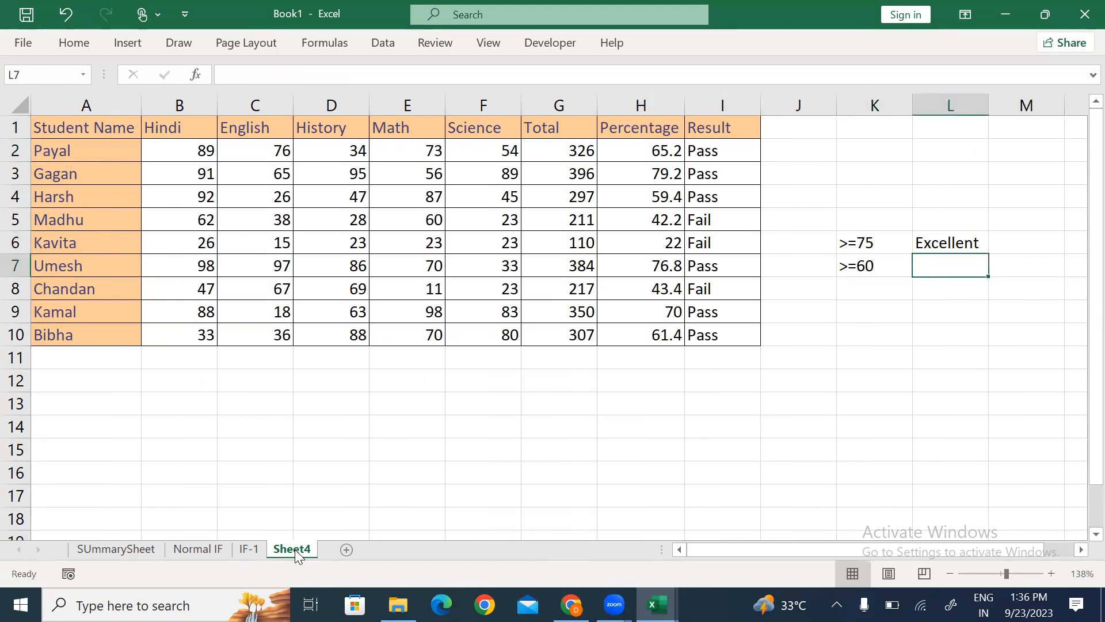
pyautogui.write('Very Good')
pyautogui.press('Return')
pyautogui.press('Up')
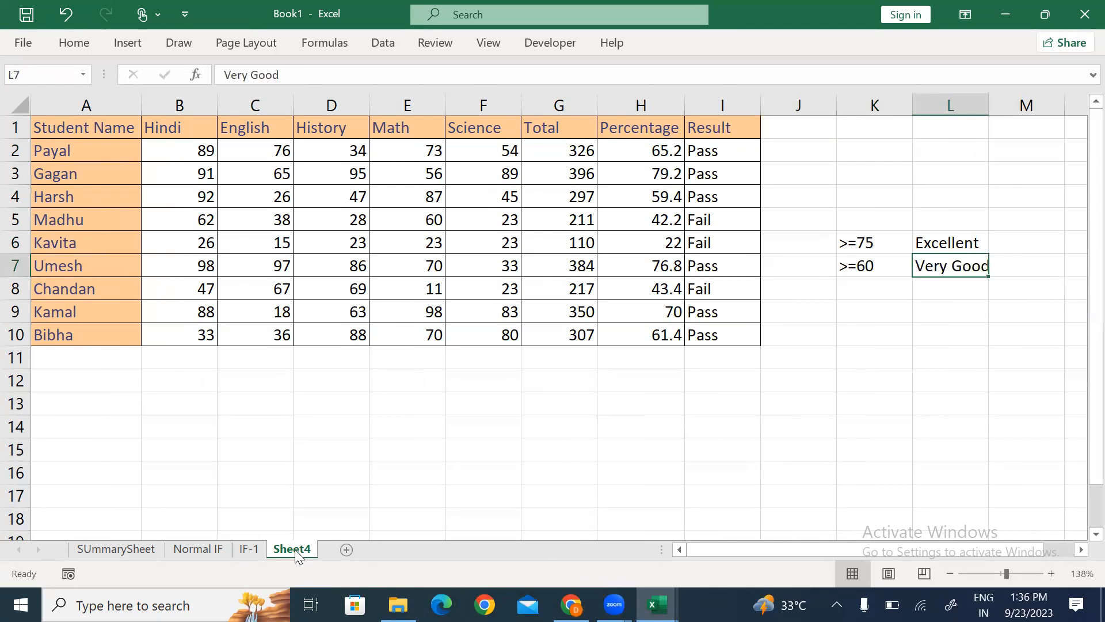
pyautogui.hotkey('alt', 'h')
pyautogui.press('o')
pyautogui.press('i')
pyautogui.press('Down')
pyautogui.press('Left')
# Step: Add the remaining grades: >=45 Good, >=33 Pass and <33 Fail in K8:L10
pyautogui.write('>=')
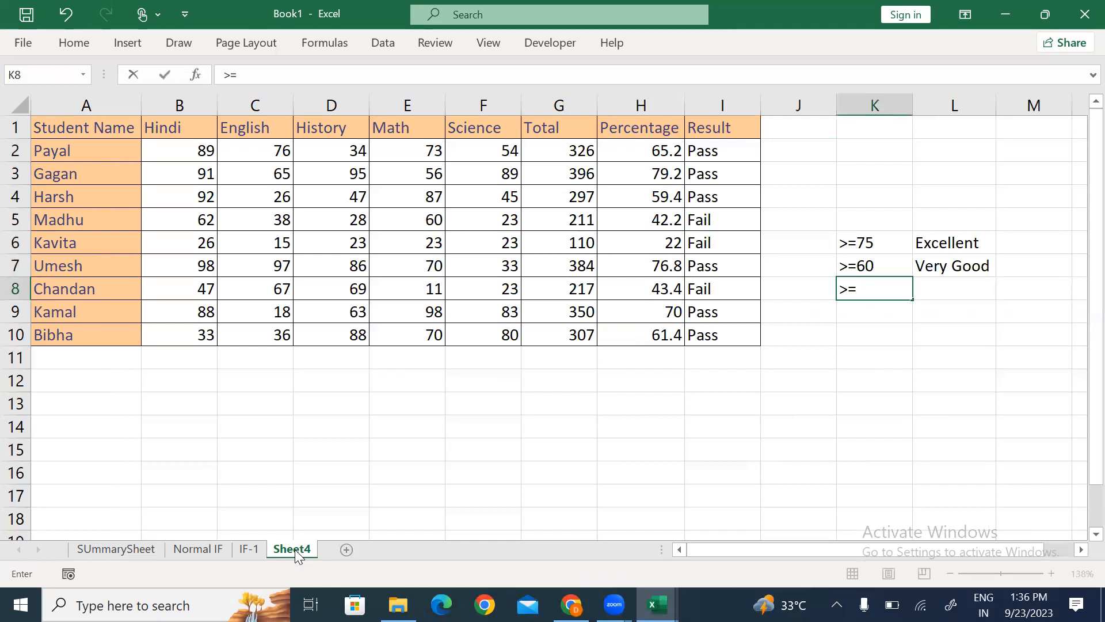
pyautogui.write('45')
pyautogui.press('Tab')
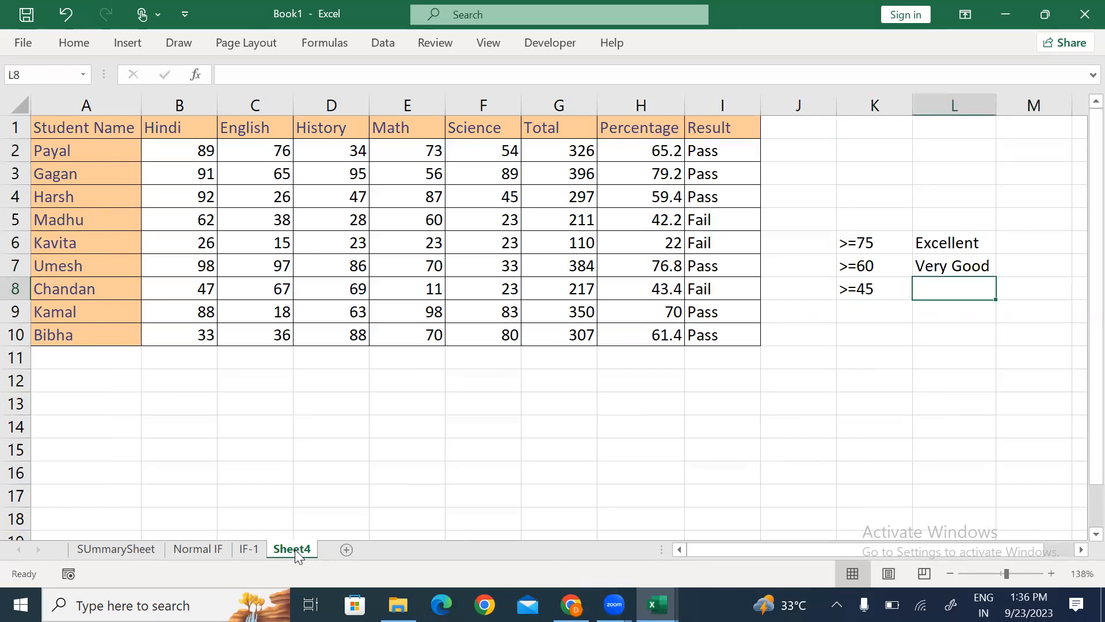
pyautogui.write('Good')
pyautogui.press('Return')
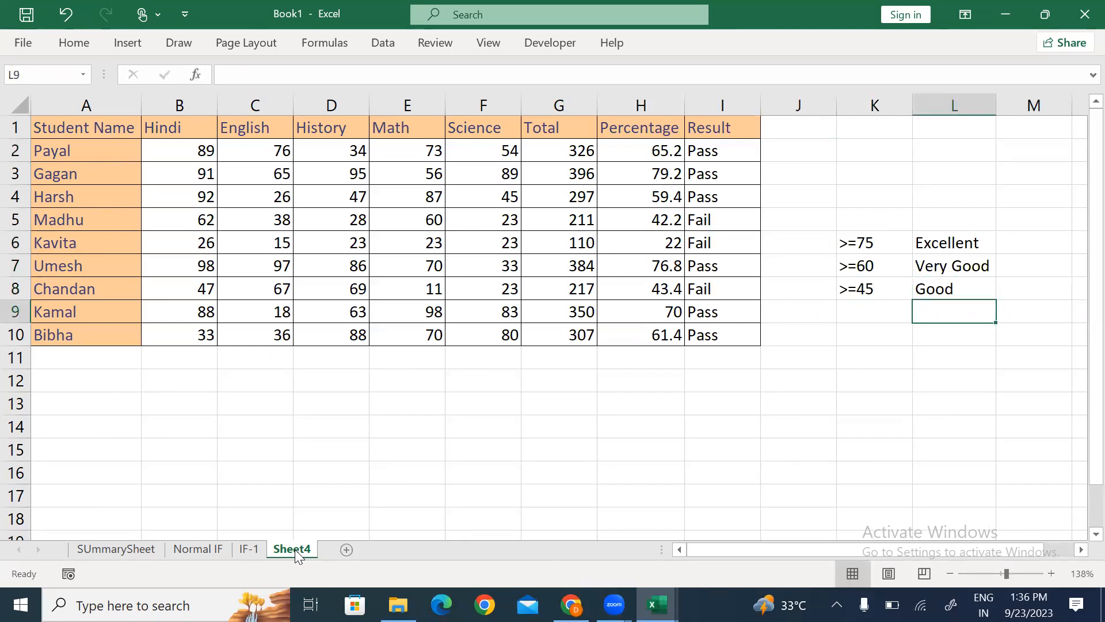
pyautogui.press('Left')
pyautogui.write('>=333')
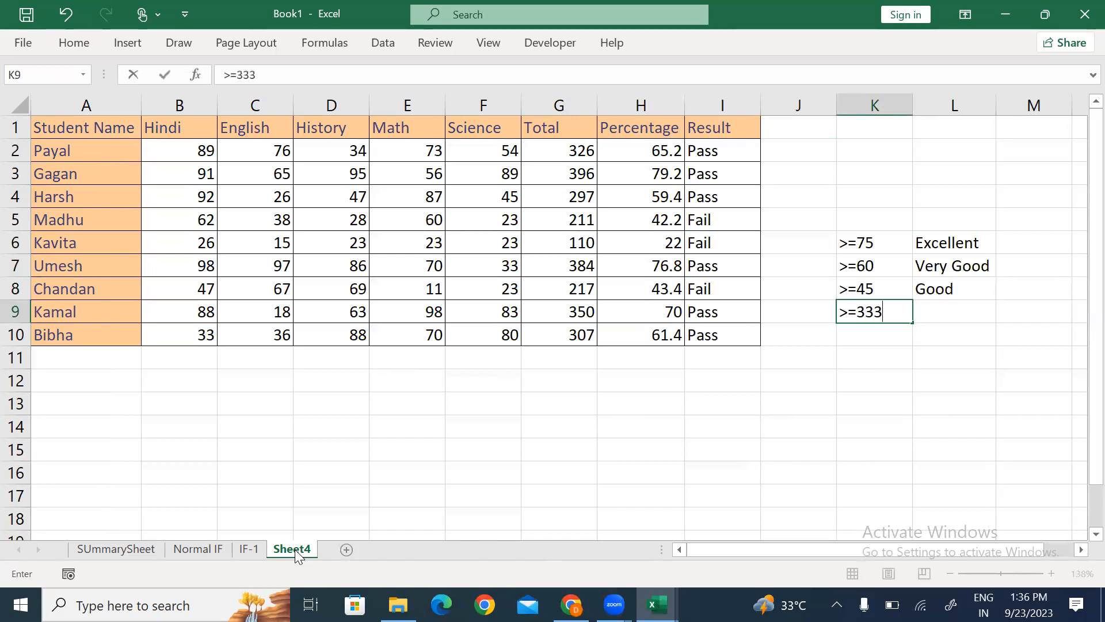
pyautogui.press('BackSpace')
pyautogui.press('Tab')
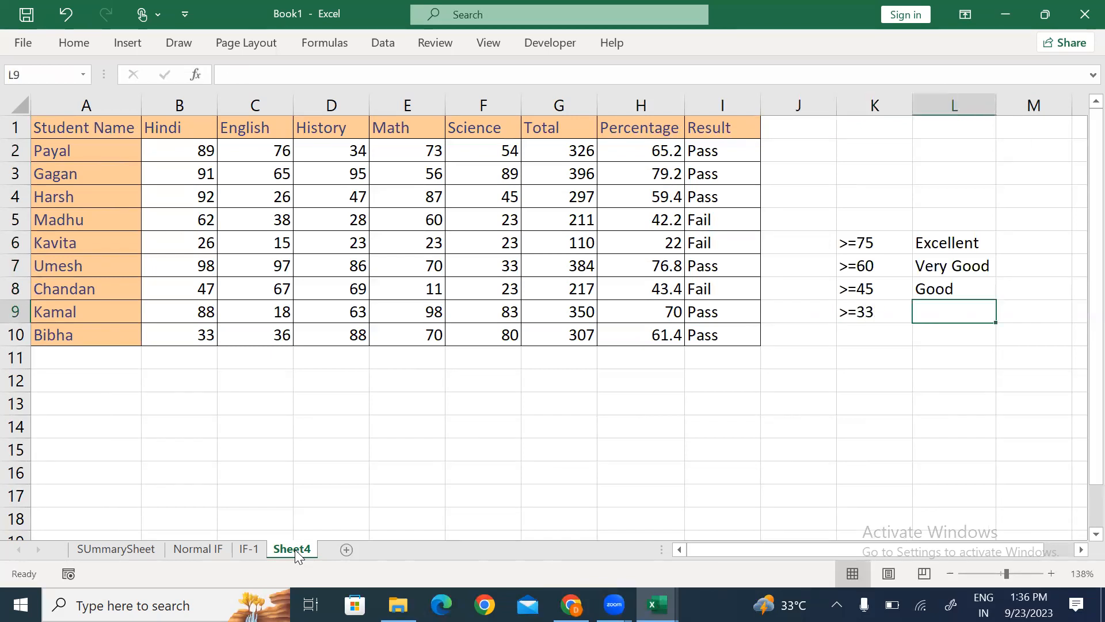
pyautogui.write('Pass')
pyautogui.press('Return')
pyautogui.press('Left')
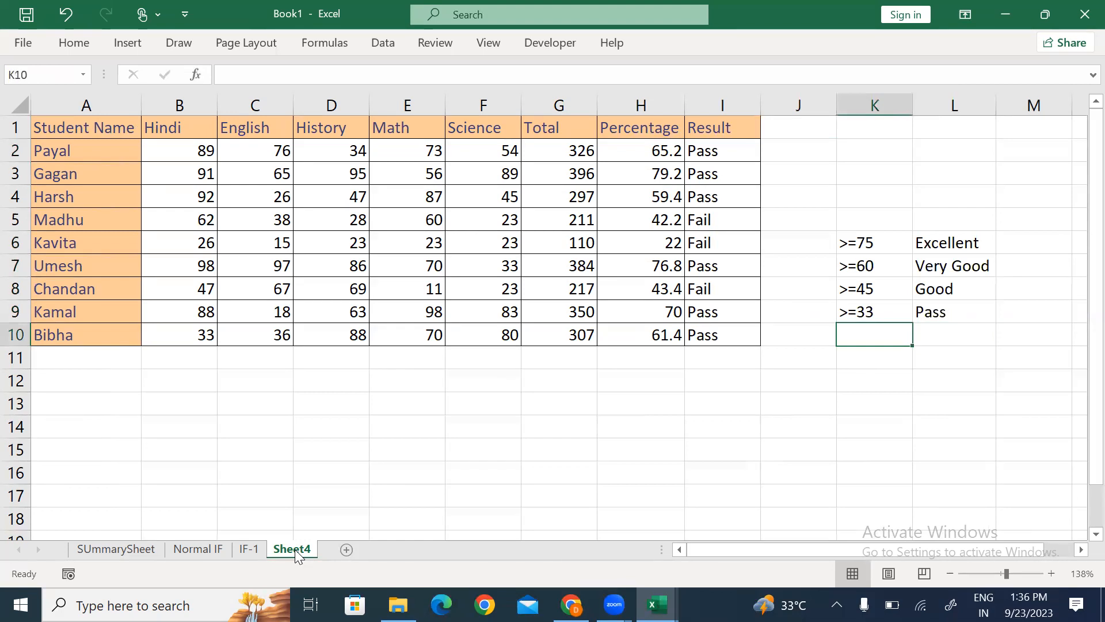
pyautogui.write('<33')
pyautogui.press('Tab')
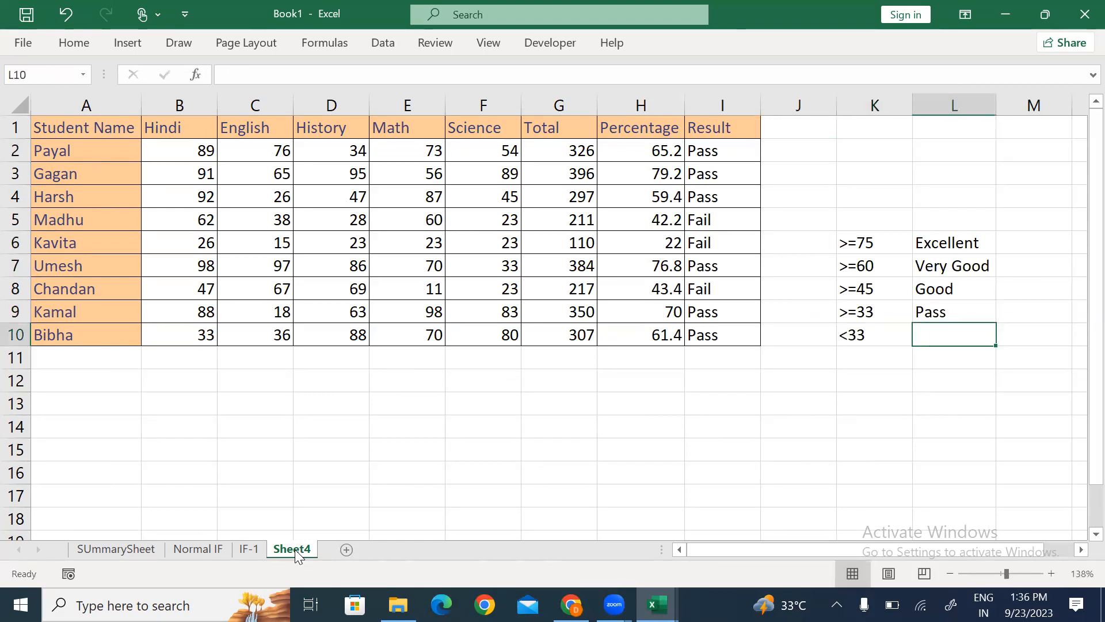
pyautogui.write('Fail')
pyautogui.press('Return')
# Step: Apply All Borders to the K6:L10 grade table, then select the Result cells
pyautogui.press('Up')
pyautogui.press('Up')
pyautogui.press('Up')
pyautogui.press('Up')
pyautogui.press('Up')
pyautogui.press('Left')
pyautogui.hotkey('ctrl', 'a')
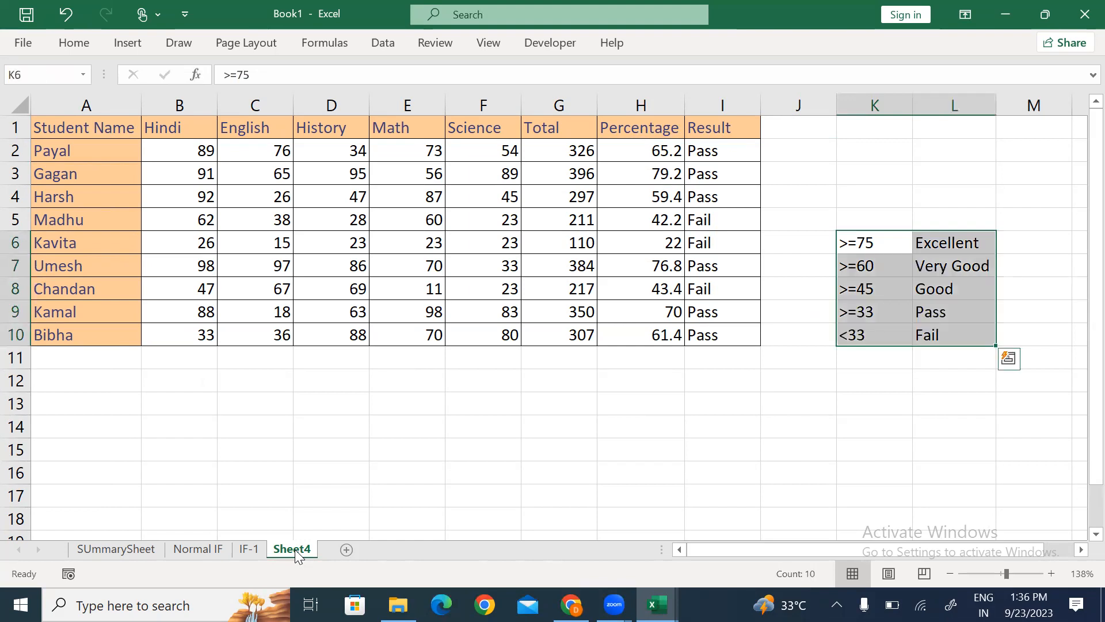
pyautogui.press('Down')
pyautogui.press('Down')
pyautogui.press('Down')
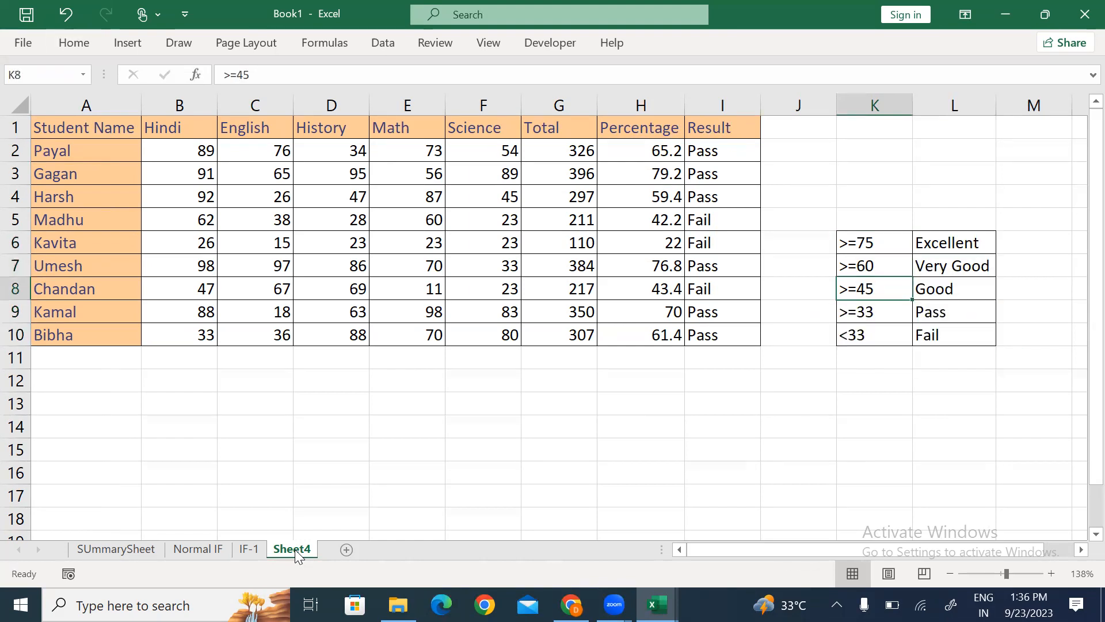
pyautogui.press('Up')
pyautogui.press('Up')
pyautogui.press('Up')
pyautogui.press('Up')
pyautogui.press('Up')
pyautogui.press('Up')
pyautogui.press('Left')
pyautogui.press('Left')
pyautogui.press('Up')
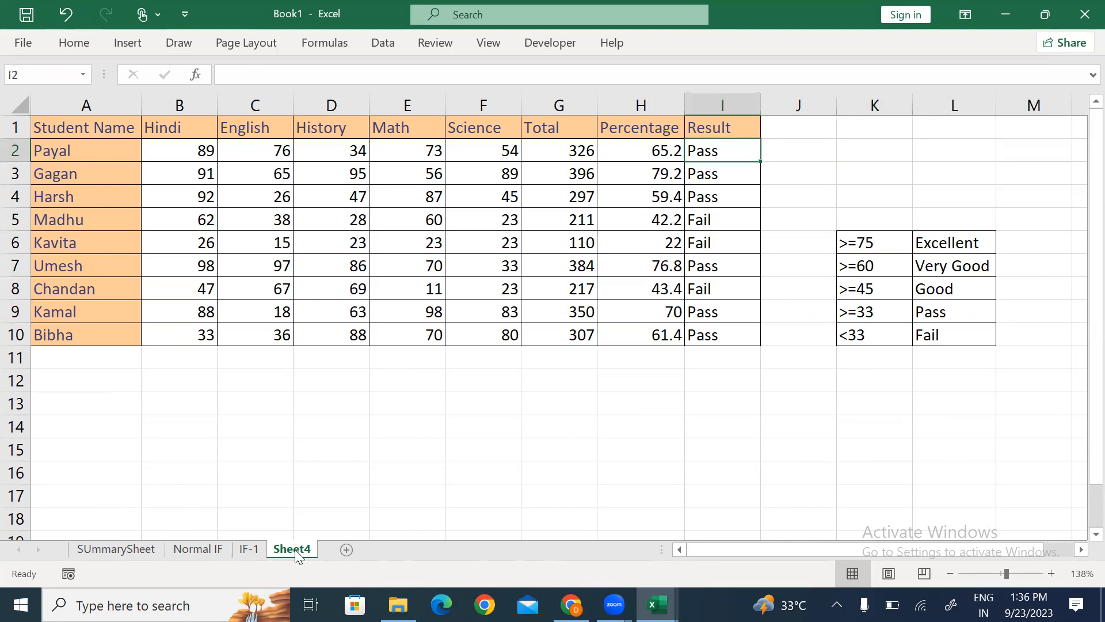
pyautogui.hotkey('ctrl', 'shift', 'Down')
# Step: Clear the old results and begin I2 with =IF(H2>=75,"Excellent",
pyautogui.press('Delete')
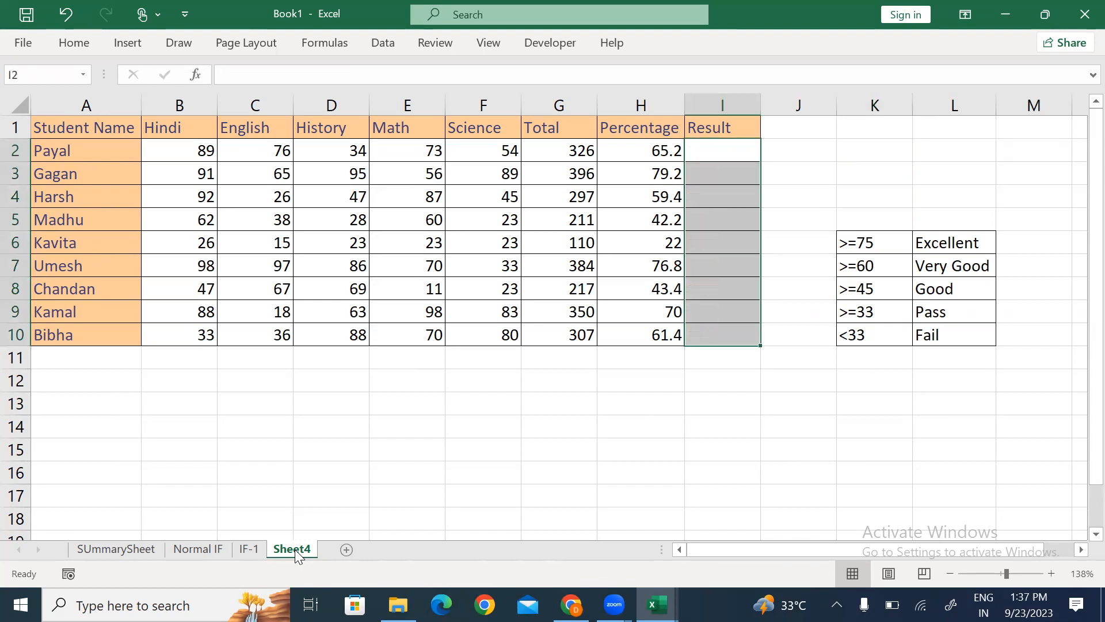
pyautogui.press('Up')
pyautogui.press('Down')
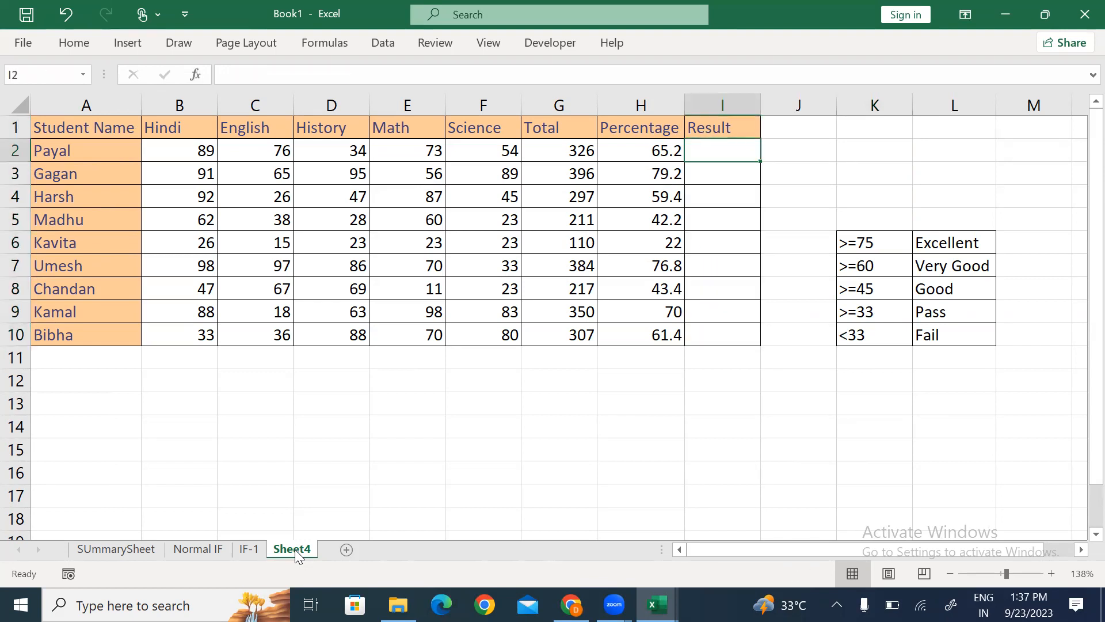
pyautogui.write('=')
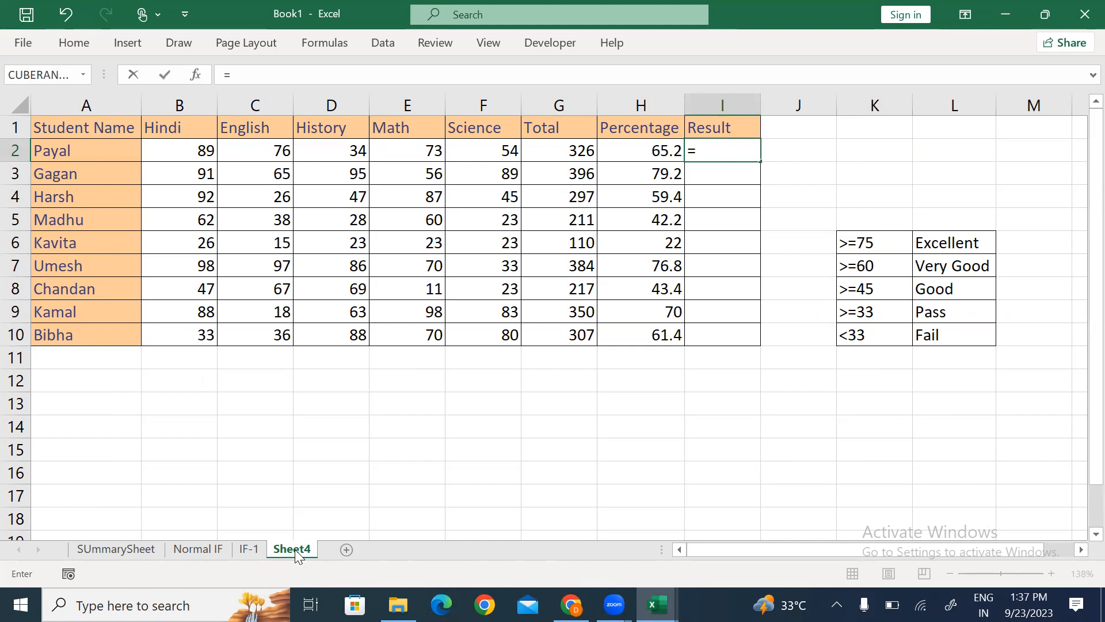
pyautogui.write('IF(')
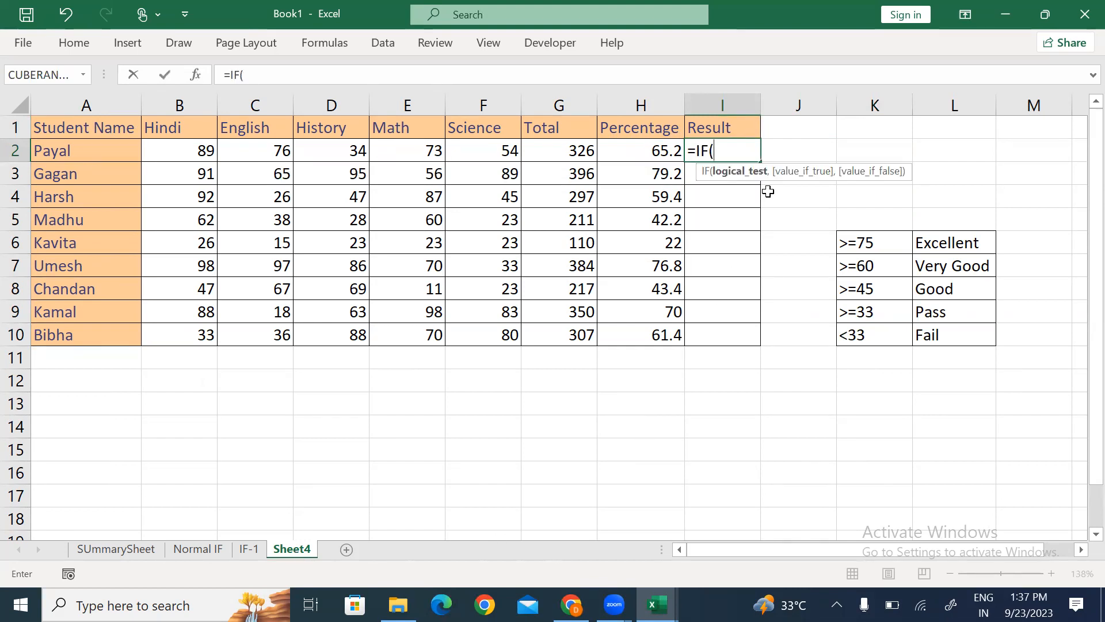
pyautogui.click(642, 154)
pyautogui.write('>=75')
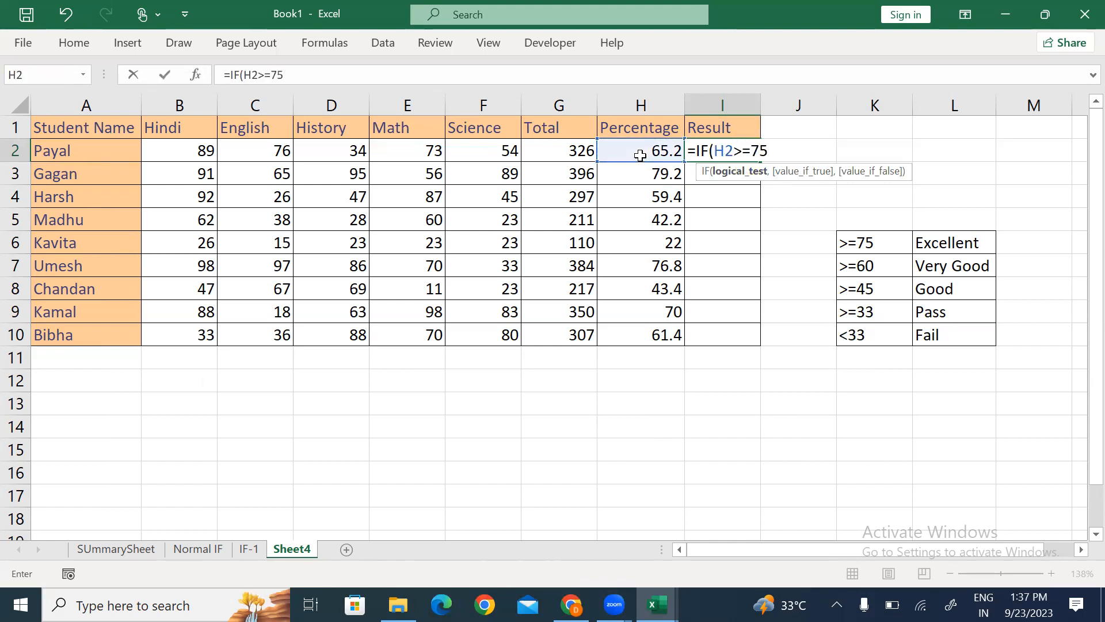
pyautogui.write(',')
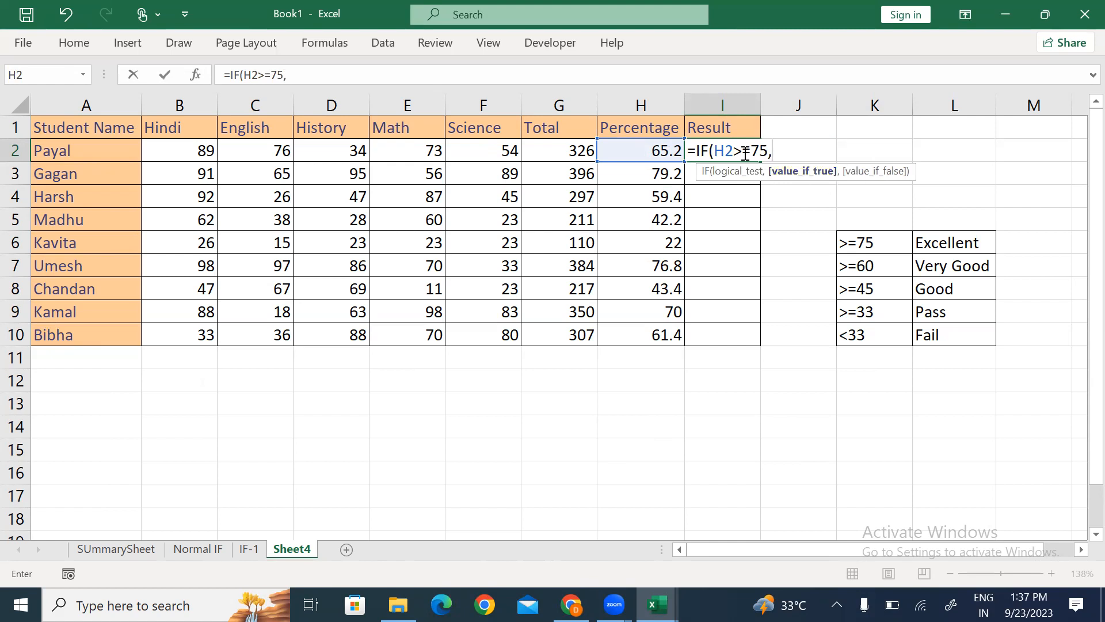
pyautogui.write('"Exer')
pyautogui.press('BackSpace')
pyautogui.write('cellent"')
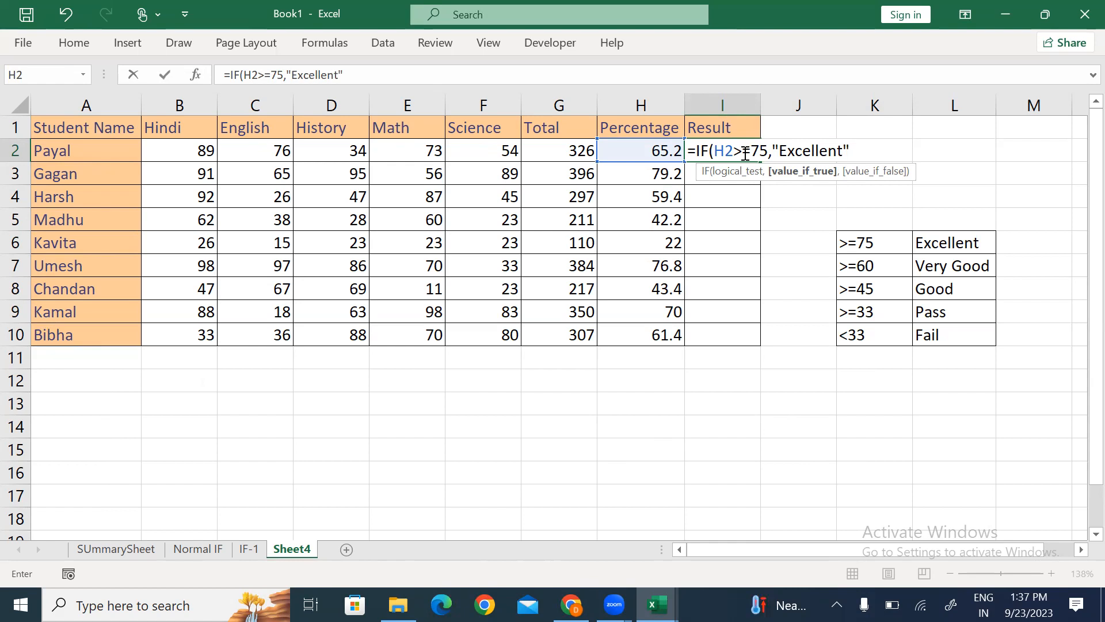
pyautogui.write(',')
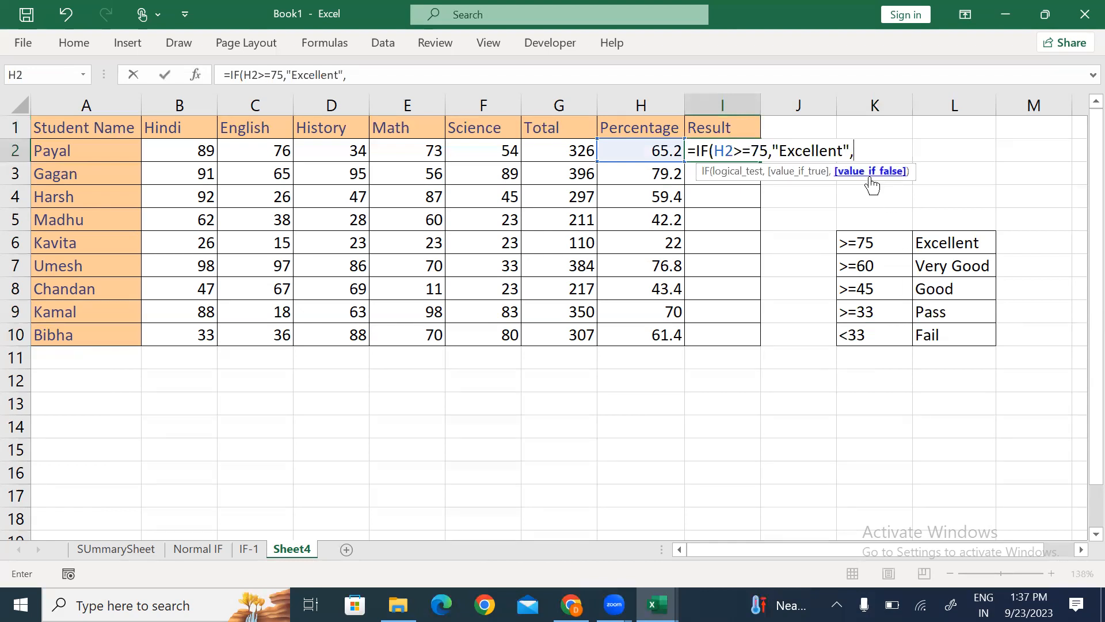
# Step: Add the nested >=60 Very Good, >=45 Good and >=33 Pass conditions on H2
pyautogui.write('IF(')
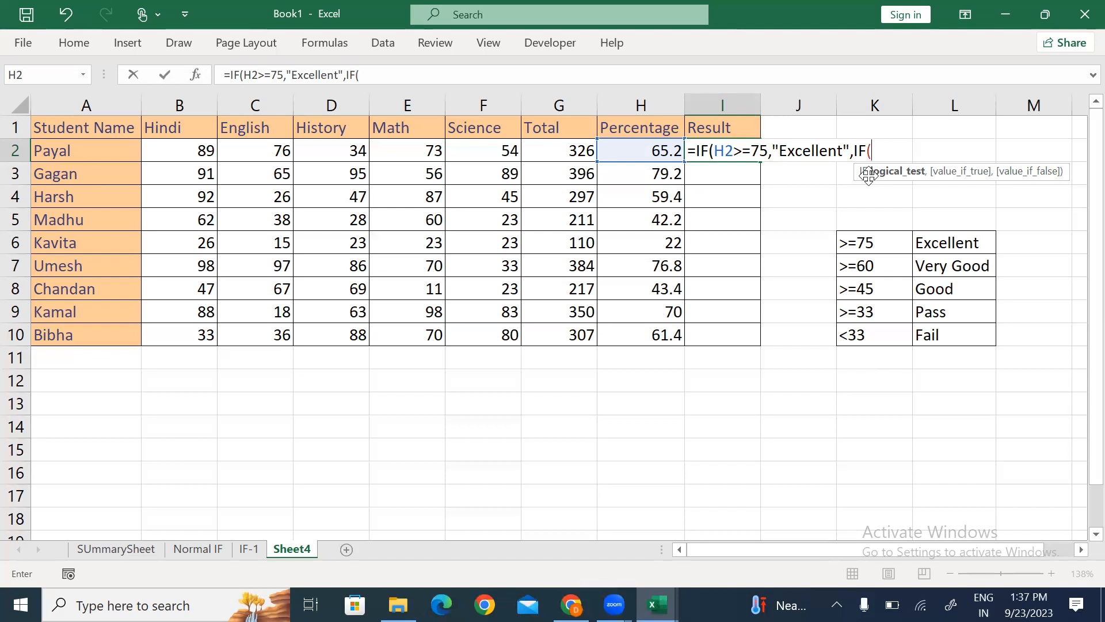
pyautogui.click(649, 149)
pyautogui.write('>=60,"Very Good')
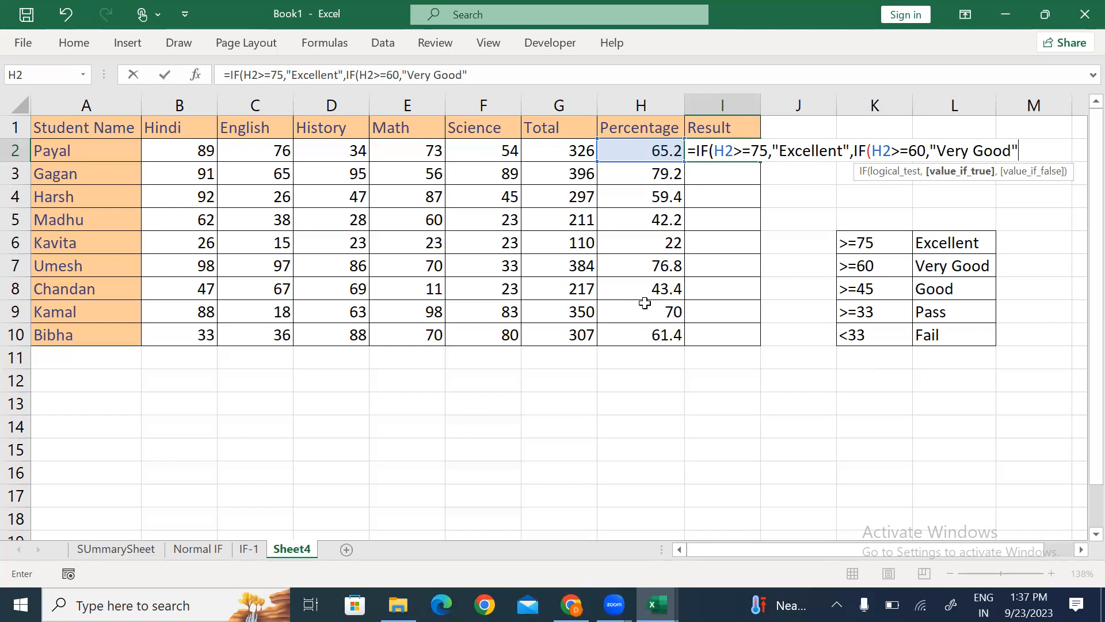
pyautogui.write(',')
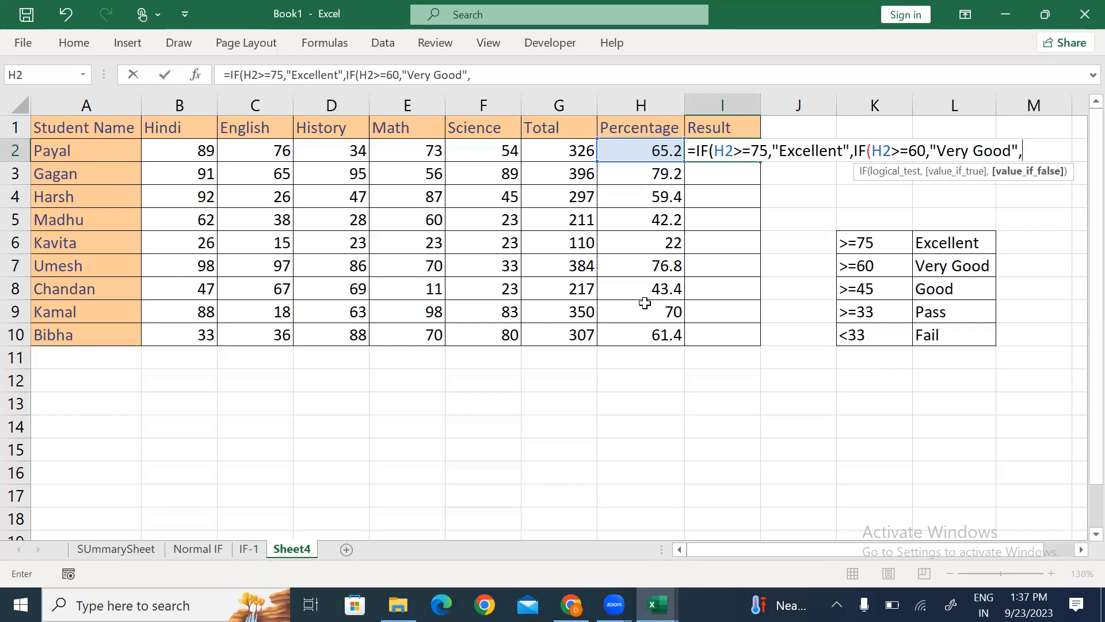
pyautogui.click(633, 151)
pyautogui.write('>=45,"Goof')
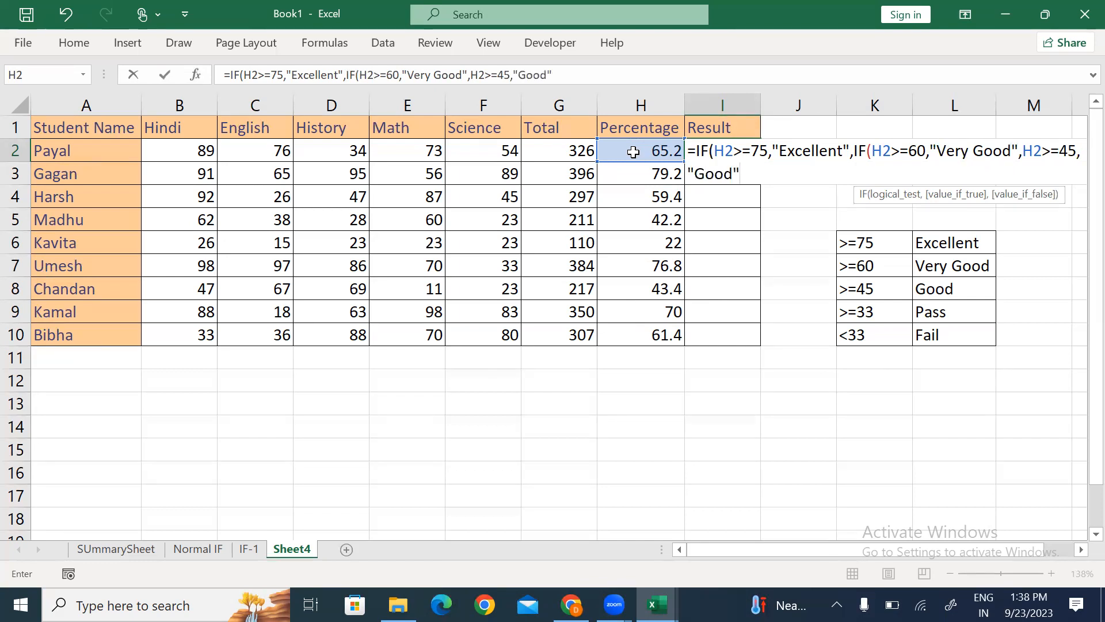
pyautogui.write('",IF(')
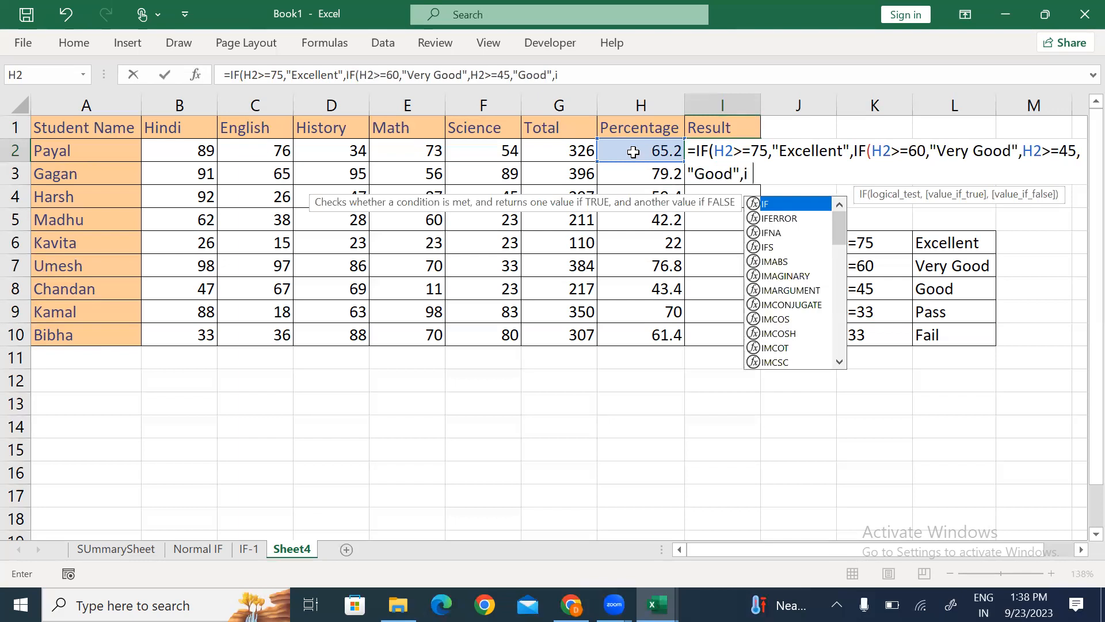
pyautogui.click(640, 151)
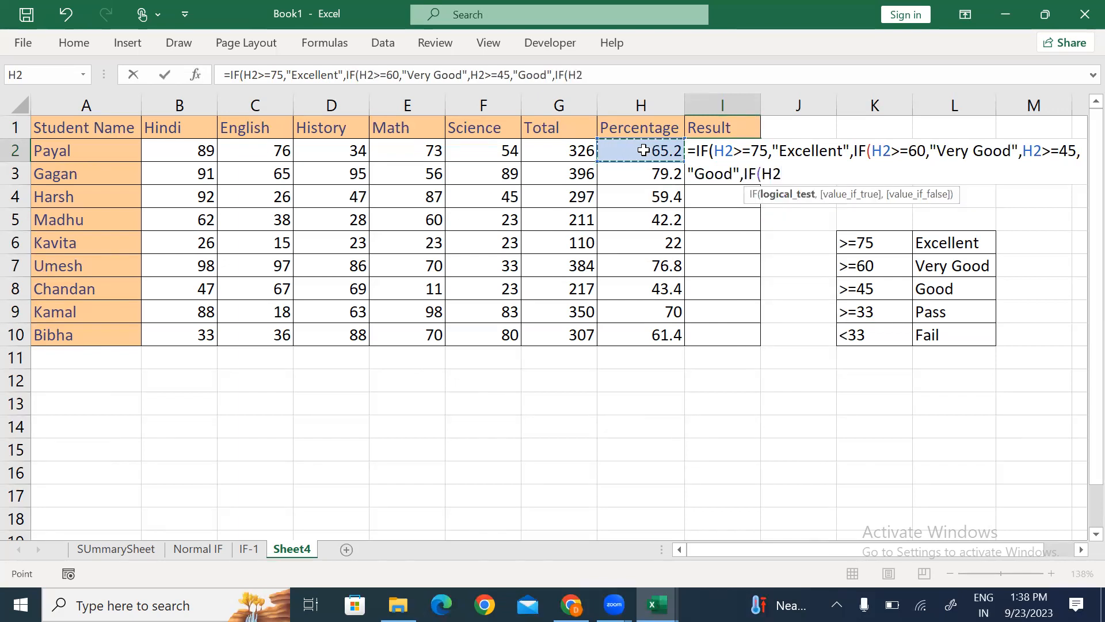
pyautogui.write('>=33,"Pass')
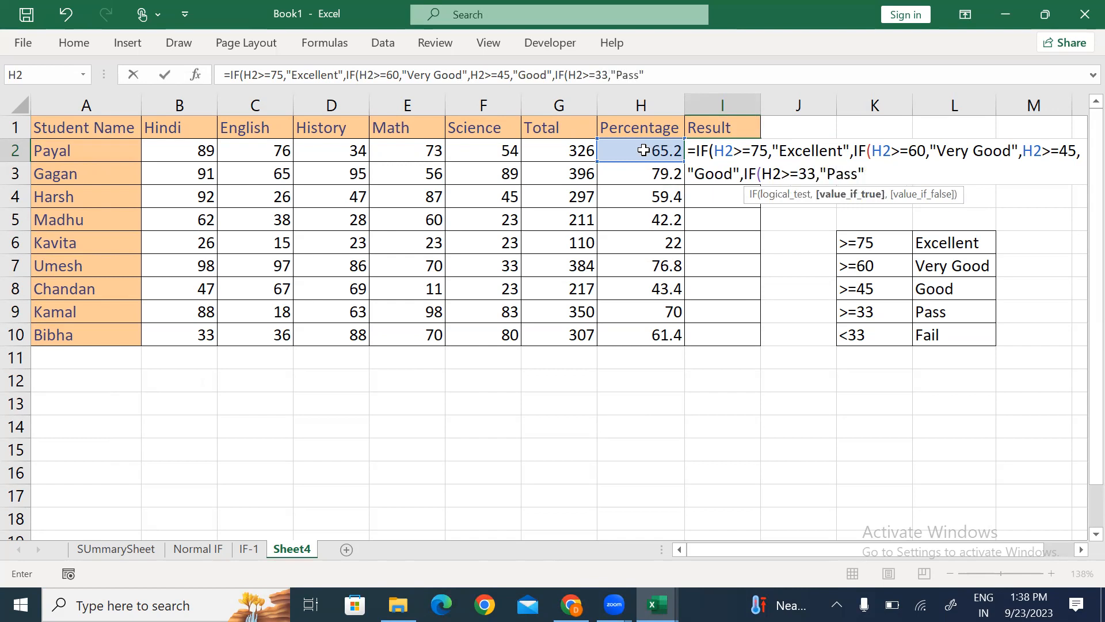
pyautogui.write('",')
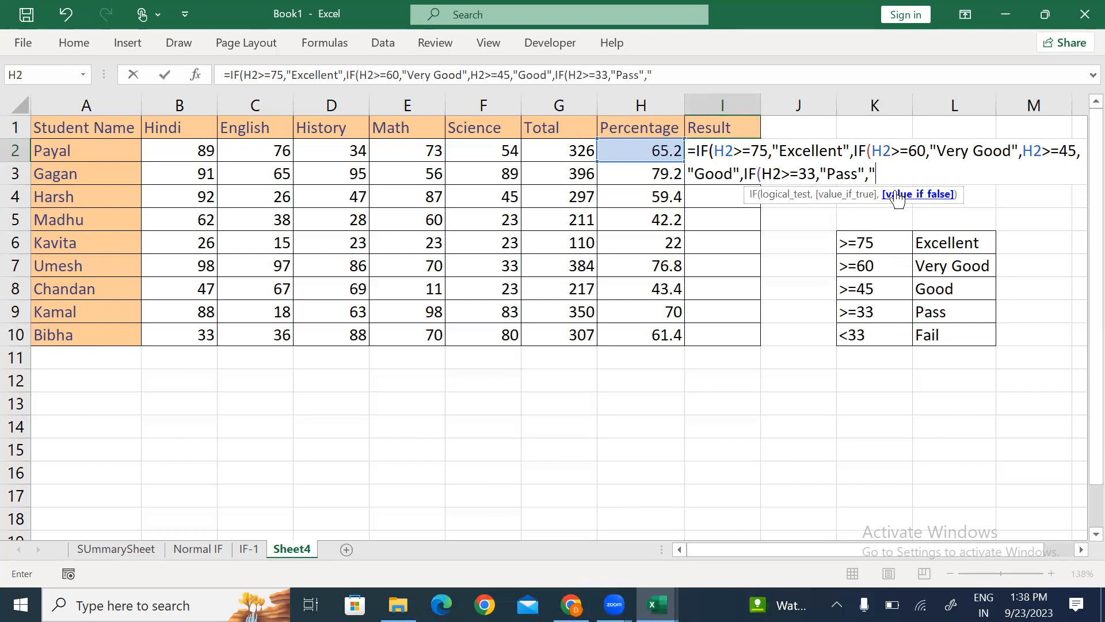
pyautogui.write('ail')
# Step: Insert a missing IF into the formula and add the closing parentheses
pyautogui.click(702, 151)
pyautogui.moveTo(859, 152); pyautogui.dragTo(866, 153)
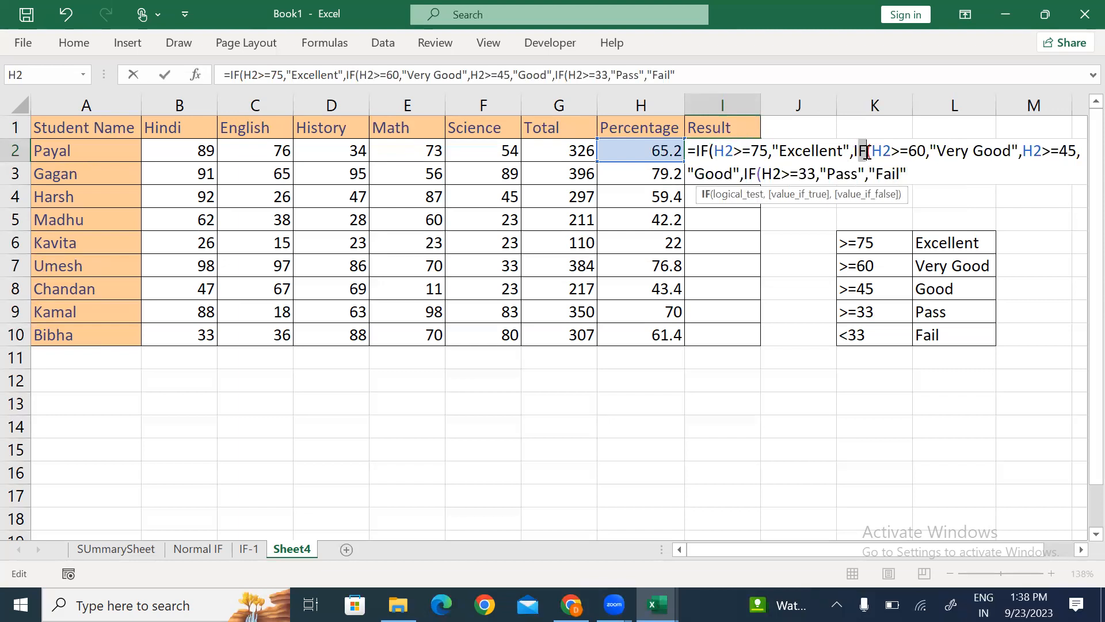
pyautogui.click(1024, 152)
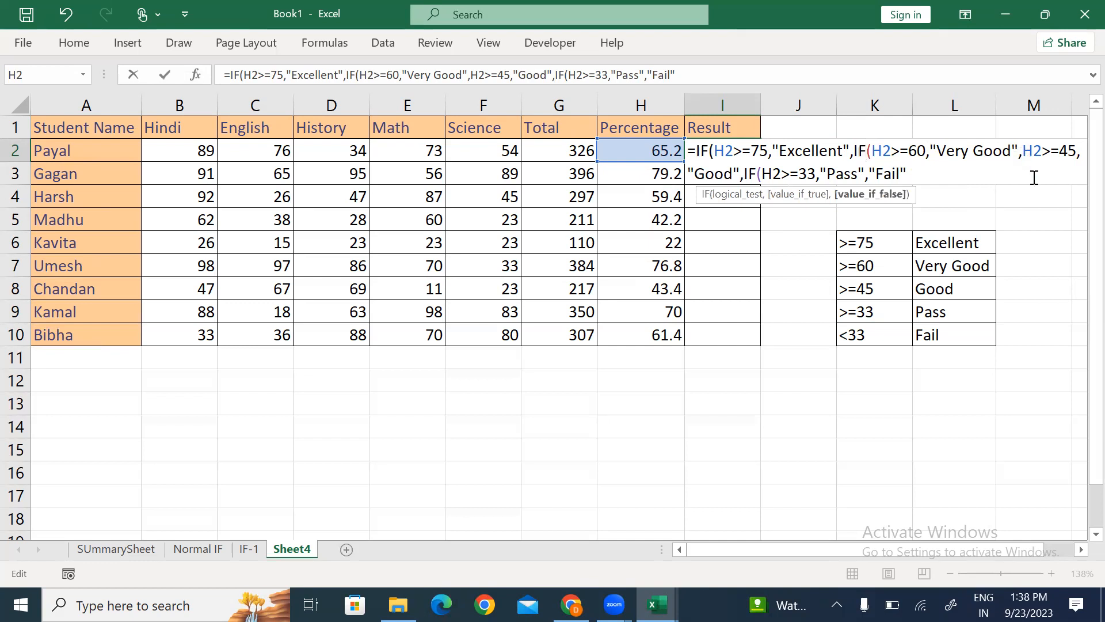
pyautogui.write('IF(')
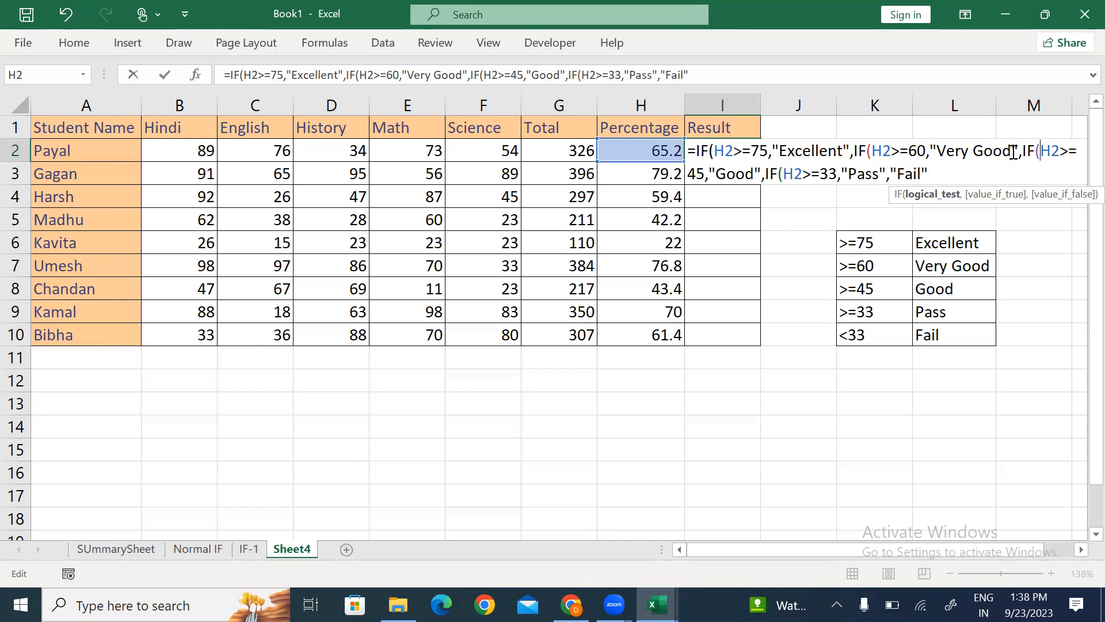
pyautogui.moveTo(765, 174); pyautogui.dragTo(782, 174)
pyautogui.click(943, 171)
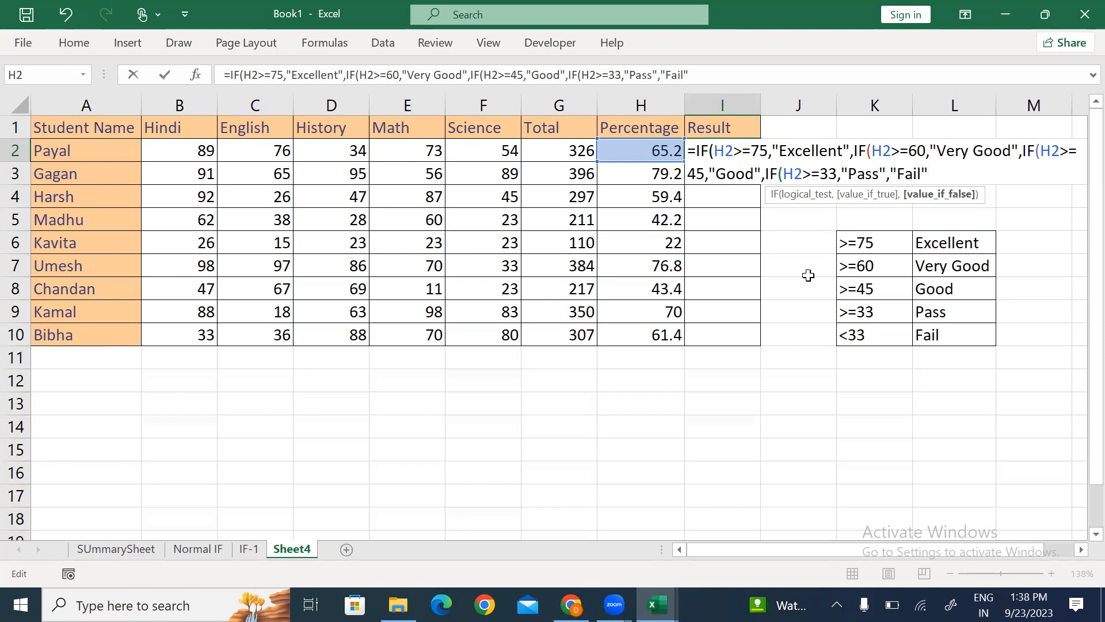
pyautogui.write(')')
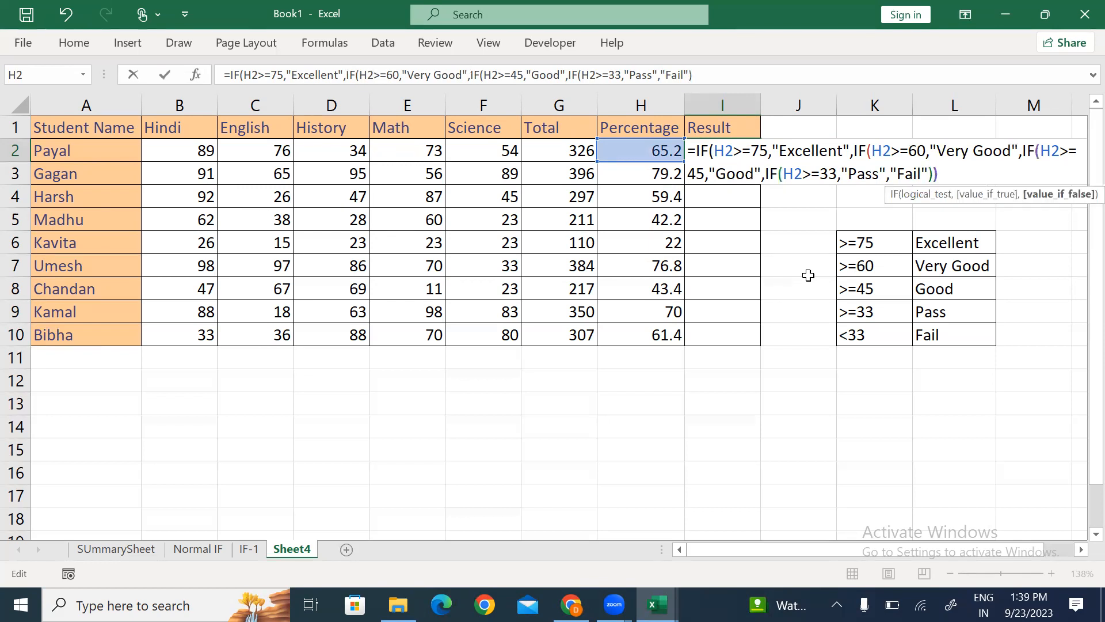
pyautogui.write('))')
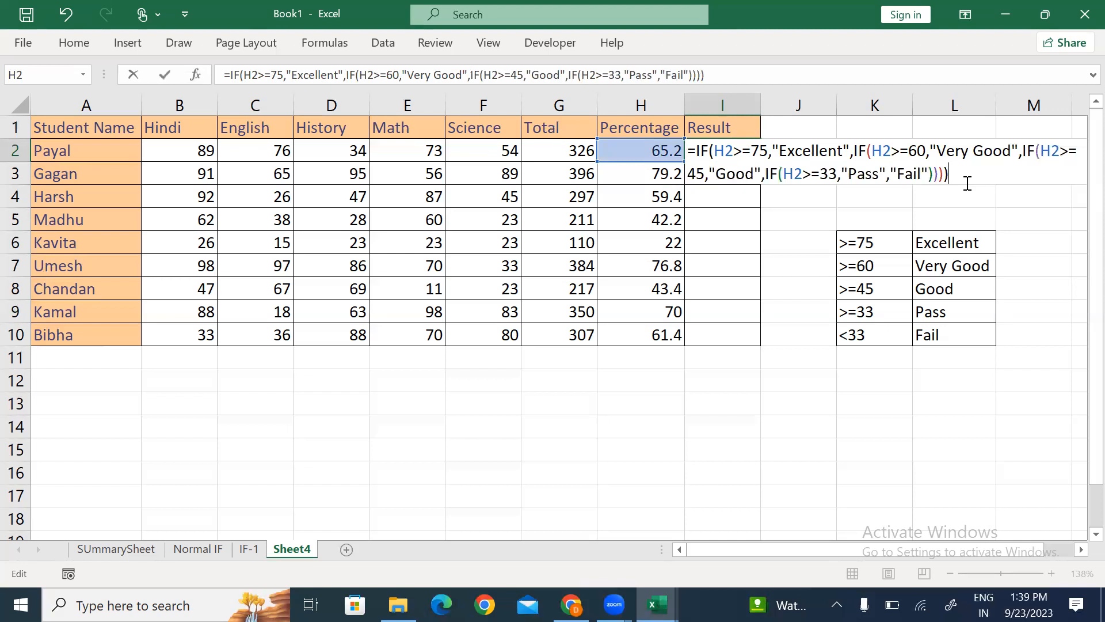
pyautogui.press('Return')
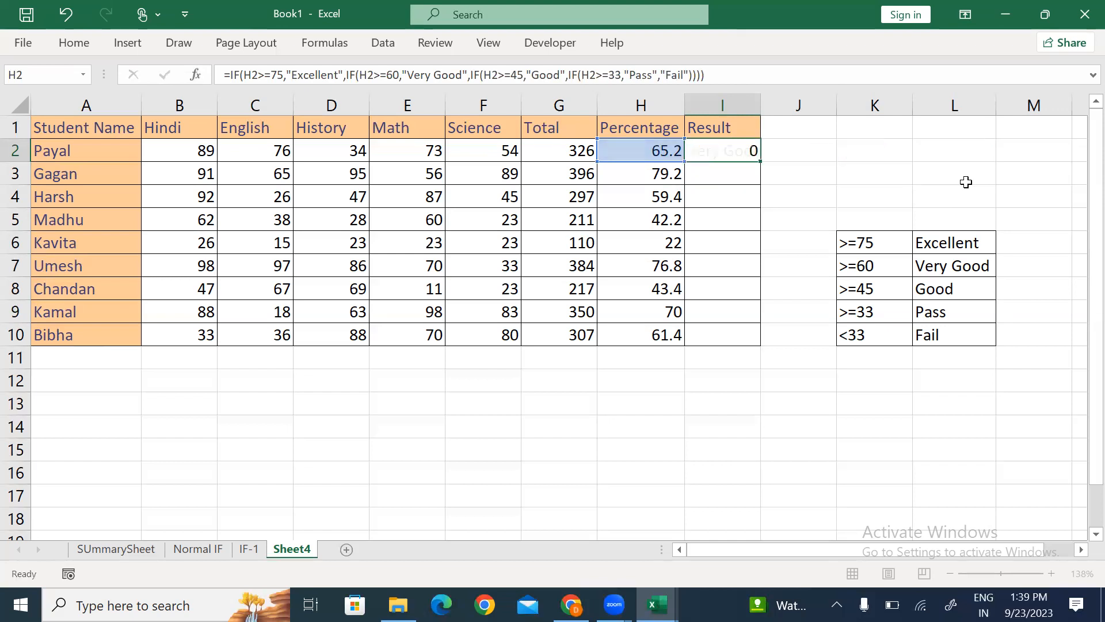
pyautogui.press('Up')
pyautogui.hotkey('shift', 'Down')
pyautogui.hotkey('shift', 'Down')
pyautogui.hotkey('shift', 'Down')
pyautogui.hotkey('shift', 'Down')
pyautogui.hotkey('shift', 'Down')
pyautogui.hotkey('shift', 'Down')
pyautogui.hotkey('shift', 'Down')
pyautogui.hotkey('shift', 'Down')
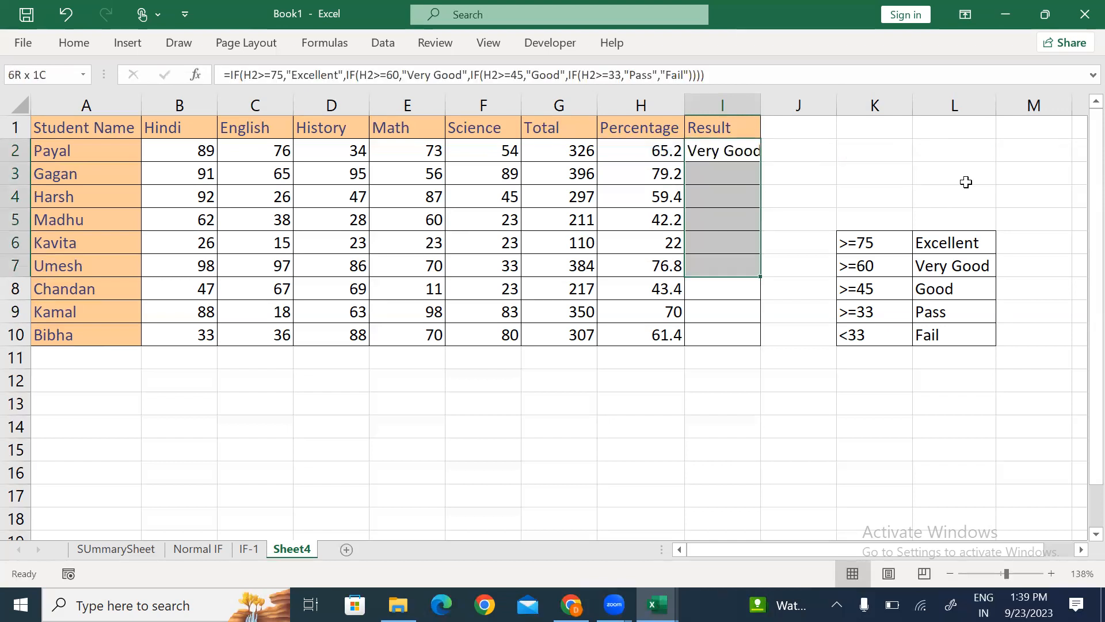
pyautogui.hotkey('ctrl', 'd')
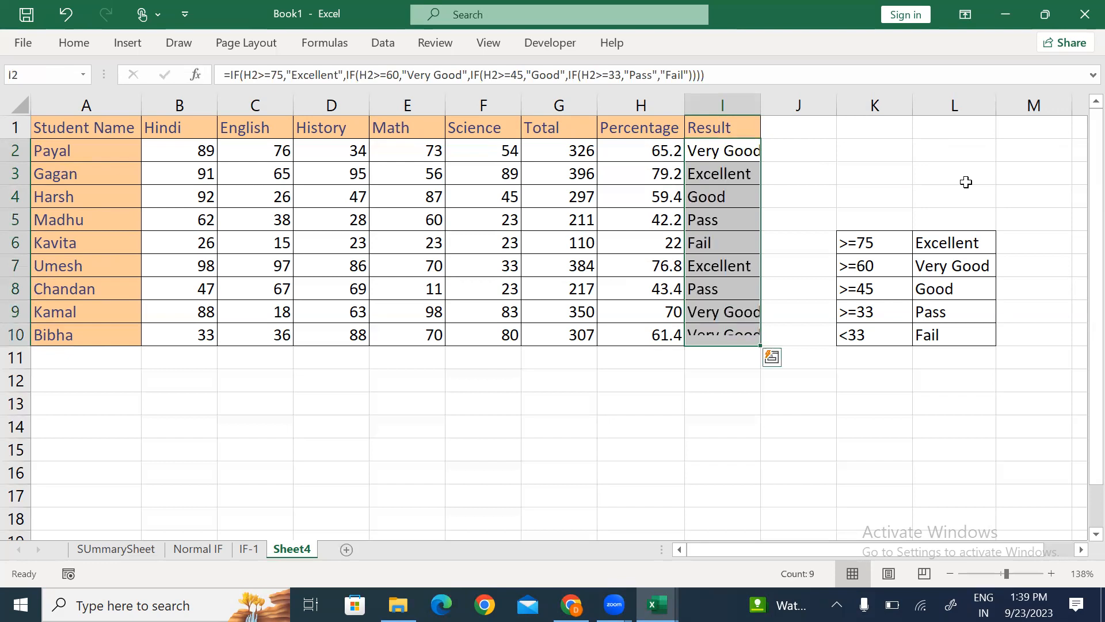
pyautogui.hotkey('alt', 'h')
pyautogui.press('o')
pyautogui.press('i')
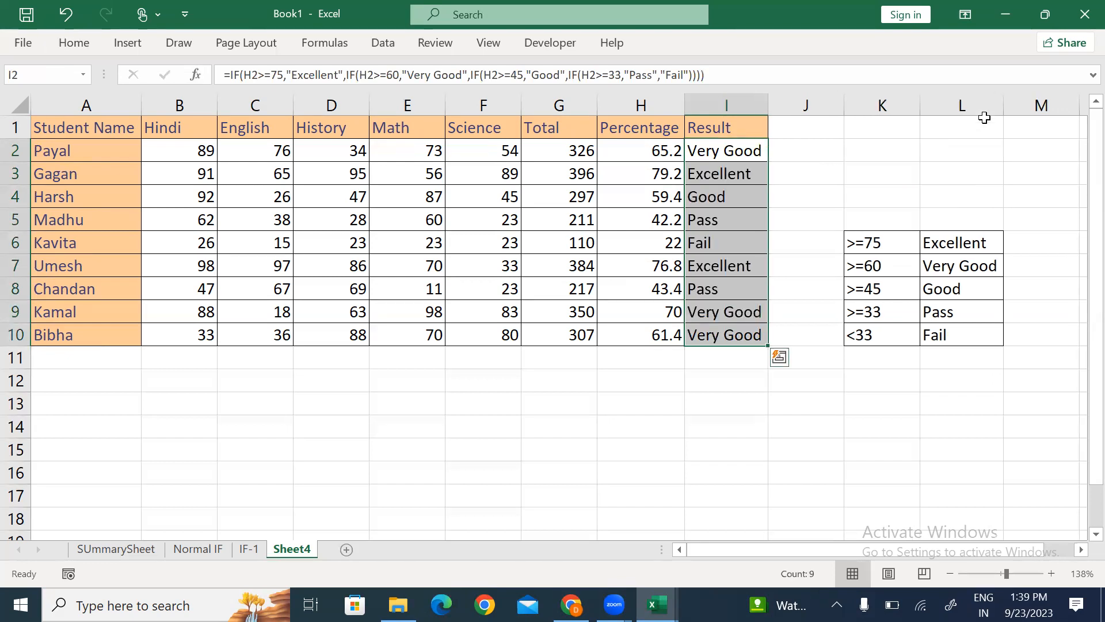
pyautogui.click(747, 225)
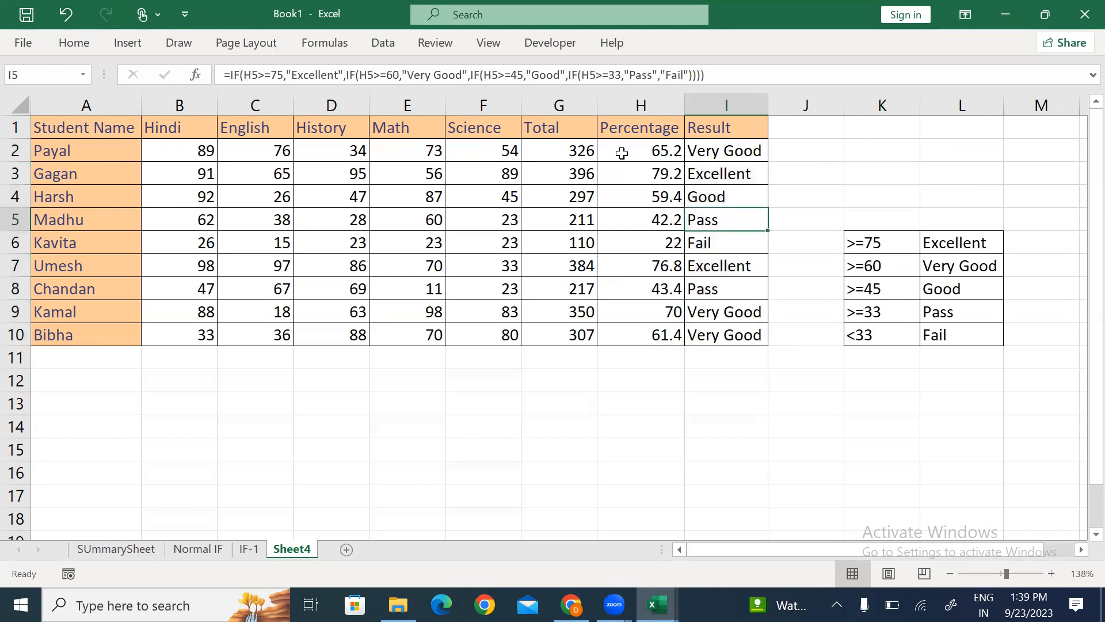
pyautogui.moveTo(624, 153); pyautogui.dragTo(726, 153)
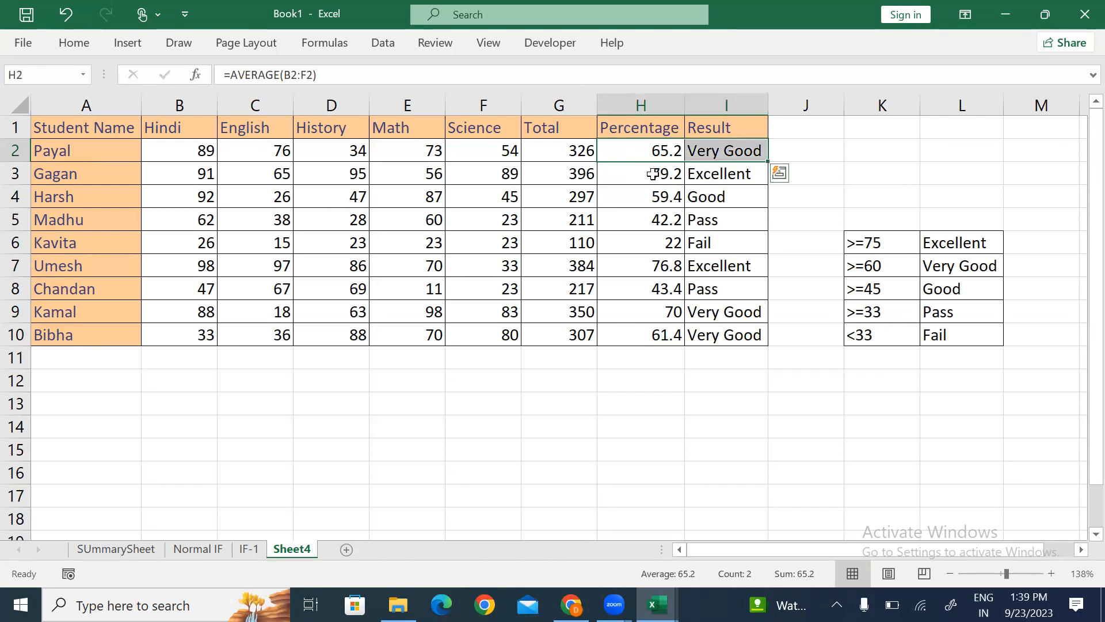
pyautogui.moveTo(653, 173); pyautogui.dragTo(727, 174)
pyautogui.moveTo(634, 200); pyautogui.dragTo(738, 198)
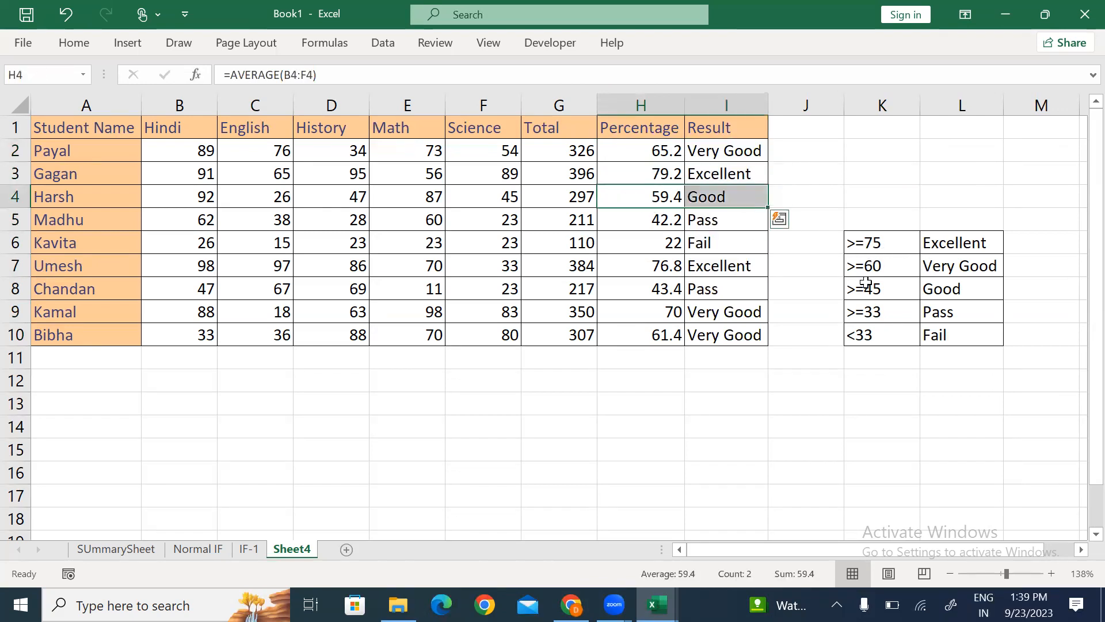
pyautogui.click(935, 291)
pyautogui.moveTo(630, 236); pyautogui.dragTo(740, 239)
pyautogui.moveTo(632, 267); pyautogui.dragTo(726, 283)
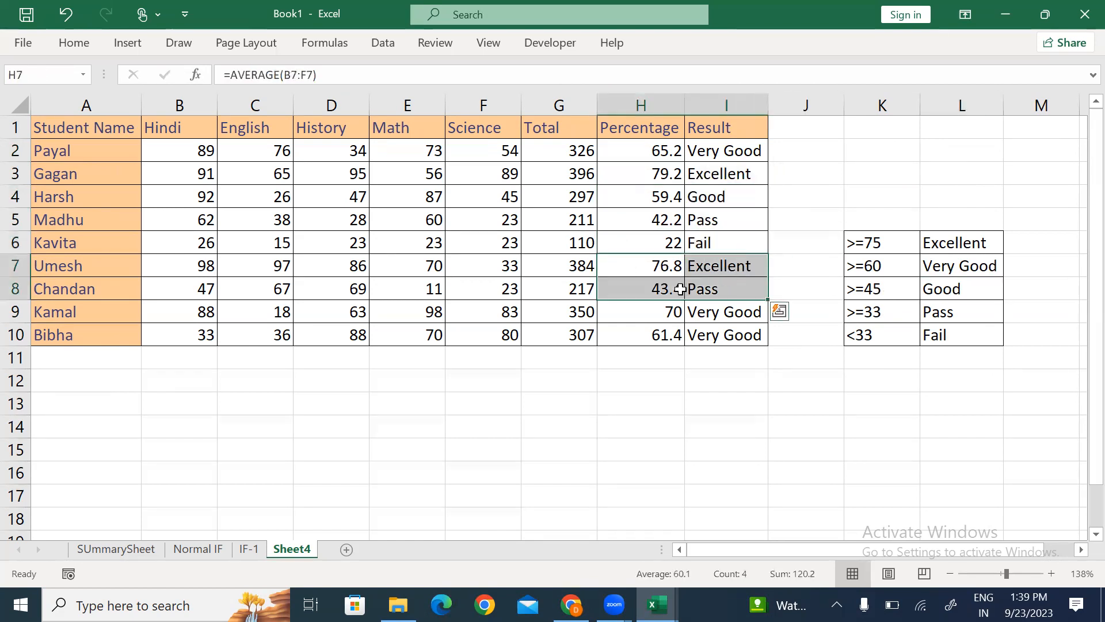
pyautogui.moveTo(643, 291); pyautogui.dragTo(739, 294)
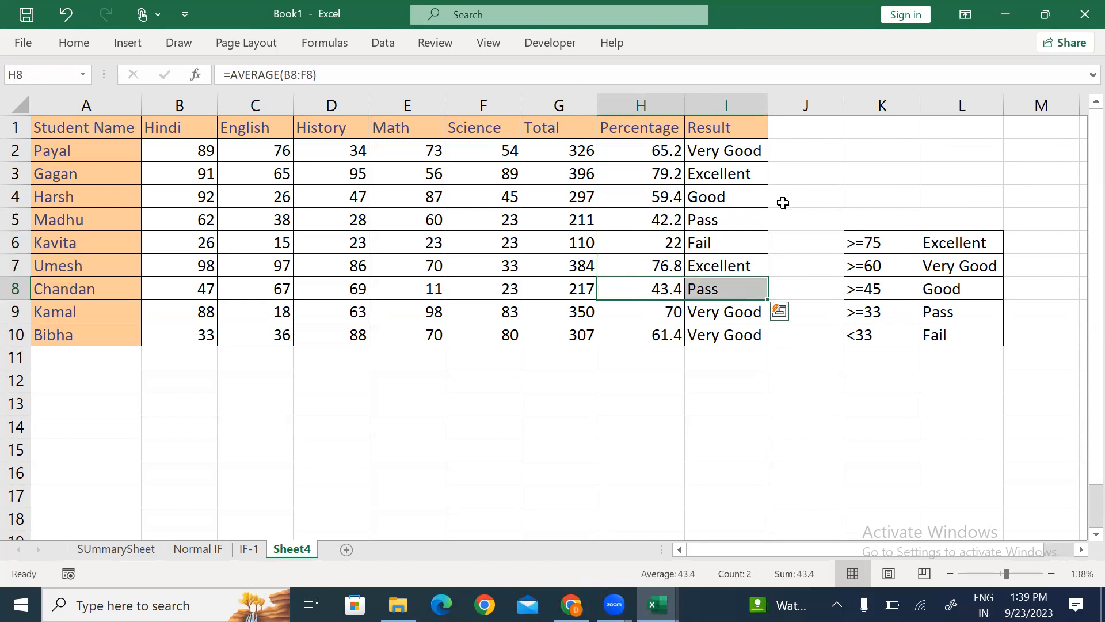
pyautogui.moveTo(851, 241); pyautogui.dragTo(948, 337)
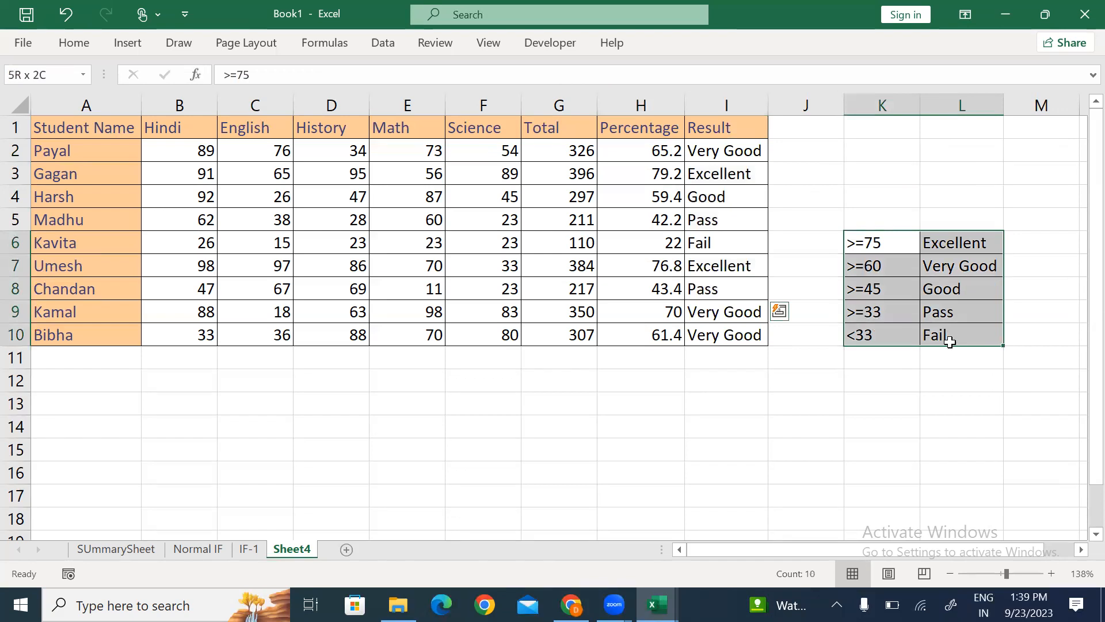
pyautogui.click(950, 340)
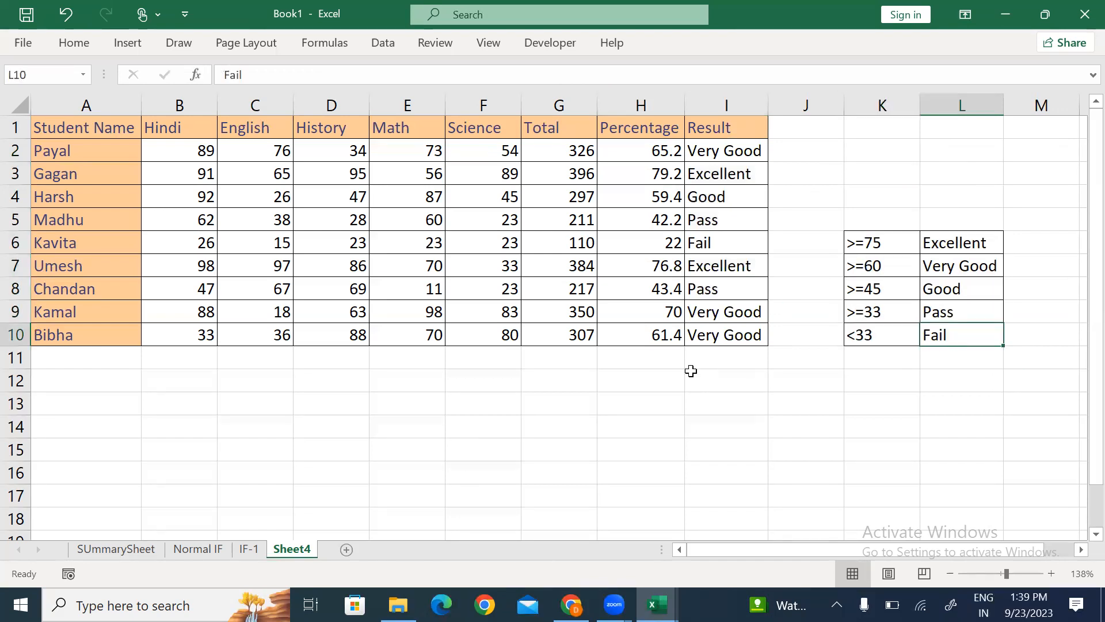
# Step: Rename Sheet4 to 'Nested IF' and check the nested IF formula in I2
pyautogui.hotkey('alt', 'h')
pyautogui.write('or')
pyautogui.write('Neste')
pyautogui.write('d IF')
pyautogui.press('Return')
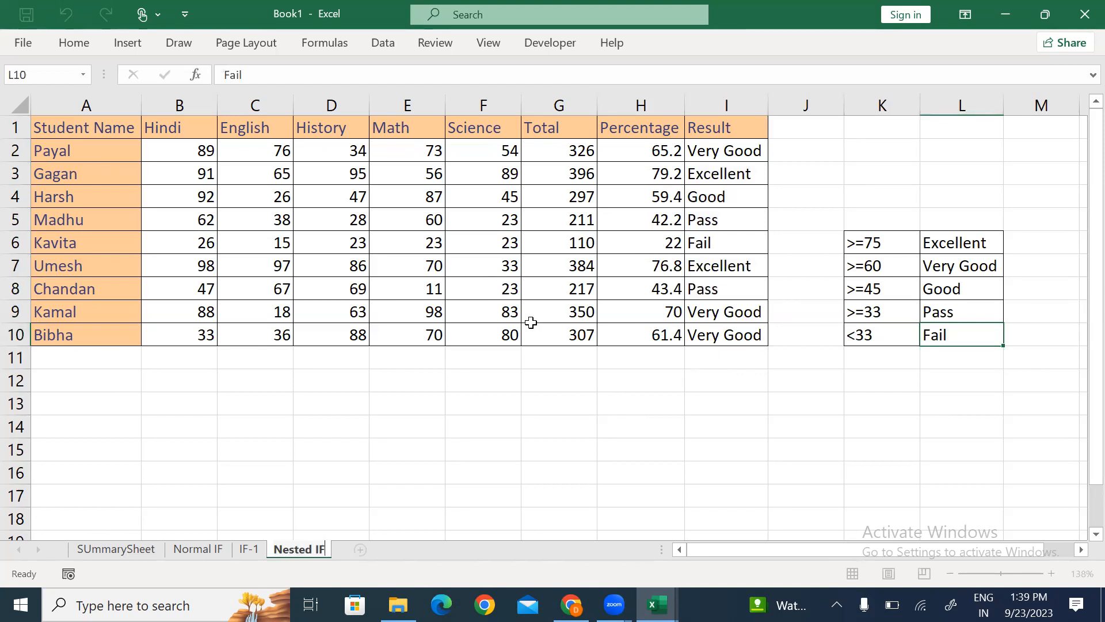
pyautogui.click(501, 311)
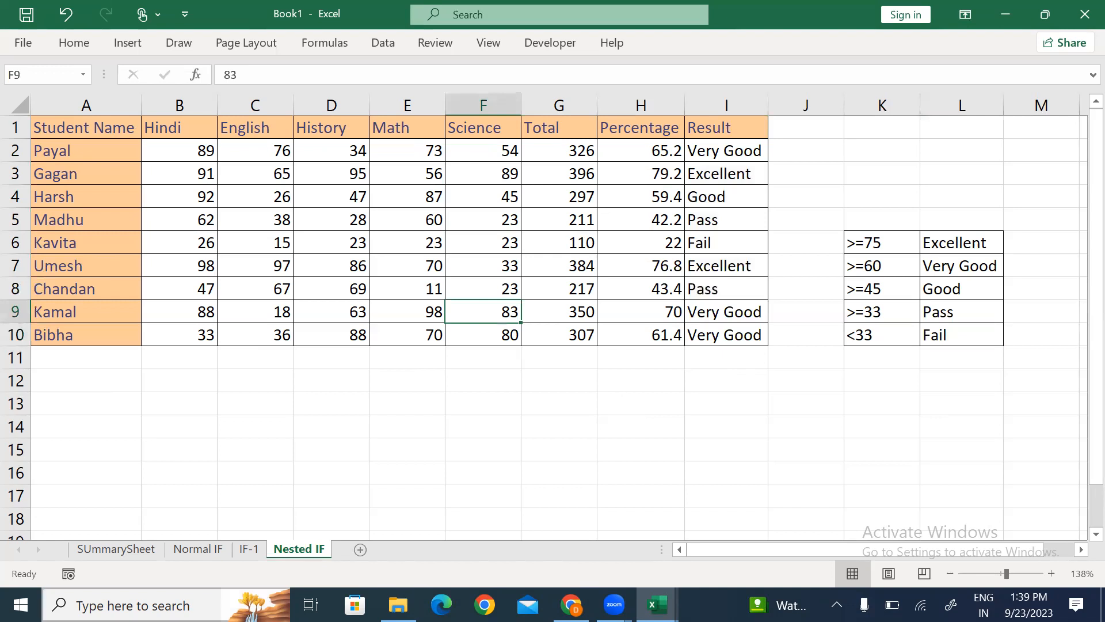
pyautogui.click(733, 155)
# Step: Copy the marks table A1:I10 and paste it into a new Sheet5
pyautogui.click(84, 127)
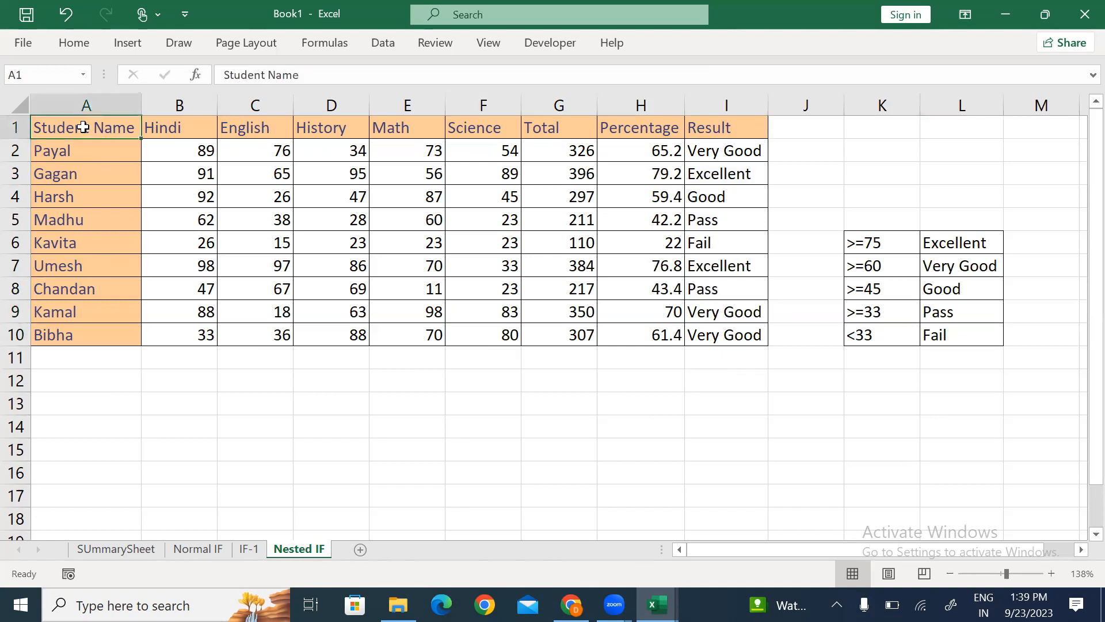
pyautogui.hotkey('ctrl', 'shift', 'Down')
pyautogui.hotkey('ctrl', 'shift', 'Right')
pyautogui.hotkey('ctrl', 'c')
pyautogui.click(84, 127)
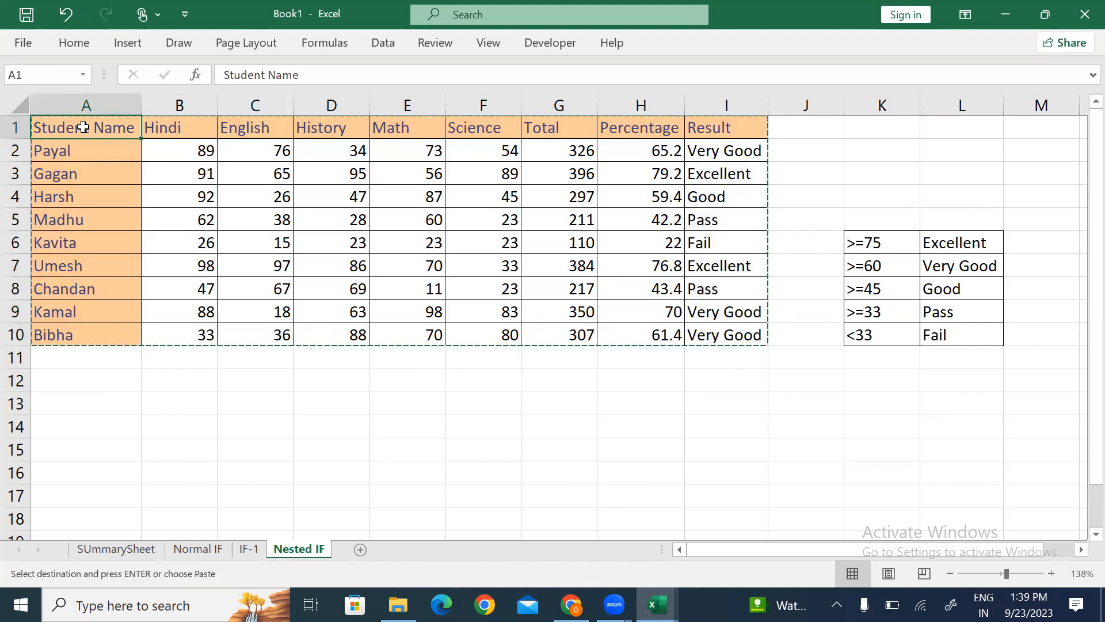
pyautogui.click(360, 550)
pyautogui.hotkey('ctrl', 'v')
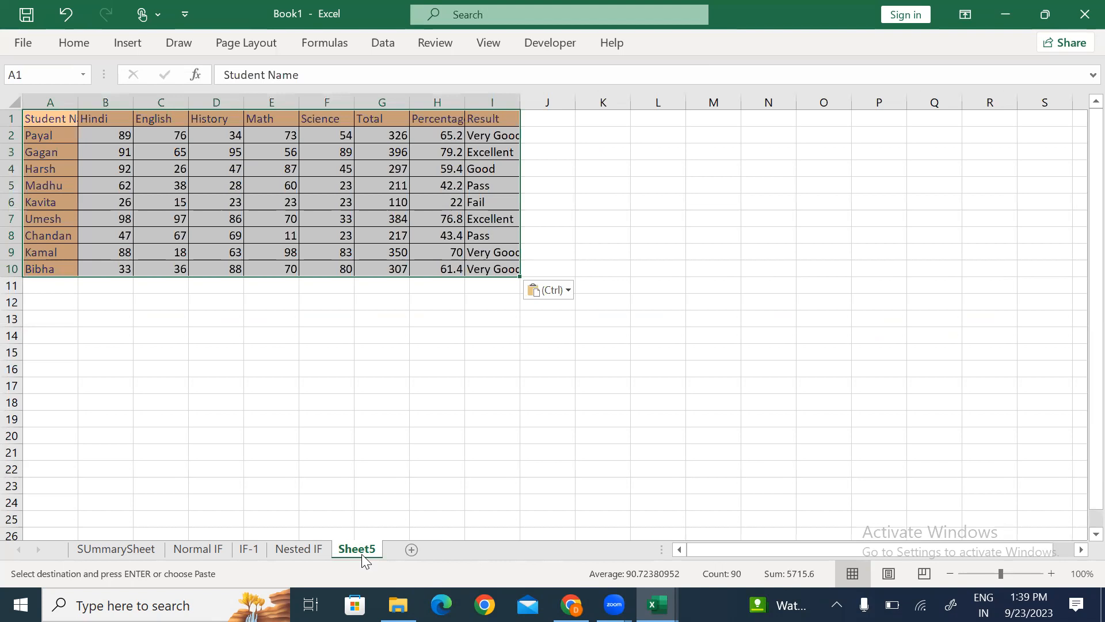
pyautogui.scroll(3, 361, 554)
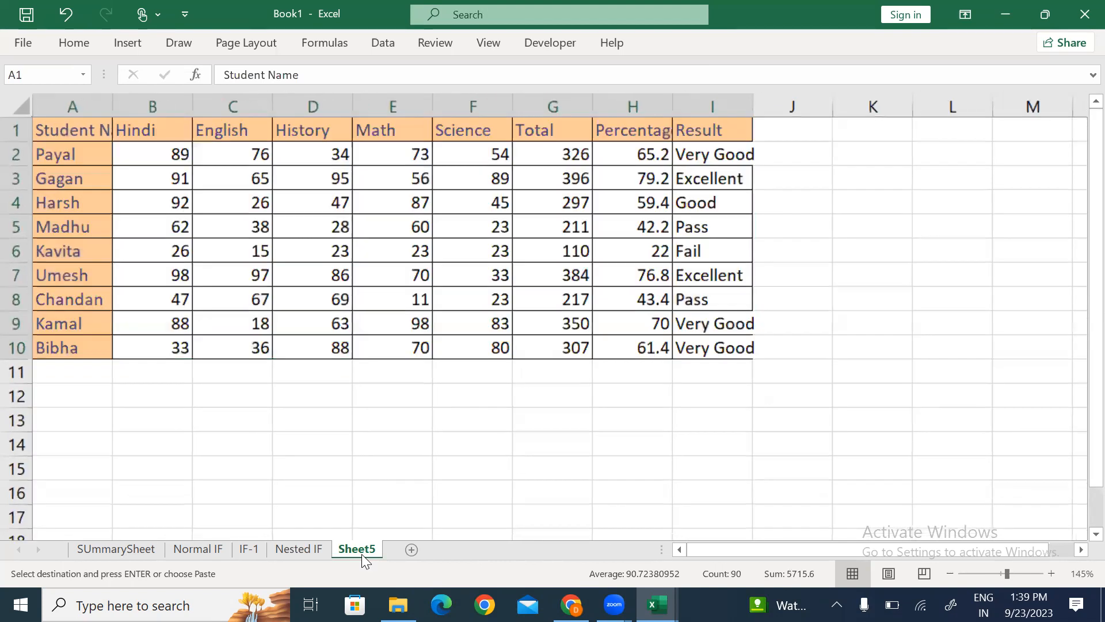
# Step: AutoFit the Student Name column A and the Percentage column H
pyautogui.hotkey('ctrl', 'Home')
pyautogui.press('alt')
pyautogui.press('h')
pyautogui.press('o')
pyautogui.press('i')
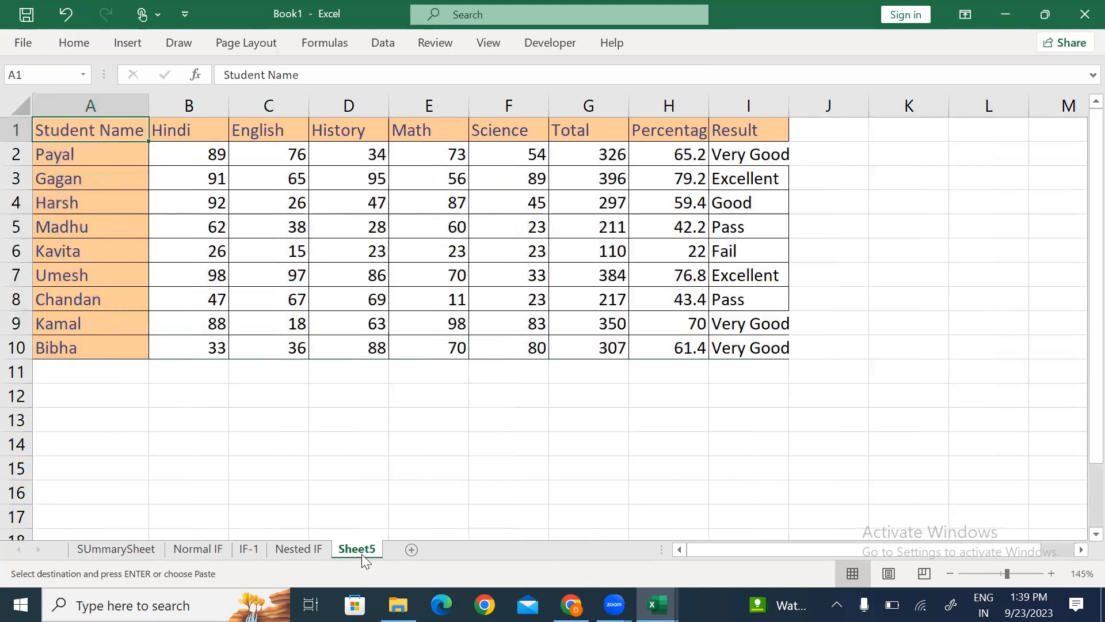
pyautogui.press('Right')
pyautogui.press('Right')
pyautogui.press('Right')
pyautogui.press('Right')
pyautogui.press('Right')
pyautogui.press('Right')
pyautogui.press('Right')
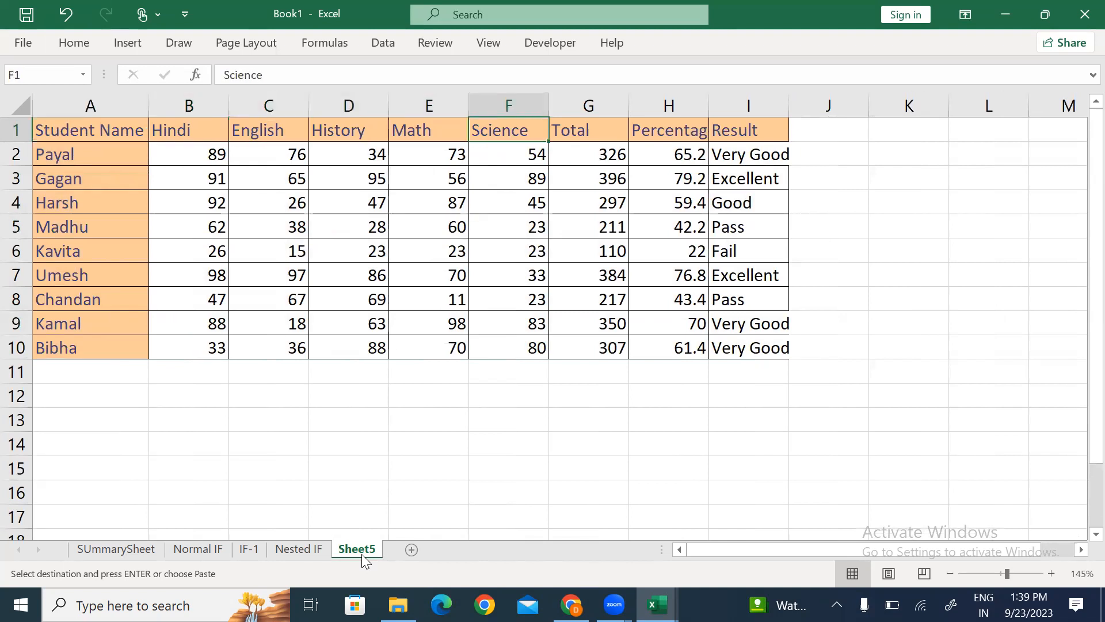
pyautogui.press('alt')
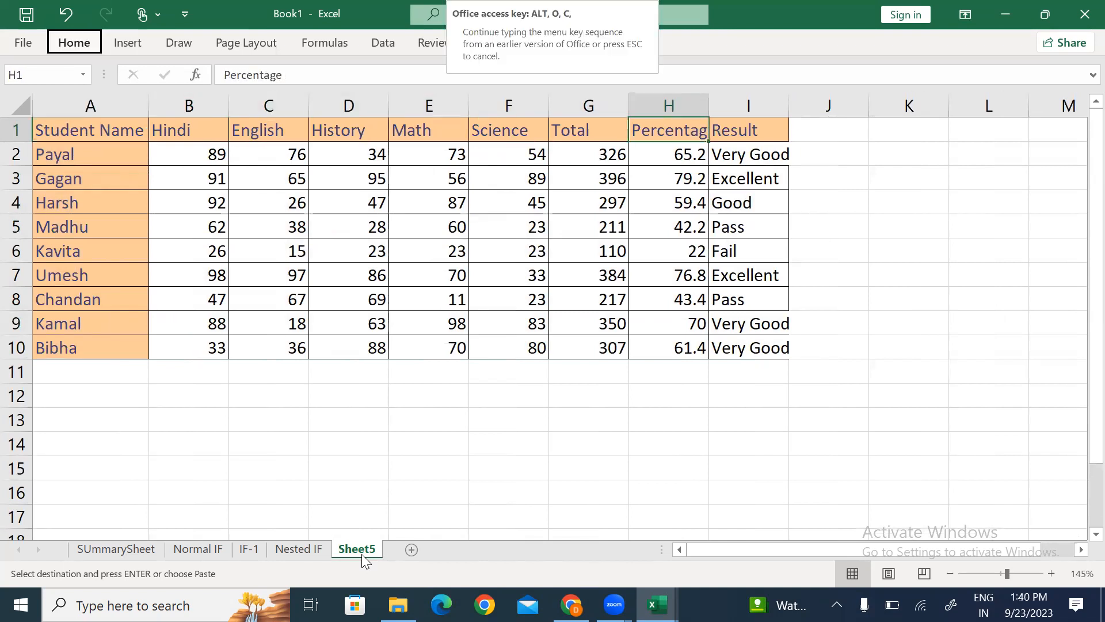
pyautogui.press('h')
pyautogui.press('o')
pyautogui.press('i')
# Step: Clear the copied Result grades in I2:I10
pyautogui.press('Right')
pyautogui.press('Down')
pyautogui.hotkey('ctrl', 'shift', 'Down')
pyautogui.press('Delete')
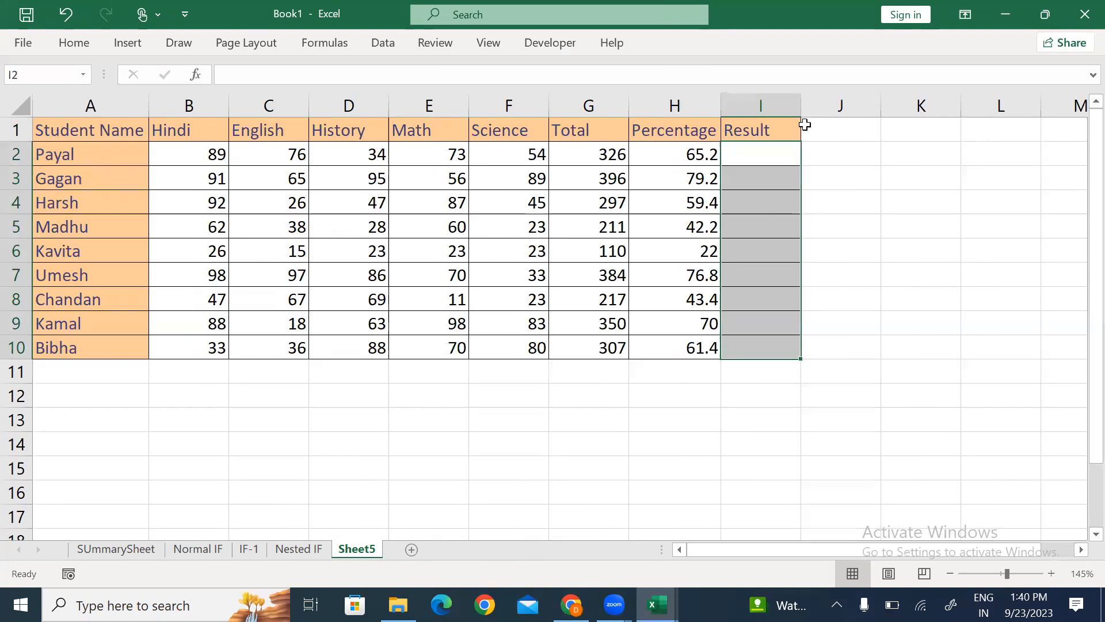
# Step: Widen column I slightly and enter the label 'IFS' in E12 below the table
pyautogui.moveTo(800, 108); pyautogui.dragTo(809, 108)
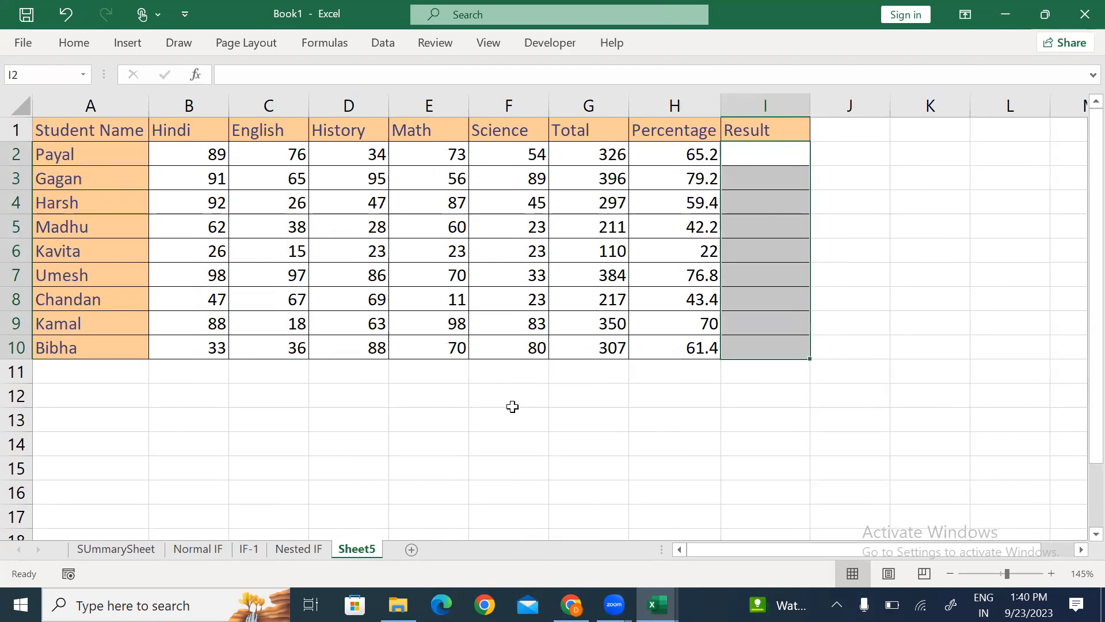
pyautogui.click(419, 395)
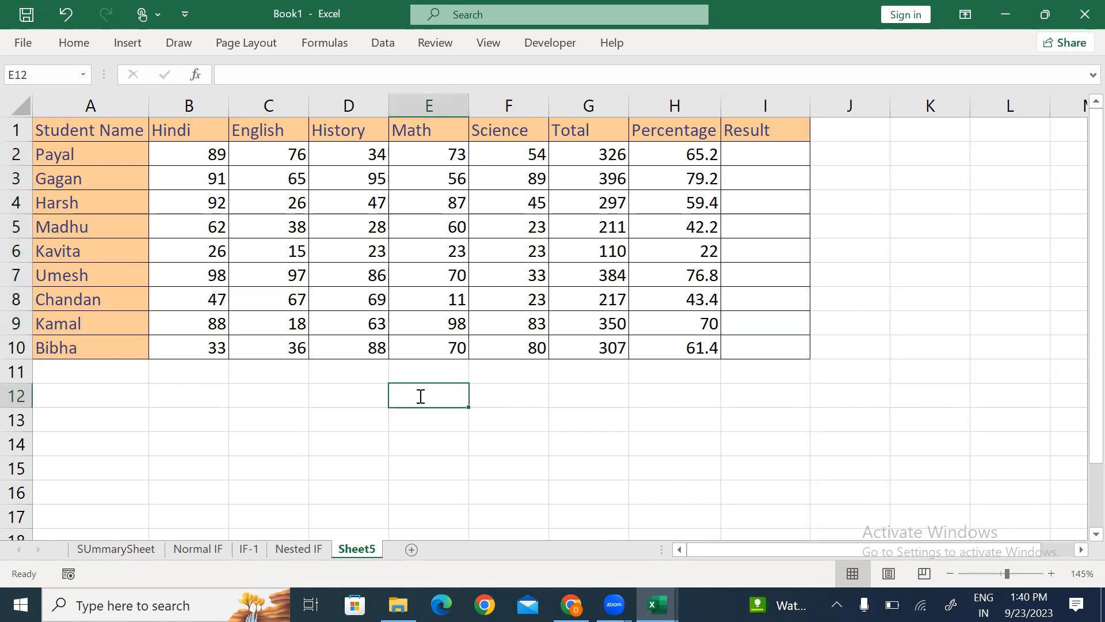
pyautogui.write('IFS')
pyautogui.press('Return')
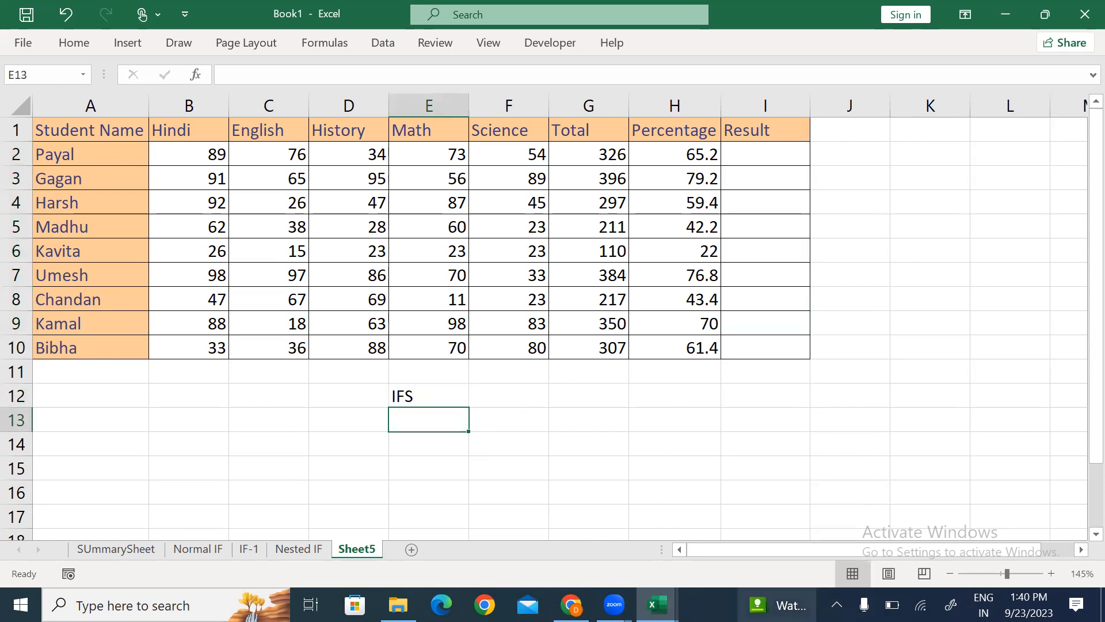
# Step: Start the grade formula in I2 as =IFS(H2>=75,"Excellent",
pyautogui.press('Right')
pyautogui.press('Right')
pyautogui.press('Right')
pyautogui.press('Right')
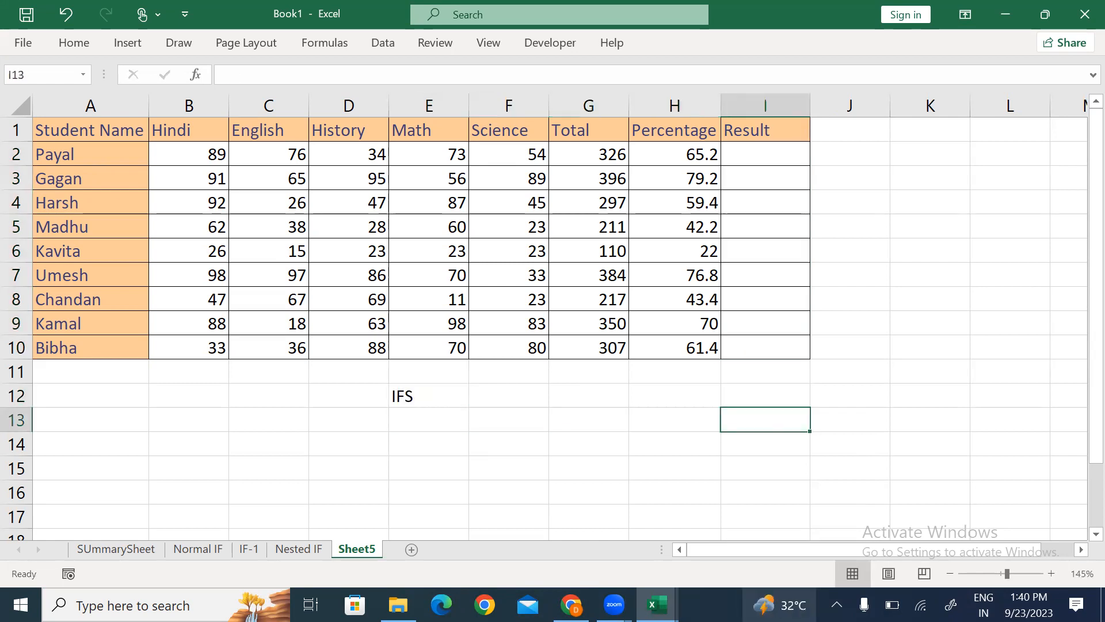
pyautogui.hotkey('ctrl', 'Up')
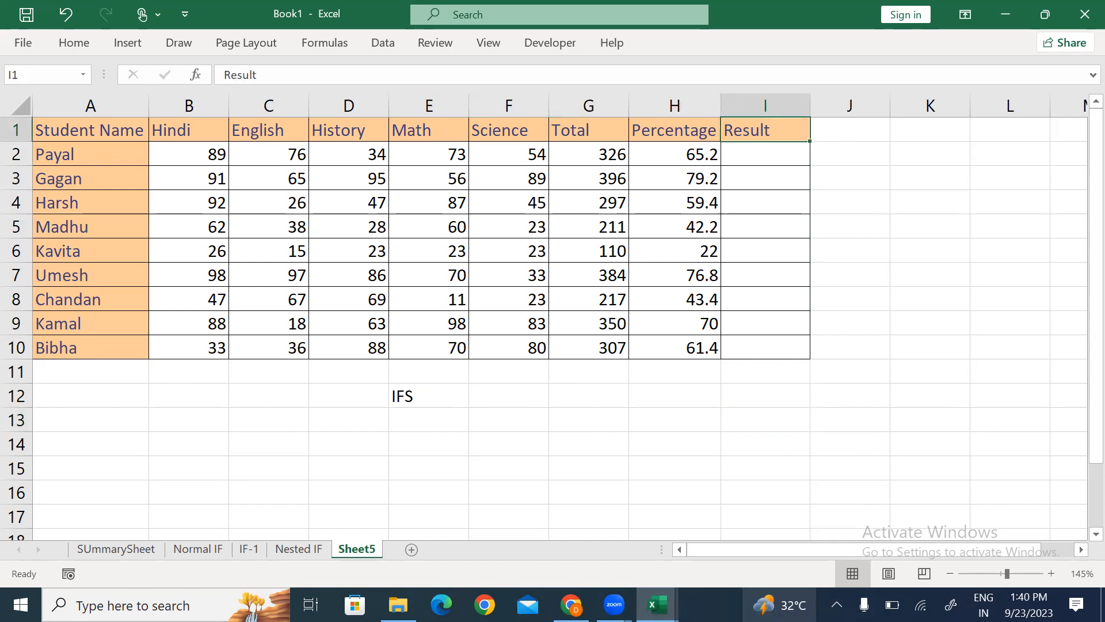
pyautogui.press('Down')
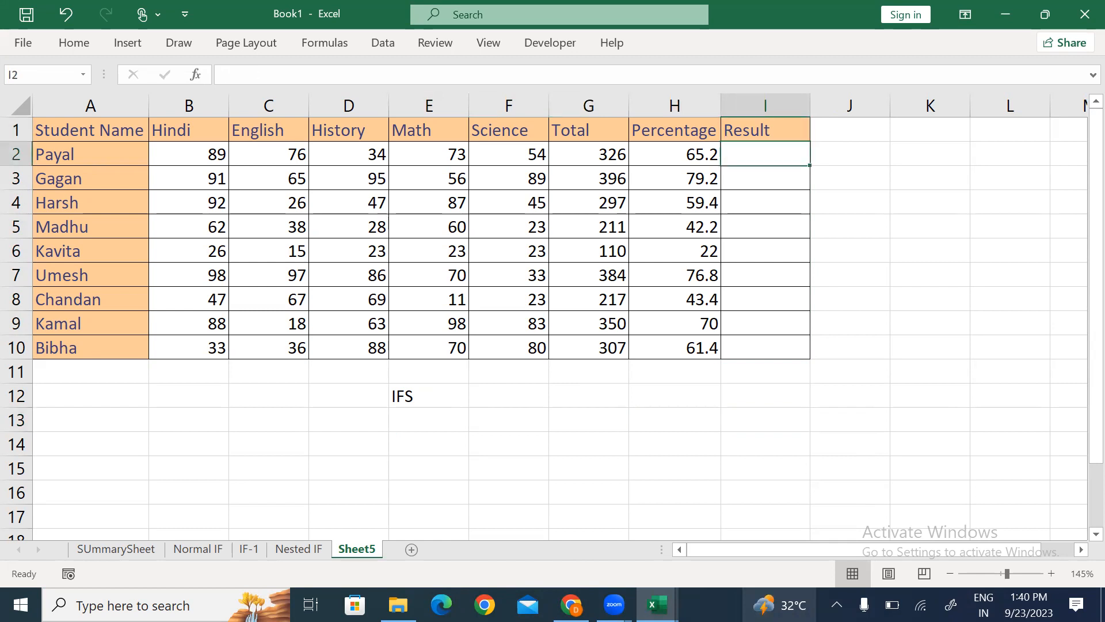
pyautogui.write('=ifs')
pyautogui.press('Tab')
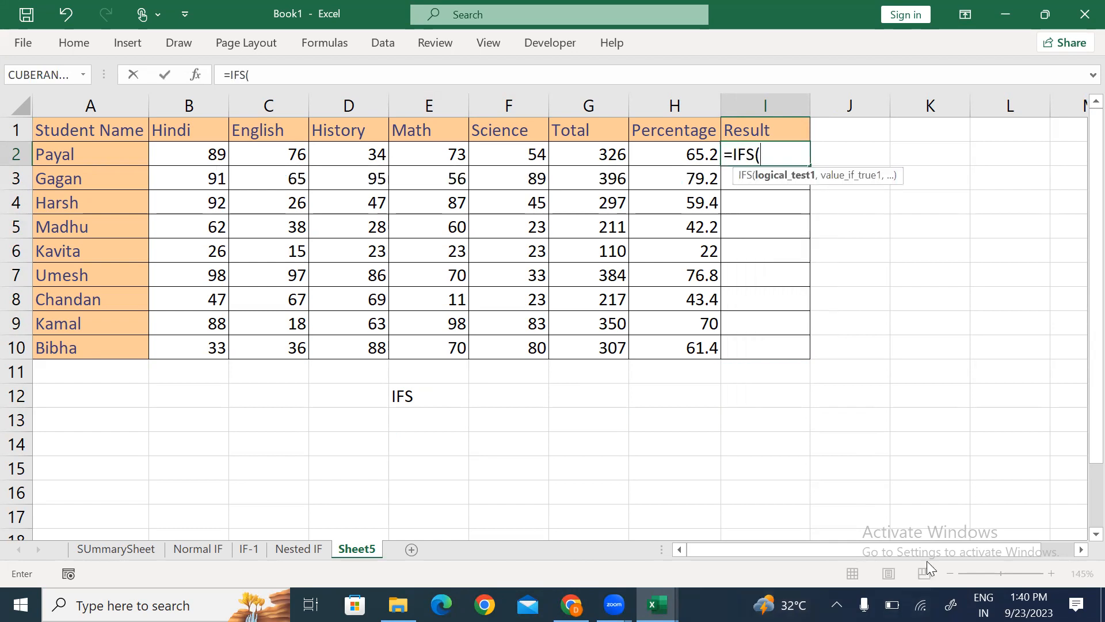
pyautogui.click(667, 158)
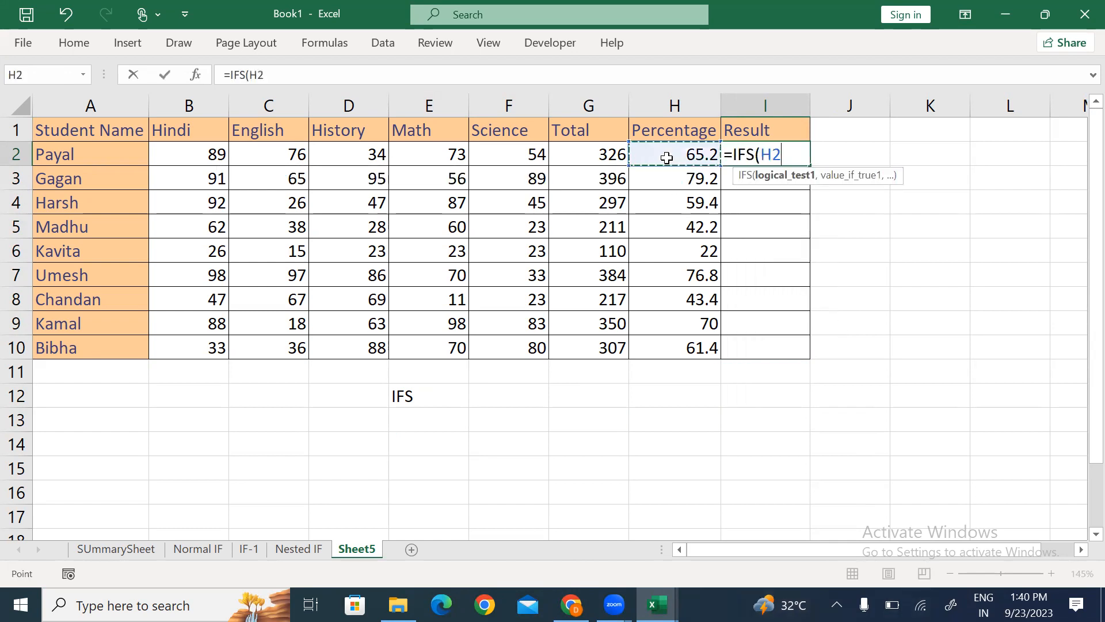
pyautogui.write('>=75')
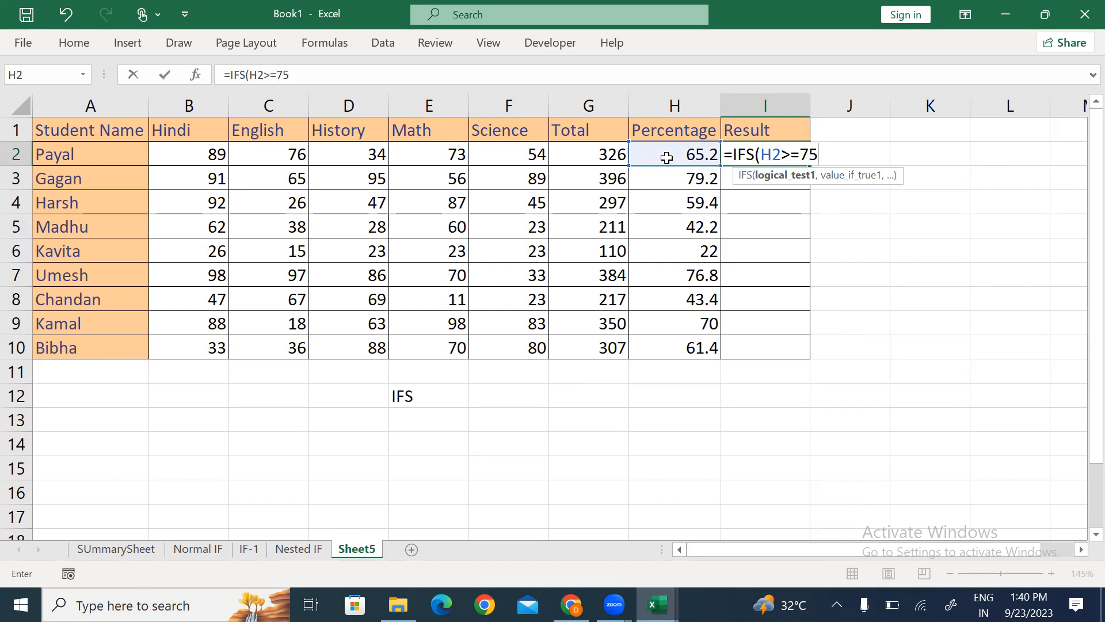
pyautogui.write(',')
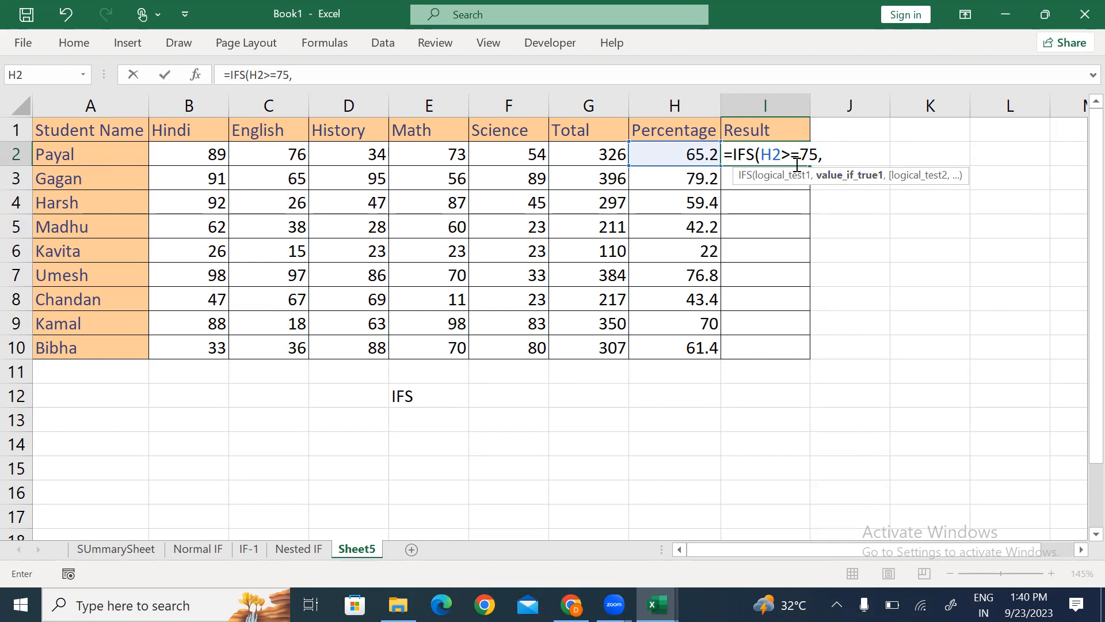
pyautogui.write('"Excellent"')
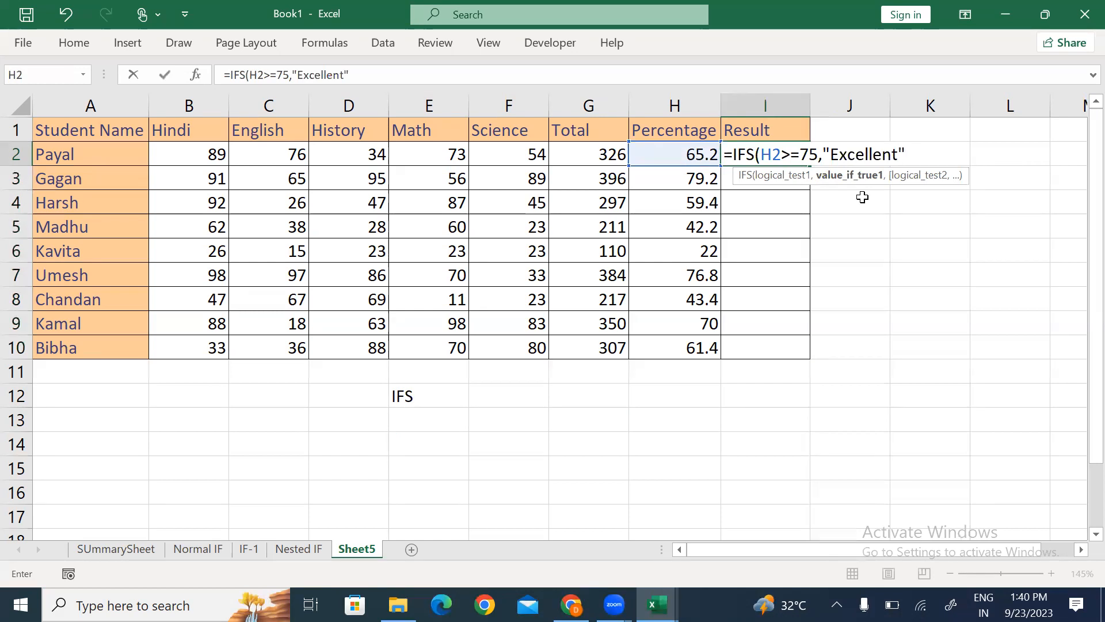
pyautogui.write(',')
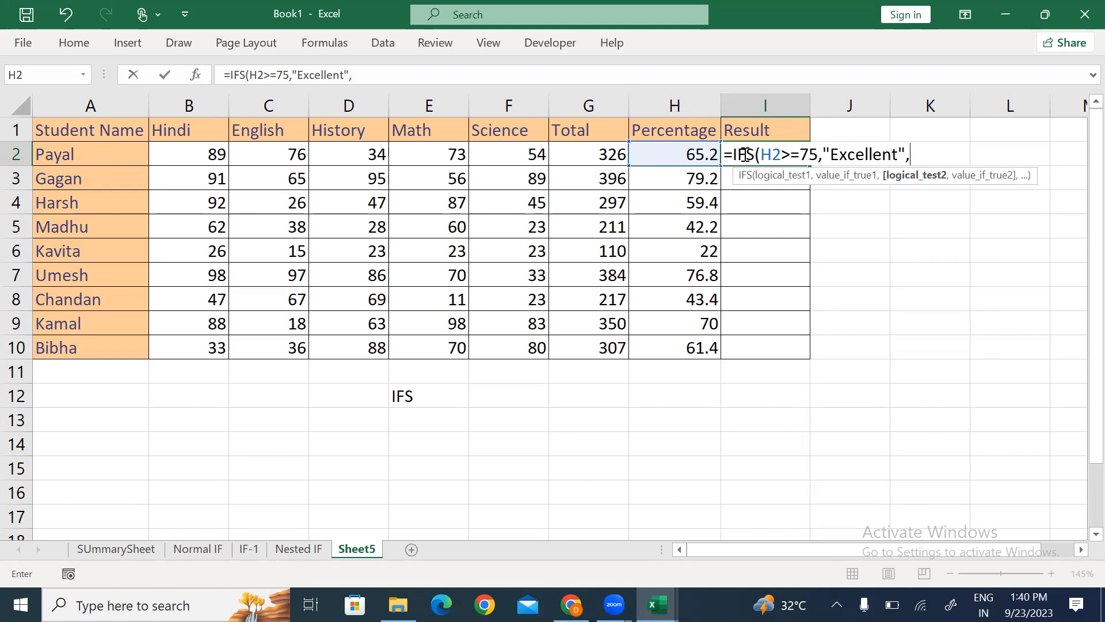
# Step: Add the H2>=60 "Very Good", H2>=45 "Good" and H2>=33 "pass" conditions to the IFS formula in I2
pyautogui.click(666, 155)
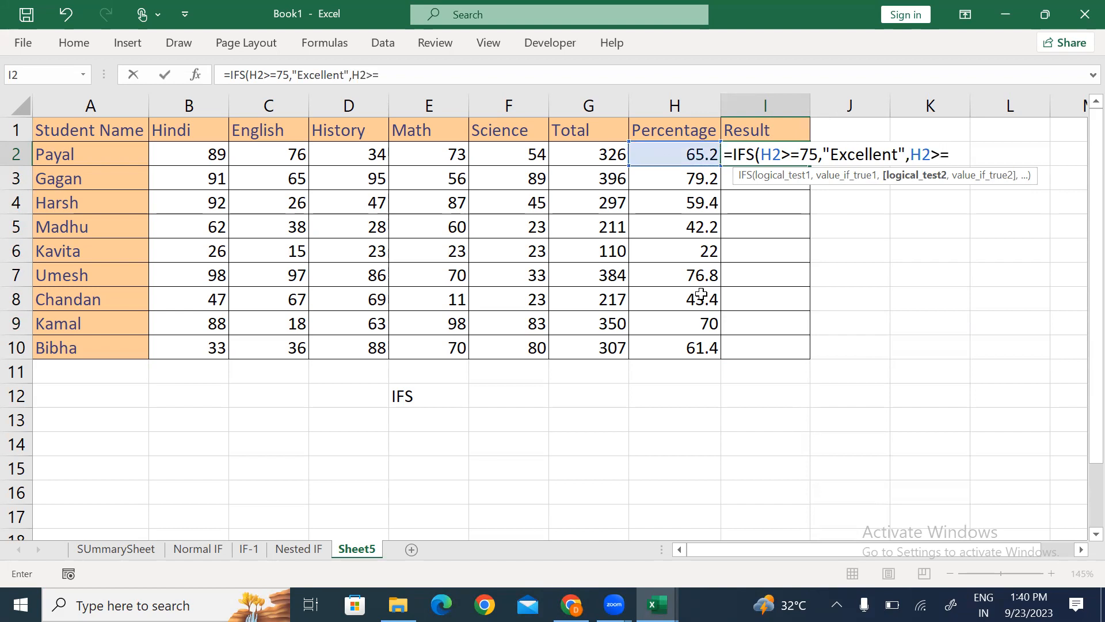
pyautogui.write('=60,"V')
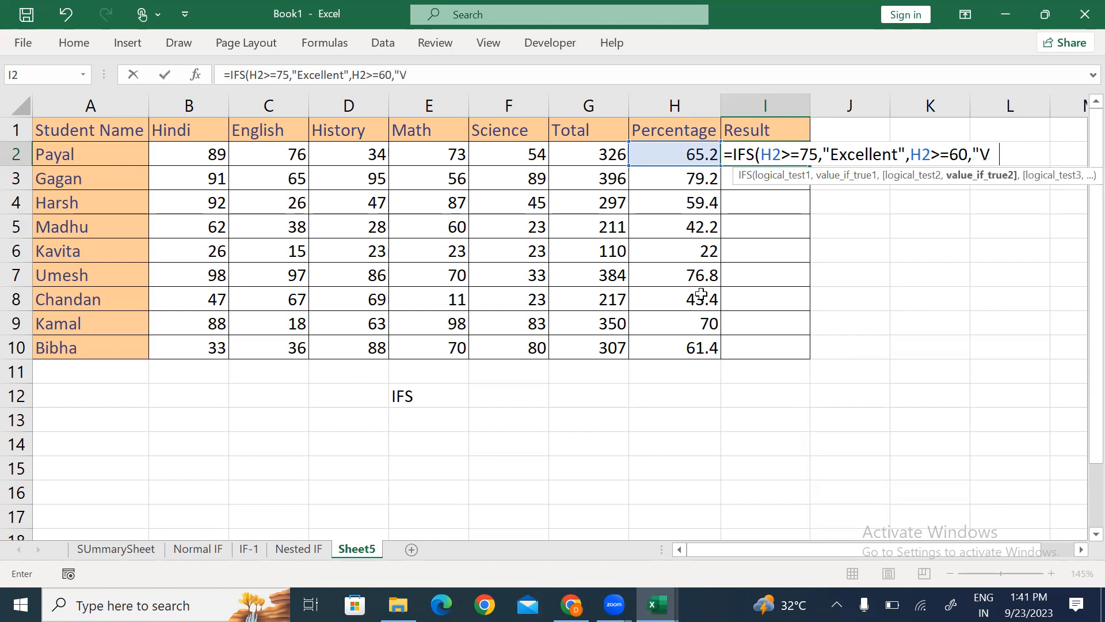
pyautogui.write('ery Good",')
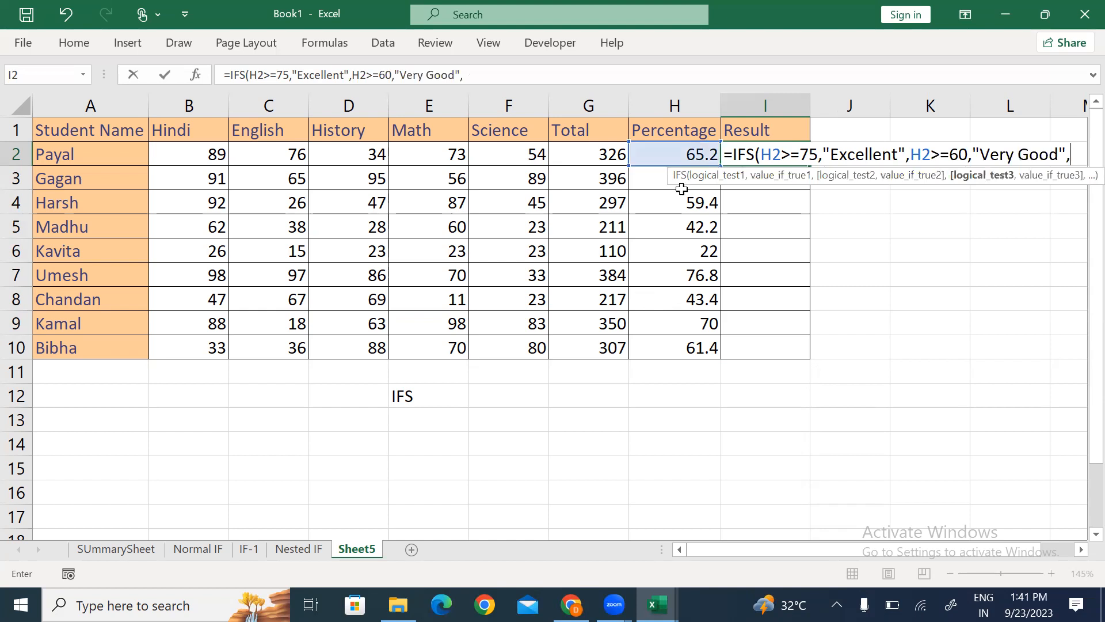
pyautogui.click(664, 153)
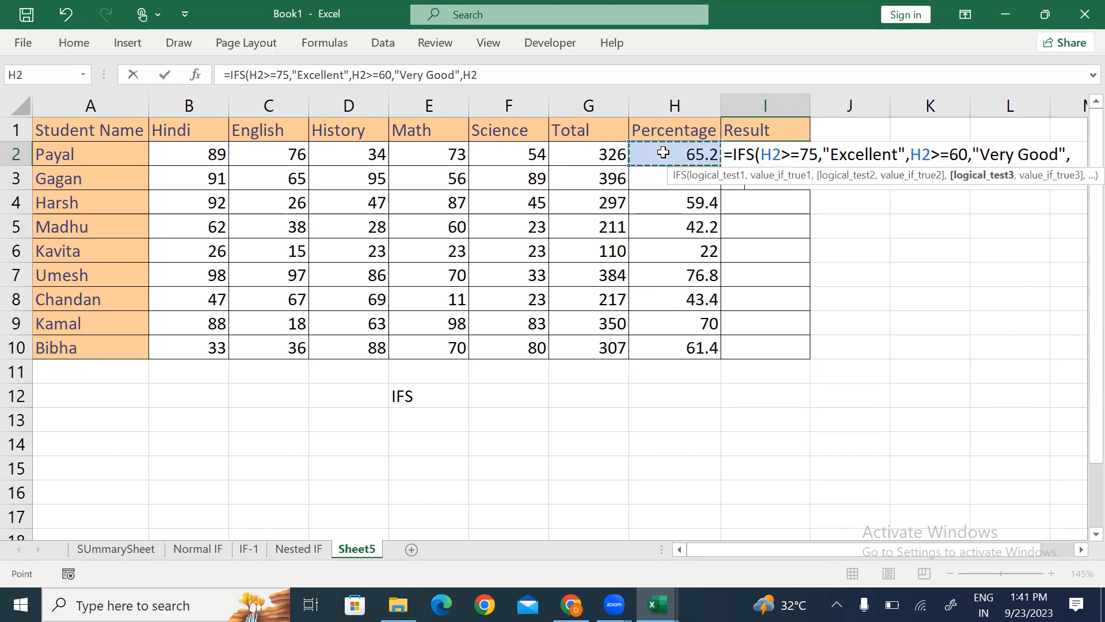
pyautogui.write('>=45')
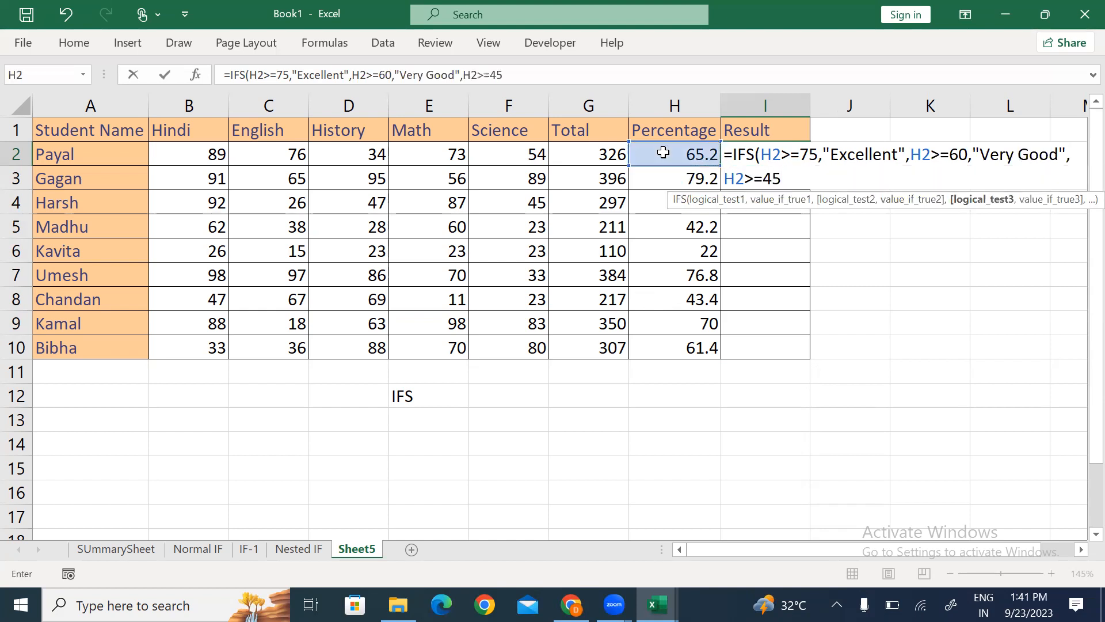
pyautogui.write(',')
pyautogui.write('"G')
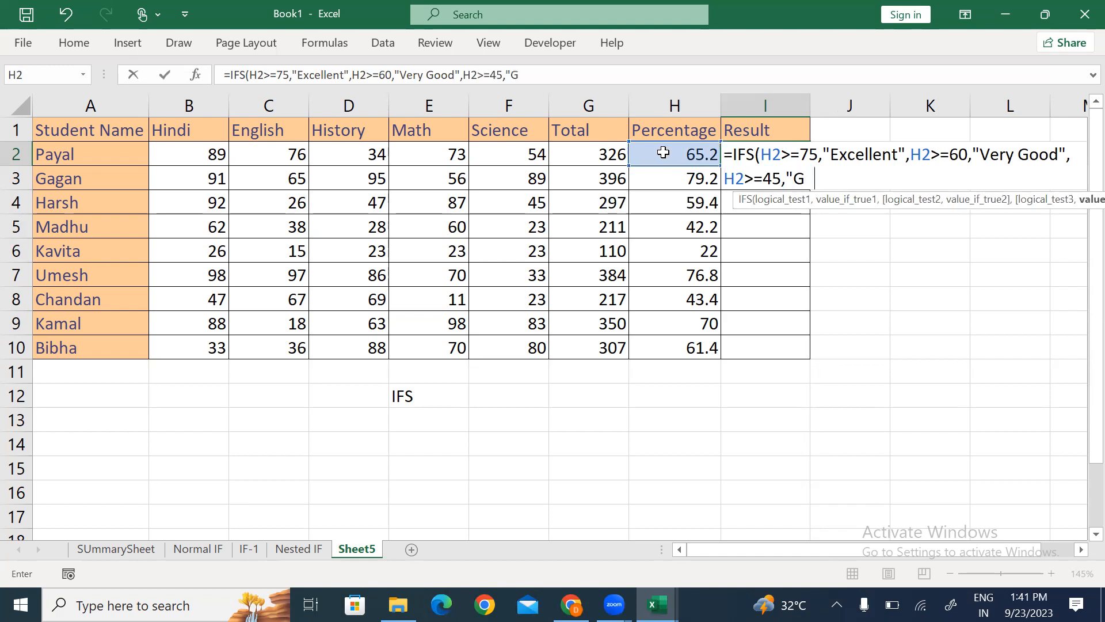
pyautogui.write('ood",')
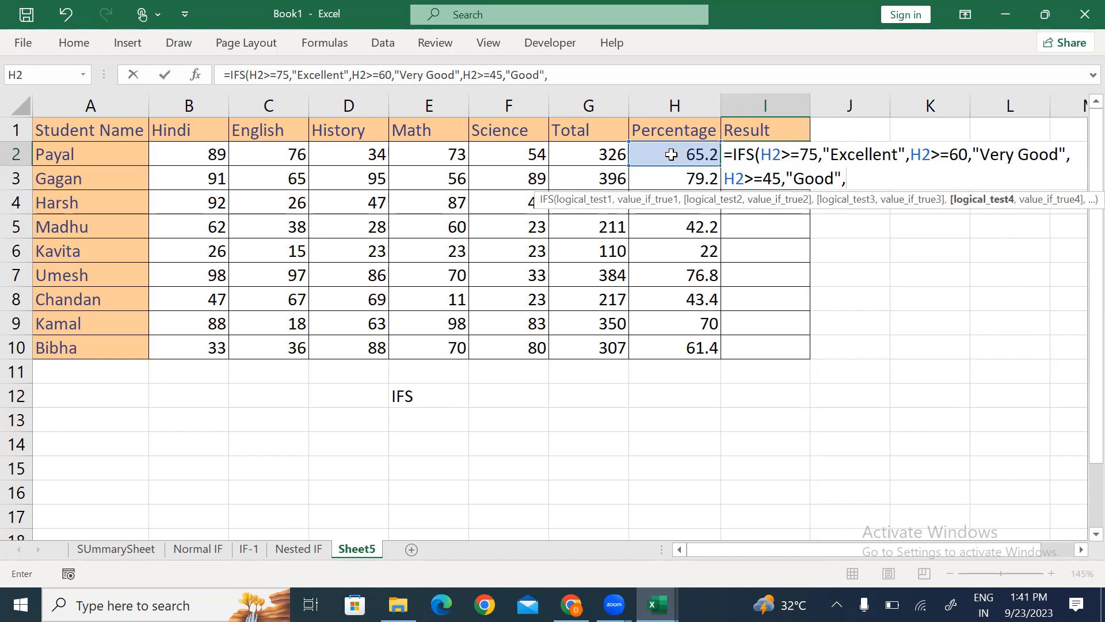
pyautogui.click(672, 154)
pyautogui.write('>=')
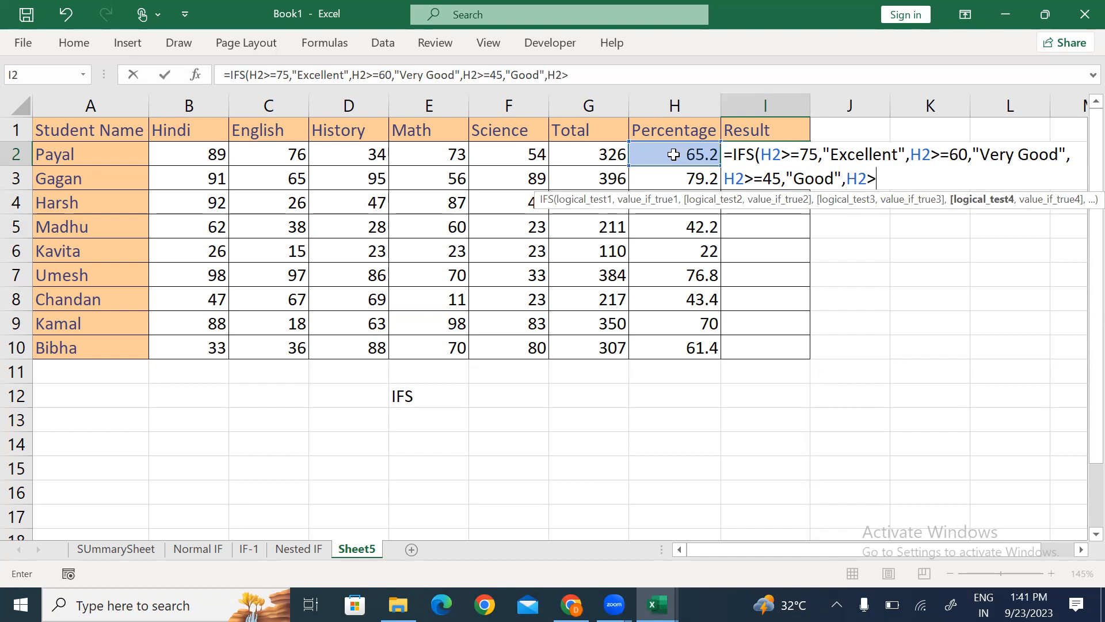
pyautogui.write('33,"pass")')
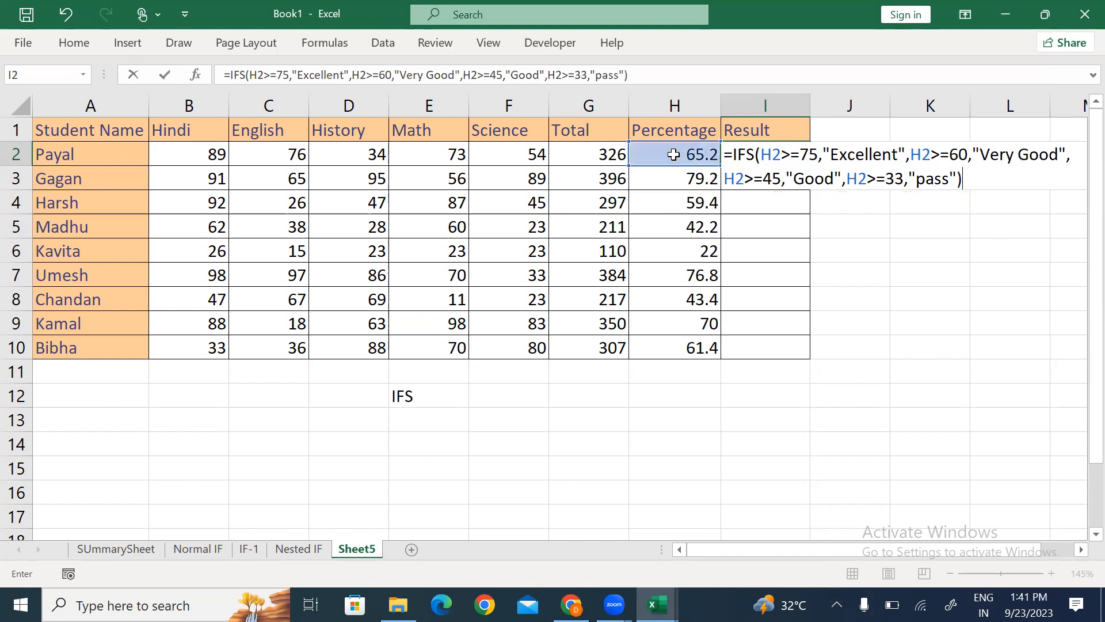
pyautogui.press('BackSpace')
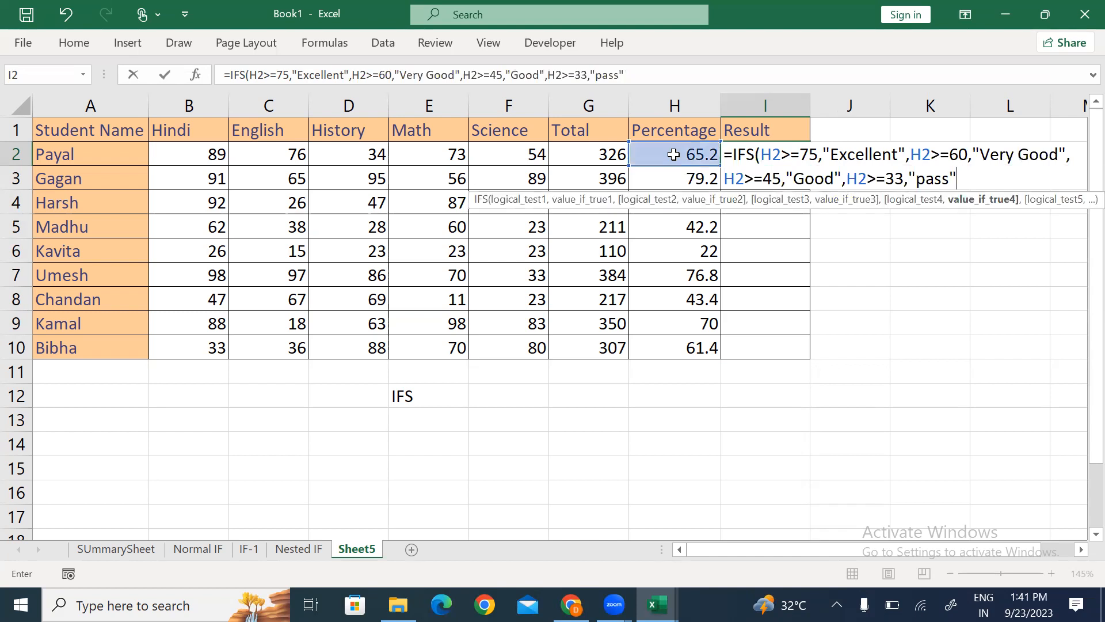
pyautogui.write(',')
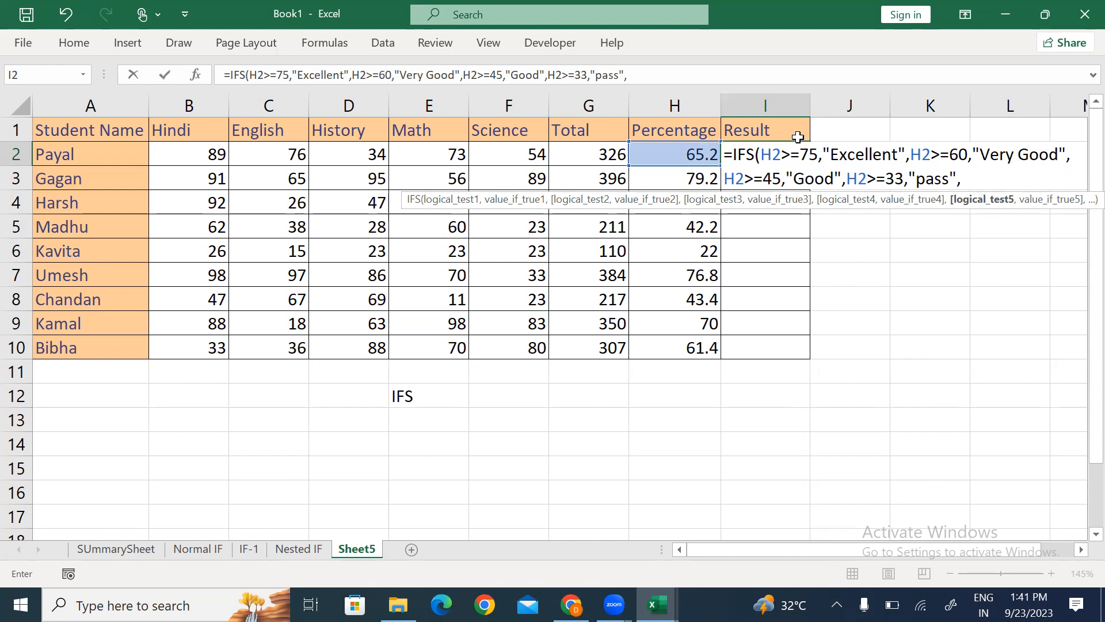
# Step: Finish the formula with H2<33 returning "Fail", close it and commit it in I2
pyautogui.click(671, 155)
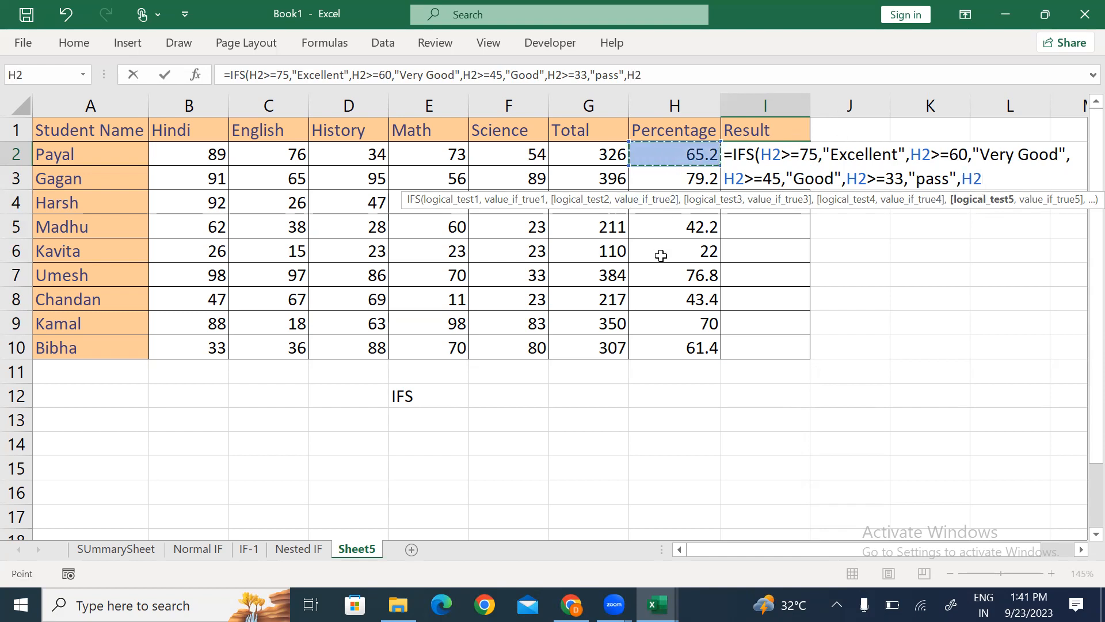
pyautogui.write('<33,"Fail"')
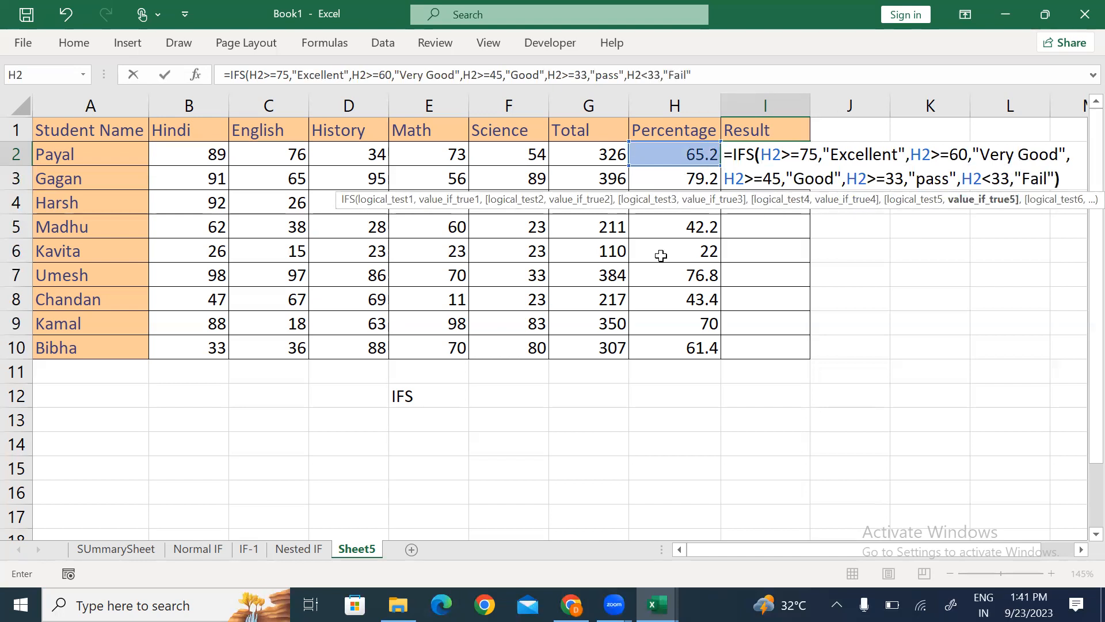
pyautogui.write(')')
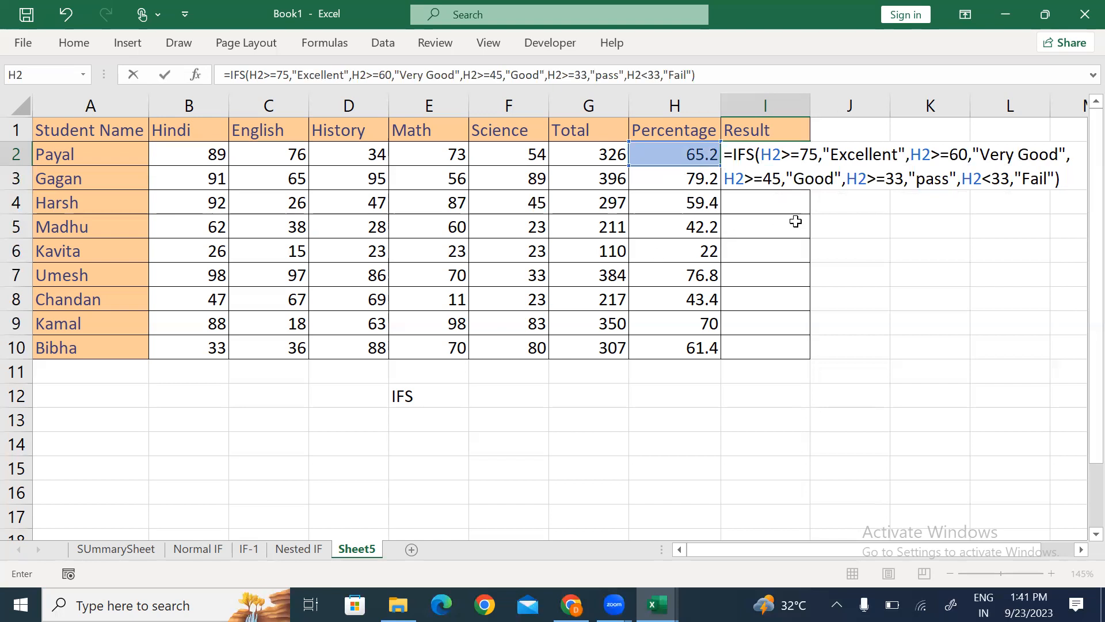
pyautogui.moveTo(731, 152); pyautogui.dragTo(760, 152)
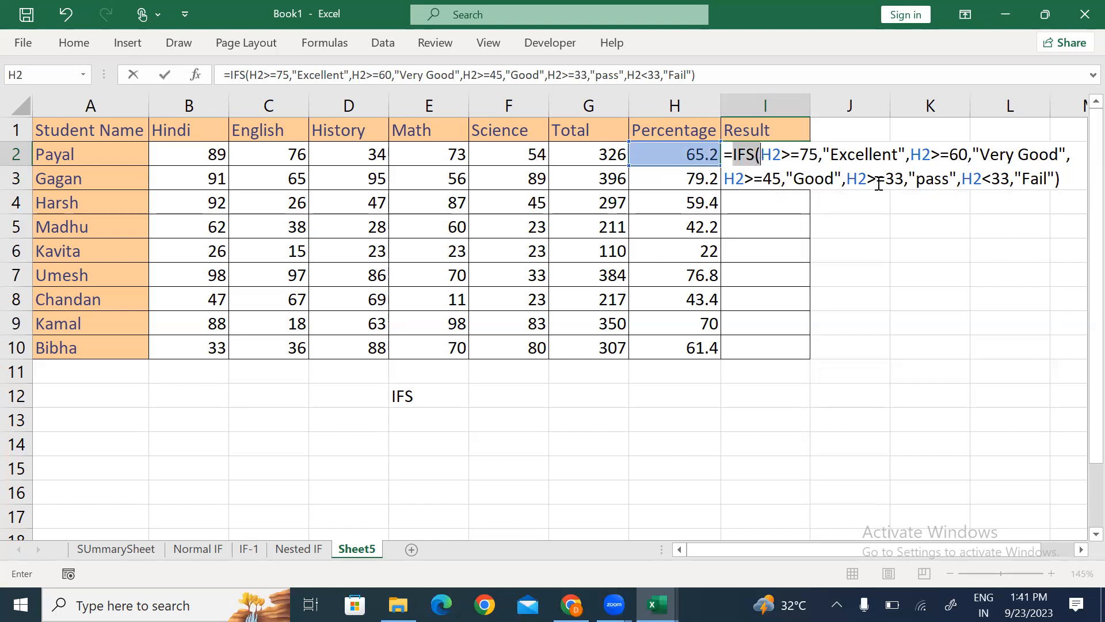
pyautogui.click(1063, 171)
pyautogui.click(1066, 176)
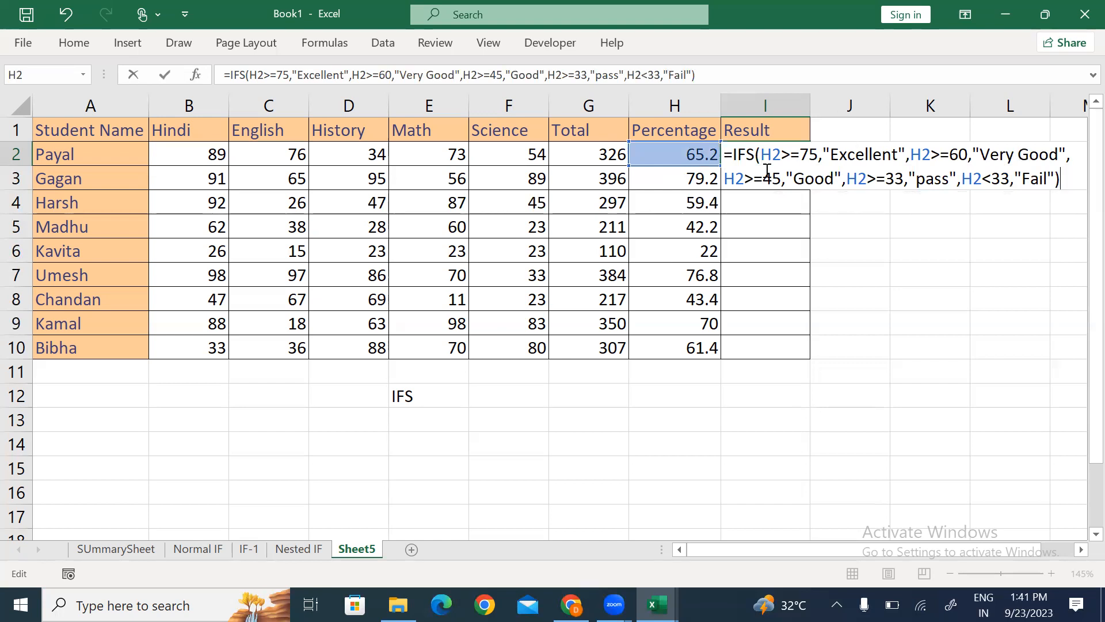
pyautogui.hotkey('ctrl', 'Return')
# Step: Fill the IFS grading formula from I2 down to I10
pyautogui.hotkey('shift', 'Down')
pyautogui.hotkey('shift', 'Down')
pyautogui.hotkey('shift', 'Down')
pyautogui.hotkey('shift', 'Down')
pyautogui.hotkey('shift', 'Down')
pyautogui.hotkey('shift', 'Down')
pyautogui.hotkey('shift', 'Down')
pyautogui.hotkey('shift', 'Down')
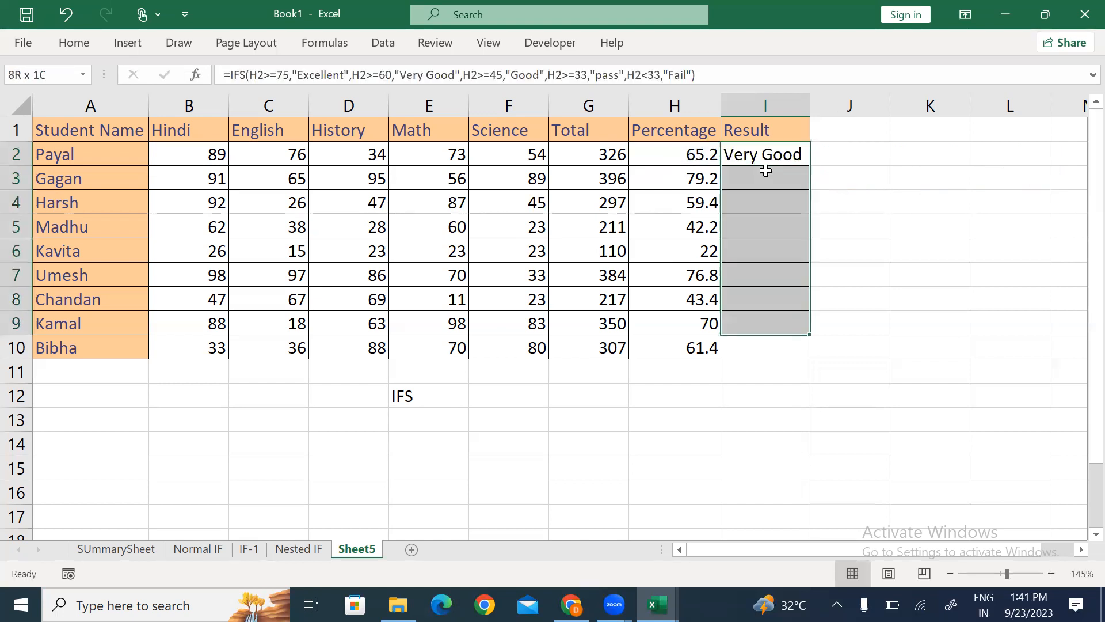
pyautogui.hotkey('ctrl', 'd')
pyautogui.press('Up')
pyautogui.press('Down')
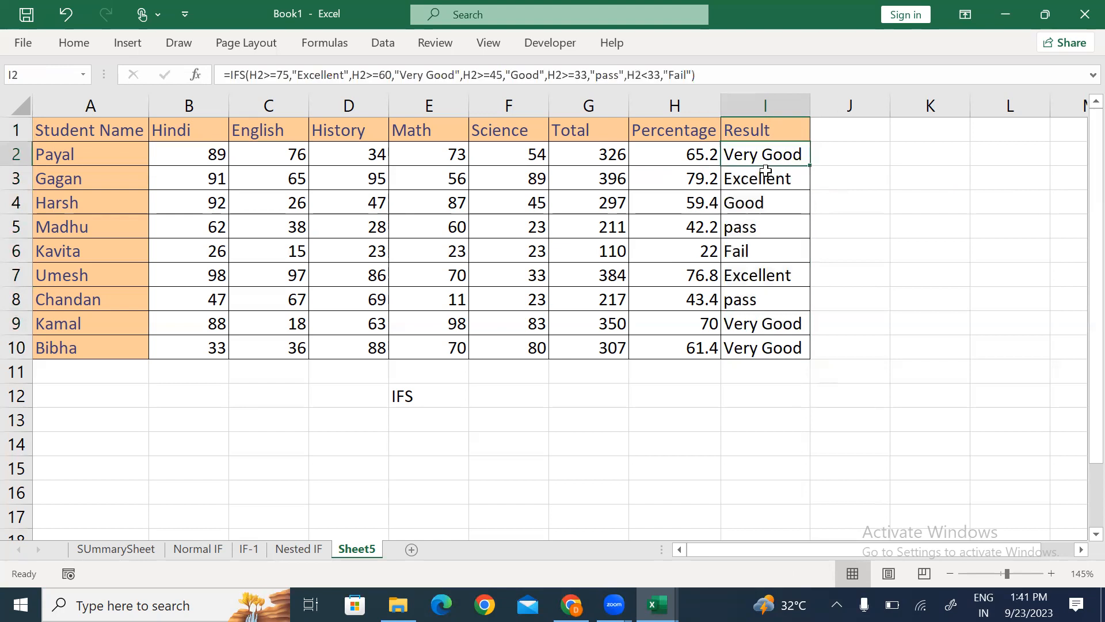
# Step: Copy I2's IFS formula text and paste it into F12 beside the IFS label
pyautogui.press('F2')
pyautogui.press('Left')
pyautogui.hotkey('shift', 'Up')
pyautogui.hotkey('shift', 'Left')
pyautogui.hotkey('shift', 'Left')
pyautogui.hotkey('shift', 'Left')
pyautogui.hotkey('shift', 'Left')
pyautogui.hotkey('shift', 'Left')
pyautogui.hotkey('shift', 'Left')
pyautogui.hotkey('shift', 'Left')
pyautogui.hotkey('shift', 'Left')
pyautogui.hotkey('shift', 'Left')
pyautogui.hotkey('shift', 'Left')
pyautogui.hotkey('shift', 'Left')
pyautogui.hotkey('shift', 'Left')
pyautogui.hotkey('shift', 'Left')
pyautogui.hotkey('shift', 'Left')
pyautogui.hotkey('shift', 'Left')
pyautogui.hotkey('shift', 'Left')
pyautogui.hotkey('shift', 'Left')
pyautogui.hotkey('shift', 'Left')
pyautogui.hotkey('shift', 'Left')
pyautogui.hotkey('shift', 'Left')
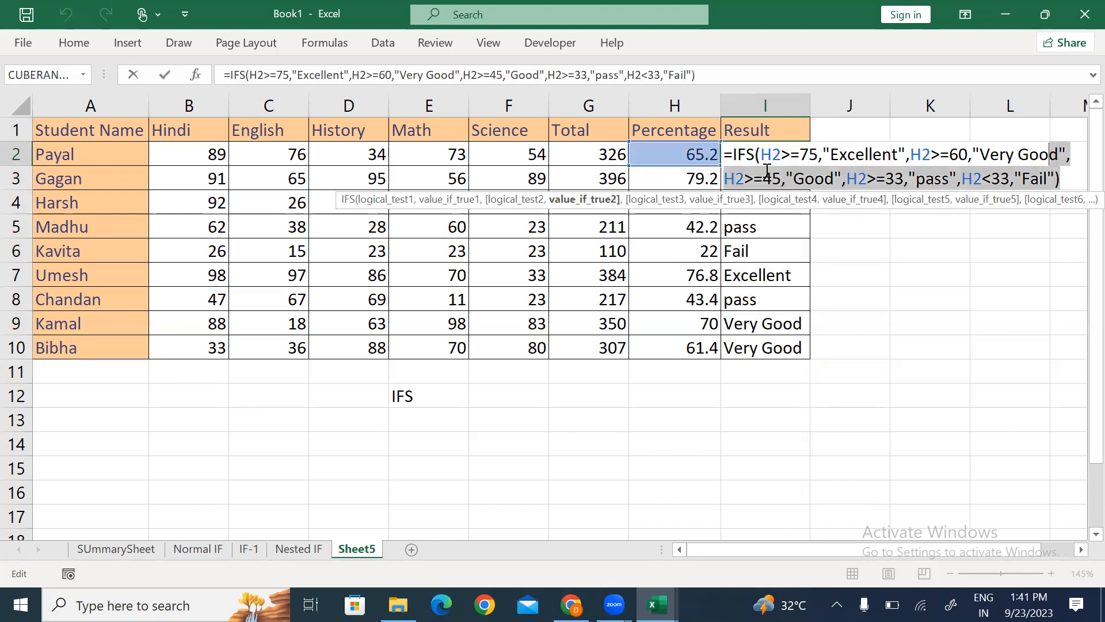
pyautogui.hotkey('shift', 'Left')
pyautogui.hotkey('shift', 'Left')
pyautogui.hotkey('shift', 'Left')
pyautogui.hotkey('shift', 'Left')
pyautogui.hotkey('shift', 'Left')
pyautogui.hotkey('shift', 'Left')
pyautogui.hotkey('shift', 'Left')
pyautogui.hotkey('shift', 'Left')
pyautogui.hotkey('shift', 'Left')
pyautogui.hotkey('shift', 'Left')
pyautogui.hotkey('shift', 'Left')
pyautogui.hotkey('shift', 'Left')
pyautogui.hotkey('ctrl', 'c')
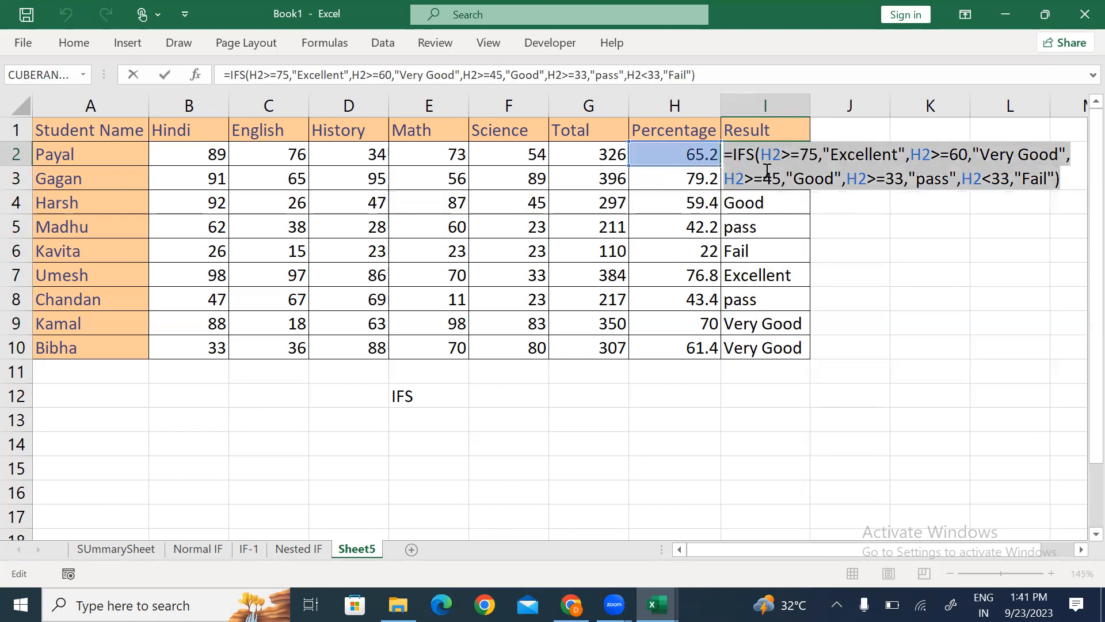
pyautogui.press('Escape')
pyautogui.press('Left')
pyautogui.press('Left')
pyautogui.press('Left')
pyautogui.press('Left')
pyautogui.press('Down')
pyautogui.press('Down')
pyautogui.press('Down')
pyautogui.press('Down')
pyautogui.press('Down')
pyautogui.press('Down')
pyautogui.press('Down')
pyautogui.press('Down')
pyautogui.press('Down')
pyautogui.press('Down')
pyautogui.press('Right')
pyautogui.hotkey('ctrl', 'v')
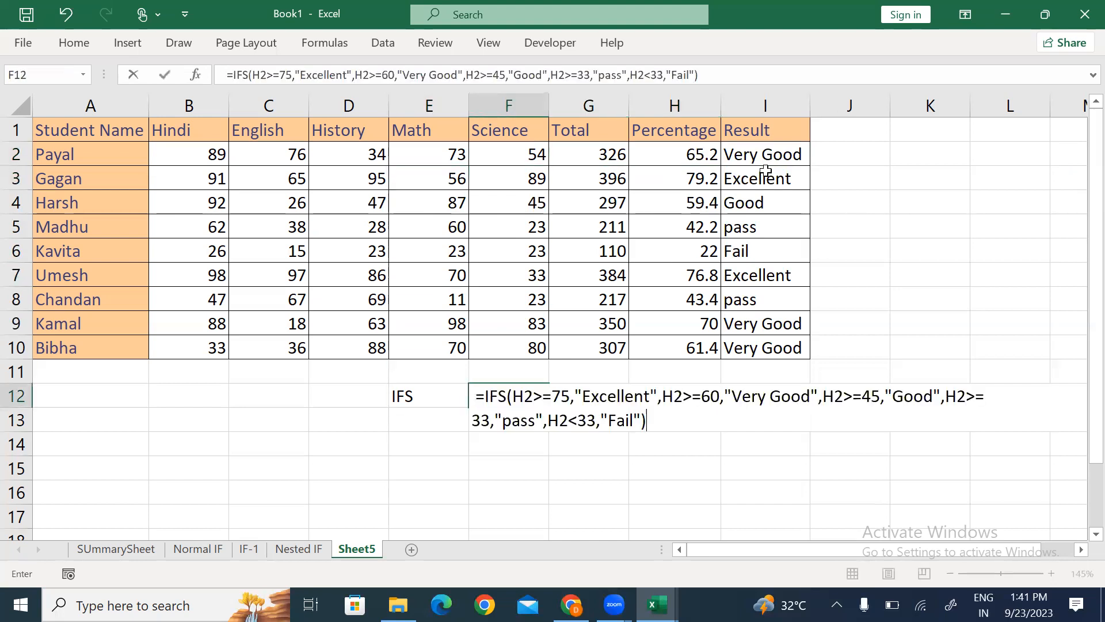
pyautogui.press('Return')
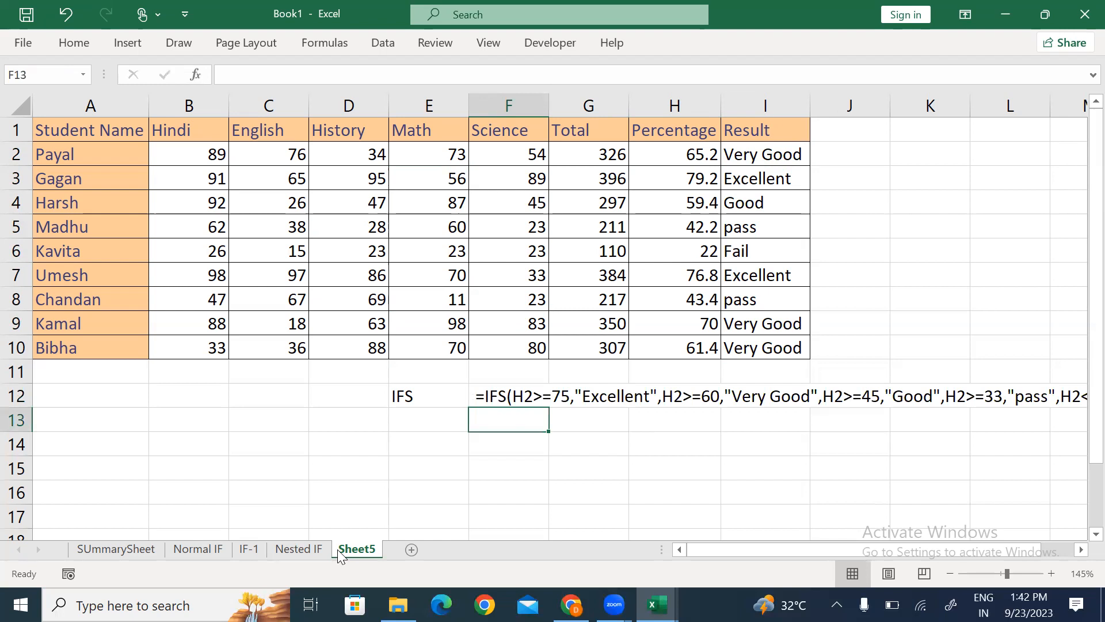
# Step: Paste the Nested IF sheet's I2 formula text into F13 for comparison
pyautogui.click(297, 550)
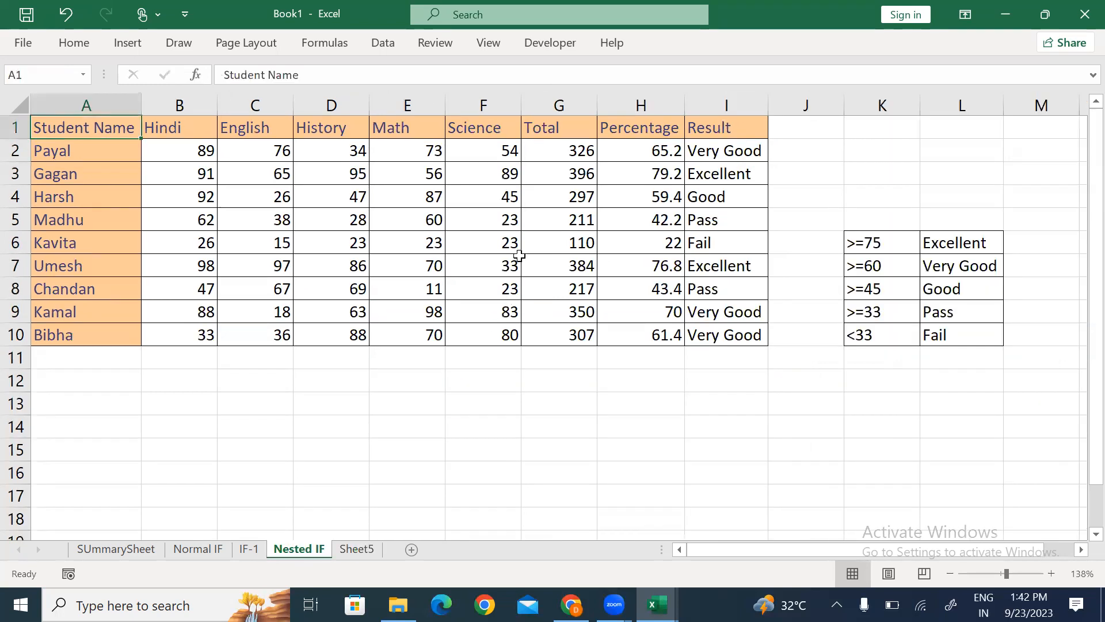
pyautogui.click(727, 154)
pyautogui.press('F2')
pyautogui.hotkey('shift', 'Up')
pyautogui.hotkey('shift', 'Left')
pyautogui.hotkey('shift', 'Left')
pyautogui.hotkey('shift', 'Left')
pyautogui.hotkey('shift', 'Left')
pyautogui.hotkey('shift', 'Left')
pyautogui.hotkey('shift', 'Left')
pyautogui.hotkey('shift', 'Left')
pyautogui.hotkey('shift', 'Left')
pyautogui.hotkey('shift', 'Left')
pyautogui.hotkey('shift', 'Left')
pyautogui.hotkey('shift', 'Left')
pyautogui.hotkey('shift', 'Left')
pyautogui.hotkey('shift', 'Left')
pyautogui.hotkey('shift', 'Left')
pyautogui.hotkey('shift', 'Left')
pyautogui.hotkey('shift', 'Left')
pyautogui.hotkey('shift', 'Left')
pyautogui.hotkey('shift', 'Left')
pyautogui.hotkey('shift', 'Left')
pyautogui.hotkey('shift', 'Left')
pyautogui.hotkey('shift', 'Left')
pyautogui.hotkey('shift', 'Left')
pyautogui.hotkey('ctrl', 'c')
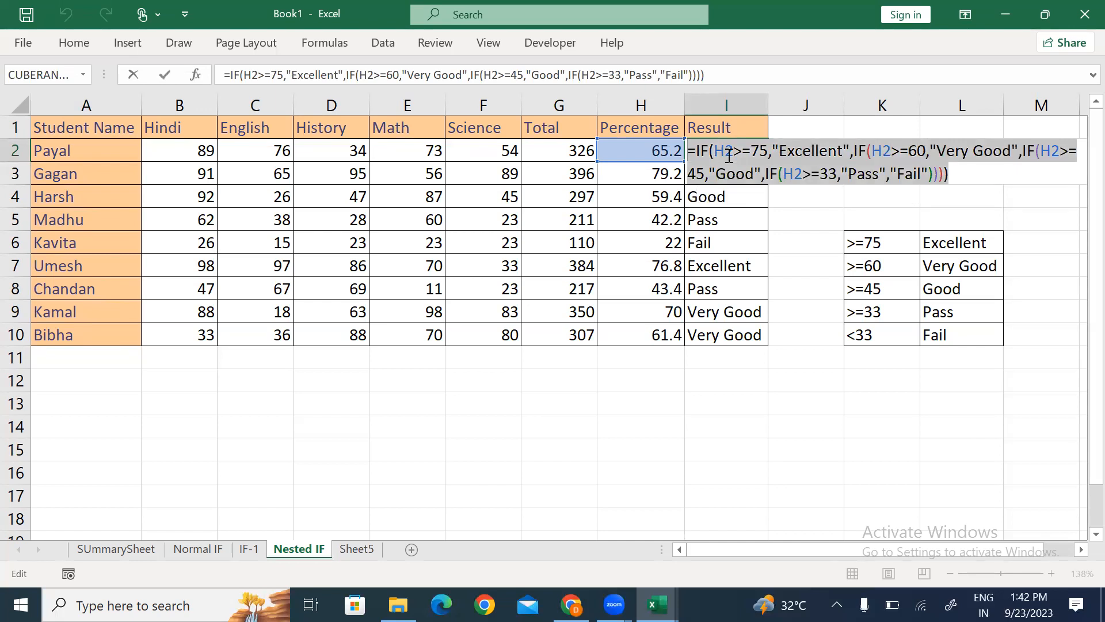
pyautogui.press('Escape')
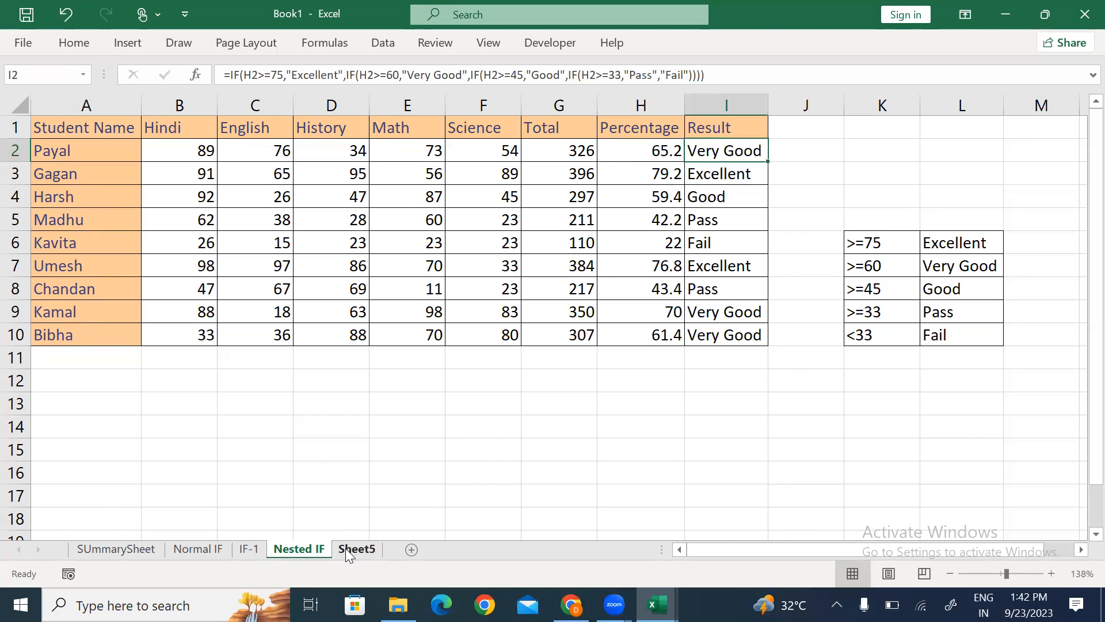
pyautogui.click(349, 548)
pyautogui.hotkey('ctrl', 'v')
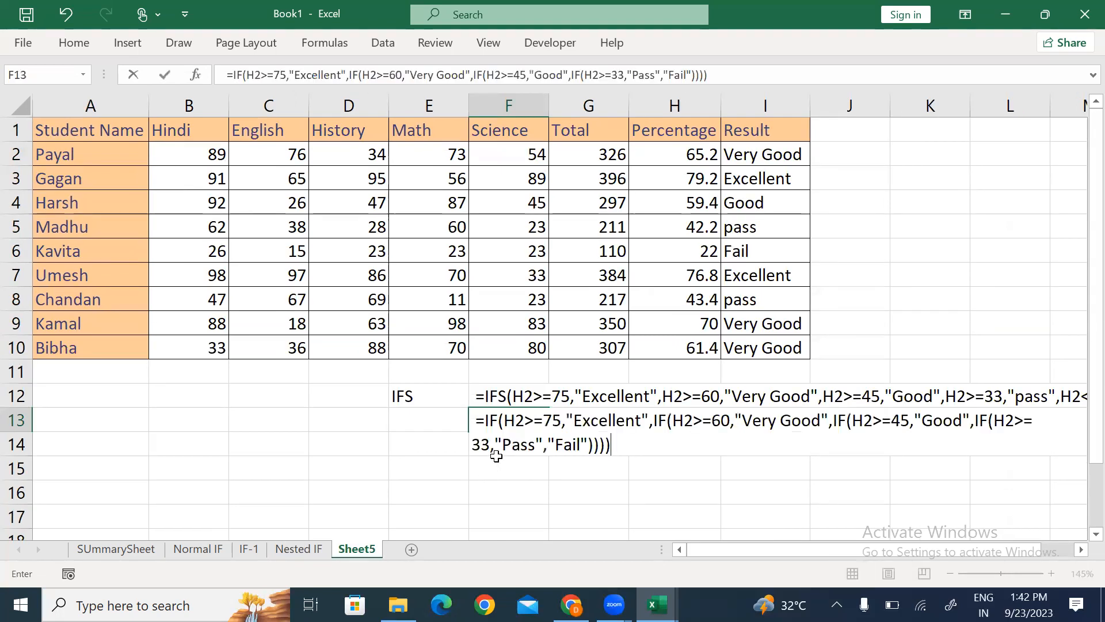
pyautogui.press('Return')
pyautogui.press('Down')
pyautogui.press('Down')
pyautogui.press('Right')
pyautogui.press('Right')
pyautogui.press('Right')
pyautogui.press('Right')
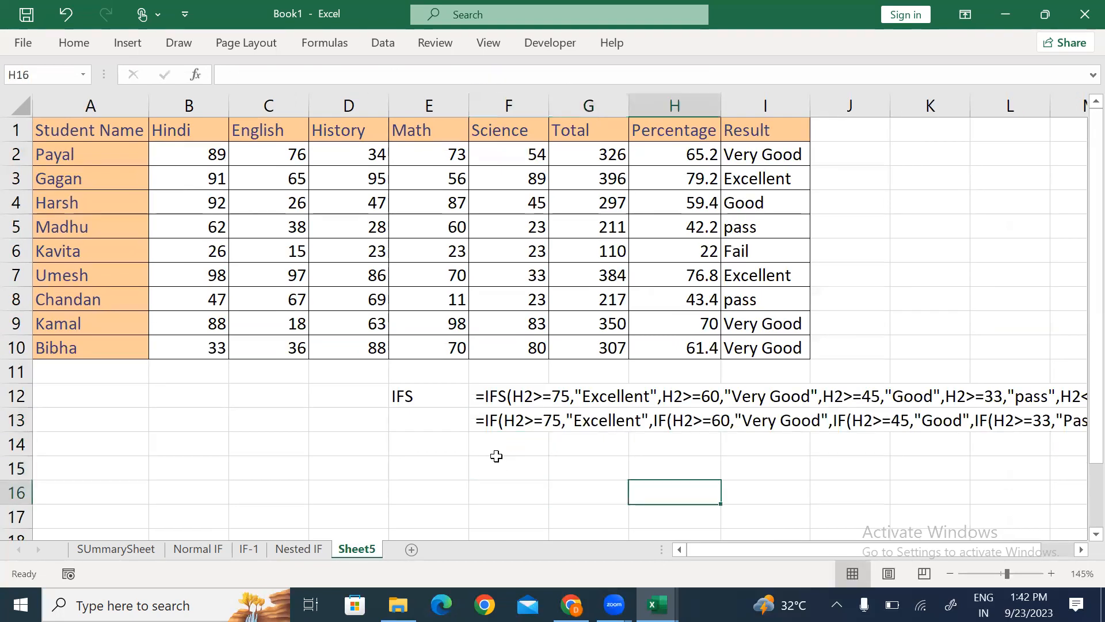
pyautogui.press('Right')
pyautogui.press('Right')
pyautogui.press('Right')
pyautogui.press('Right')
pyautogui.press('Right')
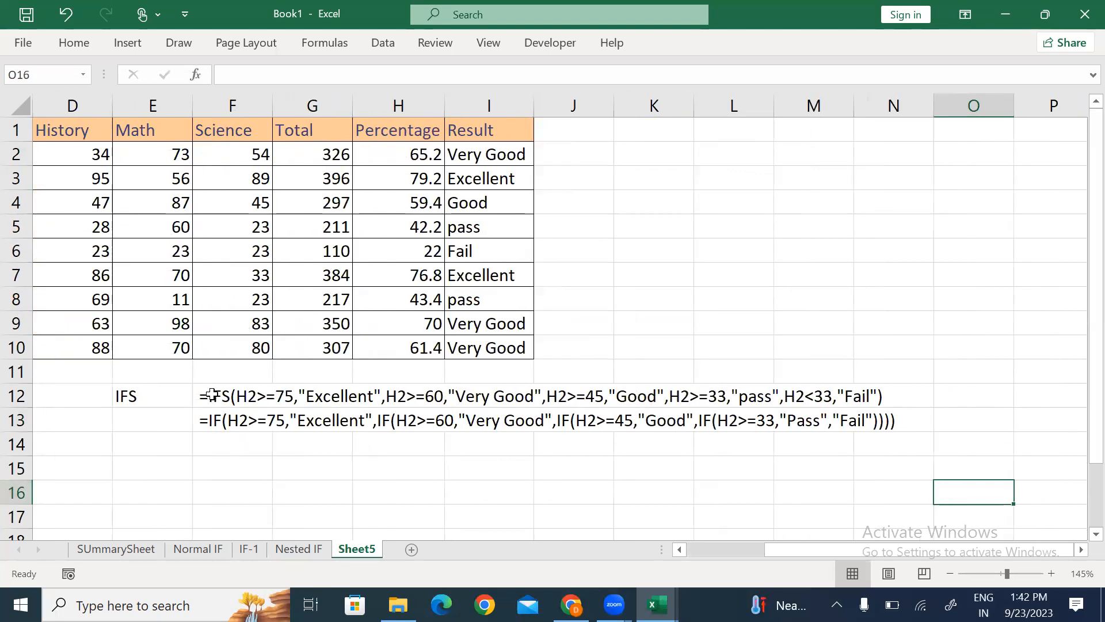
pyautogui.click(212, 397)
pyautogui.click(213, 421)
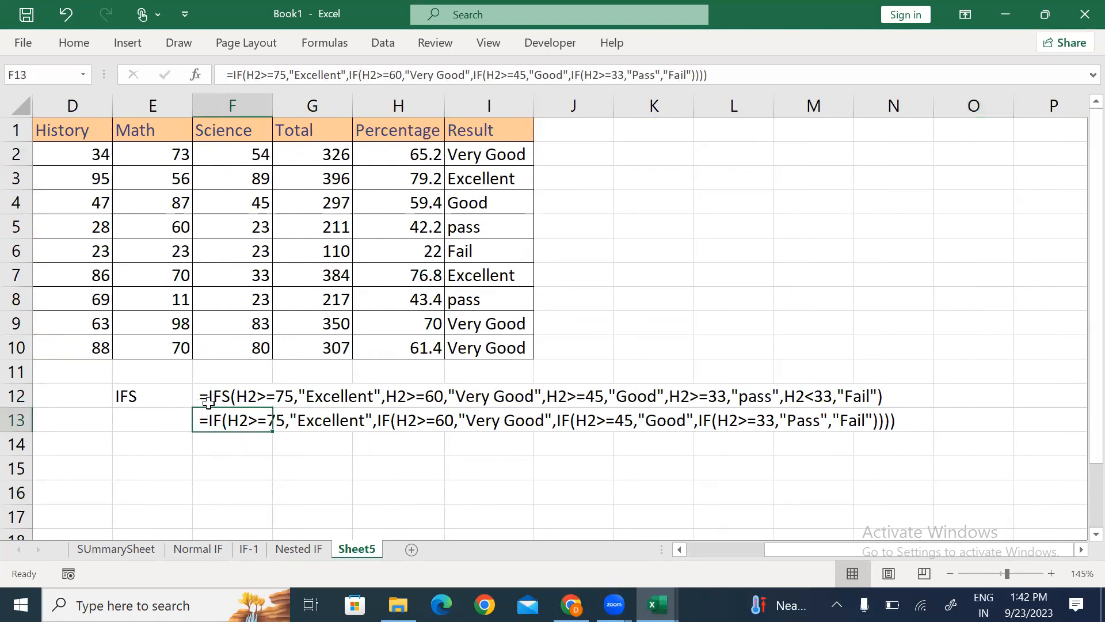
pyautogui.click(209, 402)
pyautogui.doubleClick(241, 397)
pyautogui.moveTo(241, 397); pyautogui.dragTo(294, 399)
pyautogui.moveTo(385, 397); pyautogui.dragTo(444, 397)
pyautogui.moveTo(547, 397); pyautogui.dragTo(832, 399)
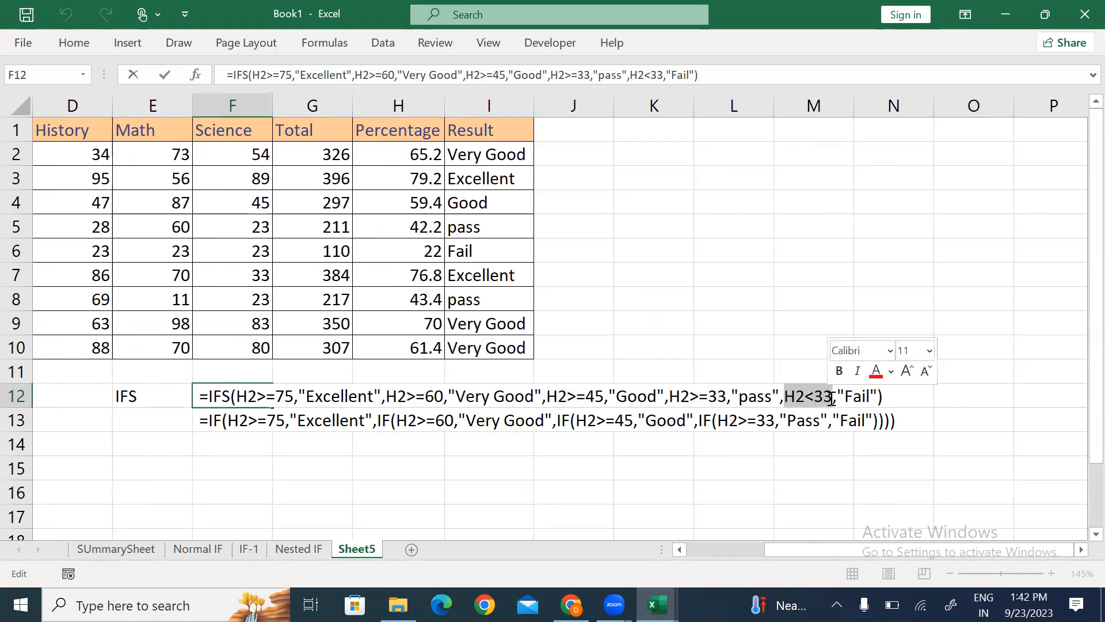
pyautogui.doubleClick(211, 422)
pyautogui.moveTo(211, 422); pyautogui.dragTo(292, 420)
pyautogui.moveTo(372, 421); pyautogui.dragTo(876, 421)
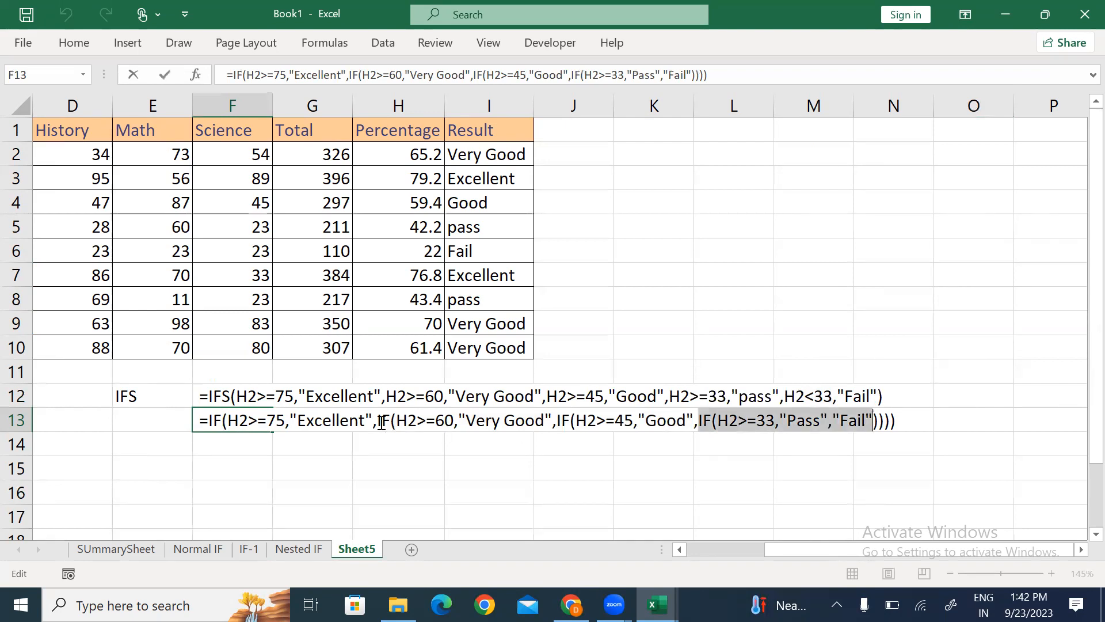
pyautogui.click(218, 397)
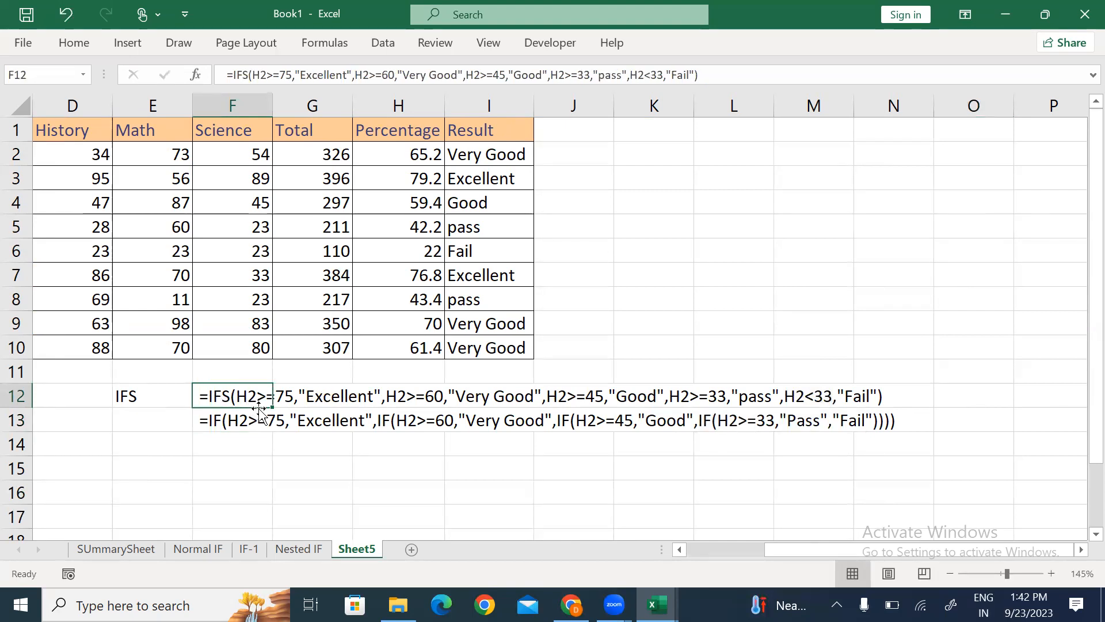
pyautogui.click(607, 259)
# Step: Rename Sheet5 to IFS and check the formula in I2
pyautogui.hotkey('alt', 'h')
pyautogui.write('or')
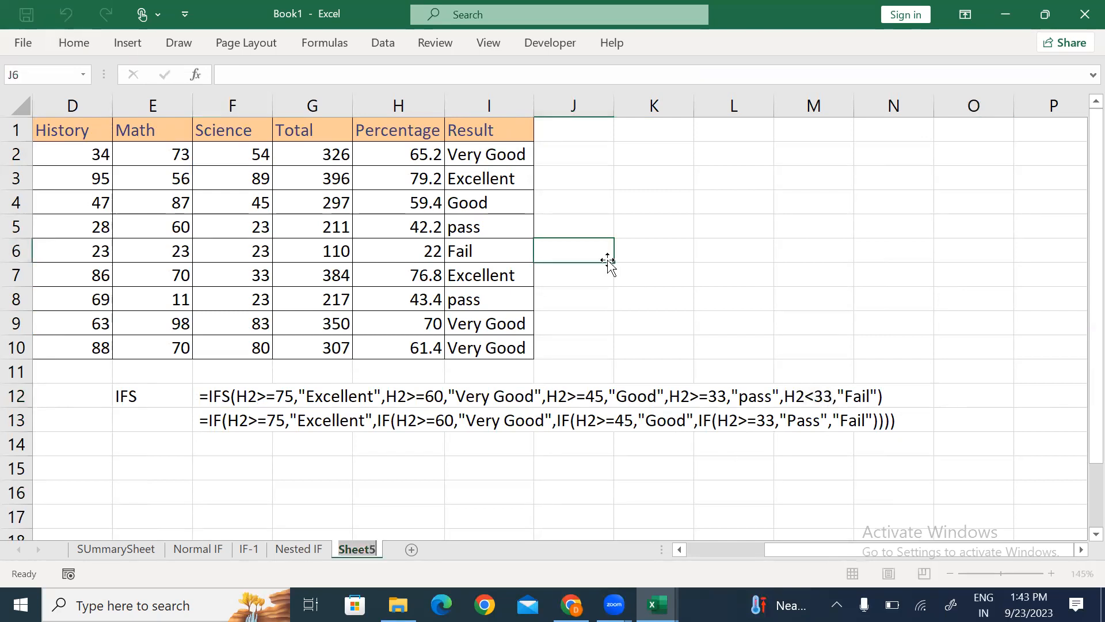
pyautogui.write('IFS')
pyautogui.click(671, 213)
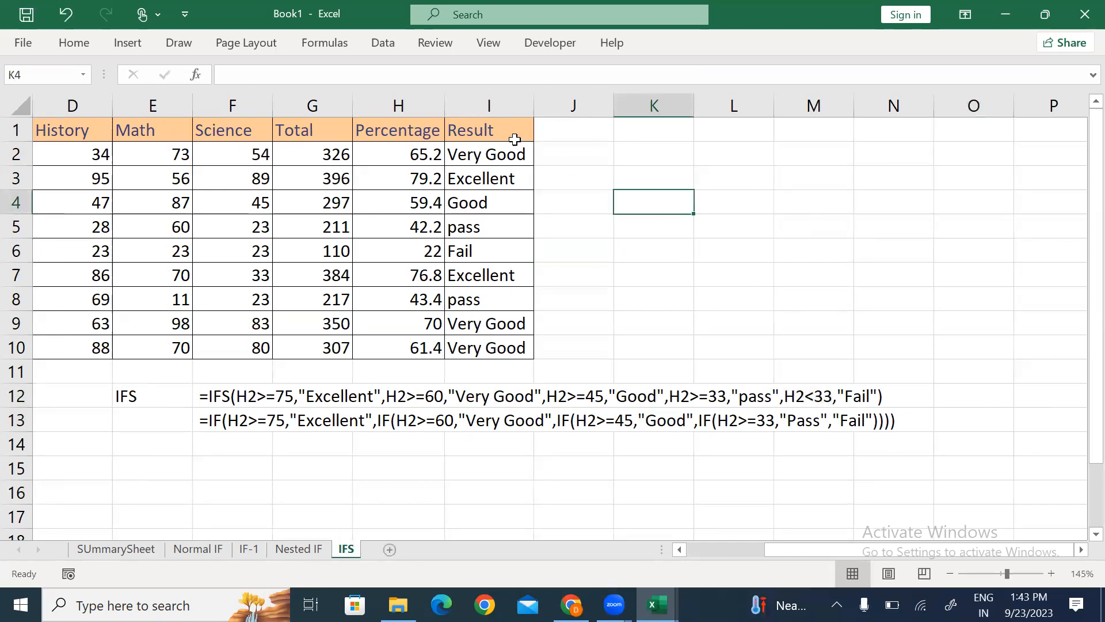
pyautogui.click(476, 155)
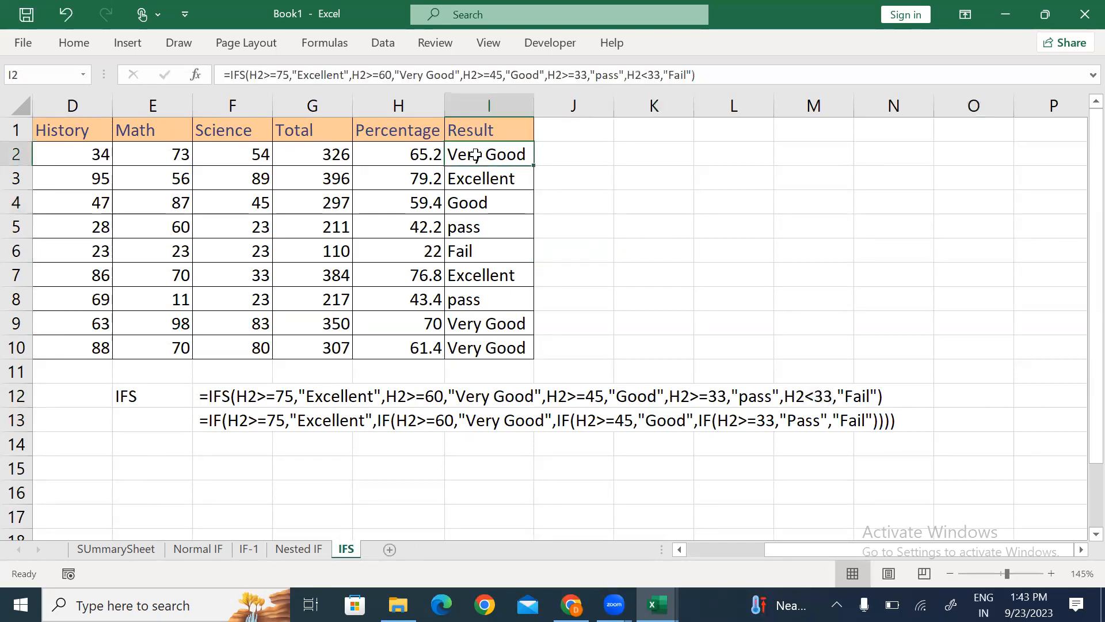
pyautogui.doubleClick(475, 155)
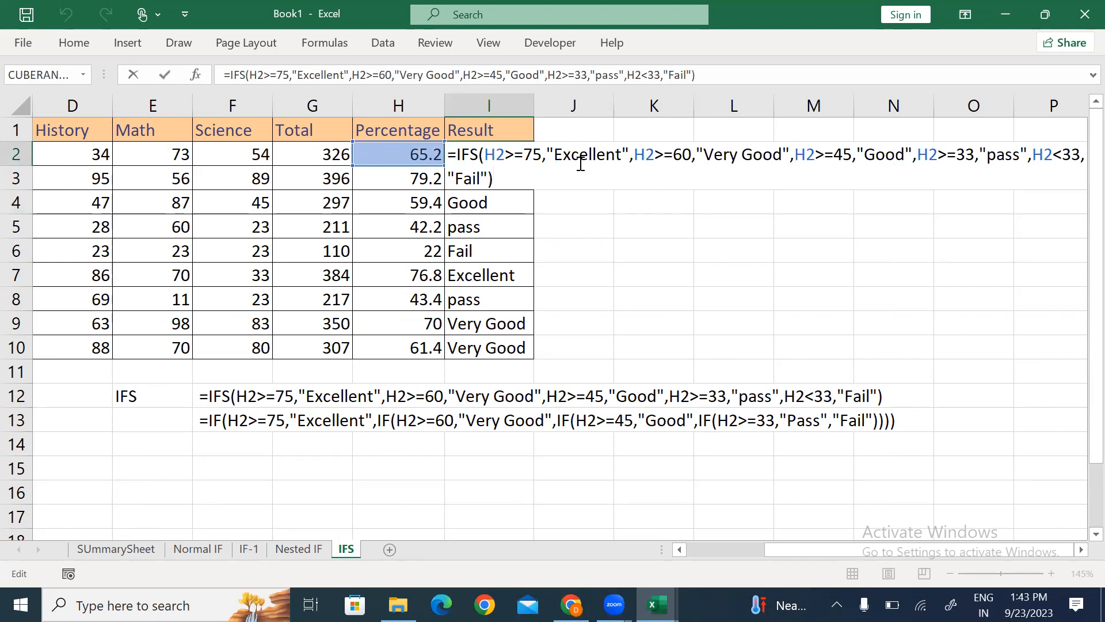
pyautogui.click(573, 237)
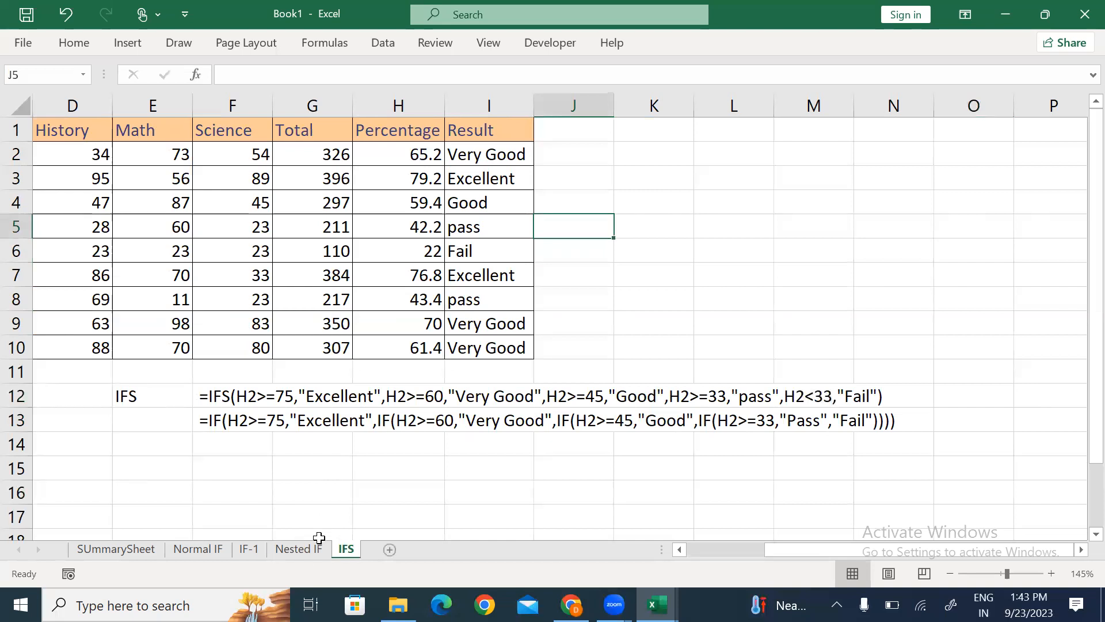
# Step: Copy the grade threshold table K6:L10 from Nested IF and paste it at K5
pyautogui.click(300, 550)
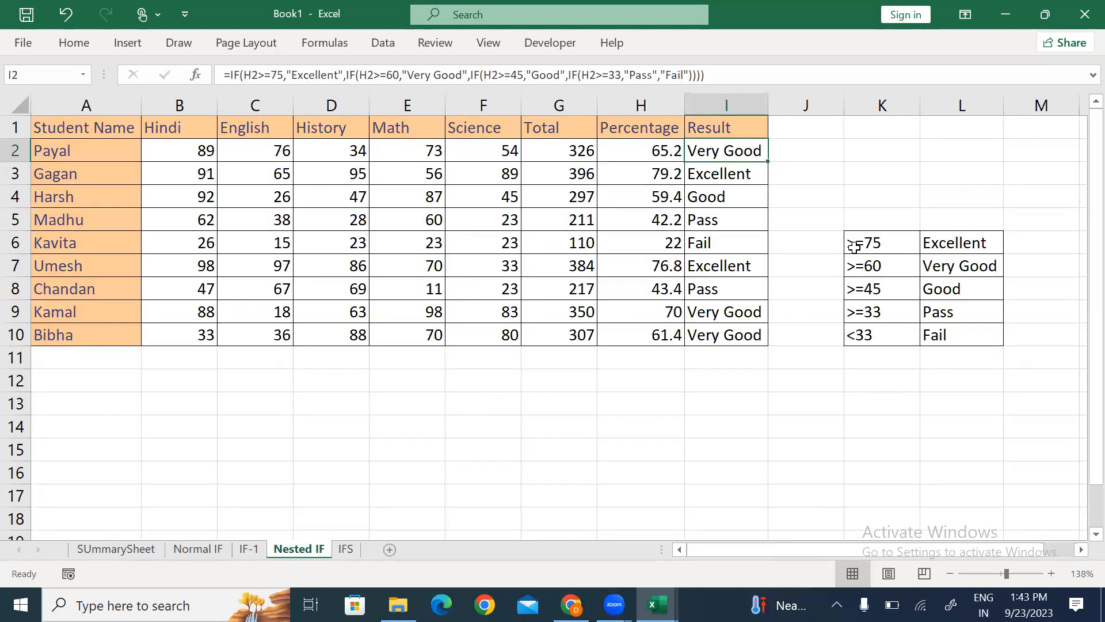
pyautogui.moveTo(854, 248); pyautogui.dragTo(933, 332)
pyautogui.hotkey('ctrl', 'c')
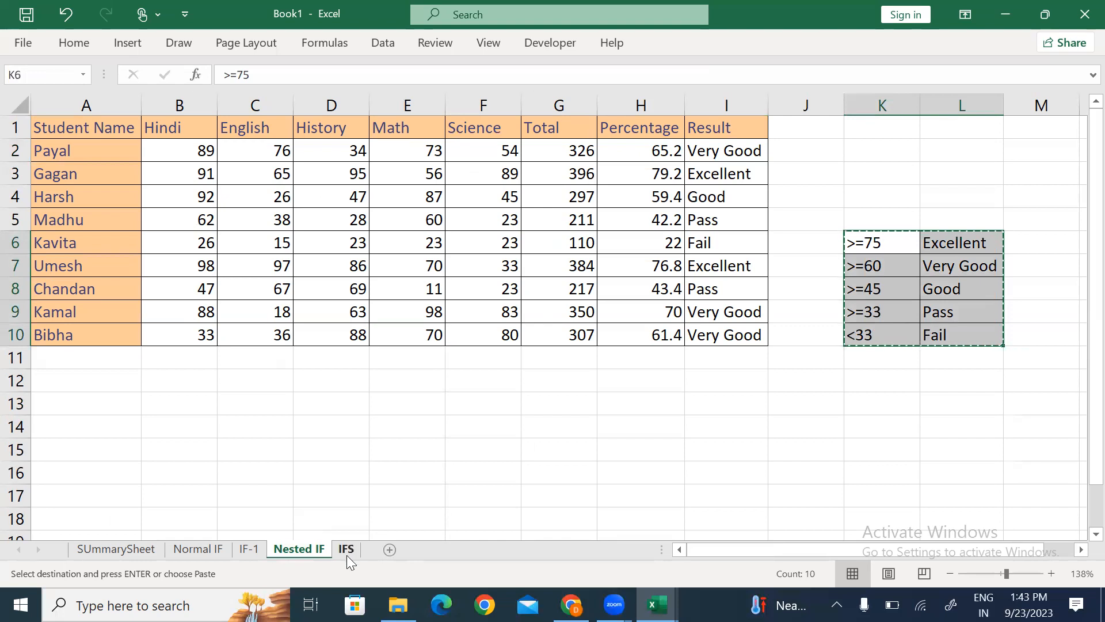
pyautogui.click(346, 549)
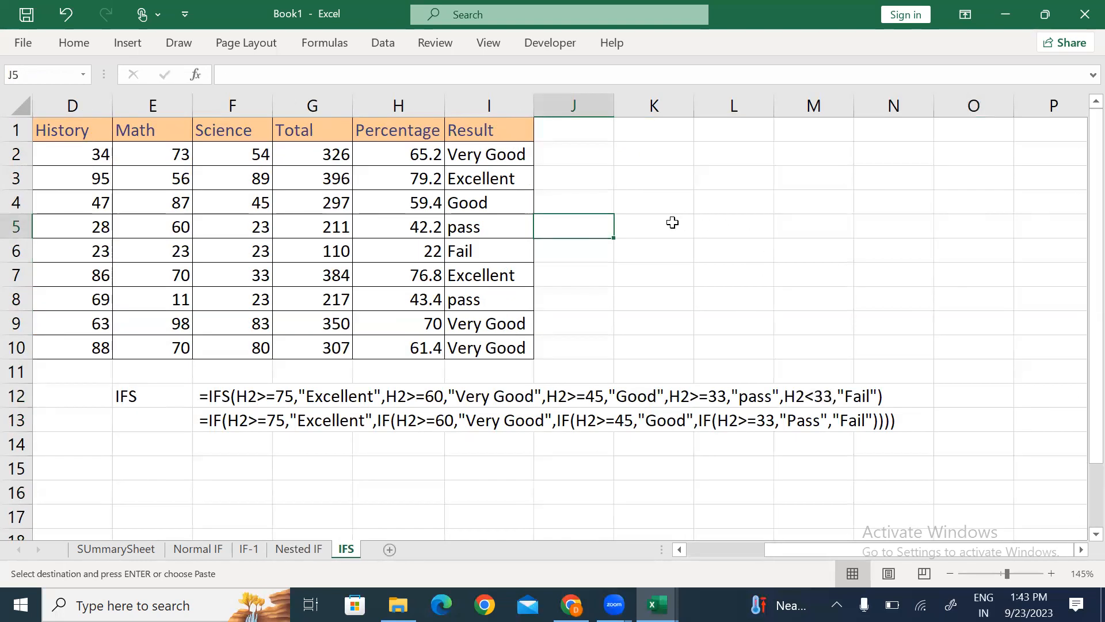
pyautogui.click(673, 222)
pyautogui.hotkey('ctrl', 'v')
pyautogui.click(605, 194)
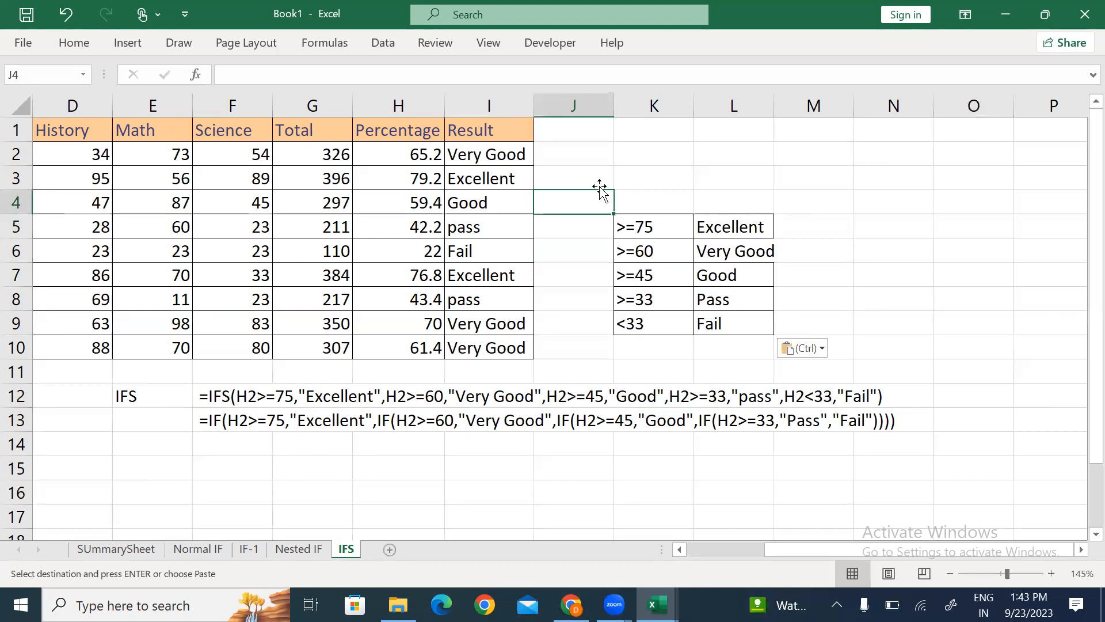
# Step: Insert a new empty column J after the Result column
pyautogui.click(562, 154)
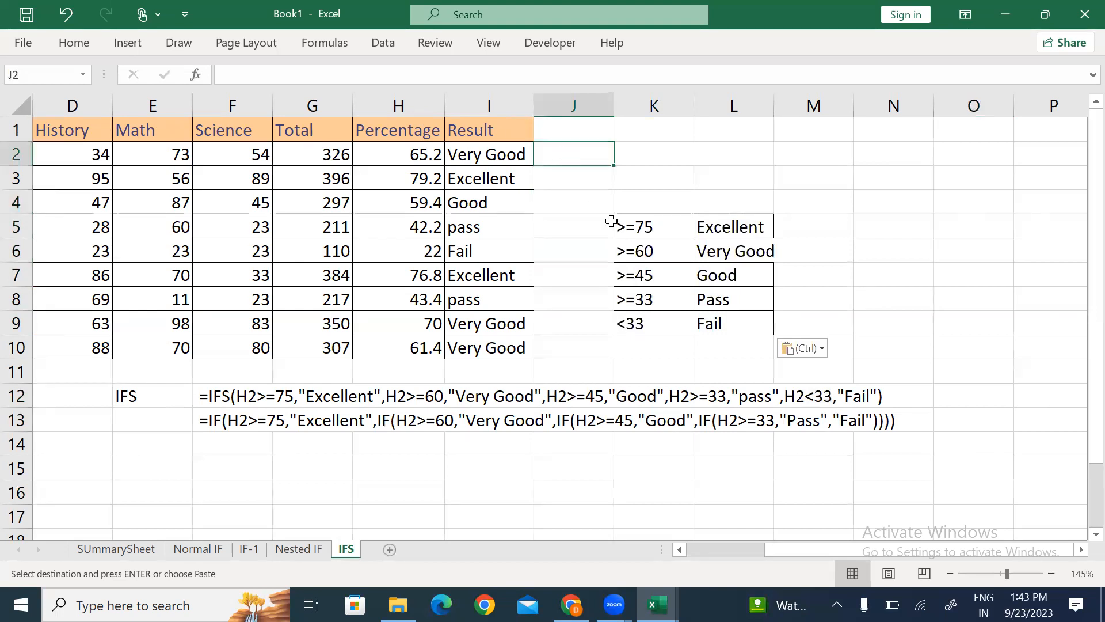
pyautogui.hotkey('alt', 'h')
pyautogui.press('i')
pyautogui.press('c')
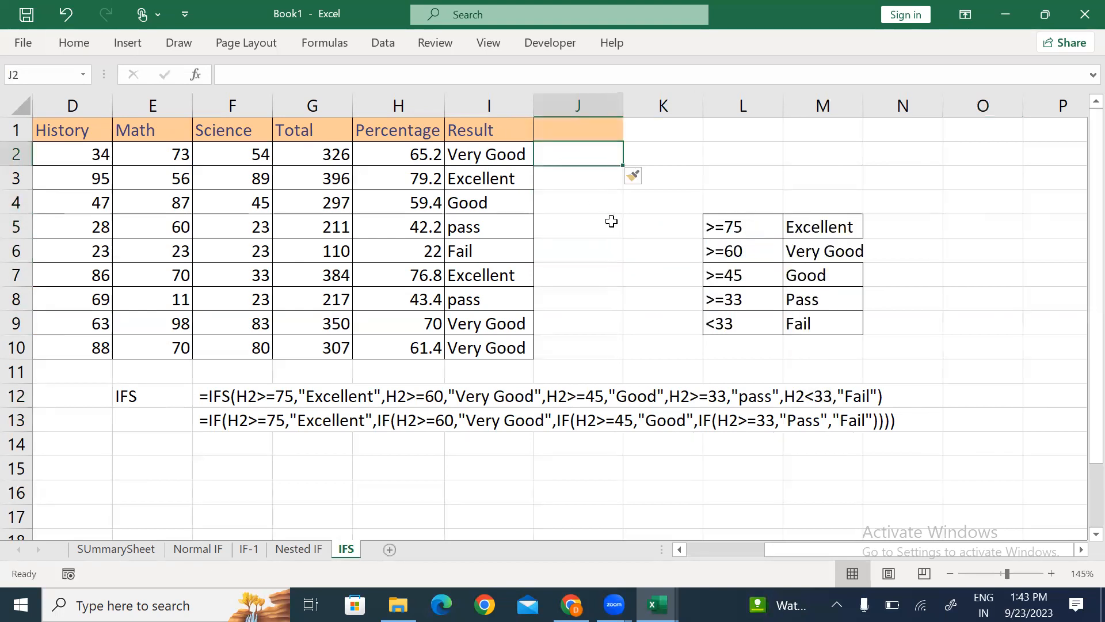
# Step: Start J2 as =IFS(H2>=75,$M$5, with the Excellent label referenced absolutely
pyautogui.write('=IFS(')
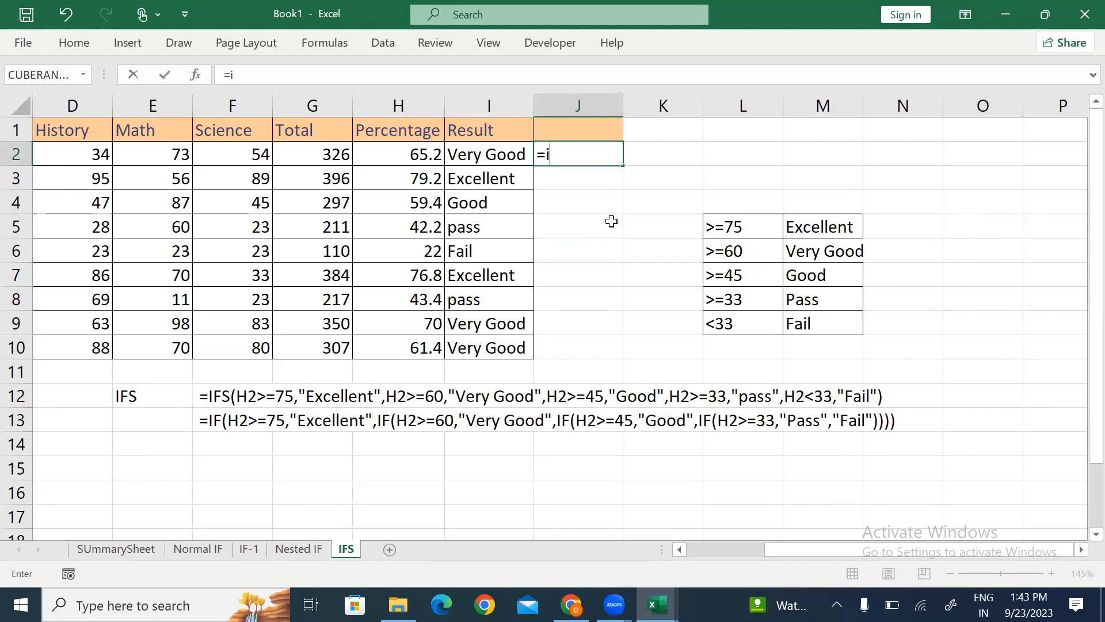
pyautogui.click(392, 155)
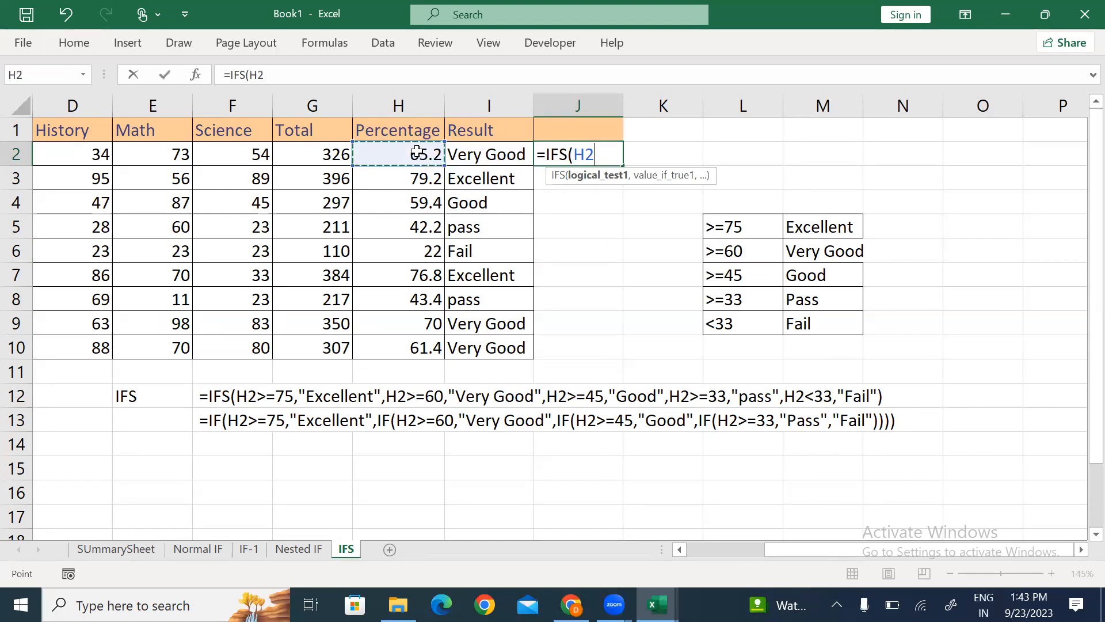
pyautogui.write('>=')
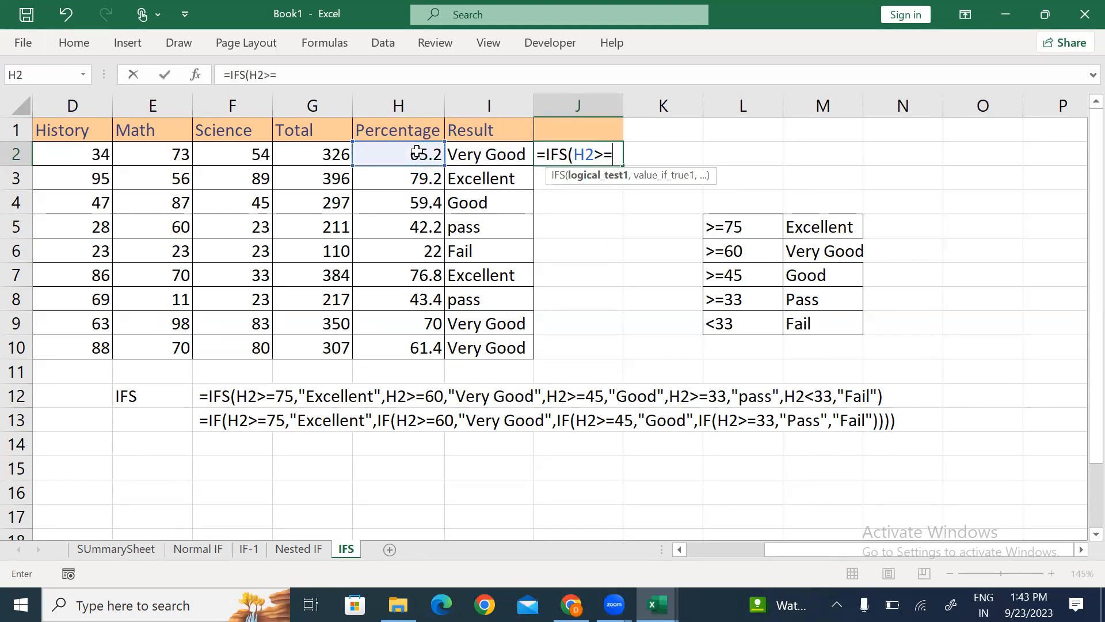
pyautogui.write('75')
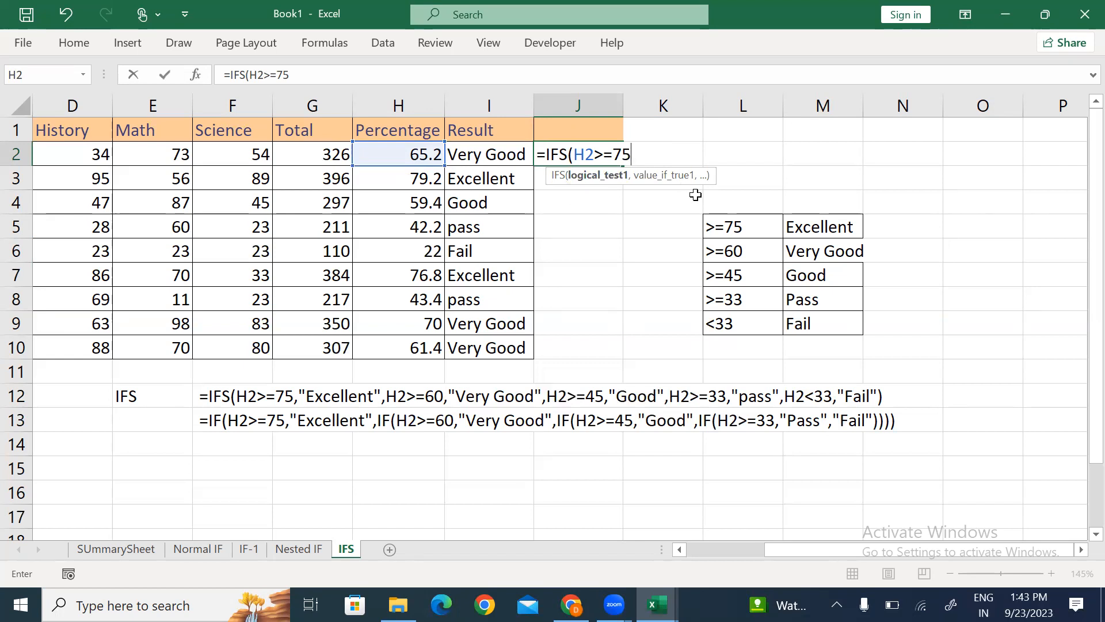
pyautogui.write(',')
pyautogui.click(829, 229)
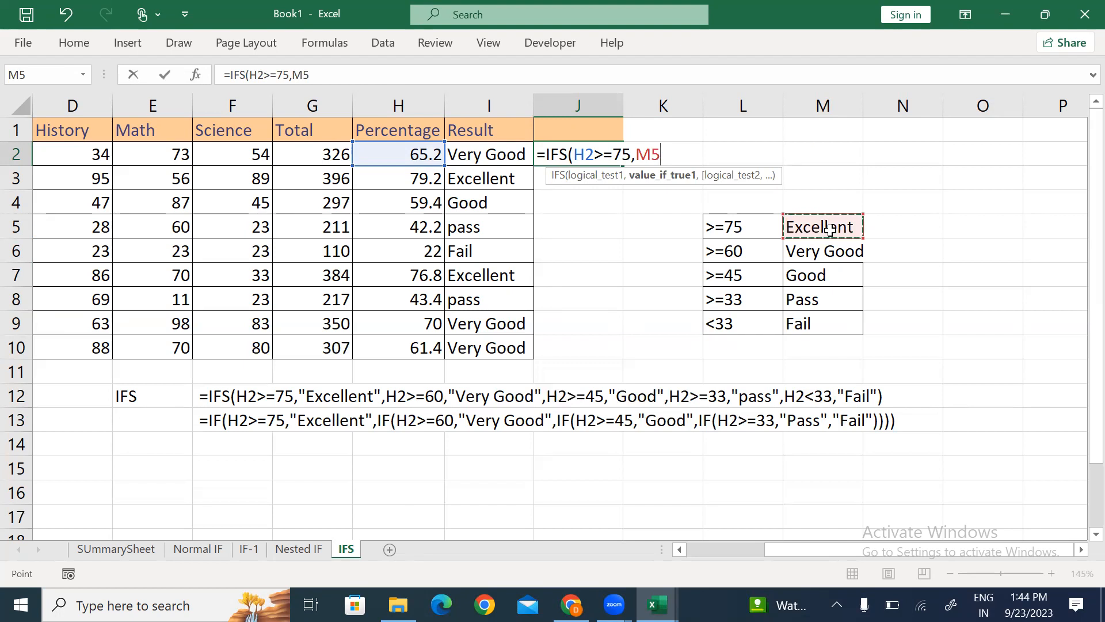
pyautogui.write(',')
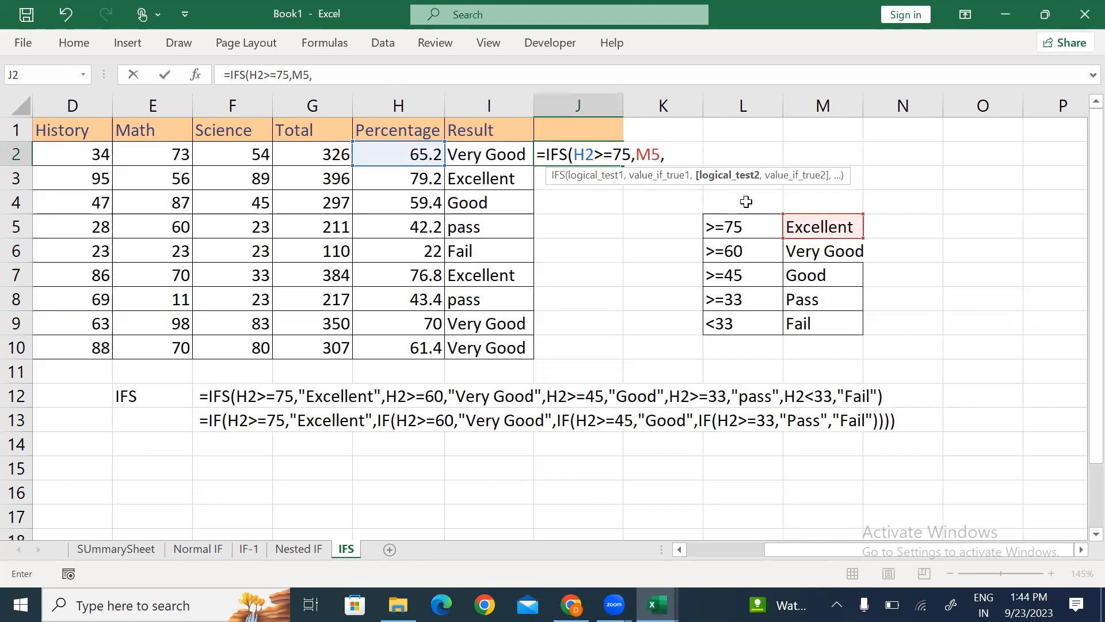
pyautogui.press('BackSpace')
pyautogui.press('F4')
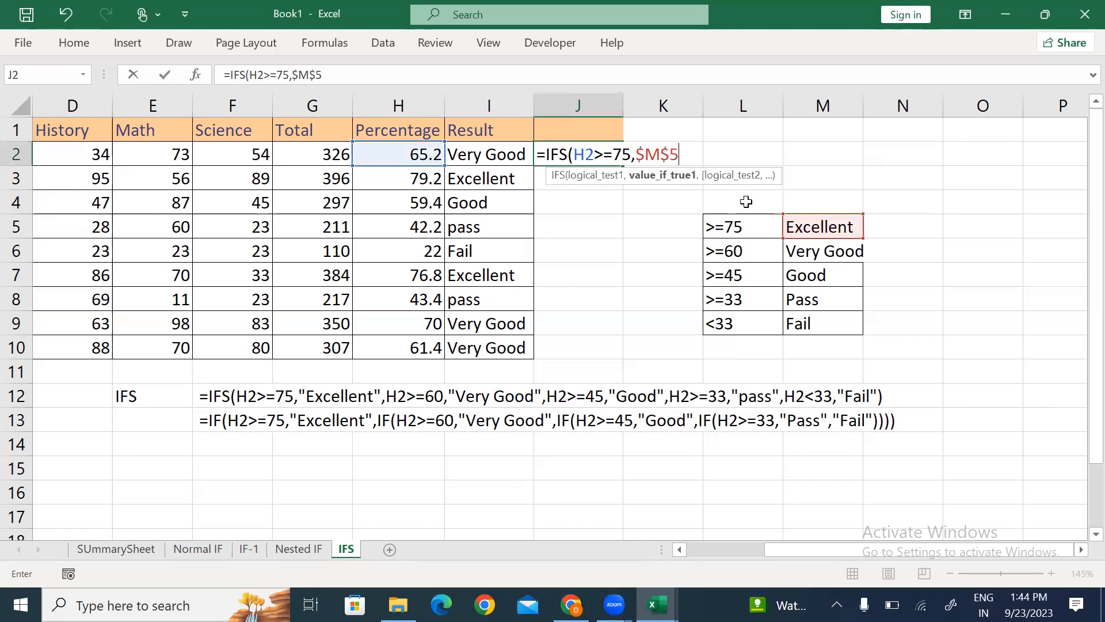
pyautogui.write(',')
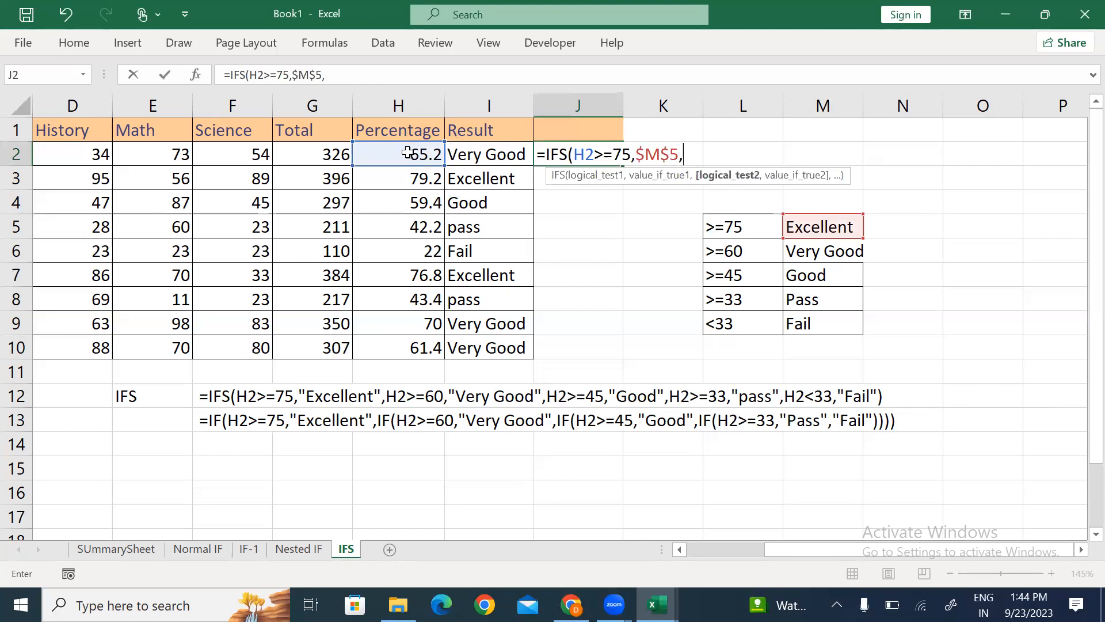
# Step: Add the H2>=60 → $M$6 and H2>=45 → $M$7 tests to the formula
pyautogui.click(403, 152)
pyautogui.write('>=60,')
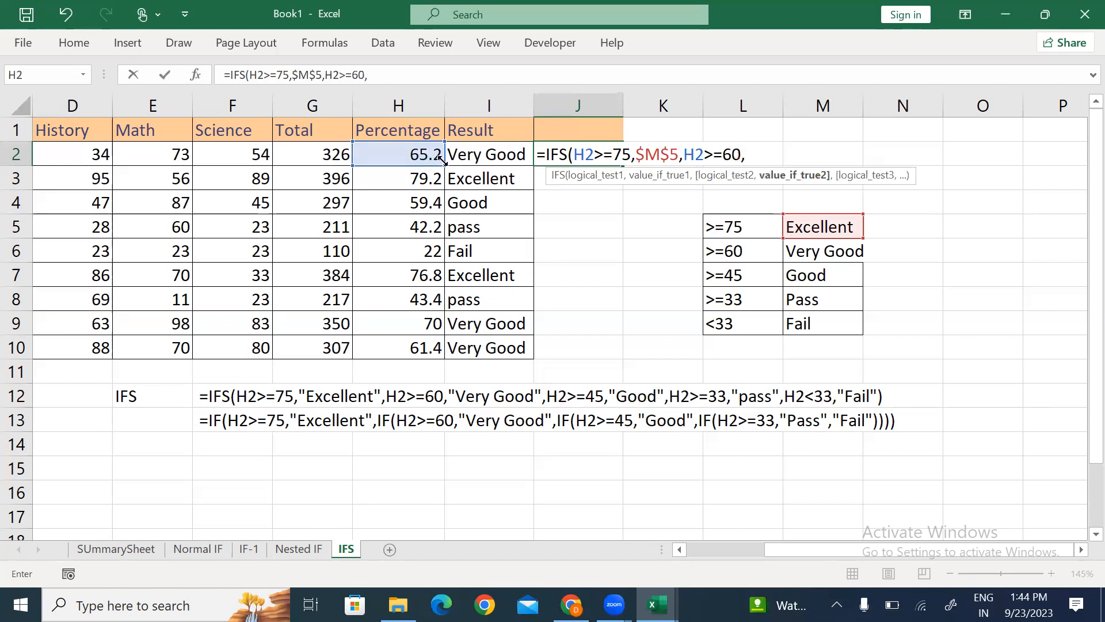
pyautogui.click(837, 249)
pyautogui.press('F4')
pyautogui.write(',')
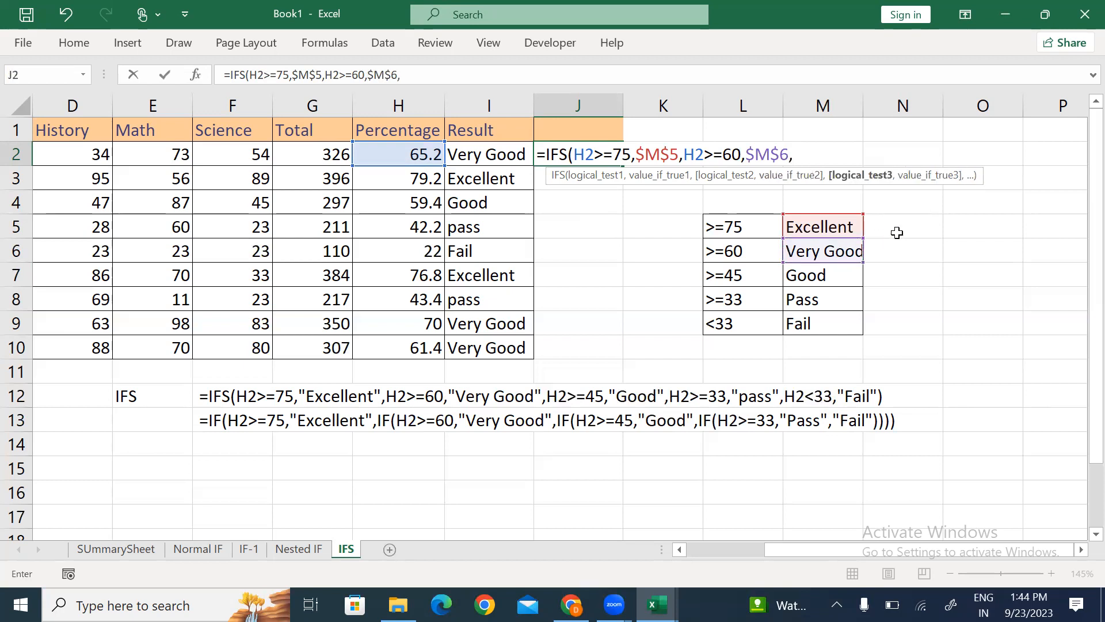
pyautogui.click(384, 152)
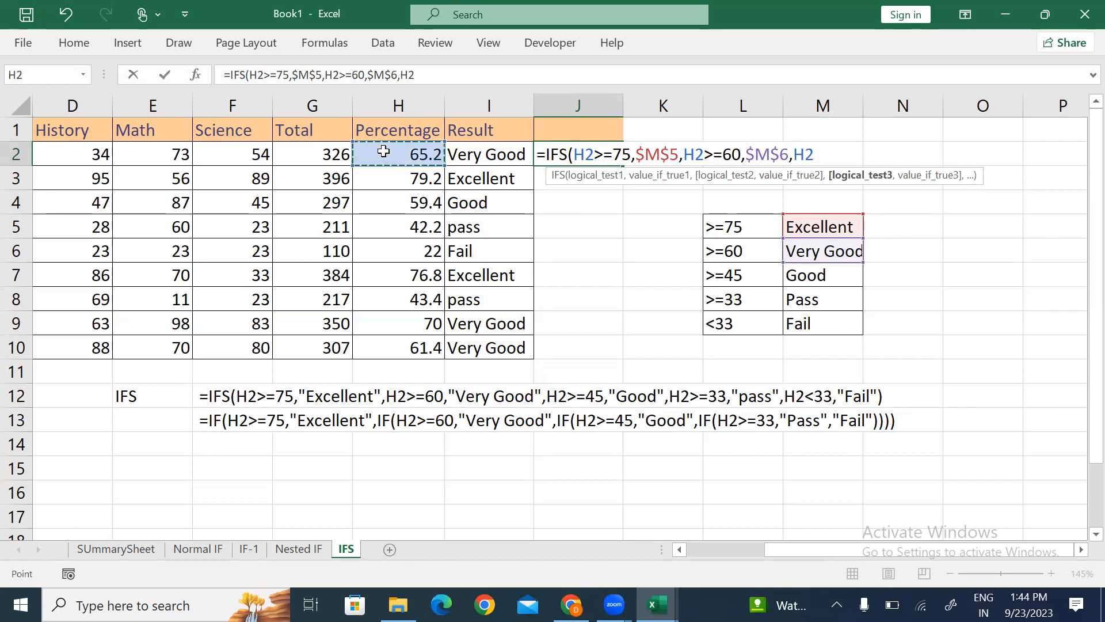
pyautogui.write('>=45,')
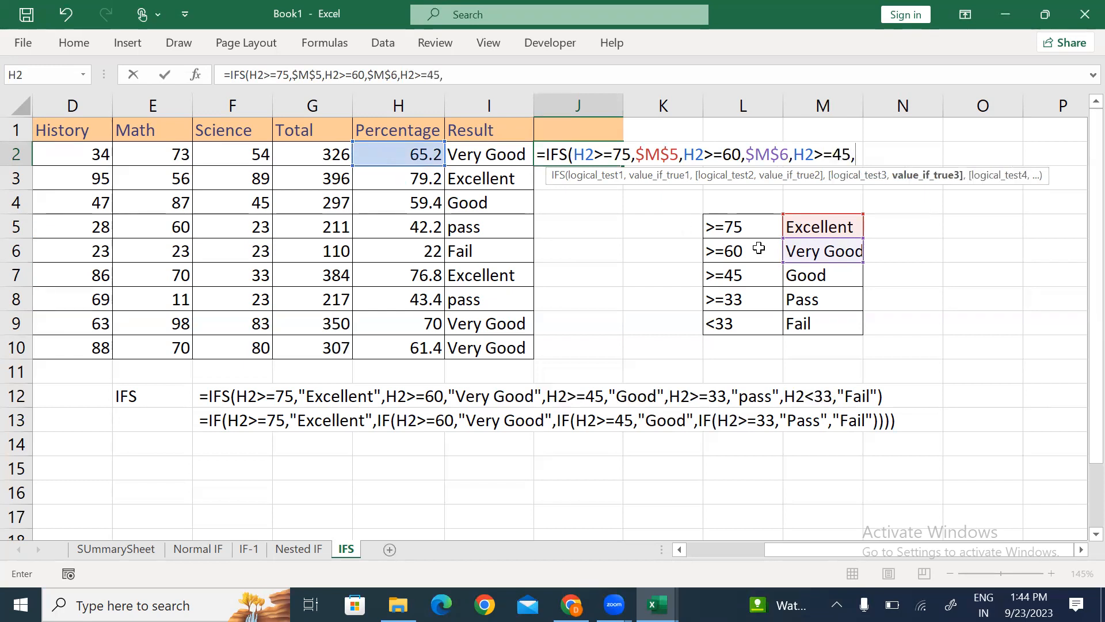
pyautogui.click(809, 279)
pyautogui.press('F4')
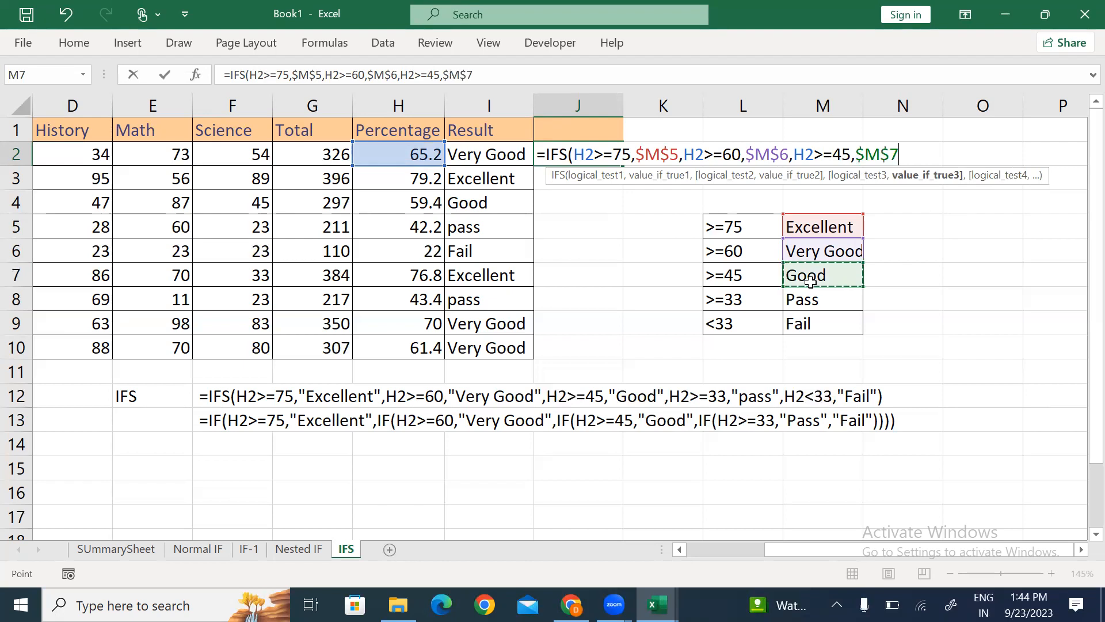
pyautogui.write(',')
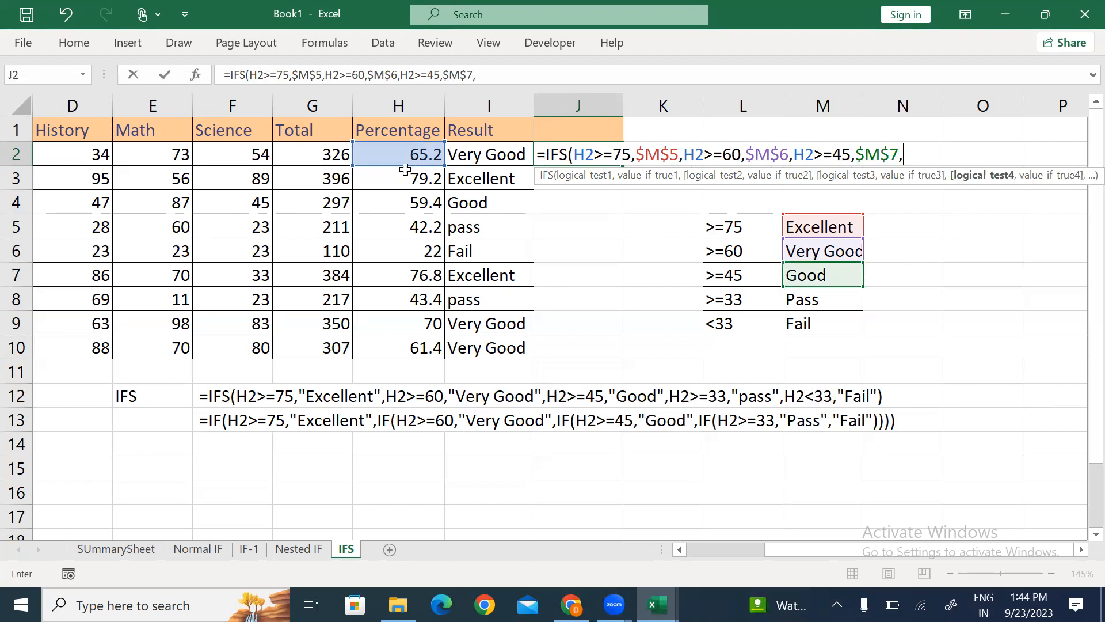
# Step: Add H2>=33 → $M$8 and a final H2>=33 → M9 test, then close the bracket
pyautogui.click(389, 153)
pyautogui.write('>=')
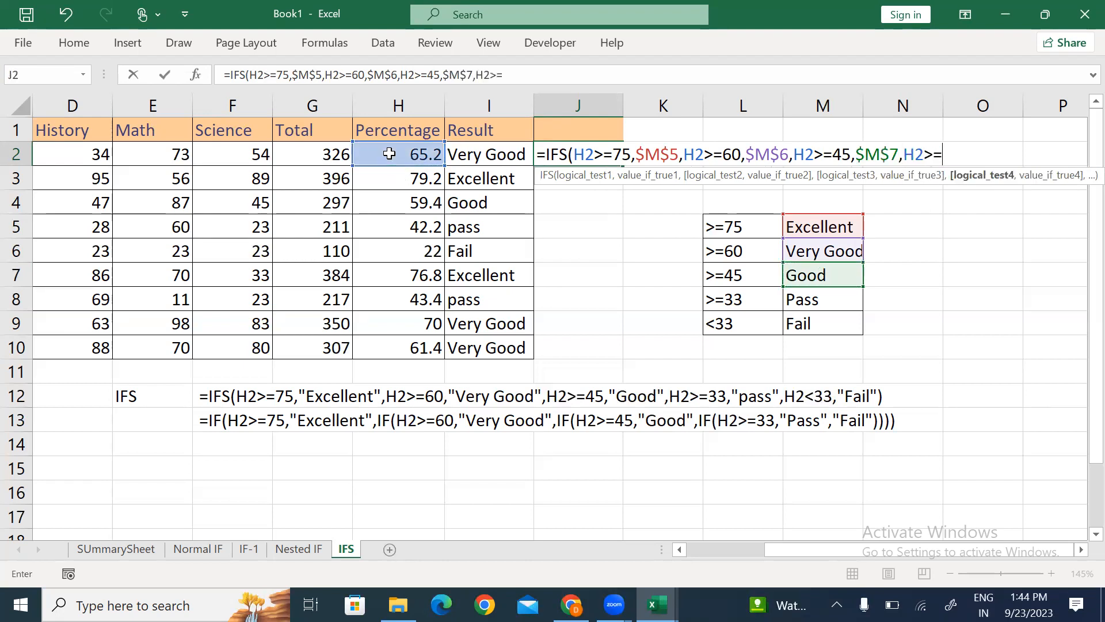
pyautogui.write('33,')
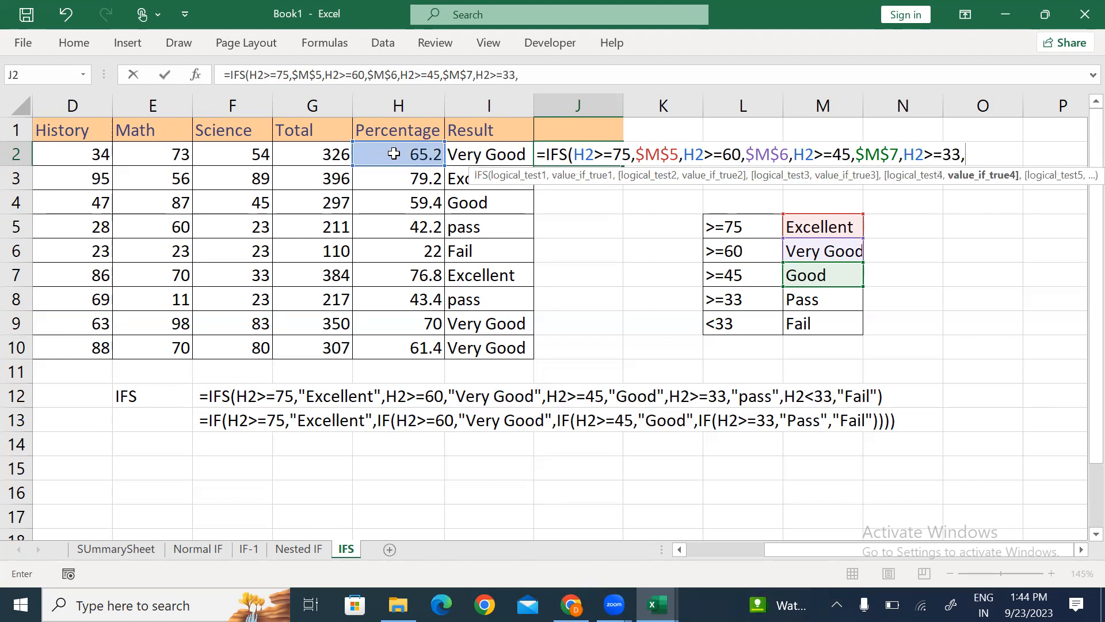
pyautogui.click(826, 301)
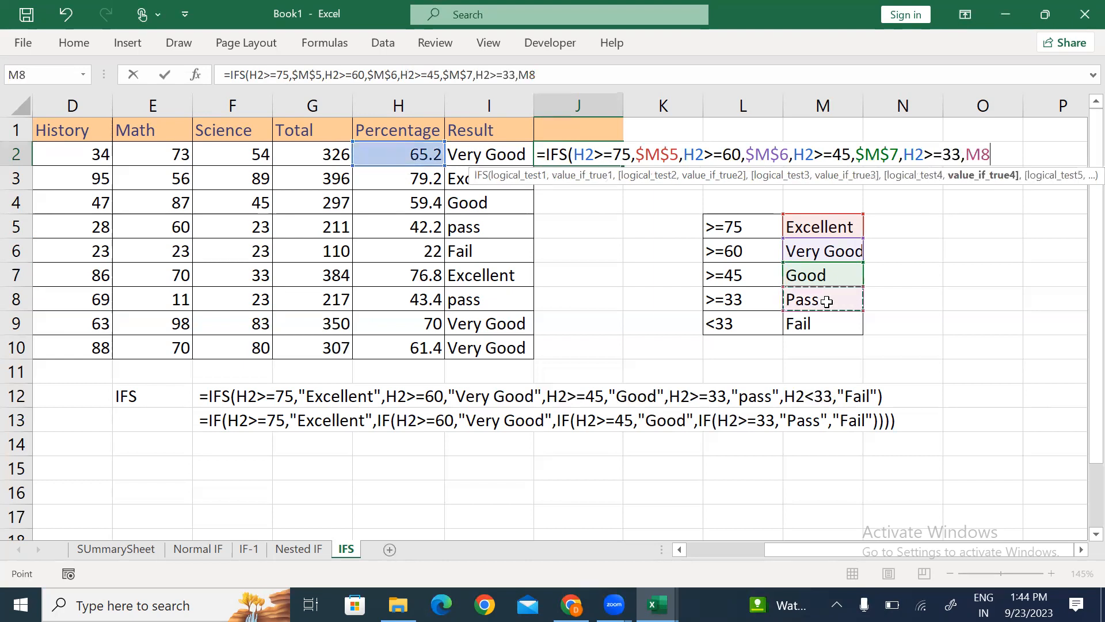
pyautogui.press('F4')
pyautogui.write(',')
pyautogui.click(393, 157)
pyautogui.write('>')
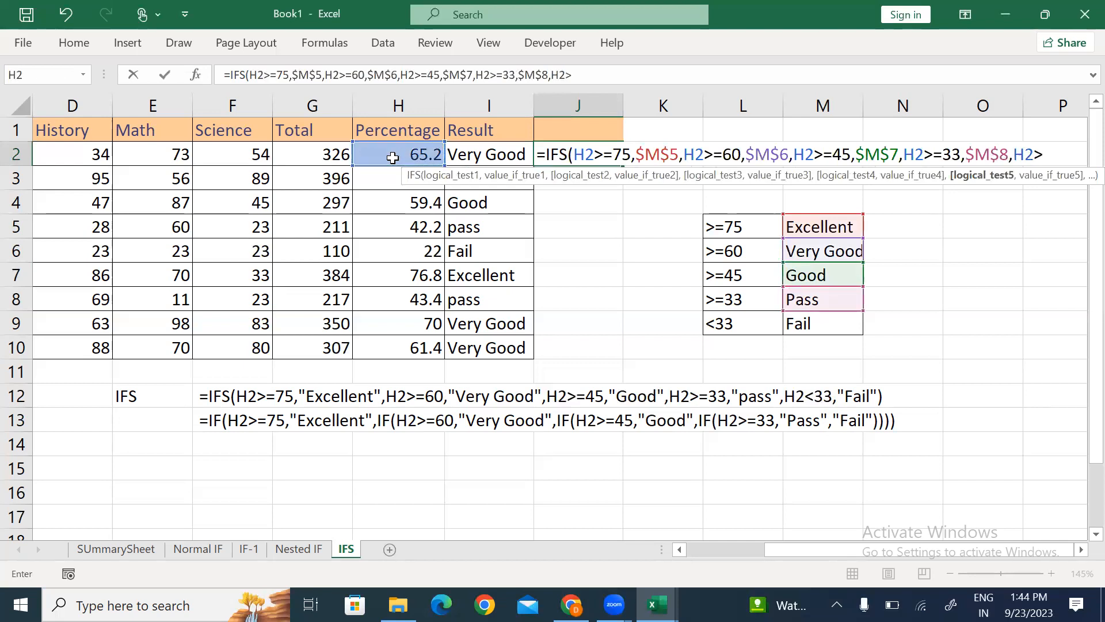
pyautogui.write('=33,')
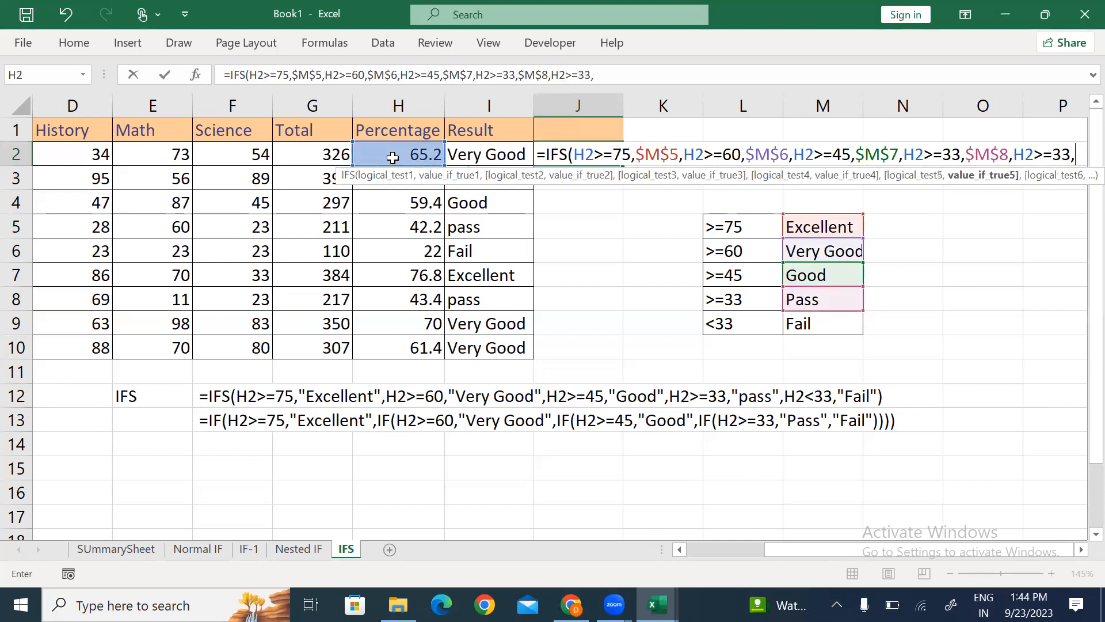
pyautogui.click(805, 325)
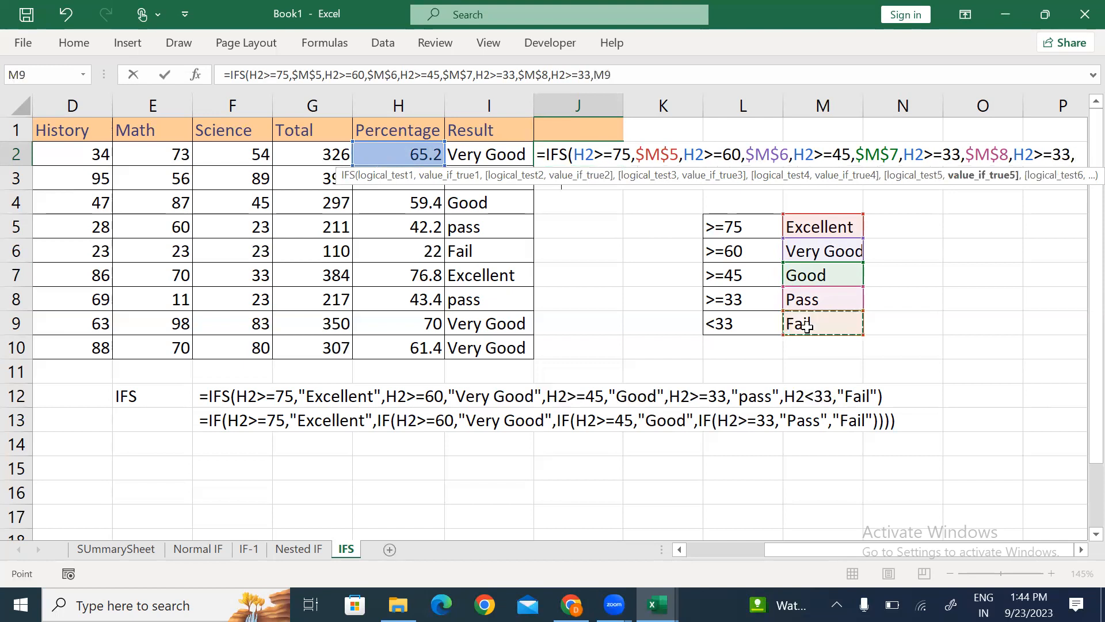
pyautogui.write(')')
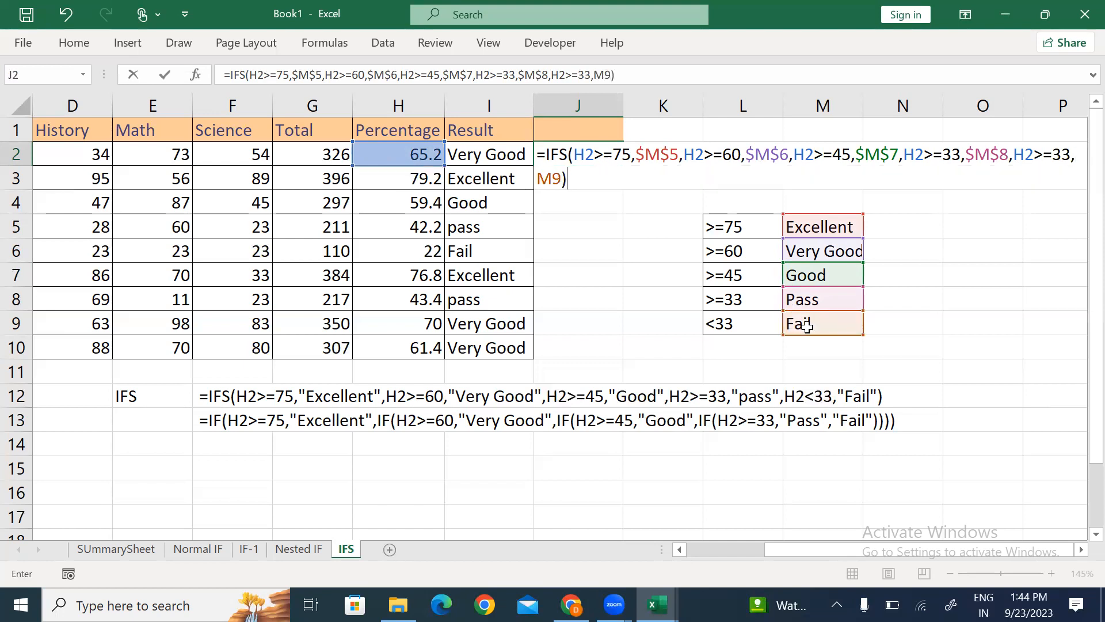
# Step: Enter the J2 formula and fill it down to J10, revealing #N/A in J6
pyautogui.press('Return')
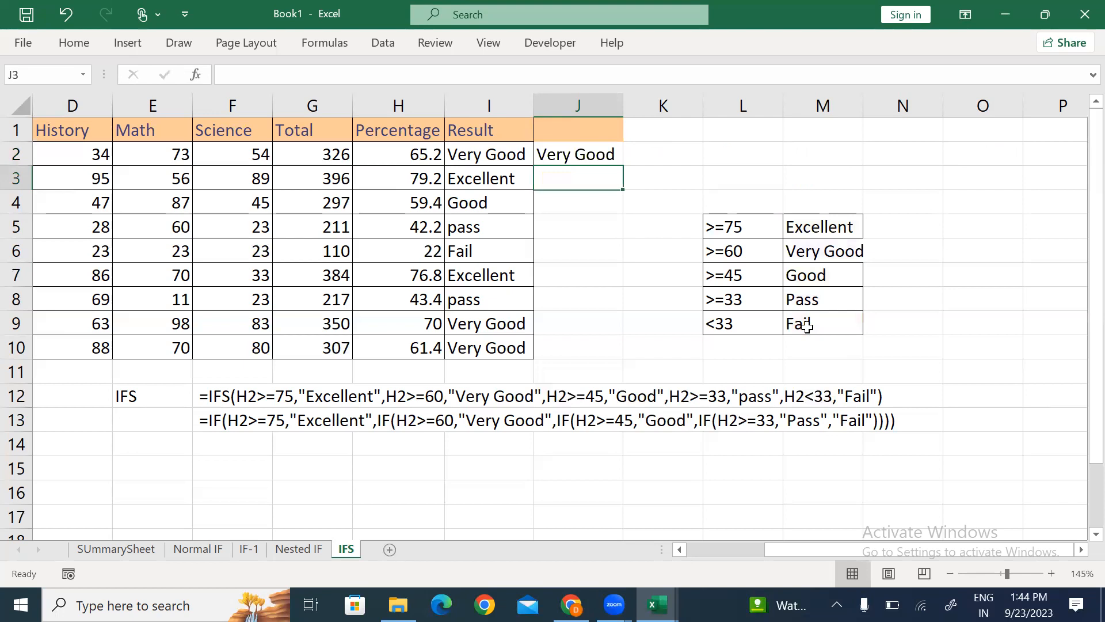
pyautogui.press('Up')
pyautogui.hotkey('shift', 'Down')
pyautogui.hotkey('shift', 'Down')
pyautogui.hotkey('shift', 'Down')
pyautogui.hotkey('shift', 'Down')
pyautogui.hotkey('shift', 'Down')
pyautogui.hotkey('shift', 'Down')
pyautogui.hotkey('shift', 'Down')
pyautogui.hotkey('shift', 'Down')
pyautogui.hotkey('ctrl', 'd')
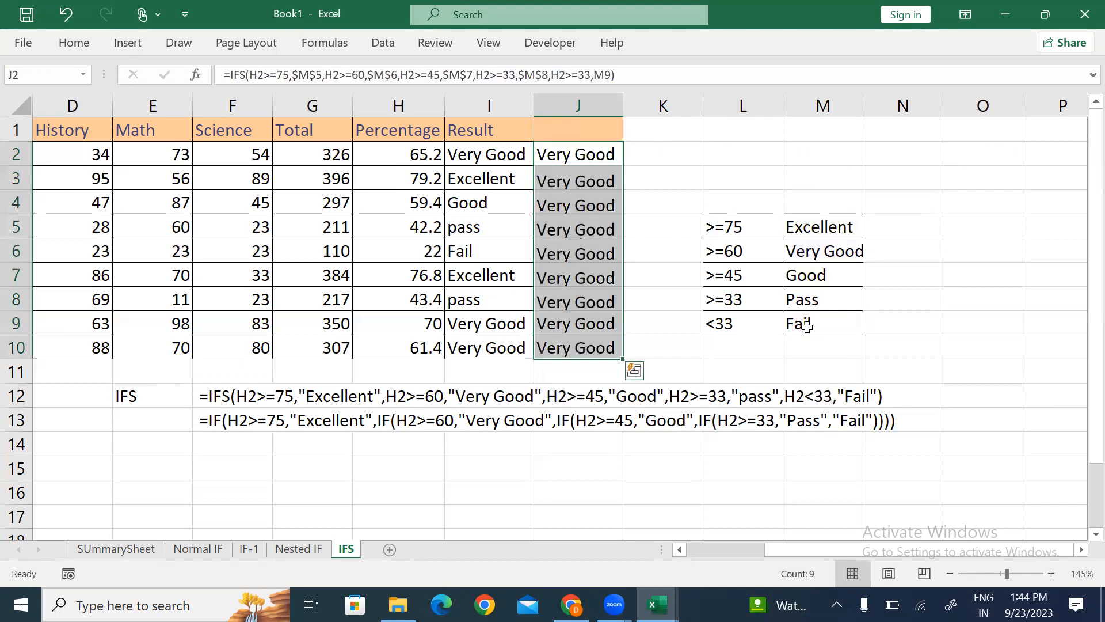
pyautogui.click(567, 249)
pyautogui.click(583, 163)
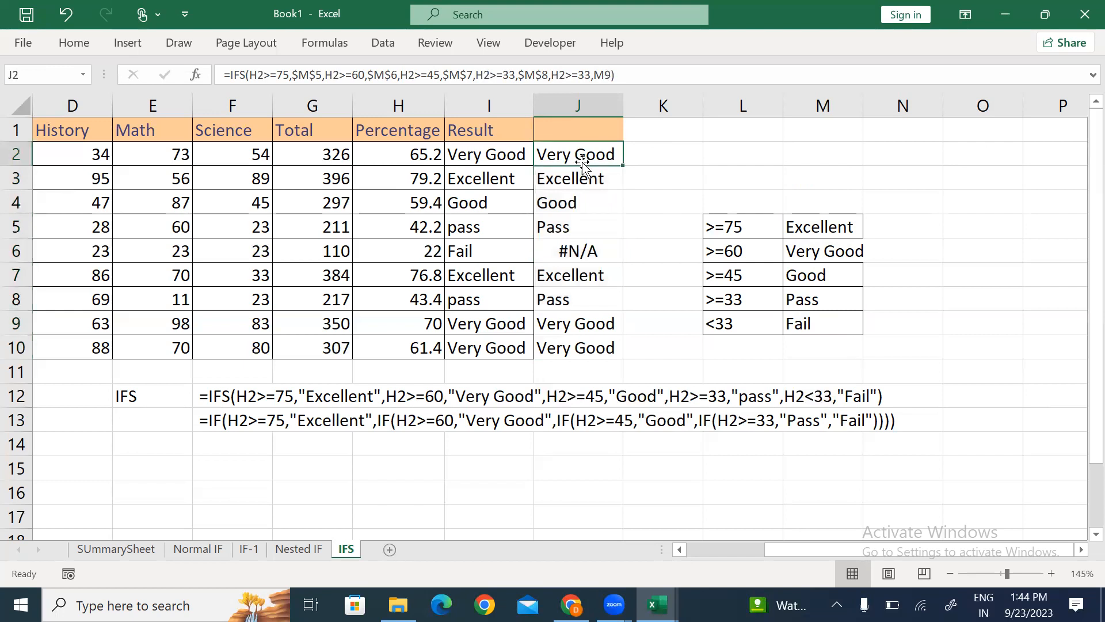
# Step: Make the M9 reference absolute ($M$9) and refill J2:J10
pyautogui.press('F2')
pyautogui.press('Left')
pyautogui.press('Left')
pyautogui.press('Left')
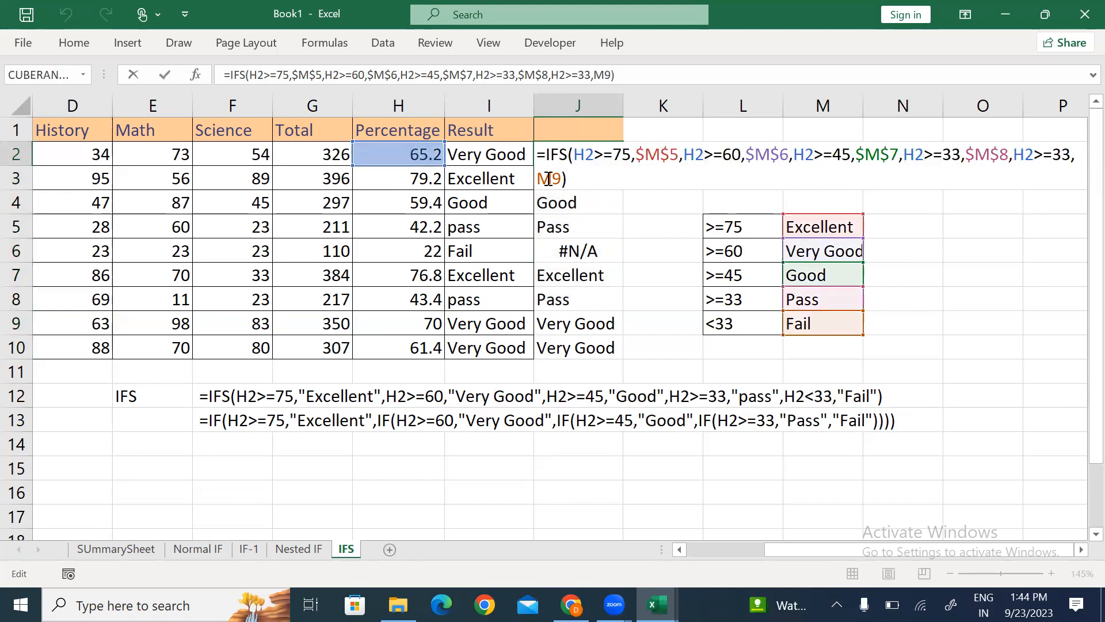
pyautogui.press('F4')
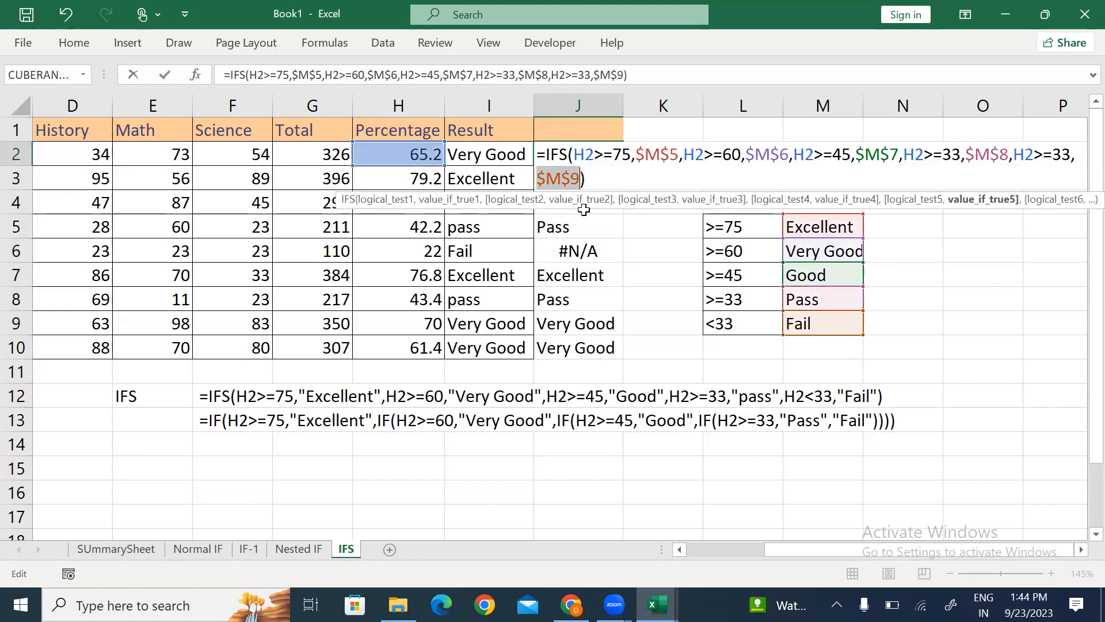
pyautogui.press('Return')
pyautogui.press('Up')
pyautogui.hotkey('ctrl', 'shift', 'Down')
pyautogui.hotkey('ctrl', 'd')
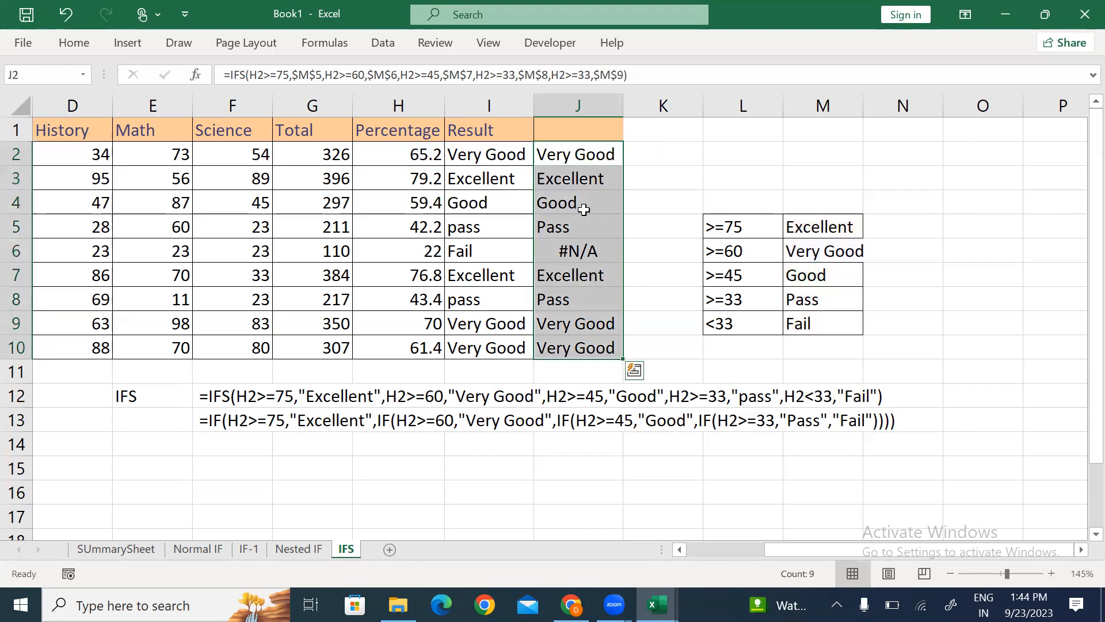
pyautogui.press('Up')
pyautogui.press('Down')
# Step: Change the last test to H2<33 and refill J2:J10 so J6 shows Fail
pyautogui.press('F2')
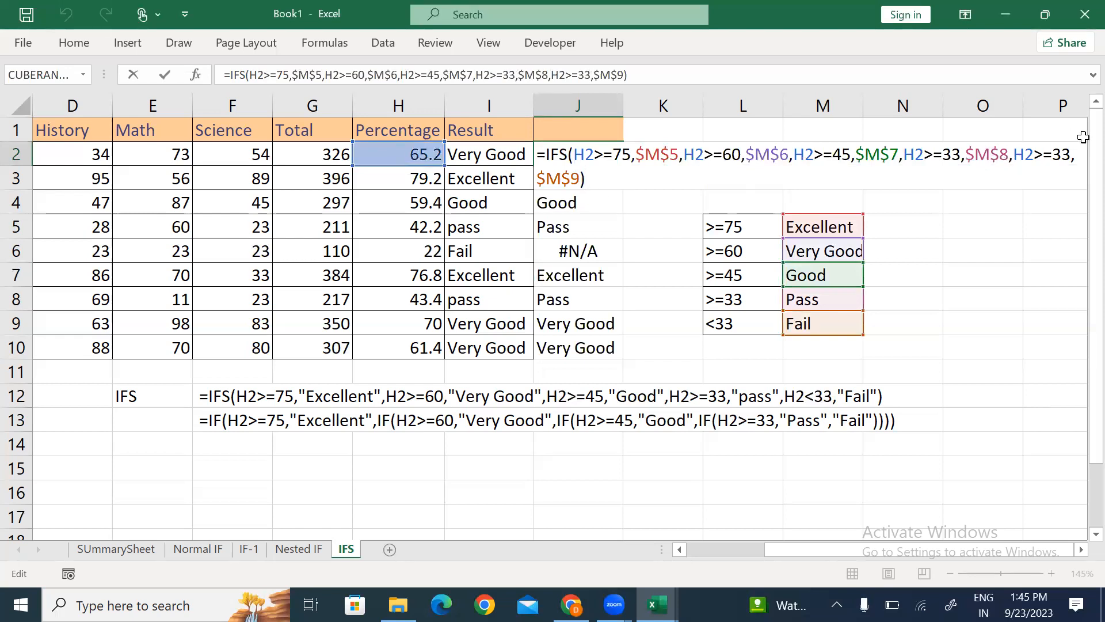
pyautogui.click(1044, 156)
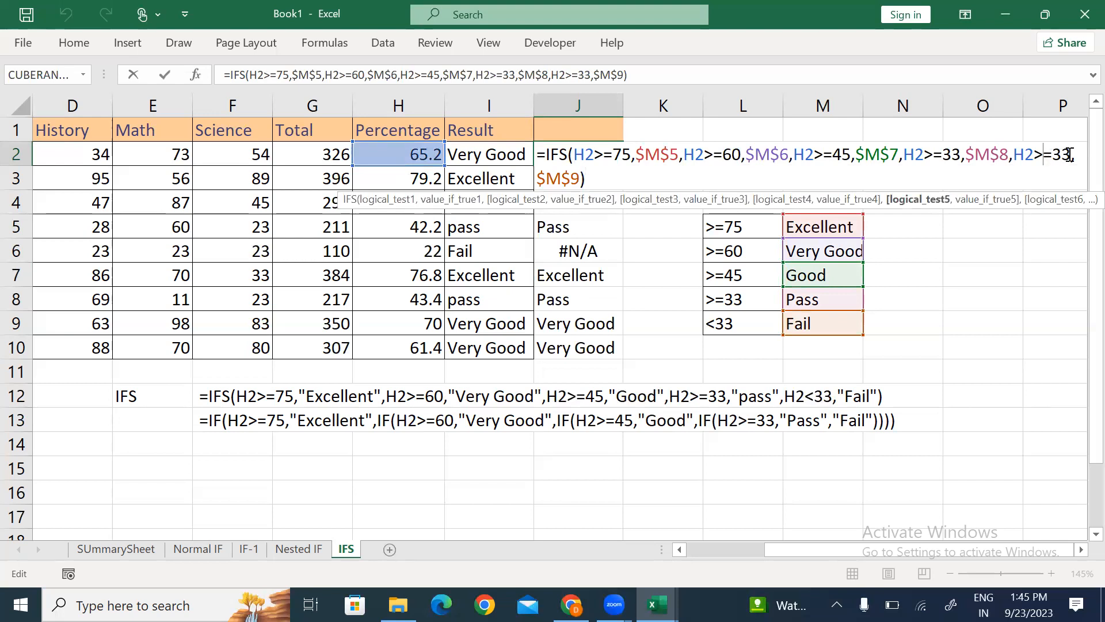
pyautogui.click(624, 174)
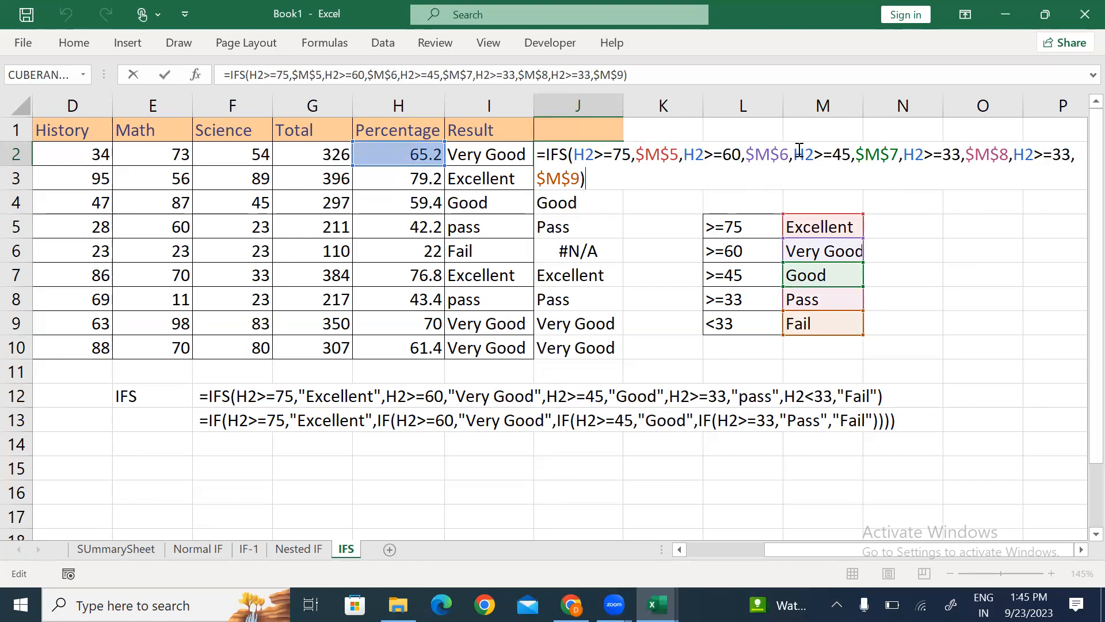
pyautogui.click(1053, 155)
pyautogui.press('BackSpace')
pyautogui.press('BackSpace')
pyautogui.write('<')
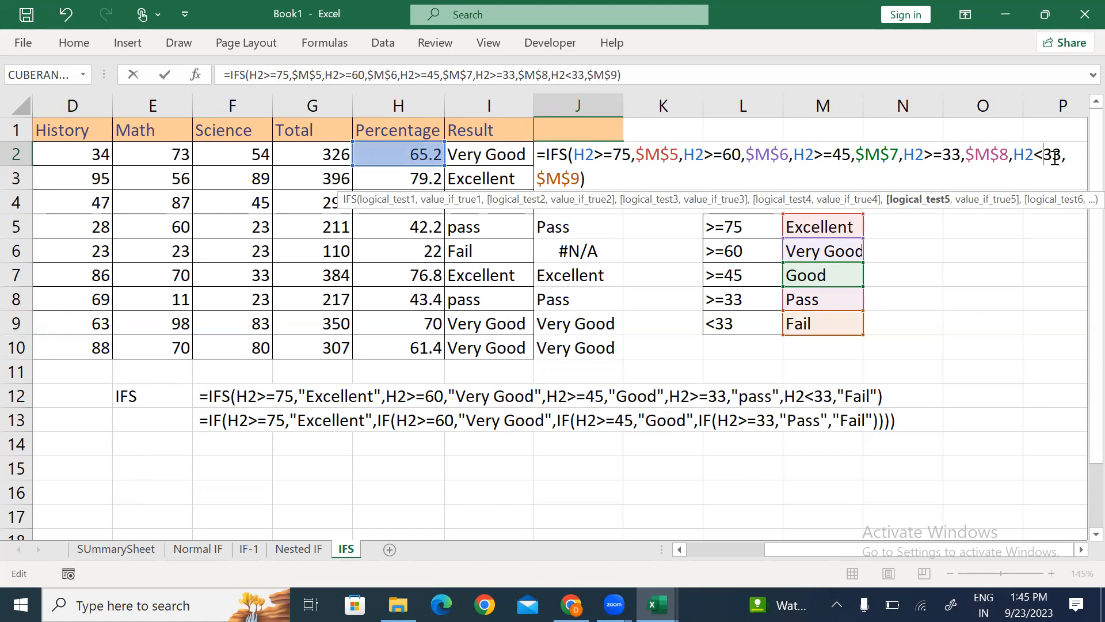
pyautogui.hotkey('ctrl', 'Return')
pyautogui.hotkey('ctrl', 'shift', 'Down')
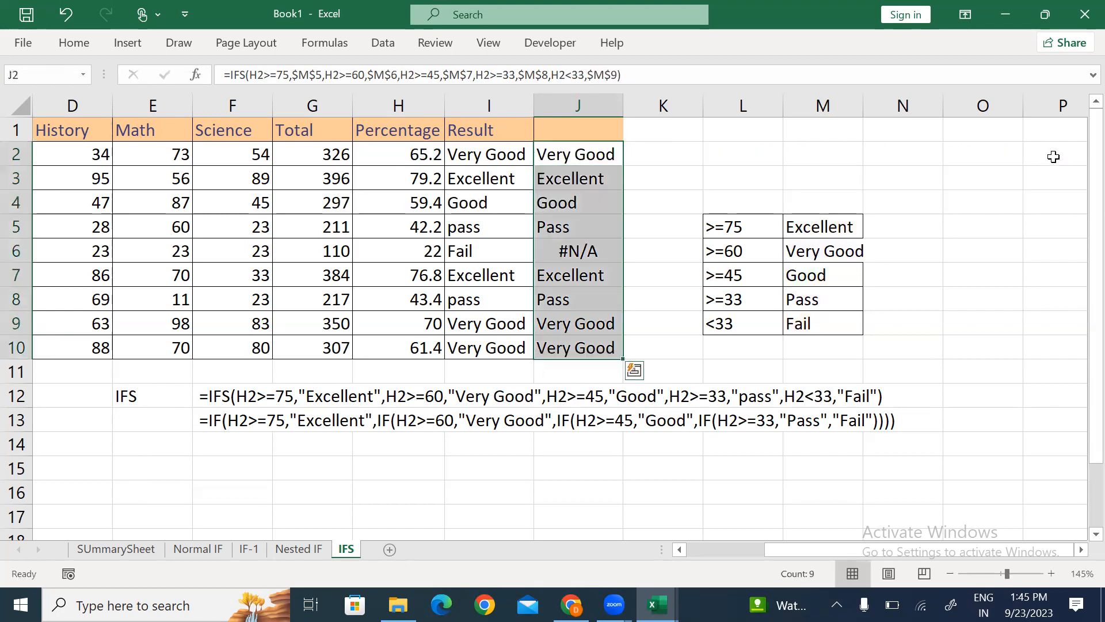
pyautogui.hotkey('ctrl', 'd')
pyautogui.press('Down')
pyautogui.press('Down')
pyautogui.press('Down')
pyautogui.press('Down')
pyautogui.press('Down')
pyautogui.press('Down')
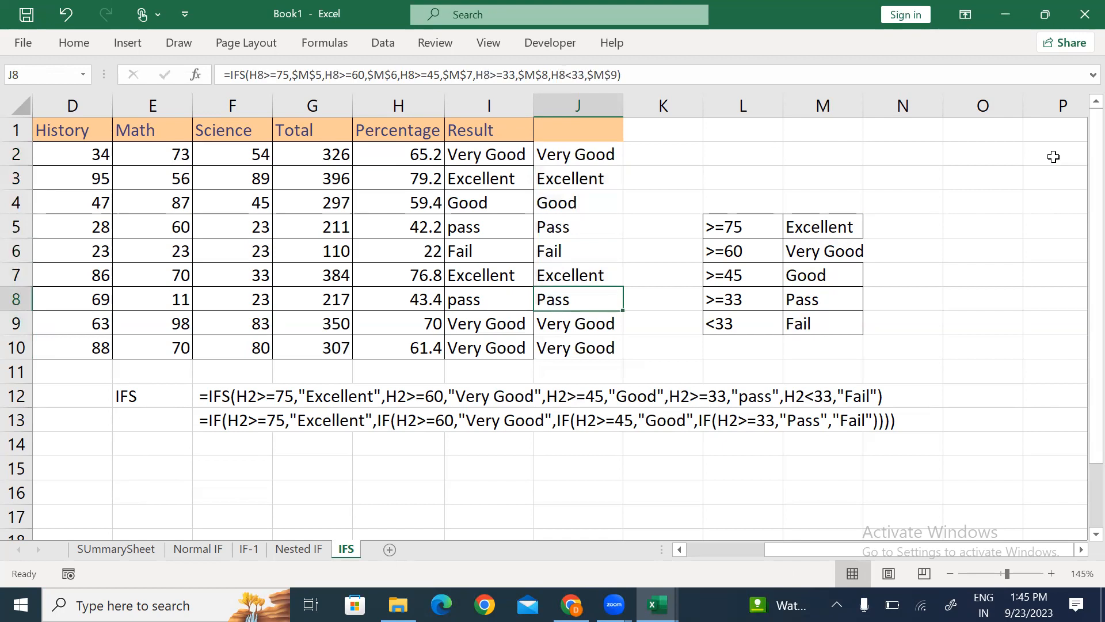
pyautogui.press('Up')
pyautogui.press('Up')
pyautogui.press('Up')
pyautogui.press('Up')
pyautogui.press('Up')
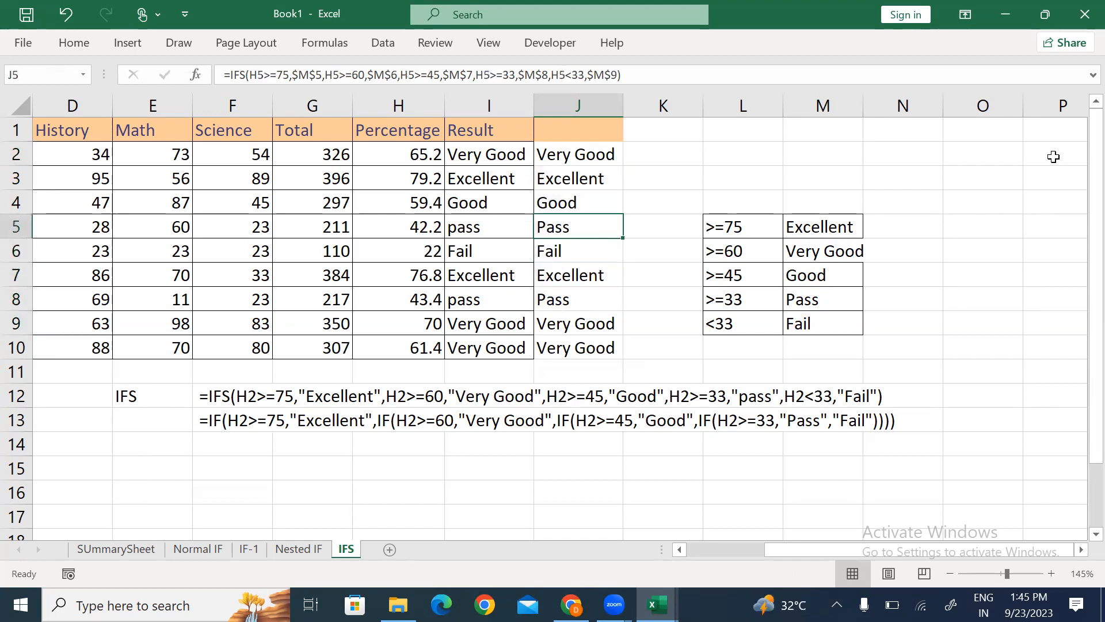
# Step: Replace the I1 header with ByVal and the J1 header with ByRef
pyautogui.press('Up')
pyautogui.press('Up')
pyautogui.press('Left')
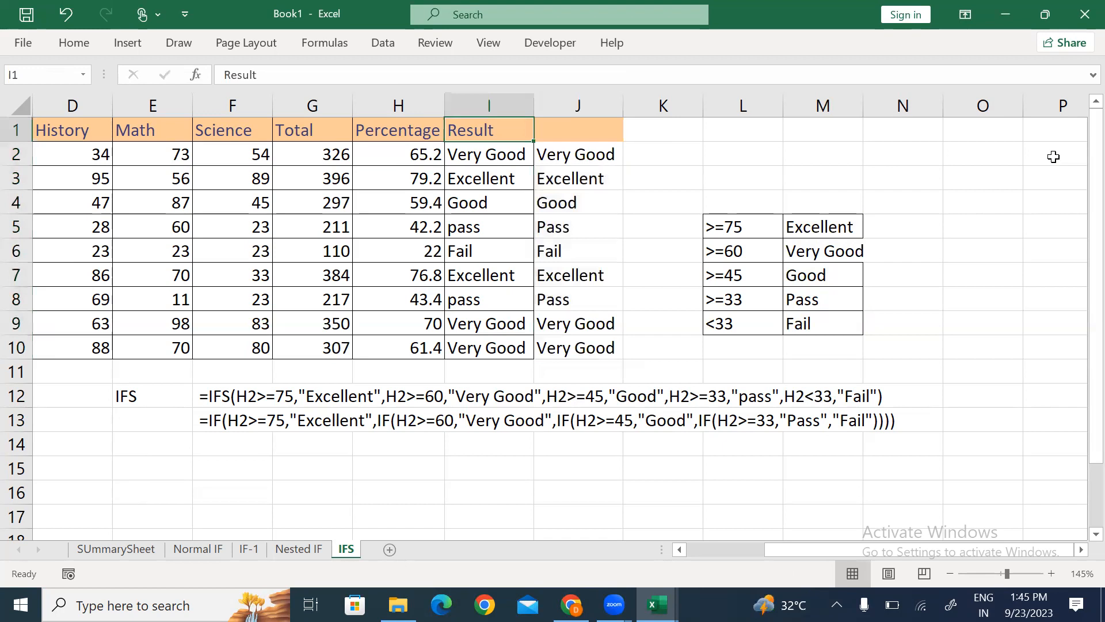
pyautogui.write('N')
pyautogui.press('BackSpace')
pyautogui.write('ByVal')
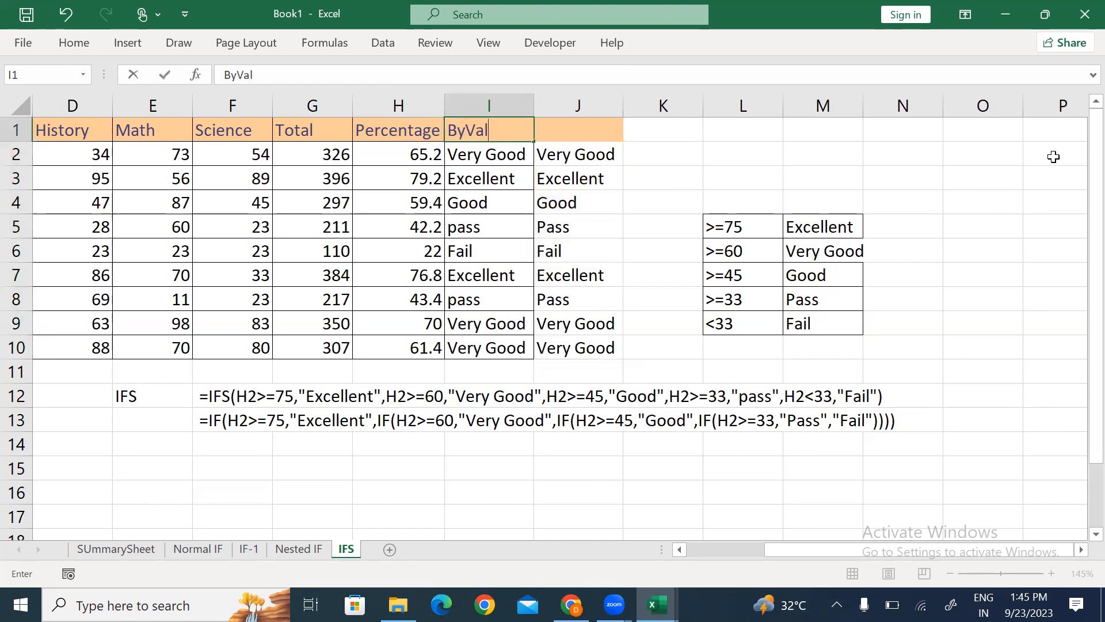
pyautogui.press('Tab')
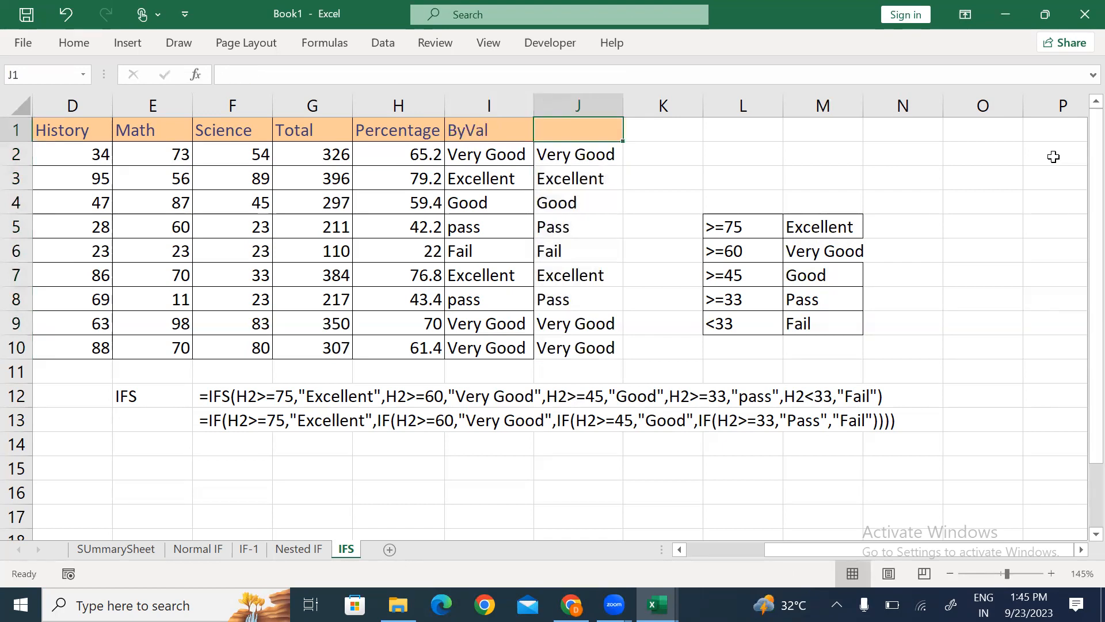
pyautogui.write('ByRef')
pyautogui.press('Return')
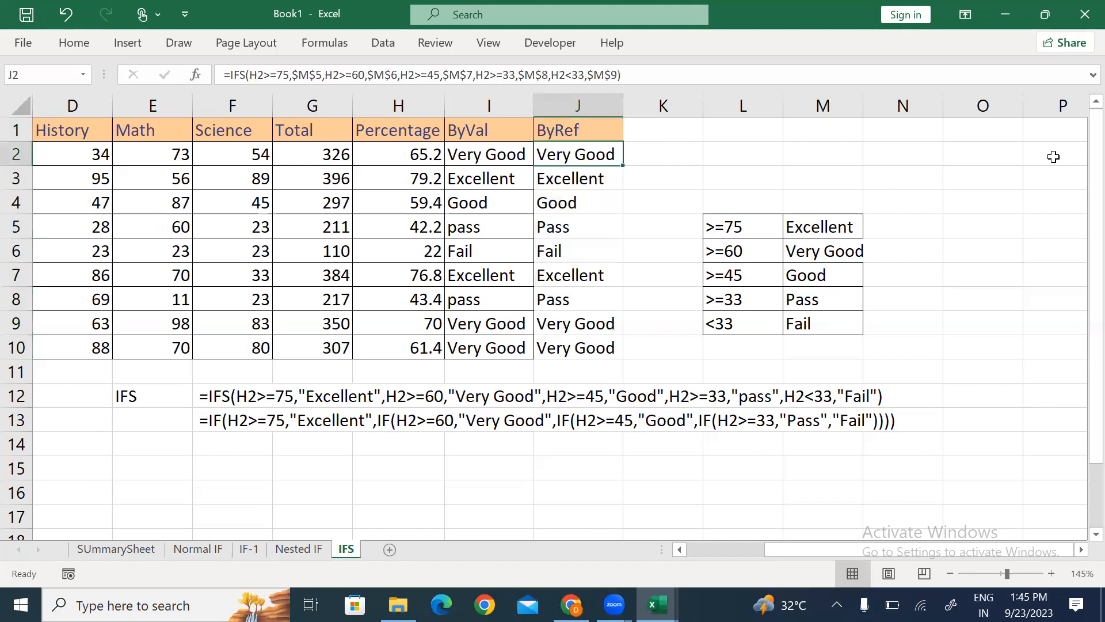
pyautogui.hotkey('ctrl', 'shift', 'Down')
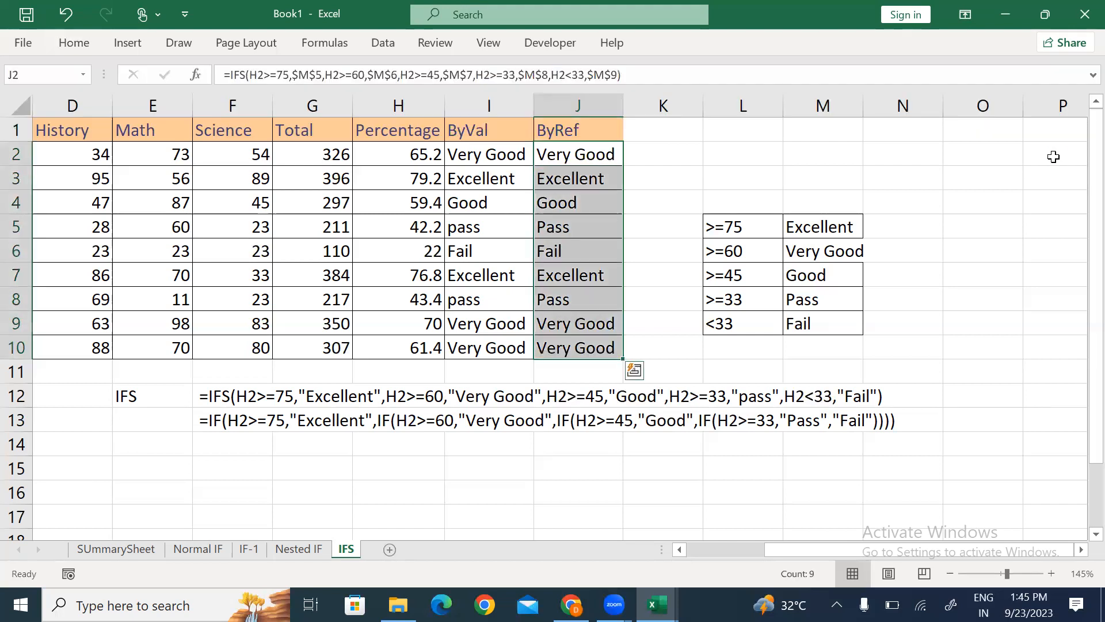
pyautogui.press('Up')
pyautogui.press('Down')
pyautogui.press('Down')
pyautogui.press('Down')
pyautogui.press('Up')
pyautogui.press('Up')
pyautogui.press('Up')
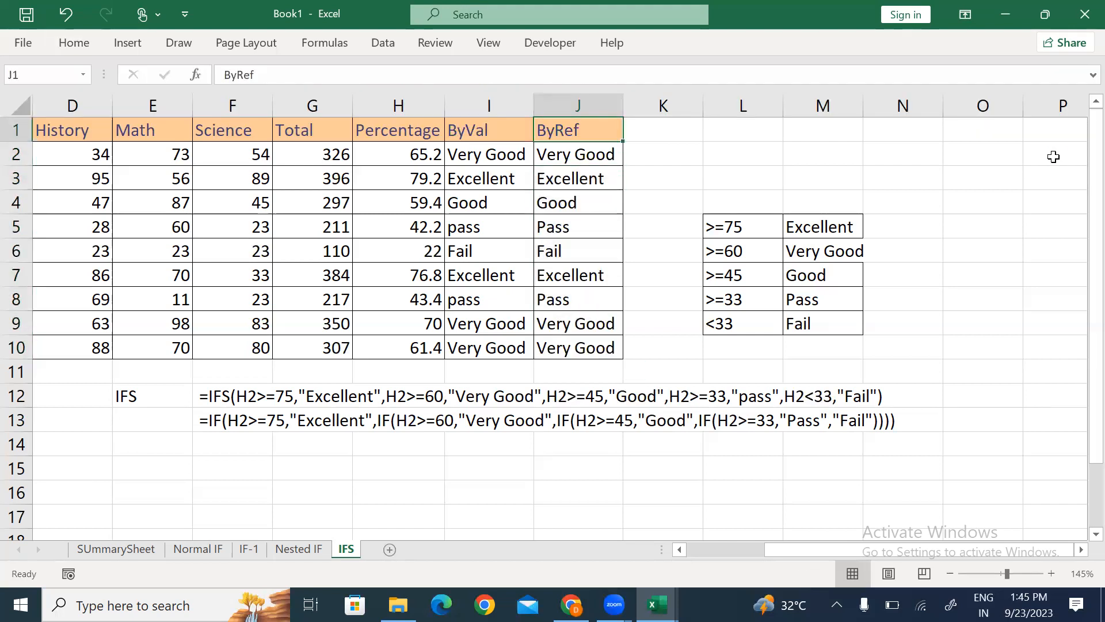
pyautogui.press('Right')
pyautogui.press('Left')
# Step: Add a blank sheet in Book1, then browse Logical Function's sheets and settle on the Switch sheet
pyautogui.click(390, 549)
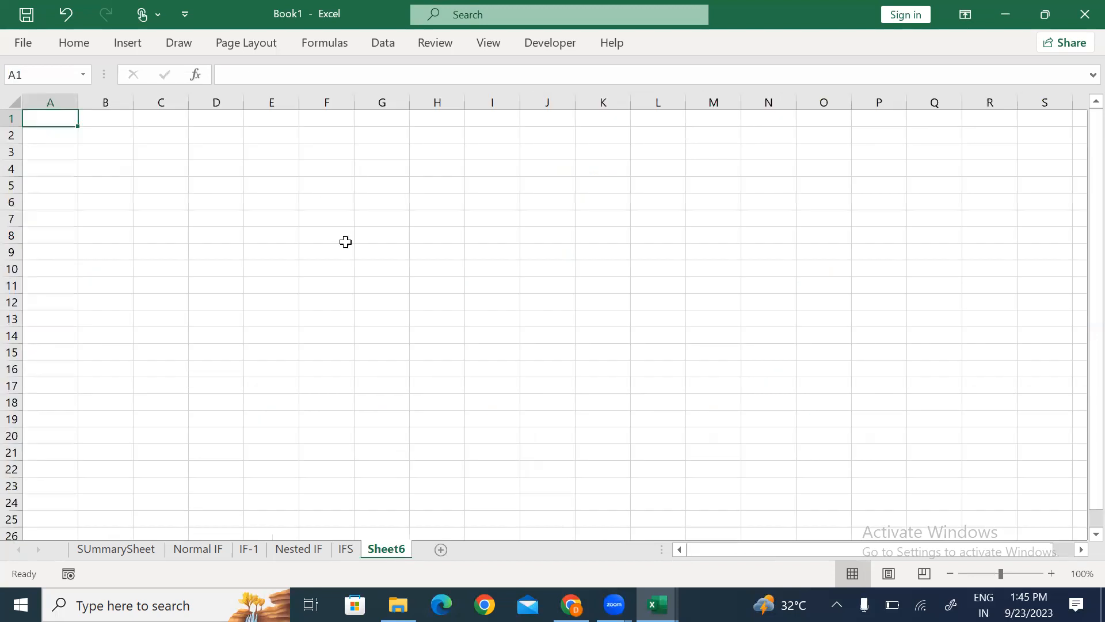
pyautogui.click(346, 218)
pyautogui.hotkey('alt', 'Tab')
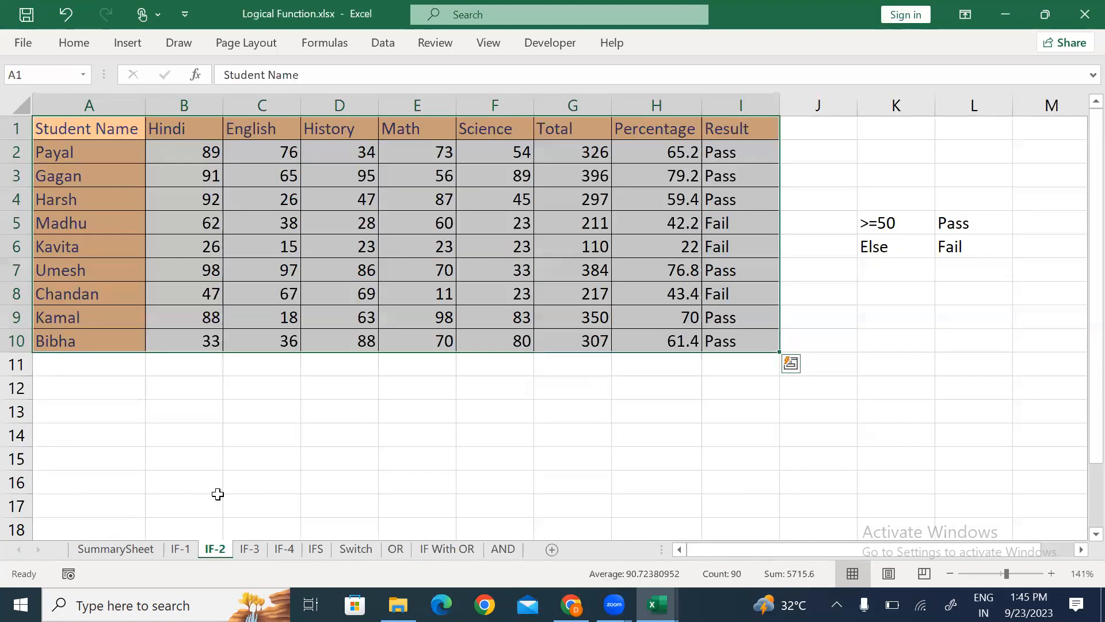
pyautogui.click(243, 550)
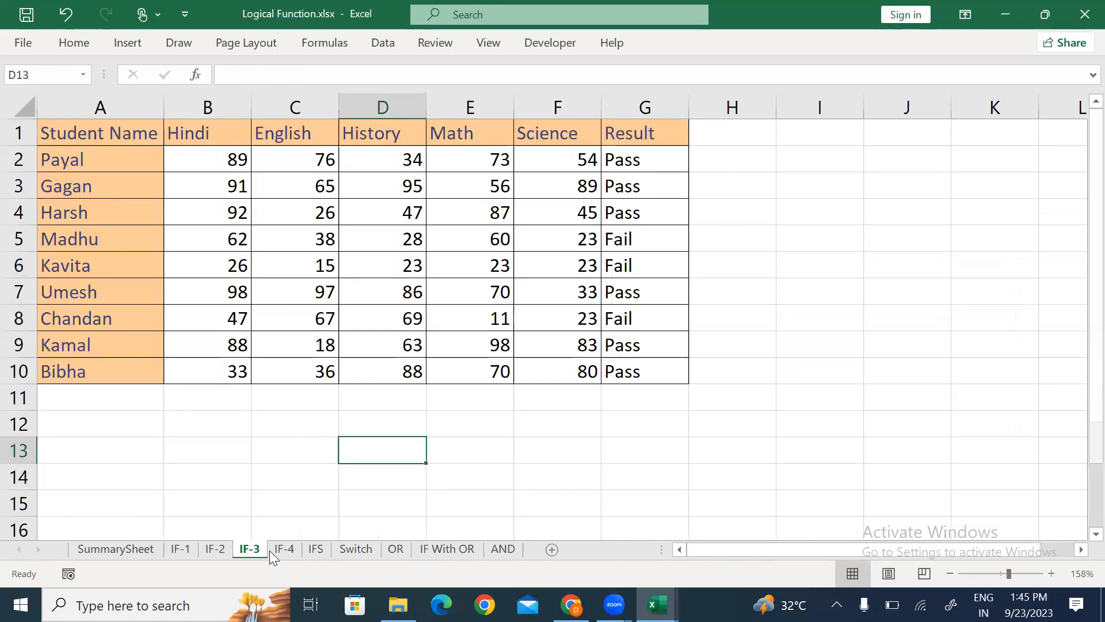
pyautogui.click(294, 551)
pyautogui.click(317, 551)
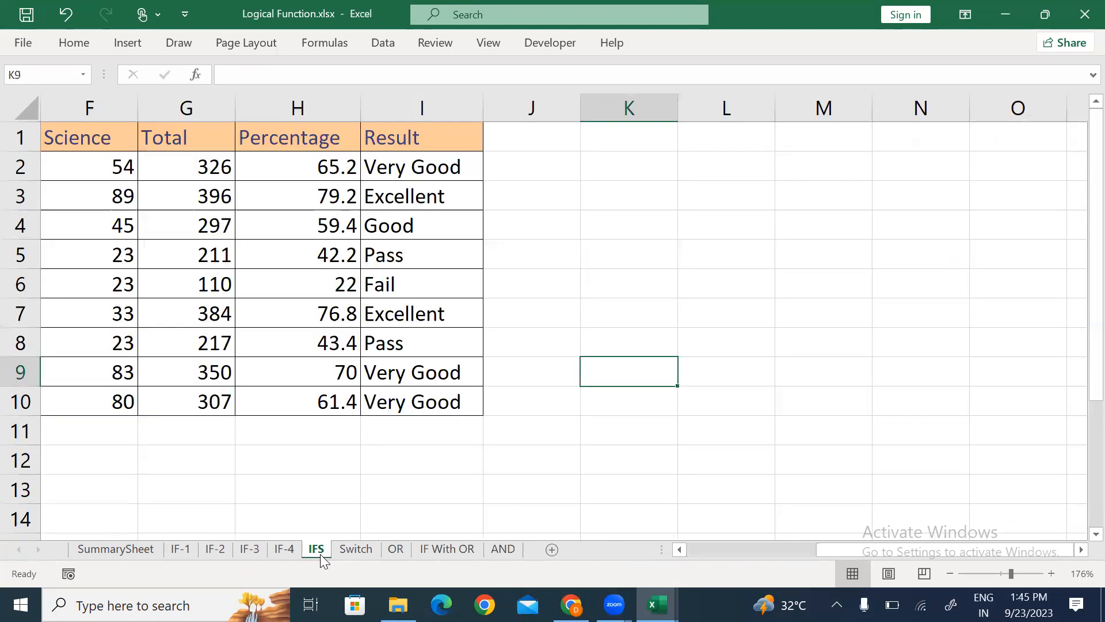
pyautogui.click(350, 552)
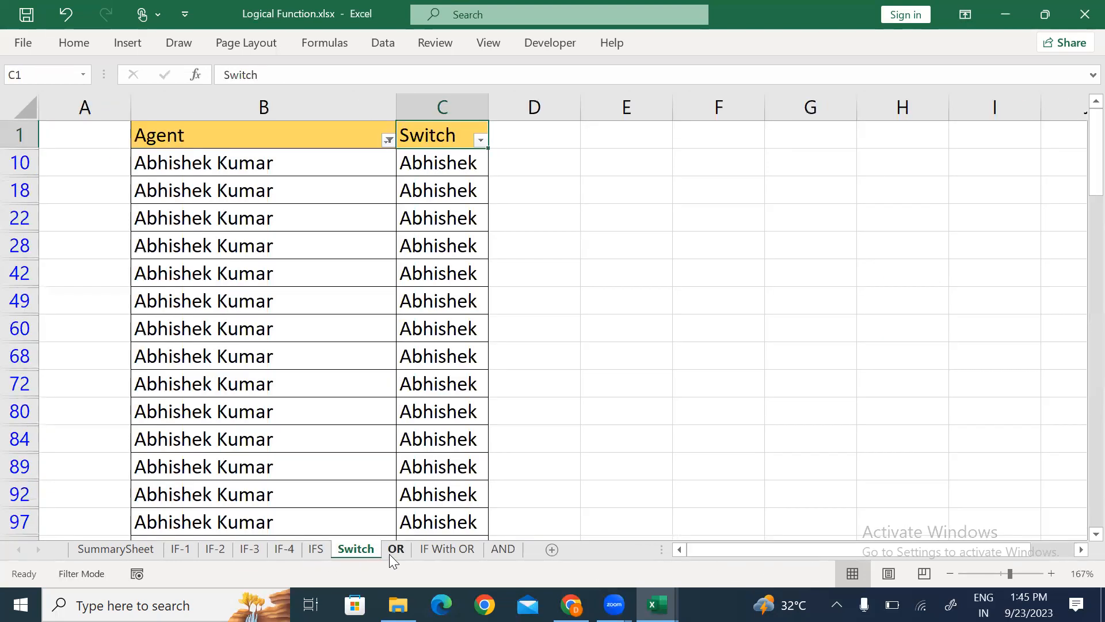
pyautogui.click(393, 551)
pyautogui.click(460, 551)
pyautogui.click(343, 551)
# Step: Clear the Switch table's filter, copy the Agent column B1:B366, and return to Book1
pyautogui.click(292, 128)
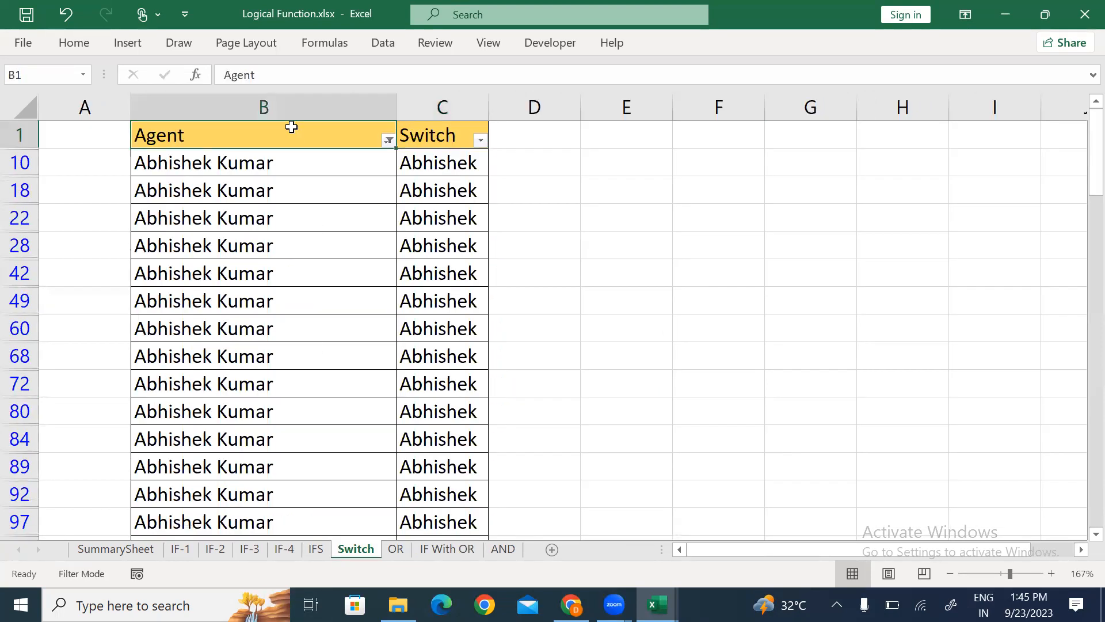
pyautogui.hotkey('ctrl', 'shift', 'Down')
pyautogui.hotkey('ctrl', 'shift', 'Up')
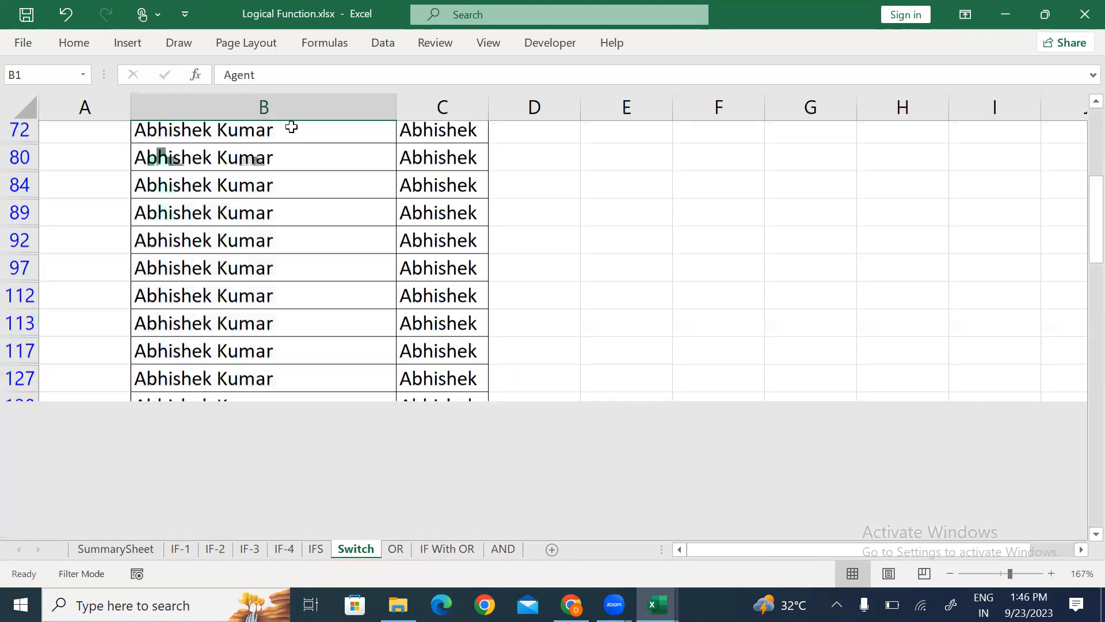
pyautogui.hotkey('ctrl', 'shift', 'l')
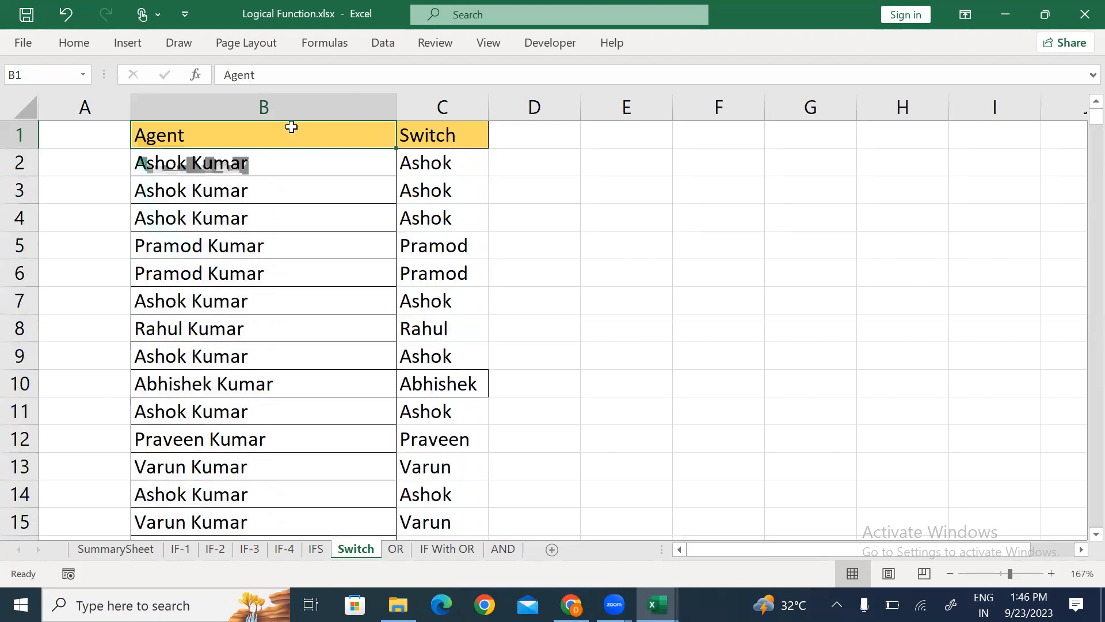
pyautogui.press('super+space')
pyautogui.hotkey('ctrl', 'shift', 'Down')
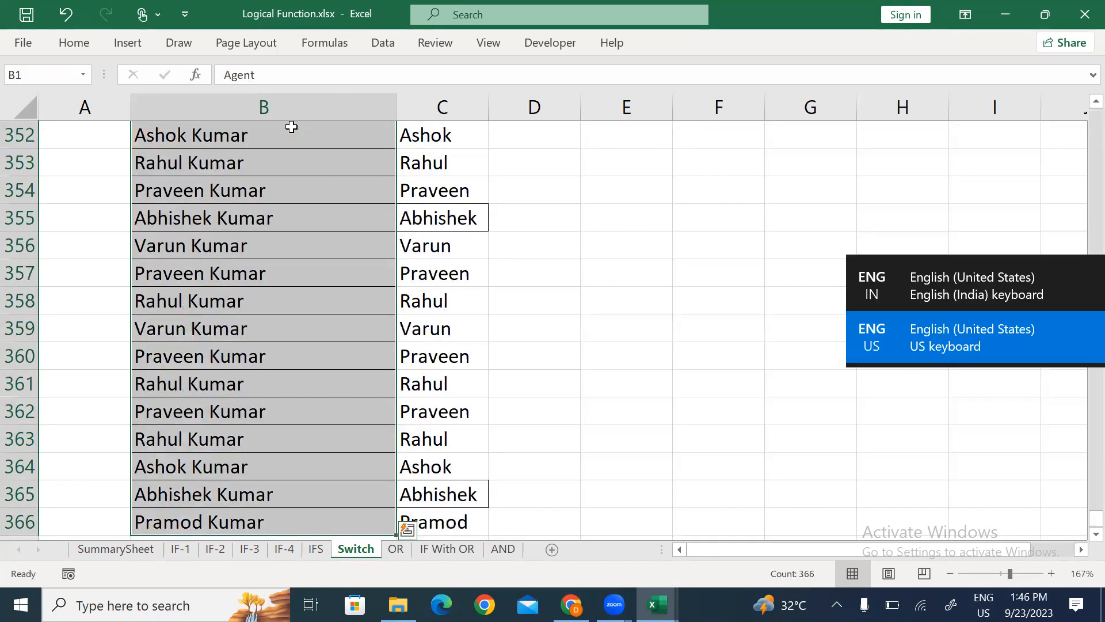
pyautogui.hotkey('ctrl', 'c')
pyautogui.hotkey('alt', 'Tab')
pyautogui.hotkey('ctrl', 'Up')
# Step: Paste the Agent list into column F and AutoFit its width
pyautogui.press('Left')
pyautogui.press('Right')
pyautogui.hotkey('ctrl', 'space')
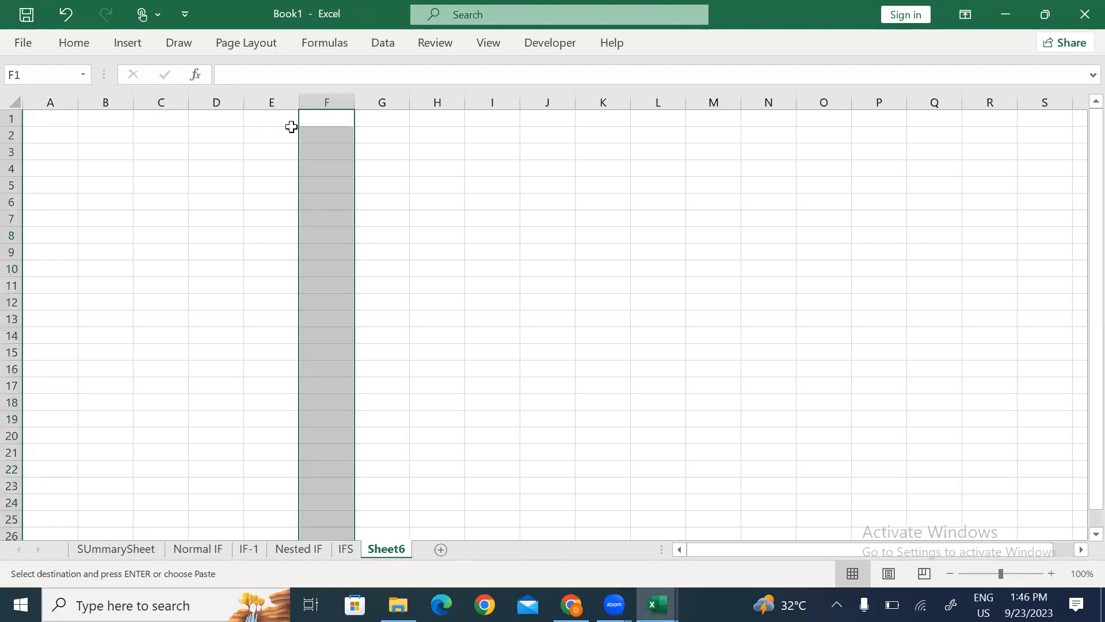
pyautogui.hotkey('ctrl', 'v')
pyautogui.hotkey('alt', 'o')
pyautogui.press('c')
pyautogui.press('a')
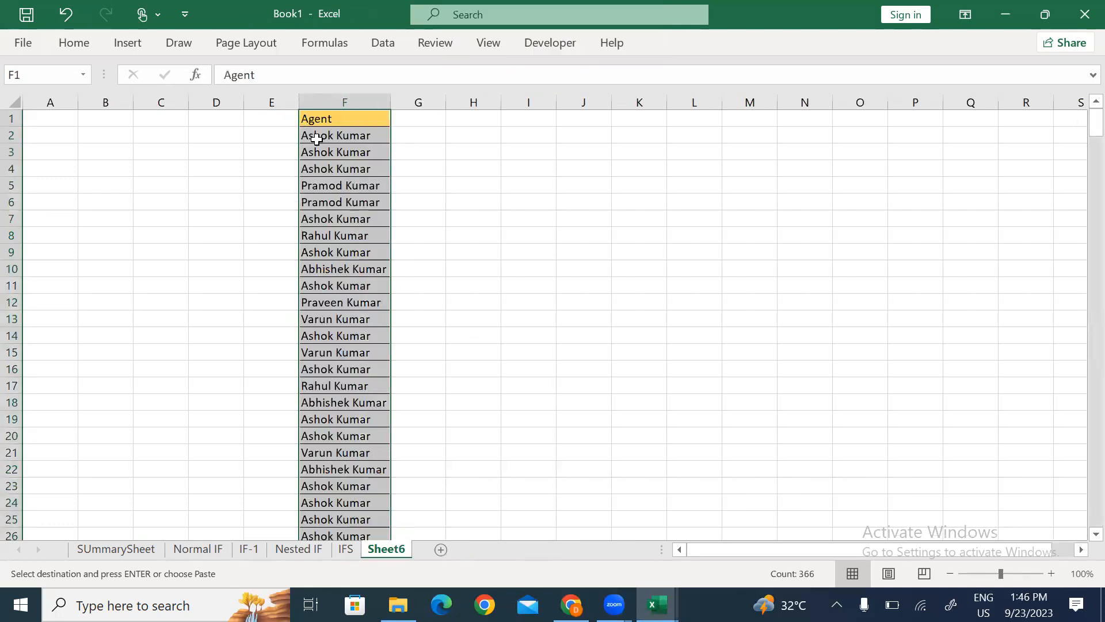
pyautogui.keyDown('ctrl'); pyautogui.scroll(2, 321, 177); pyautogui.keyUp('ctrl')
pyautogui.keyDown('ctrl'); pyautogui.scroll(4, 323, 177); pyautogui.keyUp('ctrl')
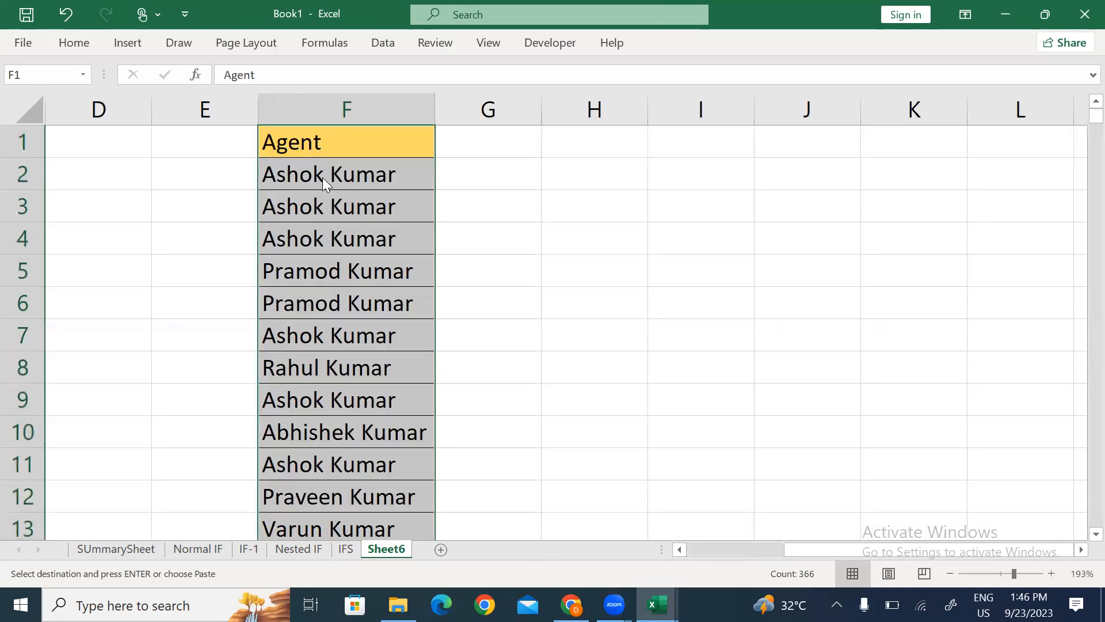
# Step: Add a 'Switch' header in G1 and give both headers the 60% - Accent4 cell style
pyautogui.press('Right')
pyautogui.write('Sw')
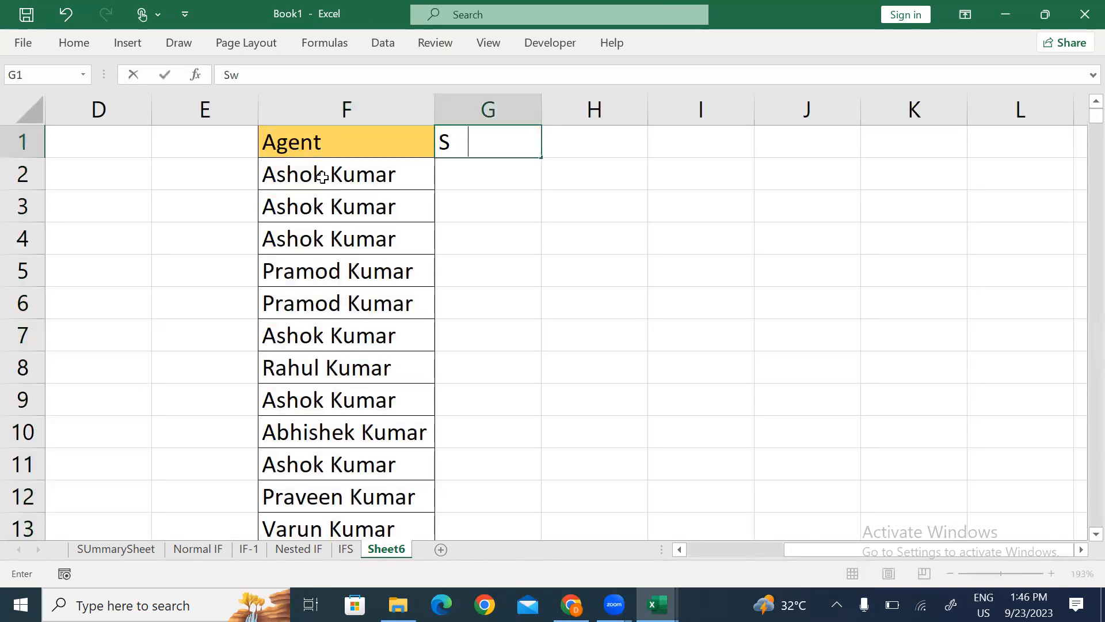
pyautogui.write('itch')
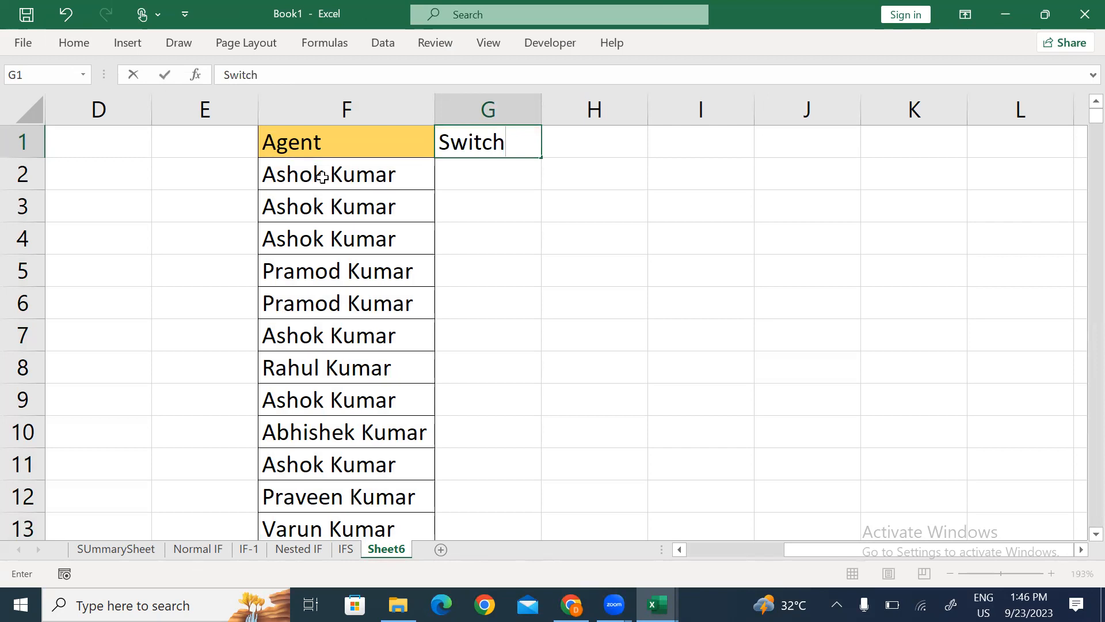
pyautogui.press('Return')
pyautogui.press('Up')
pyautogui.press('Left')
pyautogui.hotkey('shift', 'Right')
pyautogui.press('alt')
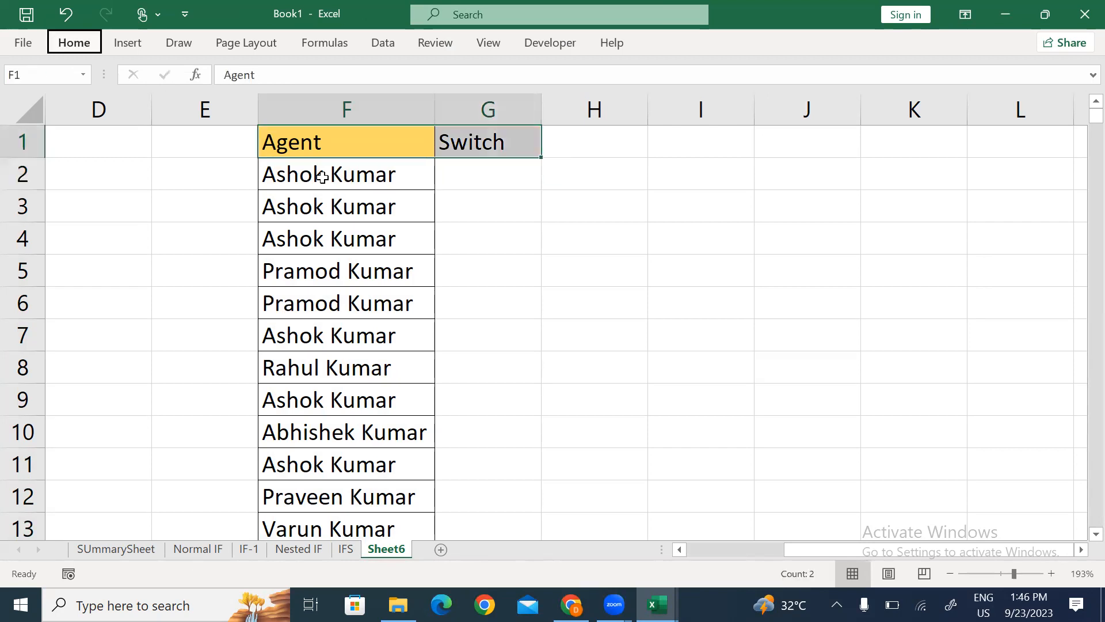
pyautogui.press('h')
pyautogui.press('j')
pyautogui.press('Return')
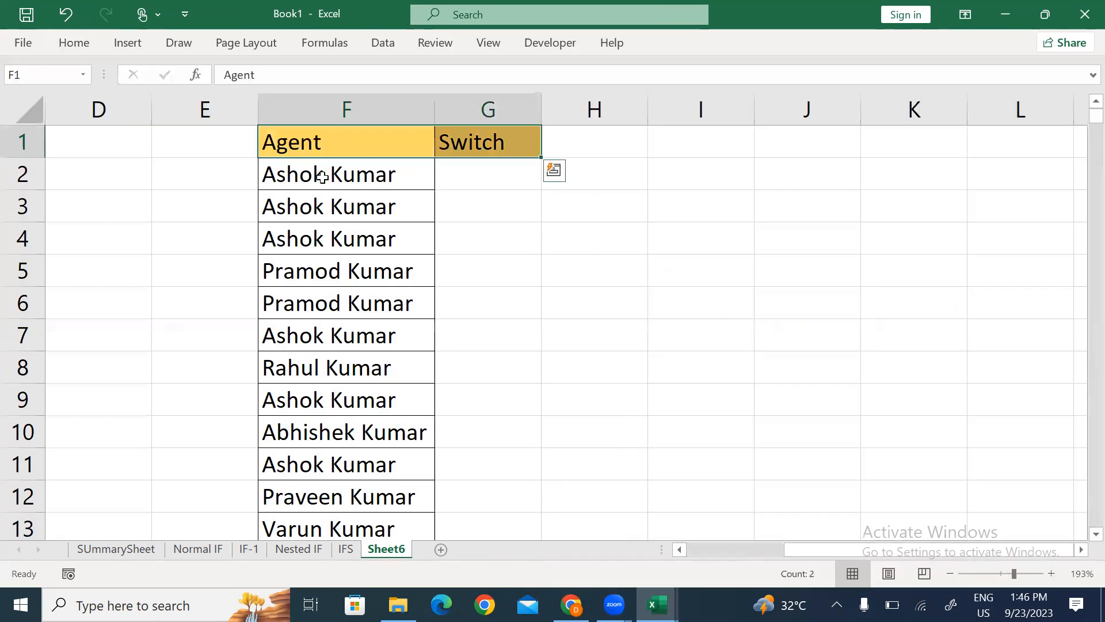
# Step: Select the Agent and Switch columns through row 367, then go to cell G2
pyautogui.hotkey('ctrl', 'shift', 'Down')
pyautogui.hotkey('ctrl', 'BackSpace')
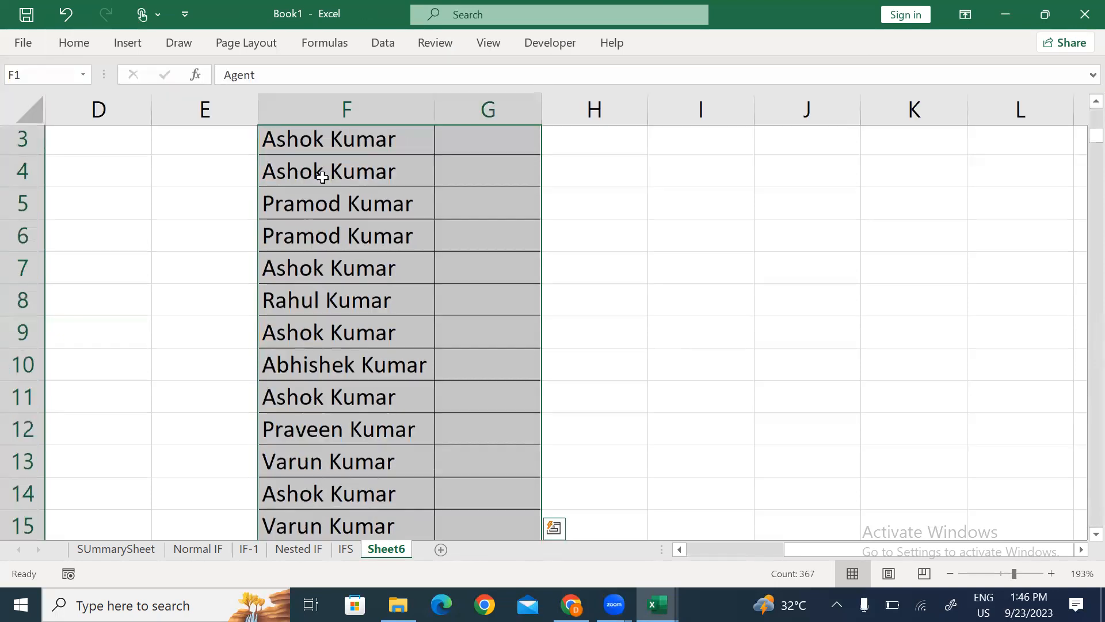
pyautogui.press('Down')
pyautogui.press('Up')
pyautogui.press('Right')
pyautogui.press('Down')
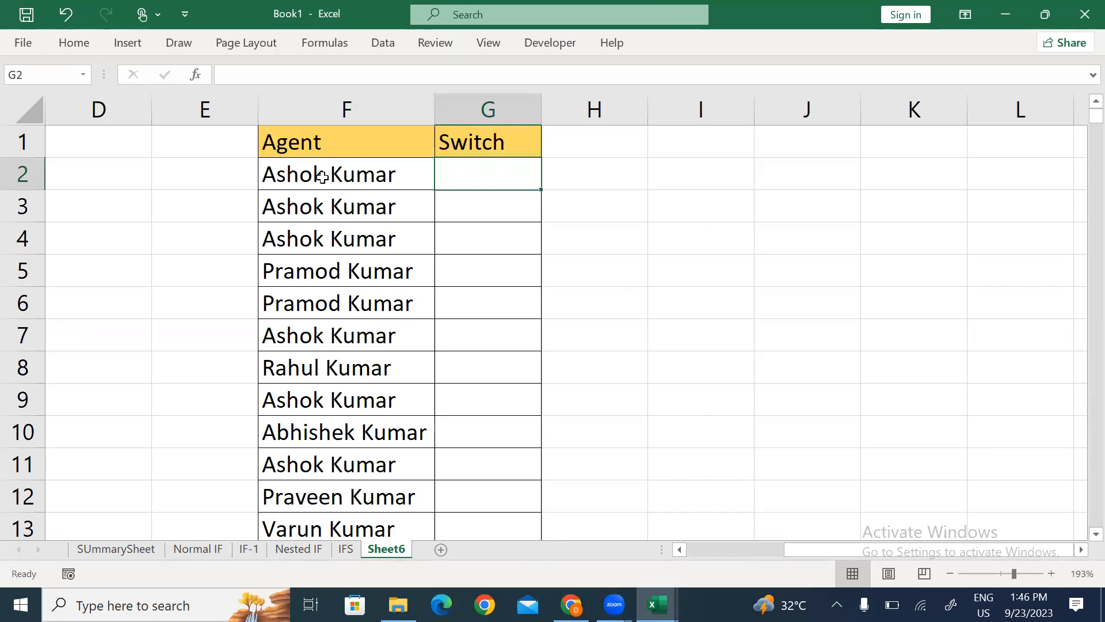
pyautogui.write('=')
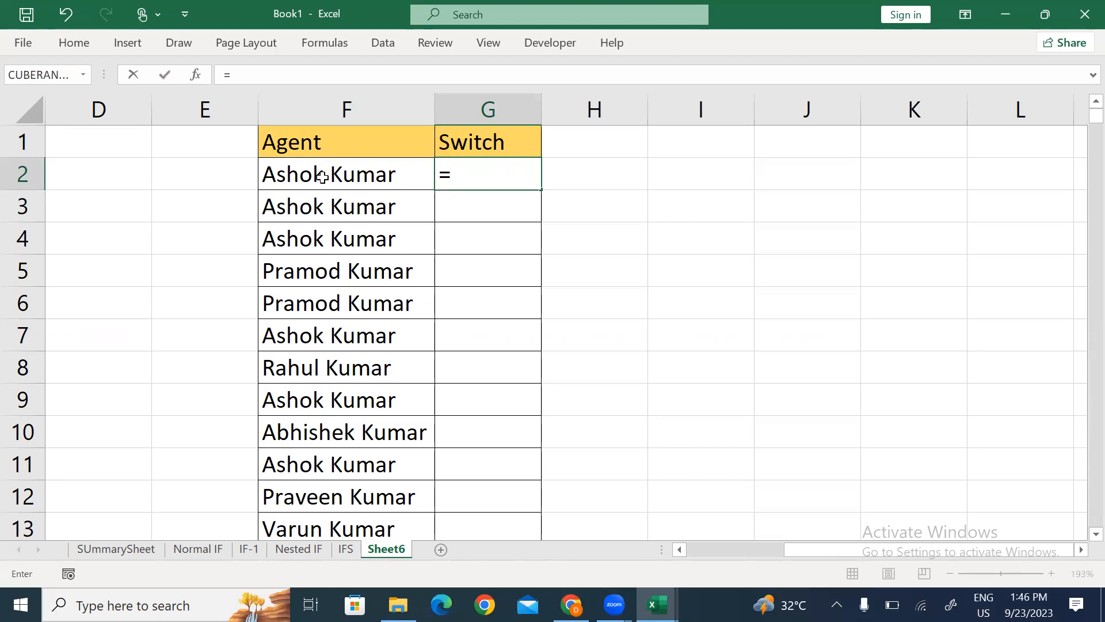
pyautogui.write('swit')
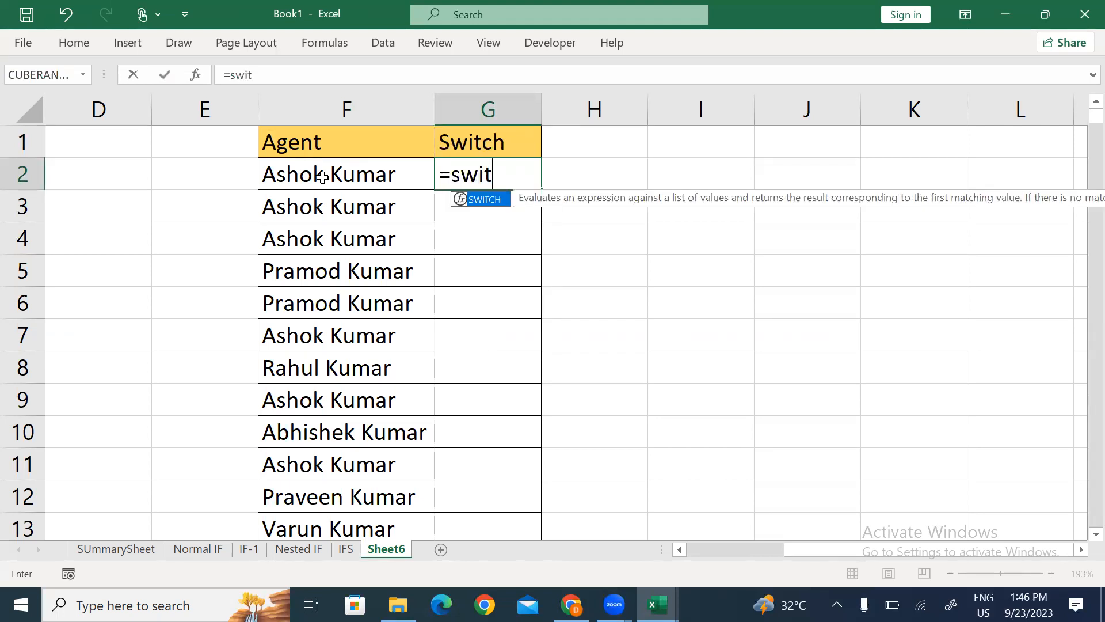
pyautogui.press('Tab')
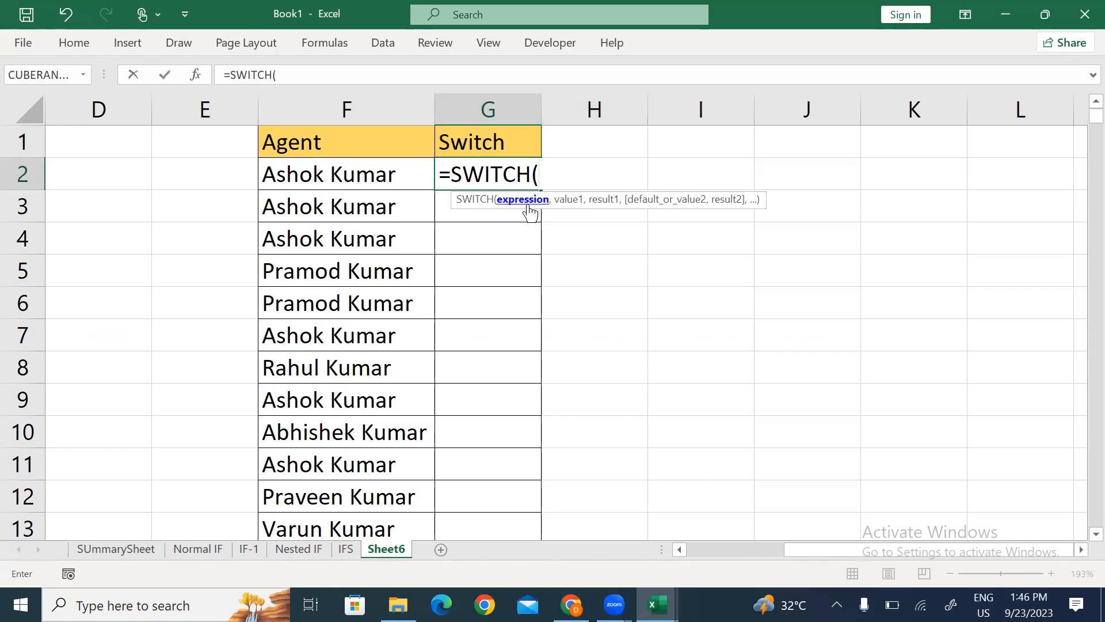
pyautogui.click(326, 178)
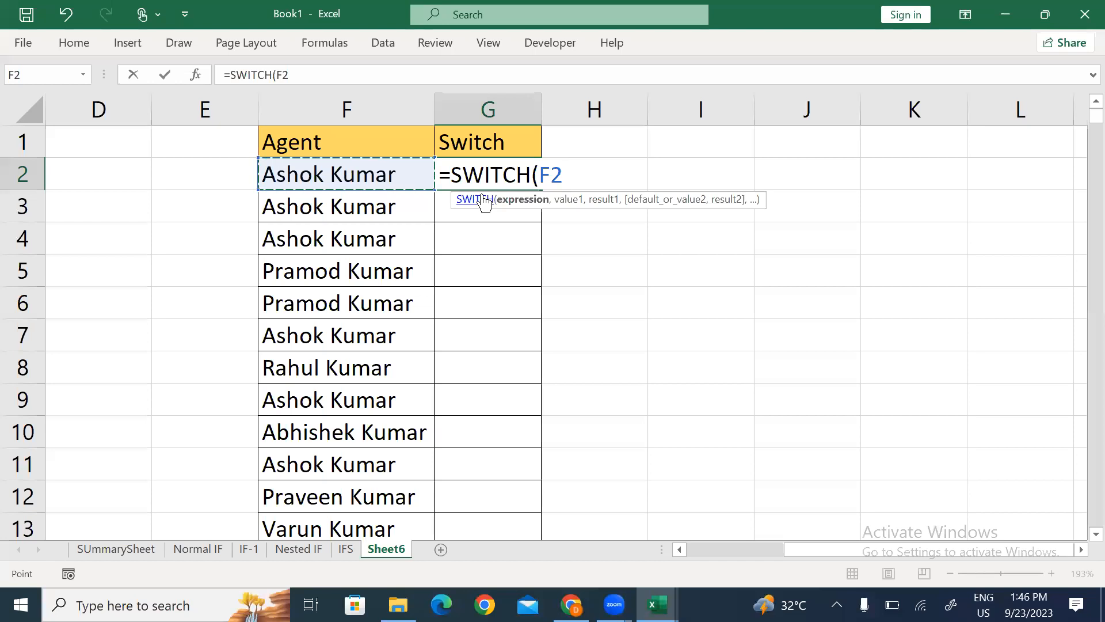
pyautogui.write(',')
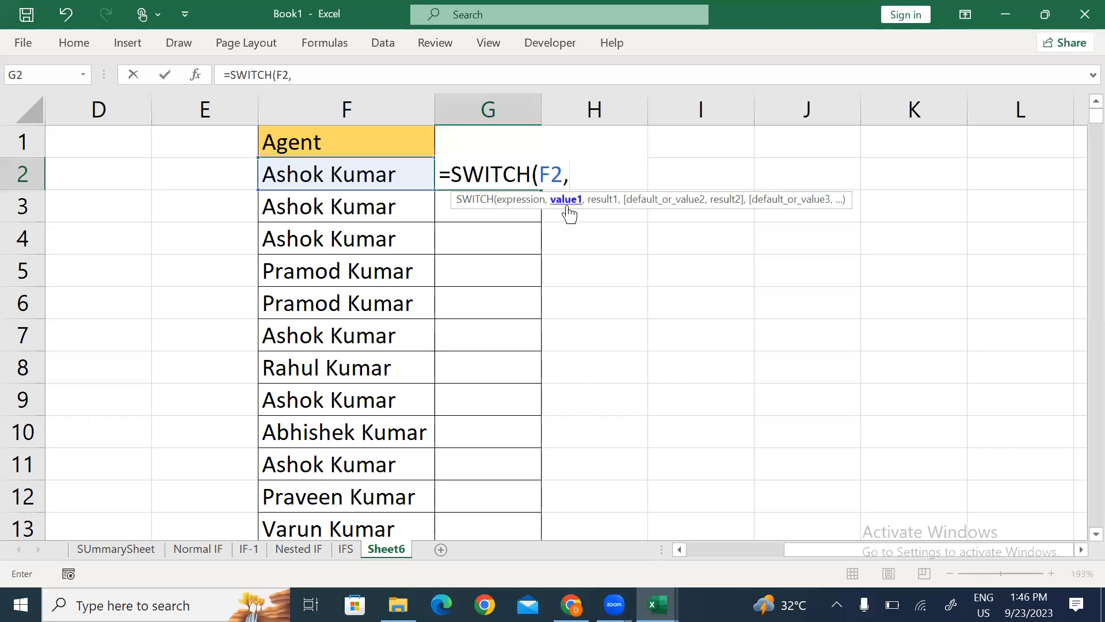
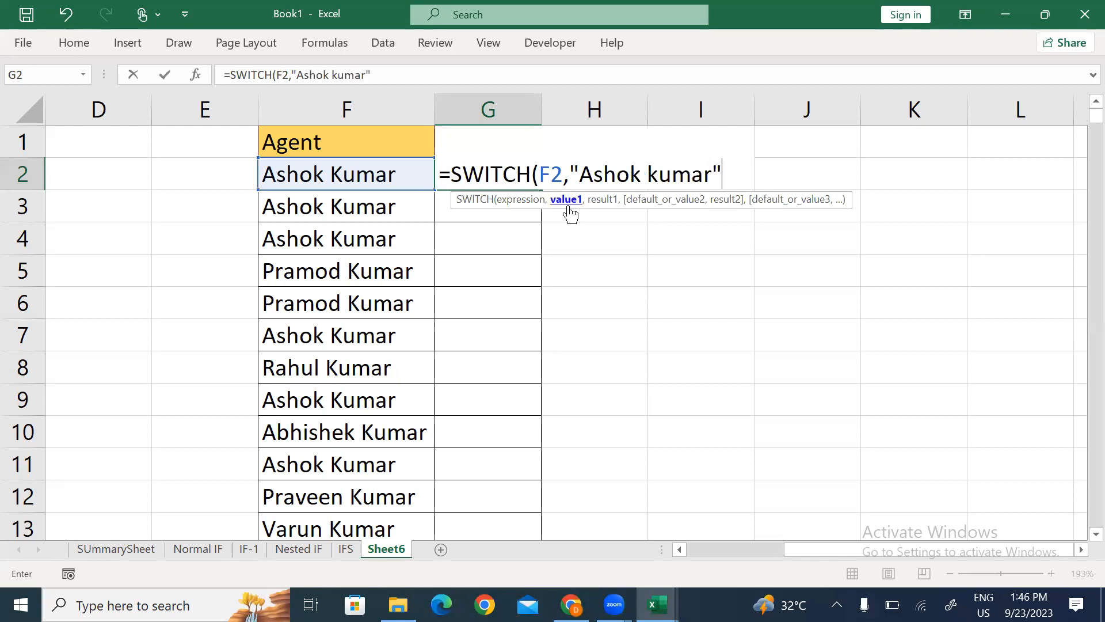
pyautogui.write(',"')
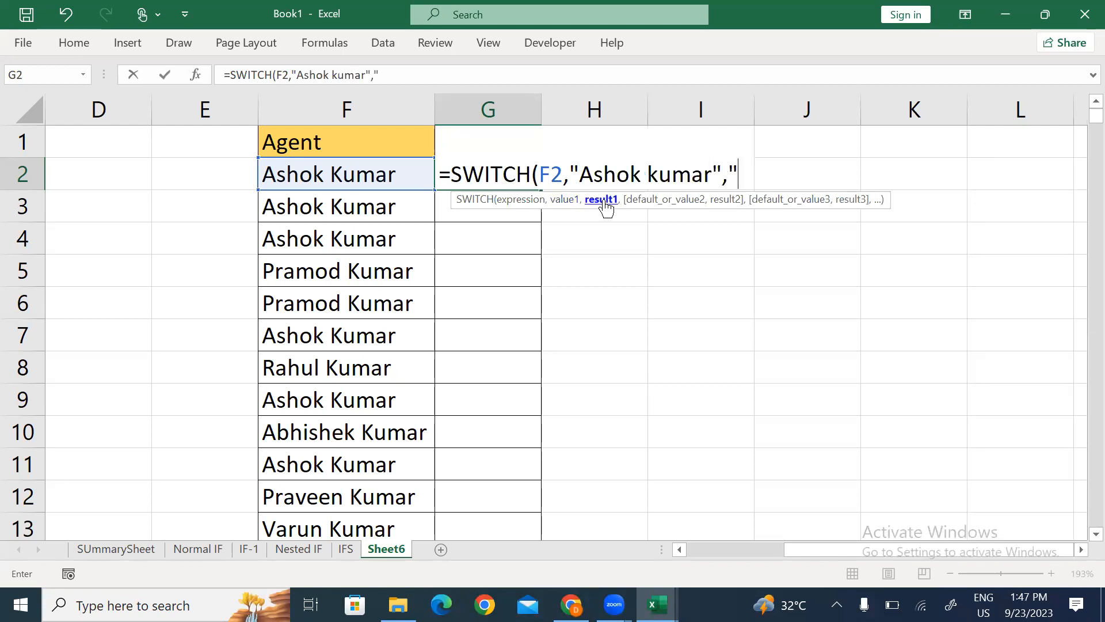
pyautogui.write('Ashok')
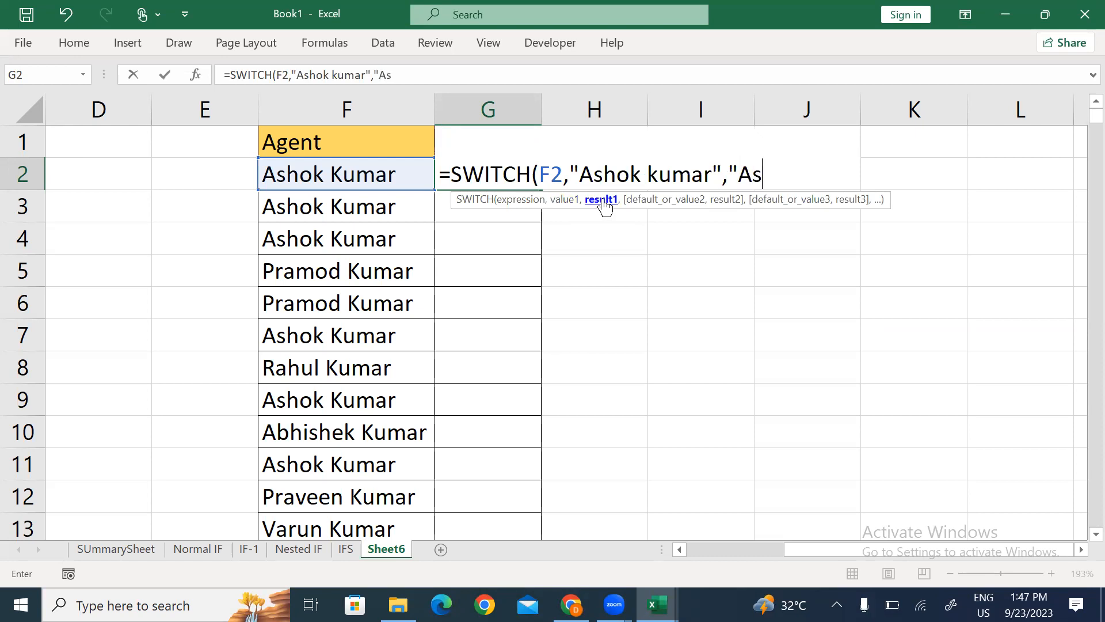
pyautogui.write('",')
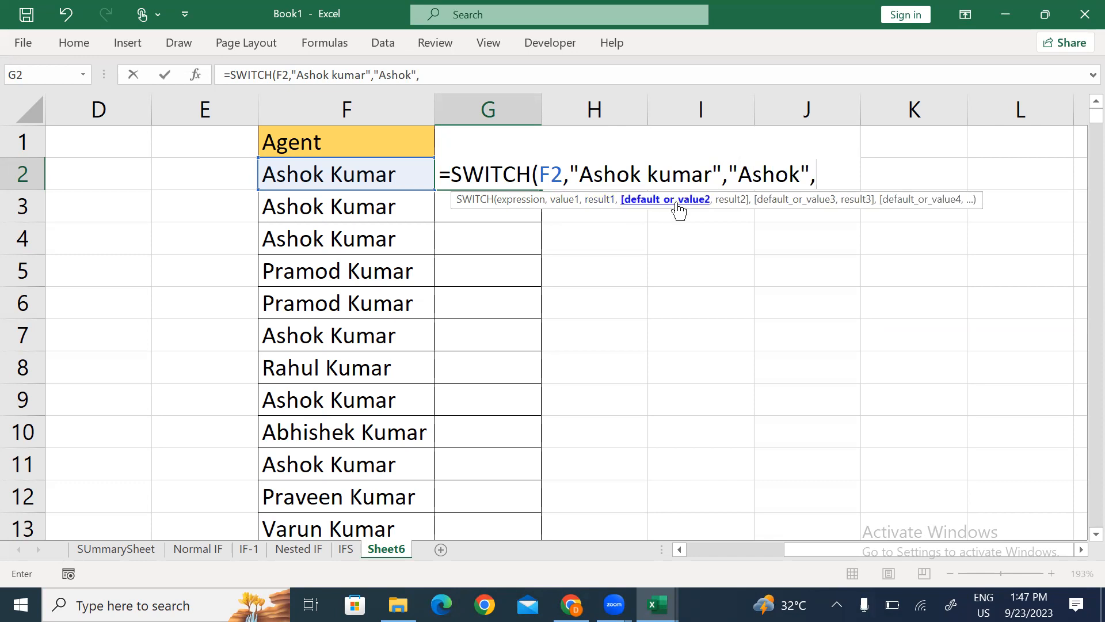
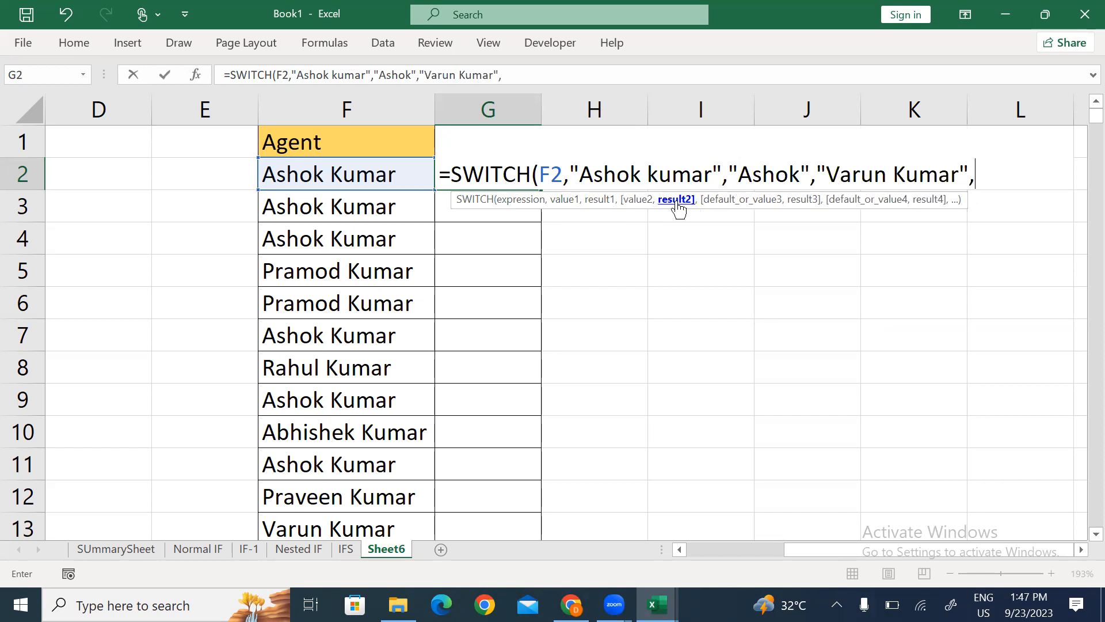
pyautogui.write('n')
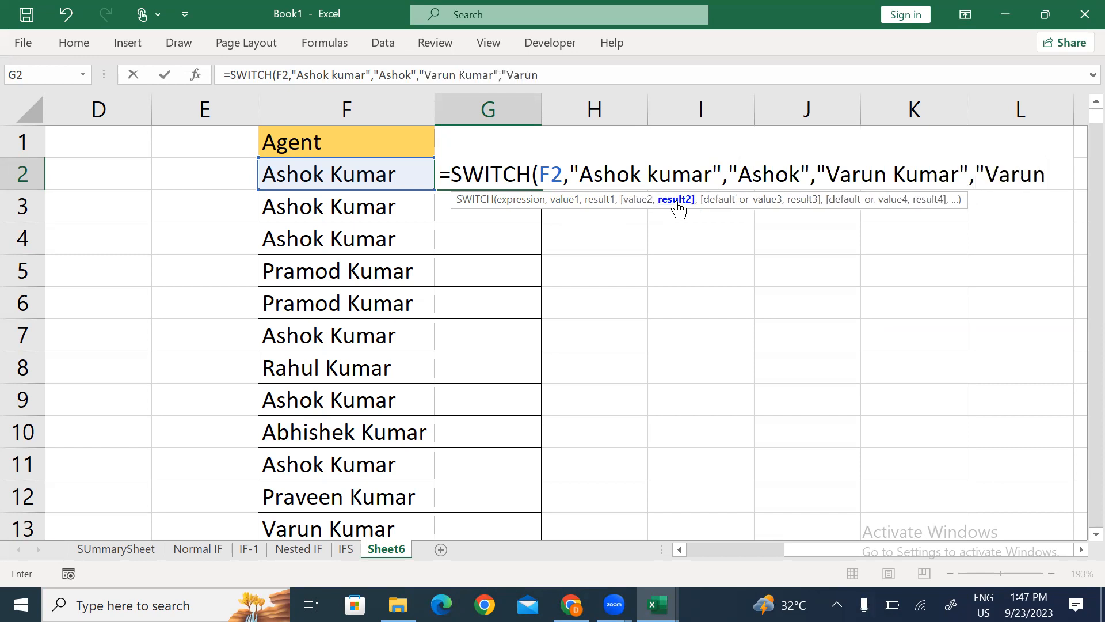
pyautogui.write('",')
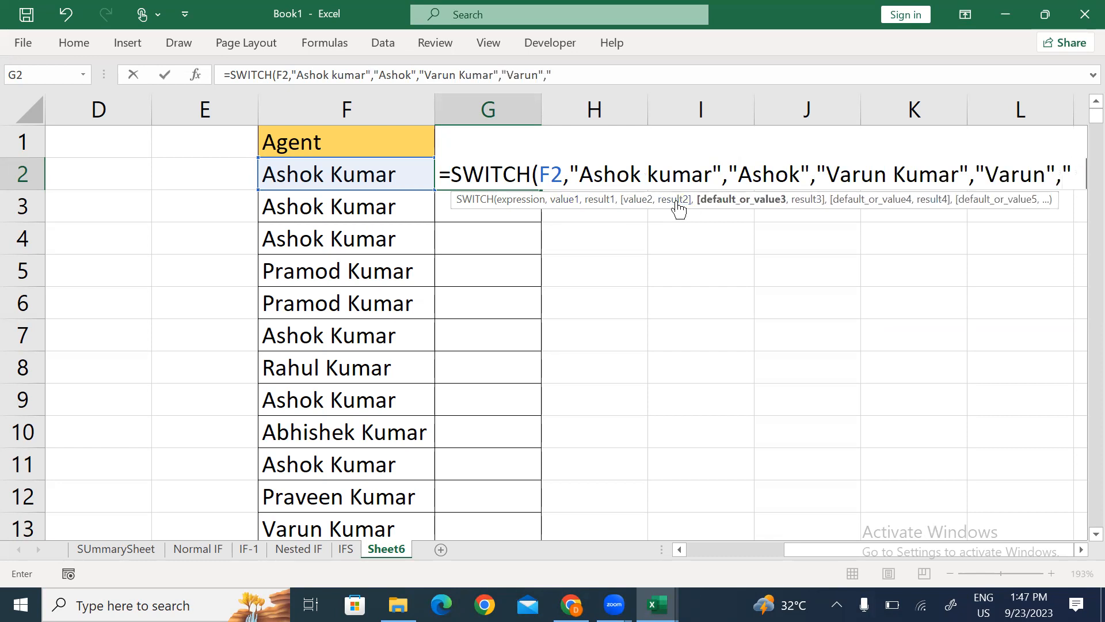
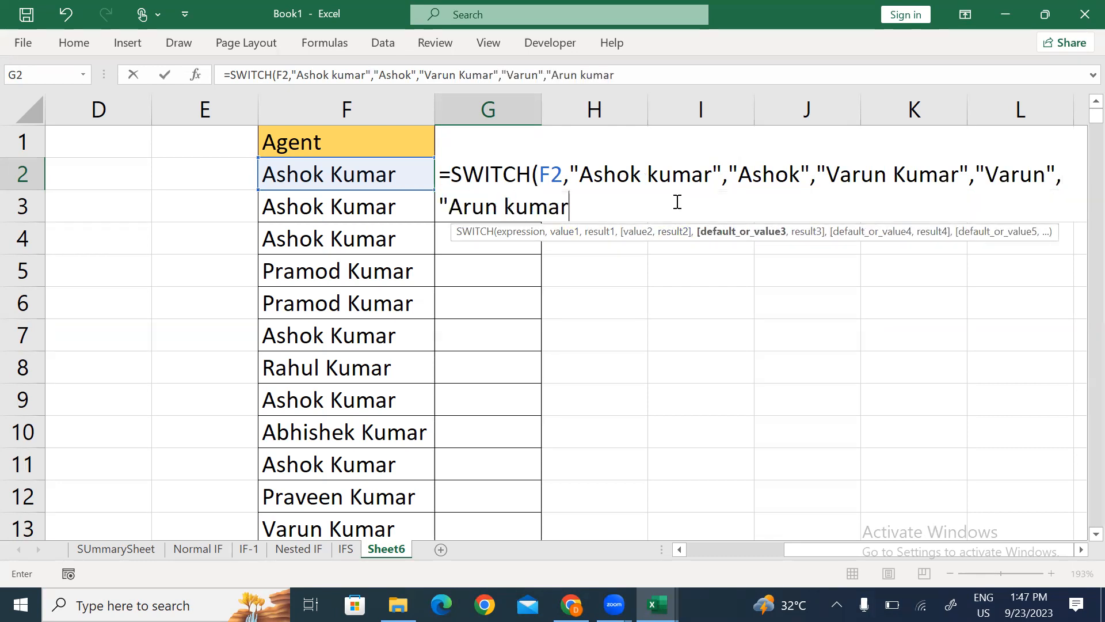
pyautogui.write('","Arun')
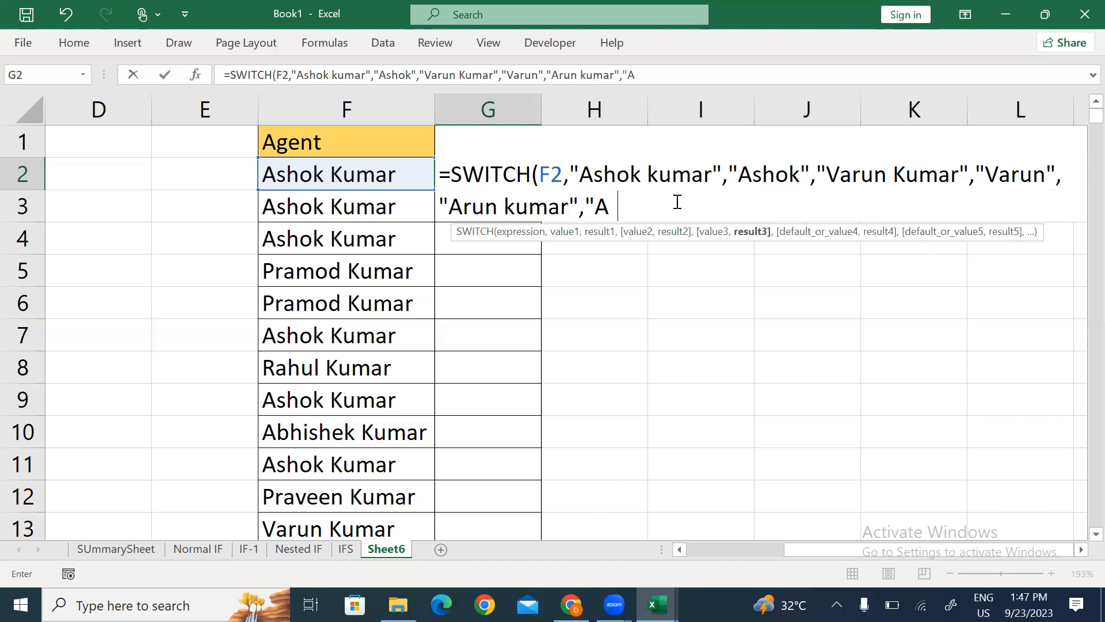
pyautogui.write('","')
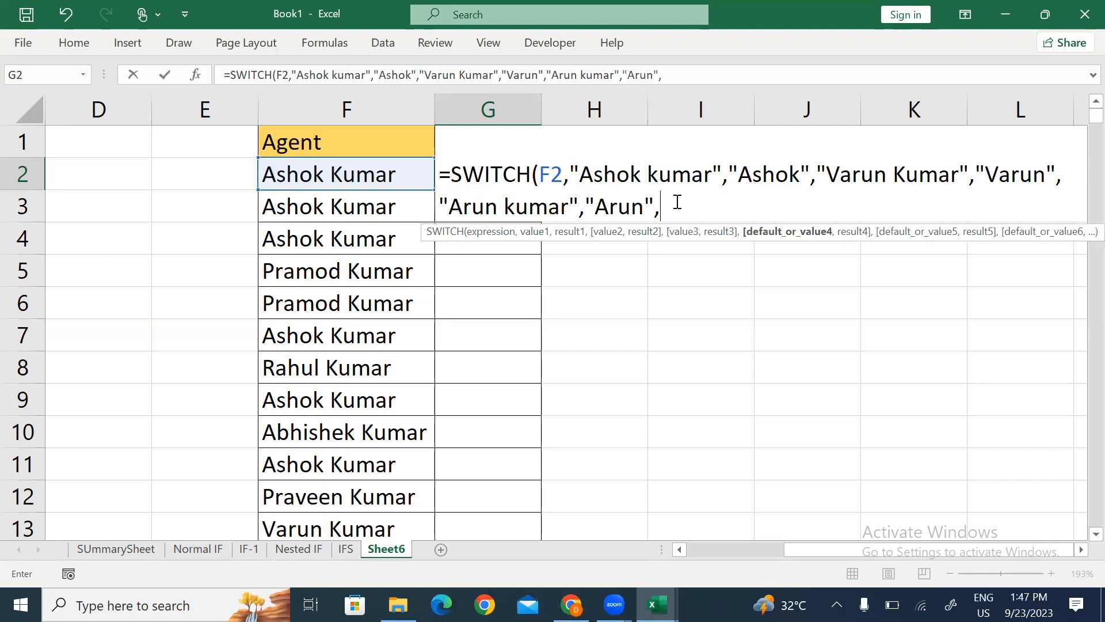
pyautogui.write('Swet')
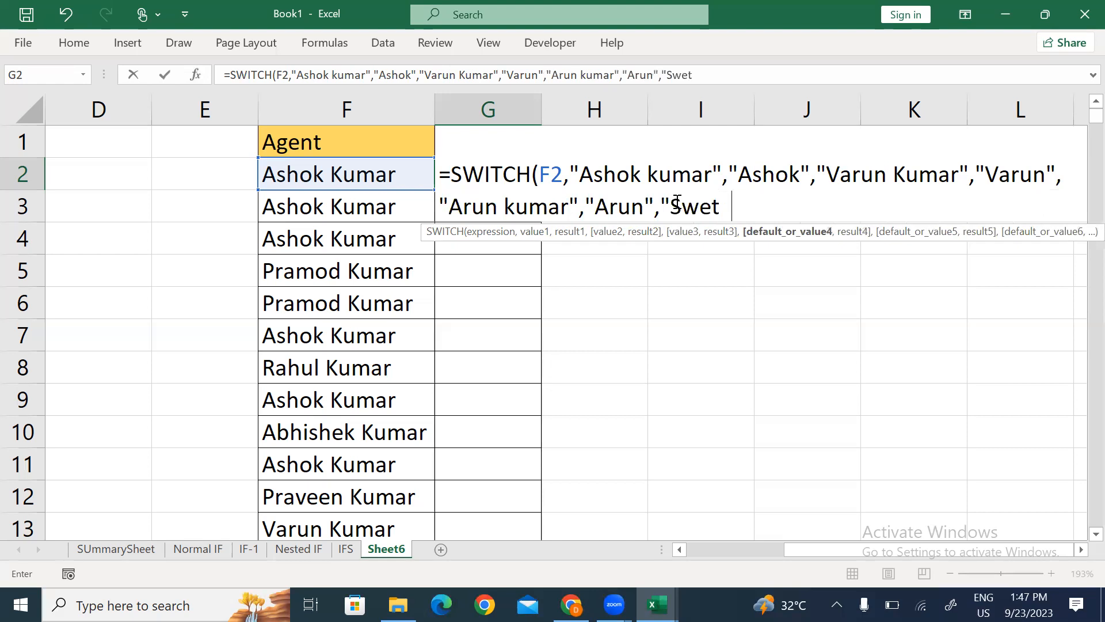
pyautogui.write('a","P')
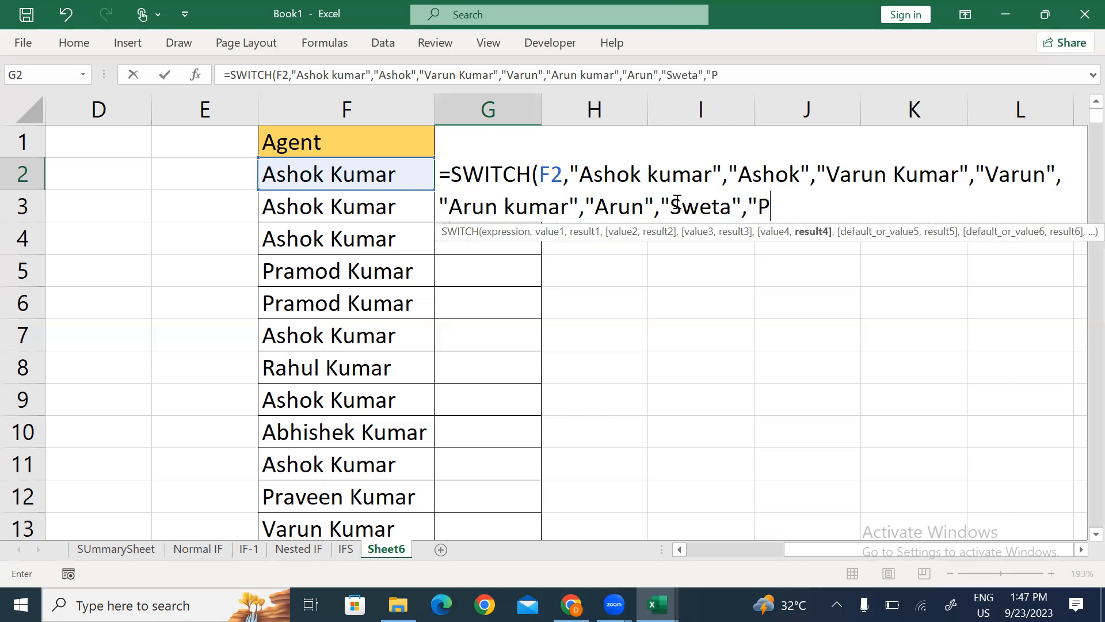
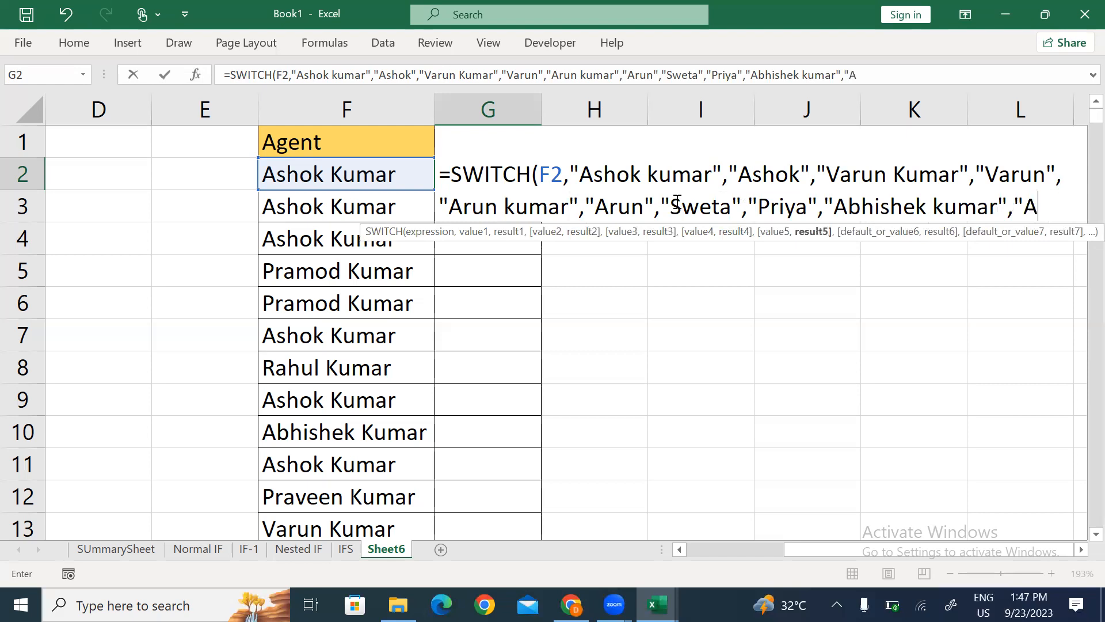
pyautogui.write('bhishek')
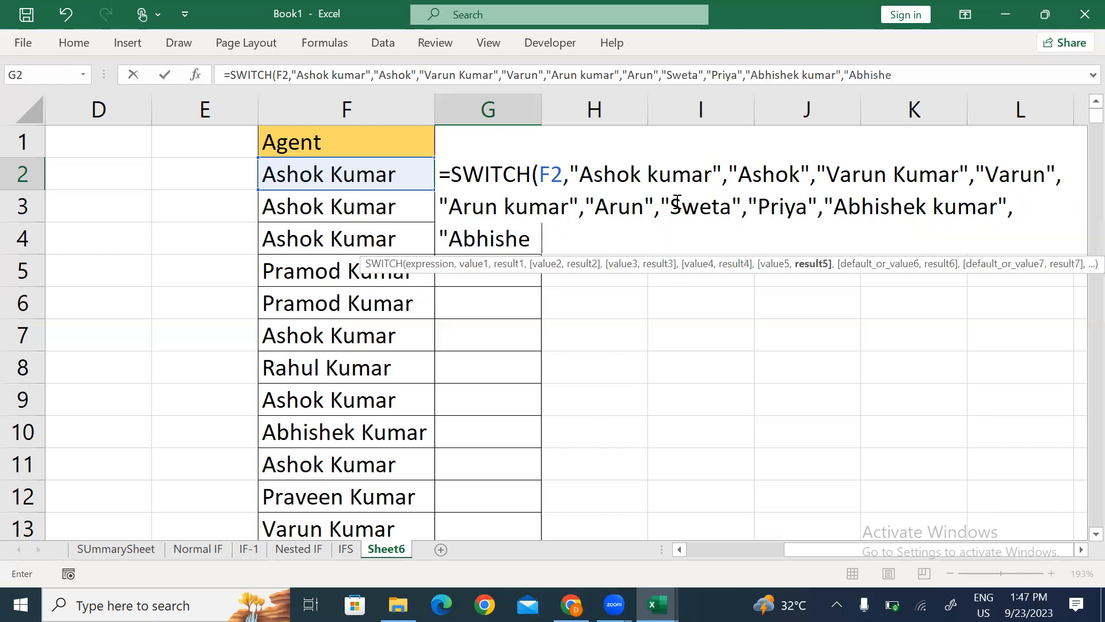
pyautogui.write('",')
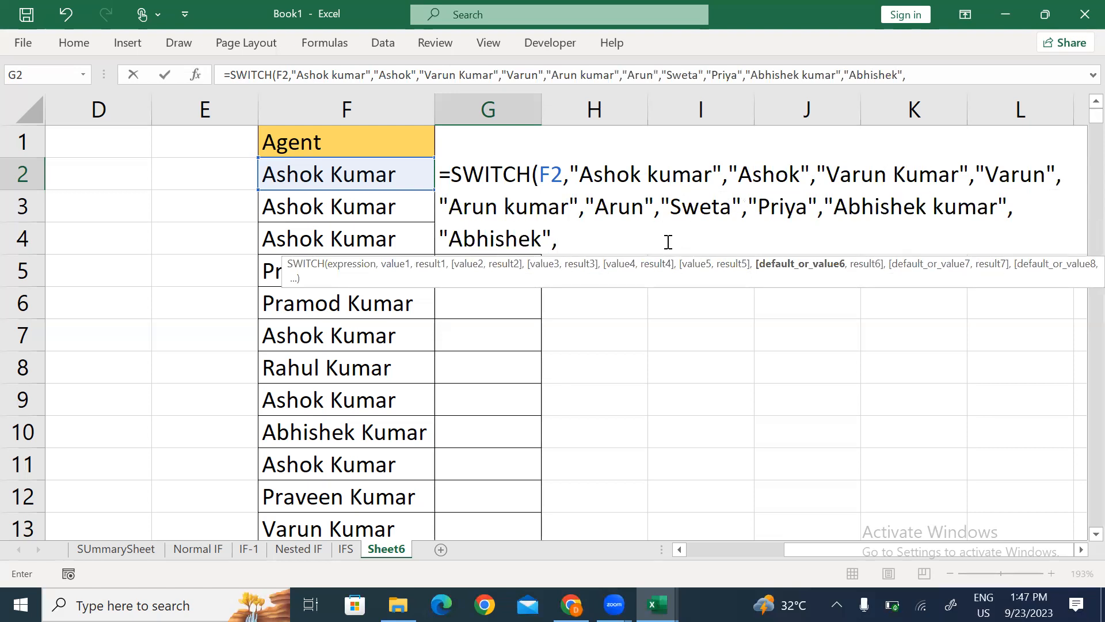
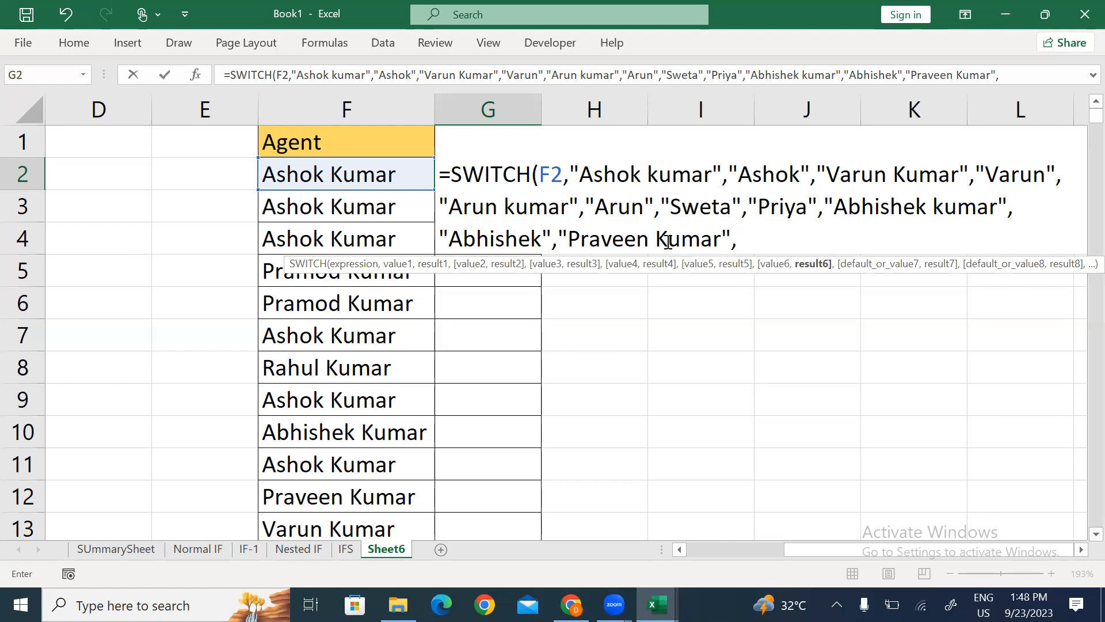
pyautogui.write('"')
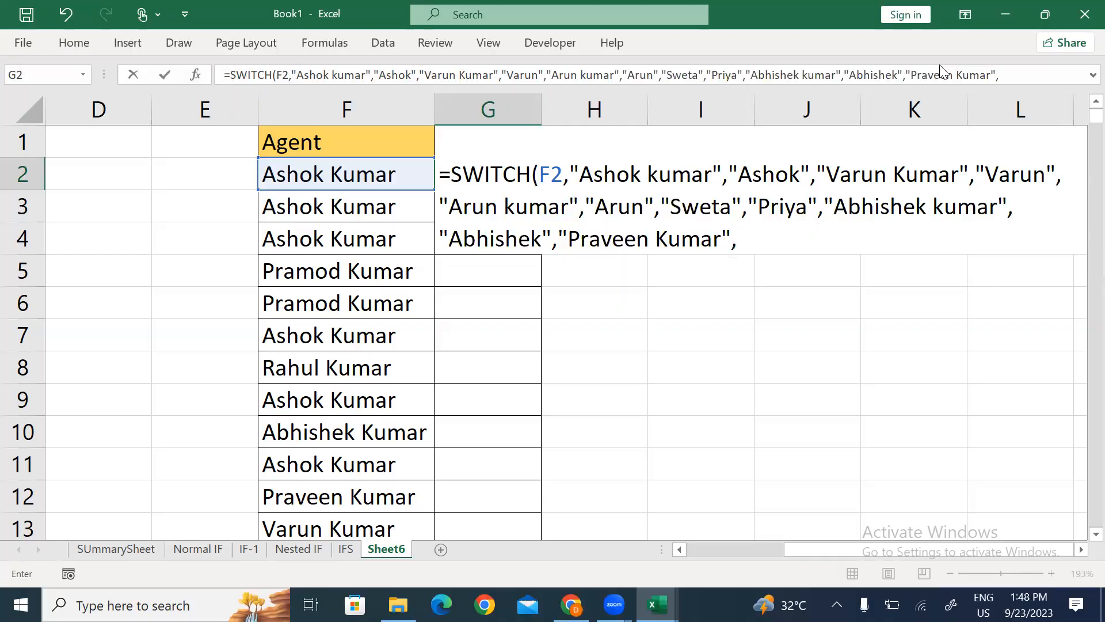
pyautogui.click(773, 243)
pyautogui.write('Praveen')
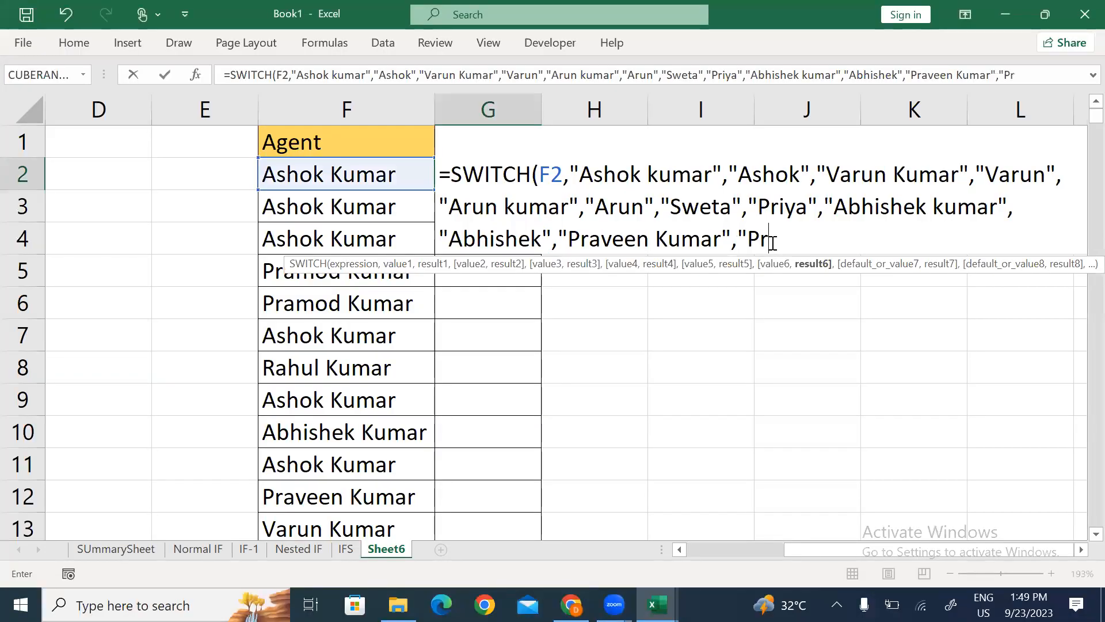
pyautogui.write('"')
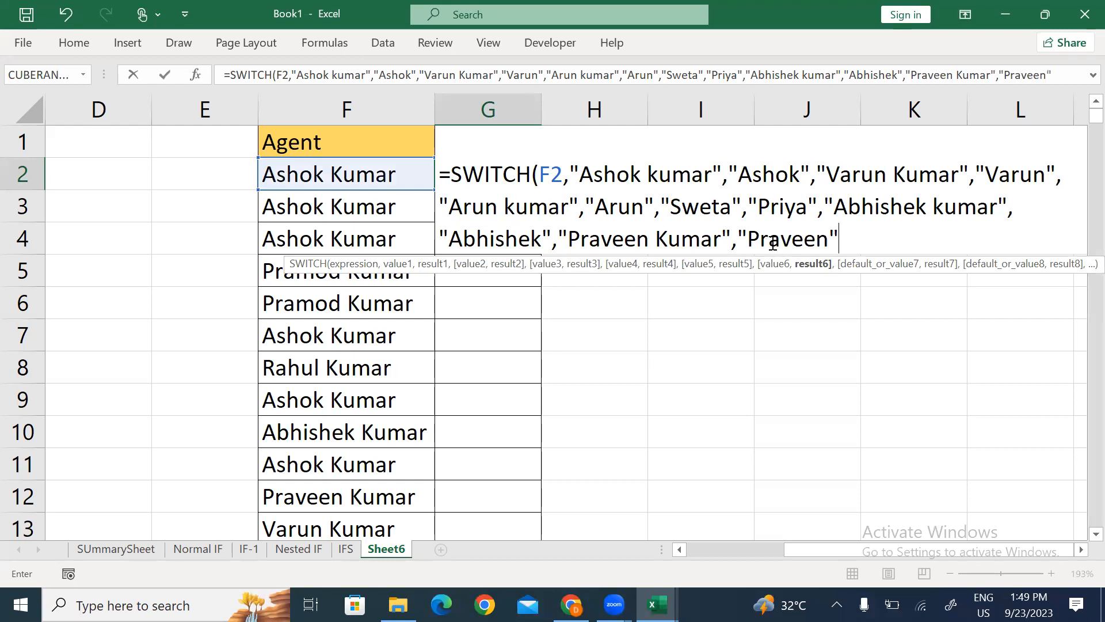
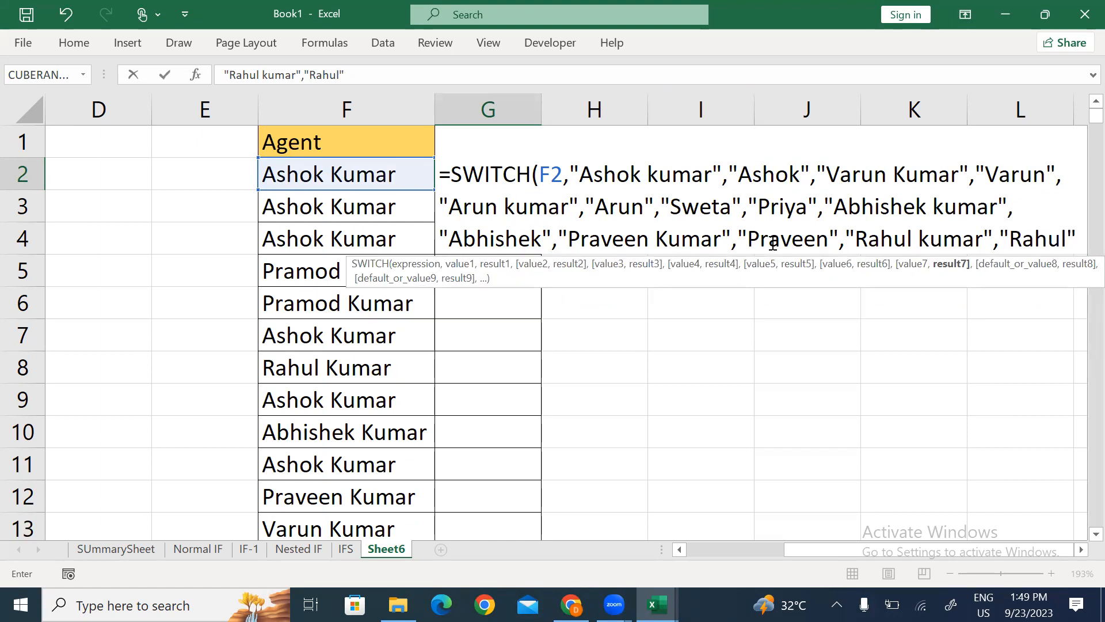
pyautogui.write(')')
pyautogui.moveTo(593, 175); pyautogui.dragTo(675, 171)
pyautogui.moveTo(840, 174); pyautogui.dragTo(932, 178)
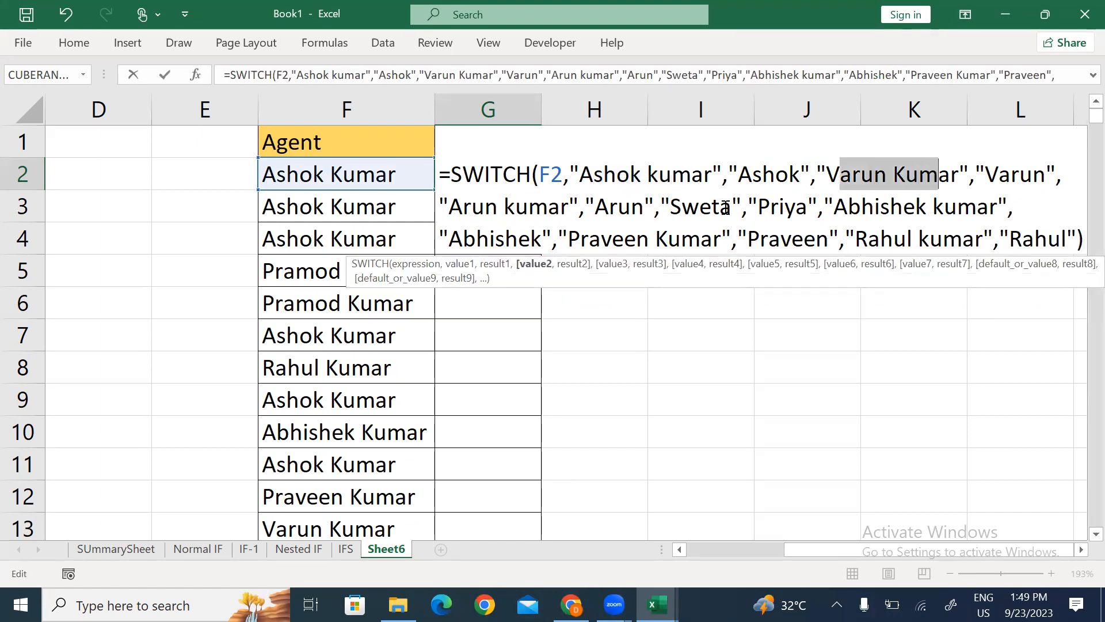
pyautogui.moveTo(450, 207); pyautogui.dragTo(512, 199)
pyautogui.moveTo(670, 205); pyautogui.dragTo(720, 207)
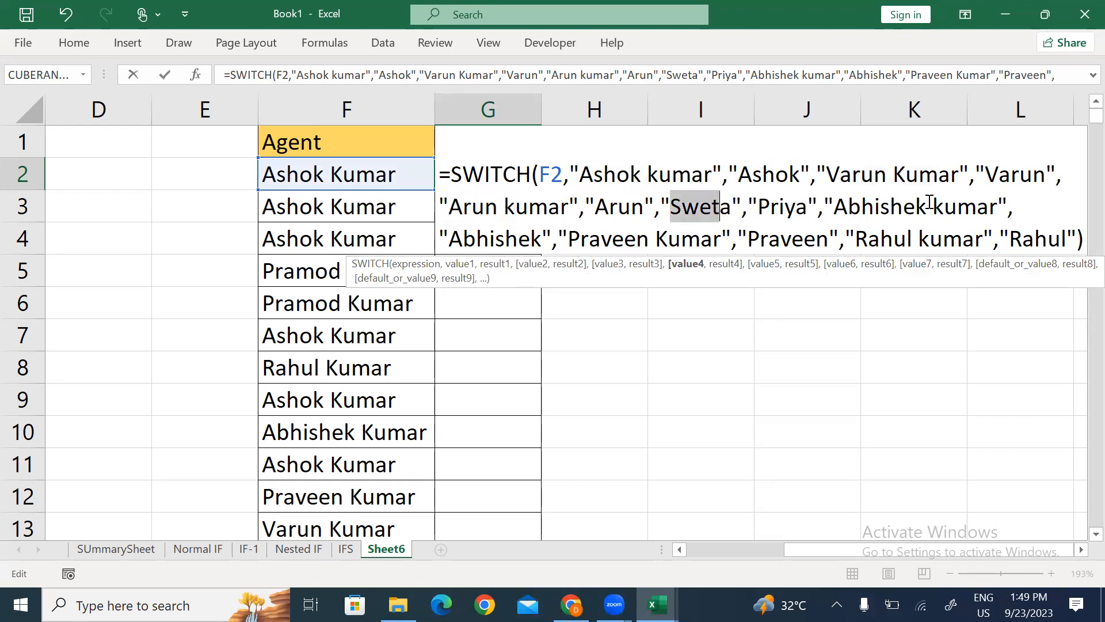
pyautogui.moveTo(956, 207); pyautogui.dragTo(860, 207)
pyautogui.moveTo(611, 239); pyautogui.dragTo(712, 239)
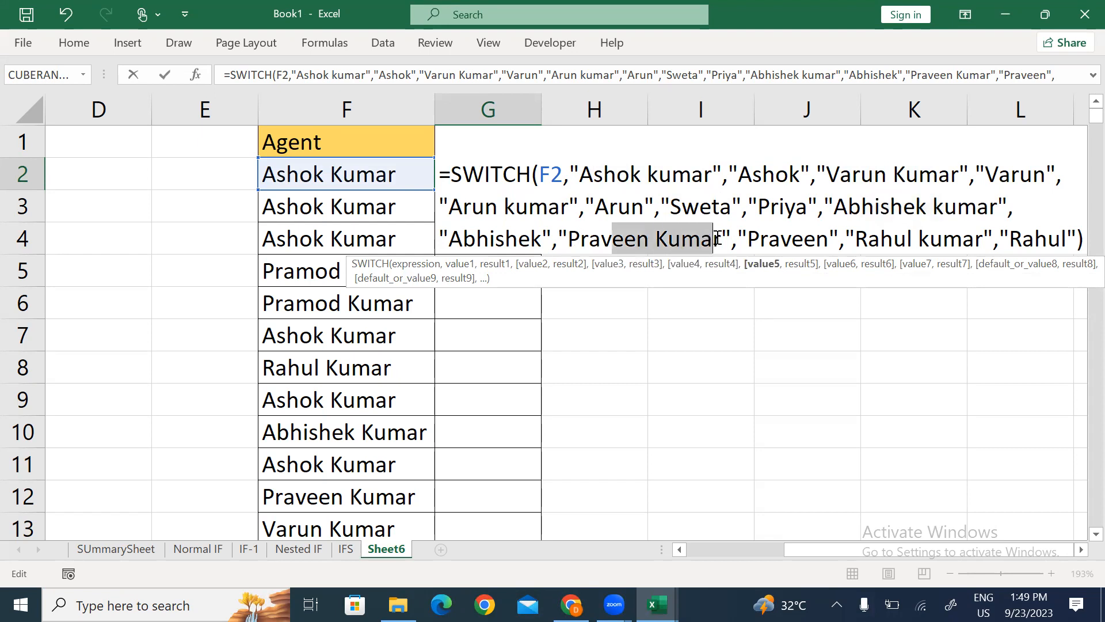
pyautogui.moveTo(908, 239); pyautogui.dragTo(942, 240)
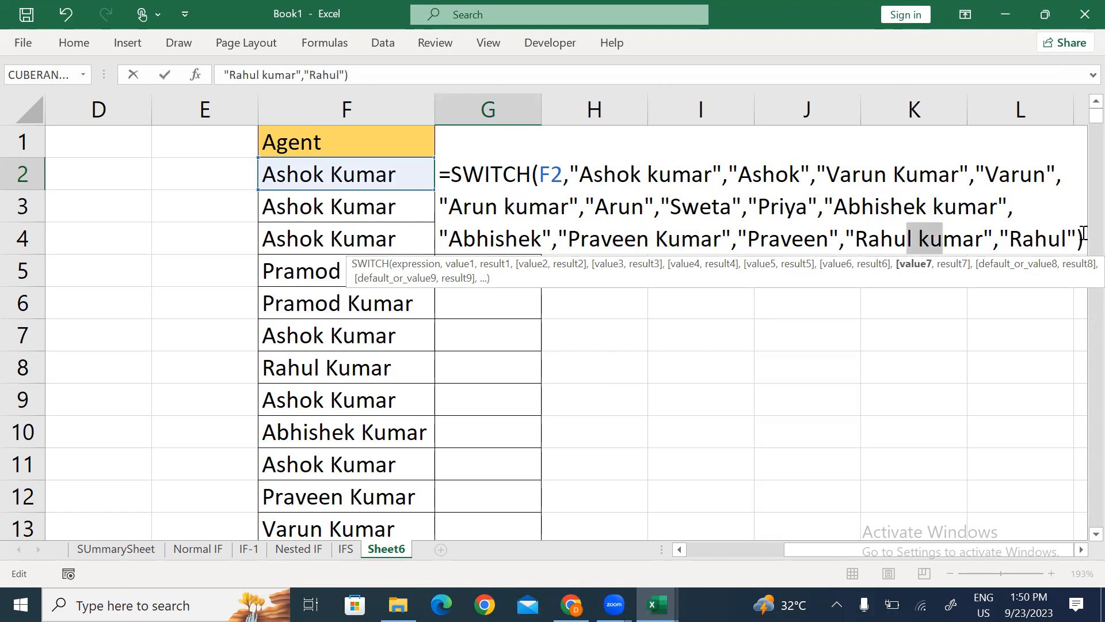
pyautogui.click(1077, 238)
pyautogui.write(',')
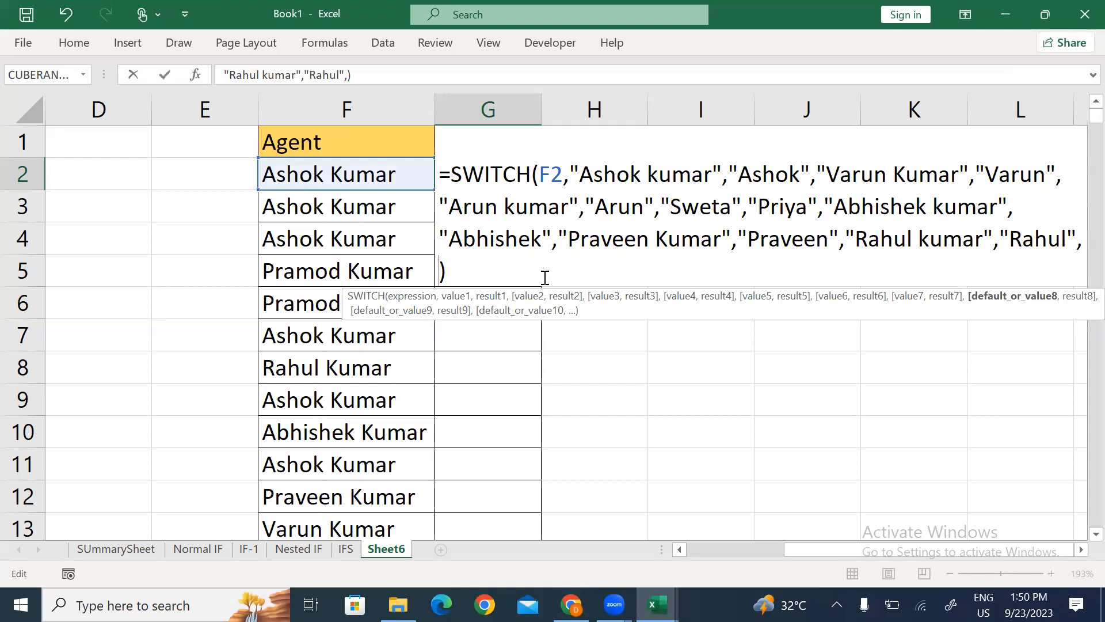
pyautogui.write('"')
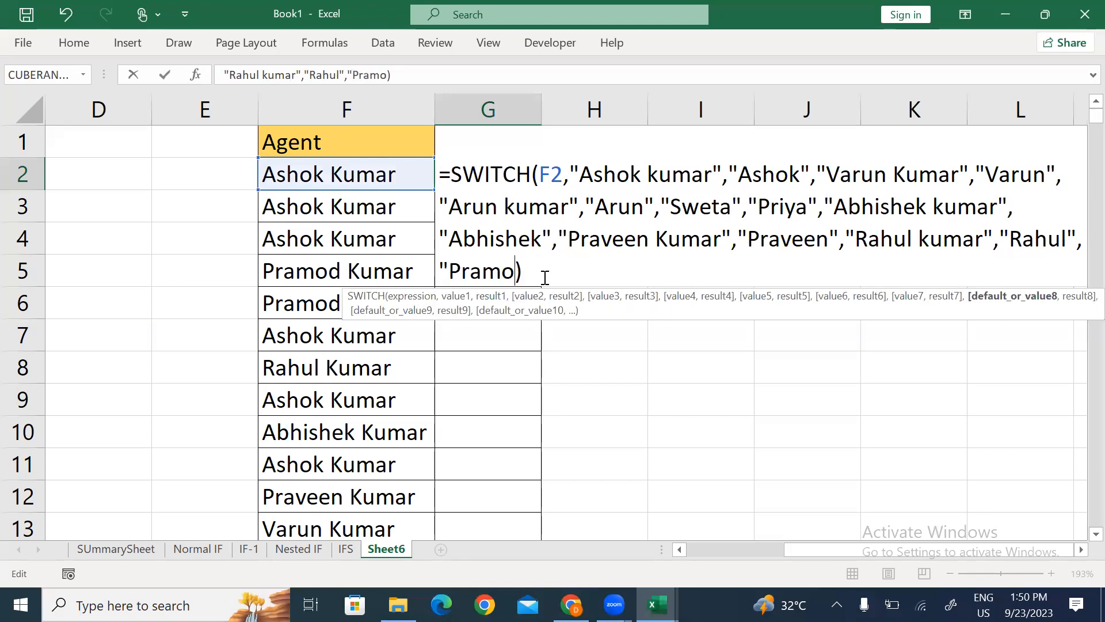
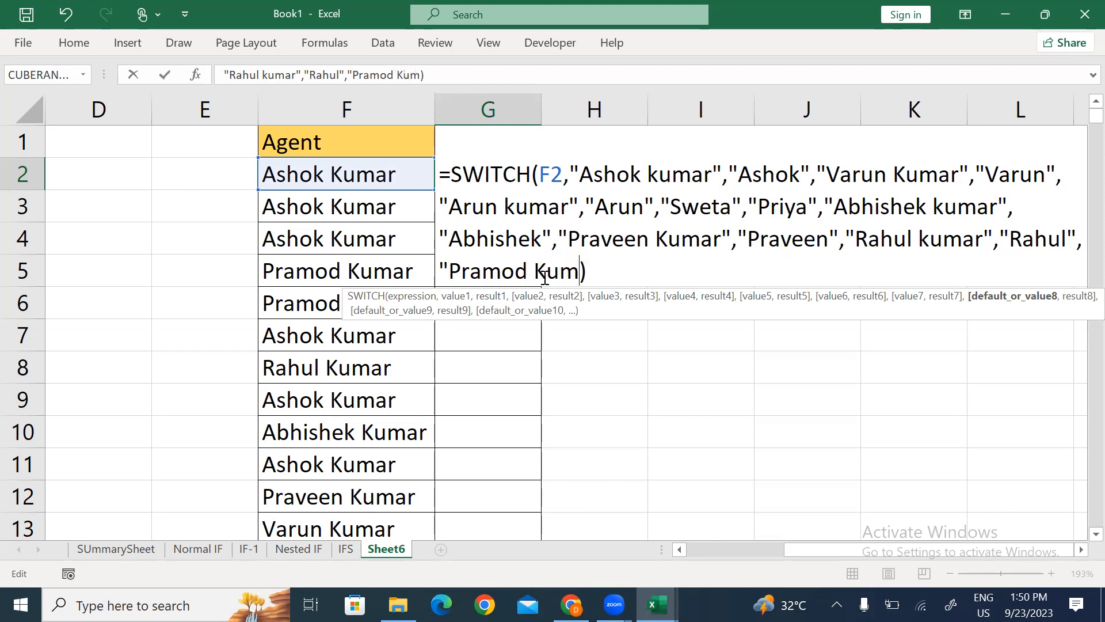
pyautogui.write('"Pramod')
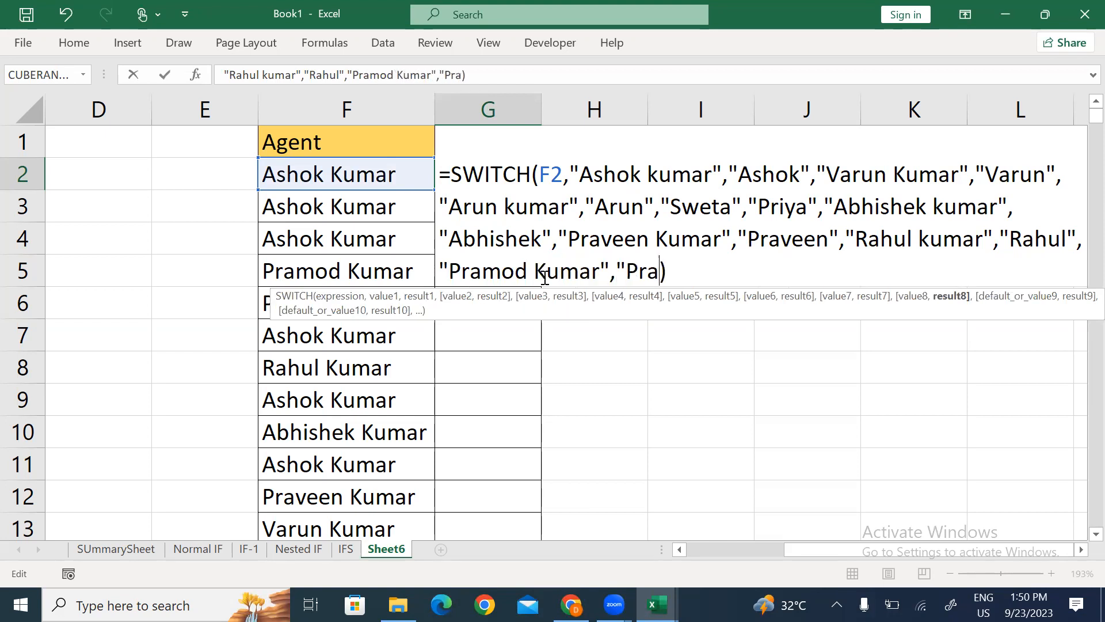
pyautogui.write('"')
pyautogui.press('Return')
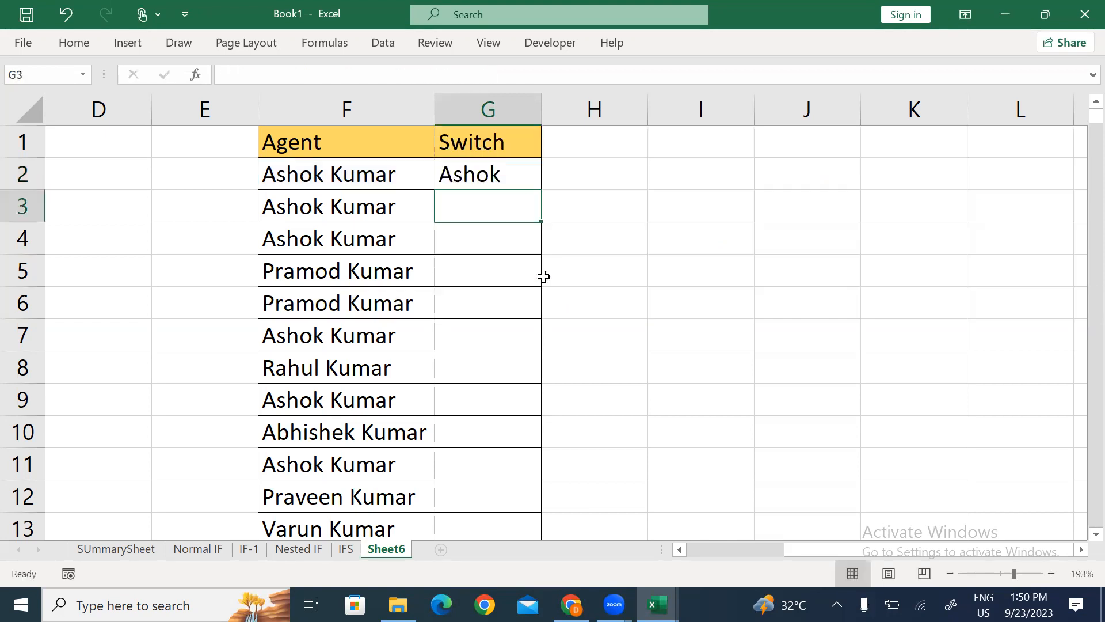
# Step: Fill the formula down G2:G366 with Ctrl+D and widen columns F and G
pyautogui.press('Left')
pyautogui.hotkey('ctrl', 'Down')
pyautogui.press('Right')
pyautogui.hotkey('ctrl', 'shift', 'Up')
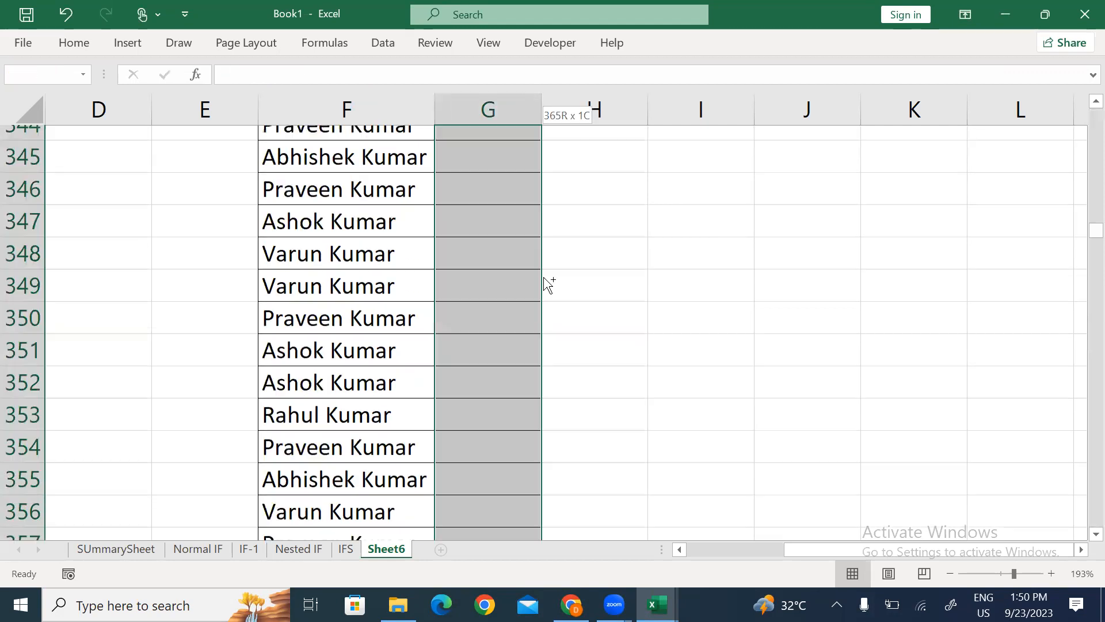
pyautogui.hotkey('ctrl', 'd')
pyautogui.moveTo(435, 109); pyautogui.dragTo(455, 109)
pyautogui.moveTo(563, 108); pyautogui.dragTo(572, 108)
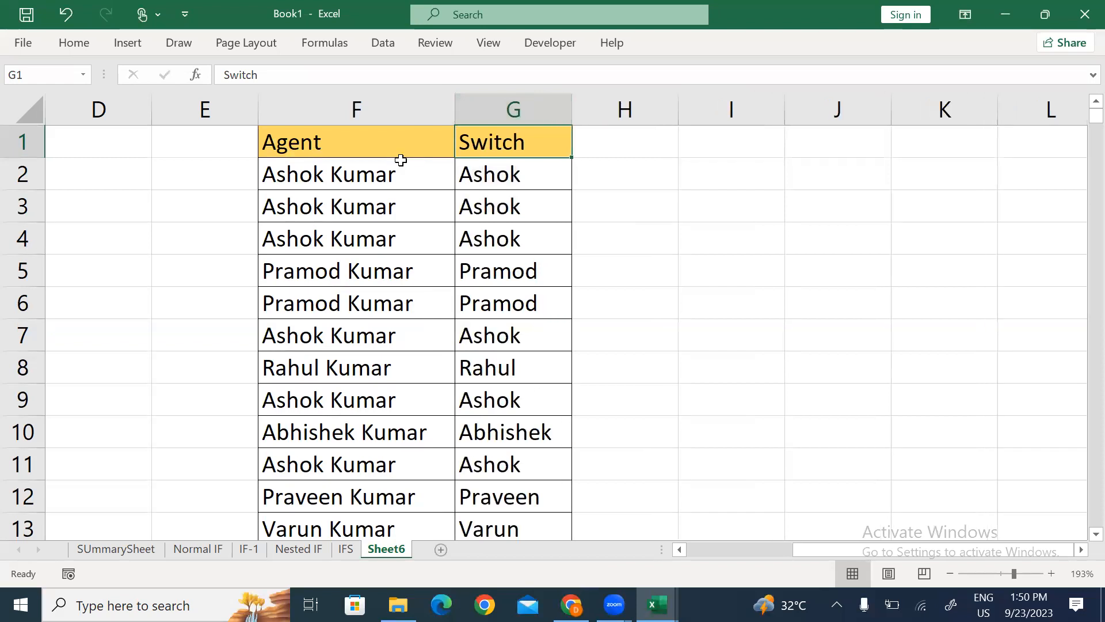
pyautogui.click(369, 142)
pyautogui.hotkey('ctrl', 'shift', 'l')
pyautogui.hotkey('alt', 'Down')
pyautogui.press('Down')
pyautogui.press('Down')
pyautogui.press('Down')
pyautogui.press('Down')
pyautogui.press('Down')
pyautogui.press('space')
pyautogui.press('Down')
pyautogui.press('Up')
pyautogui.press('Up')
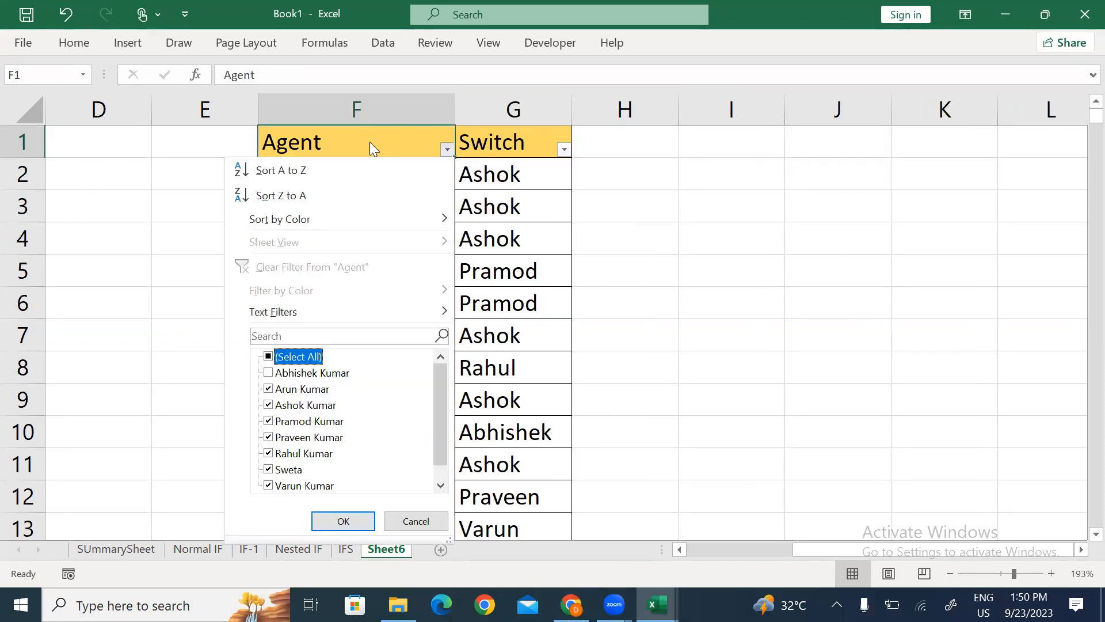
pyautogui.press('space')
pyautogui.press('Down')
pyautogui.press('Up')
pyautogui.press('space')
pyautogui.press('Down')
pyautogui.press('Down')
pyautogui.press('Down')
pyautogui.press('space')
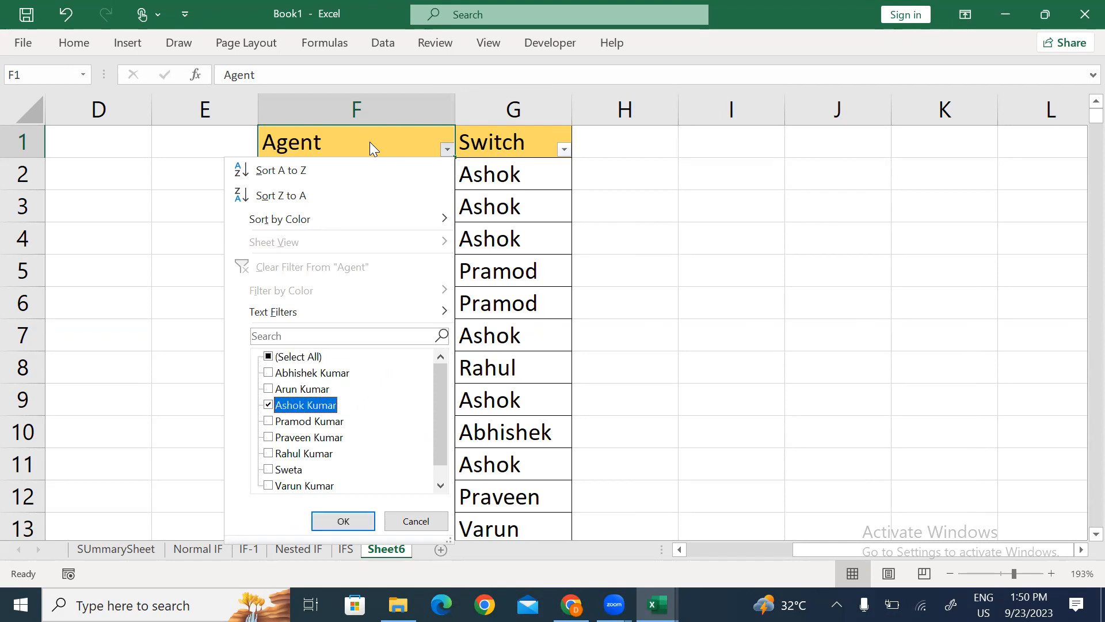
pyautogui.press('Return')
pyautogui.press('Right')
pyautogui.press('Down')
pyautogui.hotkey('ctrl', 'Down')
pyautogui.hotkey('ctrl', 'Up')
pyautogui.press('Left')
pyautogui.write('``')
pyautogui.press('Escape')
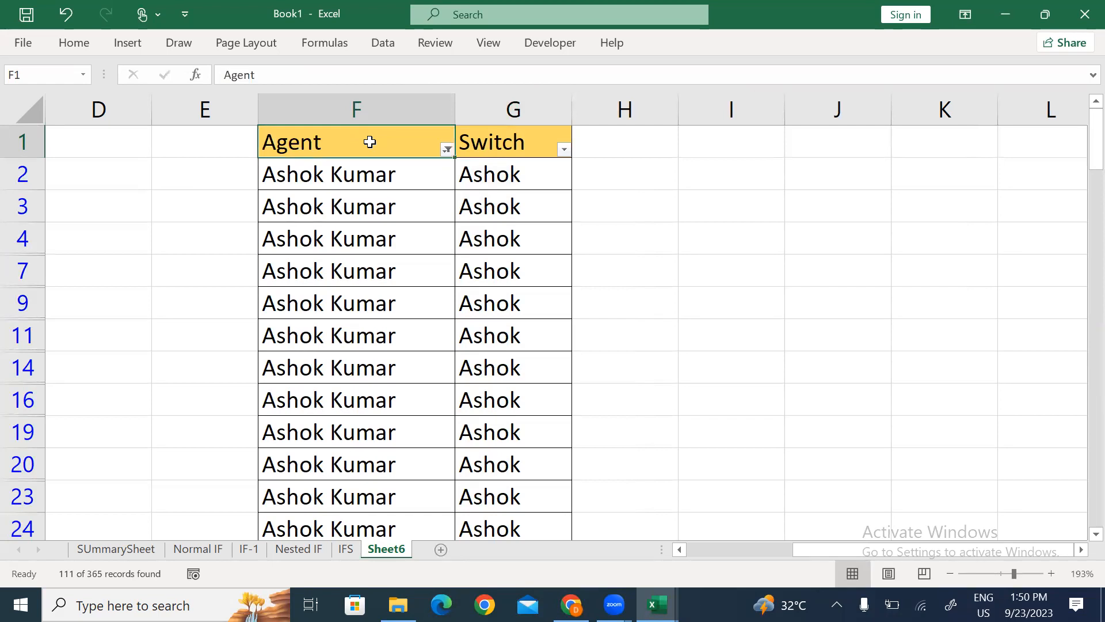
pyautogui.hotkey('alt', 'Down')
pyautogui.press('Down')
pyautogui.press('Down')
pyautogui.press('Down')
pyautogui.press('Down')
pyautogui.press('Down')
pyautogui.press('Down')
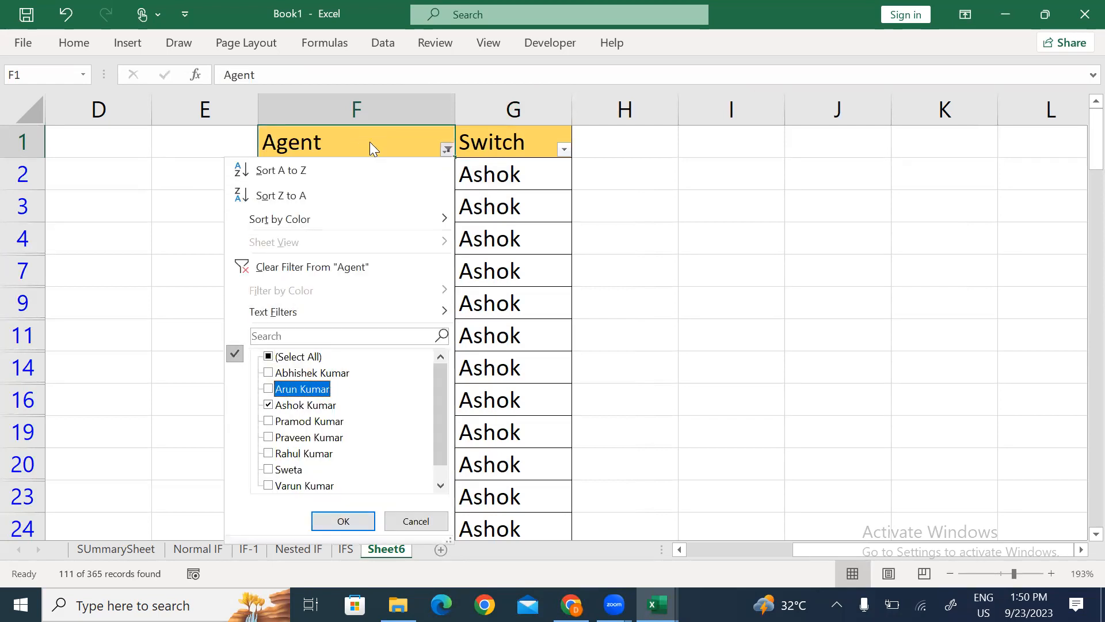
pyautogui.press('space')
pyautogui.press('Down')
pyautogui.press('Return')
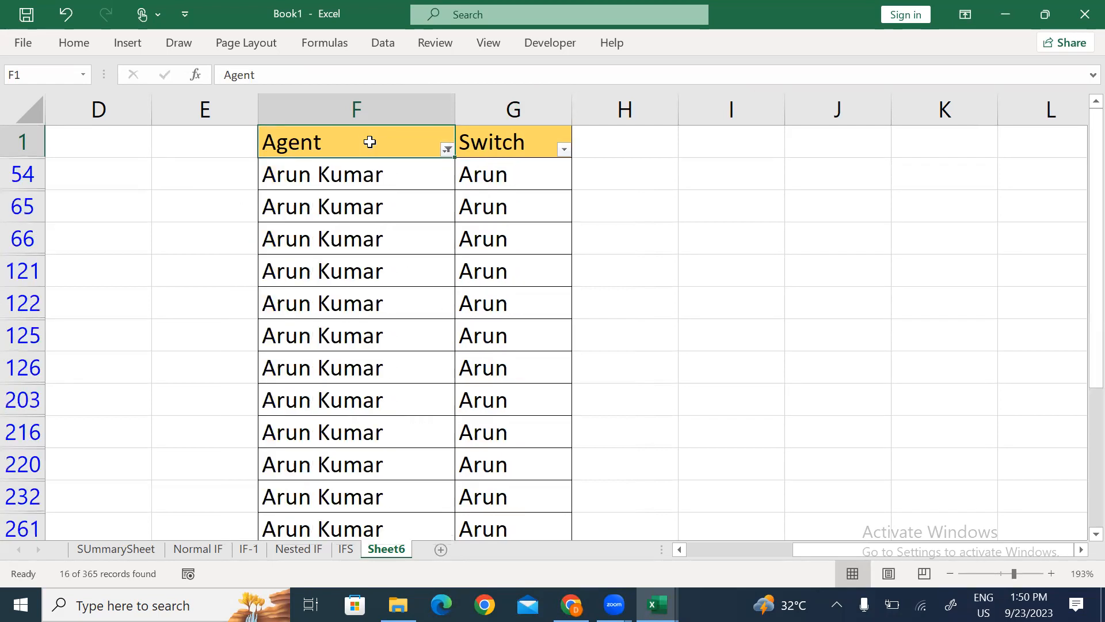
pyautogui.press('Down')
pyautogui.press('Right')
pyautogui.hotkey('ctrl', 'shift', 'Down')
pyautogui.hotkey('ctrl', 'Up')
pyautogui.press('Left')
pyautogui.hotkey('ctrl', 'shift', 'l')
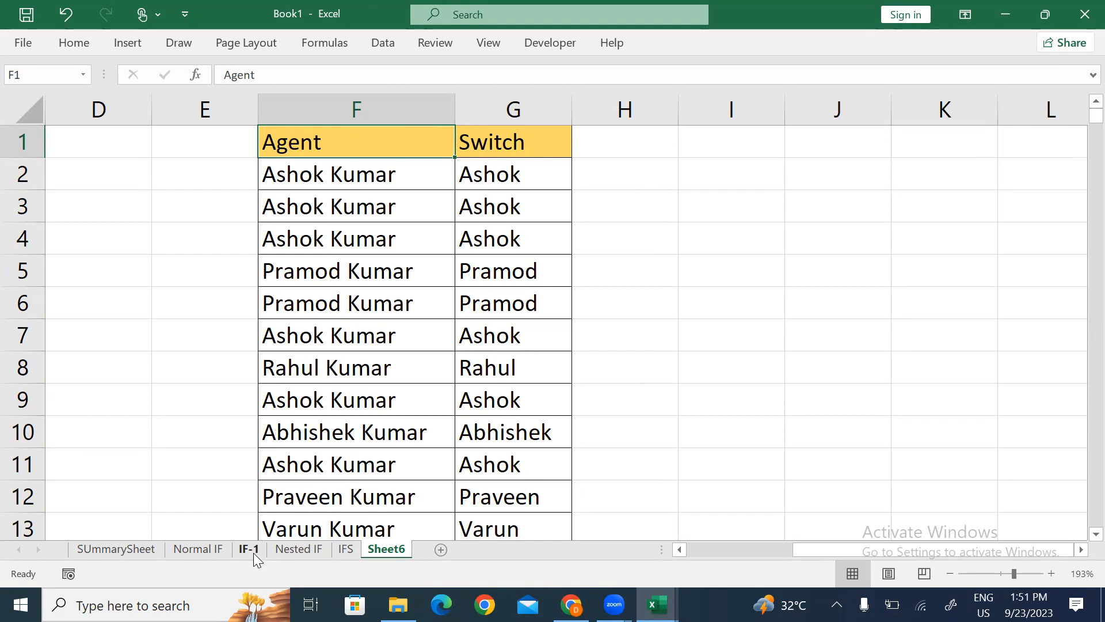
# Step: On SUmmarySheet, enter Done as the status for the IF, IFS and Switch rows
pyautogui.click(115, 548)
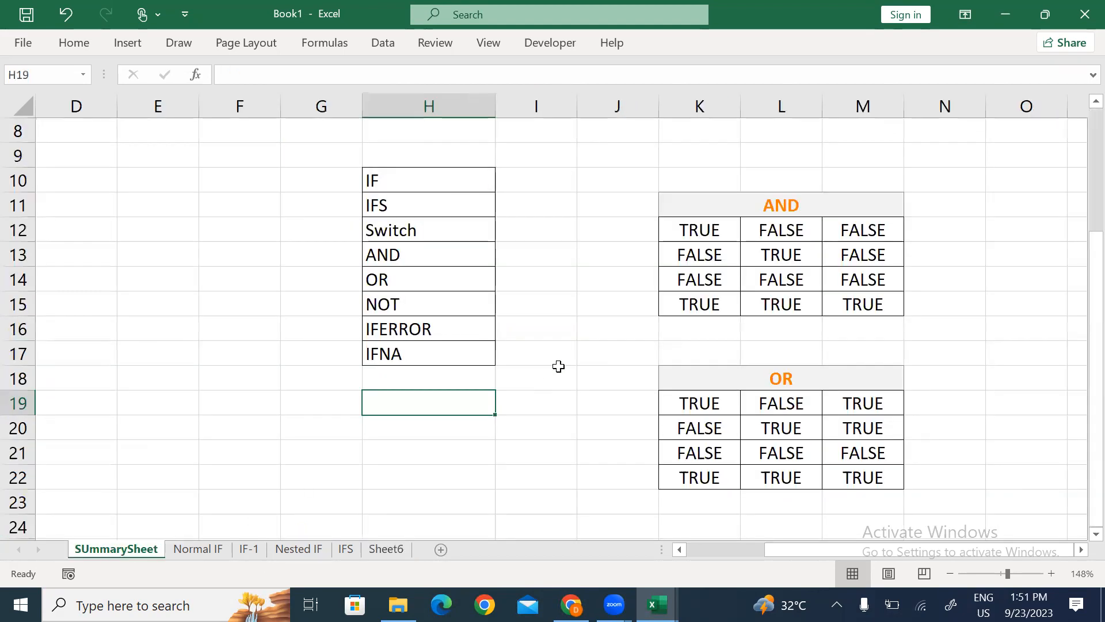
pyautogui.click(527, 172)
pyautogui.write('Done')
pyautogui.press('Return')
pyautogui.write('Done')
pyautogui.press('Return')
pyautogui.write('Done')
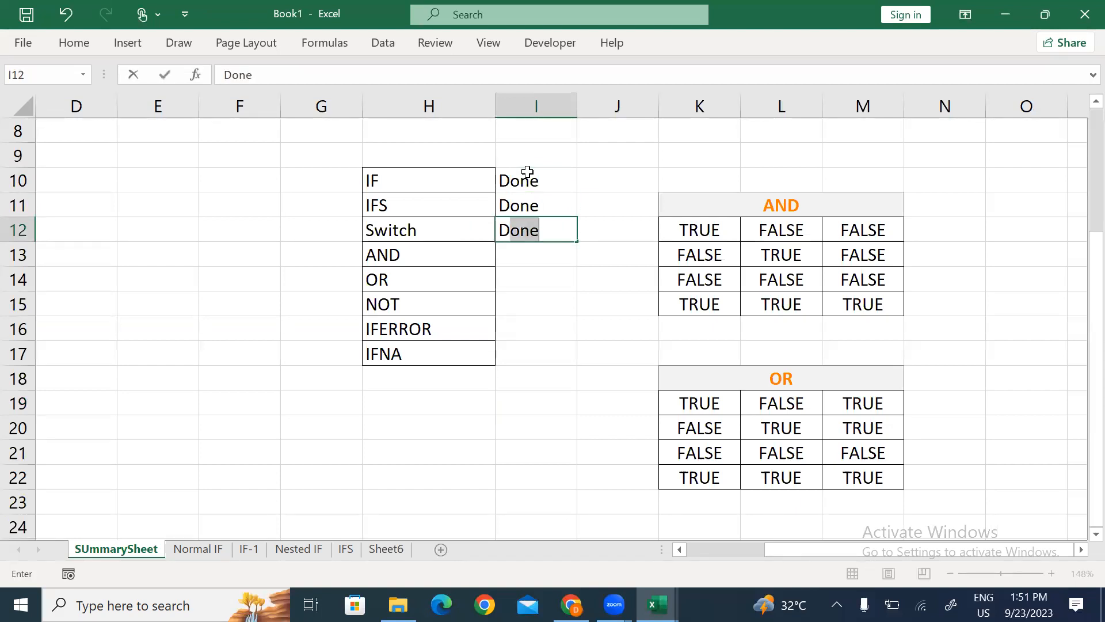
pyautogui.press('Return')
# Step: Add all borders to the function list and status cells H10:I17
pyautogui.press('Up')
pyautogui.press('Up')
pyautogui.press('Up')
pyautogui.press('Left')
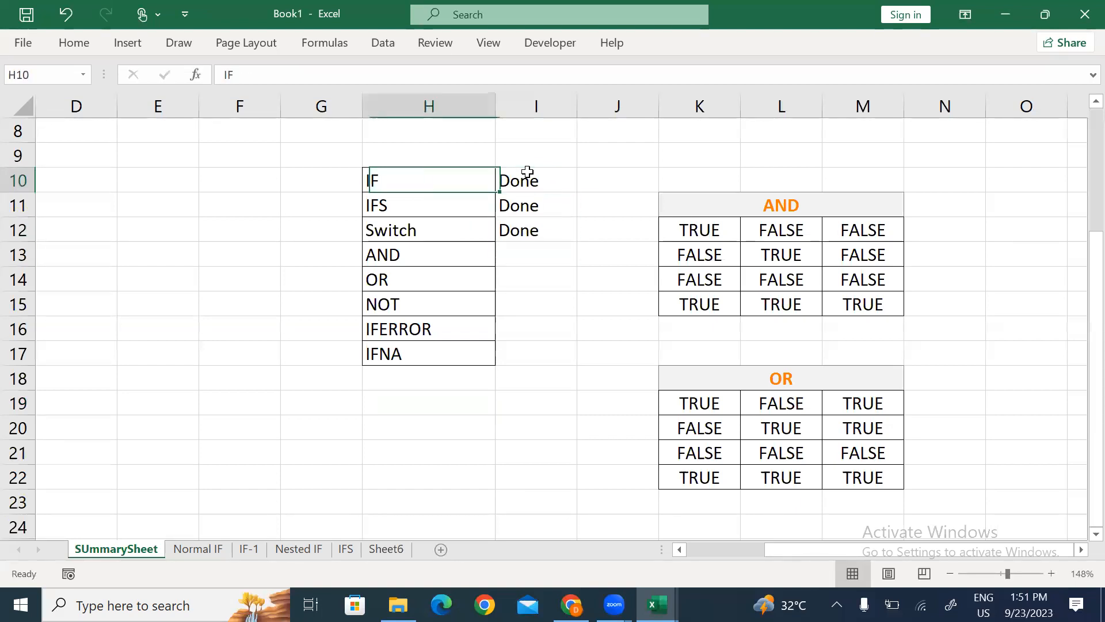
pyautogui.hotkey('shift', 'Down')
pyautogui.hotkey('shift', 'Down')
pyautogui.hotkey('shift', 'Right')
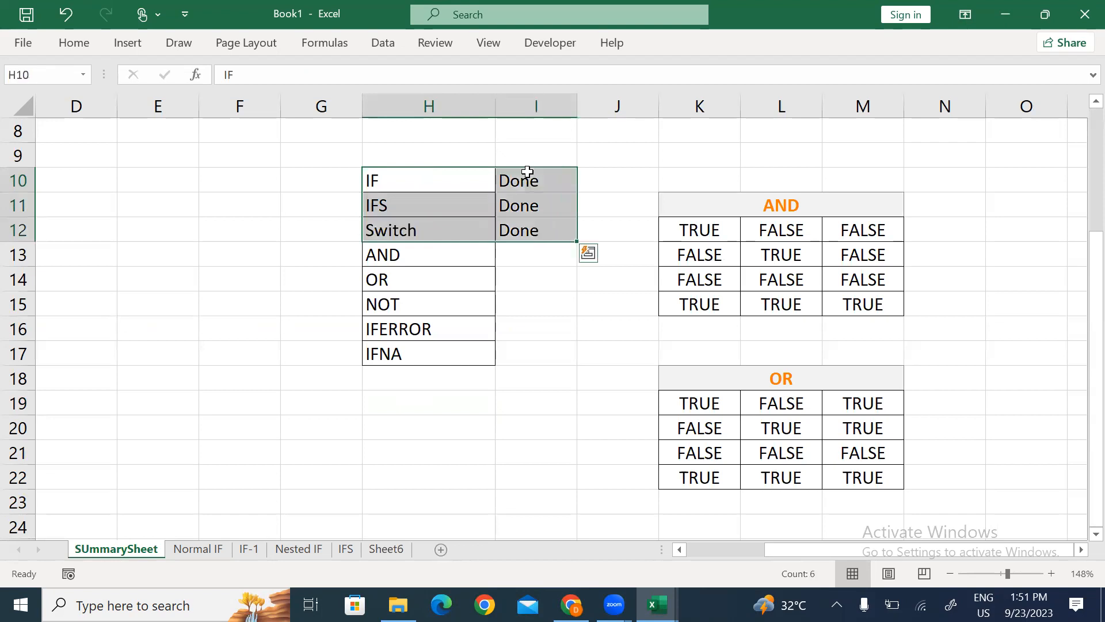
pyautogui.press('Down')
pyautogui.press('Down')
pyautogui.press('Down')
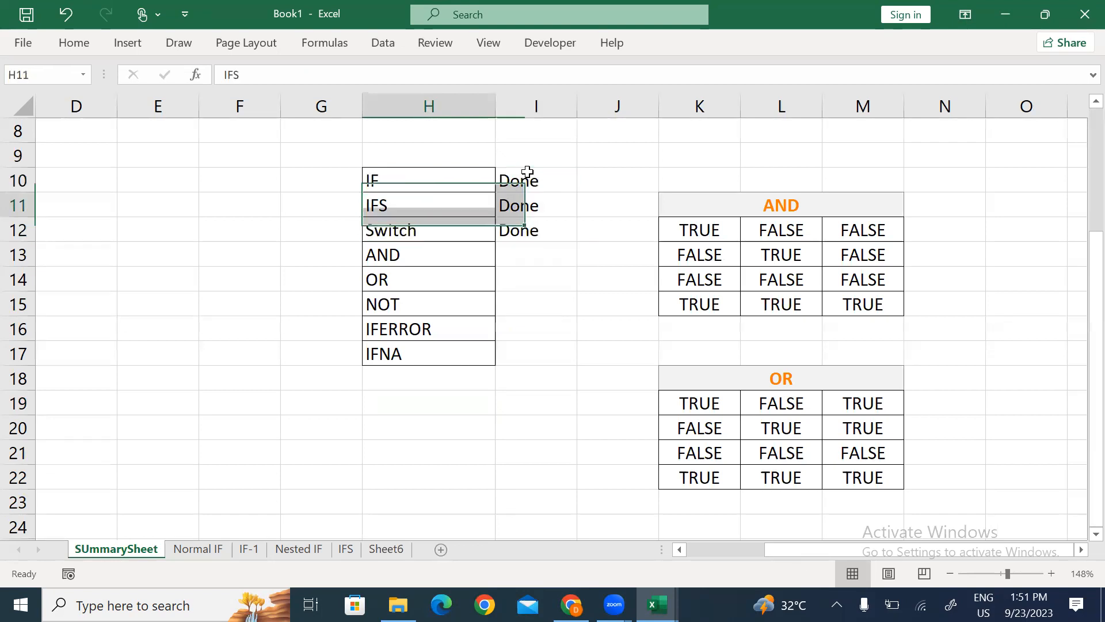
pyautogui.hotkey('shift', 'Down')
pyautogui.hotkey('shift', 'Right')
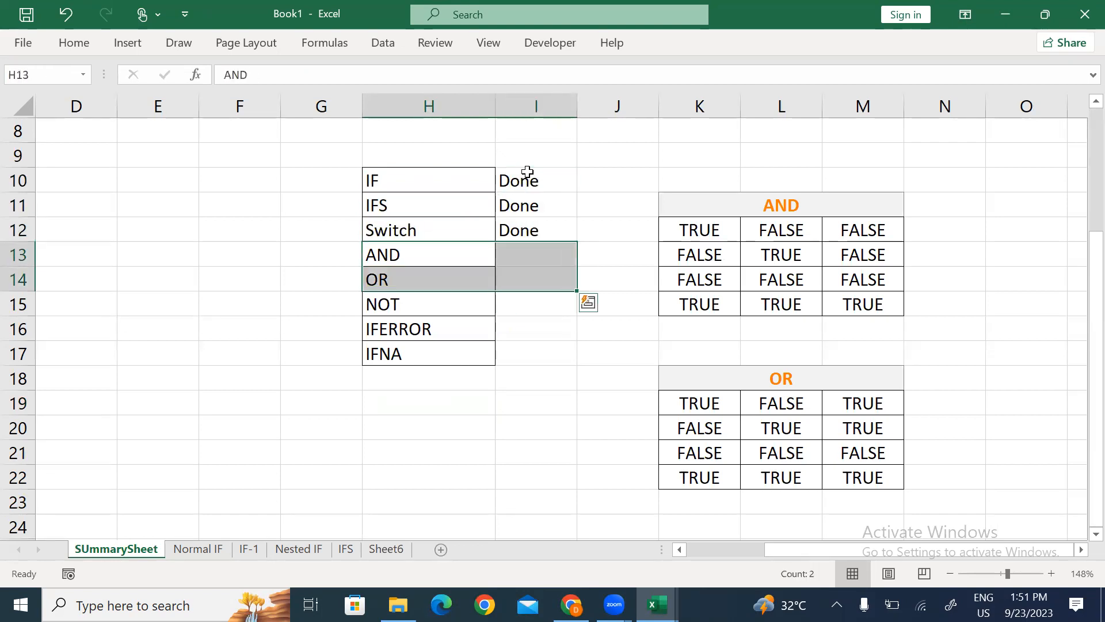
pyautogui.press('Up')
pyautogui.press('Up')
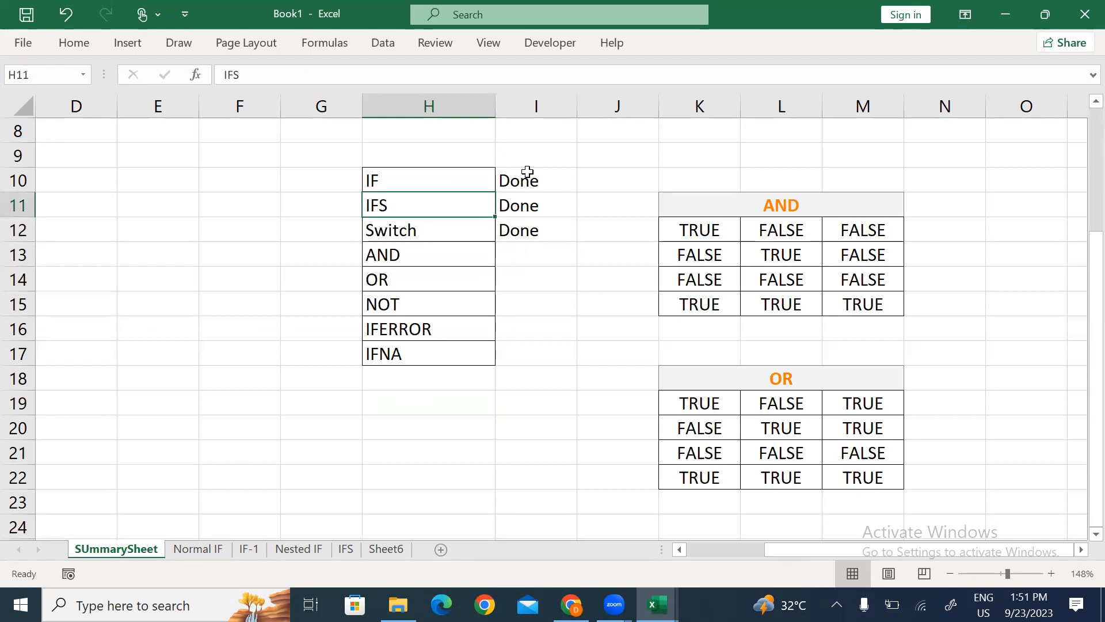
pyautogui.press('Up')
pyautogui.hotkey('shift', 'Right')
pyautogui.hotkey('shift', 'Down')
pyautogui.hotkey('shift', 'Down')
pyautogui.hotkey('shift', 'Down')
pyautogui.hotkey('shift', 'Down')
pyautogui.hotkey('shift', 'Down')
pyautogui.hotkey('shift', 'Down')
pyautogui.hotkey('shift', 'Down')
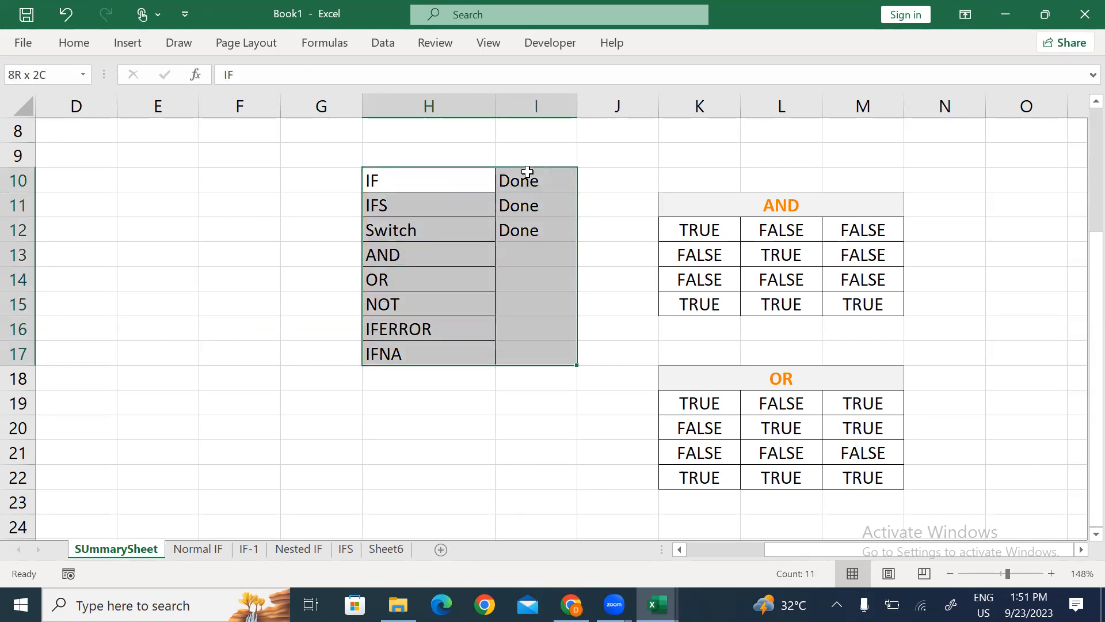
pyautogui.press('F4')
# Step: Type the headers 'Function Name' and 'Sytatus' (Status) above the list
pyautogui.press('Up')
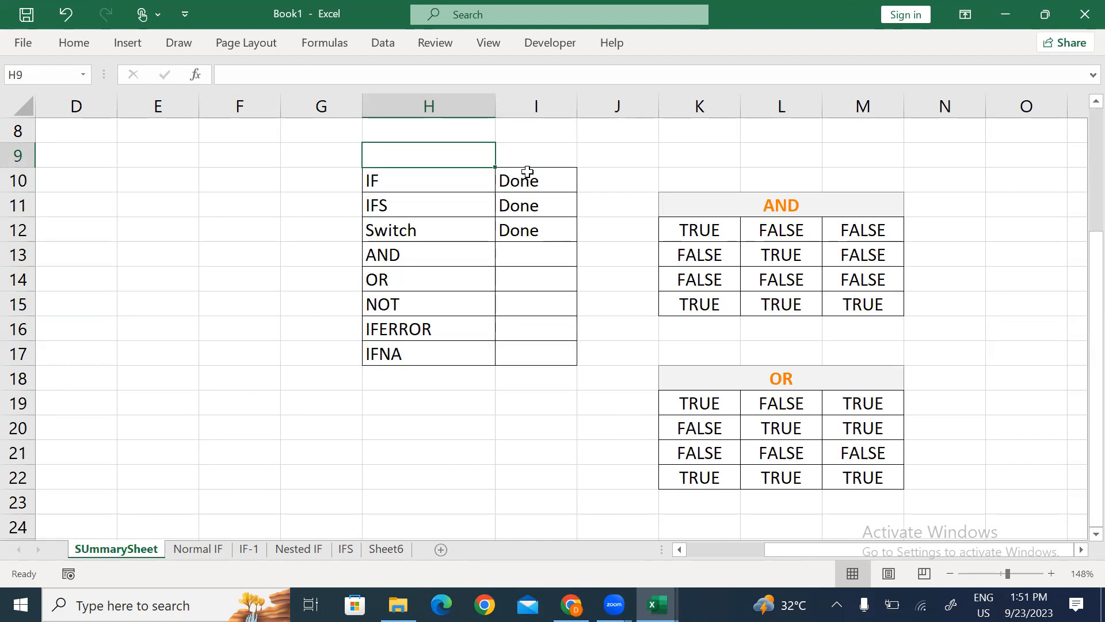
pyautogui.write('Function')
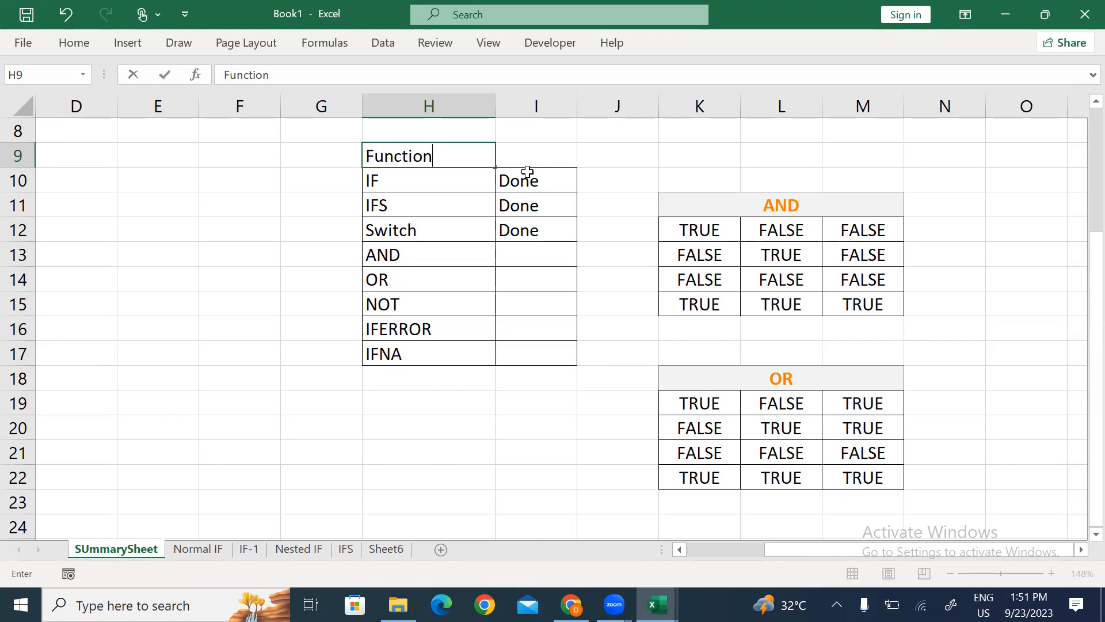
pyautogui.write(' Name')
pyautogui.press('Return')
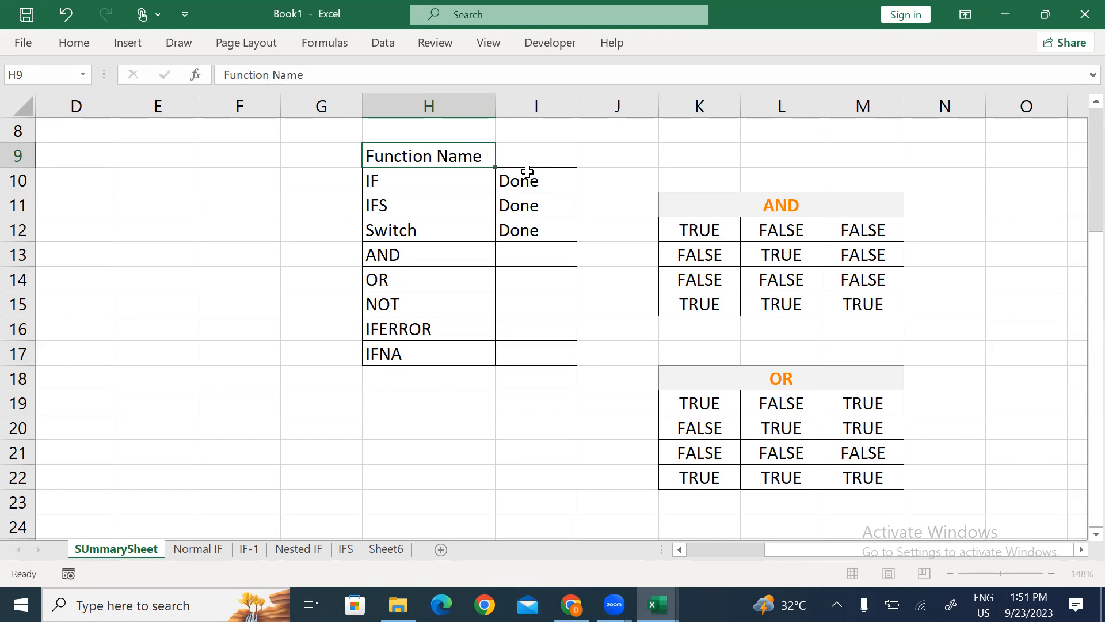
pyautogui.press('Up')
pyautogui.press('Right')
pyautogui.write('Sy')
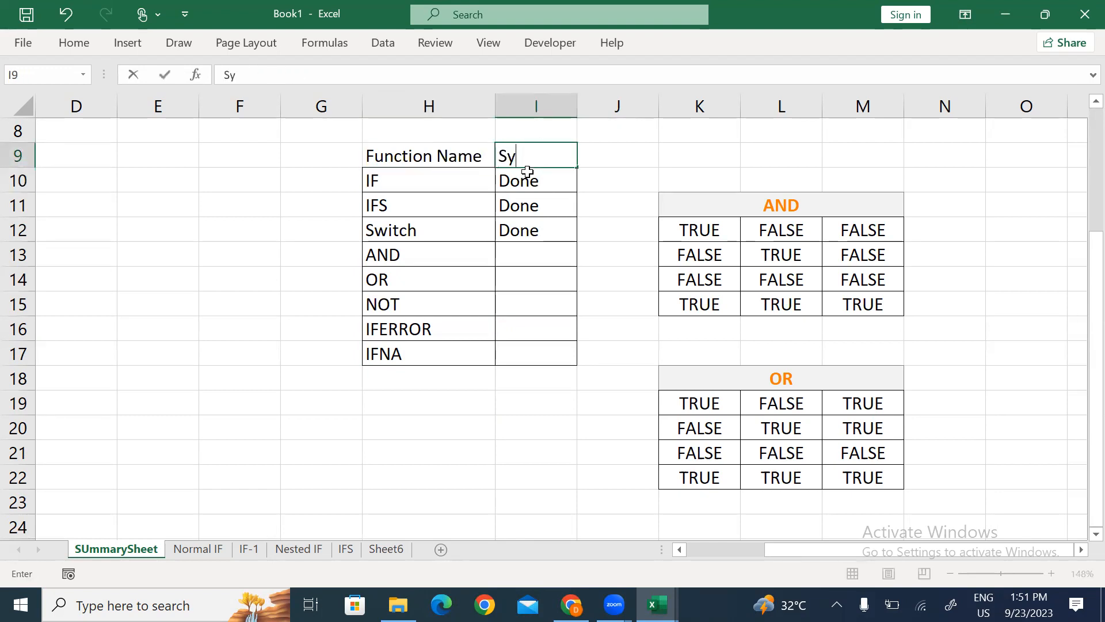
pyautogui.write('tatus')
pyautogui.press('Return')
# Step: Apply the Calculation cell style to the two header cells
pyautogui.press('Up')
pyautogui.press('Left')
pyautogui.hotkey('shift', 'Right')
pyautogui.hotkey('alt', 'h')
pyautogui.press('j')
pyautogui.press('Down')
pyautogui.press('Return')
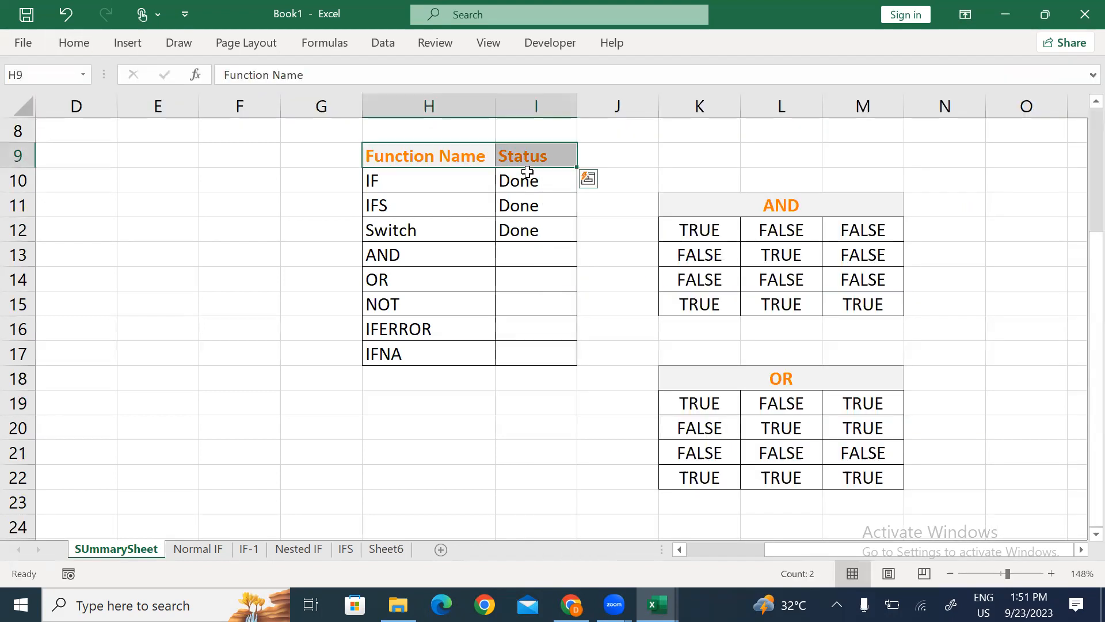
pyautogui.press('Down')
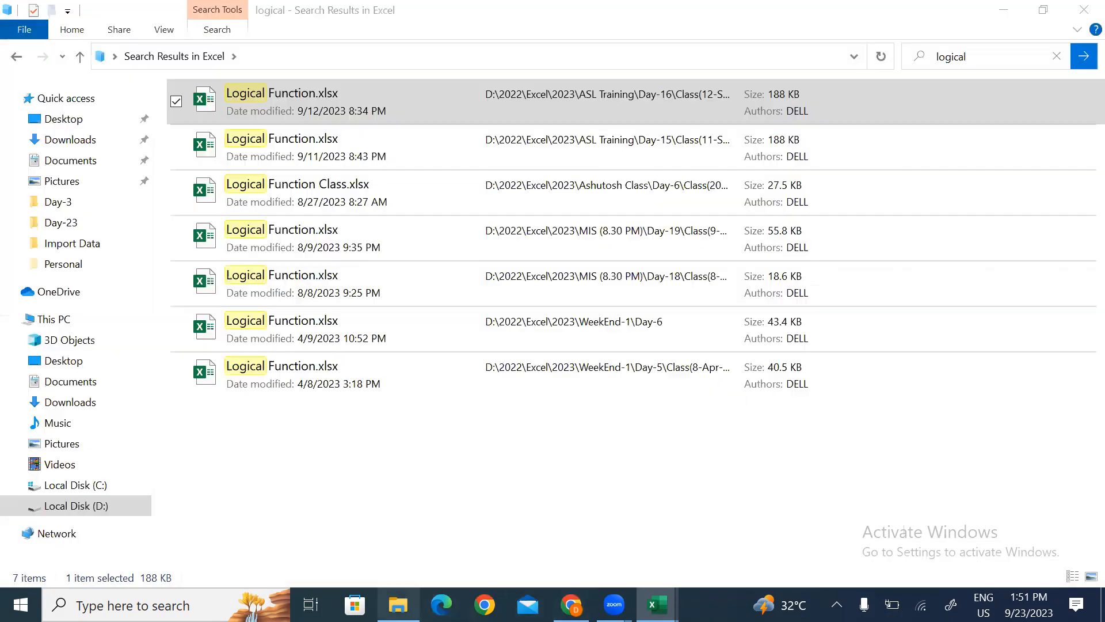
# Step: Search the Downloads folder for the 'if test' workbook
pyautogui.click(398, 604)
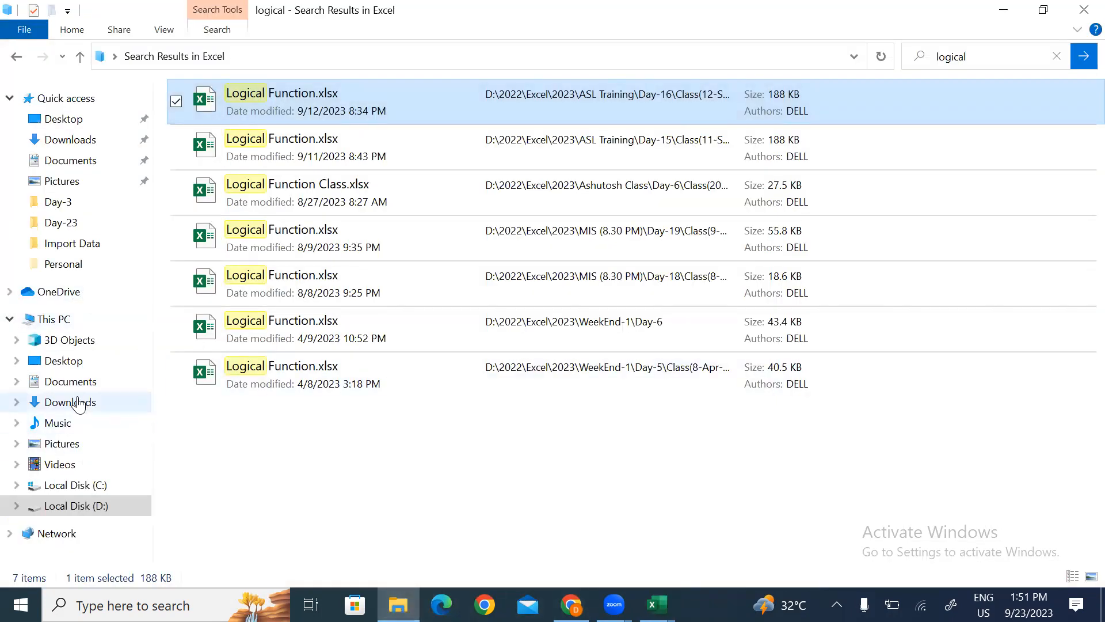
pyautogui.click(85, 402)
pyautogui.click(1001, 58)
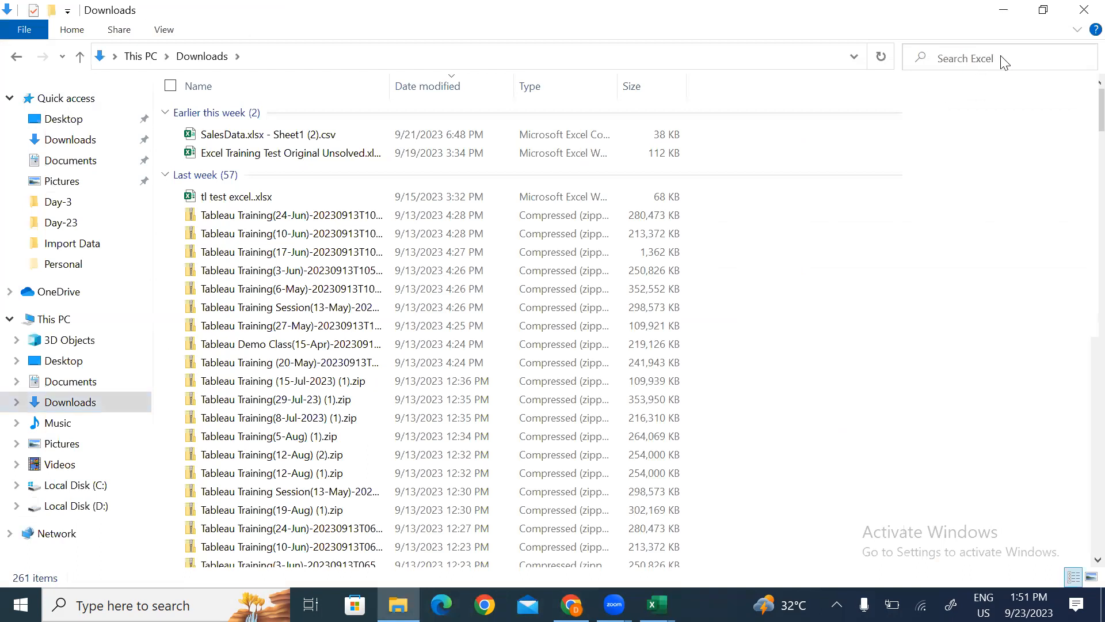
pyautogui.write('ifs')
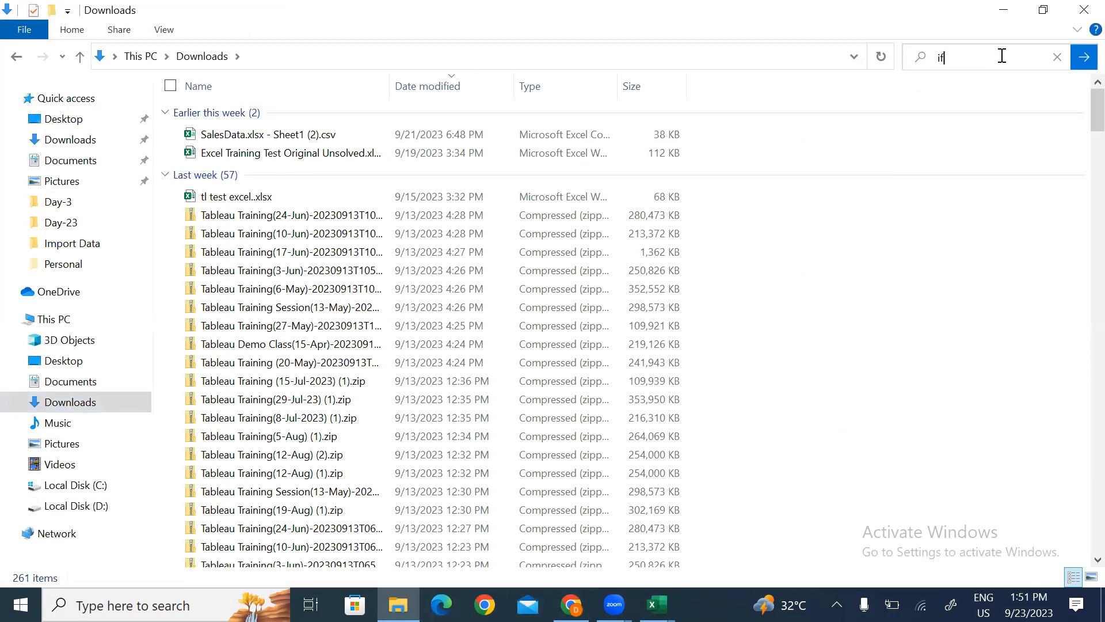
pyautogui.press('Down')
pyautogui.press('Down')
pyautogui.press('Down')
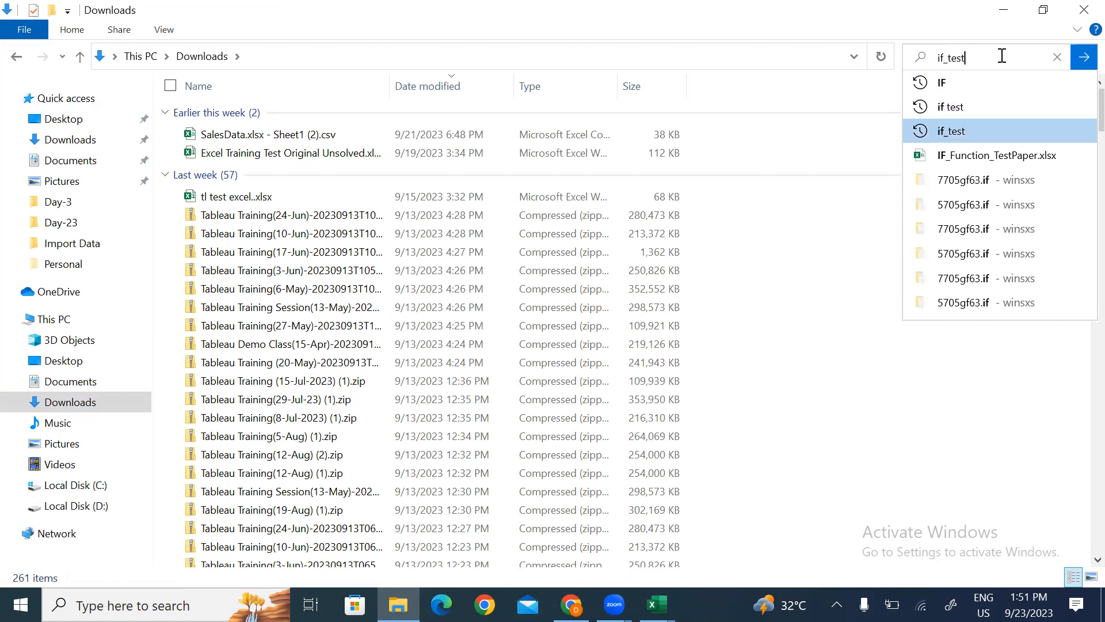
pyautogui.press('Return')
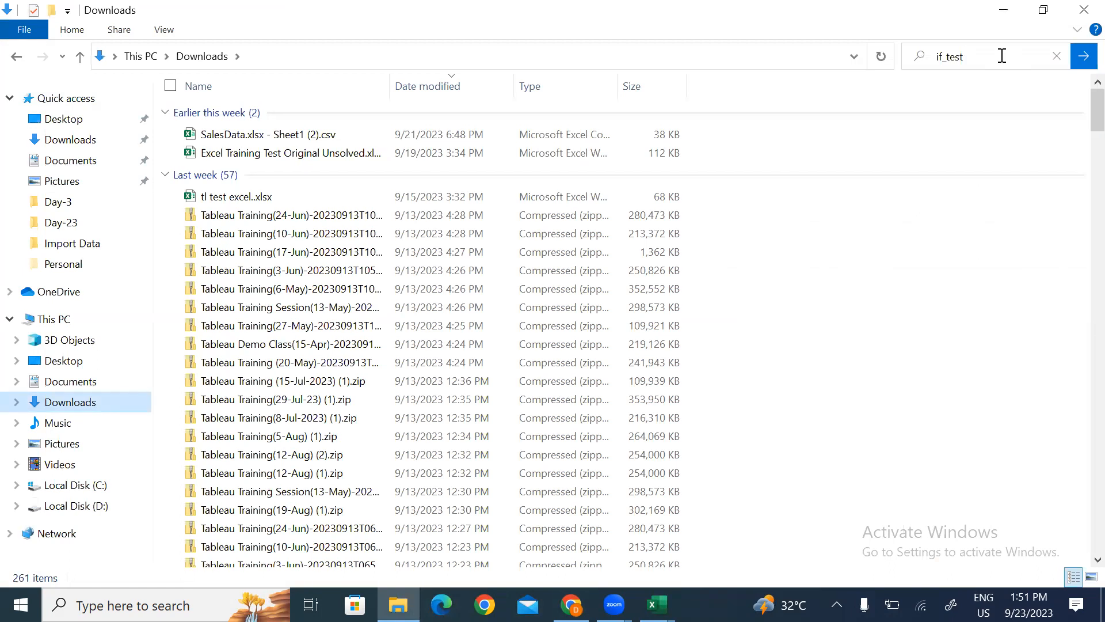
pyautogui.click(1084, 56)
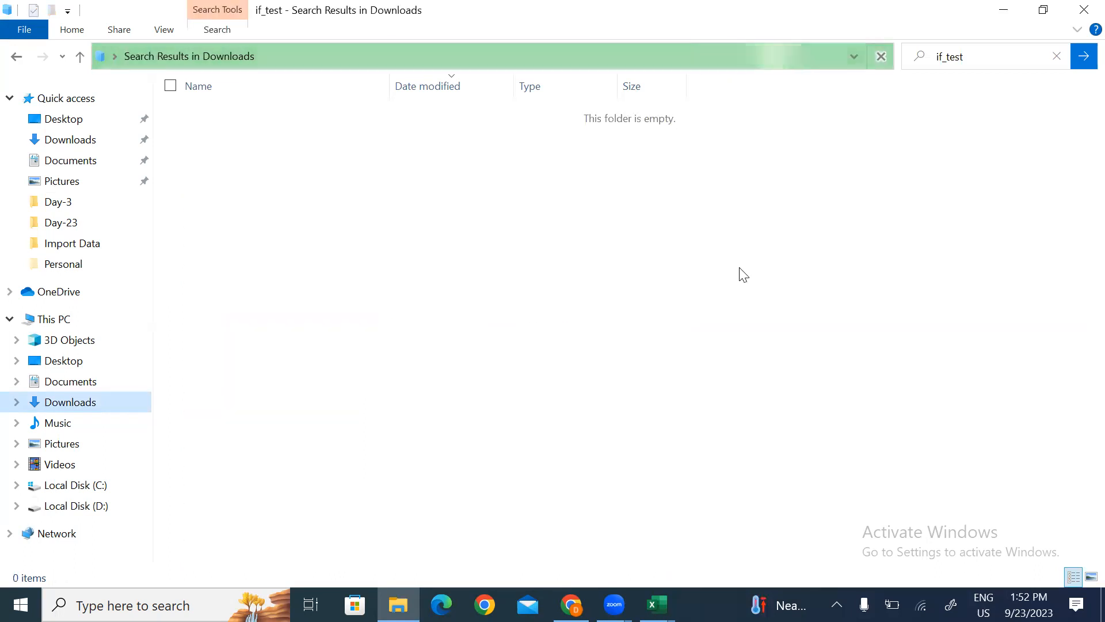
pyautogui.click(989, 58)
pyautogui.click(989, 58)
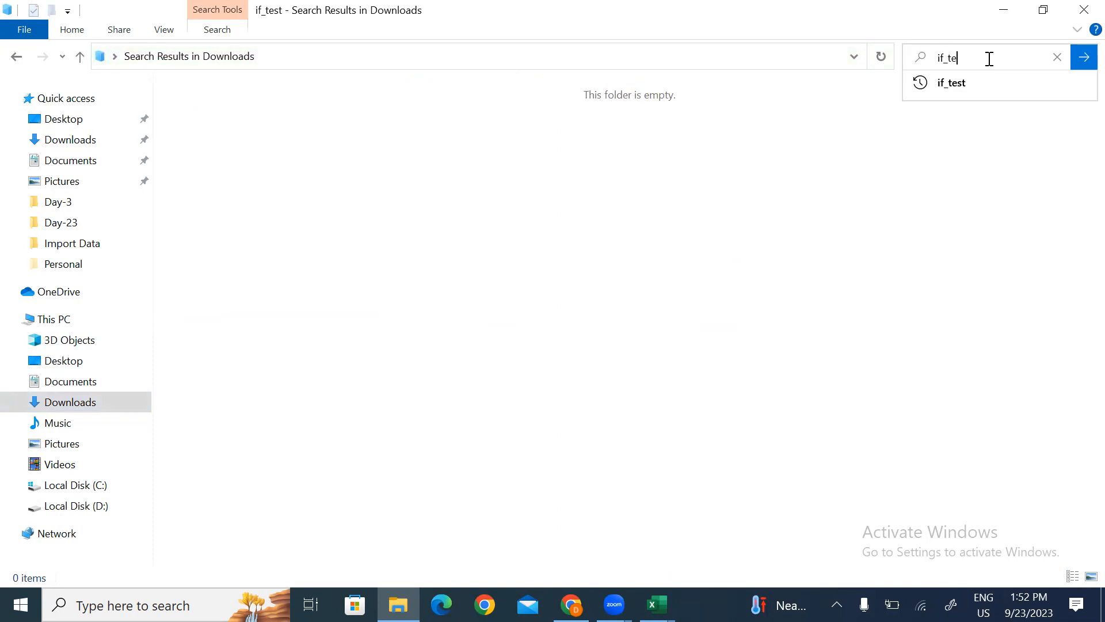
pyautogui.press('Return')
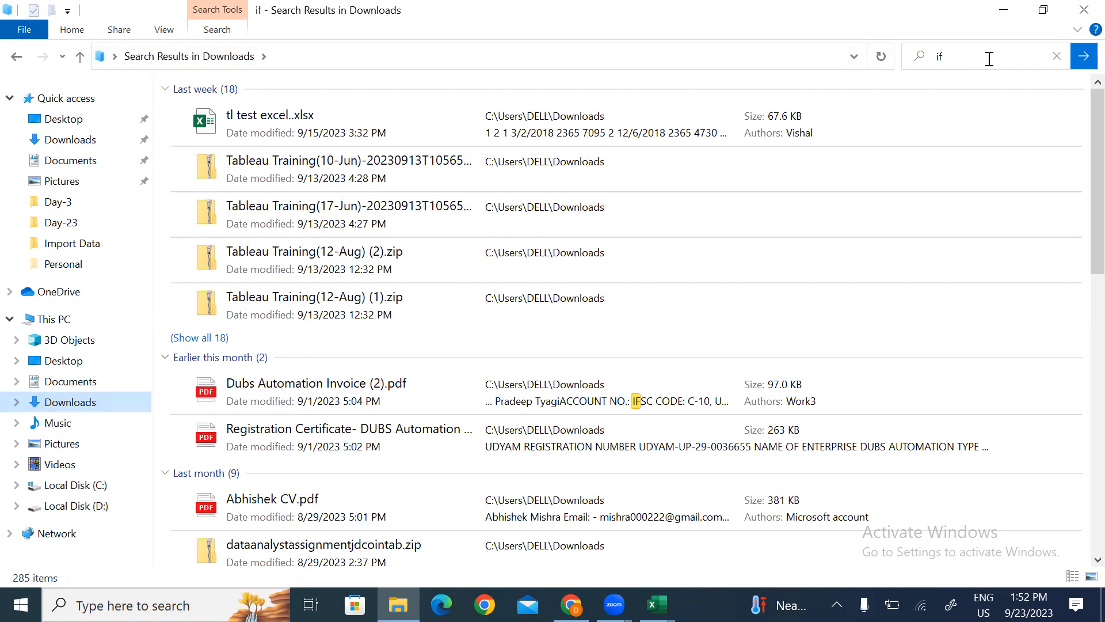
pyautogui.moveTo(1080, 124); pyautogui.dragTo(1085, 34)
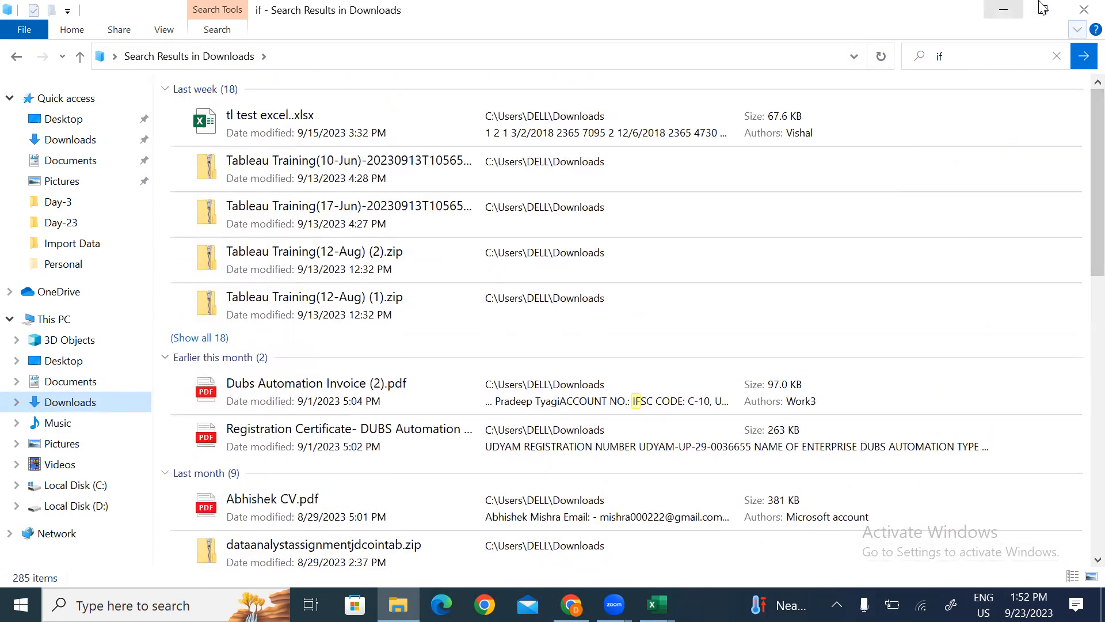
# Step: Browse to the Excel folder inside 2022 on Local Disk (D:)
pyautogui.click(1003, 10)
pyautogui.click(398, 604)
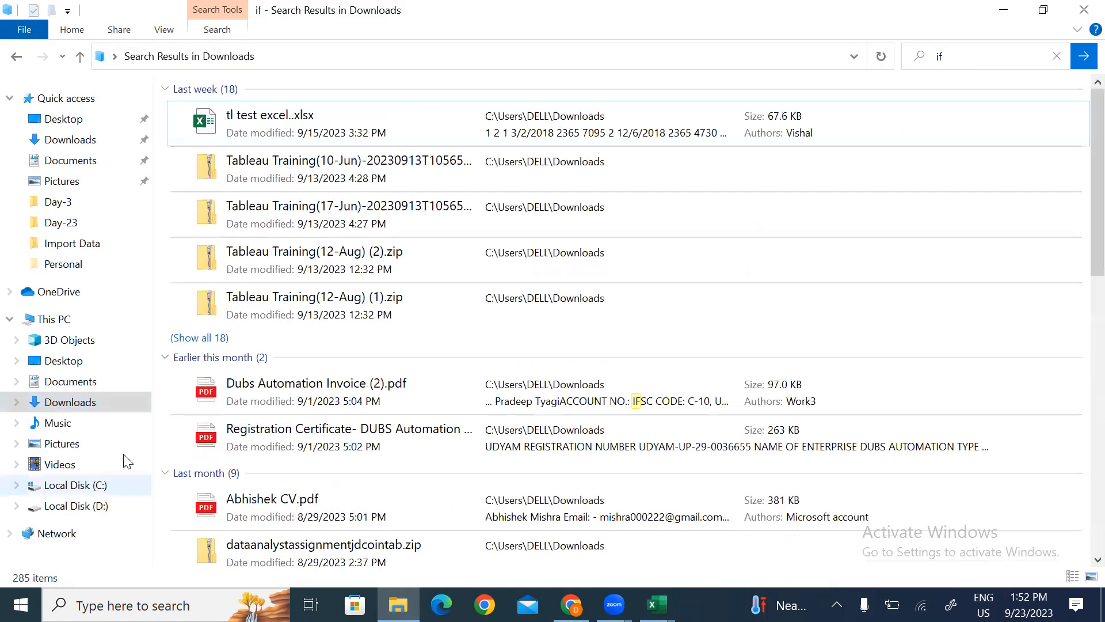
pyautogui.click(79, 505)
pyautogui.doubleClick(192, 138)
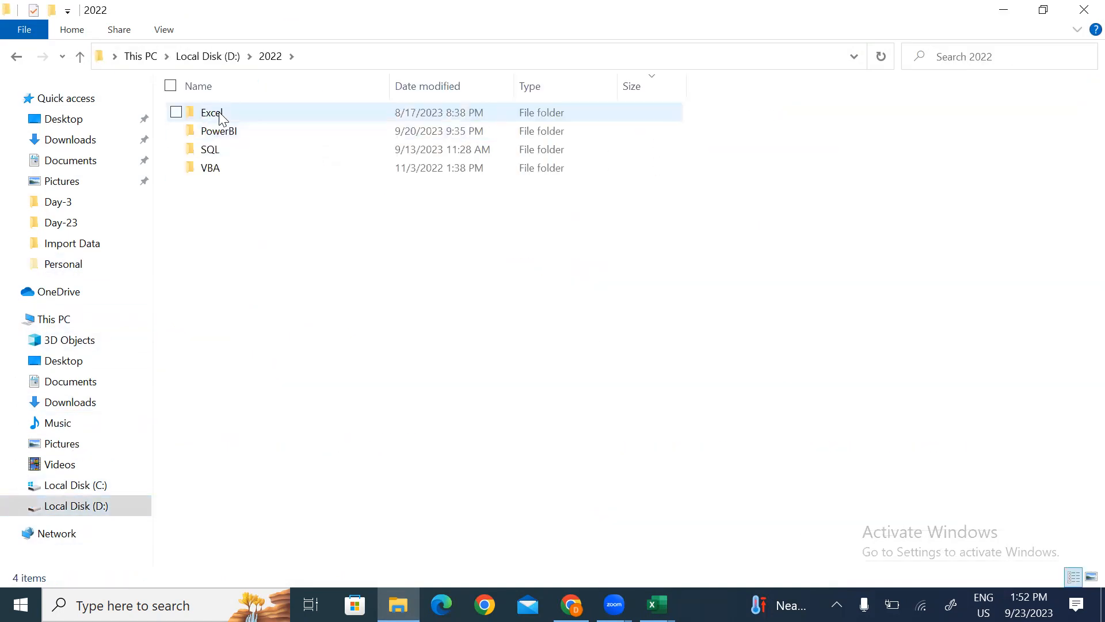
pyautogui.doubleClick(221, 115)
# Step: Search the Excel folder for 'if test' and open the first IF_Function_TestPaper.xlsx result
pyautogui.click(988, 59)
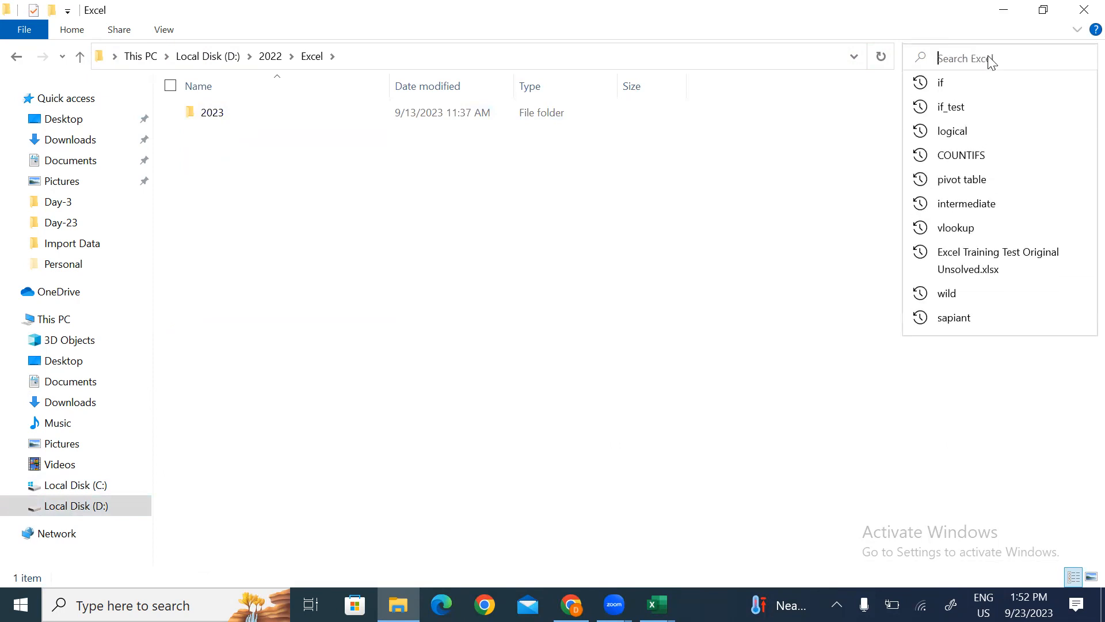
pyautogui.write('i')
pyautogui.press('Down')
pyautogui.press('Down')
pyautogui.press('Return')
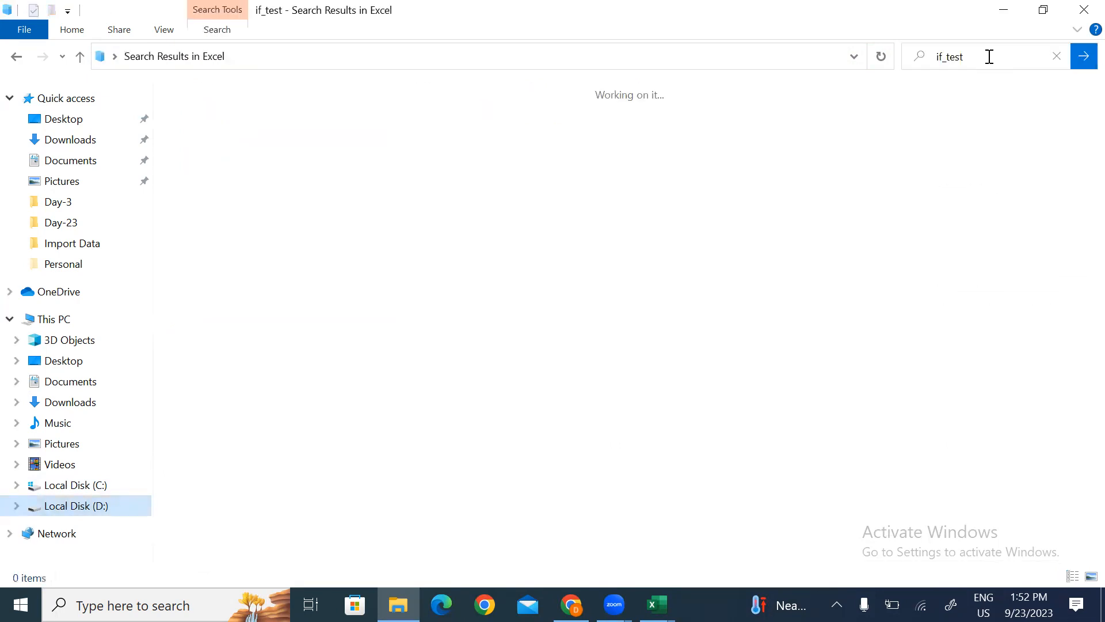
pyautogui.click(977, 57)
pyautogui.click(978, 58)
pyautogui.press('BackSpace')
pyautogui.press('BackSpace')
pyautogui.press('BackSpace')
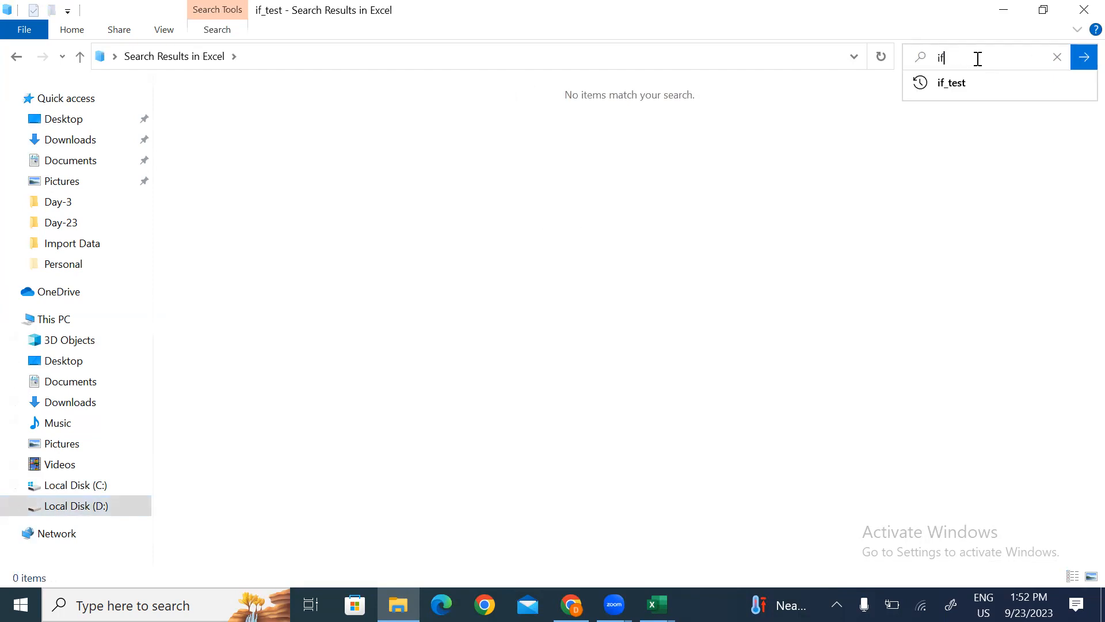
pyautogui.press('Down')
pyautogui.press('Down')
pyautogui.press('Return')
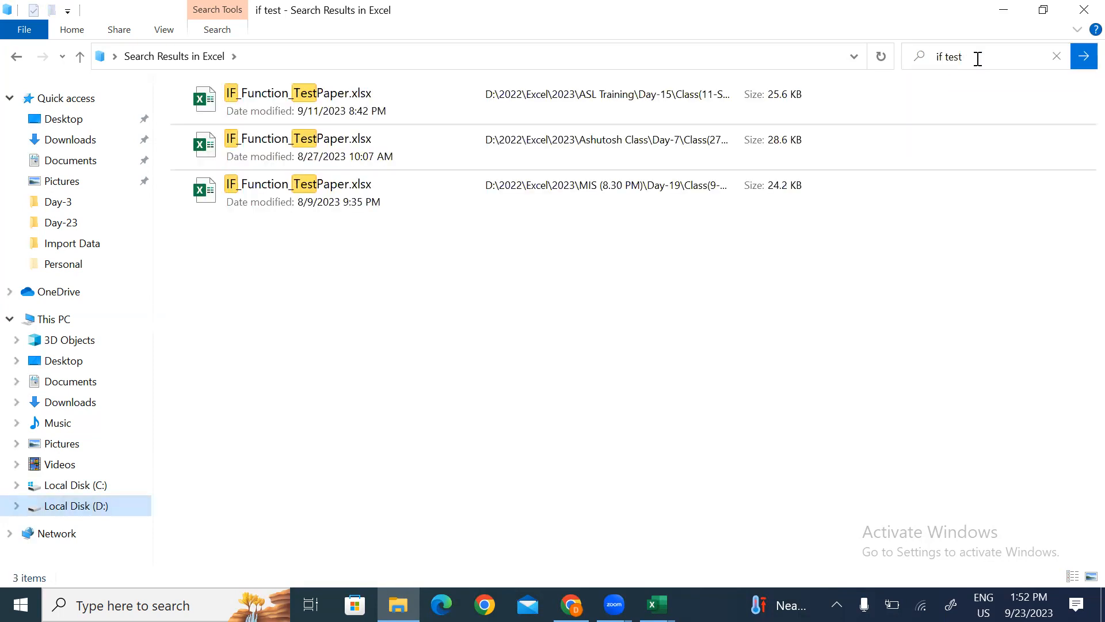
pyautogui.doubleClick(300, 96)
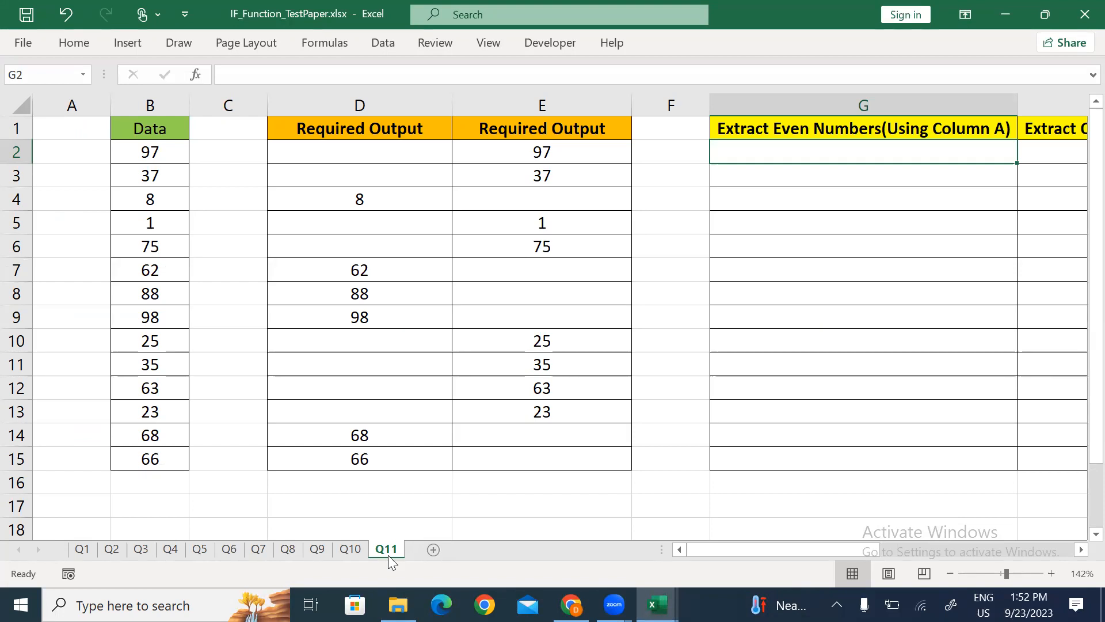
# Step: Page through question sheets Q1 to Q11, then return to Q1
pyautogui.click(86, 551)
pyautogui.click(111, 551)
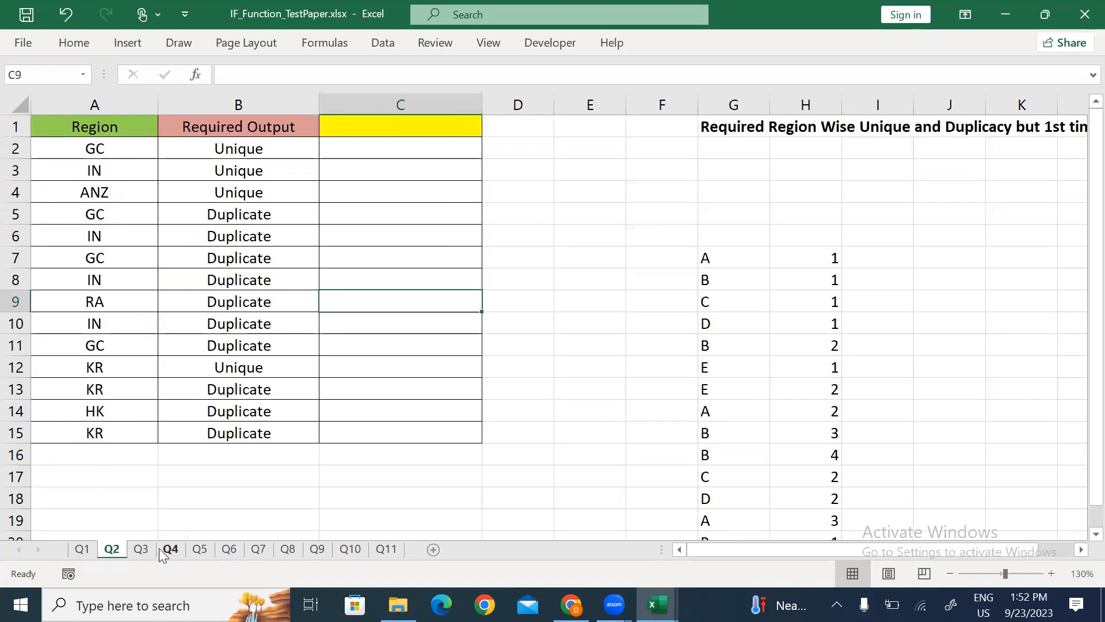
pyautogui.click(148, 548)
pyautogui.click(176, 550)
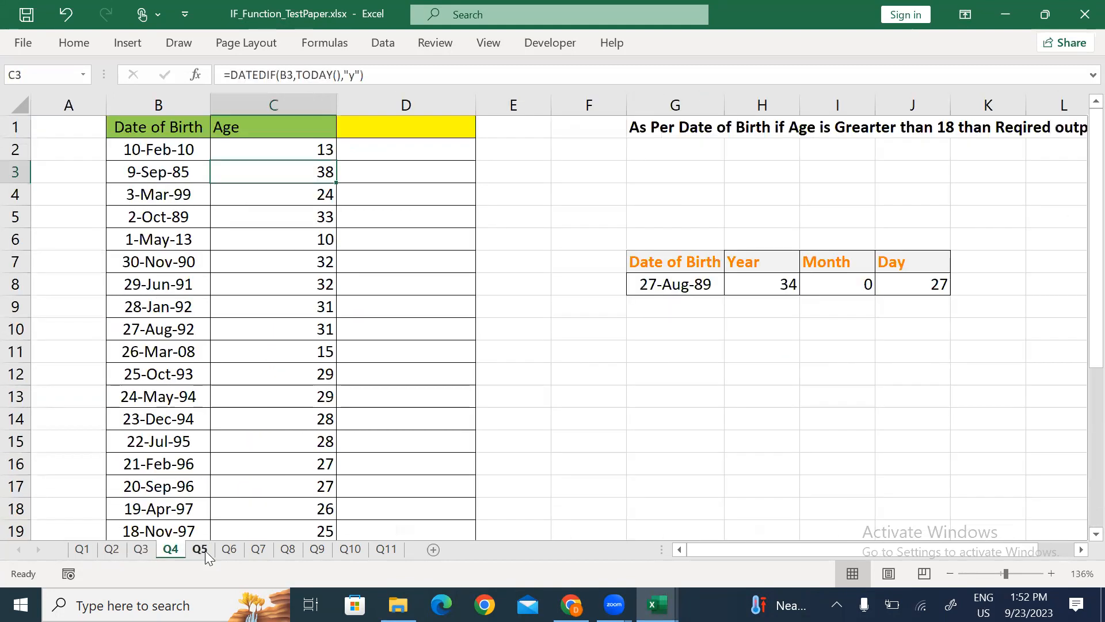
pyautogui.click(203, 550)
pyautogui.click(230, 551)
pyautogui.click(259, 549)
pyautogui.click(291, 549)
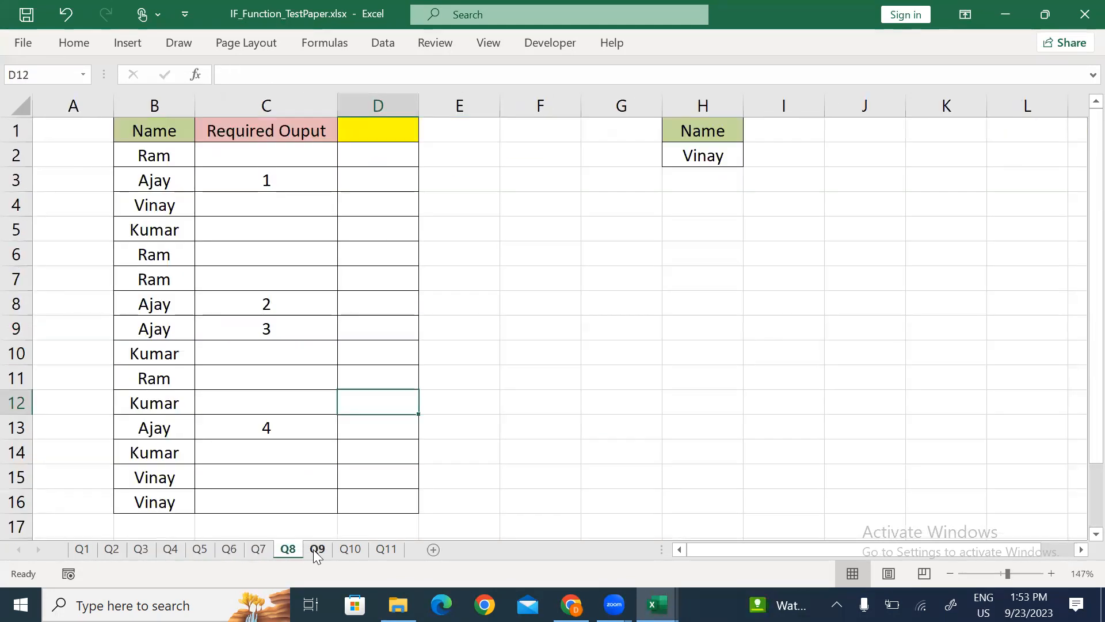
pyautogui.click(317, 549)
pyautogui.click(349, 553)
pyautogui.click(400, 549)
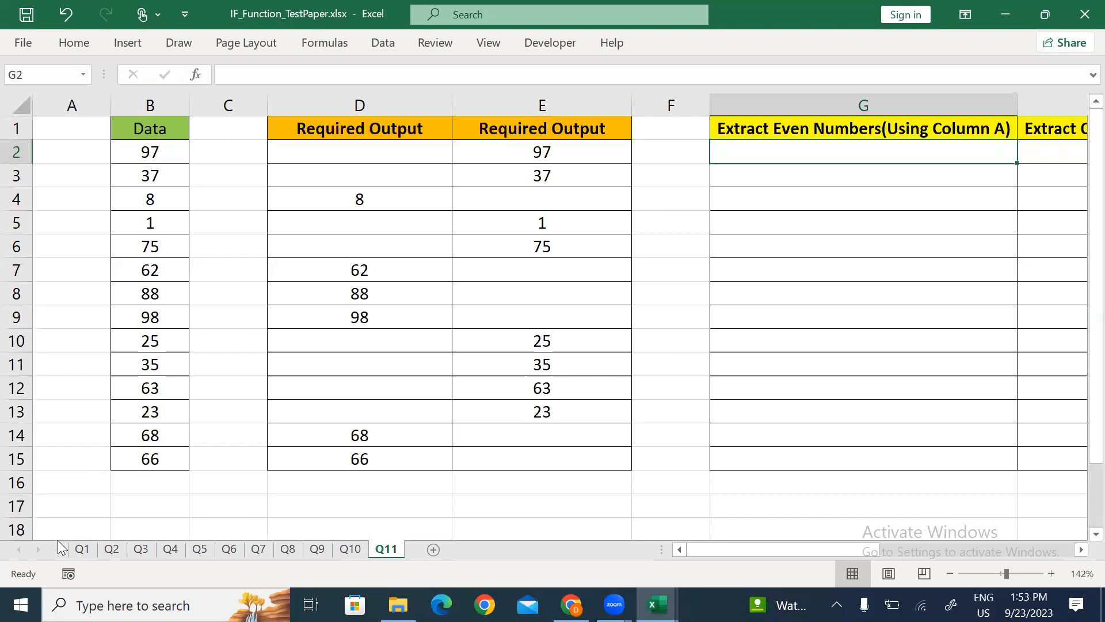
pyautogui.click(82, 550)
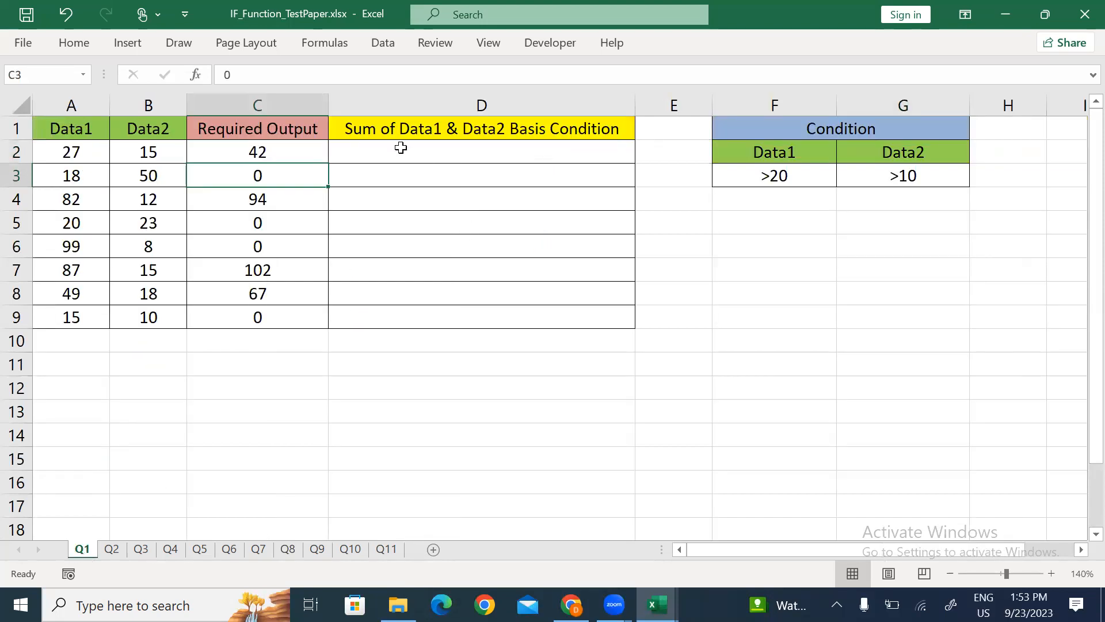
# Step: Close IF_Function_TestPaper.xlsx, returning to Book1's SUmmarySheet
pyautogui.click(382, 323)
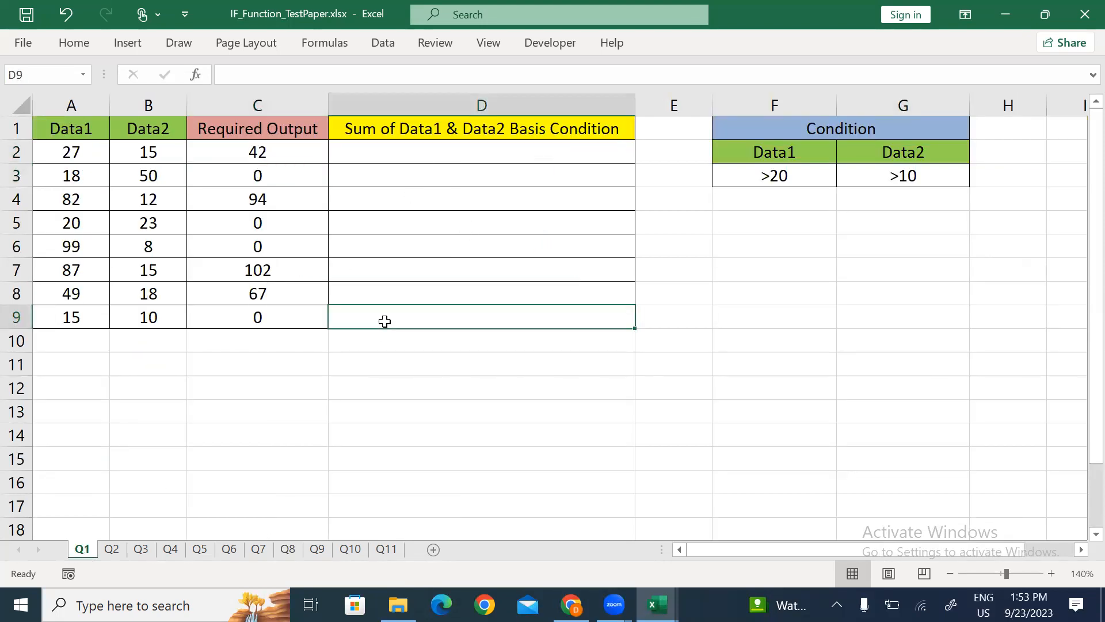
pyautogui.click(1040, 1)
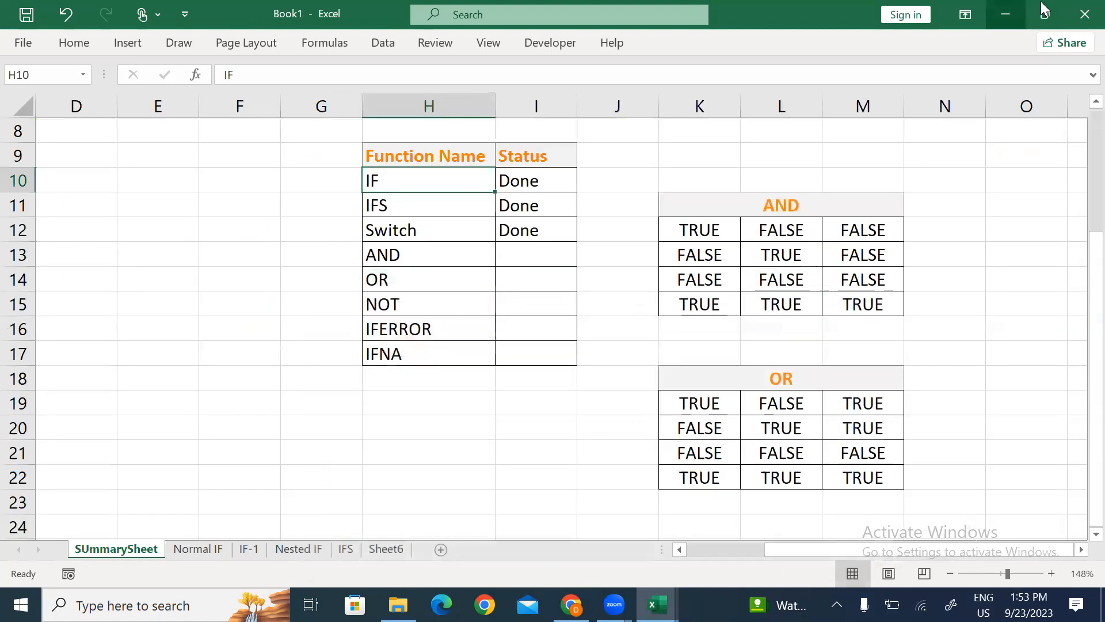
pyautogui.click(541, 452)
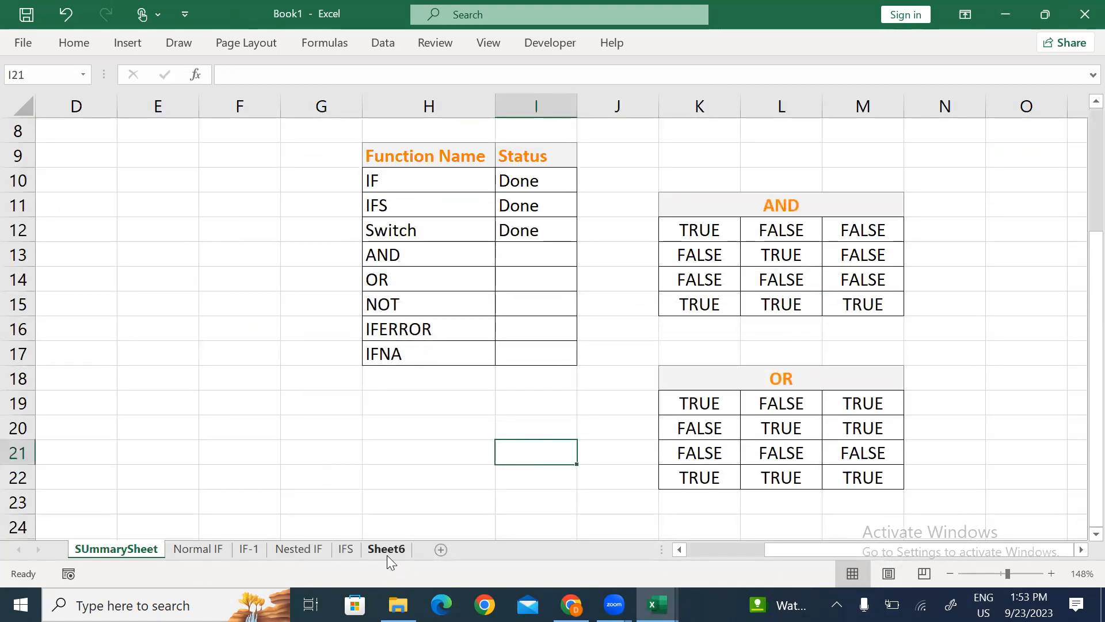
# Step: Rename Sheet6 to 'Switch' with the Alt+O,H,R shortcut
pyautogui.click(386, 550)
pyautogui.hotkey('alt', 'o')
pyautogui.write('h')
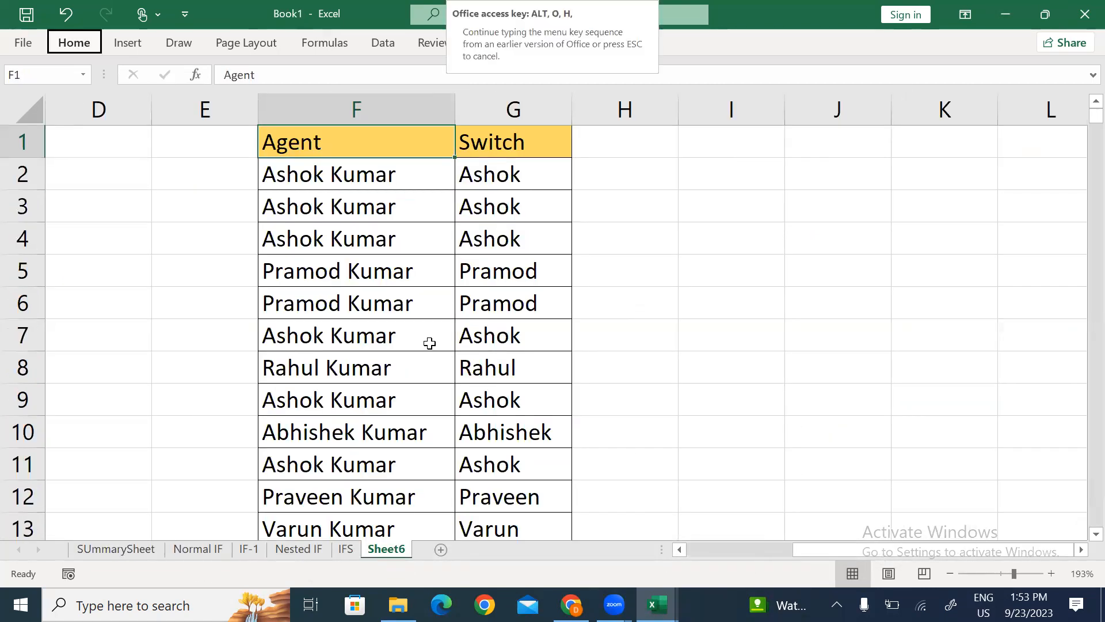
pyautogui.write('rSwitch')
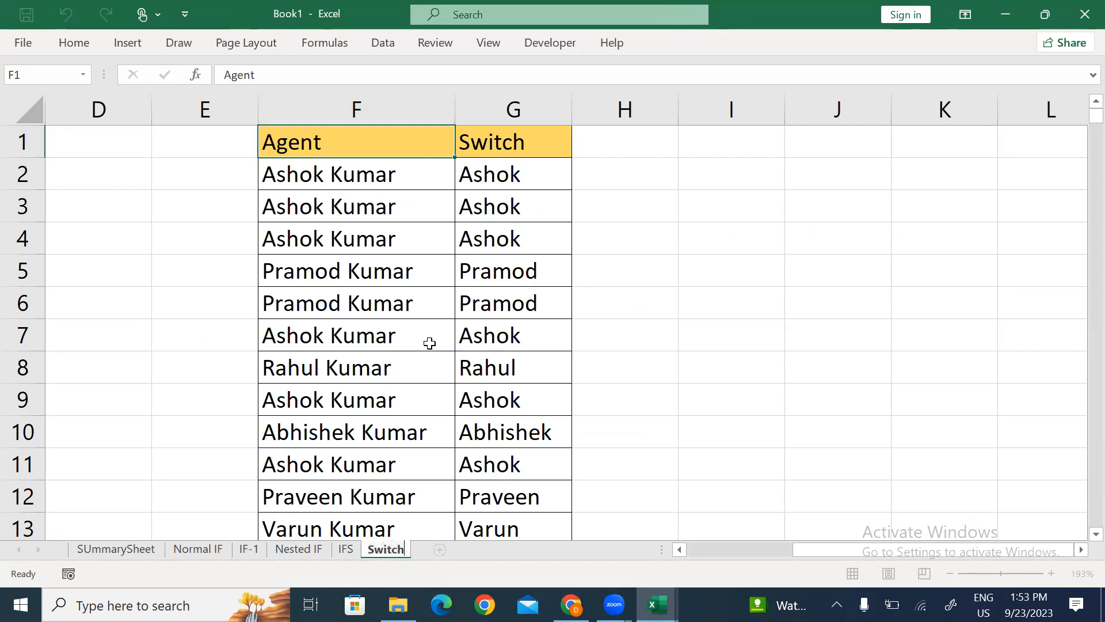
pyautogui.press('Return')
pyautogui.click(665, 234)
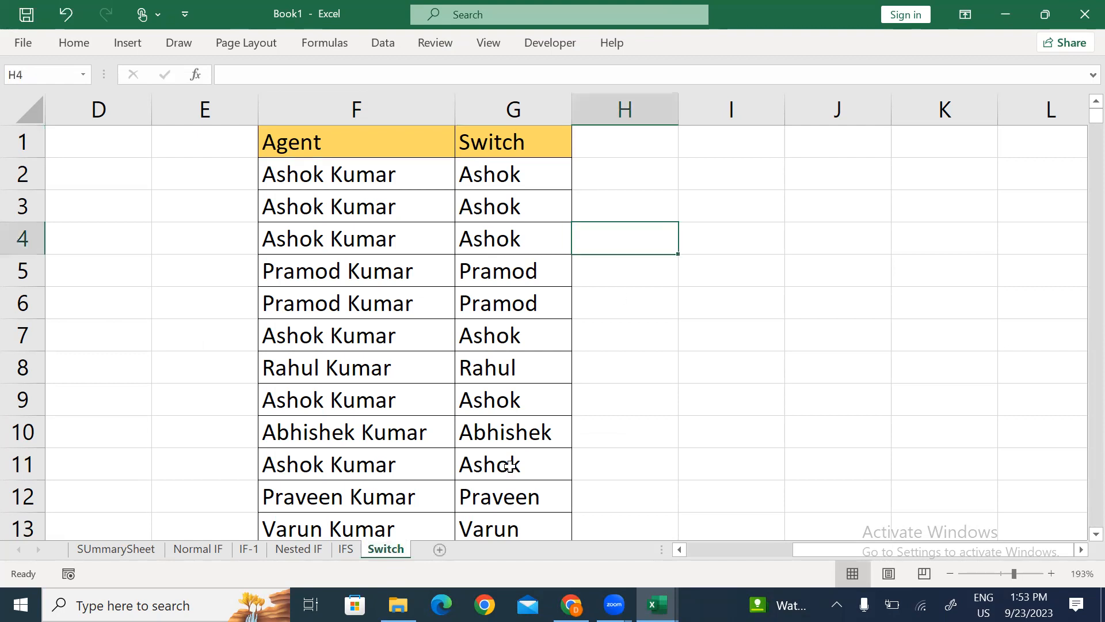
# Step: Add a new blank sheet after Switch and name it 'OR Function'
pyautogui.click(440, 549)
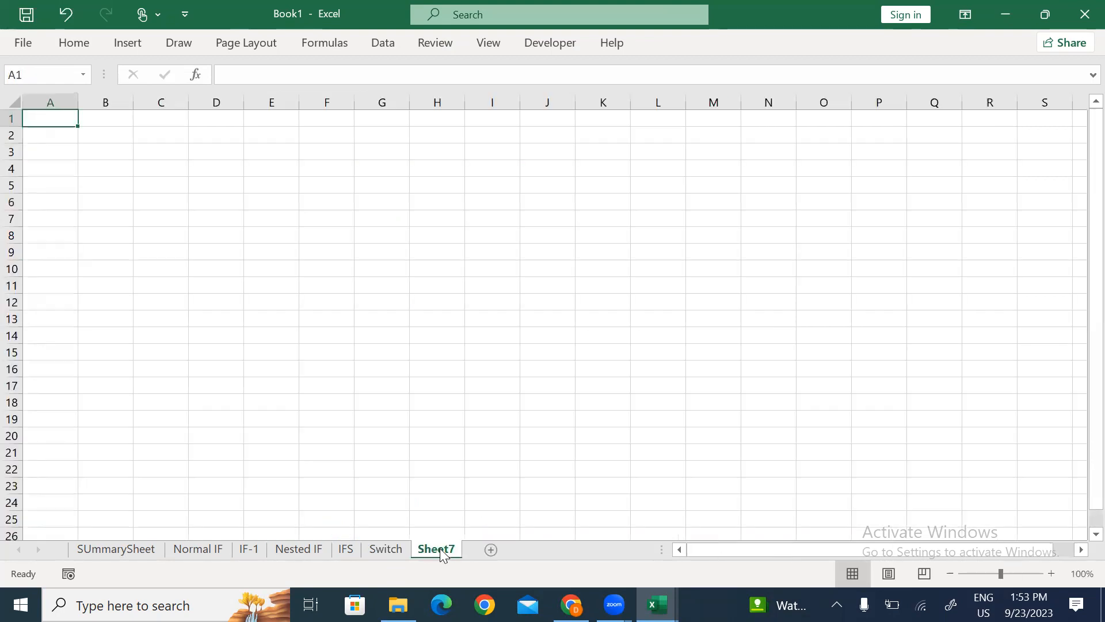
pyautogui.click(370, 241)
pyautogui.keyDown('ctrl'); pyautogui.scroll(4, 371, 245); pyautogui.keyUp('ctrl')
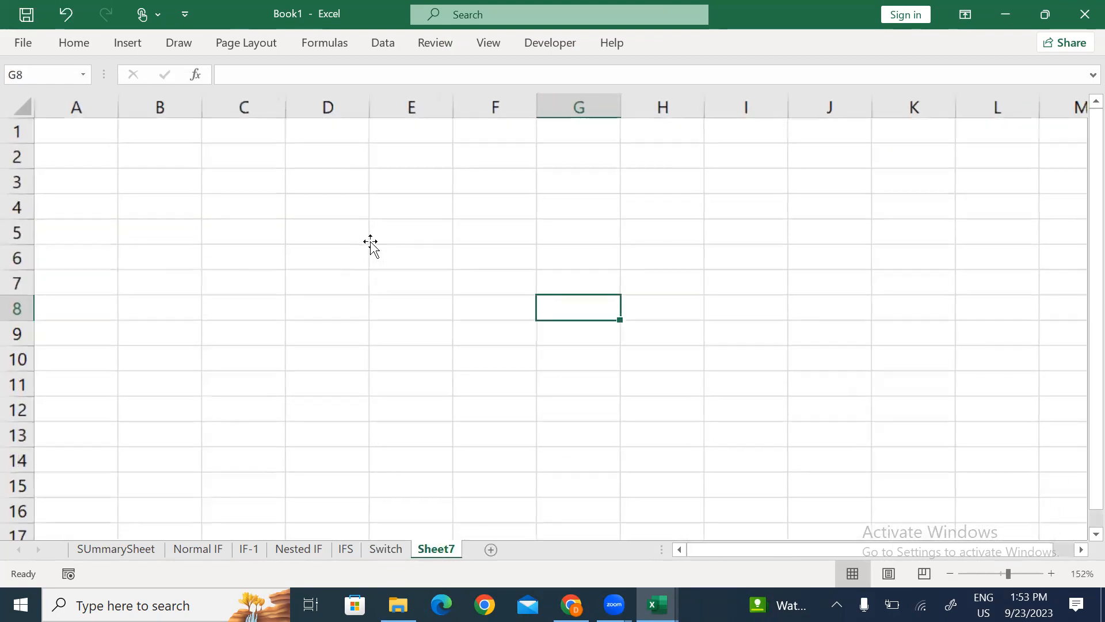
pyautogui.hotkey('ctrl', 'Up')
pyautogui.press('Home')
pyautogui.press('Right')
pyautogui.press('Right')
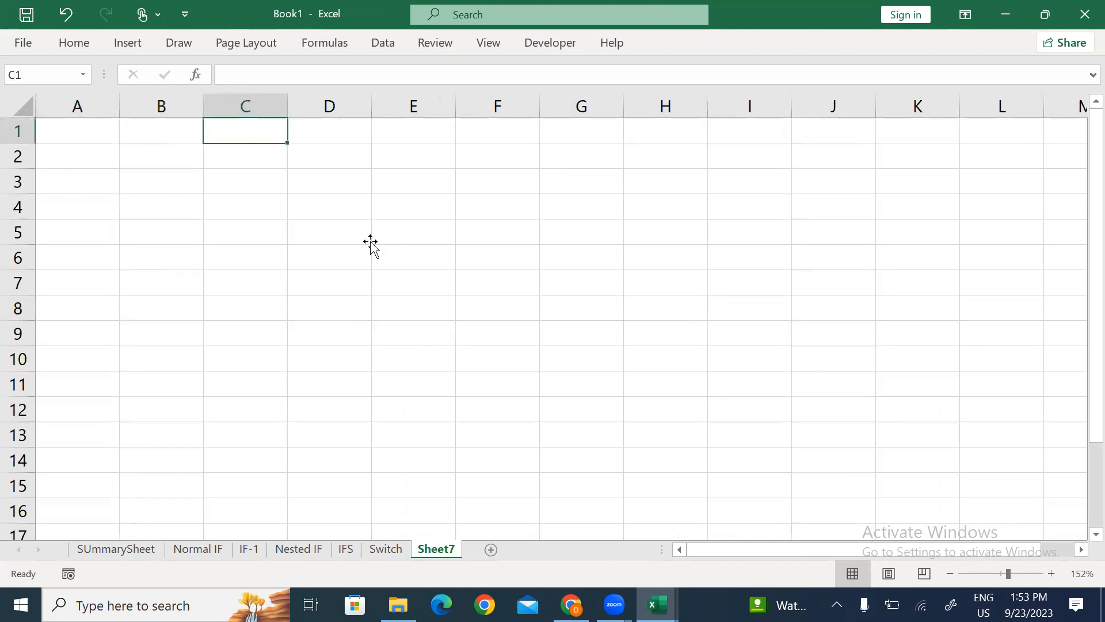
pyautogui.hotkey('alt', 'h')
pyautogui.write('orOR')
pyautogui.write(' Functio')
pyautogui.write('n')
pyautogui.click(388, 159)
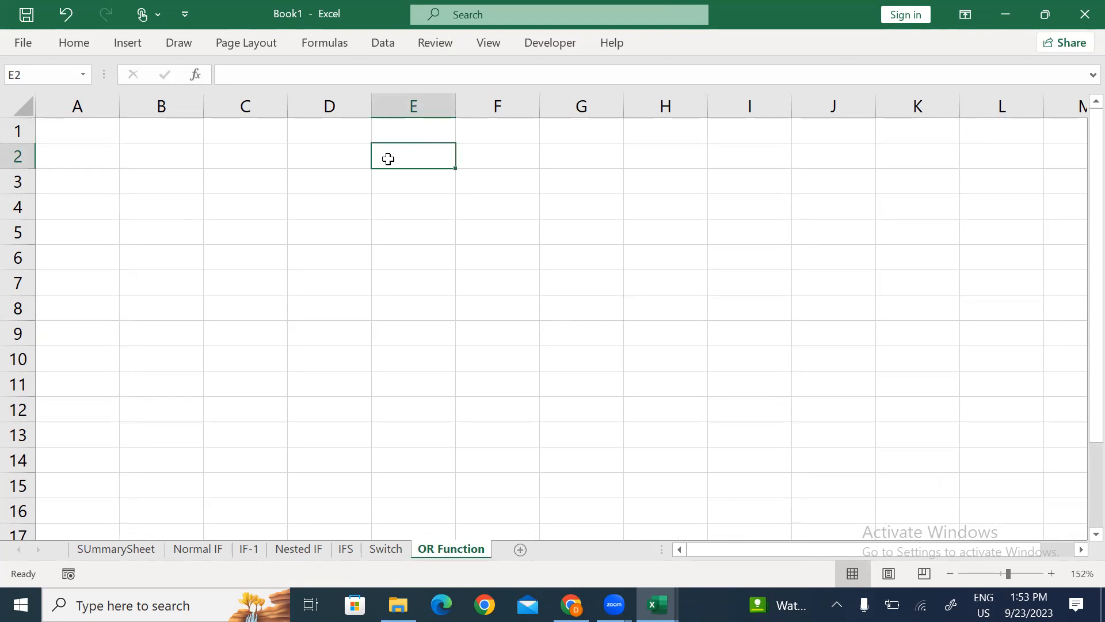
# Step: Put a Date heading in D1 and =RANDBETWEEN("1/1/2023","12/31/2023") in D2
pyautogui.press('Up')
pyautogui.press('Left')
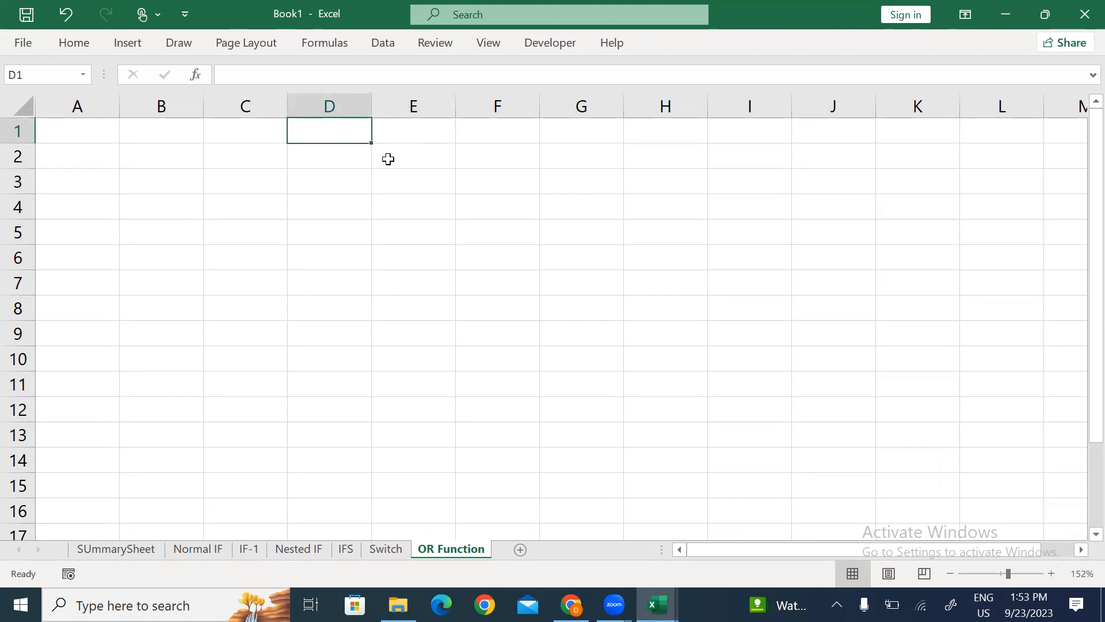
pyautogui.write('Date')
pyautogui.press('Return')
pyautogui.write('=rand')
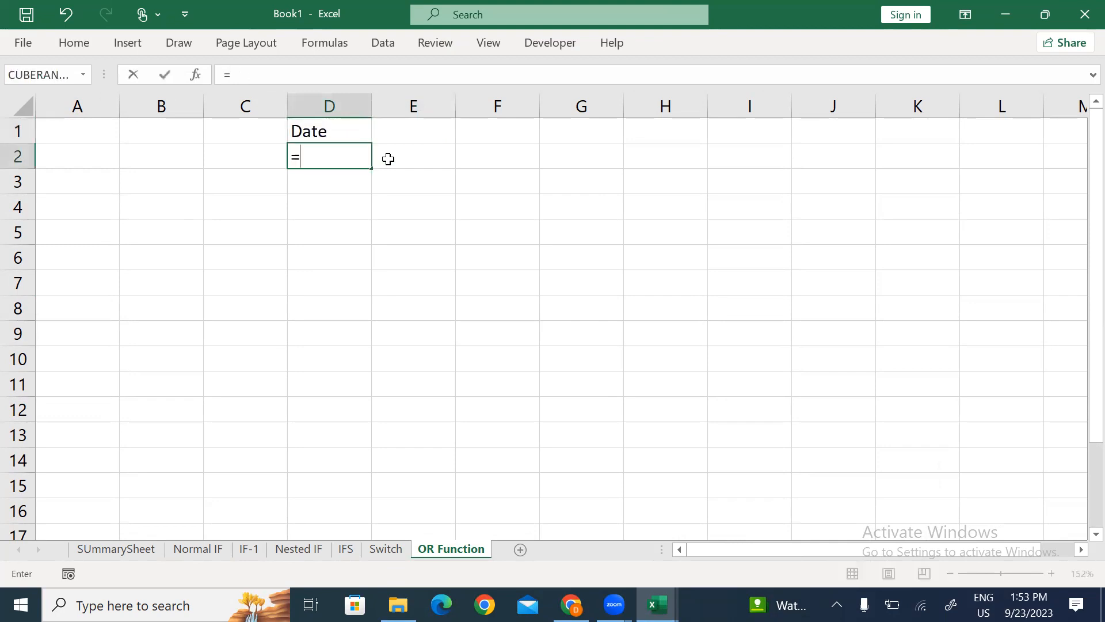
pyautogui.press('Down')
pyautogui.press('Down')
pyautogui.press('Tab')
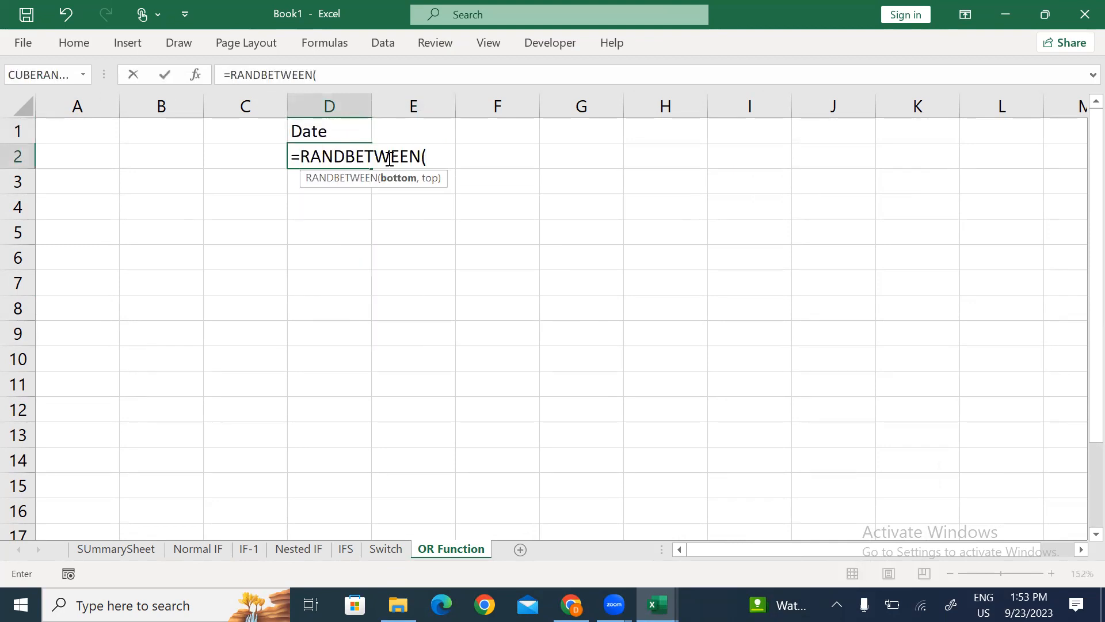
pyautogui.write('"1/1/2')
pyautogui.write('-23"')
pyautogui.press('BackSpace')
pyautogui.press('BackSpace')
pyautogui.press('BackSpace')
pyautogui.press('BackSpace')
pyautogui.write('023"')
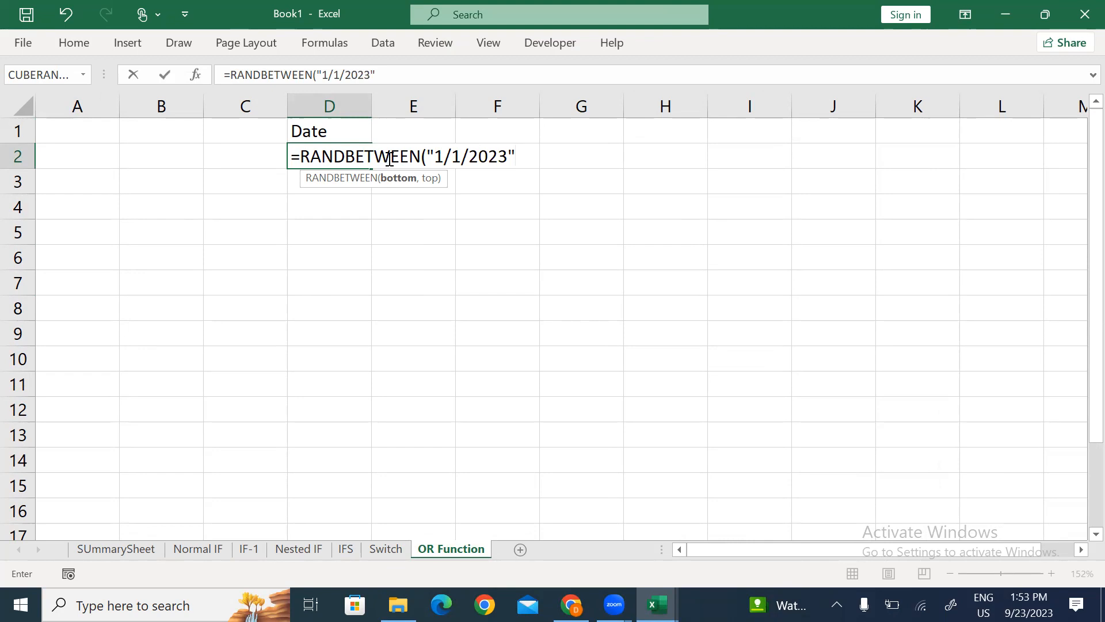
pyautogui.write(',"12/')
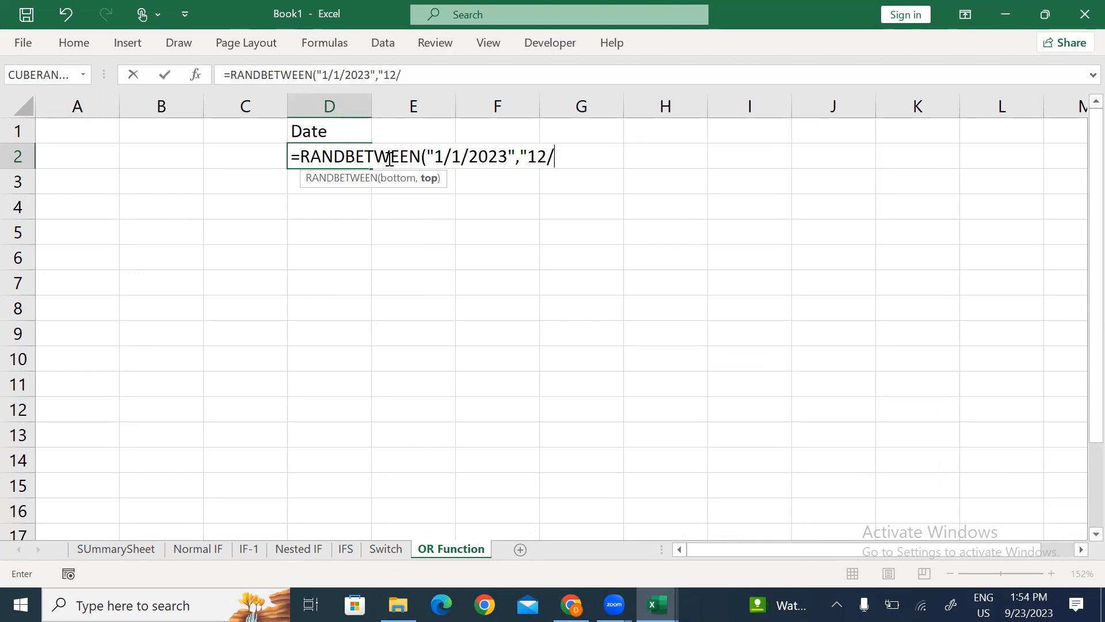
pyautogui.write('31/2023")')
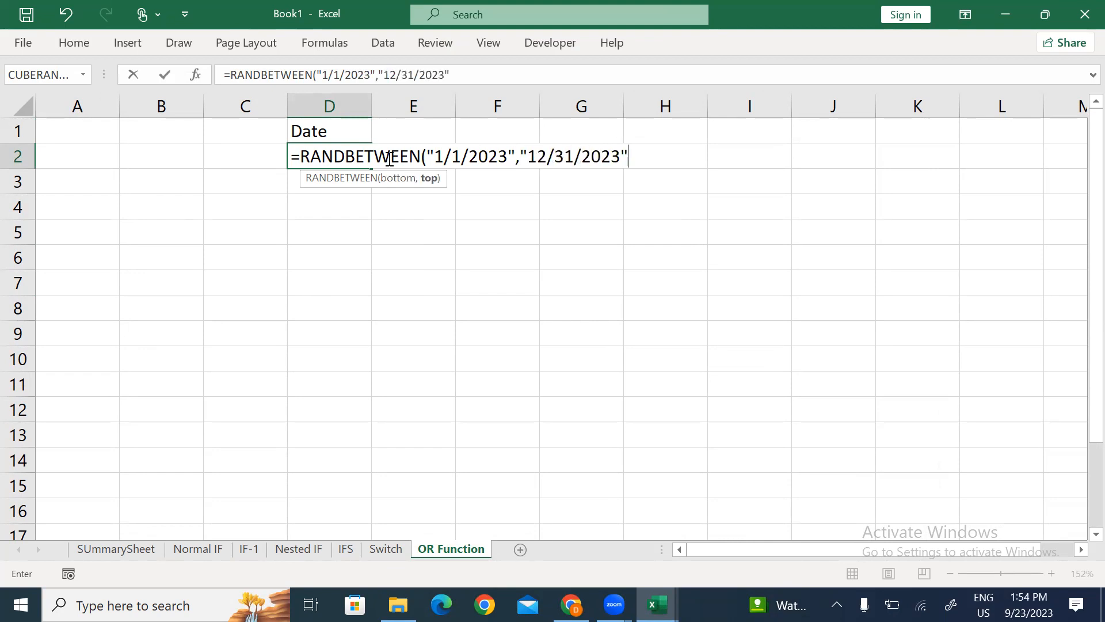
pyautogui.press('Return')
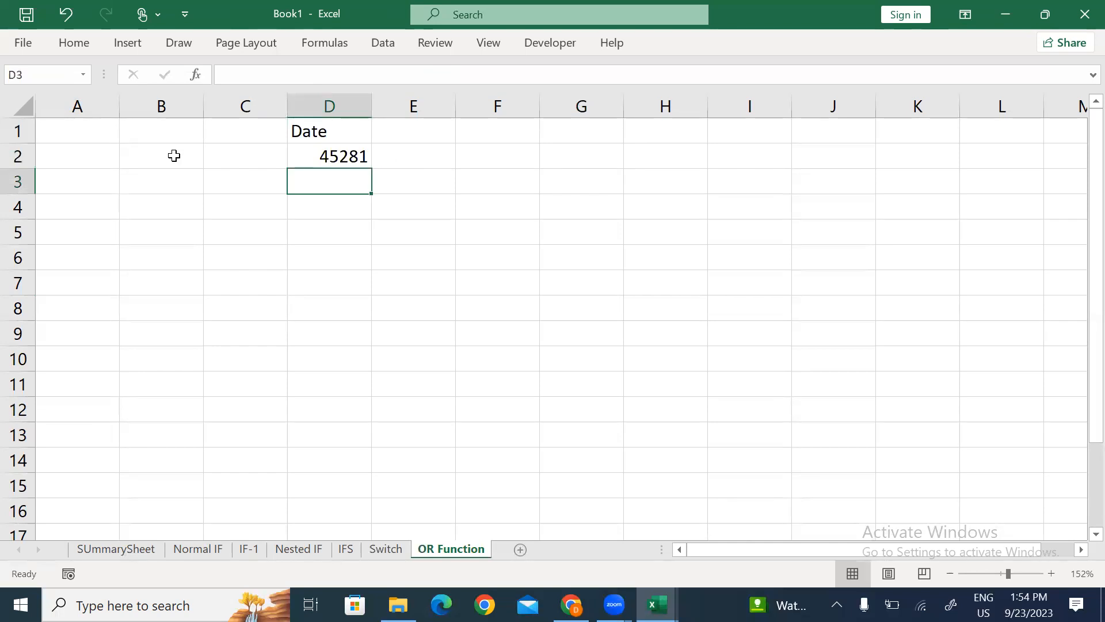
# Step: Fill the formula down through D300 and paste the results back as fixed values
pyautogui.click(56, 77)
pyautogui.click(56, 77)
pyautogui.press('Return')
pyautogui.hotkey('ctrl', 'shift', 'Up')
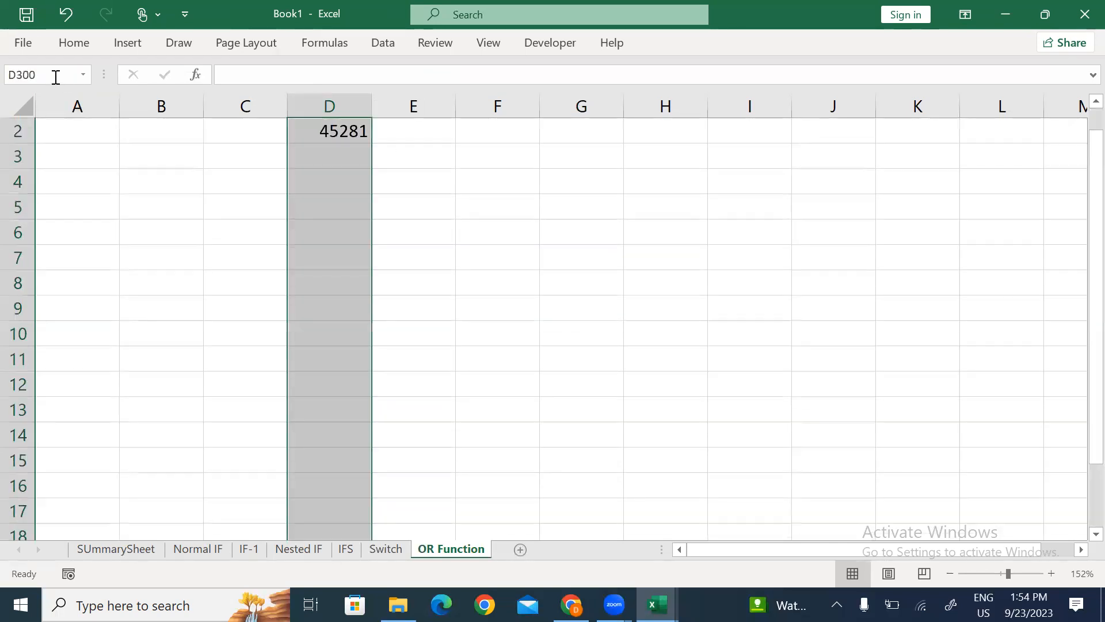
pyautogui.hotkey('ctrl', 'd')
pyautogui.hotkey('ctrl', 'c')
pyautogui.press('alt')
pyautogui.press('e')
pyautogui.press('s')
pyautogui.press('v')
pyautogui.press('Return')
pyautogui.press('alt')
pyautogui.press('Escape')
# Step: Apply the orange Calculation cell style to the Date heading
pyautogui.hotkey('ctrl', 'Up')
pyautogui.press('alt')
pyautogui.press('h')
pyautogui.press('j')
pyautogui.press('Down')
pyautogui.press('Return')
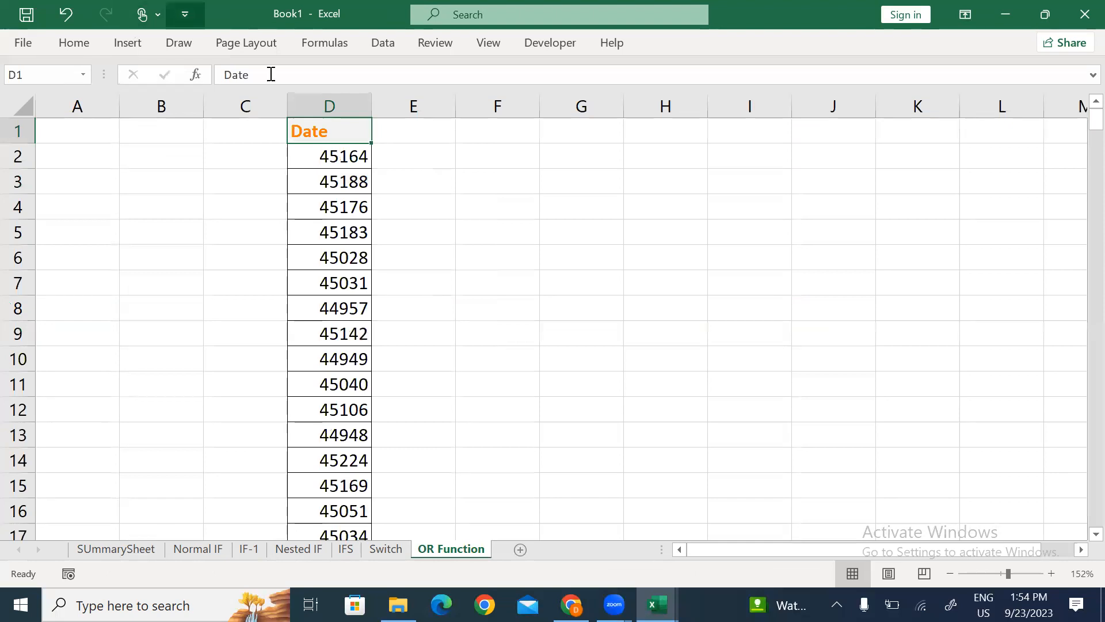
# Step: Autofit column D and format D2:D300 as dates
pyautogui.doubleClick(371, 106)
pyautogui.click(352, 160)
pyautogui.hotkey('ctrl', 'shift', 'Down')
pyautogui.hotkey('ctrl', 'BackSpace')
pyautogui.hotkey('ctrl', 'shift', '3')
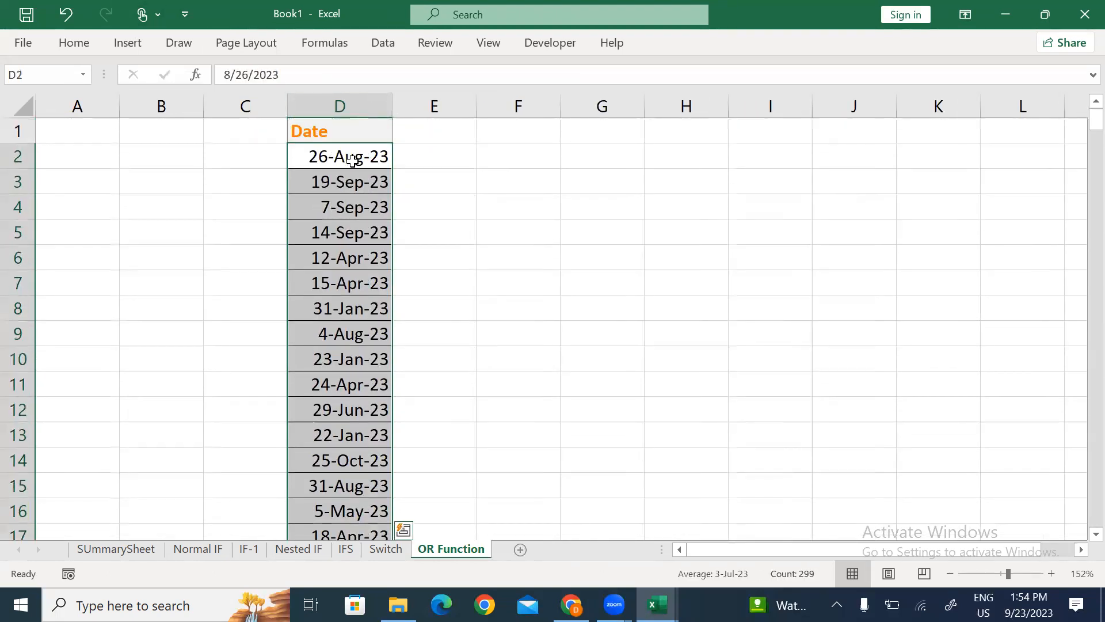
pyautogui.hotkey('ctrl', 'Up')
pyautogui.press('Right')
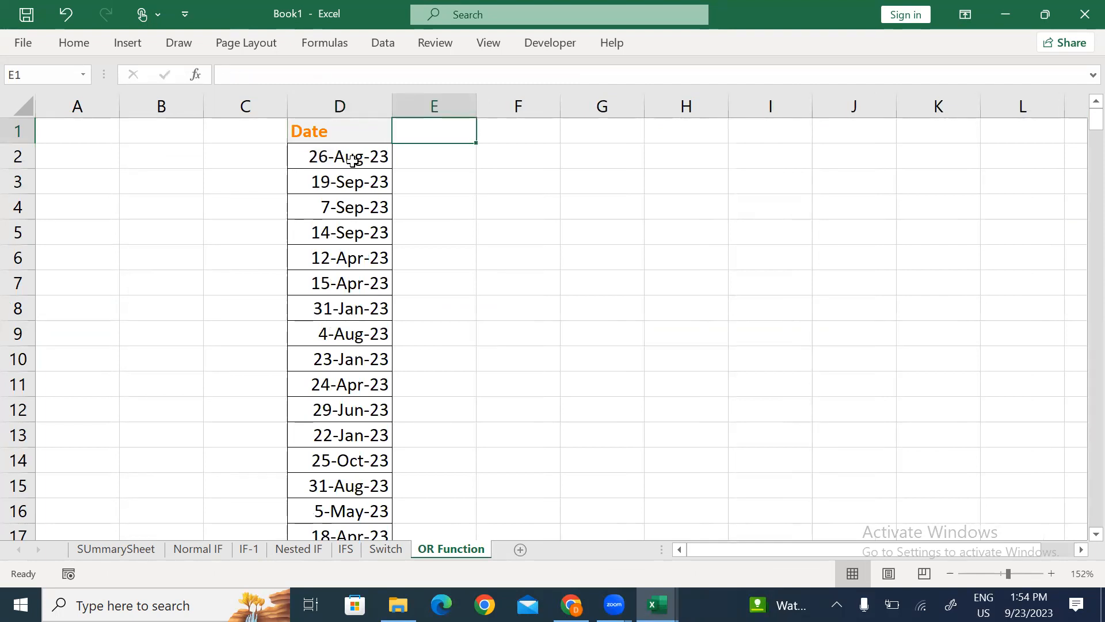
# Step: Enter 'Sat or Sun' in E1 and give both D1:E1 headers the Output cell style
pyautogui.write('Sat')
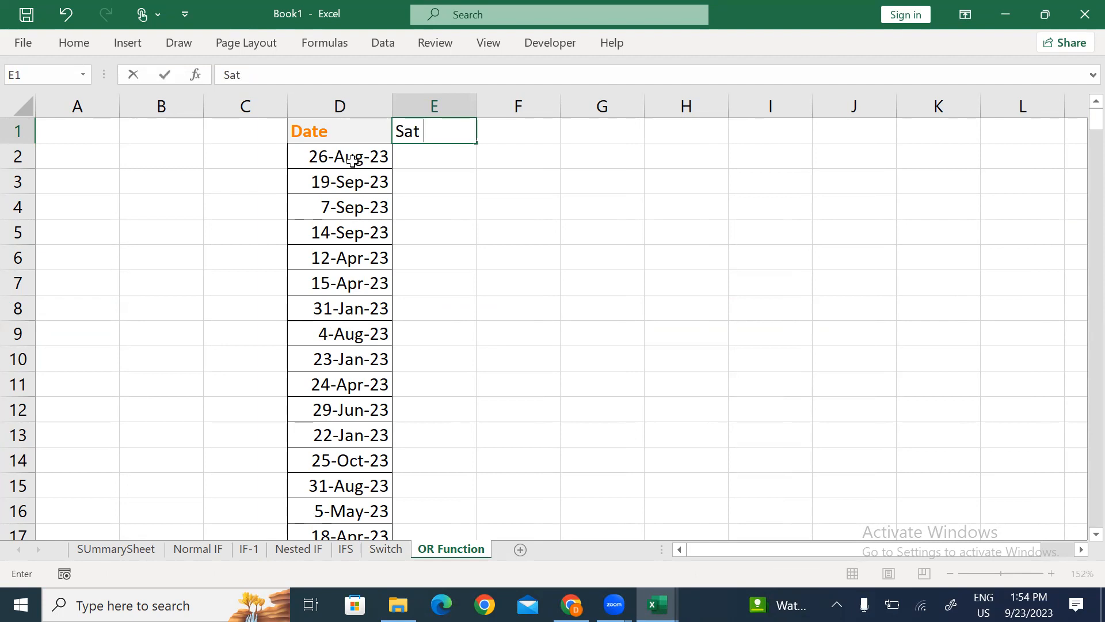
pyautogui.write(' or Sun')
pyautogui.press('Return')
pyautogui.click(353, 160)
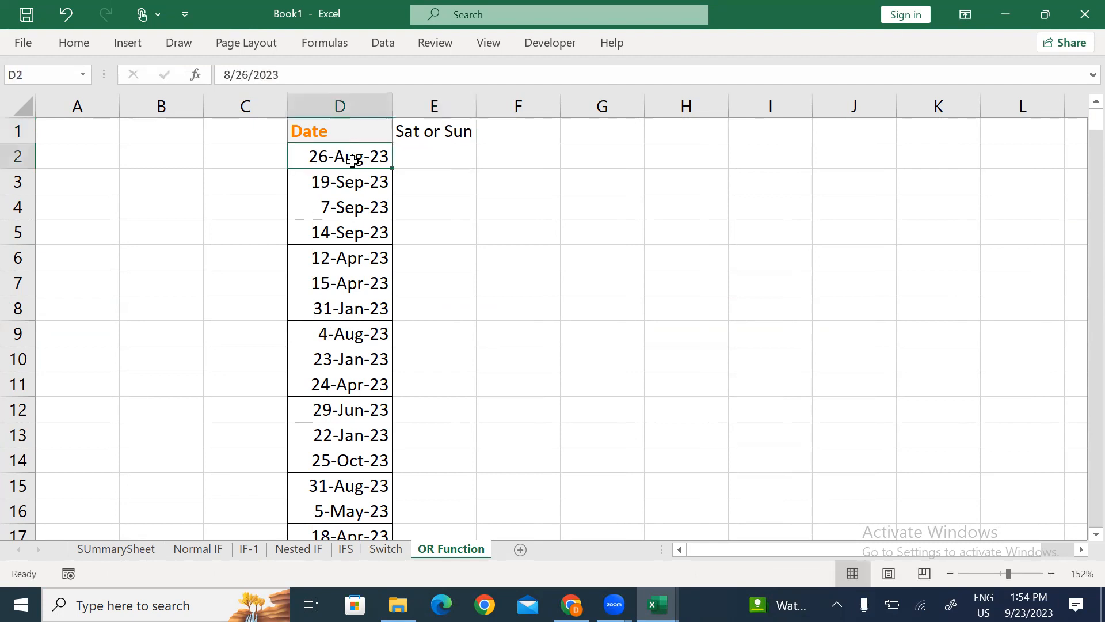
pyautogui.hotkey('ctrl', 'shift', 'Down')
pyautogui.hotkey('ctrl', 'Up')
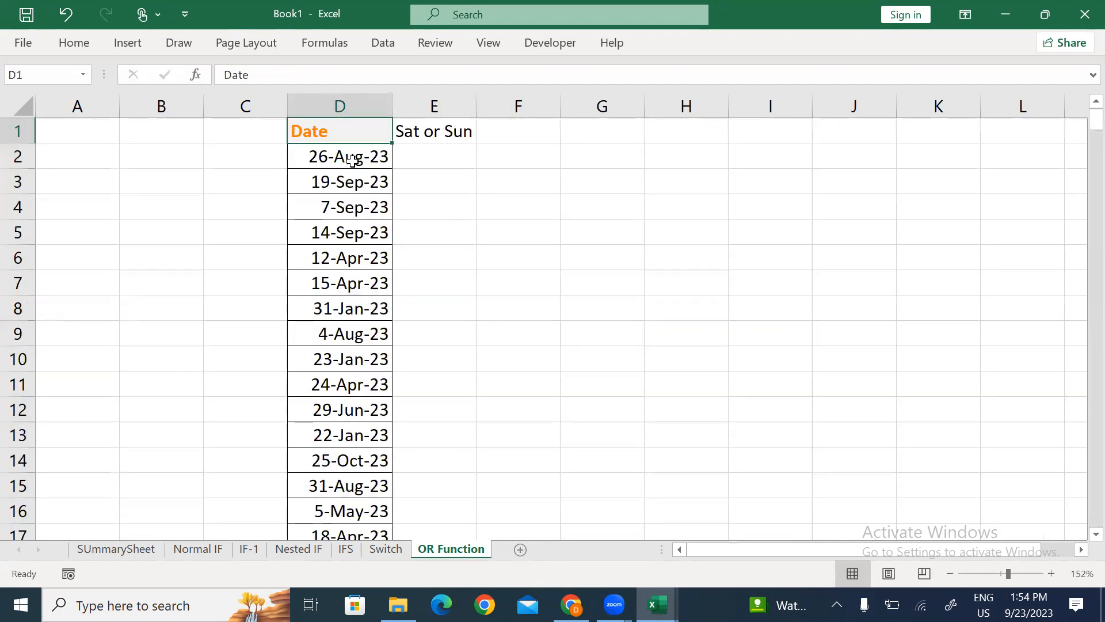
pyautogui.hotkey('ctrl', 'shift', 'Right')
pyautogui.press('alt')
pyautogui.press('h')
pyautogui.press('j')
pyautogui.press('Down')
pyautogui.press('Return')
# Step: Widen column E to fit its Sat or Sun header
pyautogui.press('Down')
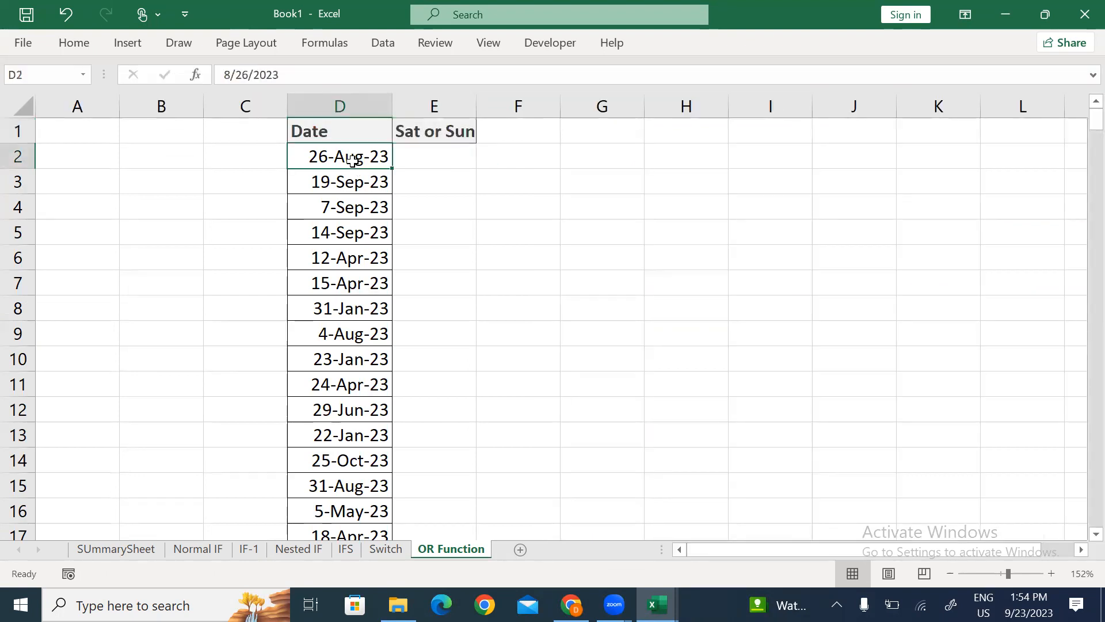
pyautogui.press('Right')
pyautogui.press('Down')
pyautogui.press('Down')
pyautogui.press('Down')
pyautogui.press('Up')
pyautogui.press('Up')
pyautogui.press('Up')
pyautogui.press('Up')
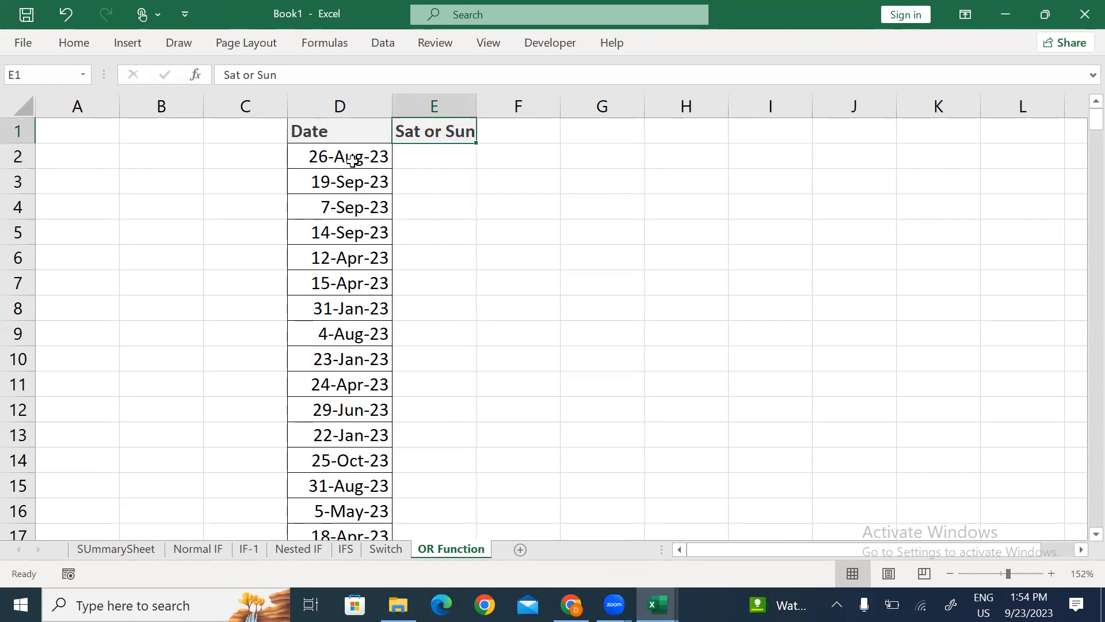
pyautogui.moveTo(476, 106); pyautogui.dragTo(498, 106)
pyautogui.click(477, 193)
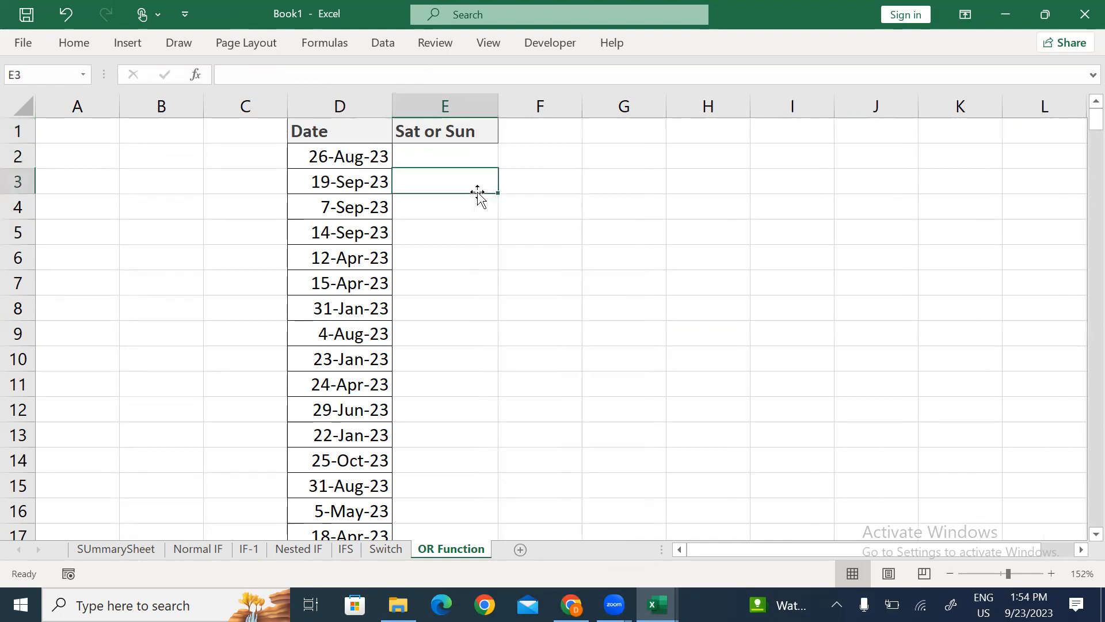
pyautogui.moveTo(338, 153); pyautogui.dragTo(336, 428)
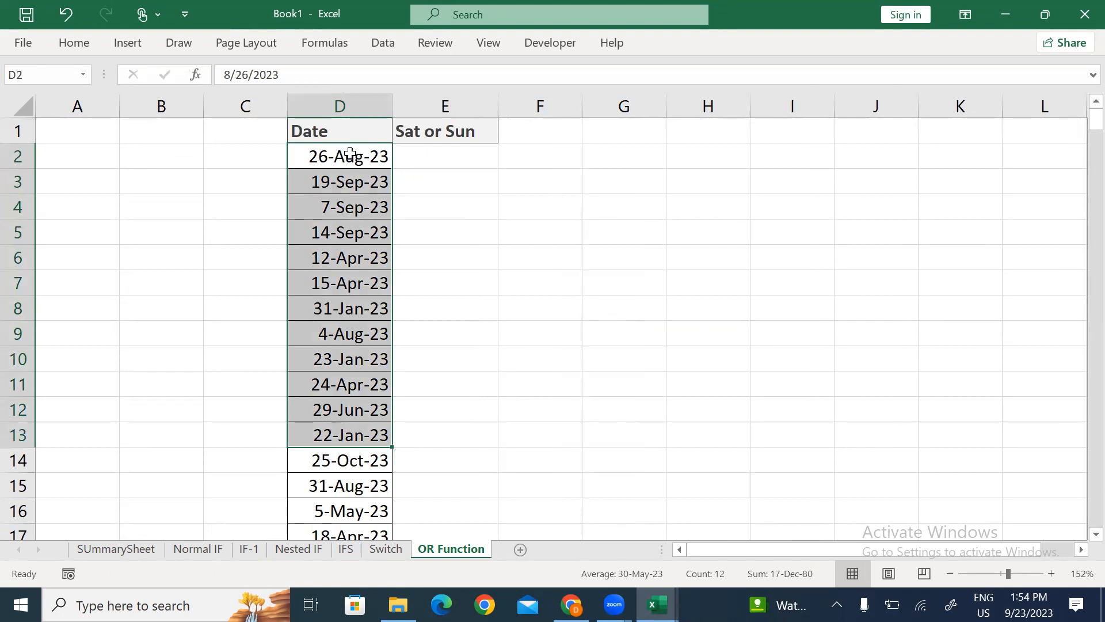
# Step: Enter =TEXT(D2,"DDD") in E2 to return the date's weekday
pyautogui.click(458, 158)
pyautogui.write('=')
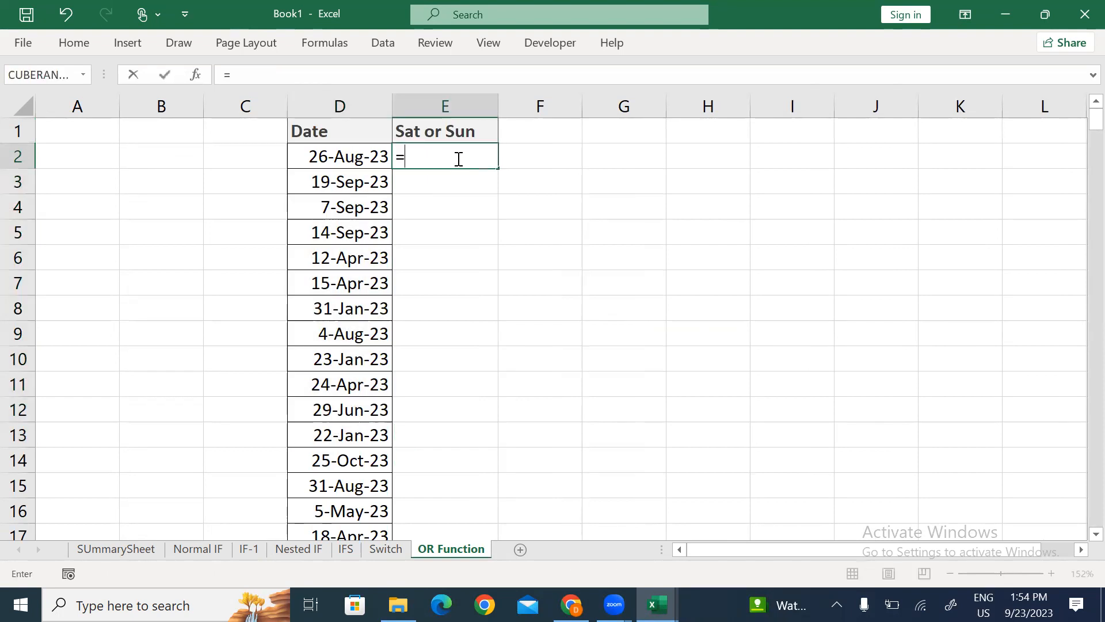
pyautogui.write('te')
pyautogui.press('Tab')
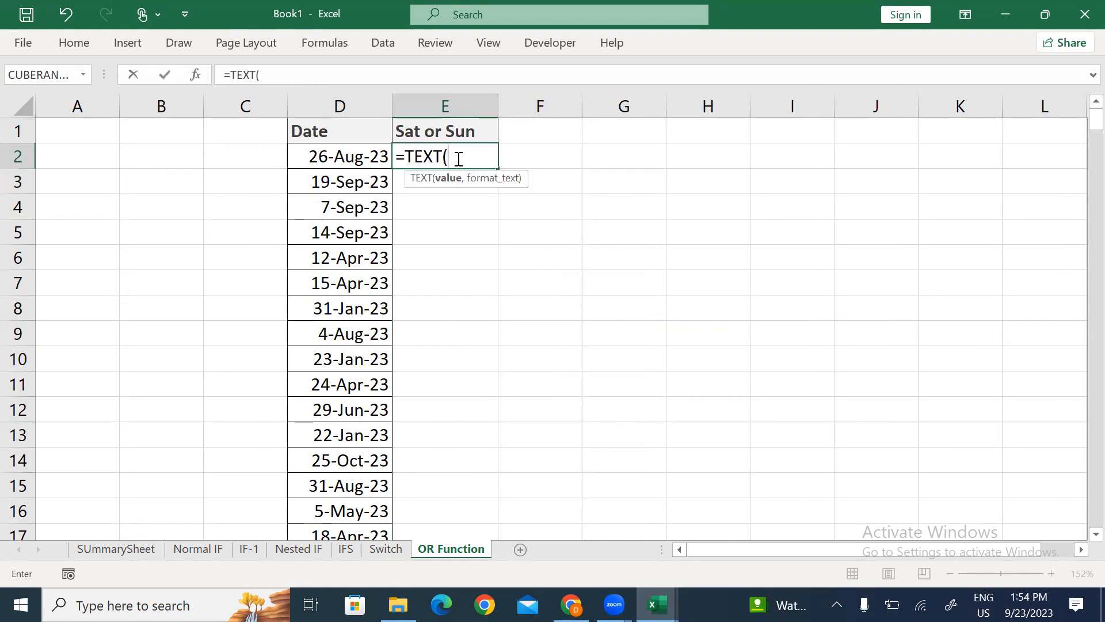
pyautogui.click(353, 155)
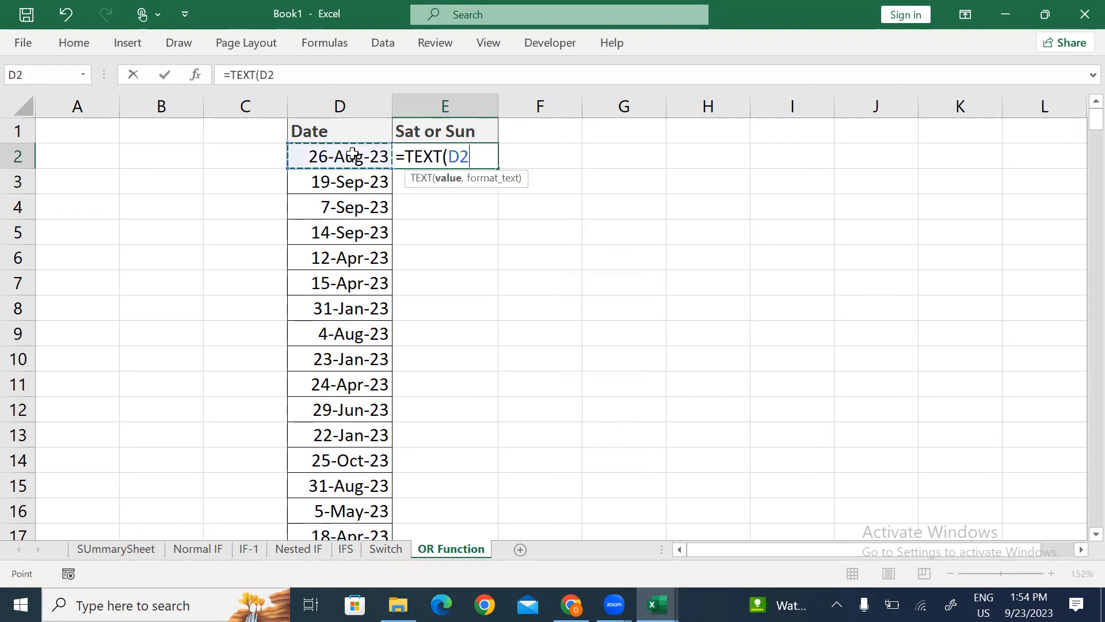
pyautogui.write(',"DDD")')
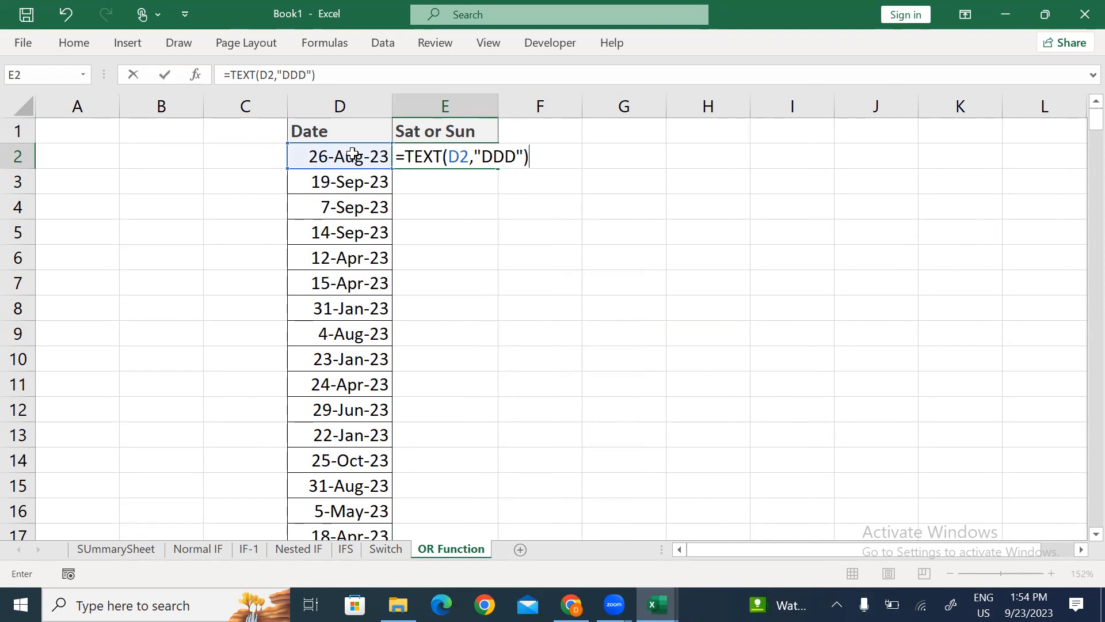
pyautogui.press('Return')
pyautogui.press('Left')
# Step: Fill the weekday formula in column E from E2 down to row 300 with Ctrl+D
pyautogui.hotkey('ctrl', 'Down')
pyautogui.press('Right')
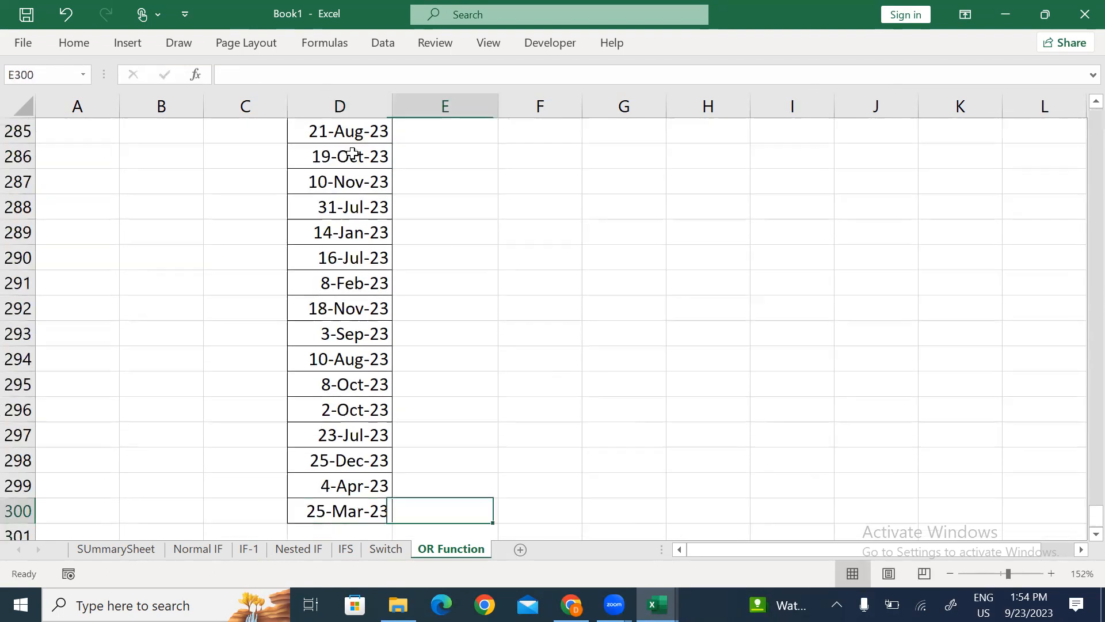
pyautogui.hotkey('ctrl', 'shift', 'Up')
pyautogui.hotkey('ctrl', 'd')
pyautogui.hotkey('ctrl', 'Up')
pyautogui.press('Down')
pyautogui.press('Up')
# Step: Turn on header filters and filter the Sat or Sun column to show only Sat and Sun rows
pyautogui.hotkey('ctrl', 'shift', 'l')
pyautogui.hotkey('alt', 'Down')
pyautogui.press('Tab')
pyautogui.press('Tab')
pyautogui.press('space')
pyautogui.press('Down')
pyautogui.press('Down')
pyautogui.press('Down')
pyautogui.press('space')
pyautogui.press('Down')
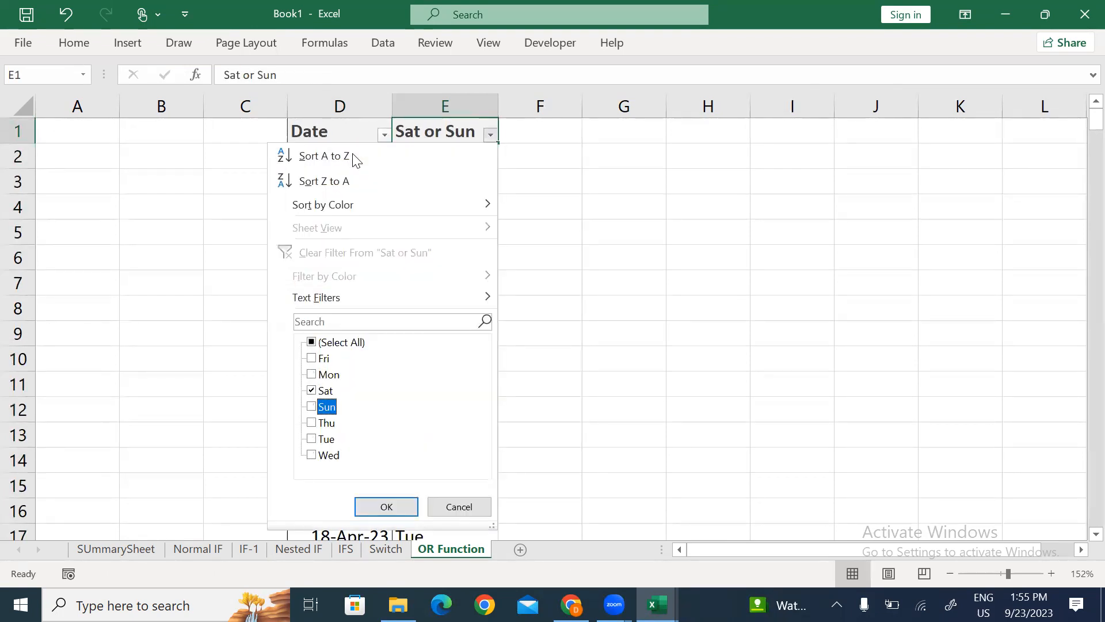
pyautogui.press('Return')
pyautogui.press('Down')
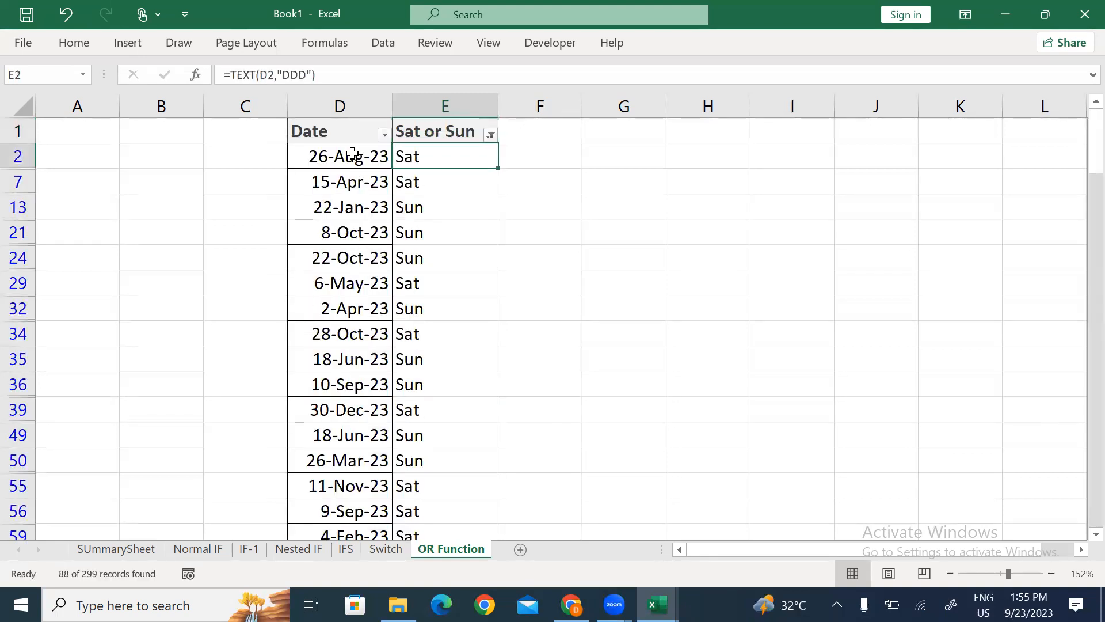
pyautogui.hotkey('ctrl', 'shift', 'Down')
# Step: Refilter the Sat or Sun column to hide Sat and Sun, leaving 211 weekday rows
pyautogui.hotkey('ctrl', 'Up')
pyautogui.press('Left')
pyautogui.press('Right')
pyautogui.hotkey('alt', 'Down')
pyautogui.press('Down')
pyautogui.press('Down')
pyautogui.press('Down')
pyautogui.press('Down')
pyautogui.press('Down')
pyautogui.press('Down')
pyautogui.press('Down')
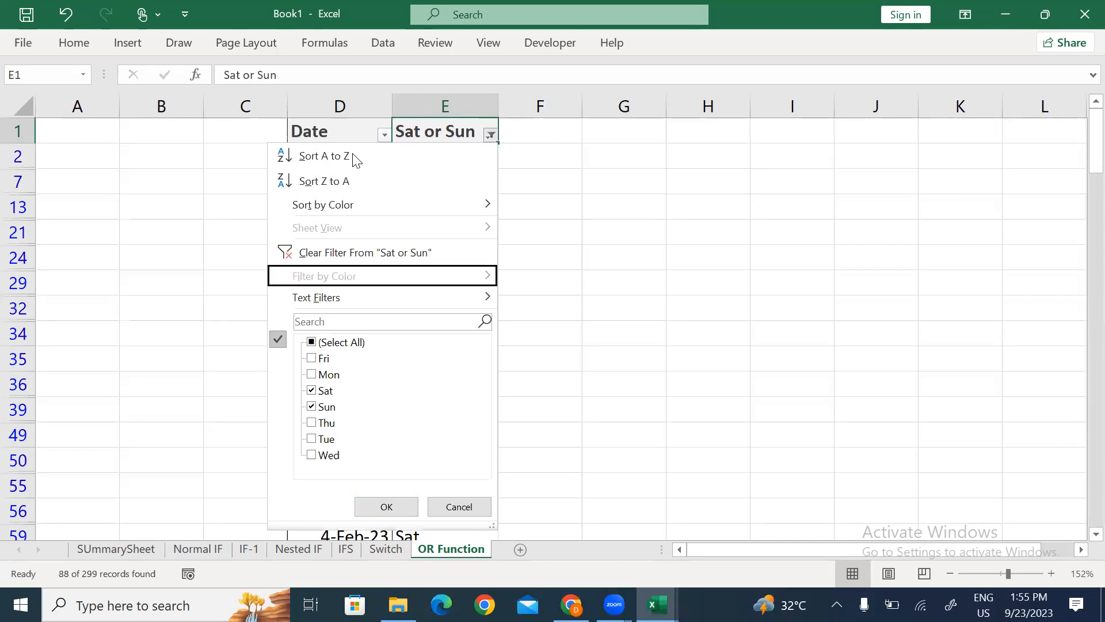
pyautogui.press('Down')
pyautogui.press('Down')
pyautogui.press('space')
pyautogui.press('Down')
pyautogui.press('Down')
pyautogui.press('Down')
pyautogui.press('space')
pyautogui.press('Down')
pyautogui.press('space')
pyautogui.press('Return')
pyautogui.press('Down')
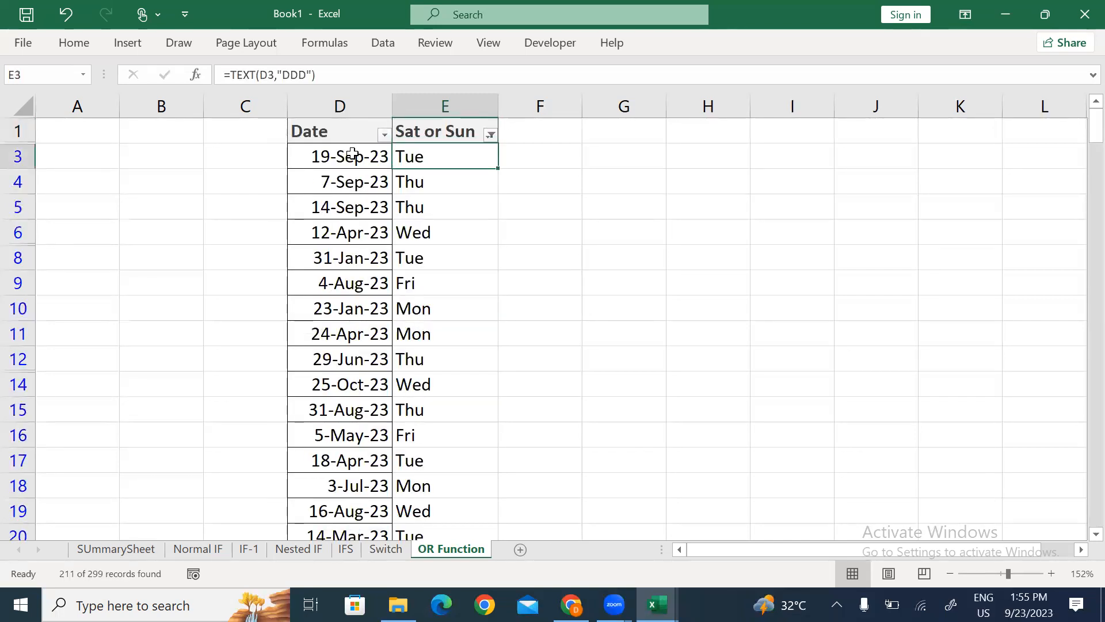
pyautogui.hotkey('ctrl', 'shift', 'Down')
pyautogui.hotkey('ctrl', 'Up')
pyautogui.press('Down')
pyautogui.press('Up')
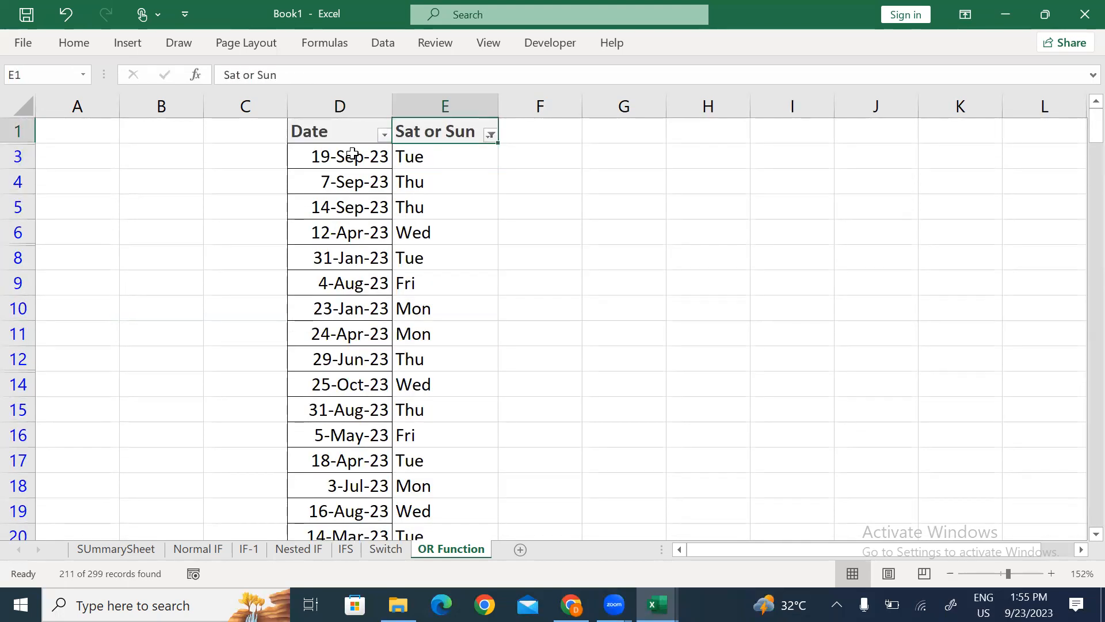
# Step: Turn off the filter, paste a copy of the weekday results into column H, then undo it
pyautogui.hotkey('ctrl', 'shift', 'l')
pyautogui.press('Down')
pyautogui.hotkey('ctrl', 'shift', 'Down')
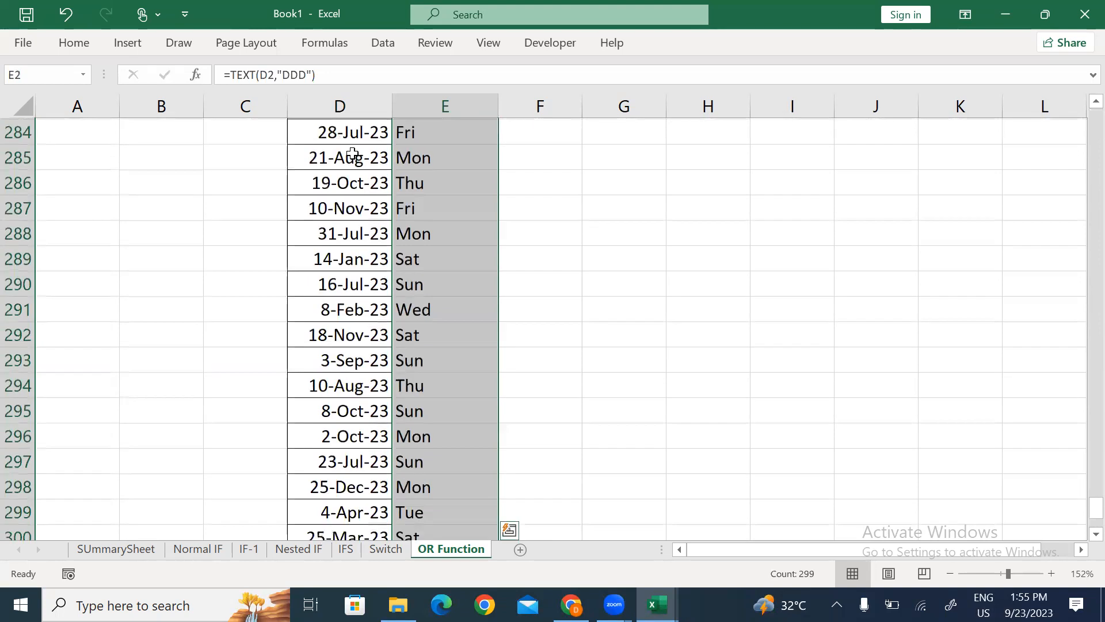
pyautogui.hotkey('ctrl', 'c')
pyautogui.press('Up')
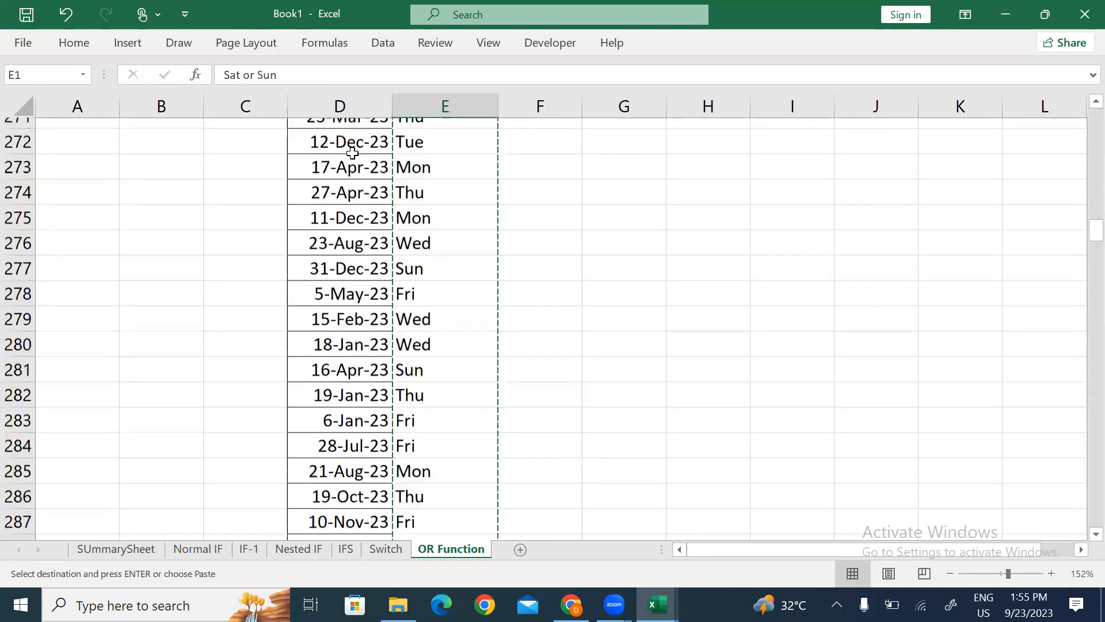
pyautogui.press('Right')
pyautogui.press('Right')
pyautogui.press('Right')
pyautogui.hotkey('ctrl', 'v')
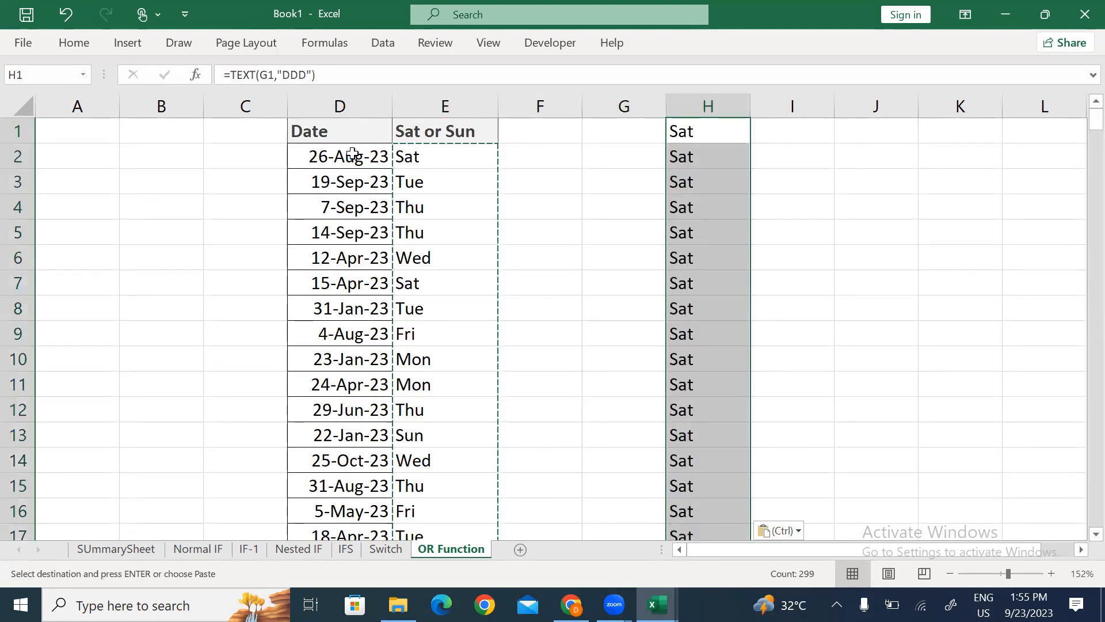
pyautogui.hotkey('ctrl', 'z')
pyautogui.press('Escape')
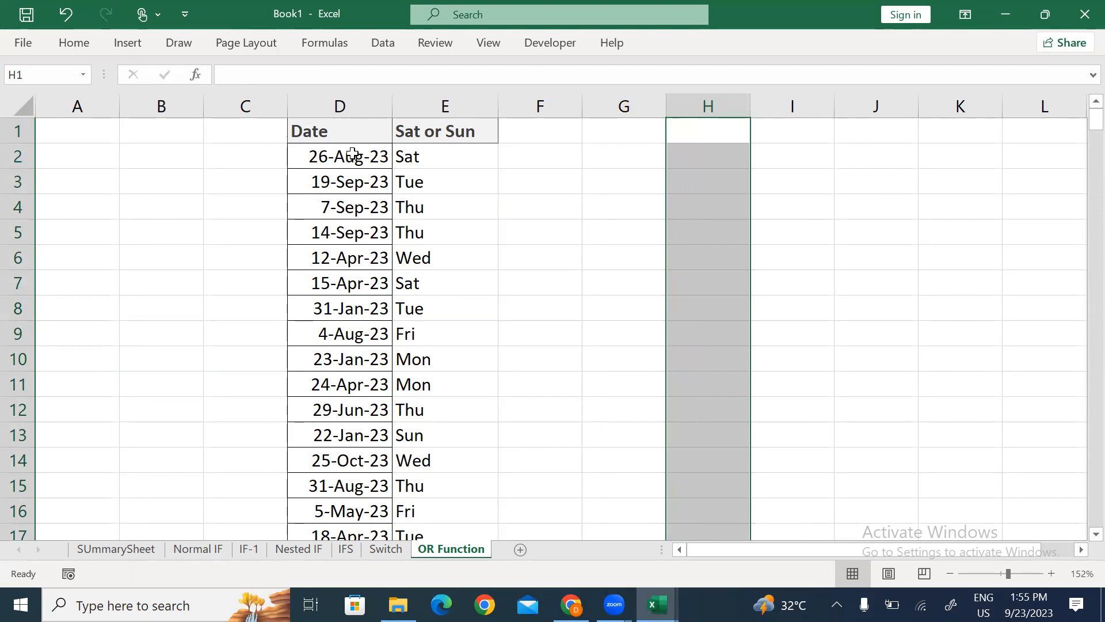
# Step: Delete the weekday results in E2:E300, leaving only the Sat or Sun header
pyautogui.press('Down')
pyautogui.press('Down')
pyautogui.press('Left')
pyautogui.press('Left')
pyautogui.press('Left')
pyautogui.press('Up')
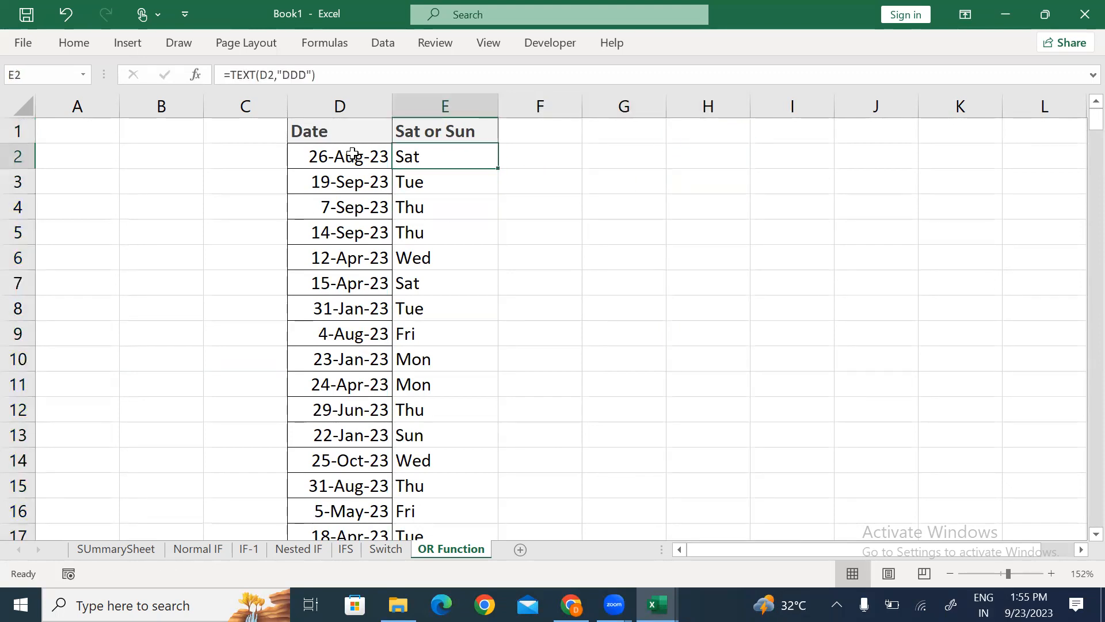
pyautogui.hotkey('ctrl', 'shift', 'Down')
pyautogui.press('Delete')
pyautogui.press('Up')
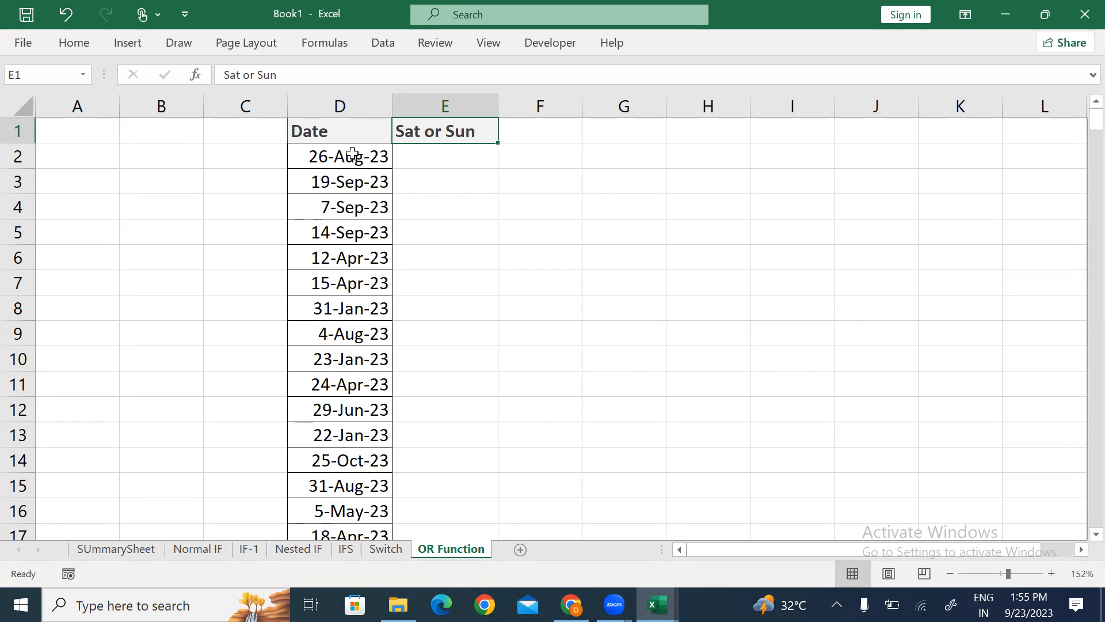
# Step: Begin E2's formula as =OR(TEXT(D2,"DDD"), referencing the date in D2
pyautogui.press('Return')
pyautogui.write('or')
pyautogui.press('BackSpace')
pyautogui.press('BackSpace')
pyautogui.write('=or')
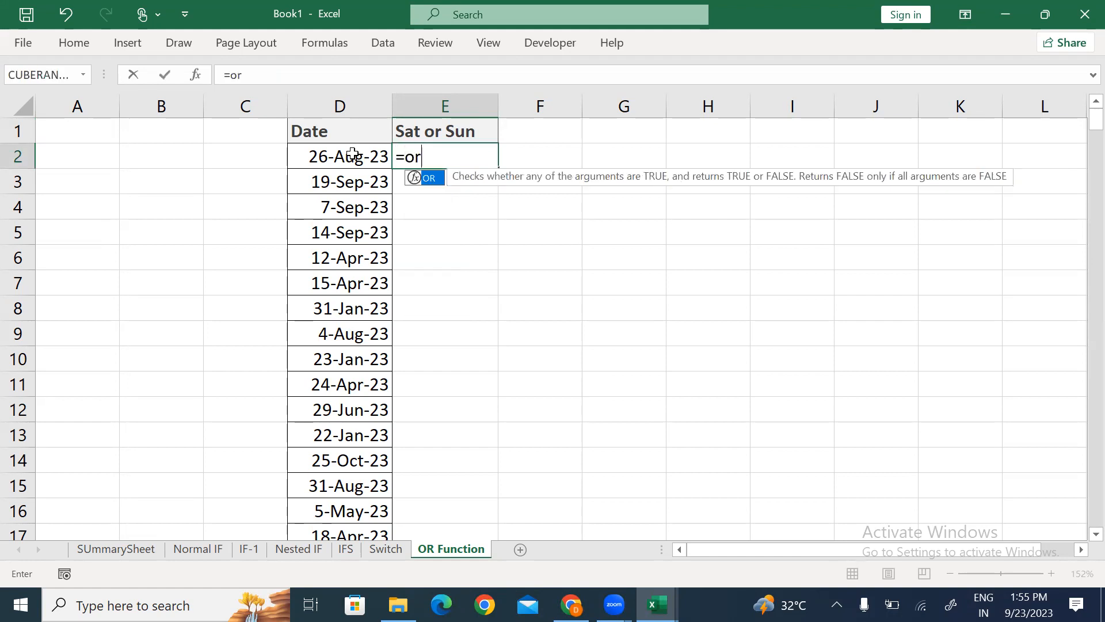
pyautogui.press('Tab')
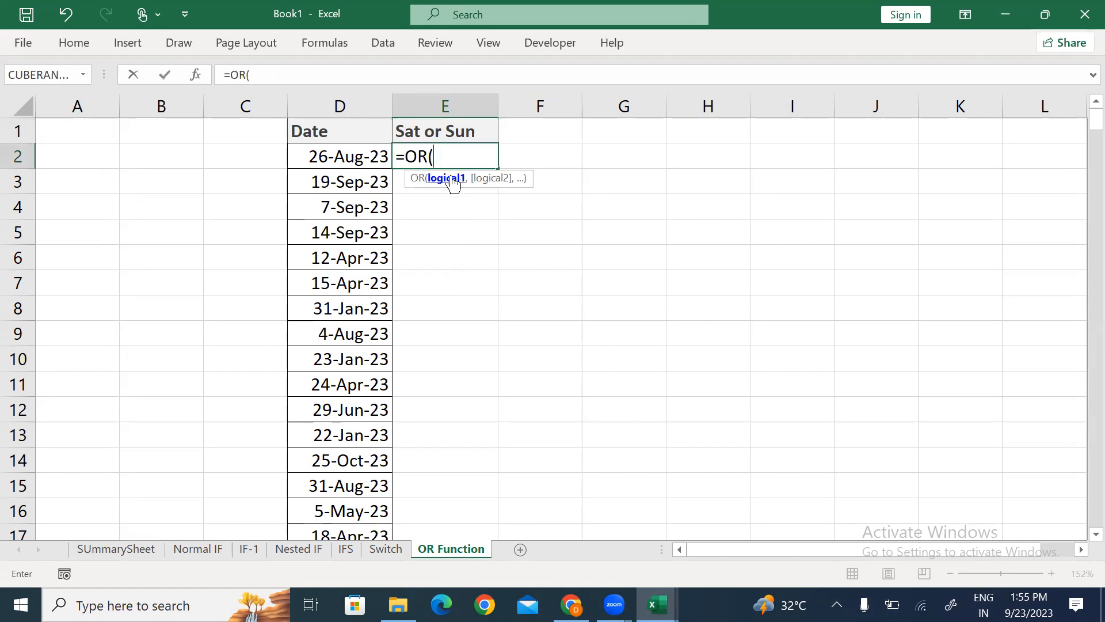
pyautogui.write('yte')
pyautogui.press('BackSpace')
pyautogui.press('BackSpace')
pyautogui.press('BackSpace')
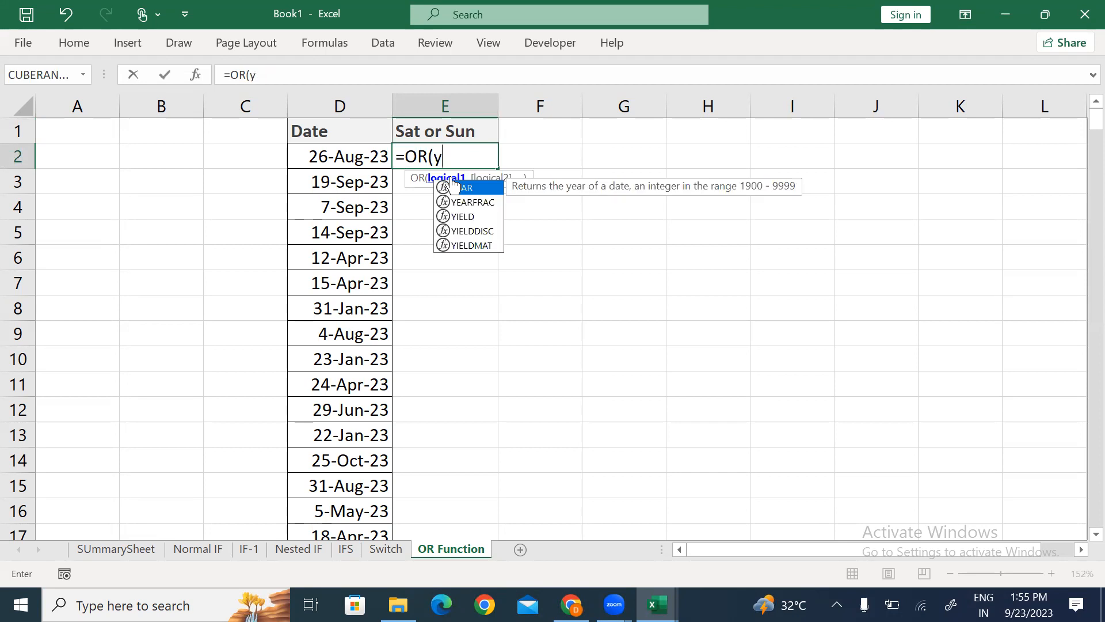
pyautogui.write('text')
pyautogui.doubleClick(453, 187)
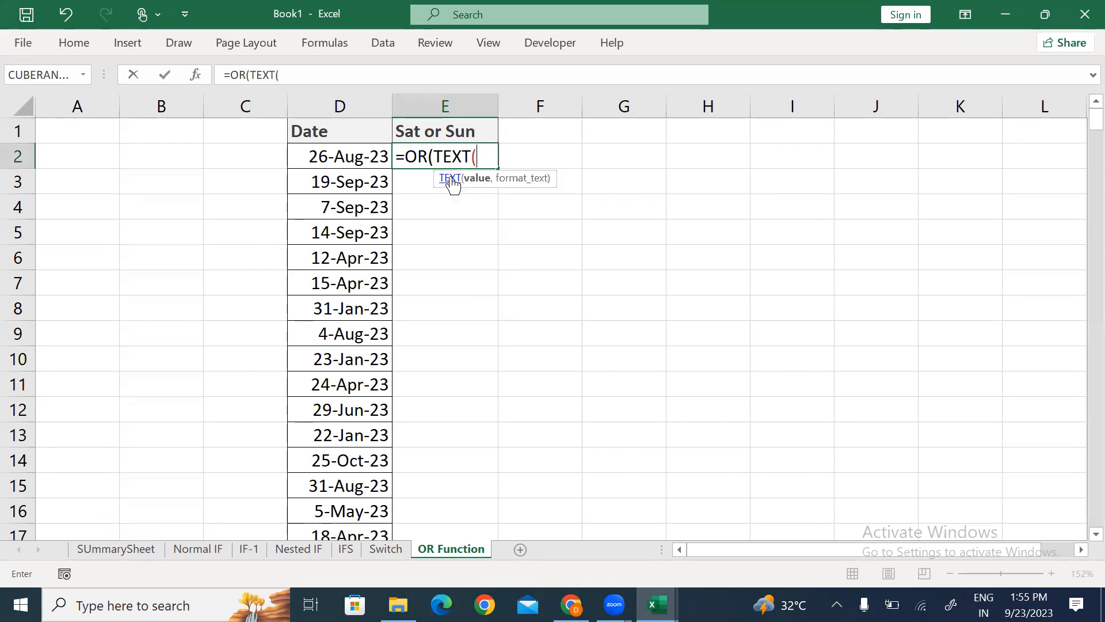
pyautogui.click(344, 155)
pyautogui.write(',"DDD"')
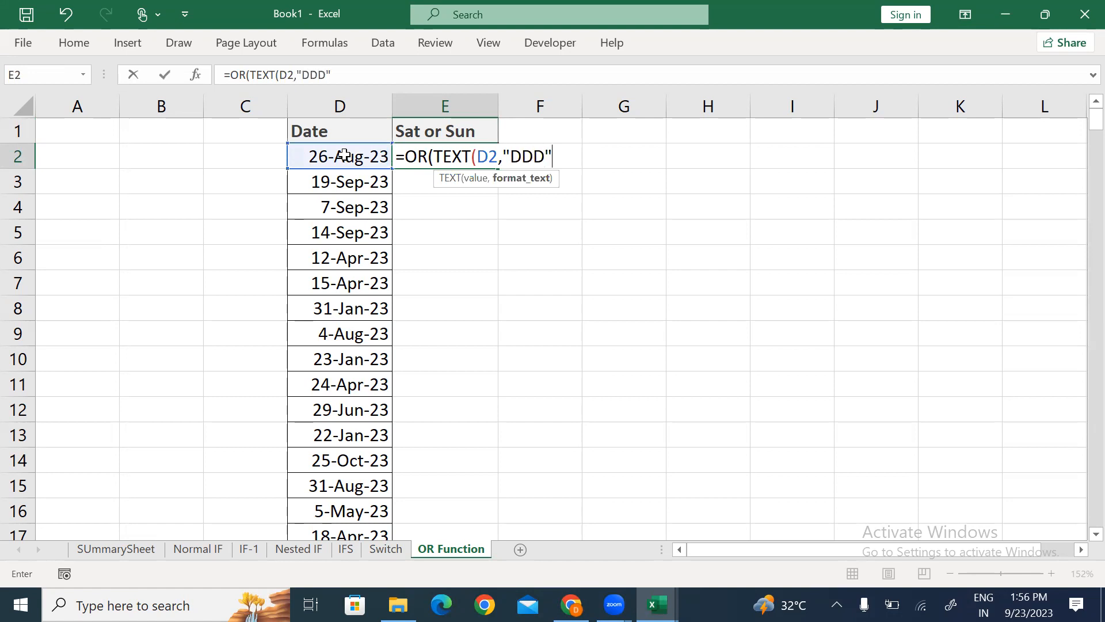
pyautogui.write(')')
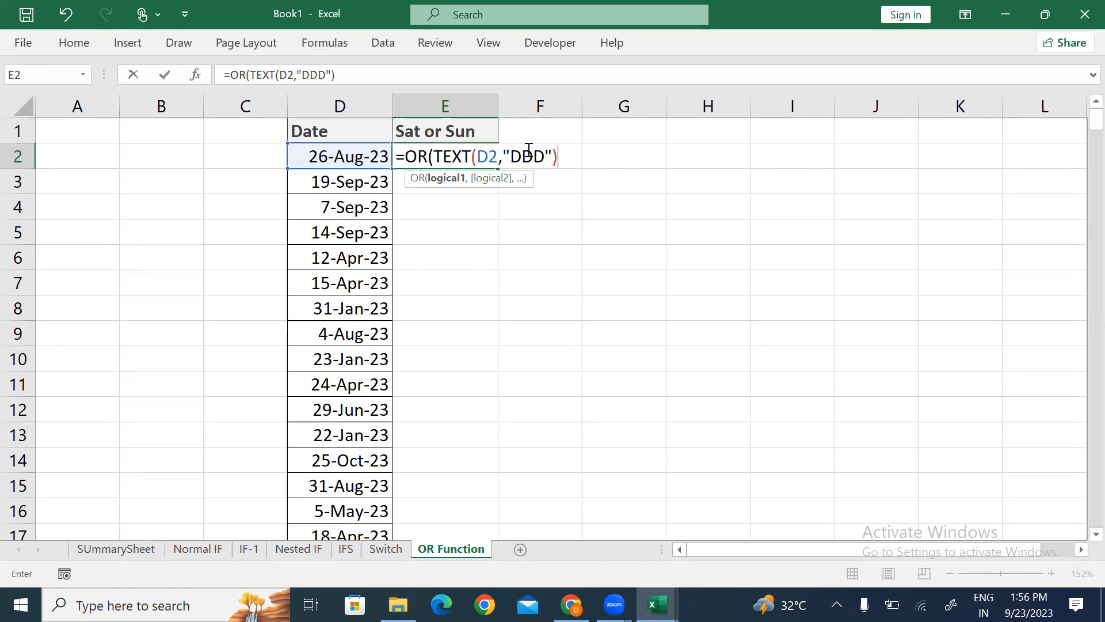
# Step: Complete it as =OR(TEXT(D2,"DDD")="Sat",TEXT(D2,"DDD")="Sun") and enter it
pyautogui.write('="Sat"')
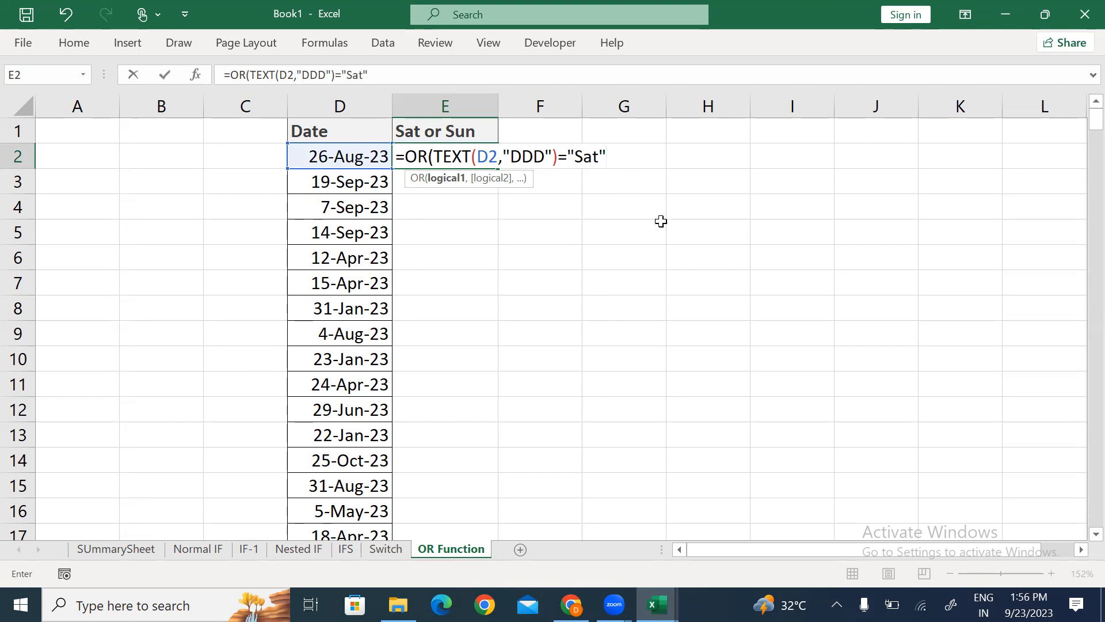
pyautogui.write(',')
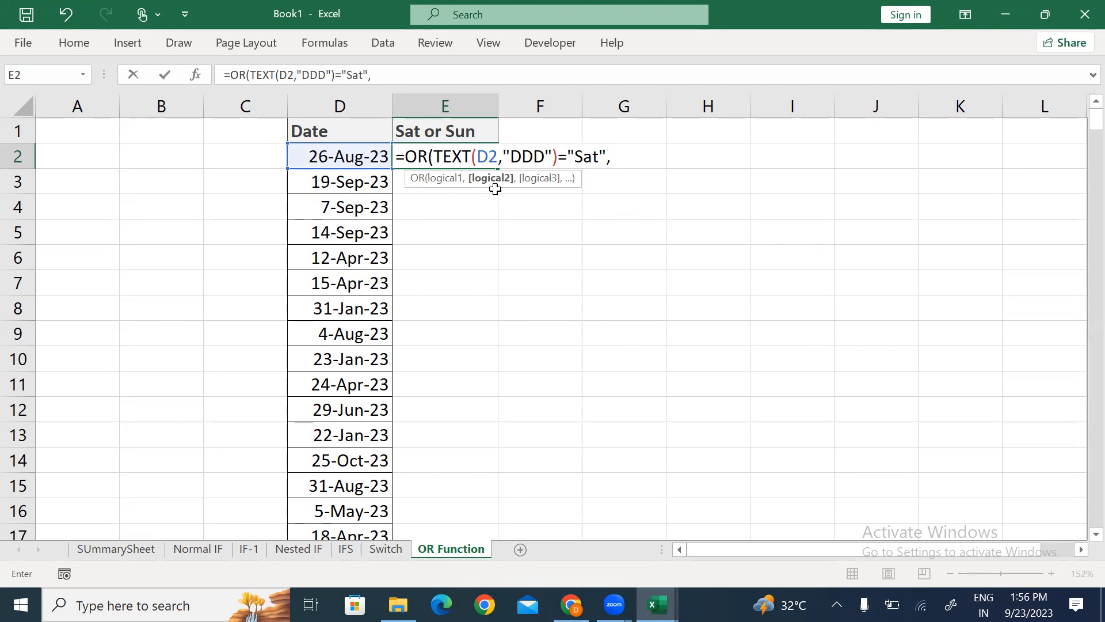
pyautogui.write('text')
pyautogui.press('Tab')
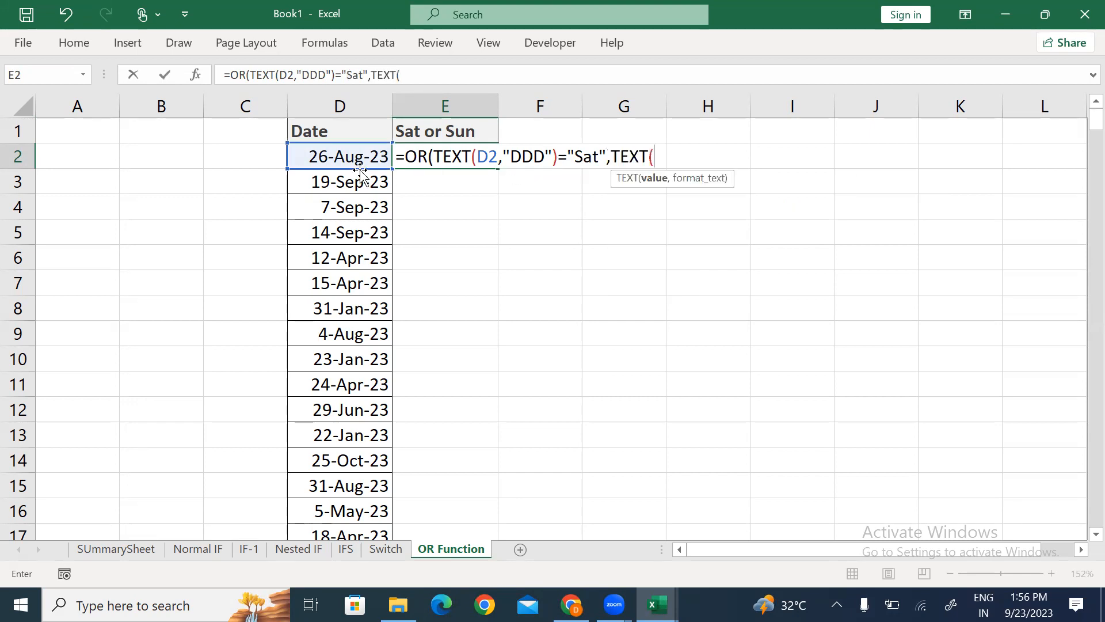
pyautogui.click(328, 158)
pyautogui.write(',"DDD")')
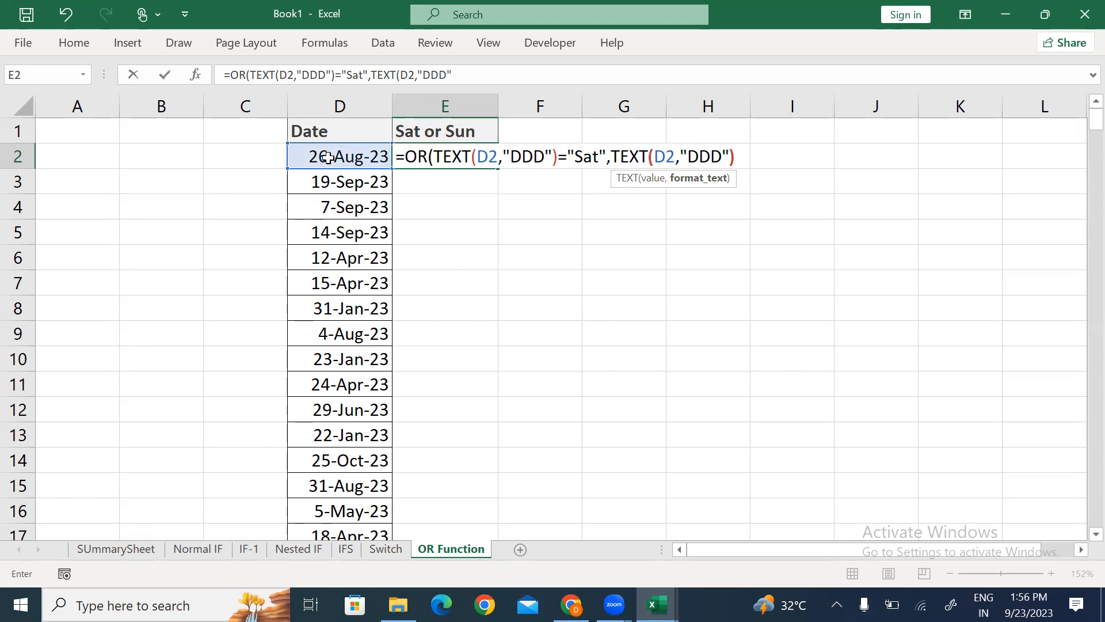
pyautogui.write('="Sun')
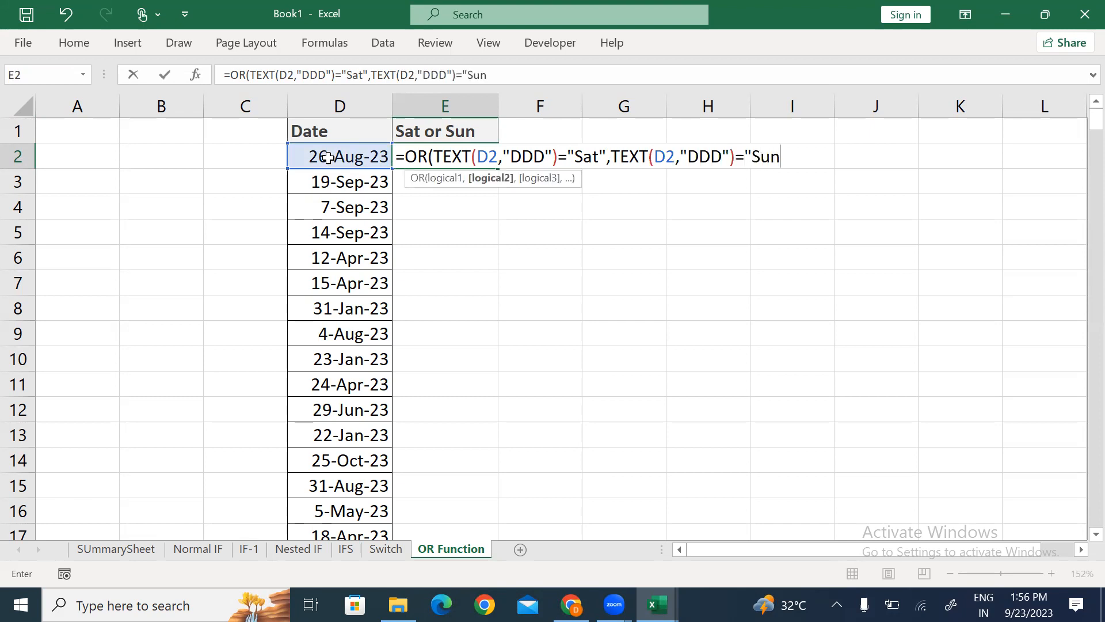
pyautogui.write('")')
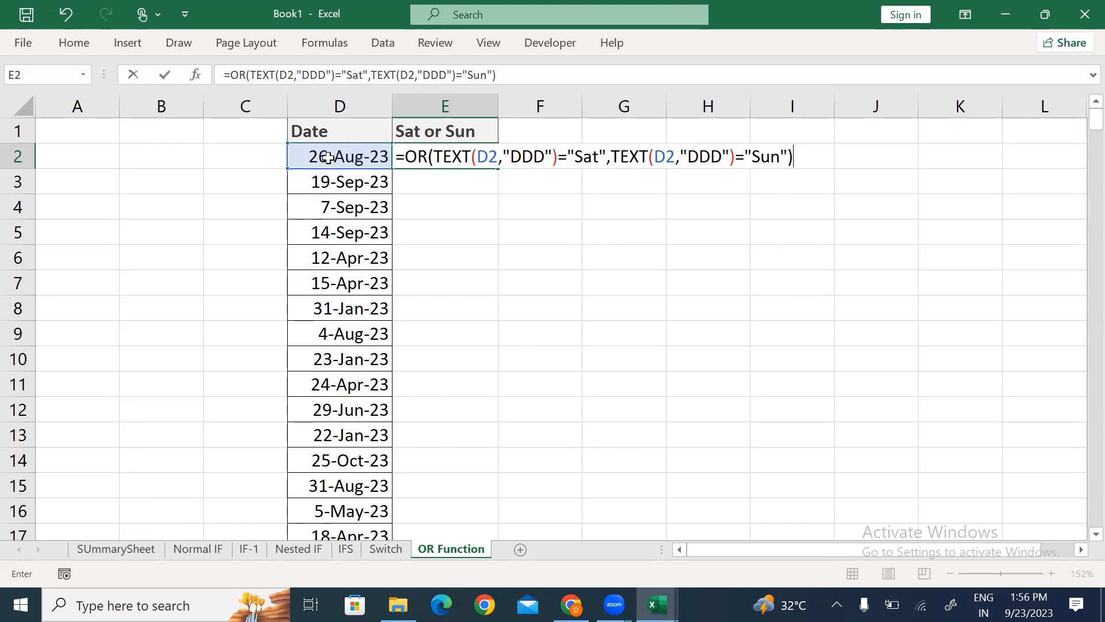
pyautogui.press('Return')
# Step: Fill E2's weekend formula down through E300
pyautogui.press('Left')
pyautogui.hotkey('ctrl', 'Down')
pyautogui.press('Right')
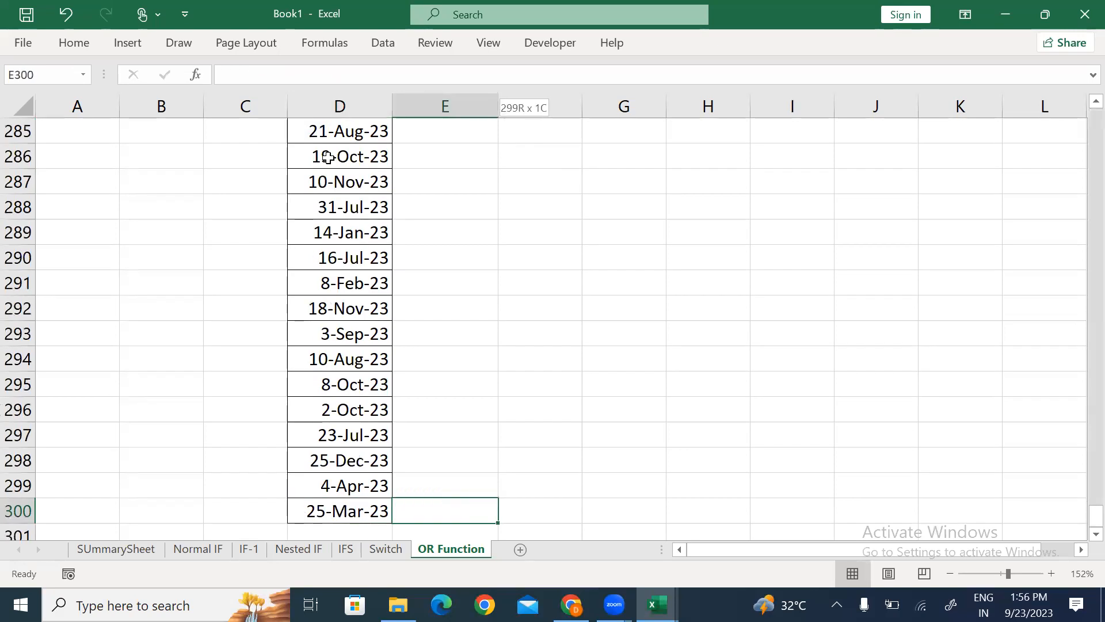
pyautogui.hotkey('ctrl', 'shift', 'Up')
pyautogui.hotkey('ctrl', 'd')
# Step: Enter =TEXT(D2,"ddd") in F2 to show the date's weekday name
pyautogui.hotkey('ctrl', 'Up')
pyautogui.press('Right')
pyautogui.press('Down')
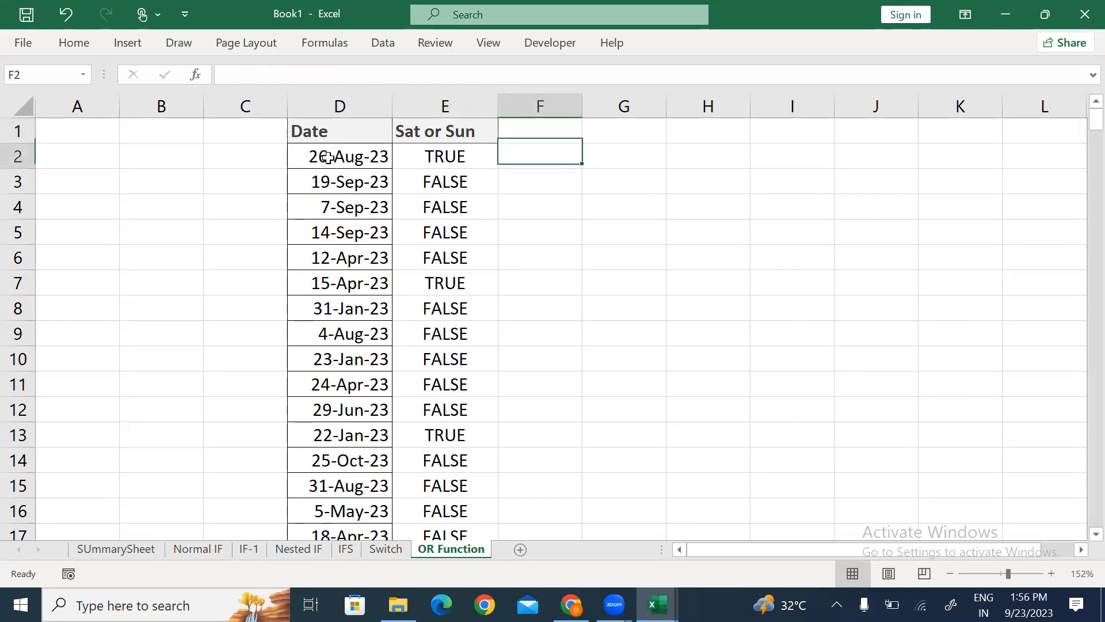
pyautogui.write('=te')
pyautogui.press('Tab')
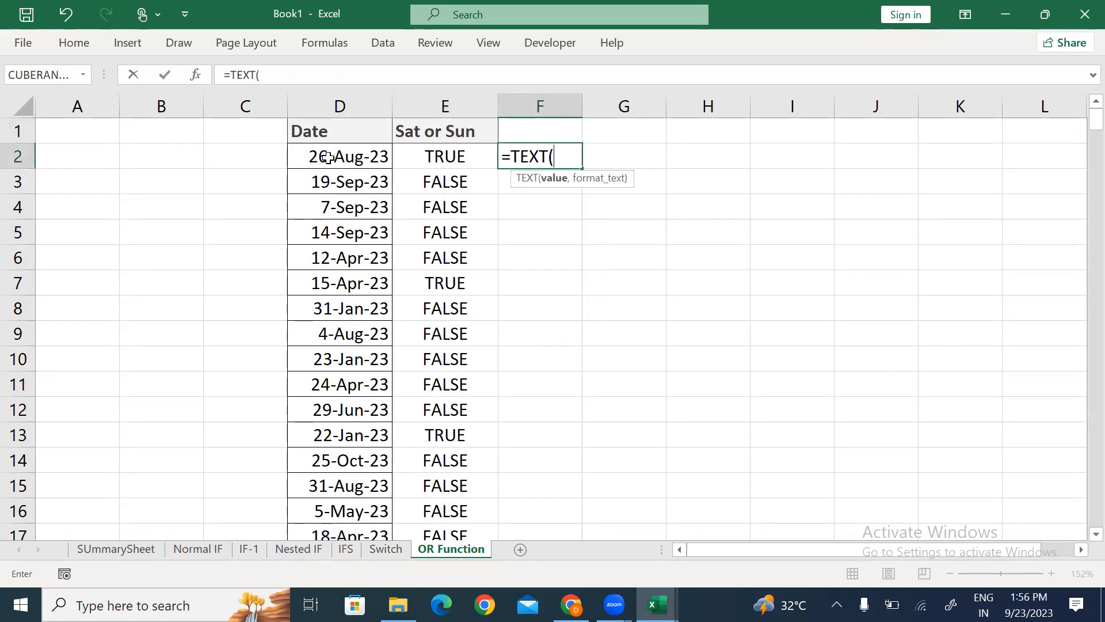
pyautogui.click(327, 157)
pyautogui.write(',')
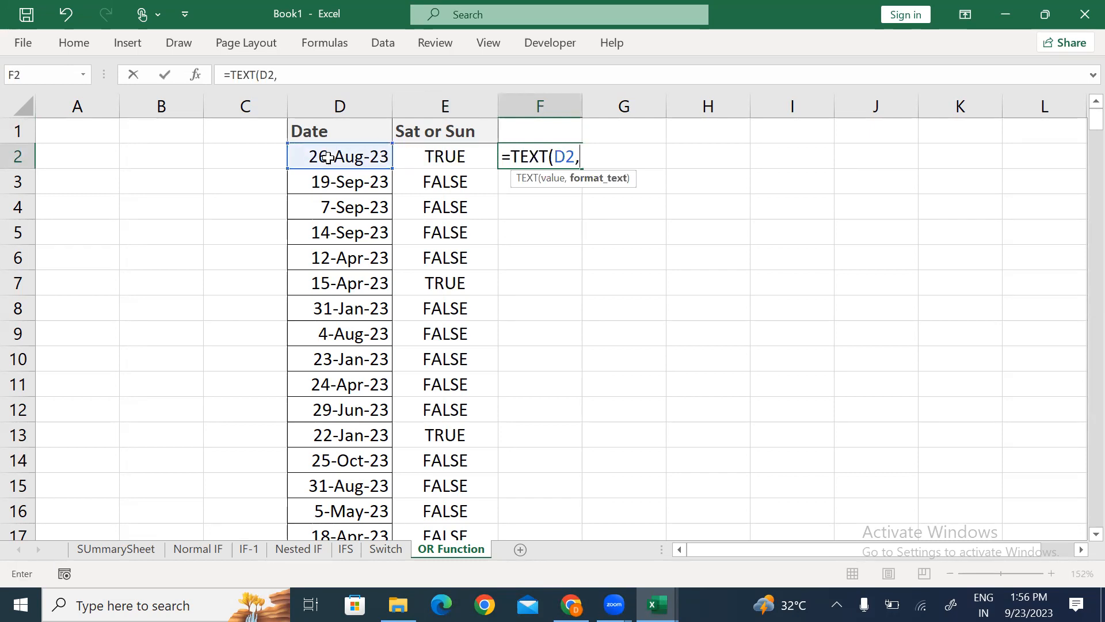
pyautogui.write('"ddd")')
pyautogui.hotkey('ctrl', 'Return')
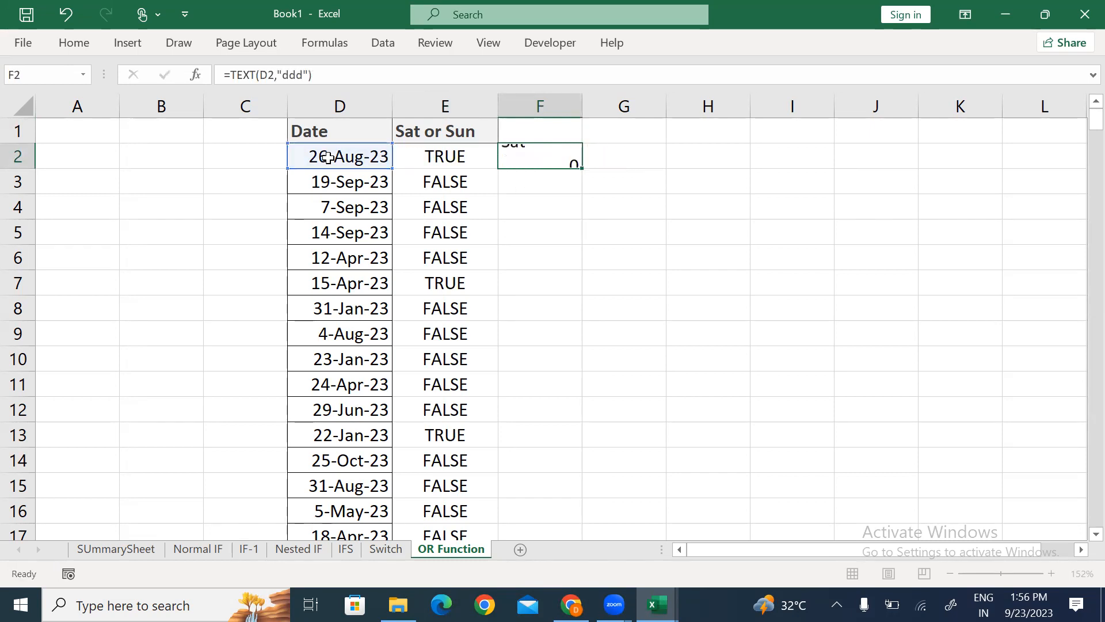
# Step: Fill the weekday-name formula from F2 down to F300
pyautogui.press('Left')
pyautogui.press('Down')
pyautogui.hotkey('ctrl', 'Down')
pyautogui.hotkey('shift', 'Right')
pyautogui.hotkey('ctrl', 'shift', 'Up')
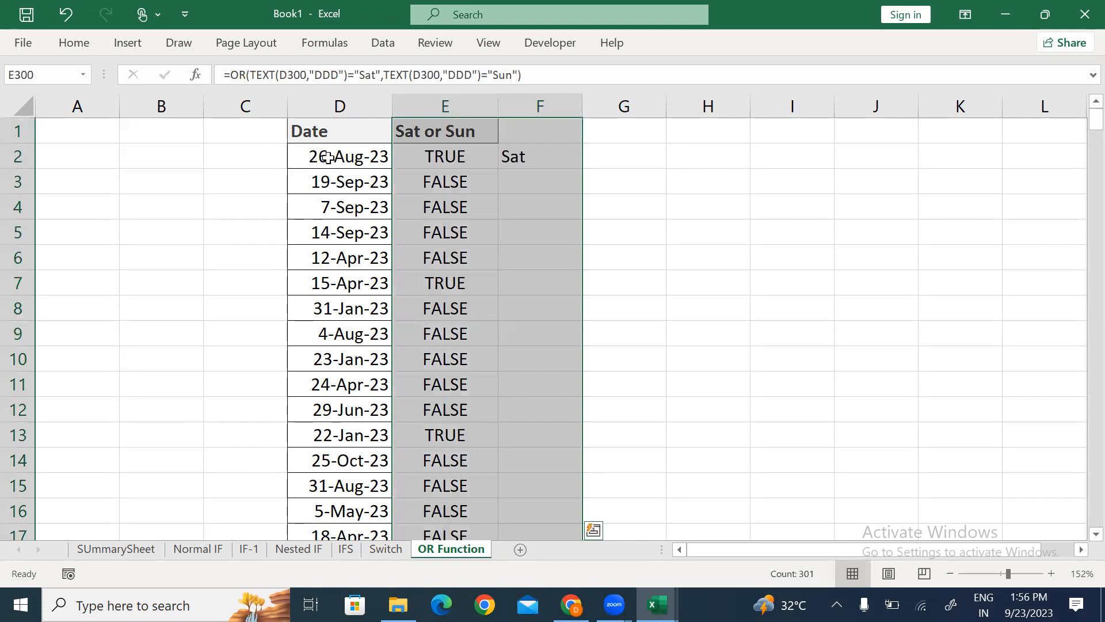
pyautogui.press('Left')
pyautogui.press('Right')
pyautogui.press('Right')
pyautogui.hotkey('ctrl', 'shift', 'Up')
pyautogui.hotkey('ctrl', 'd')
pyautogui.press('Up')
# Step: Add header filters and open the Sat or Sun filter list
pyautogui.press('Left')
pyautogui.hotkey('ctrl', 'shift', 'l')
pyautogui.hotkey('alt', 'Down')
pyautogui.press('Down')
pyautogui.press('Down')
pyautogui.press('Down')
pyautogui.press('Down')
pyautogui.press('Down')
pyautogui.press('Down')
pyautogui.press('Down')
pyautogui.press('Down')
# Step: Filter the Sat or Sun column to TRUE so only weekend dates show
pyautogui.press('space')
# Step: Review the weekday names in column F's filter list for the weekend rows
pyautogui.press('Down')
pyautogui.press('Down')
pyautogui.press('space')
pyautogui.press('Tab')
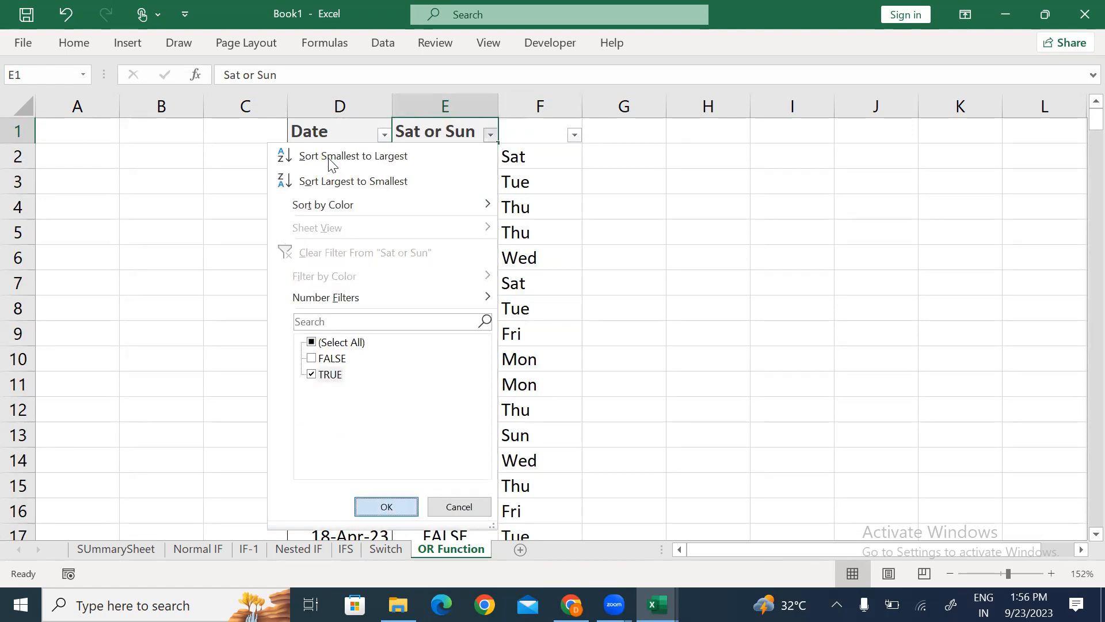
pyautogui.press('Return')
pyautogui.press('Right')
pyautogui.hotkey('alt', 'Down')
pyautogui.press('Down')
pyautogui.press('Down')
pyautogui.press('Down')
pyautogui.press('Up')
# Step: Switch the Sat or Sun filter to FALSE so only weekday dates show
pyautogui.press('Down')
pyautogui.press('Up')
pyautogui.press('Escape')
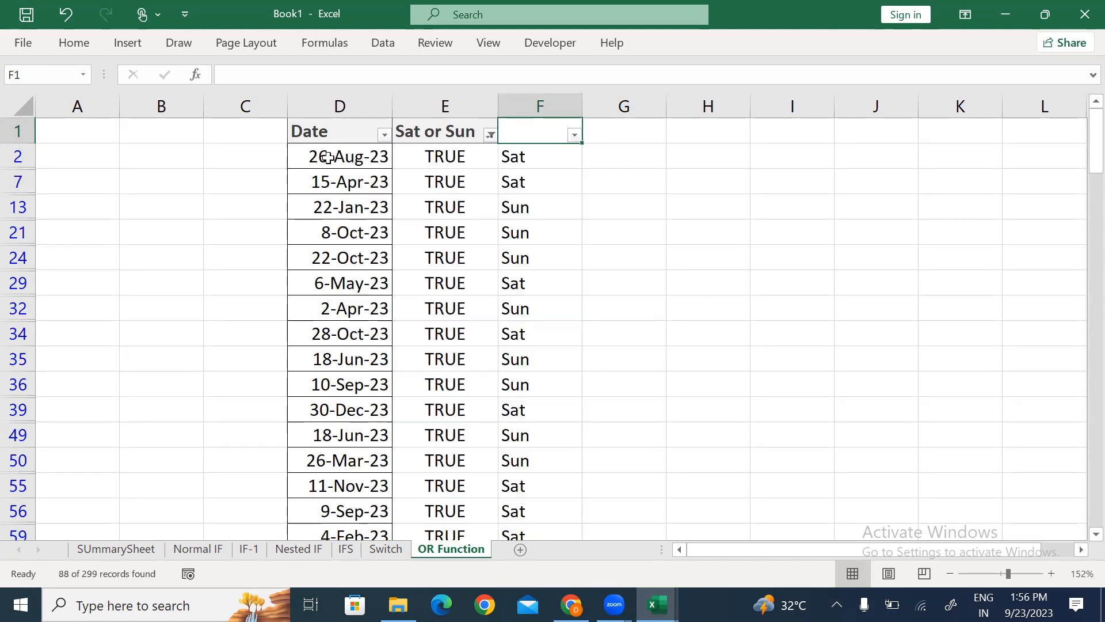
pyautogui.press('Left')
pyautogui.hotkey('alt', 'Down')
pyautogui.press('Down')
pyautogui.press('Down')
pyautogui.press('space')
# Step: Browse column F's filter values to confirm only weekday names remain
pyautogui.press('Down')
pyautogui.press('space')
pyautogui.press('Return')
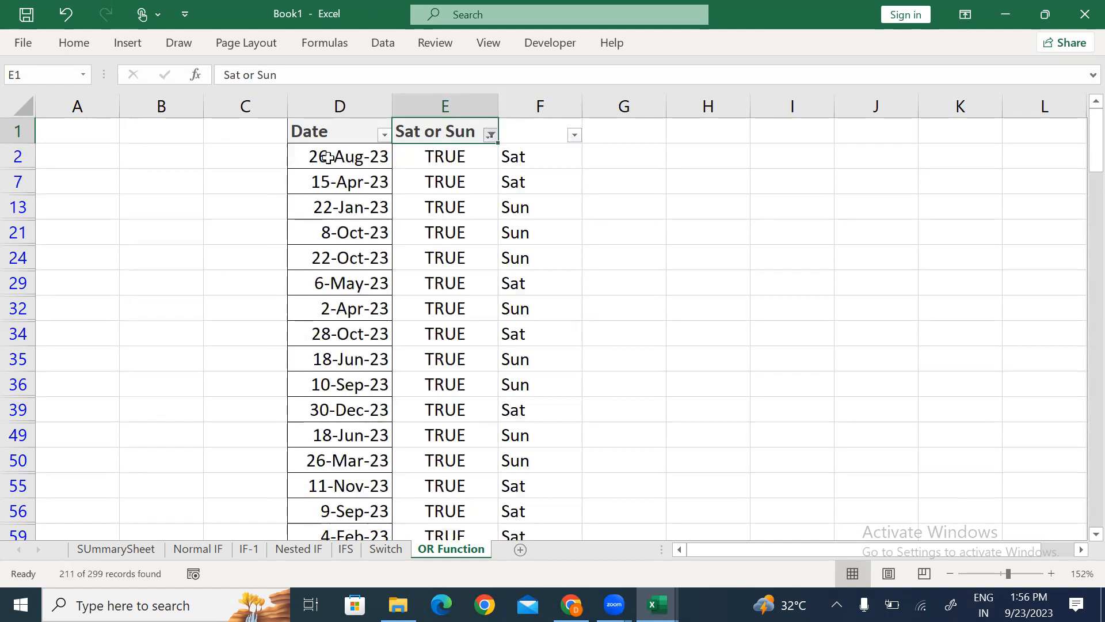
pyautogui.press('Right')
pyautogui.press('Down')
pyautogui.press('Up')
pyautogui.hotkey('alt', 'Down')
pyautogui.press('Down')
pyautogui.press('Down')
pyautogui.press('Down')
pyautogui.press('Down')
pyautogui.press('Down')
pyautogui.press('Down')
pyautogui.press('Down')
pyautogui.press('Down')
pyautogui.press('Down')
pyautogui.press('Down')
pyautogui.press('Down')
pyautogui.press('Down')
pyautogui.press('Down')
pyautogui.press('Down')
pyautogui.press('Up')
pyautogui.press('Up')
pyautogui.press('Up')
pyautogui.press('Up')
pyautogui.press('Down')
pyautogui.press('Down')
pyautogui.press('Down')
pyautogui.press('Down')
pyautogui.press('Up')
pyautogui.press('Up')
pyautogui.press('Up')
pyautogui.press('Up')
pyautogui.press('Down')
pyautogui.press('Down')
pyautogui.press('Down')
pyautogui.press('Down')
pyautogui.press('Up')
pyautogui.press('Up')
pyautogui.press('Up')
pyautogui.press('Up')
pyautogui.press('Down')
pyautogui.press('Down')
pyautogui.press('Down')
pyautogui.press('Down')
pyautogui.press('Up')
pyautogui.press('Up')
pyautogui.press('Up')
pyautogui.press('Up')
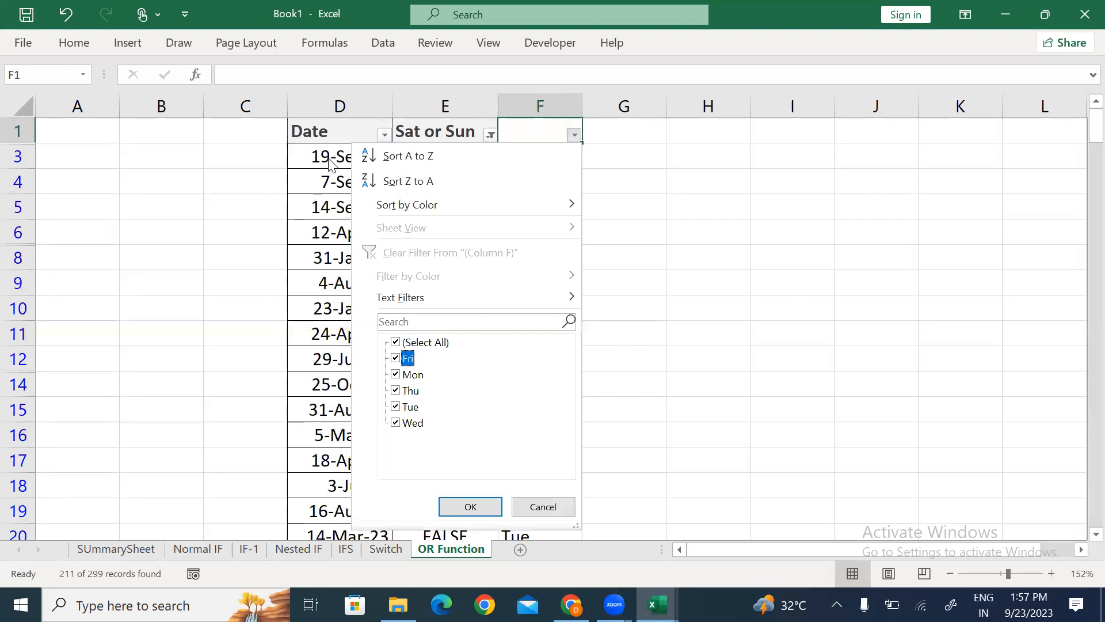
pyautogui.press('Escape')
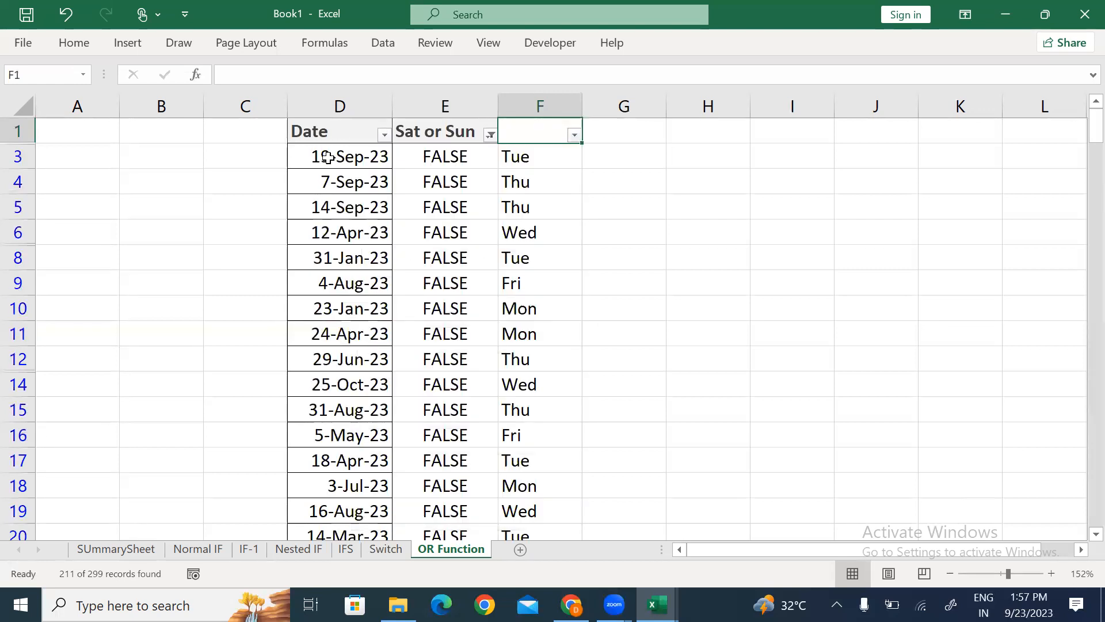
# Step: Remove all header filters so every date row shows again
pyautogui.hotkey('ctrl', 'shift', 'l')
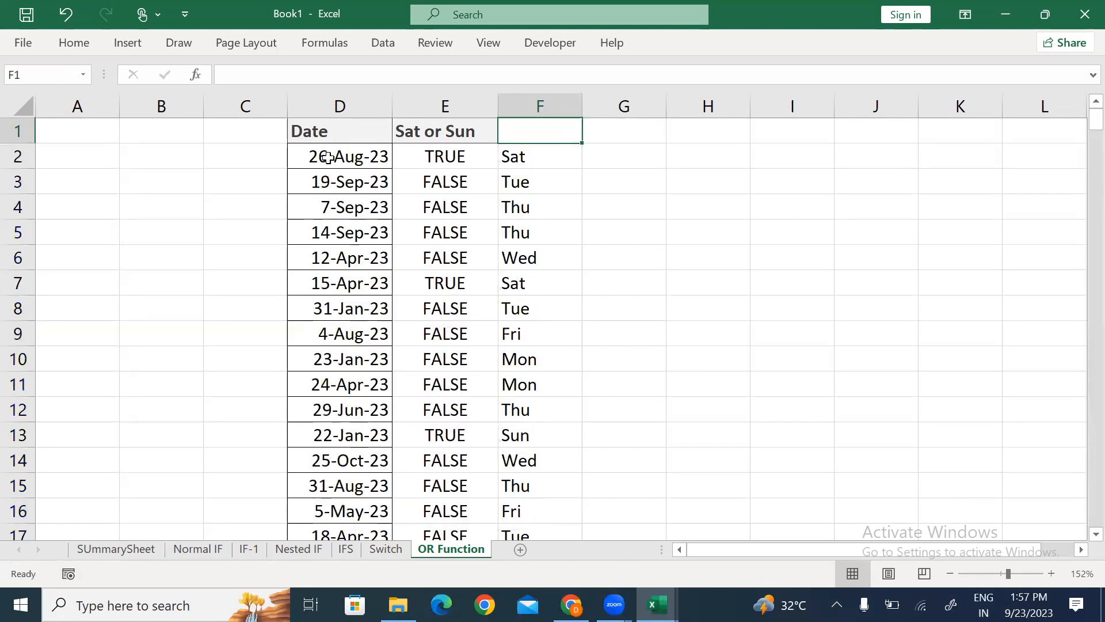
pyautogui.press('Left')
pyautogui.press('Down')
# Step: Review E2's formula, highlighting its Saturday and Sunday comparisons, without changing it
pyautogui.press('F2')
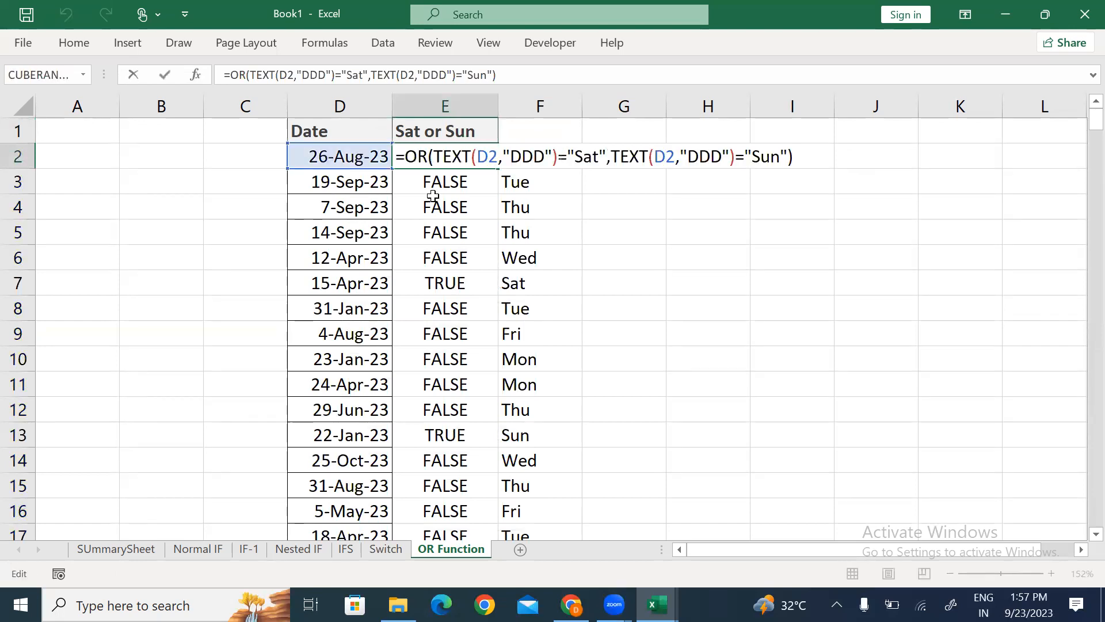
pyautogui.moveTo(436, 155); pyautogui.dragTo(604, 160)
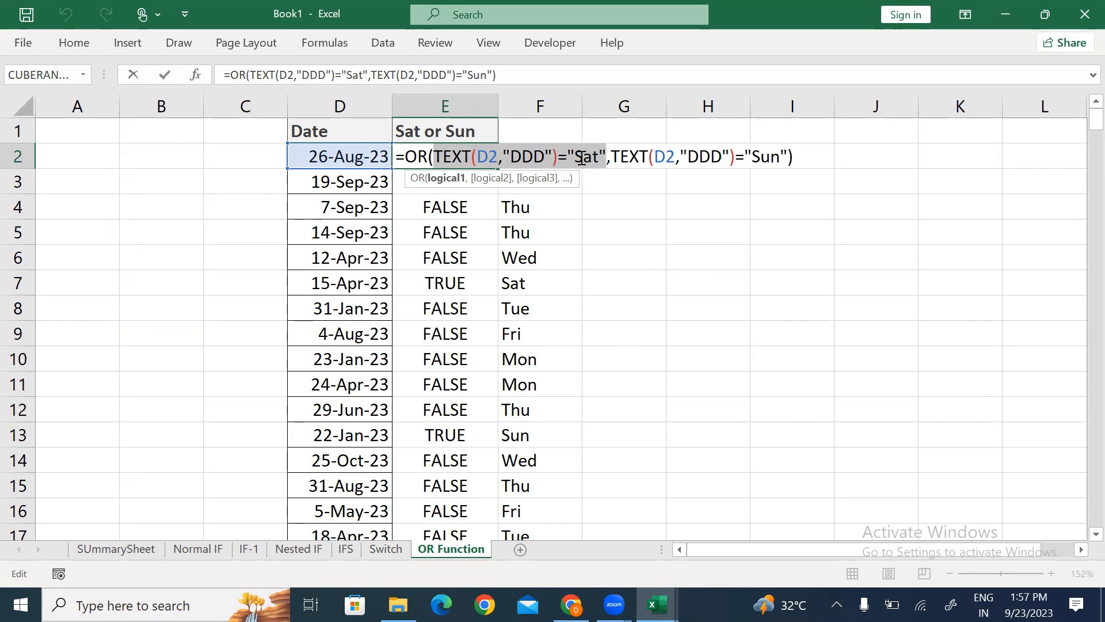
pyautogui.moveTo(656, 159); pyautogui.dragTo(778, 159)
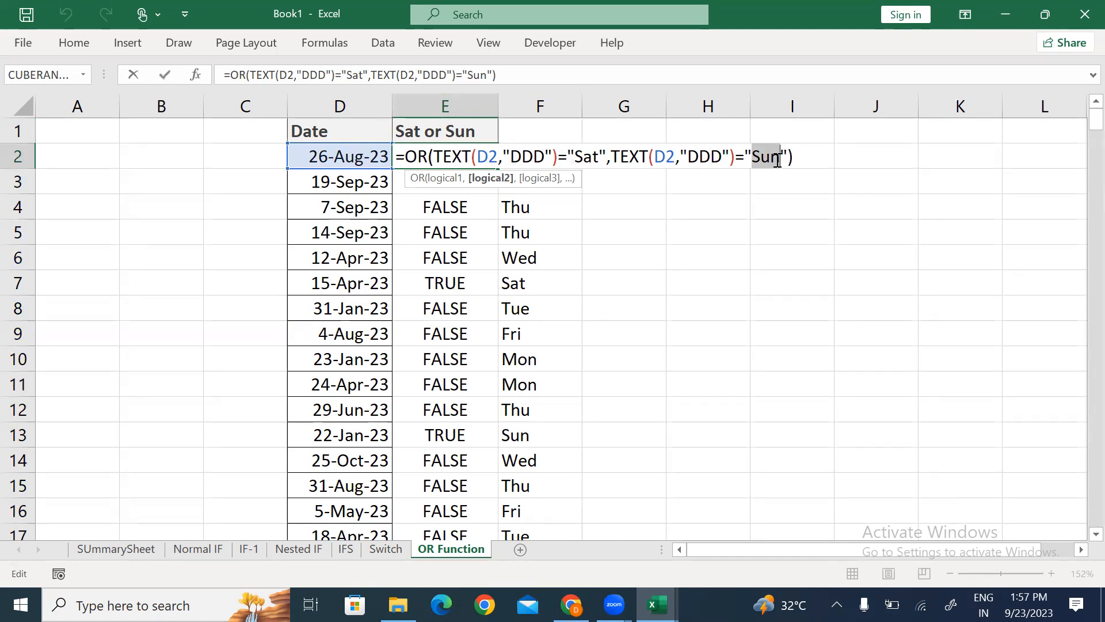
pyautogui.press('Return')
pyautogui.press('Up')
# Step: Copy the Date column D1:D300 including its header
pyautogui.hotkey('ctrl', 'shift', 'Down')
pyautogui.hotkey('ctrl', 'Up')
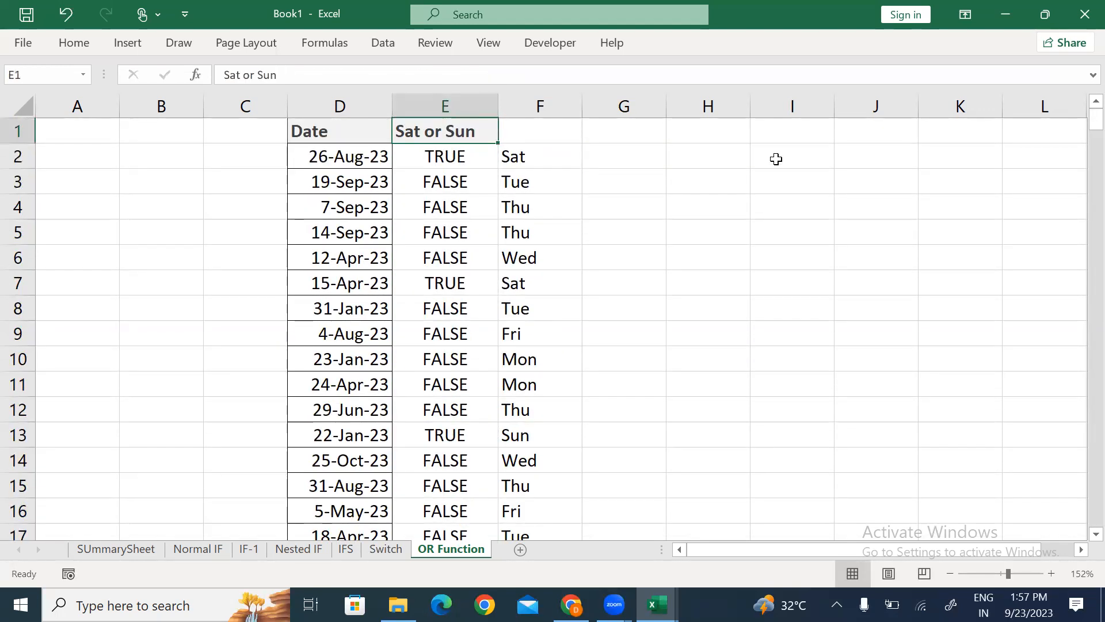
pyautogui.press('Left')
pyautogui.hotkey('ctrl', 'shift', 'Down')
pyautogui.hotkey('ctrl', 'c')
pyautogui.hotkey('ctrl', 'Up')
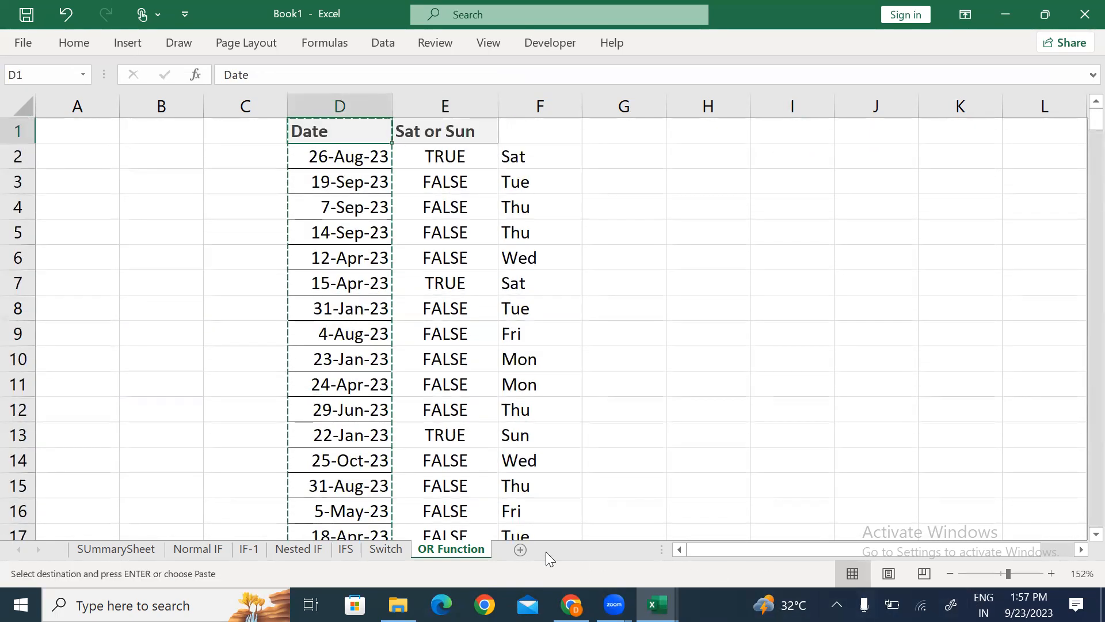
# Step: Add Sheet8, paste the dates at F1, and widen column F to fit them
pyautogui.click(521, 549)
pyautogui.press('Right')
pyautogui.press('Right')
pyautogui.press('Right')
pyautogui.press('Right')
pyautogui.press('Right')
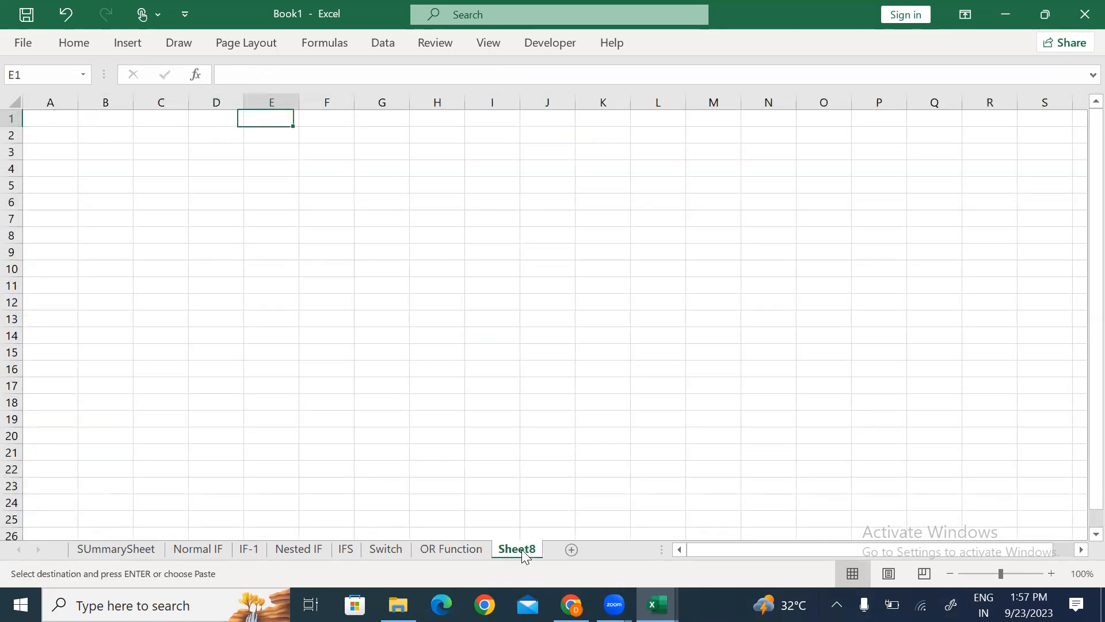
pyautogui.hotkey('ctrl', 'v')
pyautogui.hotkey('alt', 'o')
pyautogui.press('c')
pyautogui.press('a')
pyautogui.keyDown('ctrl'); pyautogui.scroll(5, 521, 549); pyautogui.keyUp('ctrl')
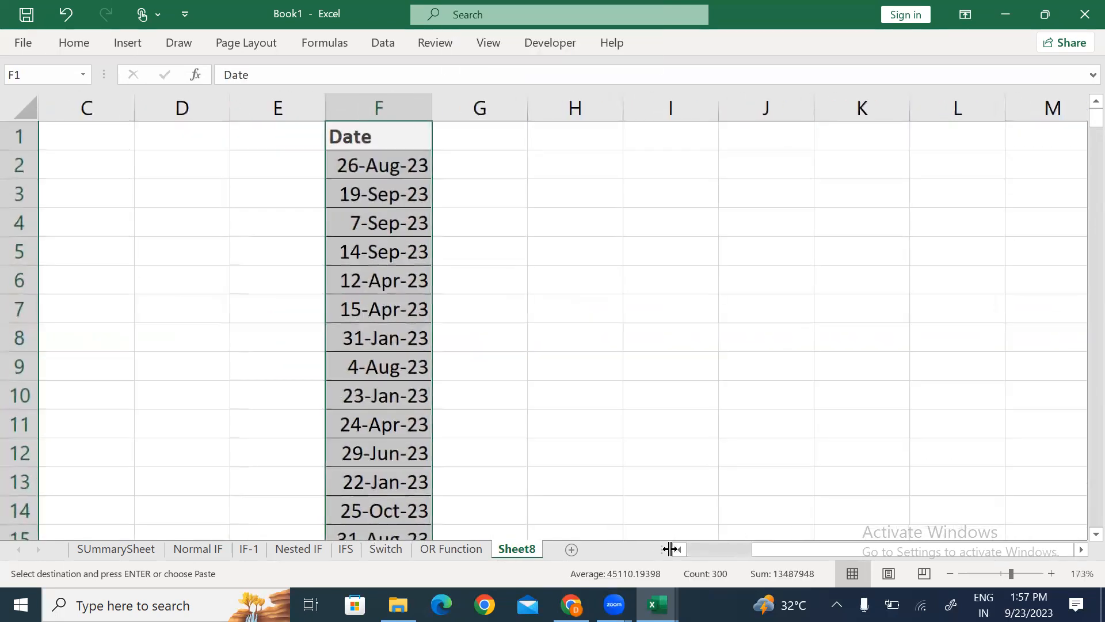
pyautogui.moveTo(432, 107); pyautogui.dragTo(467, 108)
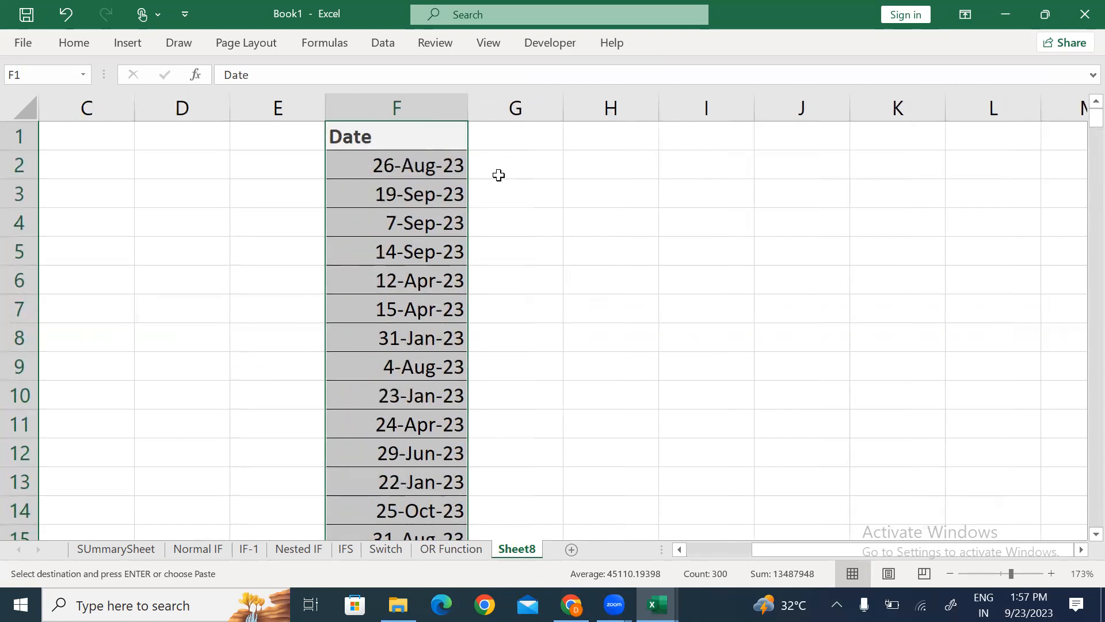
# Step: Type the header 'Weekend/Weekday' in G1
pyautogui.click(498, 173)
pyautogui.moveTo(413, 165); pyautogui.dragTo(412, 393)
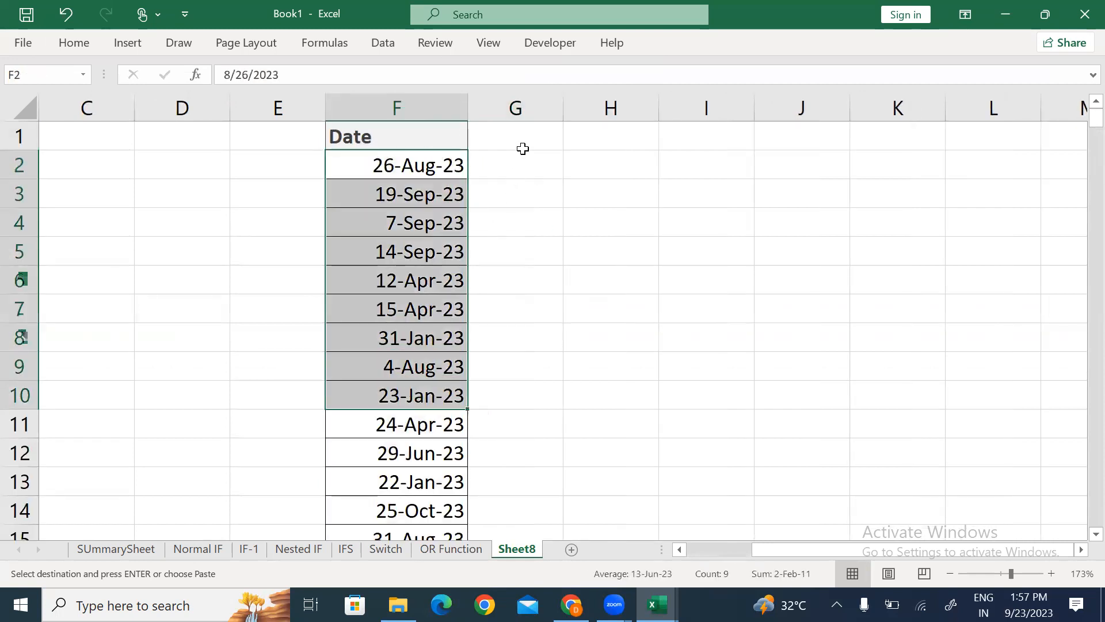
pyautogui.click(522, 109)
pyautogui.click(524, 136)
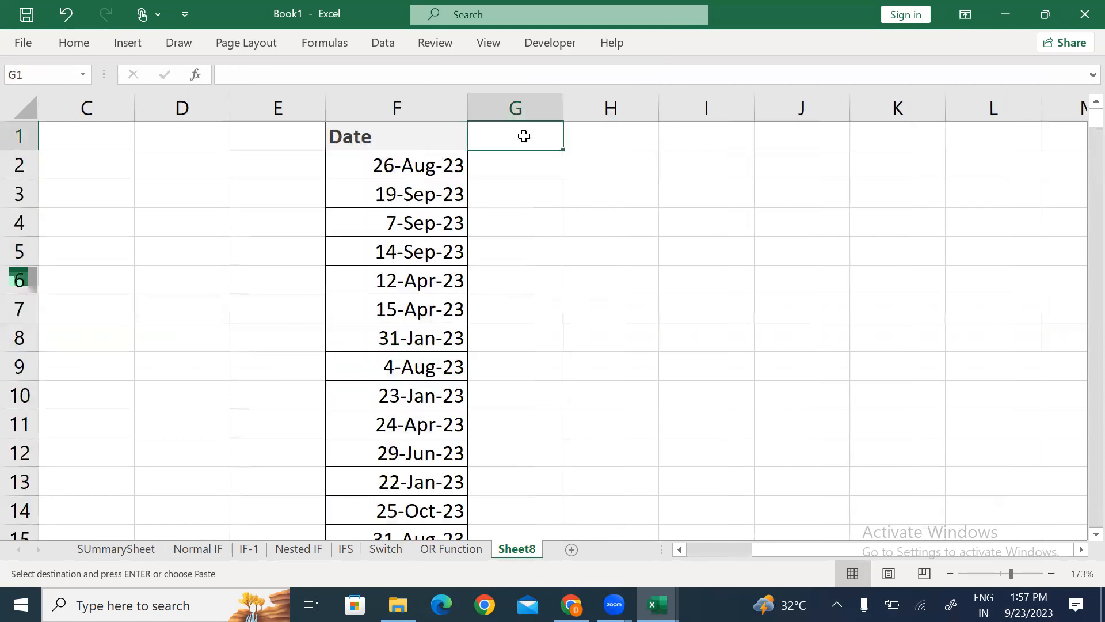
pyautogui.write('Weekend')
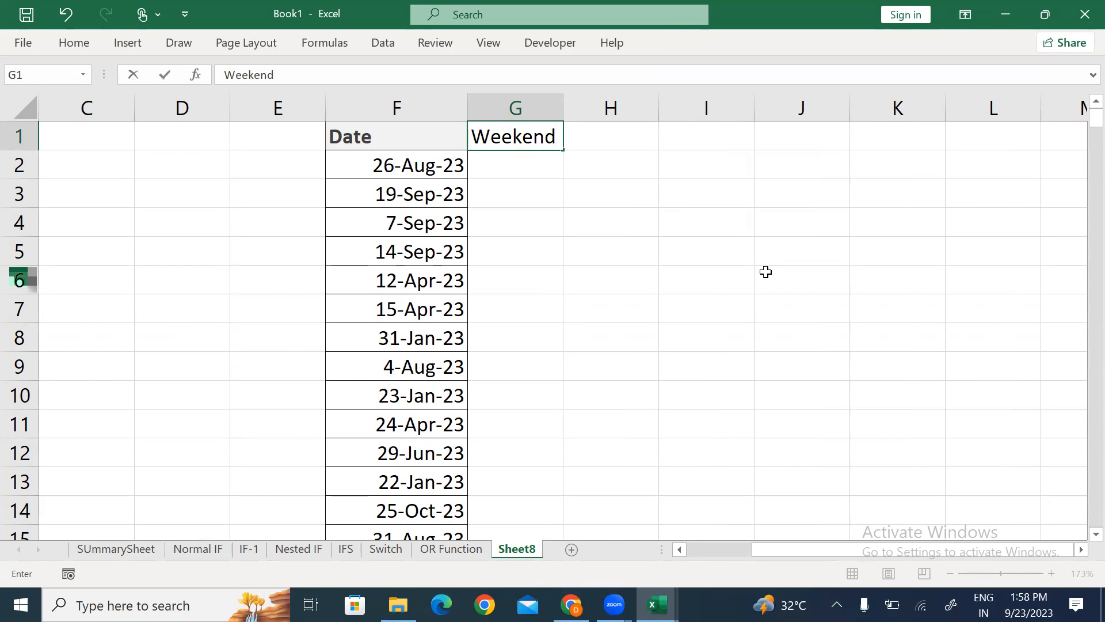
pyautogui.write('/WeekD')
pyautogui.press('BackSpace')
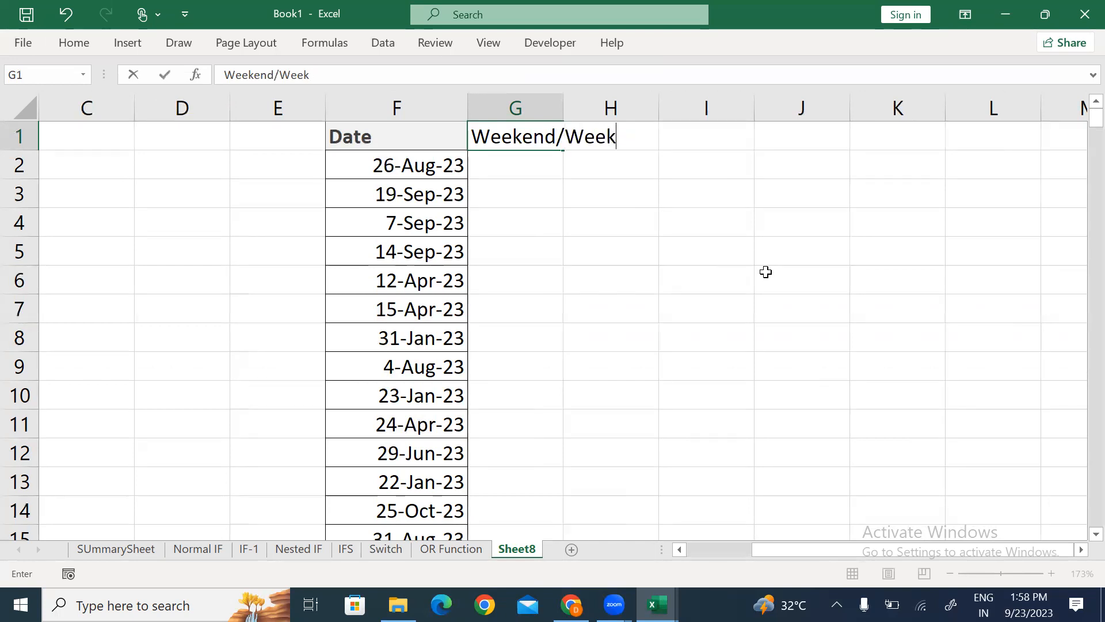
pyautogui.write('day')
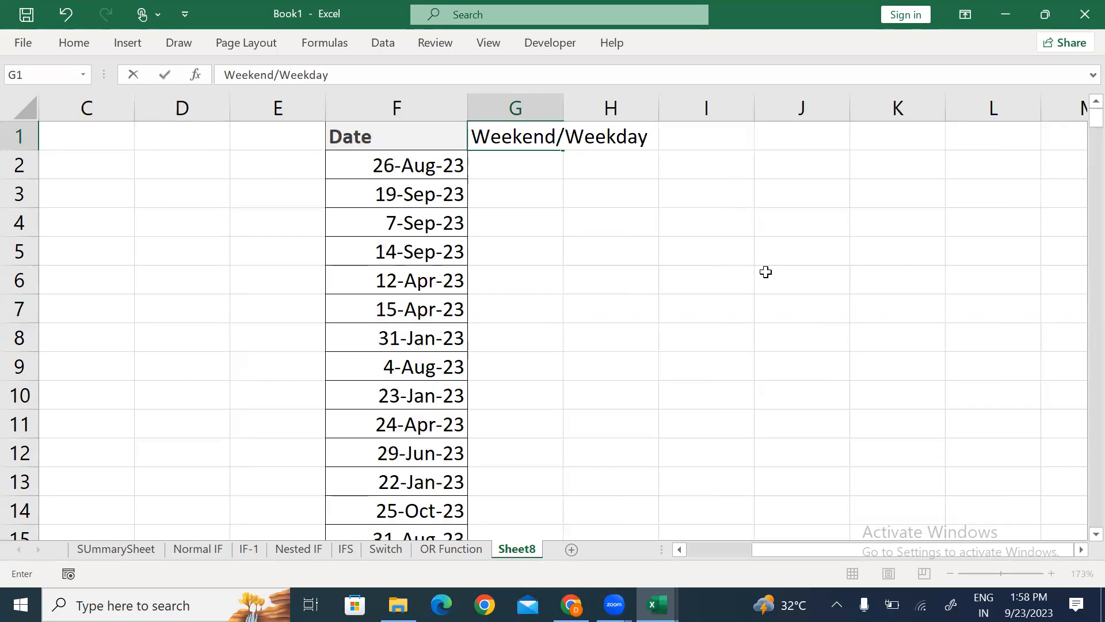
pyautogui.press('Return')
# Step: Autofit column G, bold the F1:G1 headers, and select F1:G300
pyautogui.press('Up')
pyautogui.hotkey('alt', 'h')
pyautogui.press('o')
pyautogui.press('i')
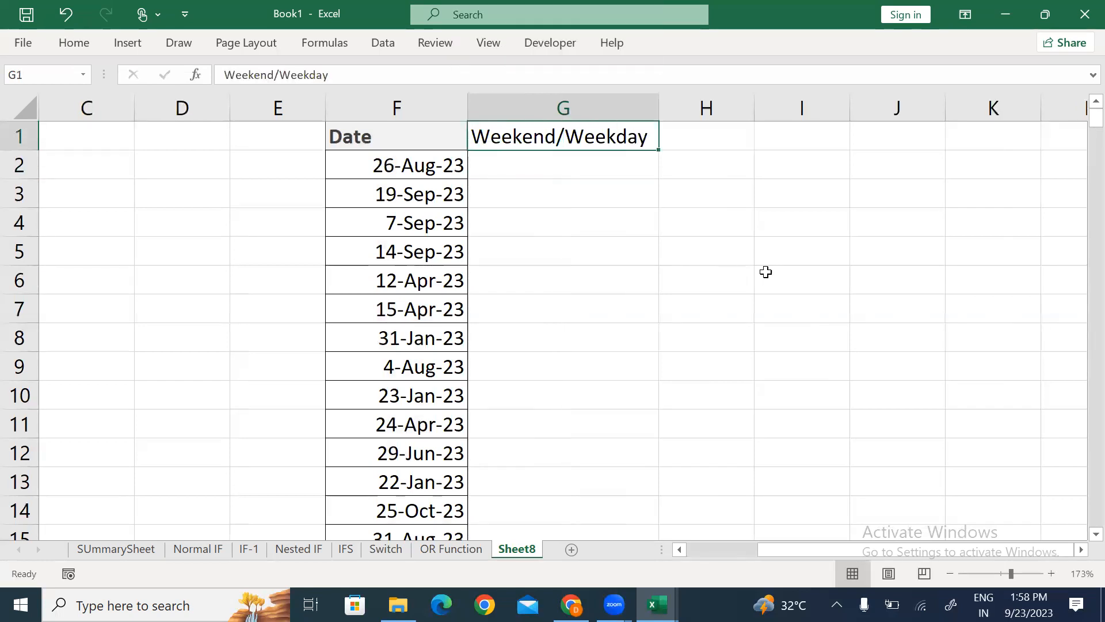
pyautogui.press('Left')
pyautogui.hotkey('shift', 'Right')
pyautogui.hotkey('alt', 'h')
pyautogui.press('Escape')
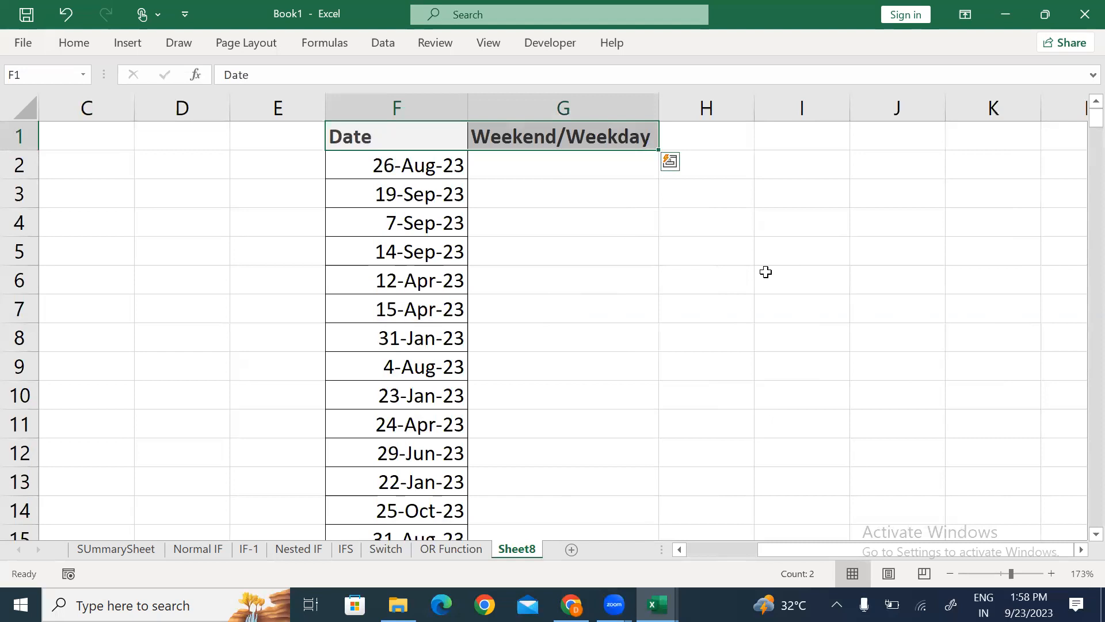
pyautogui.hotkey('ctrl', 'shift', 'Down')
# Step: Apply All Borders to F1:G300
pyautogui.hotkey('alt', 'h')
pyautogui.press('b')
pyautogui.press('a')
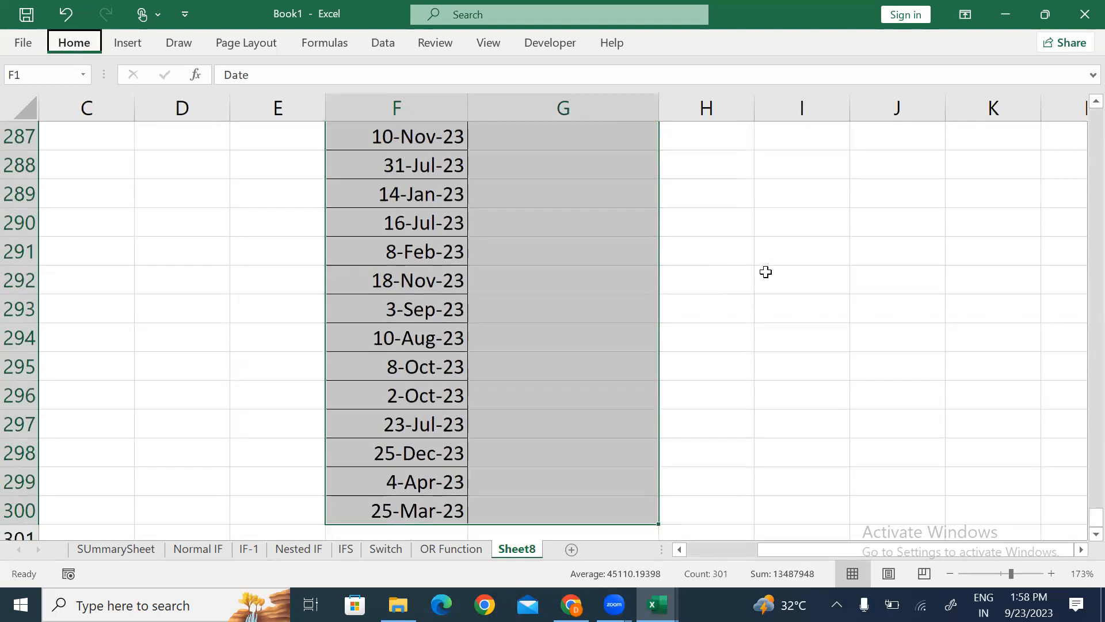
pyautogui.hotkey('ctrl', 'Up')
# Step: In G2, type =IF(OR(TEXT(F2,"DDD")="Sat",TEXT(F2,"DDD")="Sun"), referencing F2 twice
pyautogui.press('Right')
pyautogui.press('Down')
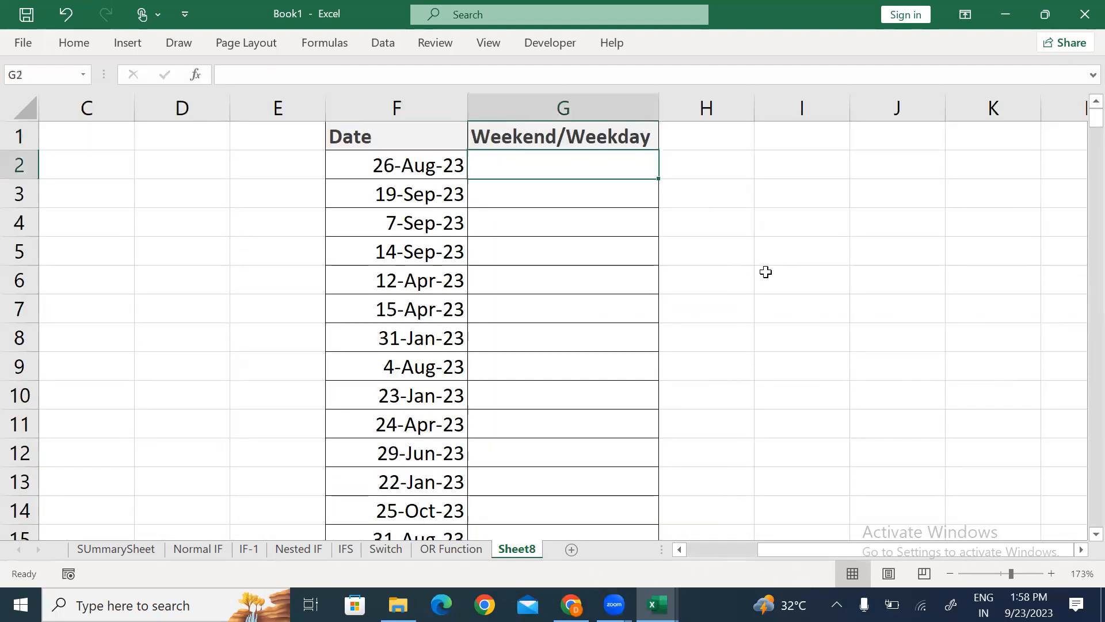
pyautogui.write('=')
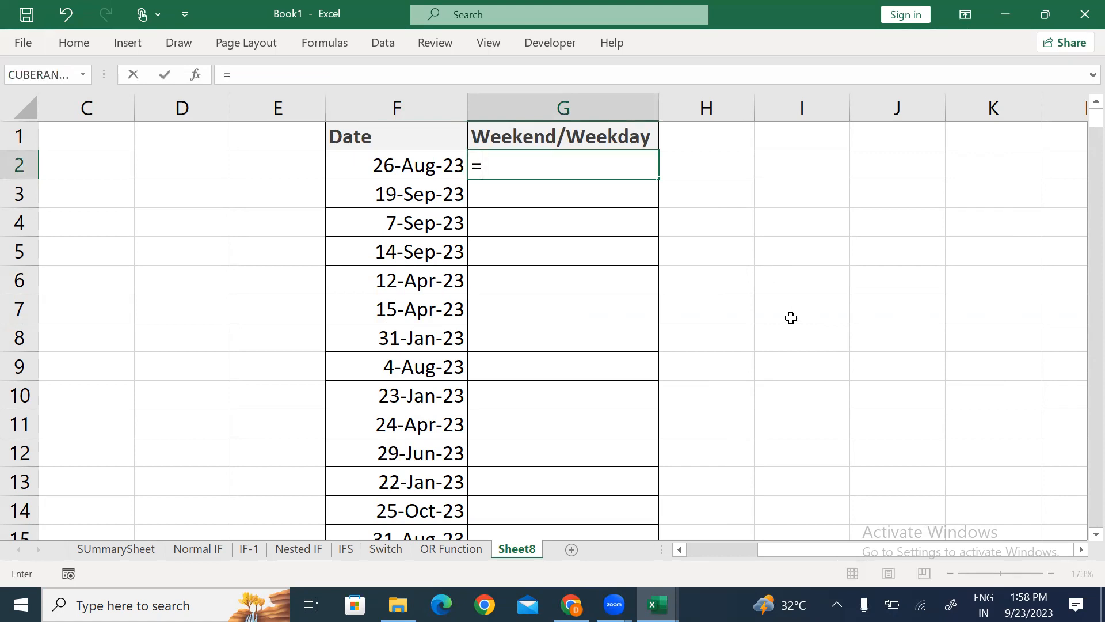
pyautogui.write('IF(')
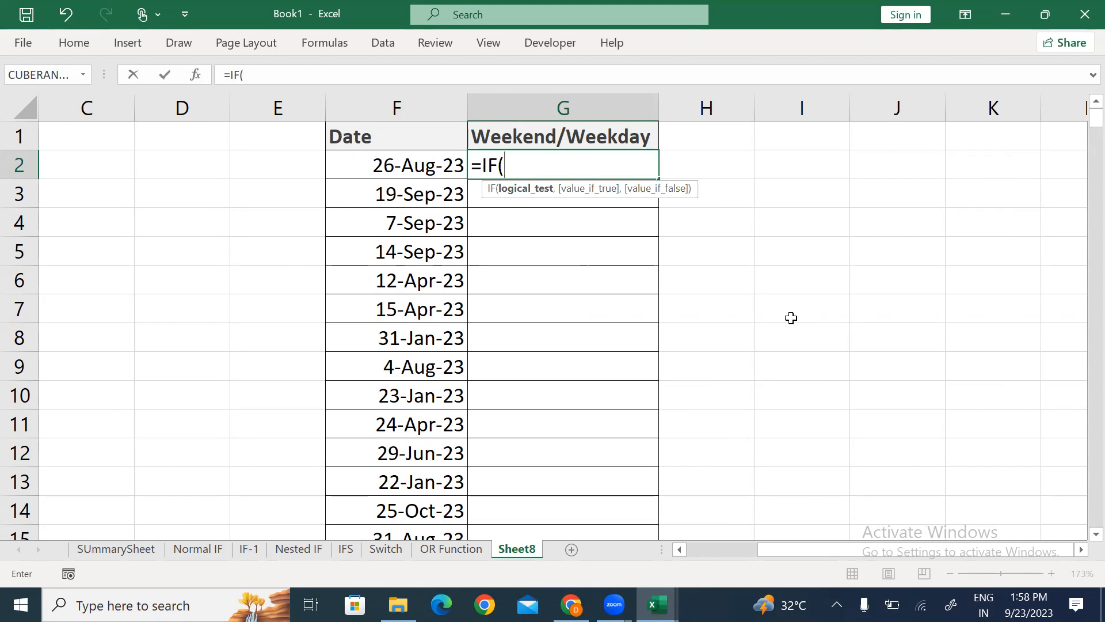
pyautogui.write('or')
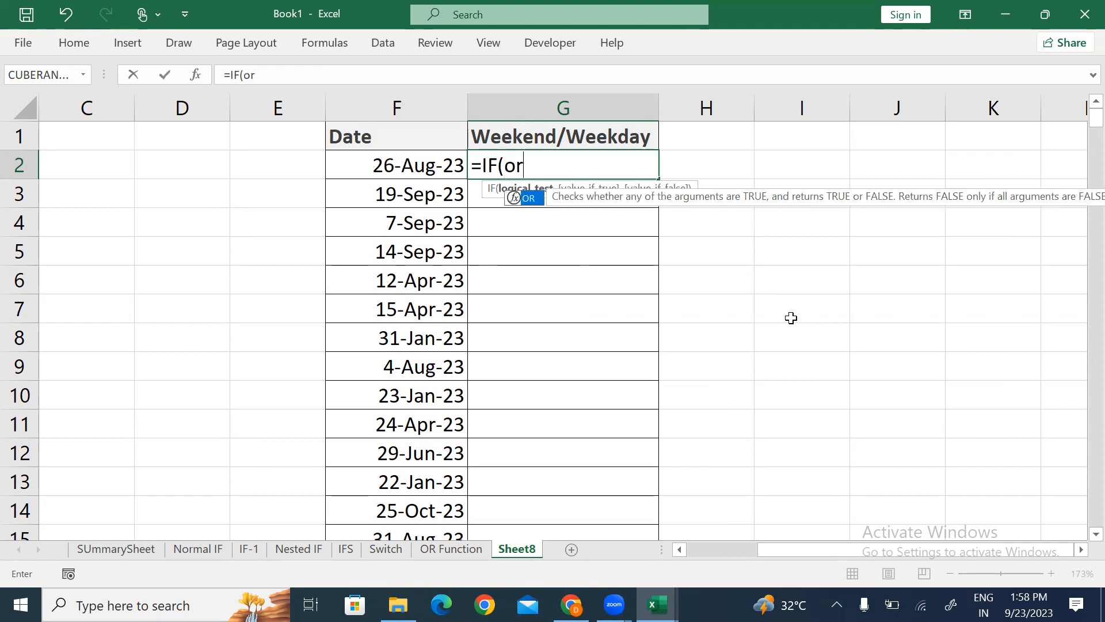
pyautogui.write('(tex')
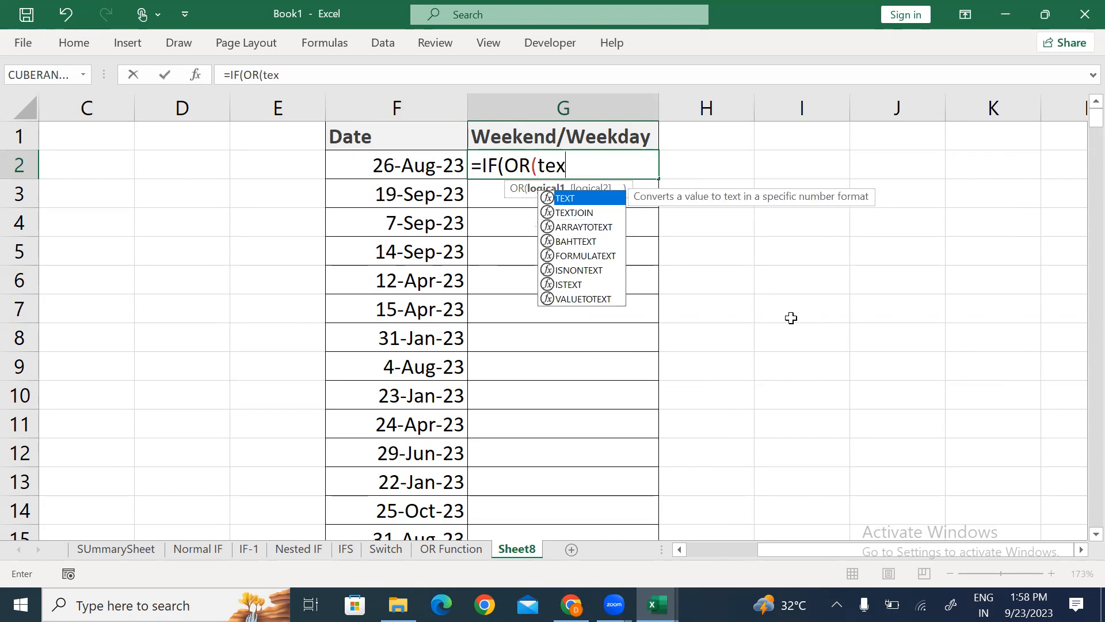
pyautogui.press('Tab')
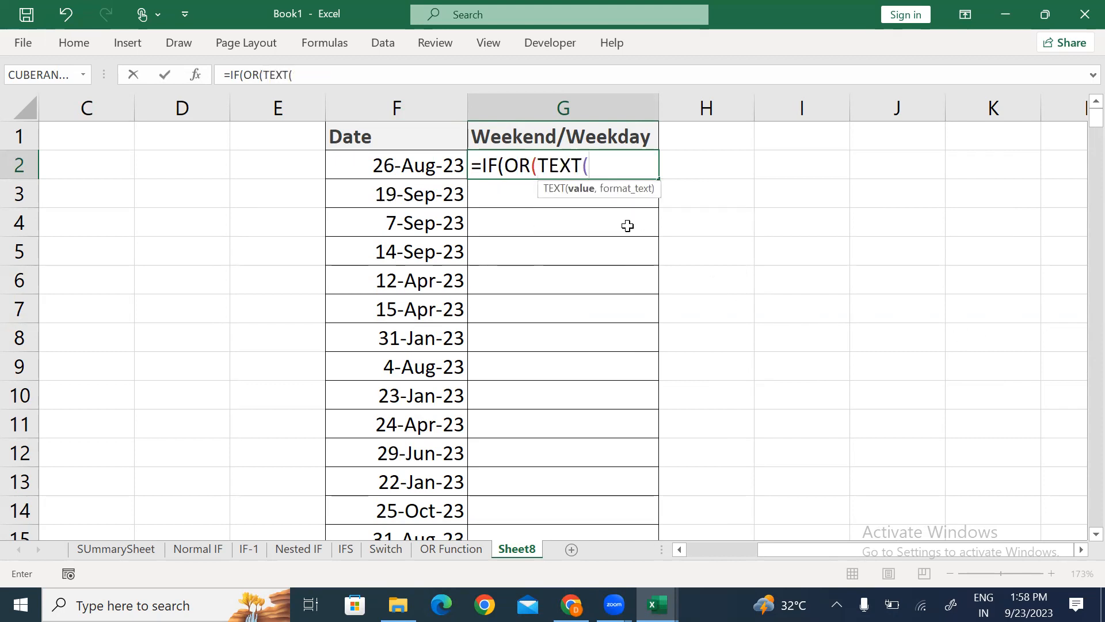
pyautogui.click(387, 165)
pyautogui.write(',')
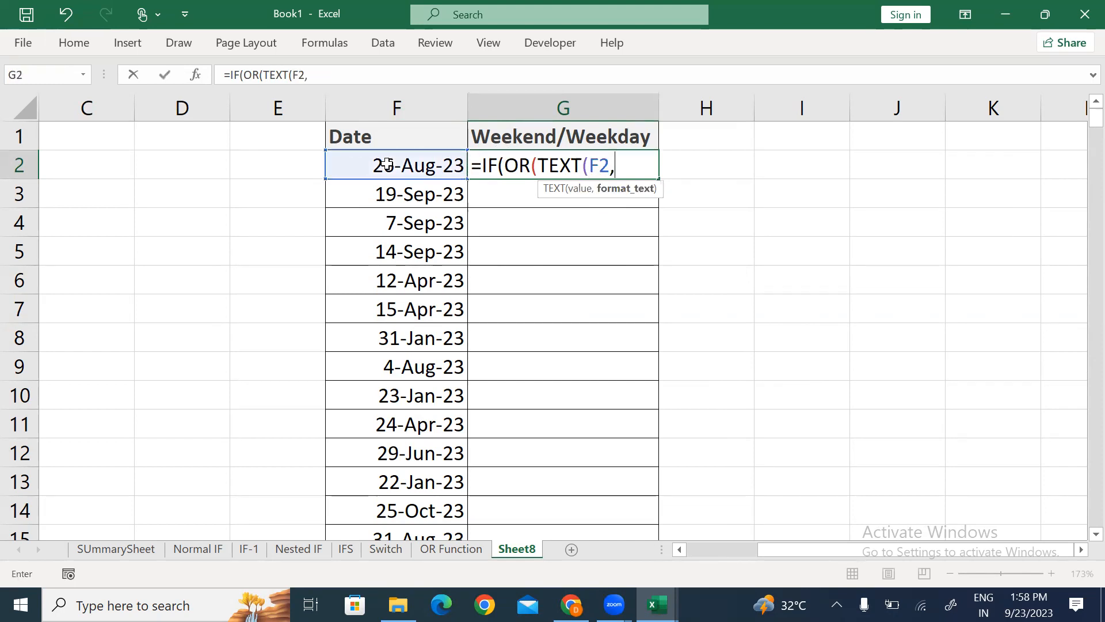
pyautogui.write('"DDD')
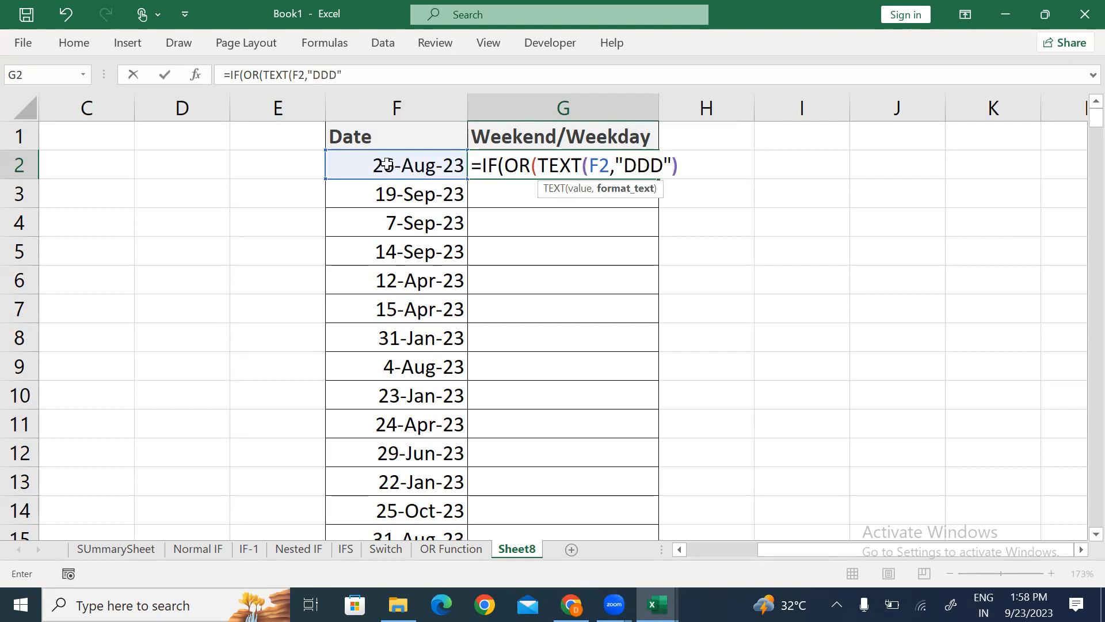
pyautogui.write(')="Sa')
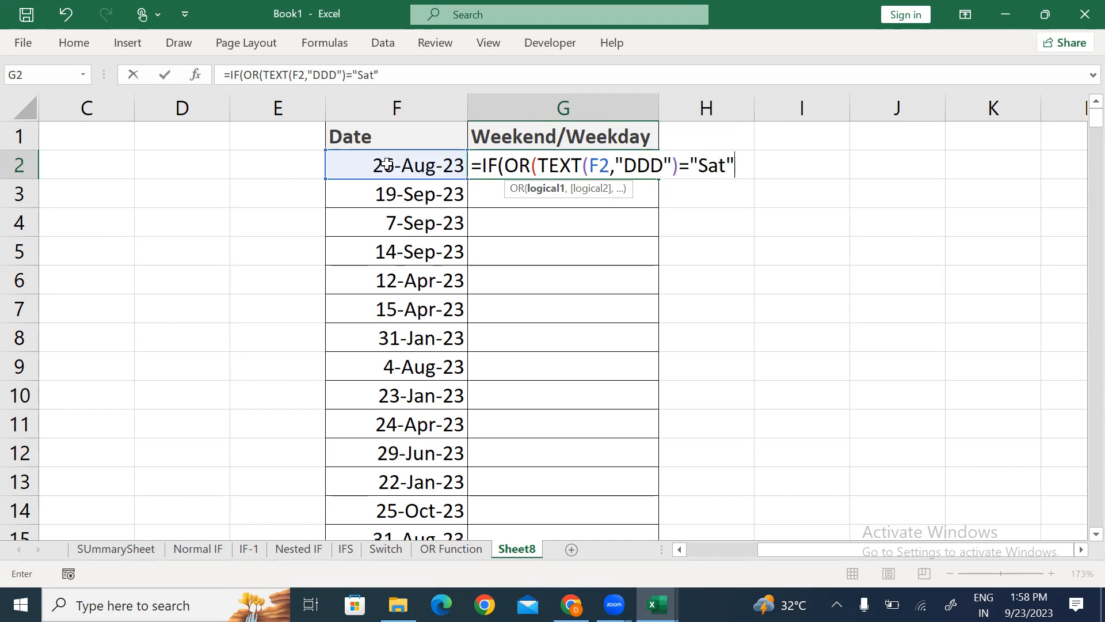
pyautogui.write('t"')
pyautogui.write(',')
pyautogui.write('t')
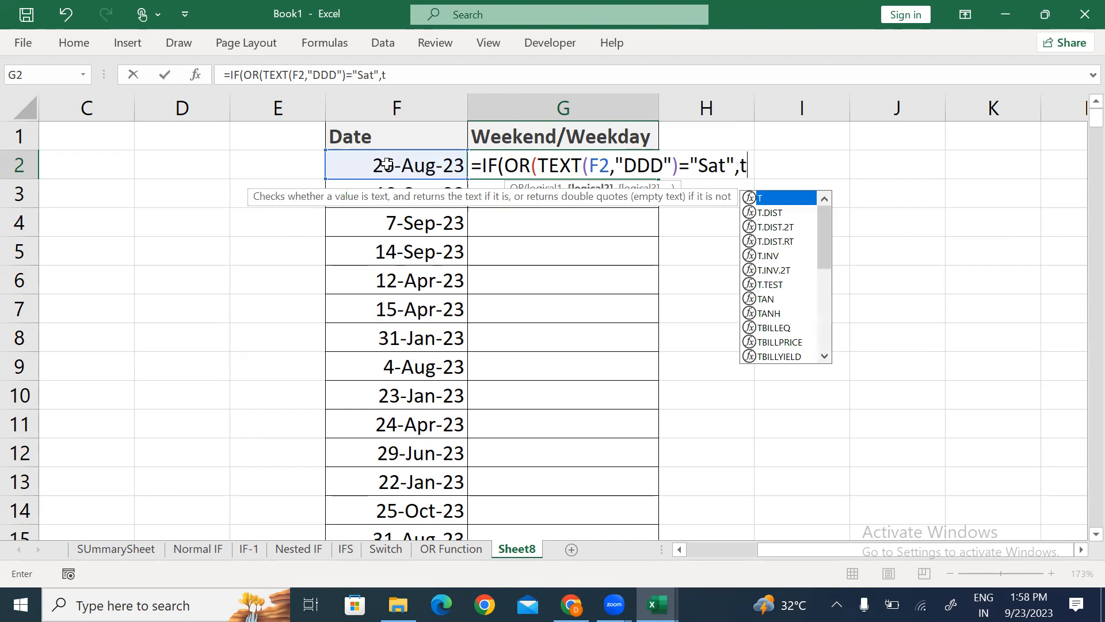
pyautogui.write('ex')
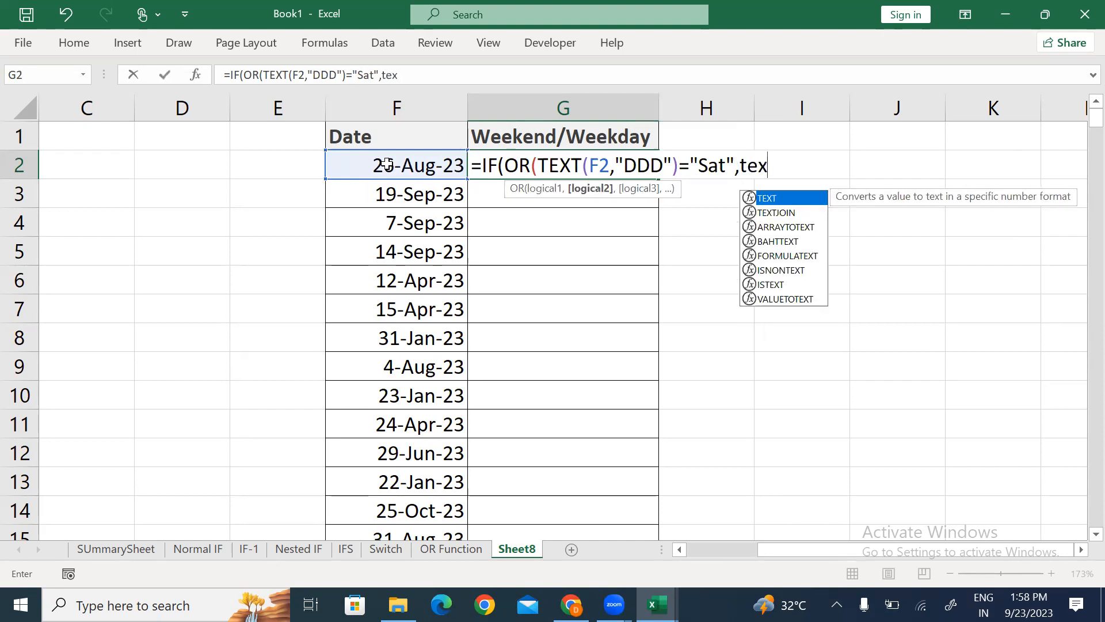
pyautogui.press('Tab')
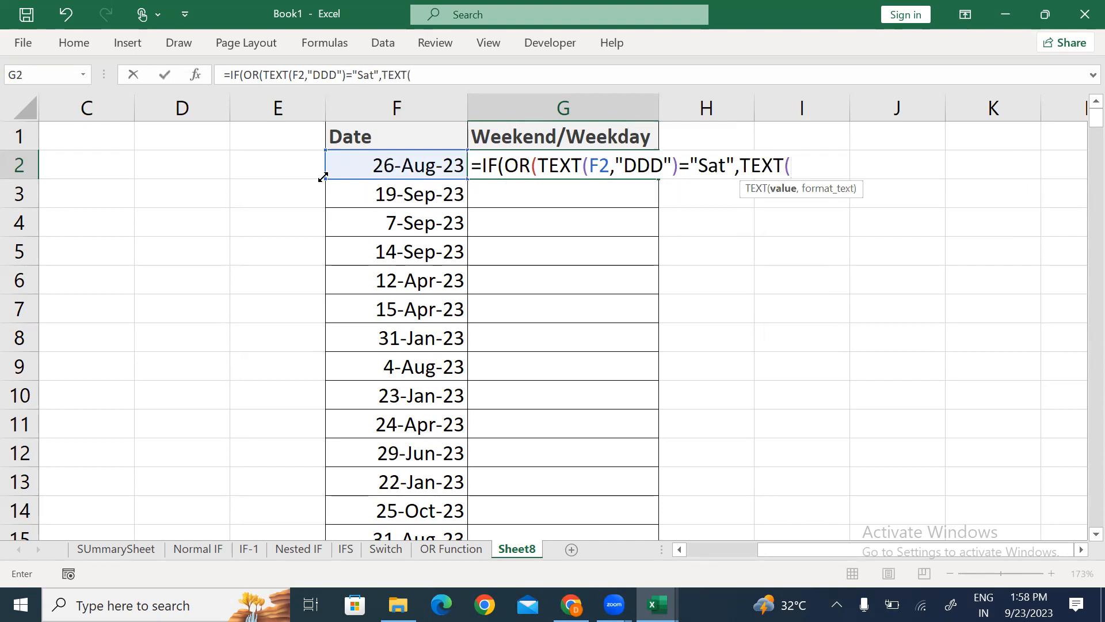
pyautogui.click(393, 159)
pyautogui.write(',"DDD')
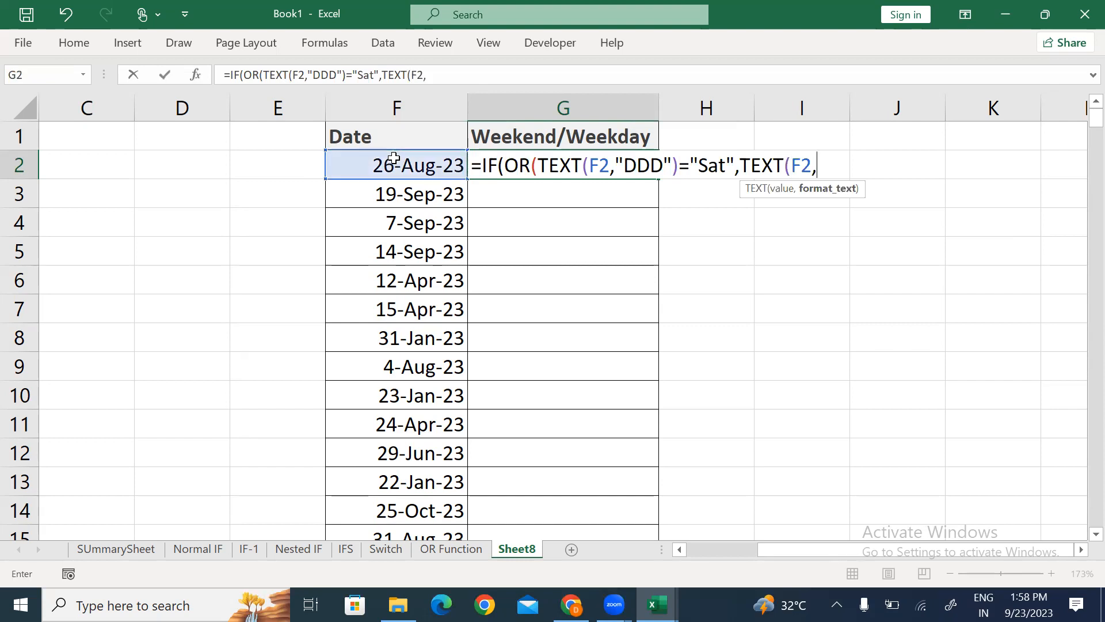
pyautogui.write('")="Sun')
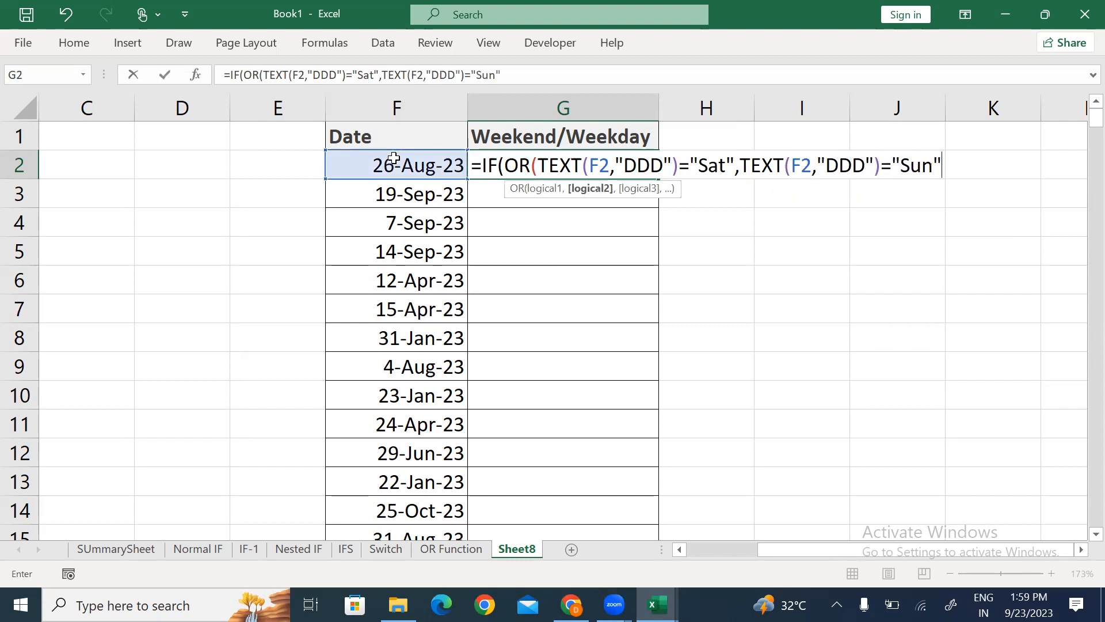
pyautogui.write('")')
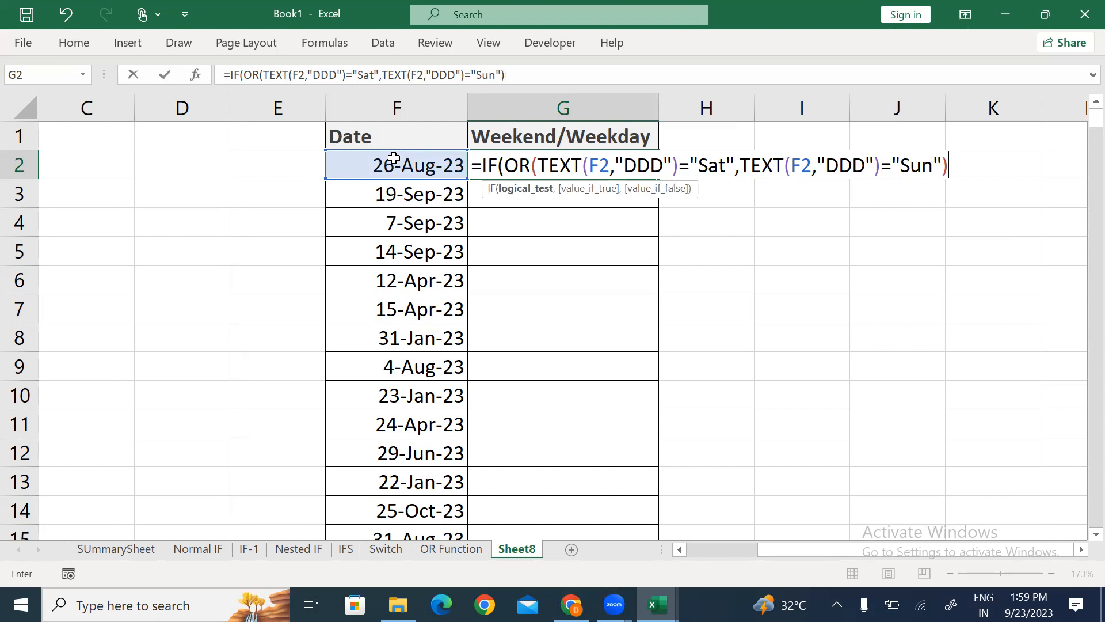
pyautogui.write(',')
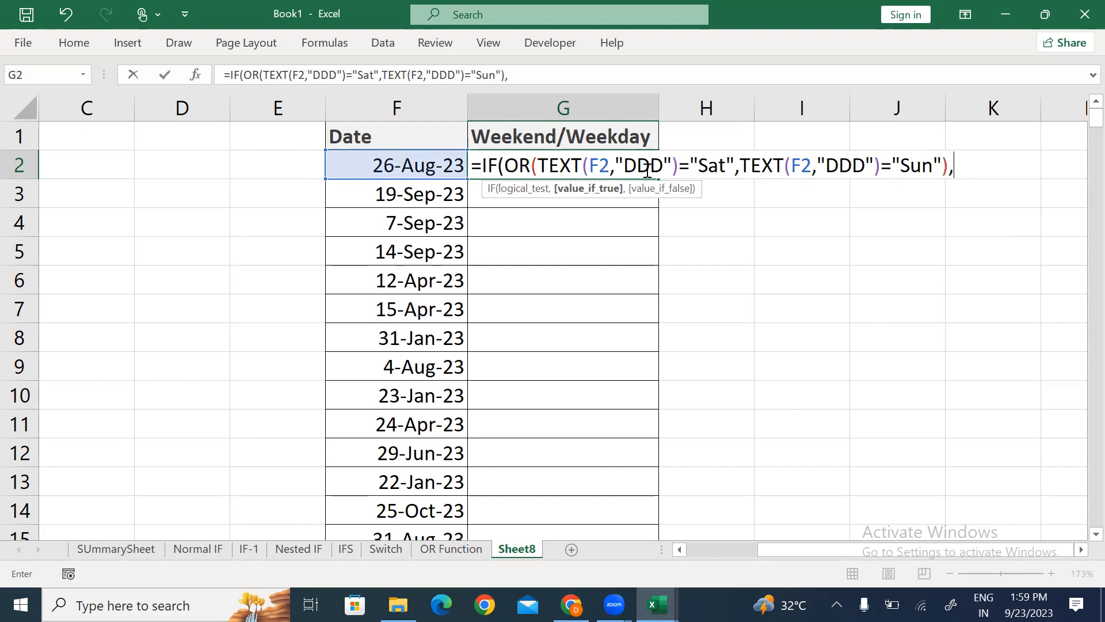
# Step: Walk through G2's formula parts, then append "Weekend","Weekday") to finish the IF
pyautogui.moveTo(563, 166); pyautogui.dragTo(673, 165)
pyautogui.moveTo(800, 167); pyautogui.dragTo(839, 166)
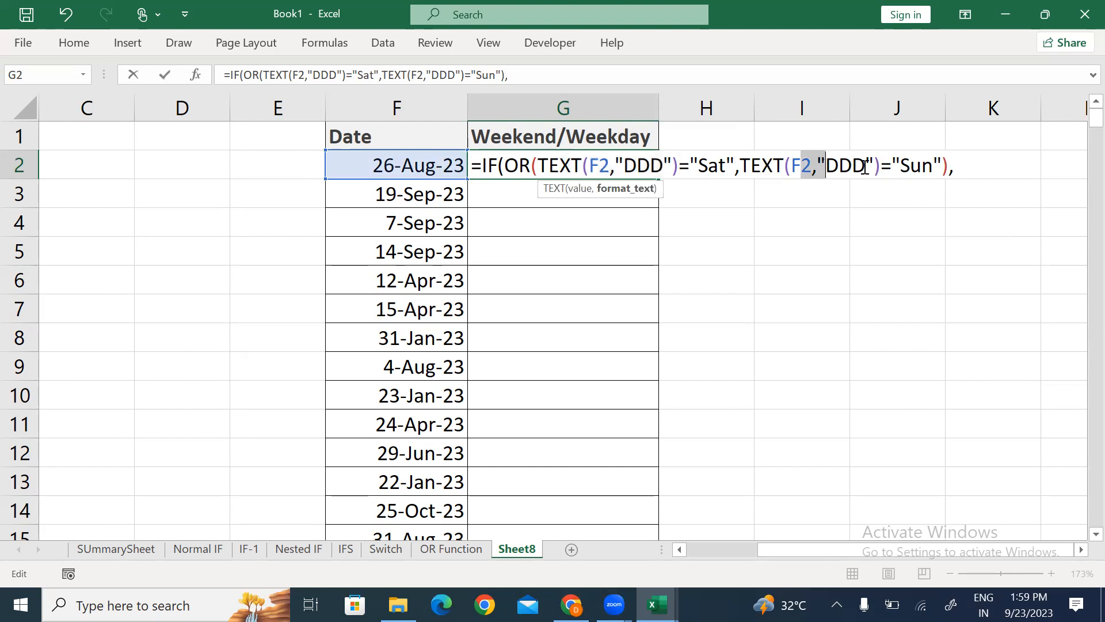
pyautogui.moveTo(506, 164); pyautogui.dragTo(531, 166)
pyautogui.moveTo(599, 165); pyautogui.dragTo(700, 159)
pyautogui.moveTo(866, 165); pyautogui.dragTo(877, 165)
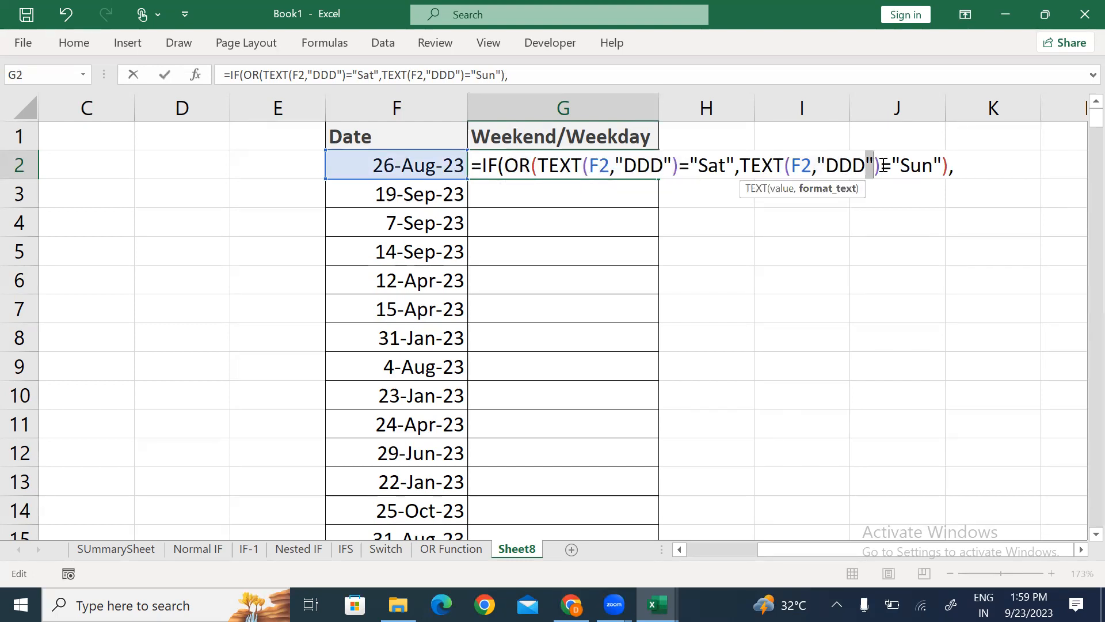
pyautogui.click(929, 170)
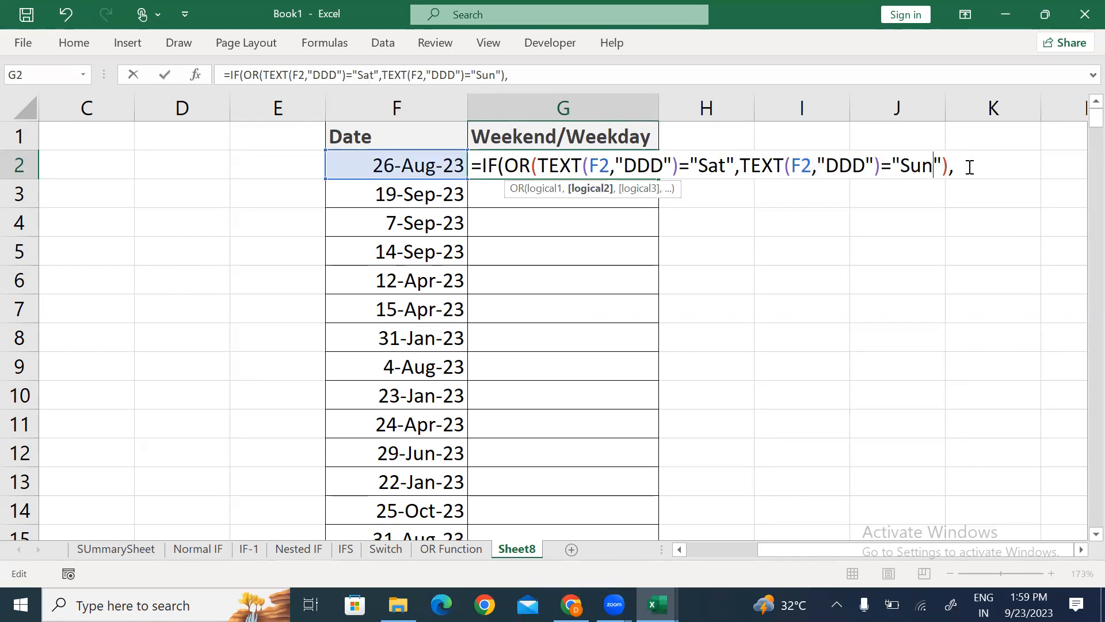
pyautogui.click(969, 167)
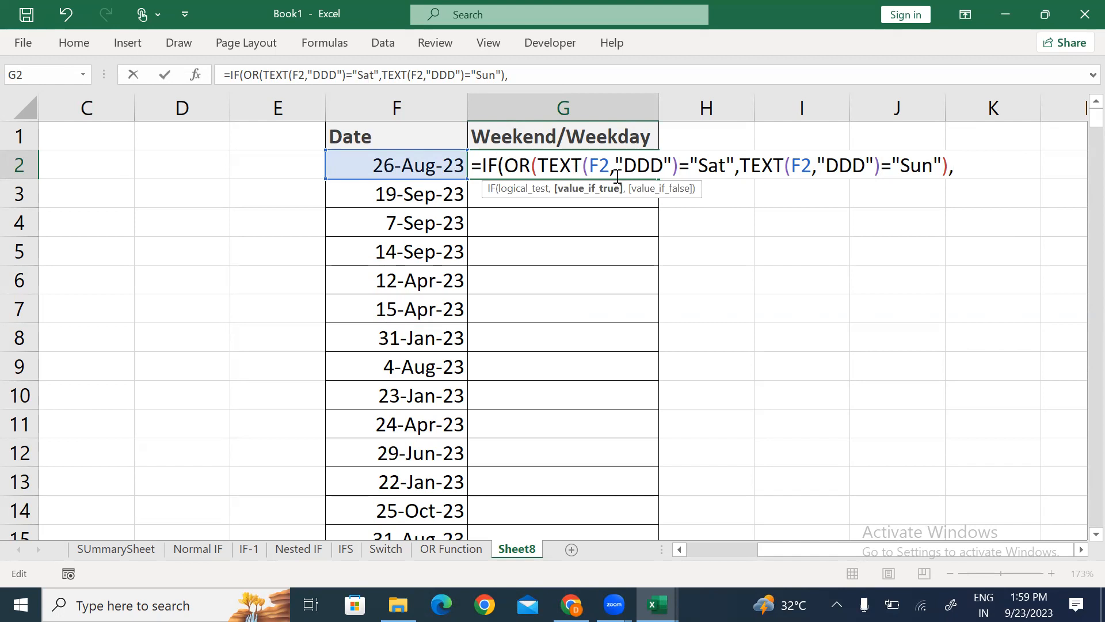
pyautogui.write('"Weekend",')
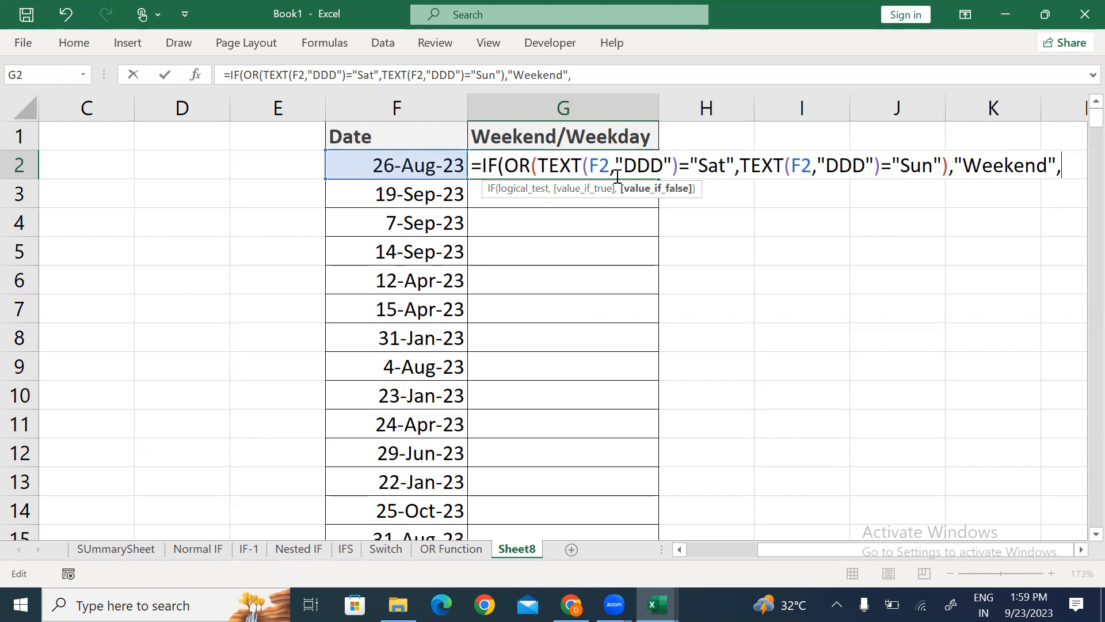
pyautogui.write('"Weekd')
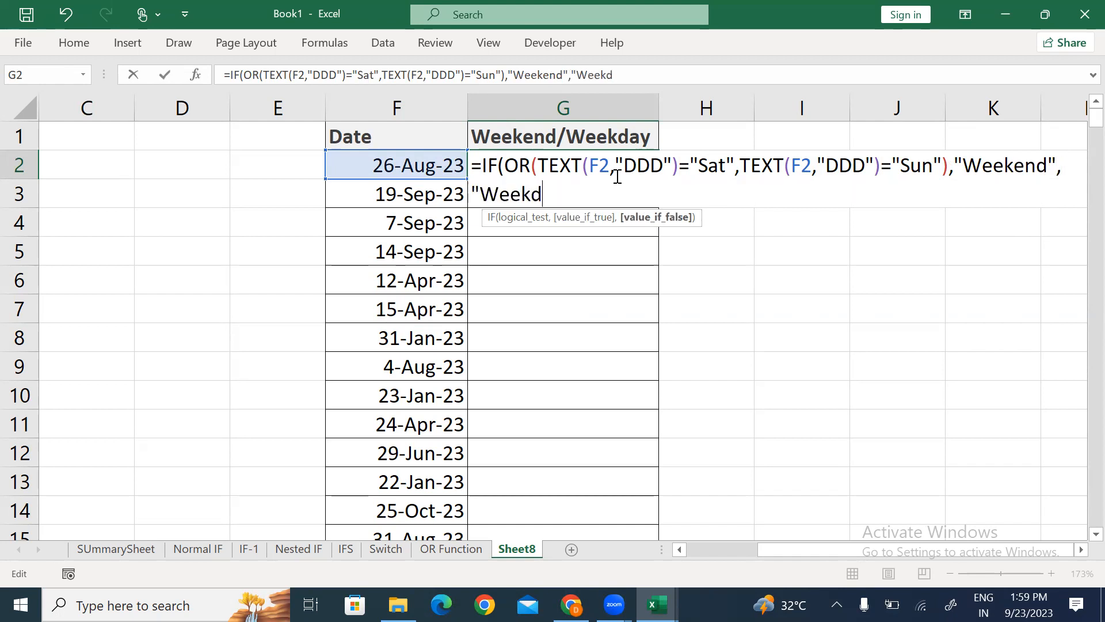
pyautogui.write('ay")')
# Step: Fill the Weekend/Weekday formula from G2 down through row 300
pyautogui.press('Return')
pyautogui.press('Left')
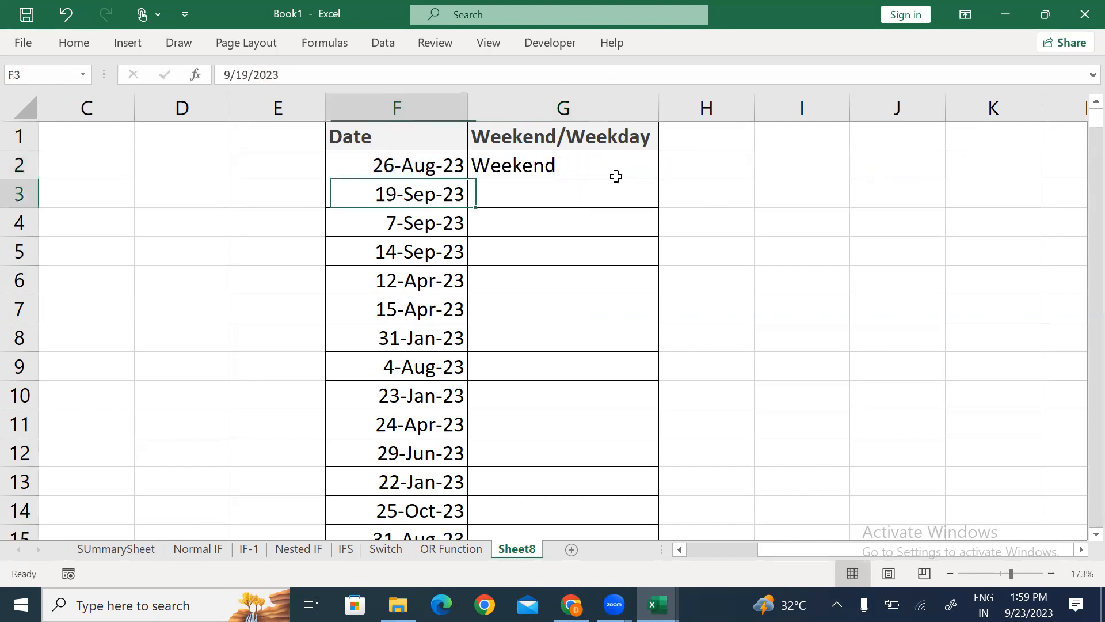
pyautogui.hotkey('ctrl', 'Down')
pyautogui.press('Right')
pyautogui.hotkey('ctrl', 'shift', 'Up')
pyautogui.hotkey('ctrl', 'd')
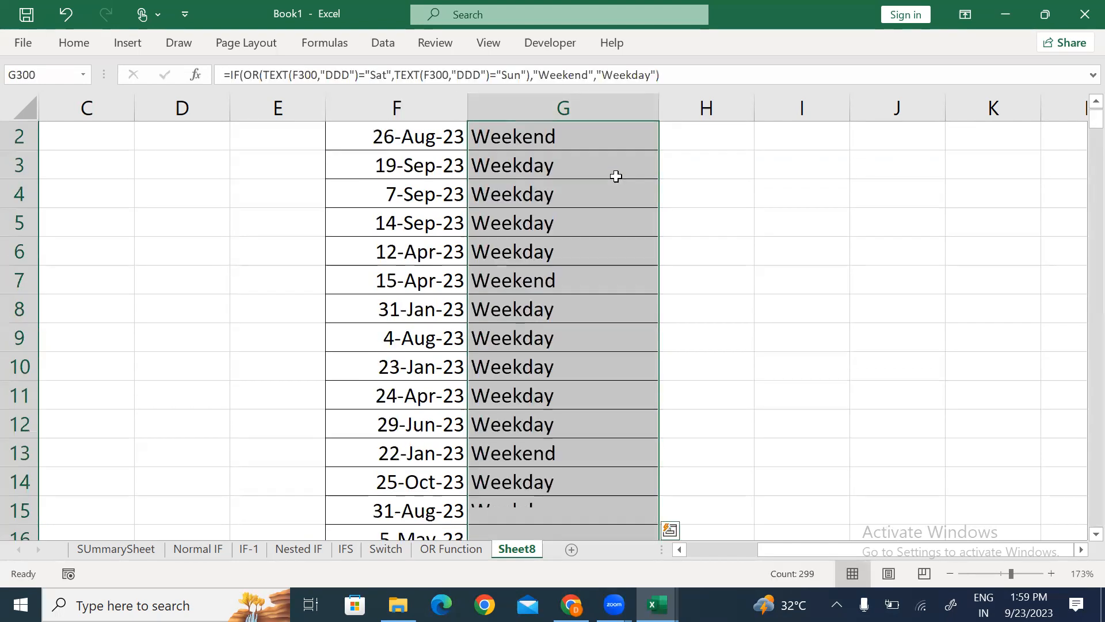
pyautogui.hotkey('ctrl', 'q')
pyautogui.press('Escape')
pyautogui.hotkey('ctrl', 'Up')
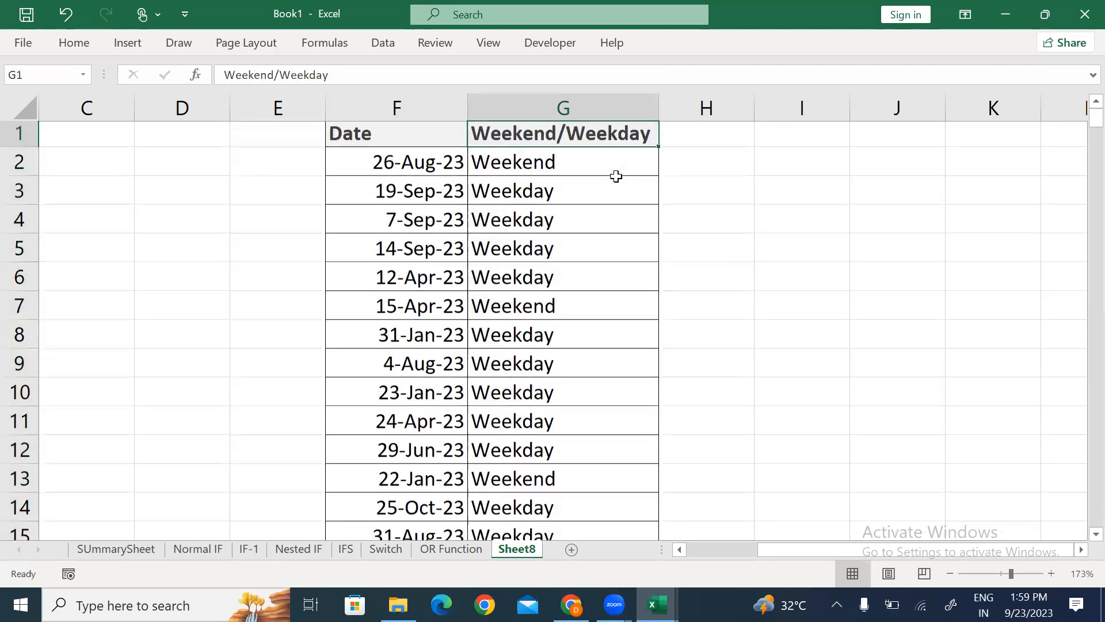
# Step: Enter =TEXT(F2,"DDD") in H2 to show the date's day abbreviation
pyautogui.press('Right')
pyautogui.press('Down')
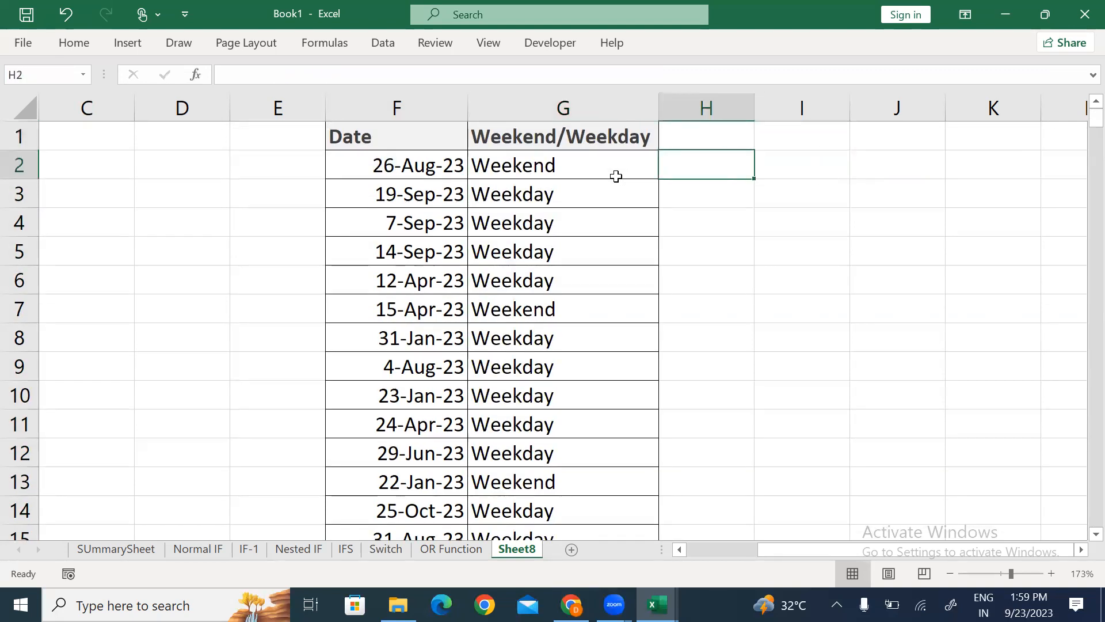
pyautogui.write('=tex')
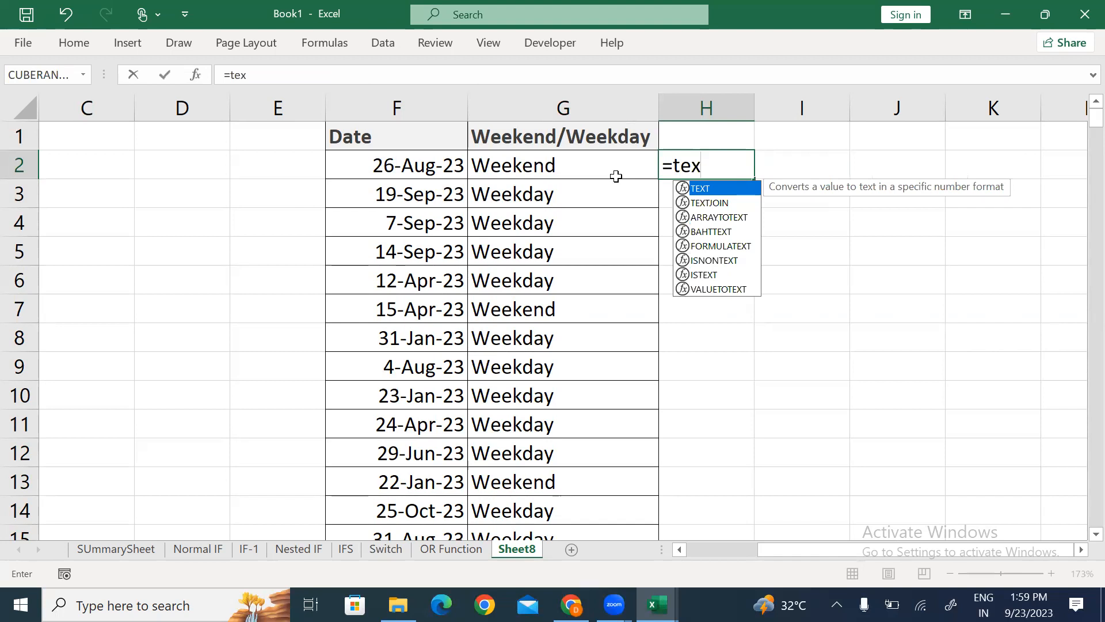
pyautogui.press('Tab')
pyautogui.press('Left')
pyautogui.press('Left')
pyautogui.write(',"DDD")')
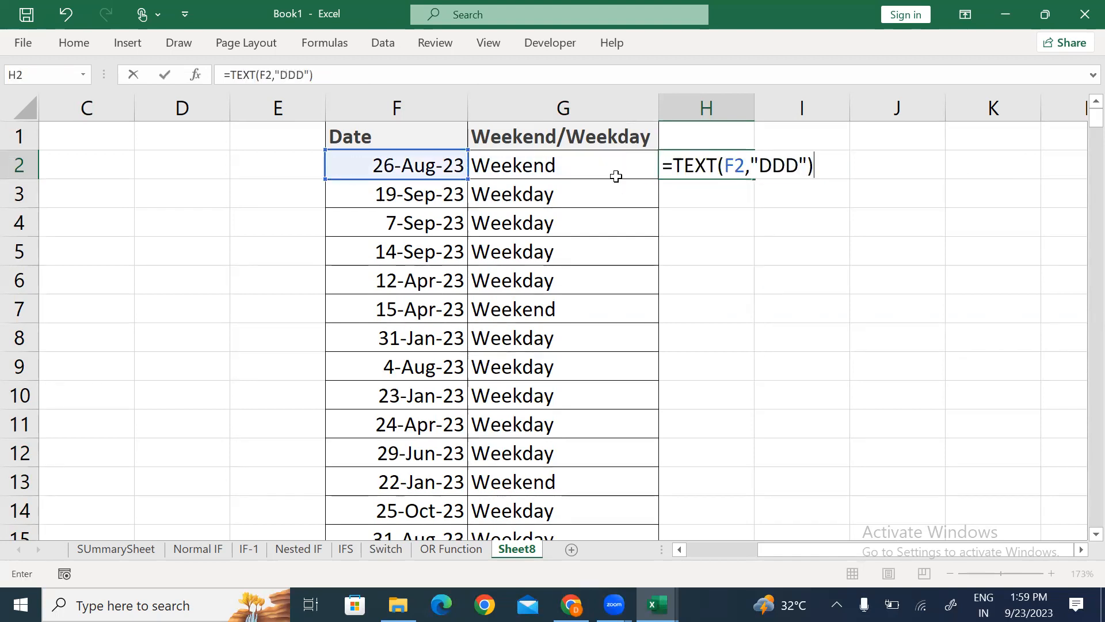
pyautogui.press('Return')
# Step: Copy the day-name formula down column H to row 300
pyautogui.press('Left')
pyautogui.hotkey('ctrl', 'Down')
pyautogui.press('Right')
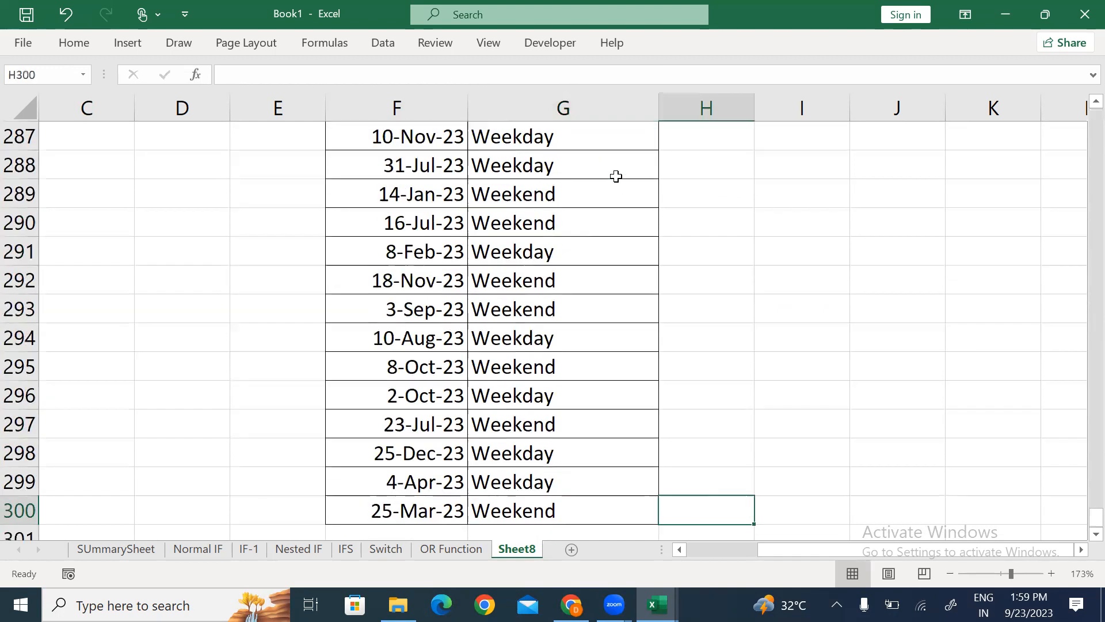
pyautogui.hotkey('ctrl', 'shift', 'Up')
pyautogui.hotkey('ctrl', 'd')
pyautogui.hotkey('ctrl', 'Up')
pyautogui.press('Up')
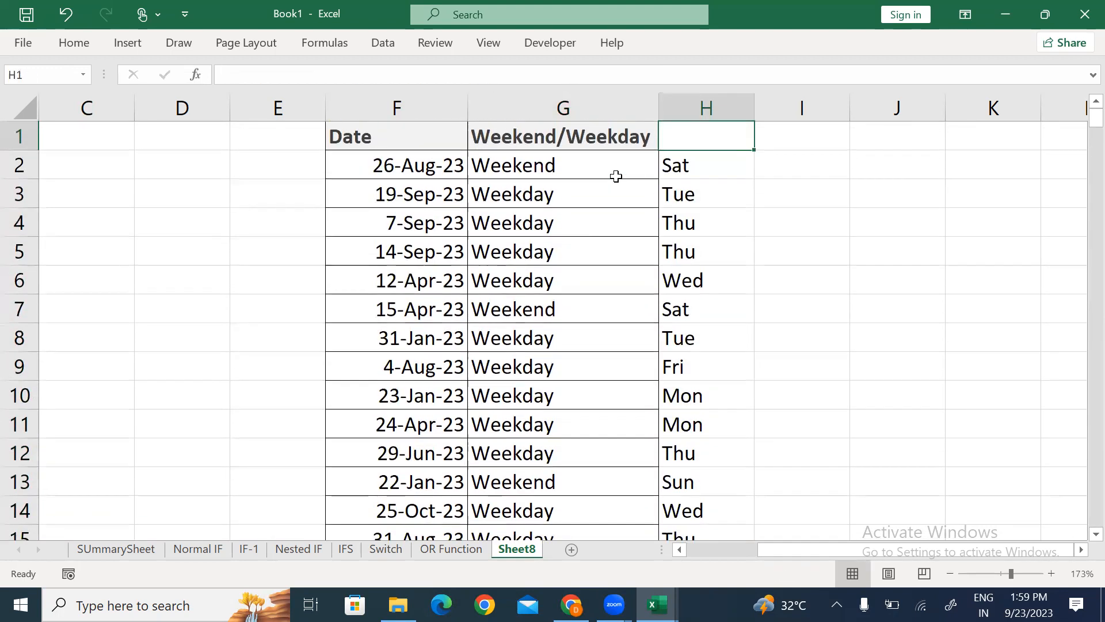
pyautogui.press('Left')
pyautogui.hotkey('ctrl', 'shift', 'l')
pyautogui.hotkey('alt', 'Down')
pyautogui.press('Down')
pyautogui.press('Down')
pyautogui.press('Down')
pyautogui.press('Down')
pyautogui.press('Down')
pyautogui.press('Down')
pyautogui.press('Down')
pyautogui.press('space')
pyautogui.press('Down')
pyautogui.press('Down')
pyautogui.press('space')
pyautogui.press('Return')
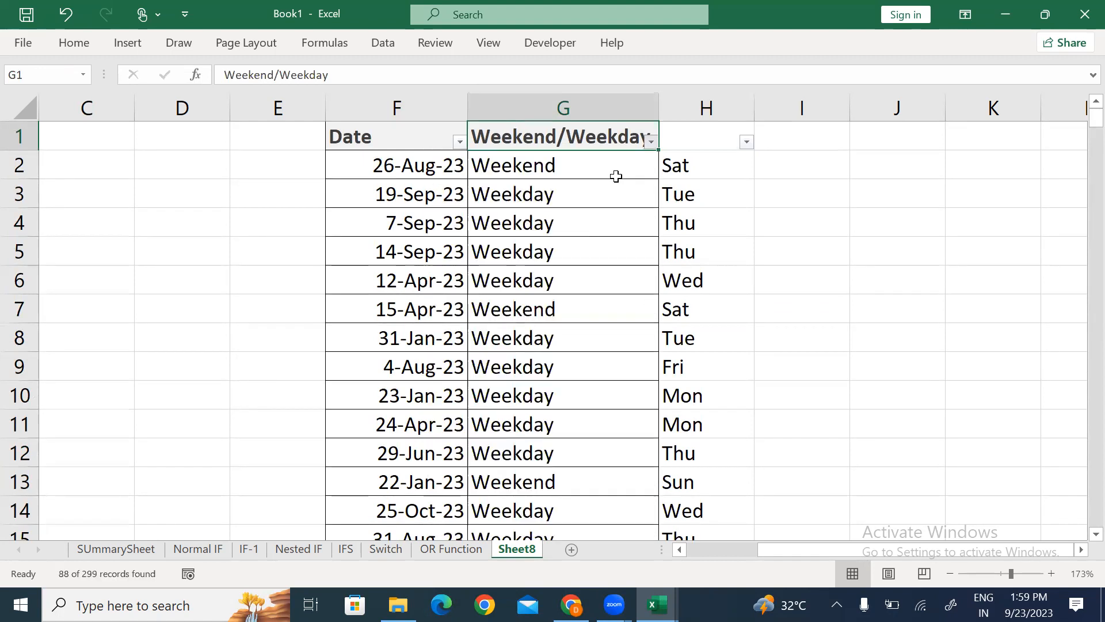
pyautogui.press('Right')
pyautogui.hotkey('alt', 'Down')
pyautogui.press('Down')
pyautogui.press('Down')
pyautogui.press('Down')
pyautogui.press('Down')
pyautogui.press('Down')
pyautogui.press('Down')
pyautogui.press('Down')
pyautogui.press('Down')
pyautogui.press('Down')
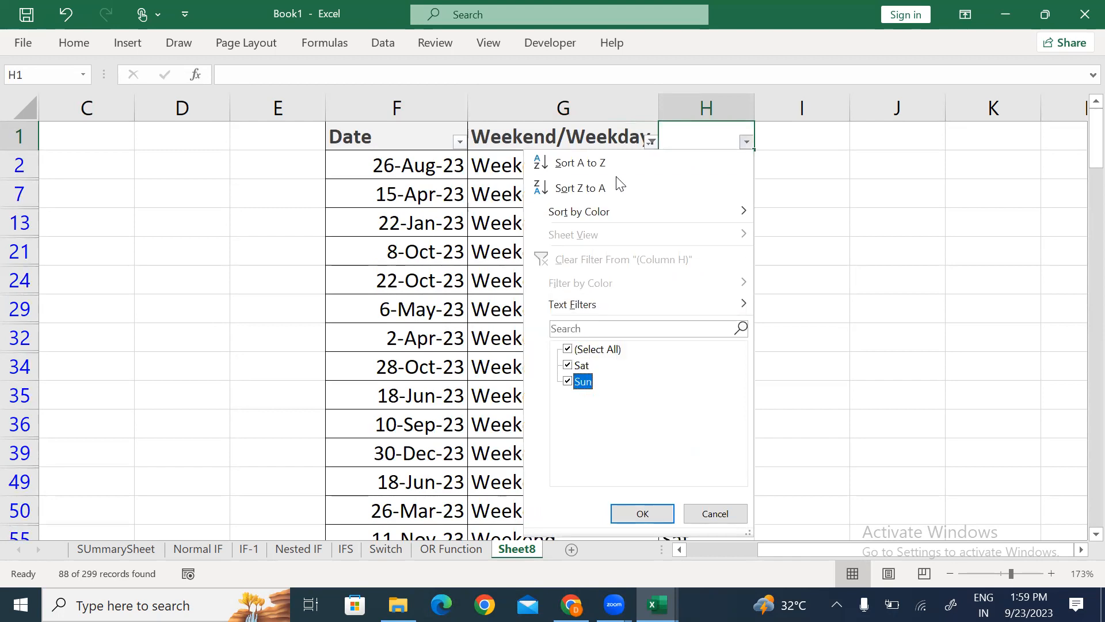
pyautogui.press('Escape')
pyautogui.press('Left')
pyautogui.hotkey('alt', 'Down')
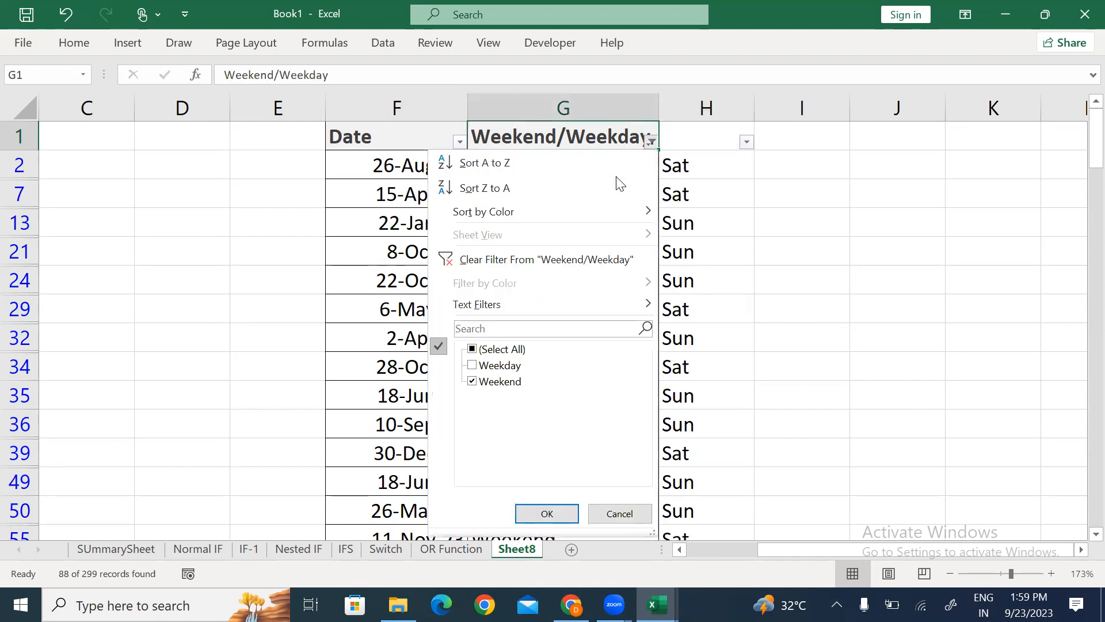
pyautogui.press('Down')
pyautogui.press('Down')
pyautogui.press('space')
pyautogui.press('Down')
pyautogui.press('space')
pyautogui.press('Return')
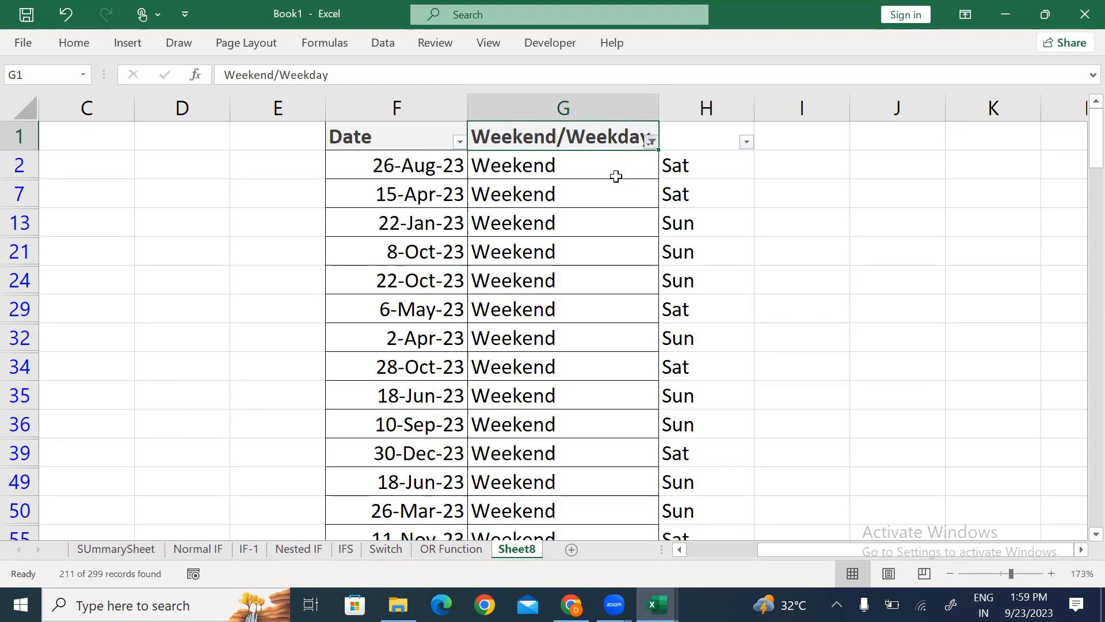
pyautogui.press('Right')
pyautogui.hotkey('alt', 'Down')
pyautogui.press('Down')
pyautogui.press('Down')
pyautogui.press('Down')
pyautogui.press('Down')
pyautogui.press('Down')
pyautogui.press('Up')
pyautogui.press('Up')
pyautogui.press('Up')
pyautogui.press('Down')
pyautogui.press('Down')
pyautogui.press('Down')
pyautogui.press('Down')
pyautogui.press('Up')
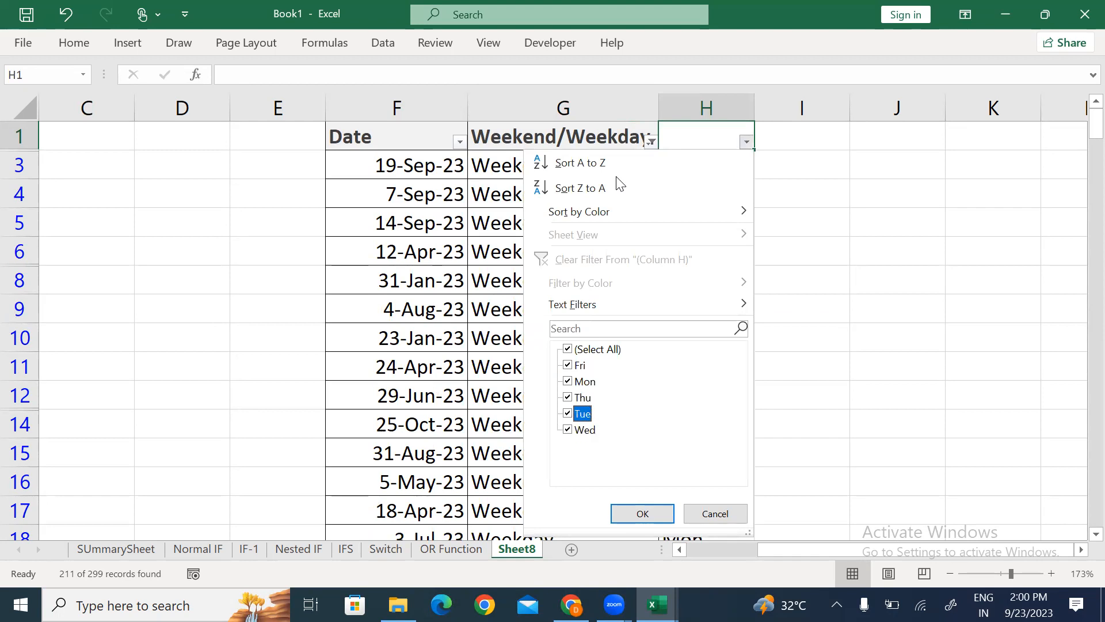
pyautogui.press('Up')
pyautogui.press('Up')
pyautogui.press('Up')
pyautogui.press('Down')
pyautogui.press('Down')
pyautogui.press('Down')
pyautogui.press('Down')
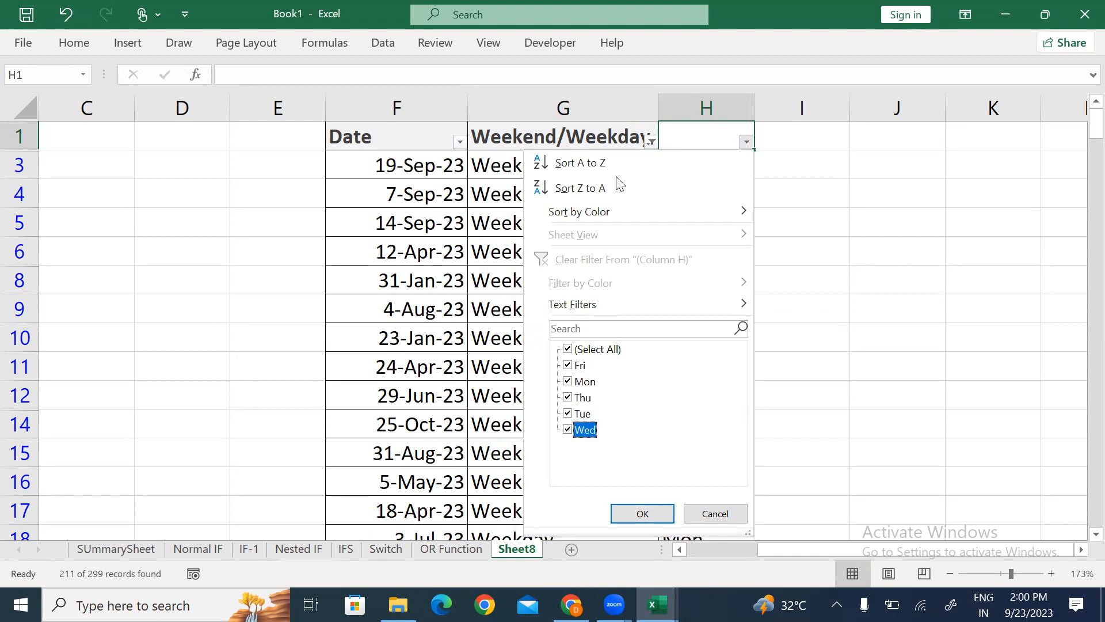
pyautogui.press('Return')
pyautogui.hotkey('ctrl', 'shift', 'l')
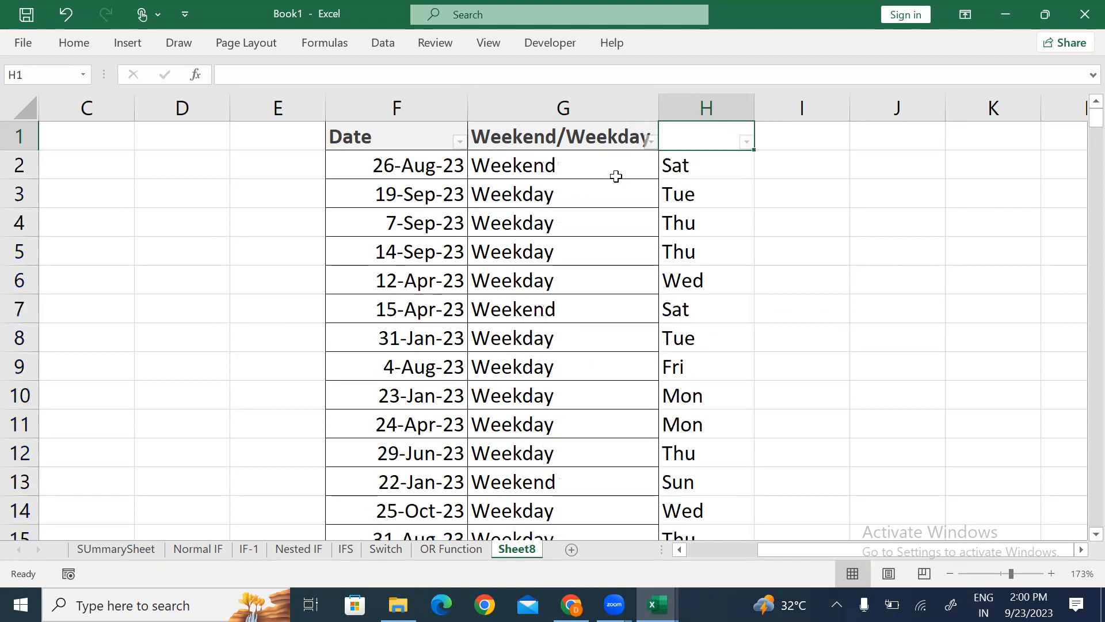
pyautogui.press('Left')
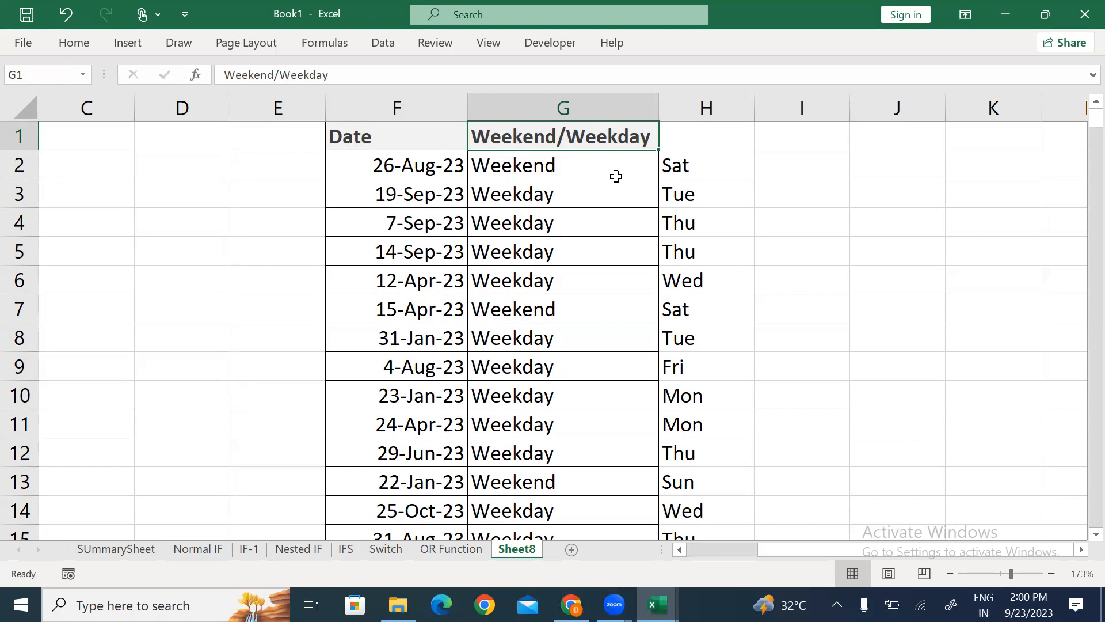
pyautogui.click(616, 177)
pyautogui.press('F2')
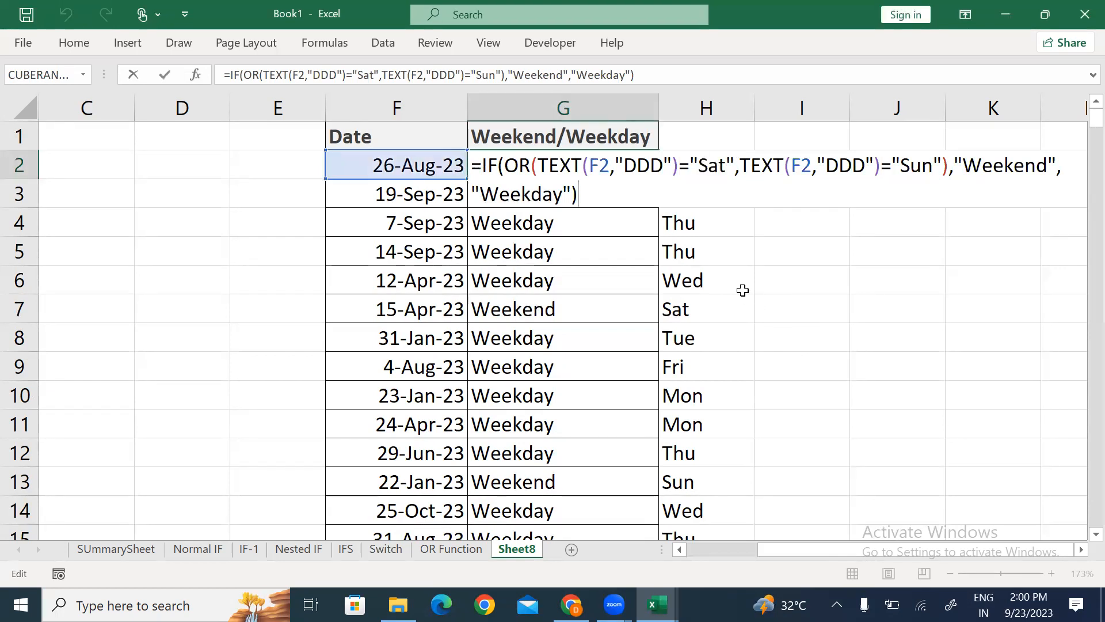
pyautogui.press('Return')
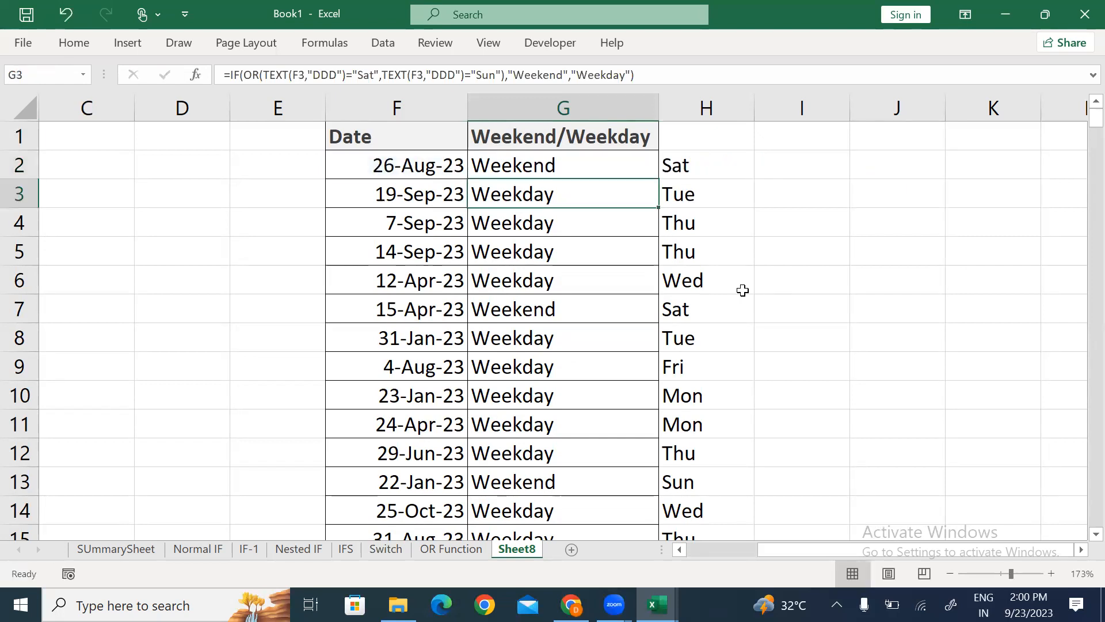
# Step: Rename Sheet8 to 'IF With OR' with Alt+O, H, R, then insert a new blank sheet
pyautogui.hotkey('alt', 'o')
pyautogui.press('h')
pyautogui.write('r')
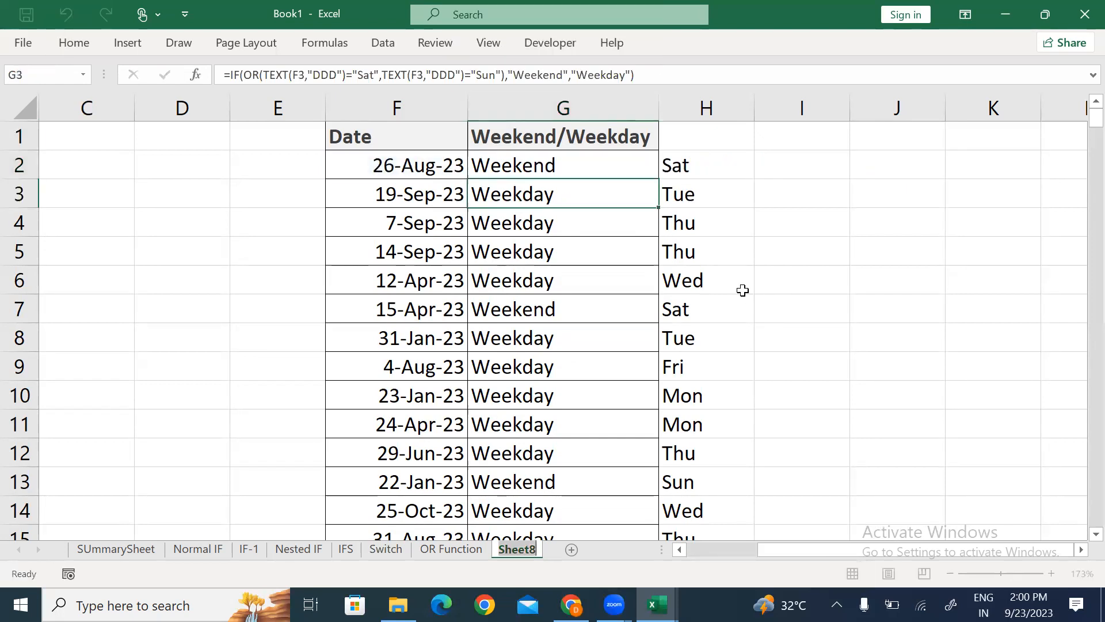
pyautogui.write('IF With')
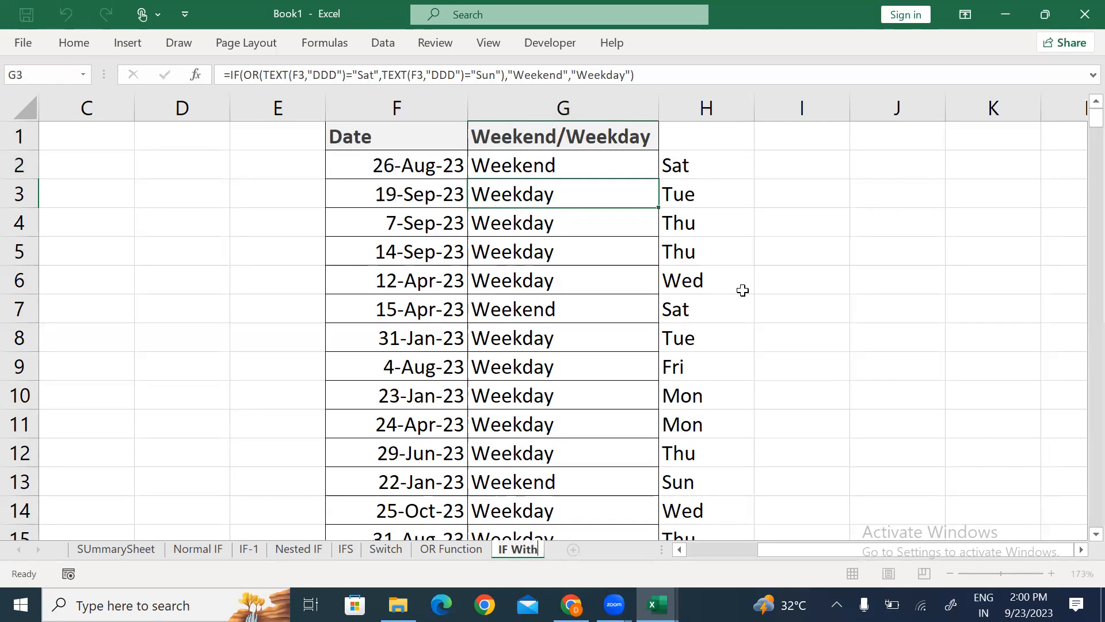
pyautogui.write(' OR')
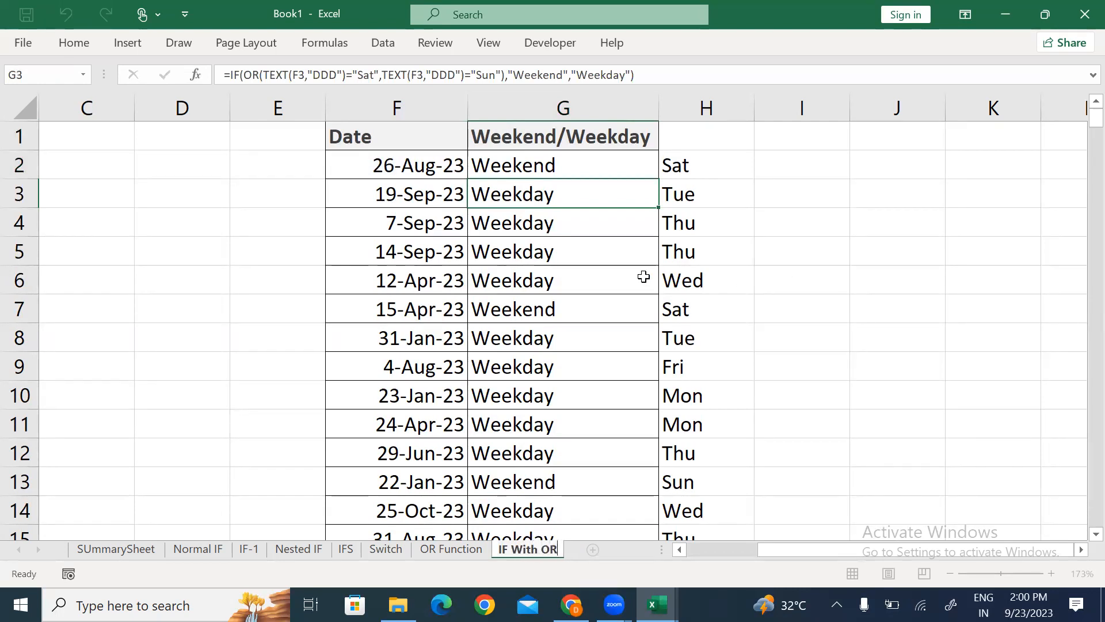
pyautogui.click(640, 279)
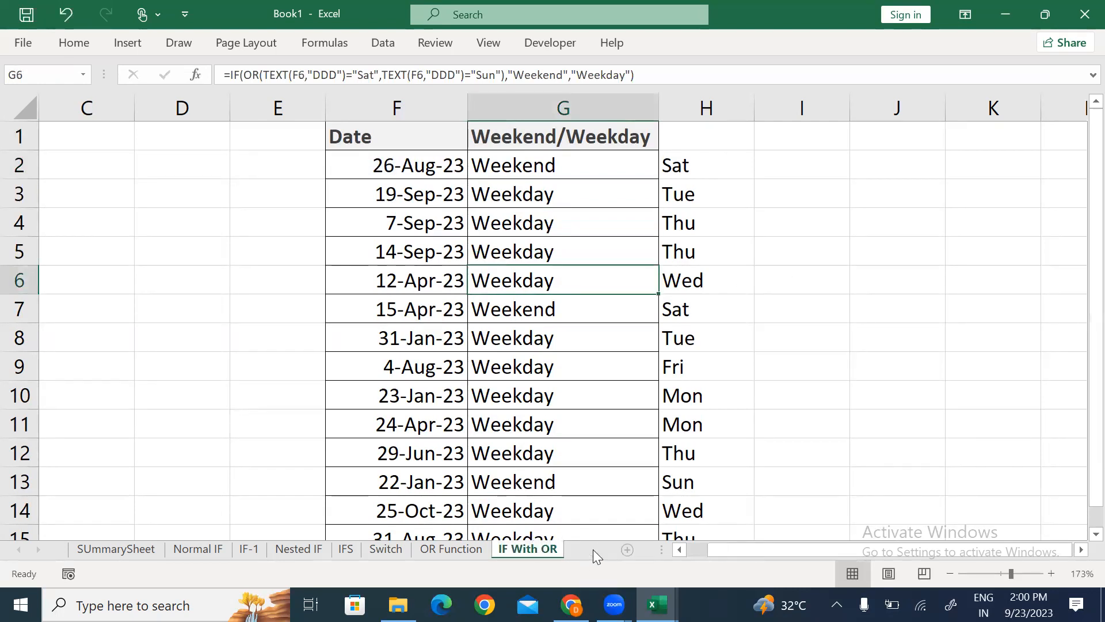
pyautogui.click(593, 549)
# Step: Copy the Status/Error/Percentage/Result table A1:D16 from the AND sheet
pyautogui.hotkey('alt', 'Tab')
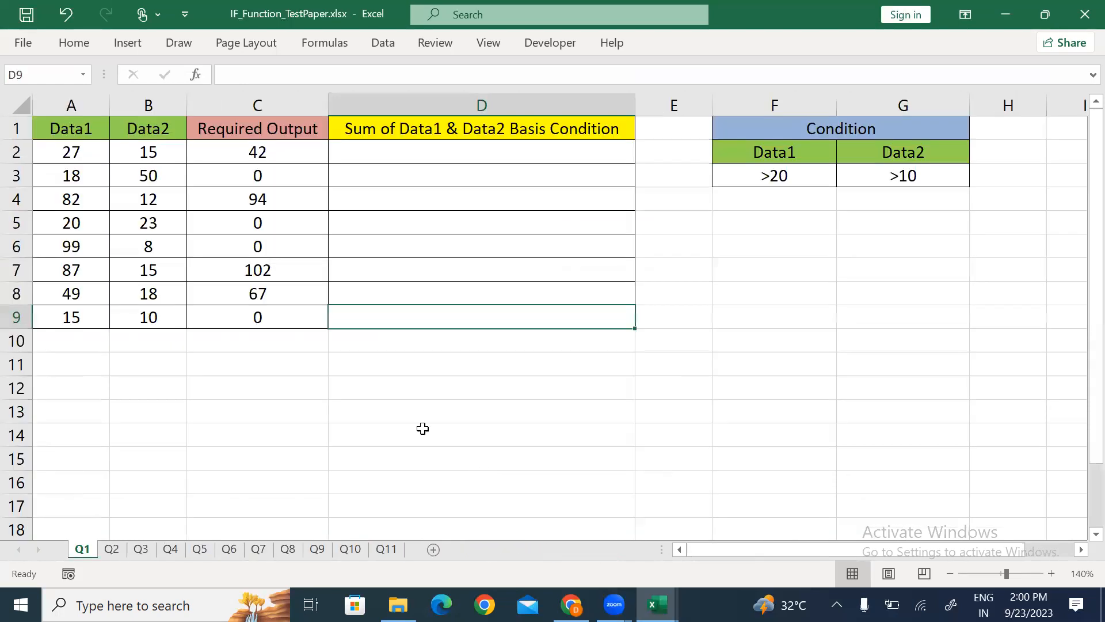
pyautogui.hotkey('alt', 'Tab')
pyautogui.press('Tab')
pyautogui.press('Tab')
pyautogui.press('Tab')
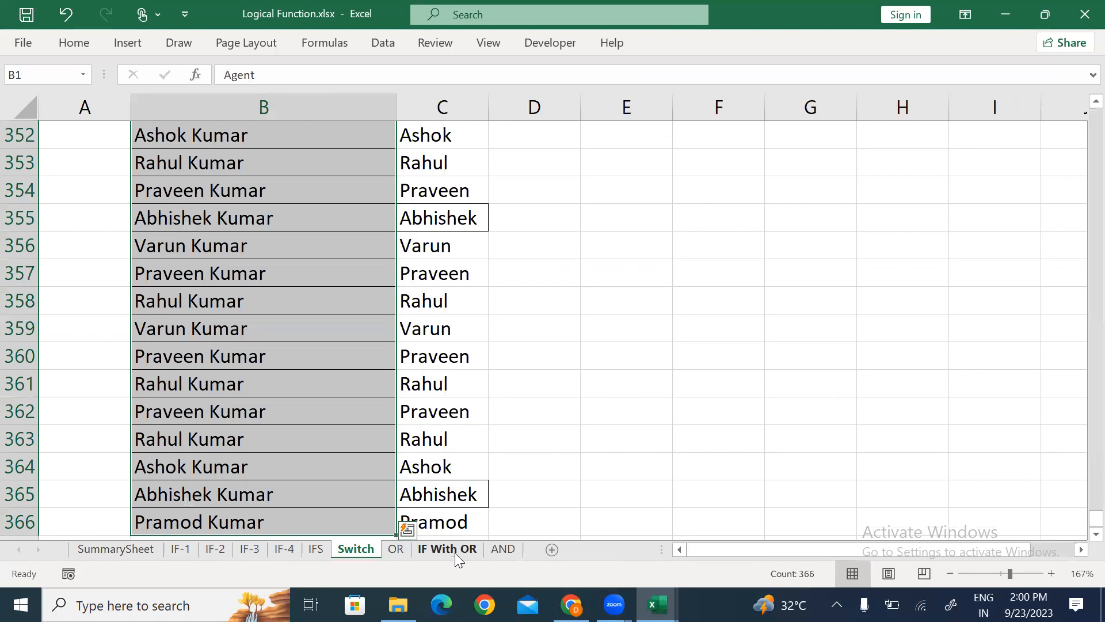
pyautogui.click(502, 549)
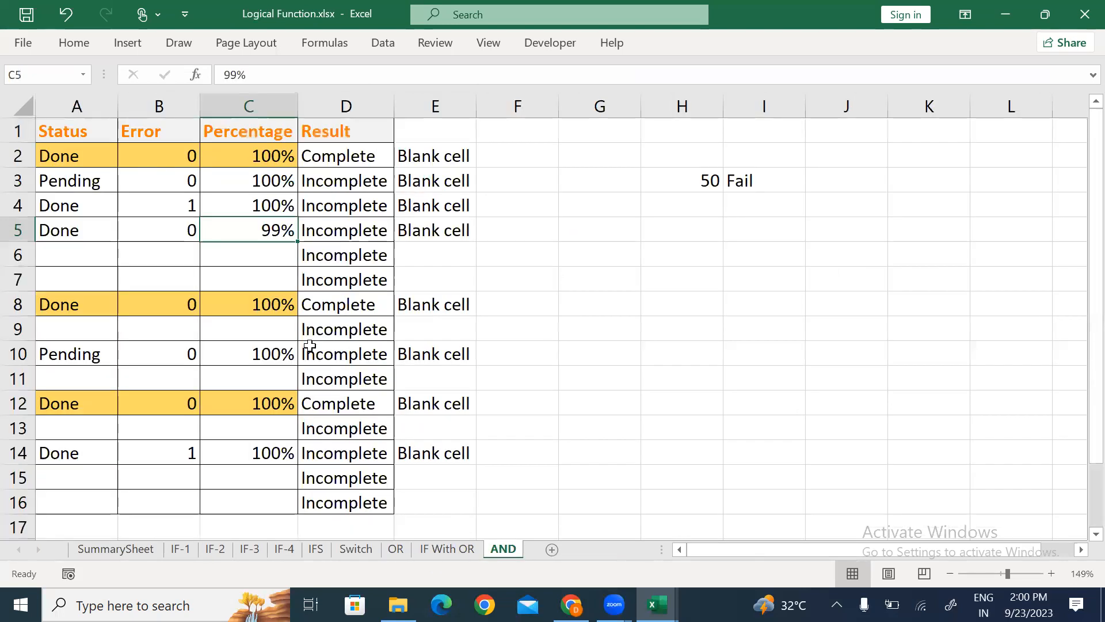
pyautogui.click(62, 134)
pyautogui.hotkey('ctrl', 'shift', 'Right')
pyautogui.hotkey('ctrl', 'shift', 'Down')
pyautogui.hotkey('ctrl', 'shift', 'Down')
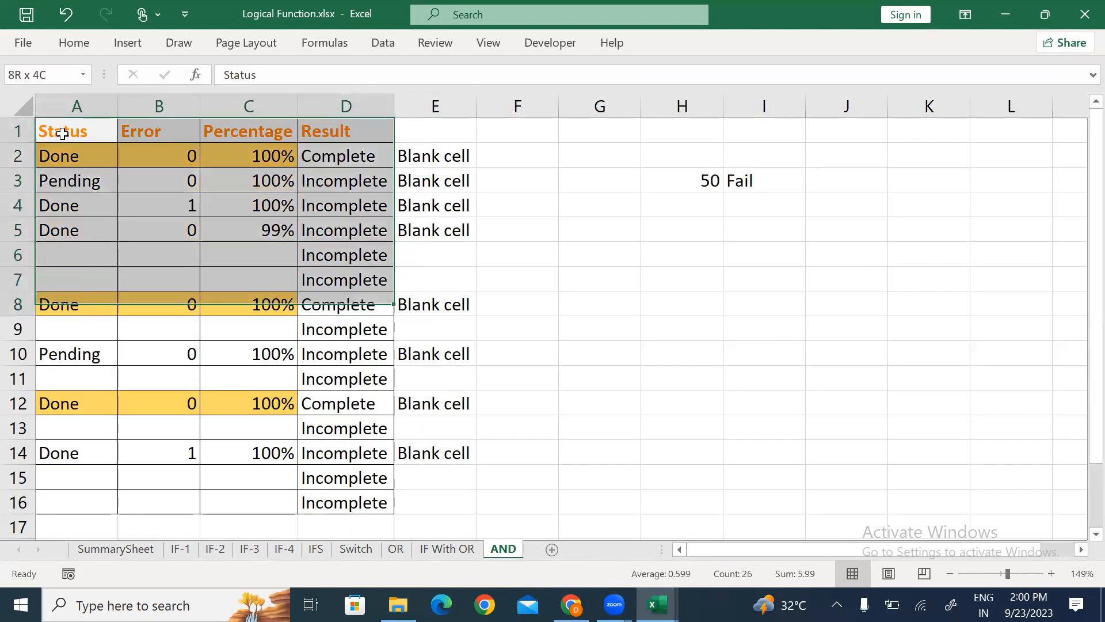
pyautogui.hotkey('shift', 'Down')
pyautogui.hotkey('shift', 'Down')
pyautogui.hotkey('shift', 'Down')
pyautogui.hotkey('shift', 'Down')
pyautogui.hotkey('shift', 'Down')
pyautogui.hotkey('shift', 'Down')
pyautogui.hotkey('shift', 'Down')
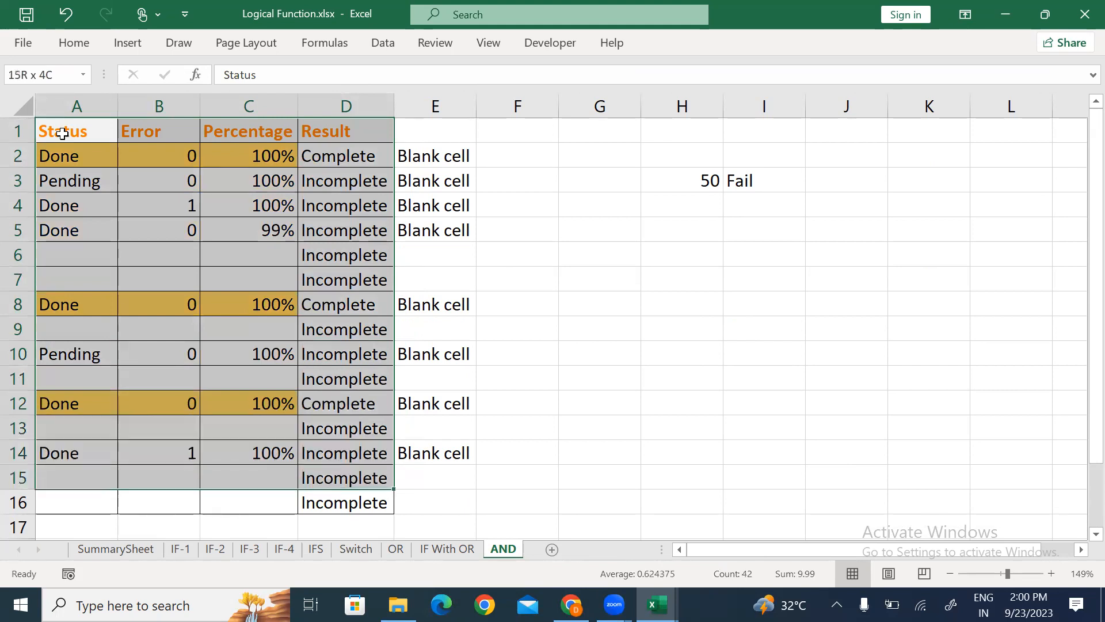
pyautogui.hotkey('shift', 'Down')
pyautogui.hotkey('ctrl', 'c')
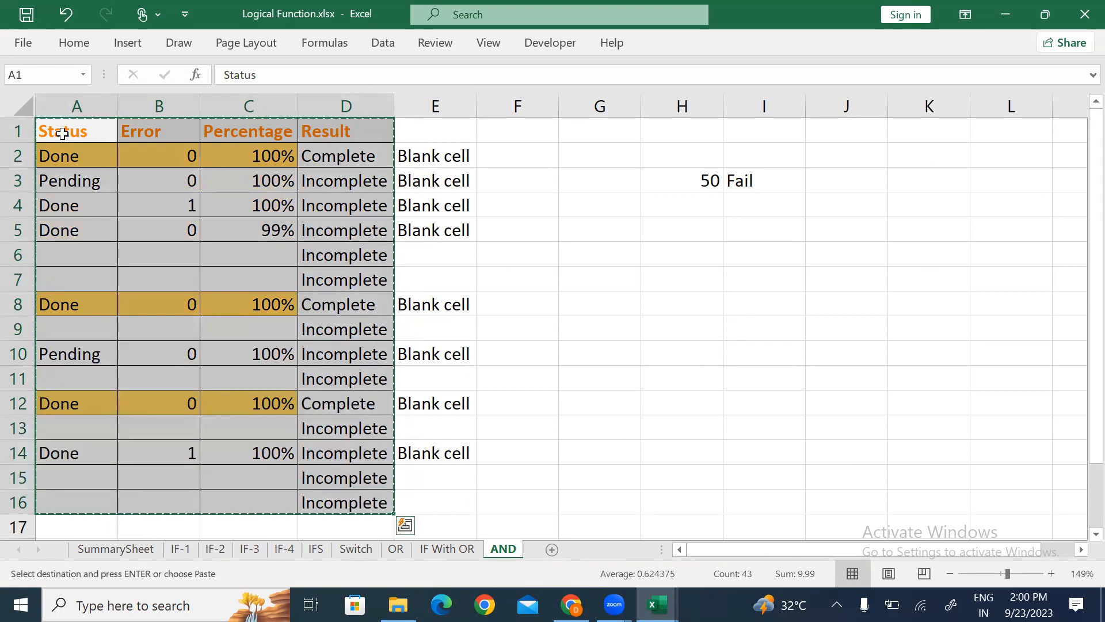
# Step: In Book1's Sheet9, clear the stray 'sno' entry typed into A1
pyautogui.hotkey('alt', 'Tab')
pyautogui.hotkey('alt', 'Tab')
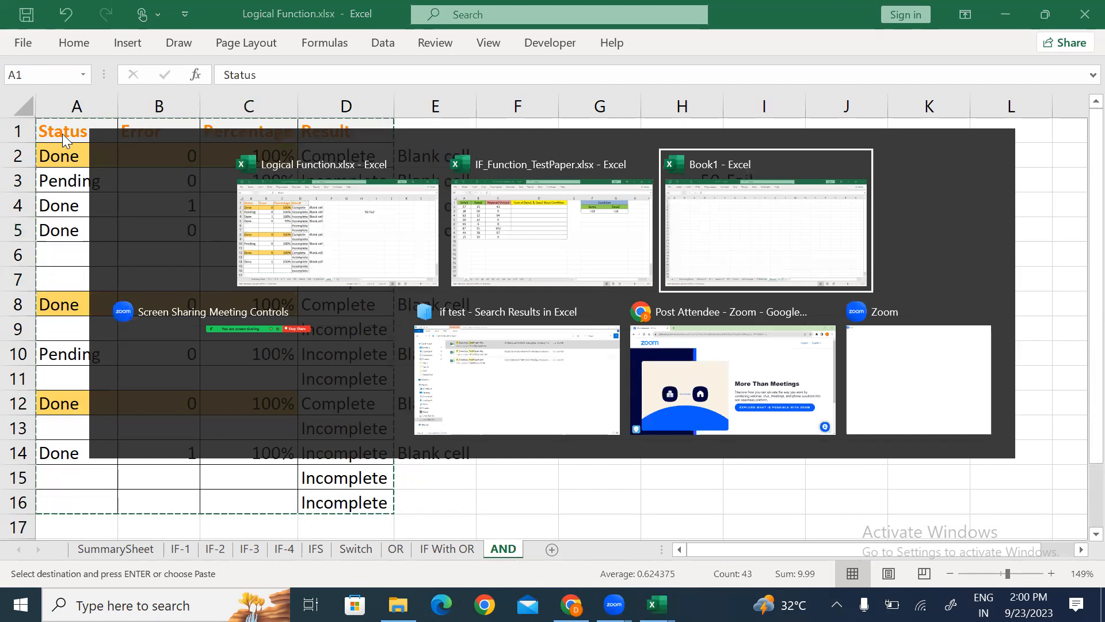
pyautogui.write('sno')
pyautogui.press('Return')
pyautogui.press('Up')
pyautogui.press('Delete')
# Step: Recopy the A1:D16 table, clear another stray A1 entry, and return to Sheet9
pyautogui.hotkey('alt', 'Tab')
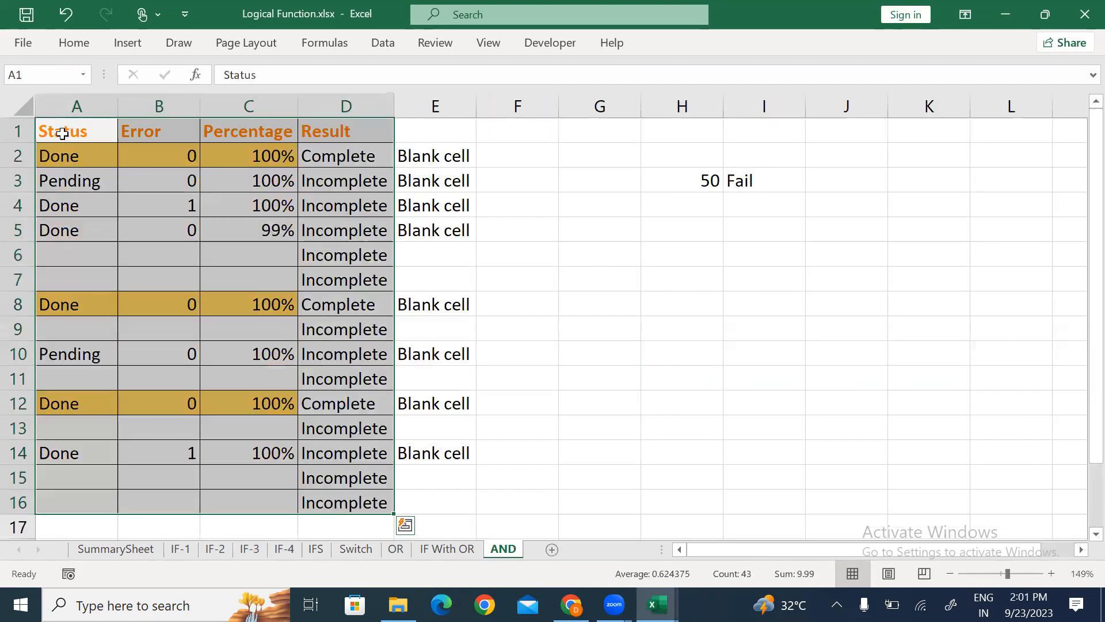
pyautogui.hotkey('ctrl', 'c')
pyautogui.hotkey('alt', 'Tab')
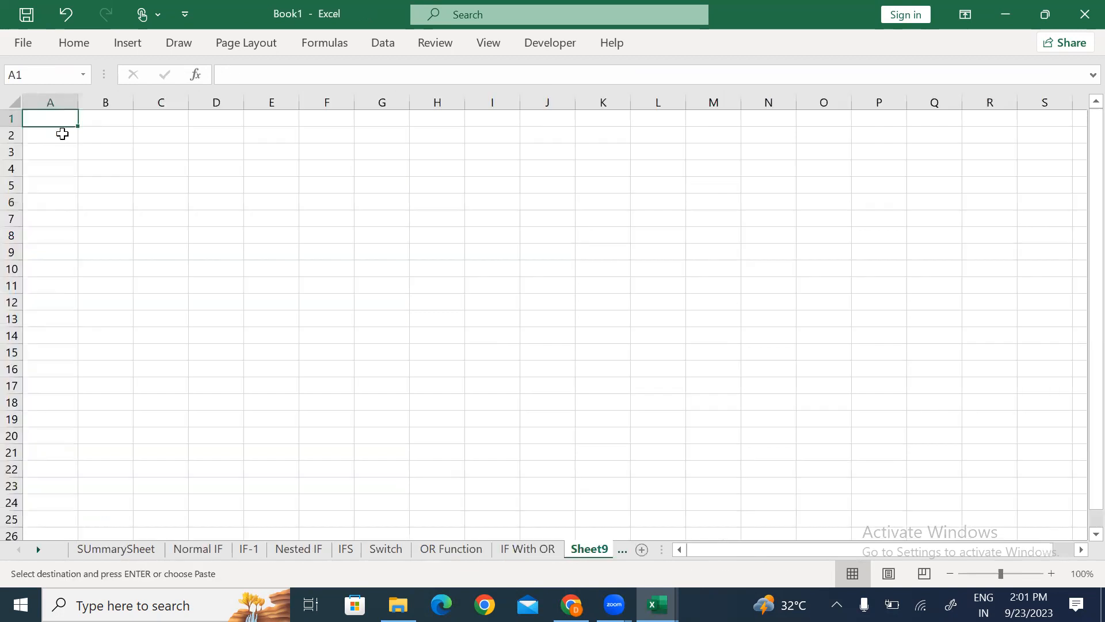
pyautogui.write('sno')
pyautogui.press('Return')
pyautogui.press('Up')
pyautogui.press('Delete')
pyautogui.hotkey('alt', 'Tab')
pyautogui.hotkey('ctrl', 'c')
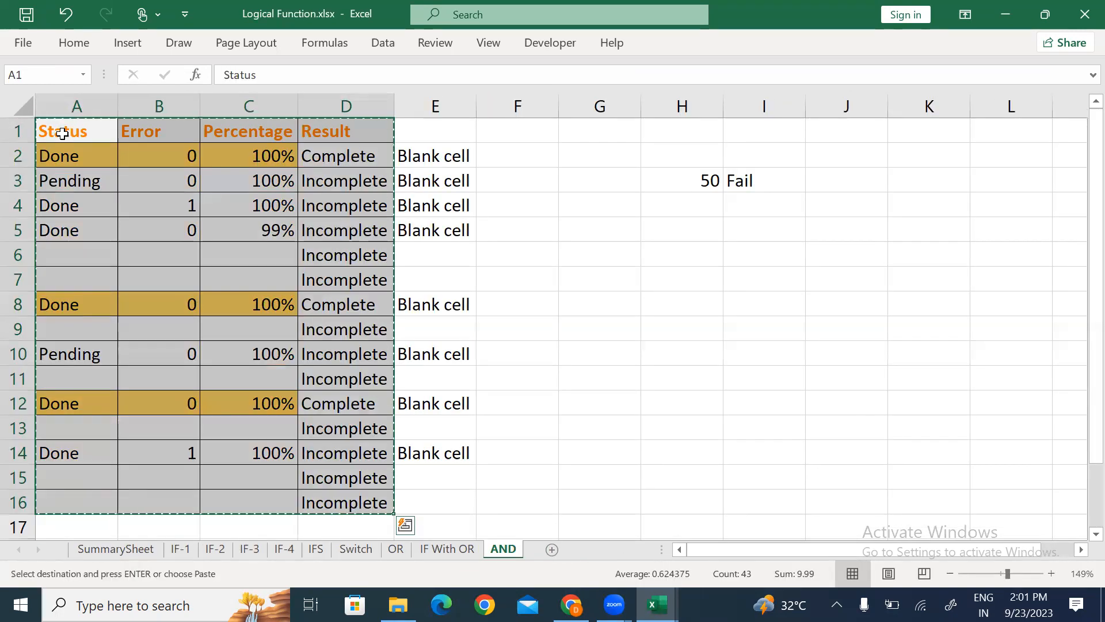
pyautogui.hotkey('alt', 'Tab')
pyautogui.press('alt')
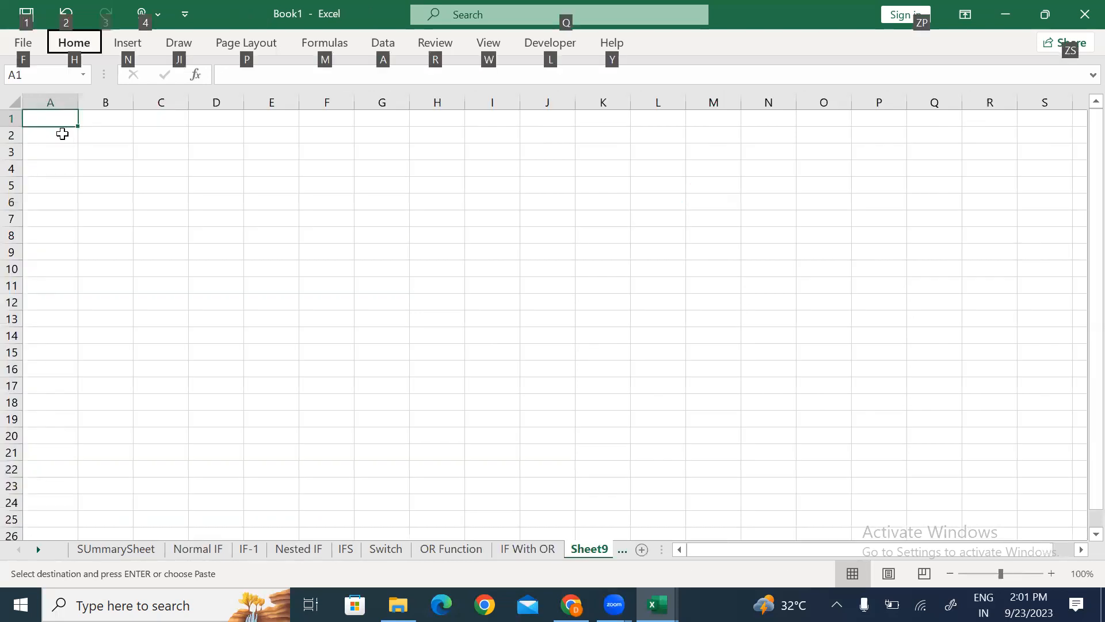
# Step: Paste the copied table into Sheet9 and autofit column C to the Percentage heading
pyautogui.hotkey('ctrl', 'v')
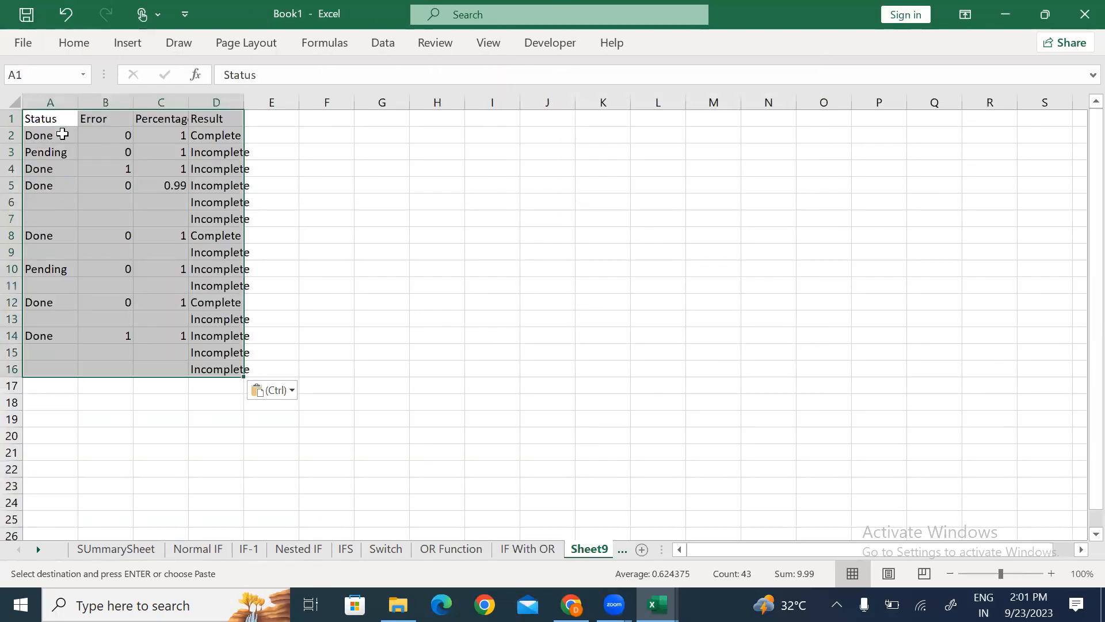
pyautogui.press('Escape')
pyautogui.press('Escape')
pyautogui.scroll(4, 62, 134)
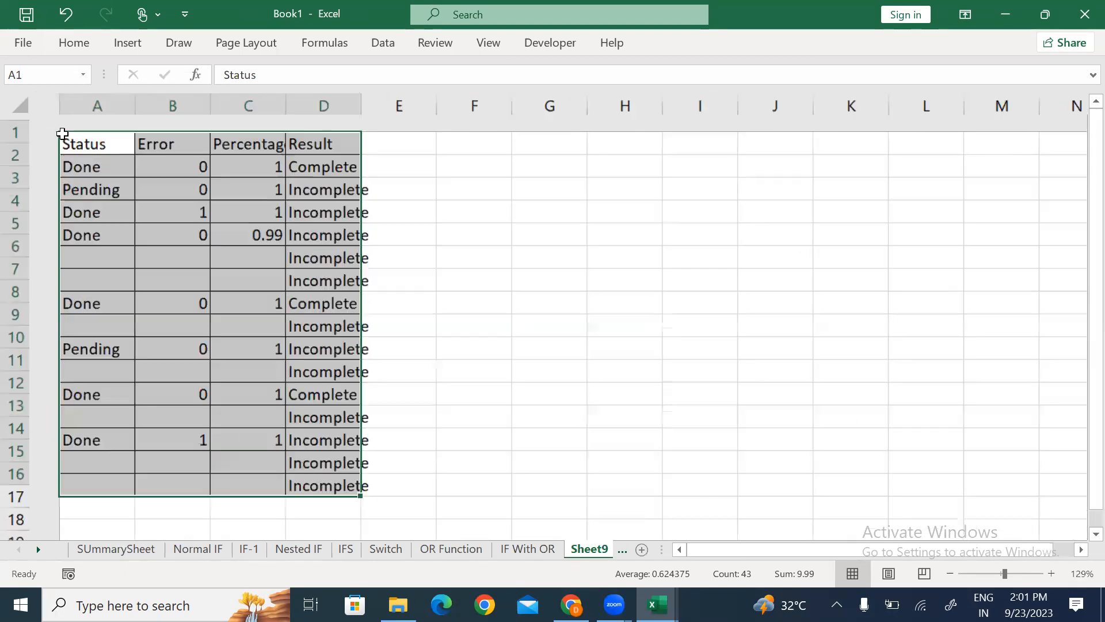
pyautogui.scroll(-2, 62, 133)
pyautogui.press('Right')
pyautogui.press('Right')
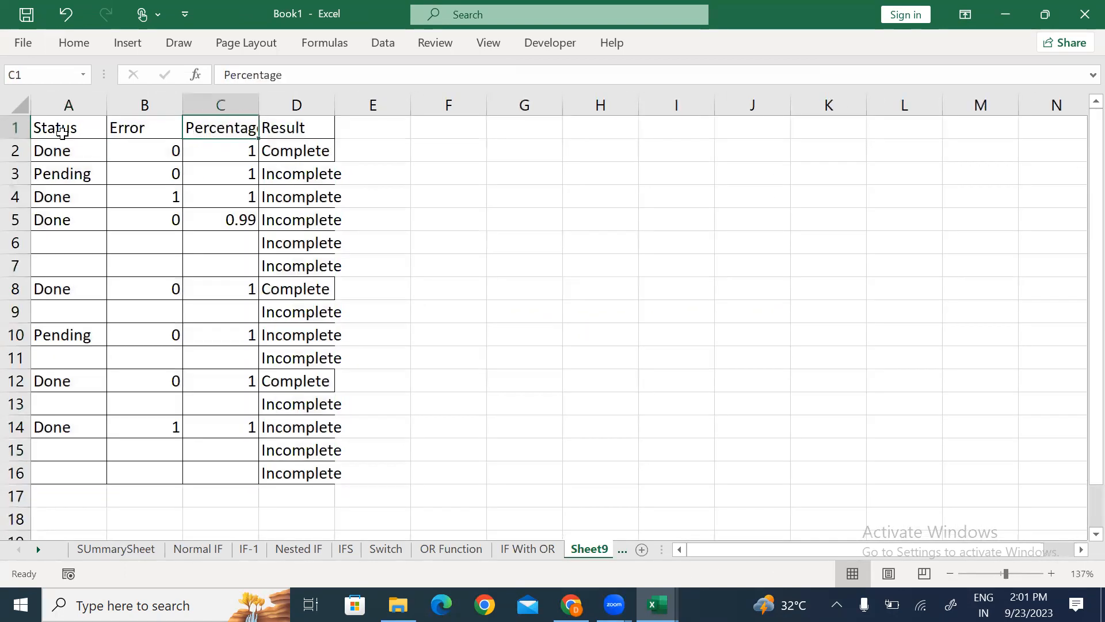
pyautogui.hotkey('alt', 'o')
pyautogui.press('c')
pyautogui.press('a')
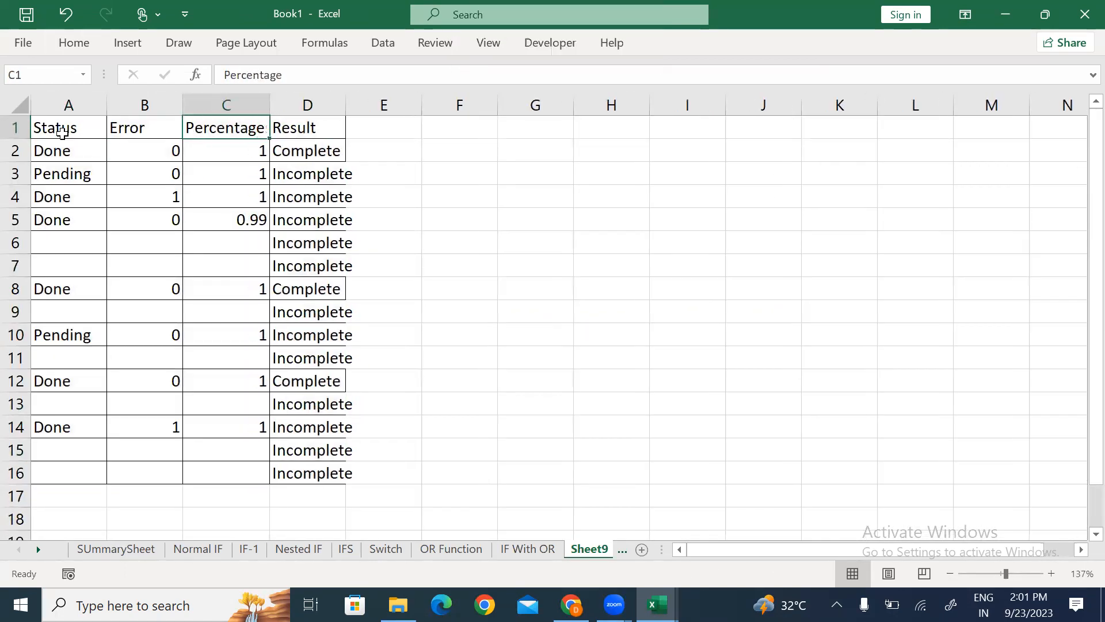
# Step: Clear the old values from A2:D16 and widen column D
pyautogui.press('Right')
pyautogui.press('Down')
pyautogui.hotkey('ctrl', 'shift', 'Down')
pyautogui.press('Delete')
pyautogui.press('Up')
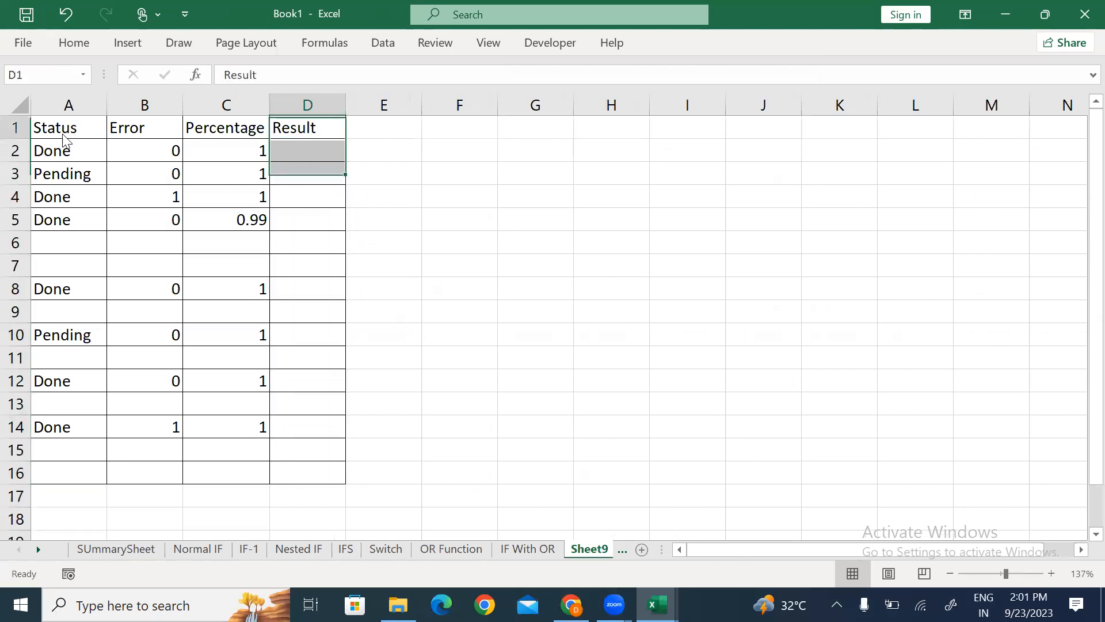
pyautogui.moveTo(345, 104); pyautogui.dragTo(367, 104)
pyautogui.moveTo(64, 147); pyautogui.dragTo(252, 467)
pyautogui.press('Delete')
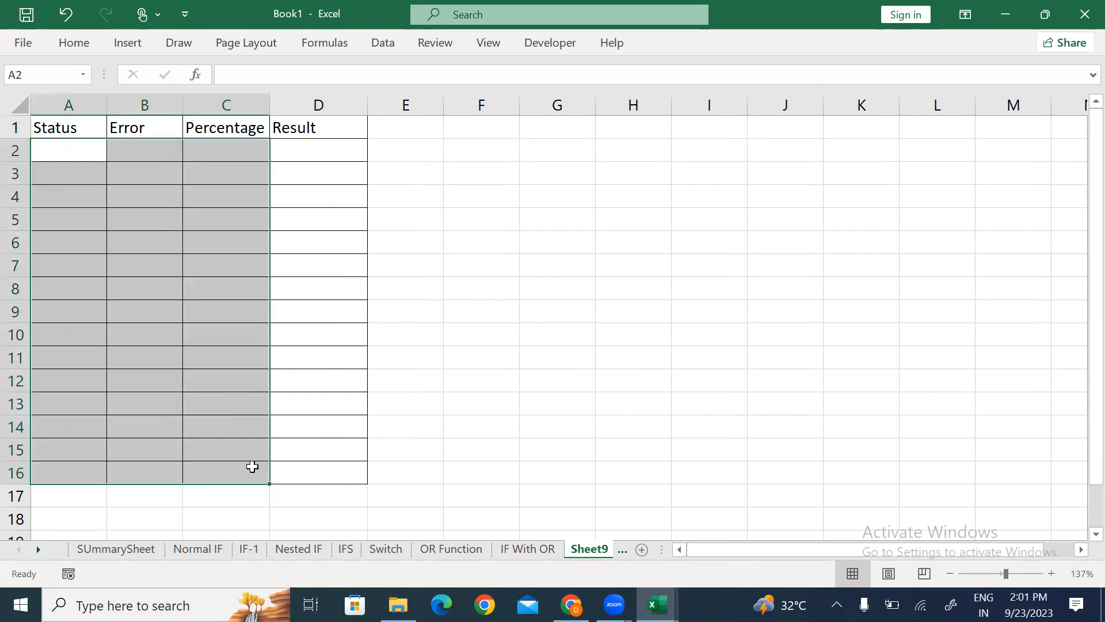
pyautogui.press('Up')
# Step: Apply the orange Calculation cell style to headings A1:D1 and widen columns C and A
pyautogui.hotkey('ctrl', 'shift', 'Right')
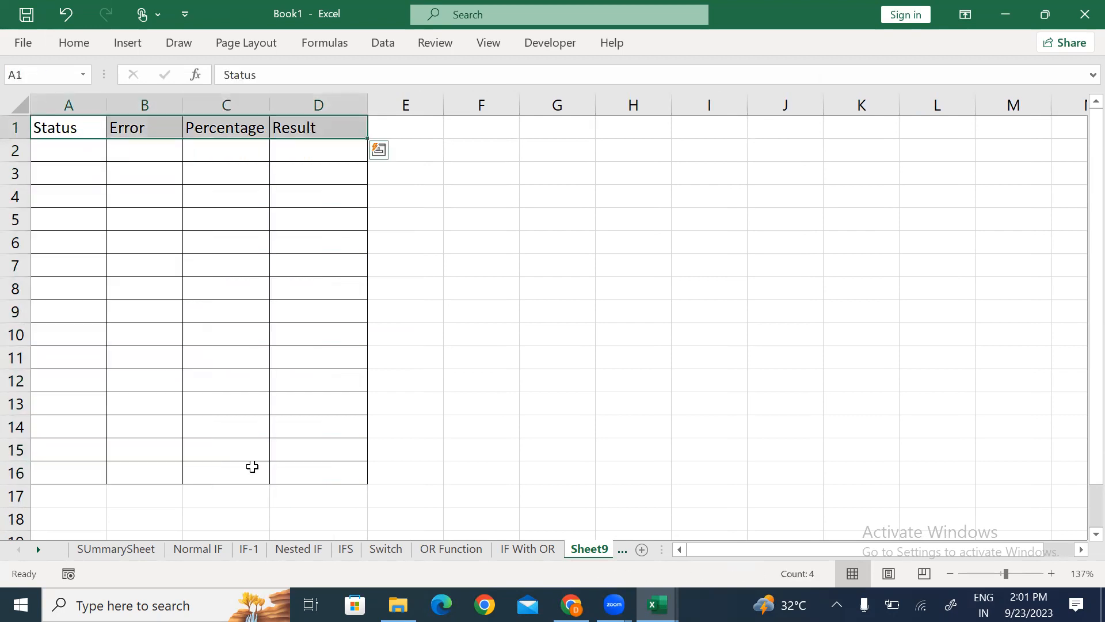
pyautogui.hotkey('alt', 'h')
pyautogui.press('j')
pyautogui.press('Down')
pyautogui.press('Return')
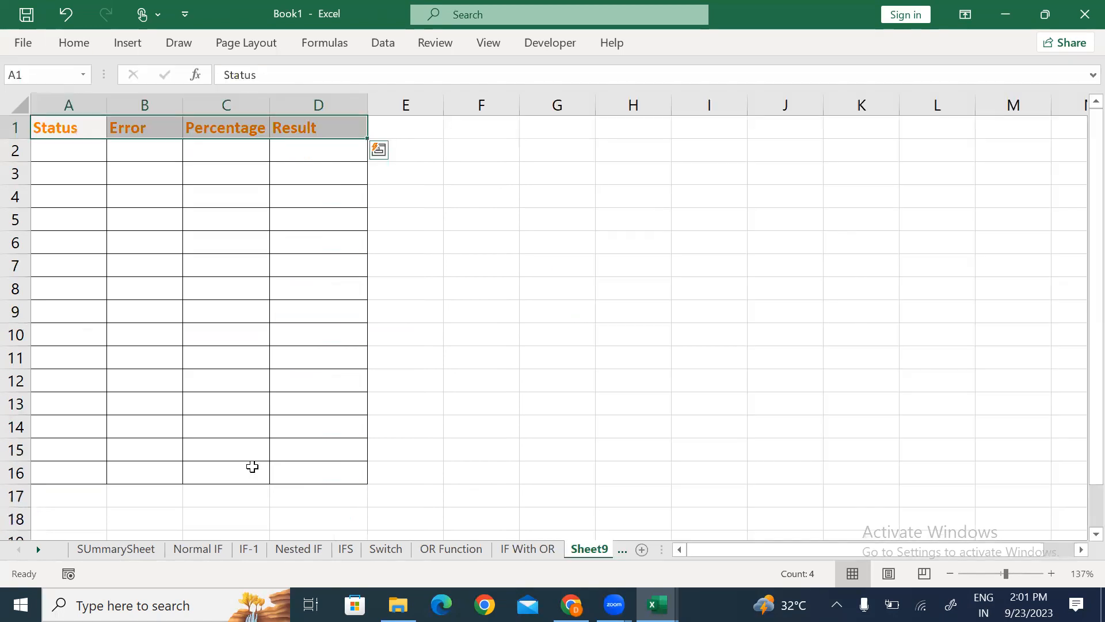
pyautogui.moveTo(268, 108); pyautogui.dragTo(283, 105)
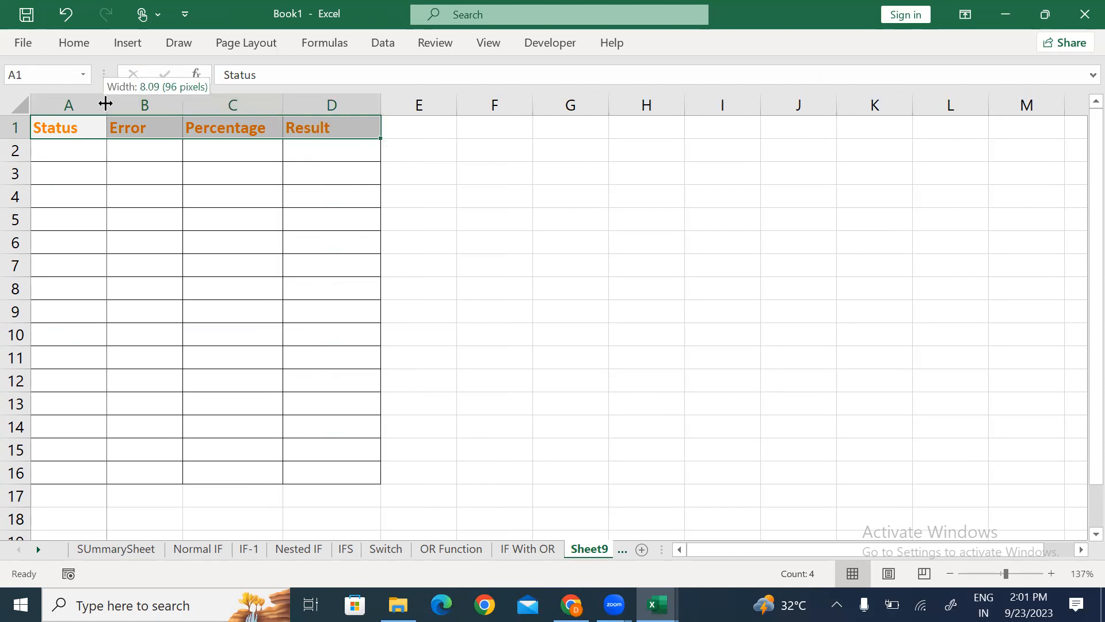
pyautogui.moveTo(105, 103); pyautogui.dragTo(113, 104)
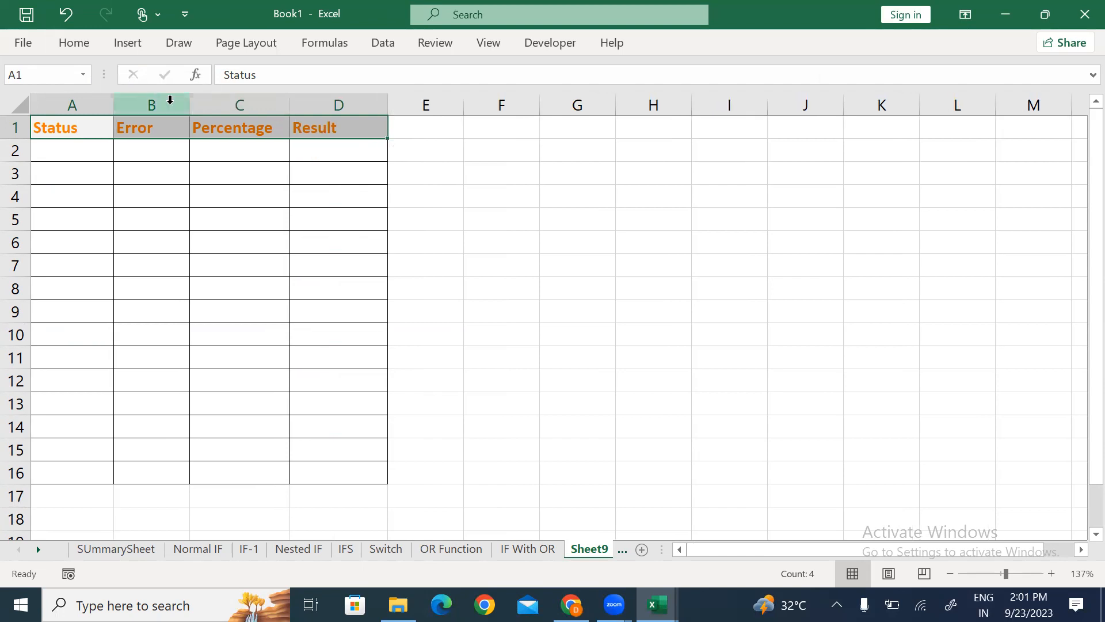
pyautogui.click(315, 190)
pyautogui.click(72, 147)
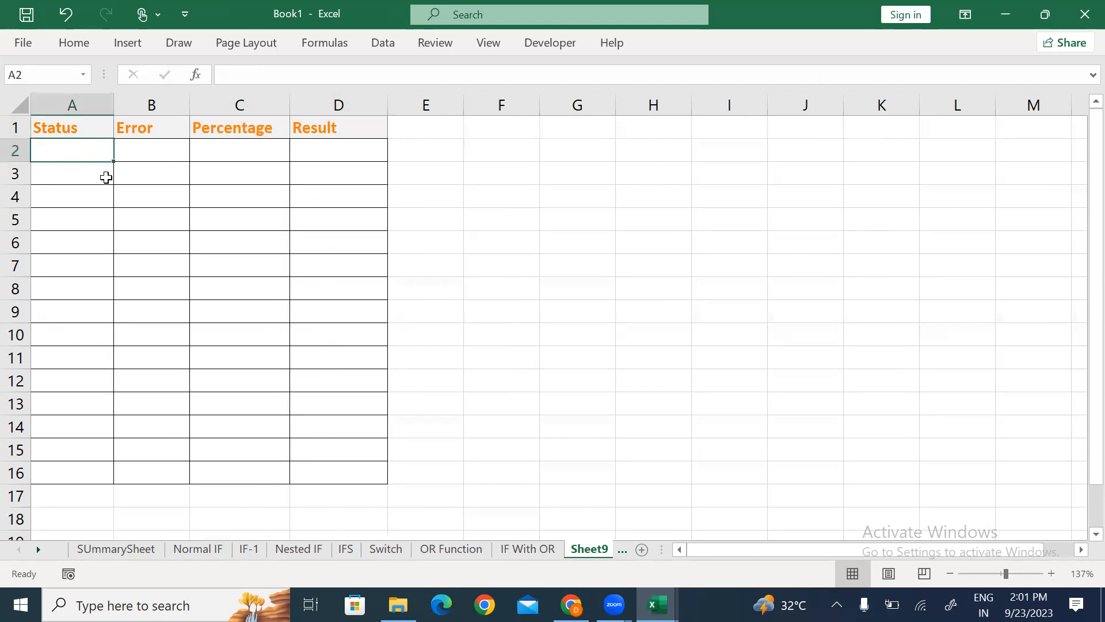
# Step: Fill row 2 with Done, 0, 100% and Complete
pyautogui.write('Don')
pyautogui.press('Return')
pyautogui.press('Up')
pyautogui.press('Right')
pyautogui.write('0')
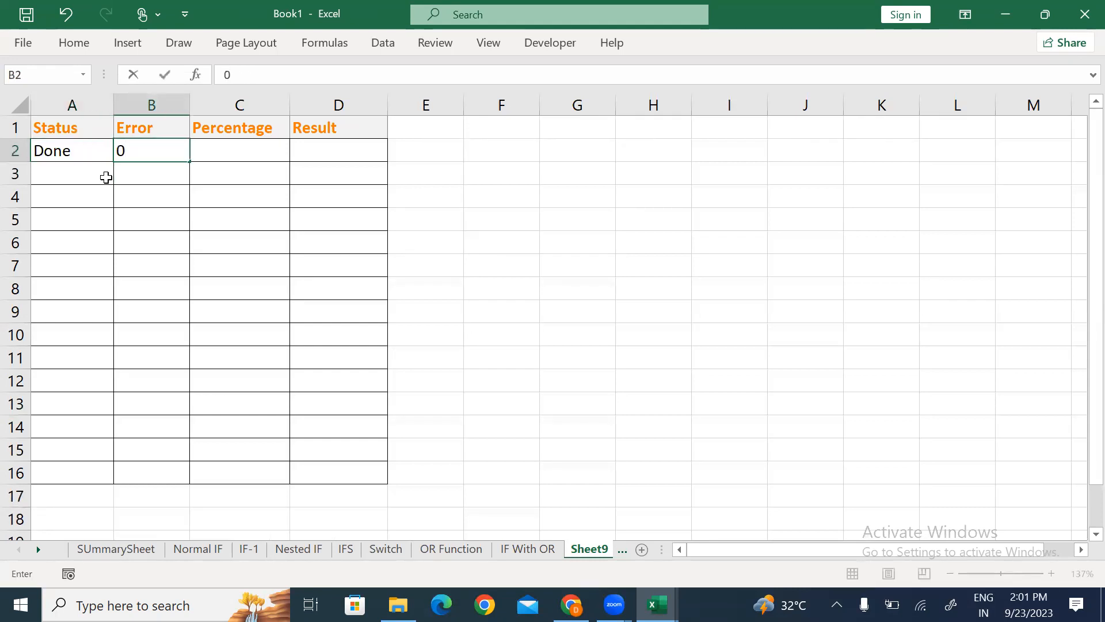
pyautogui.press('Tab')
pyautogui.write('100')
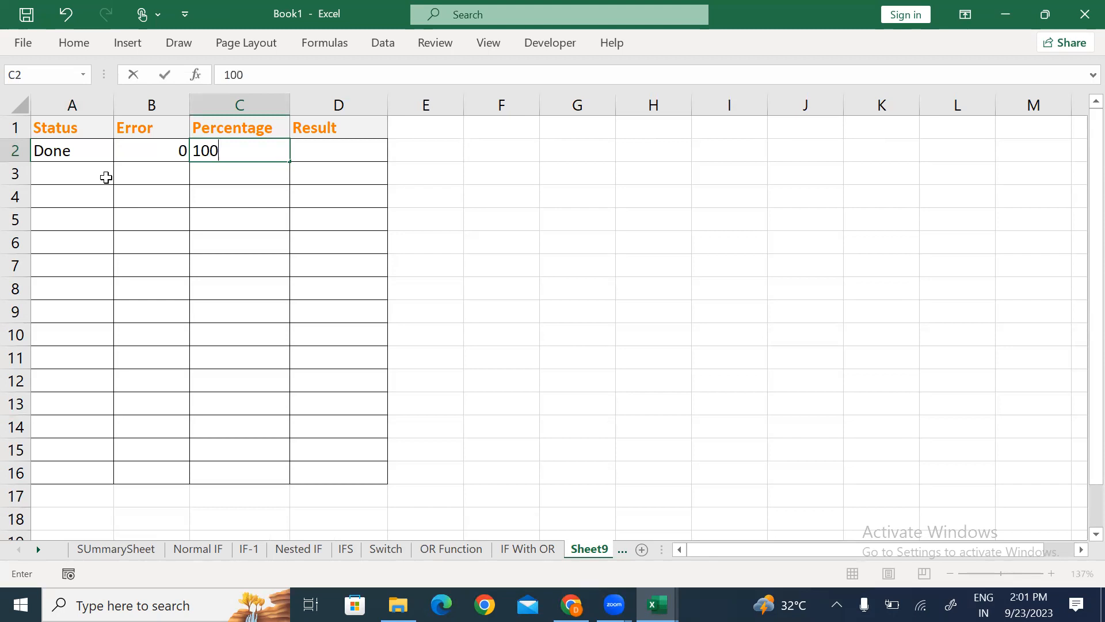
pyautogui.write('%')
pyautogui.press('Tab')
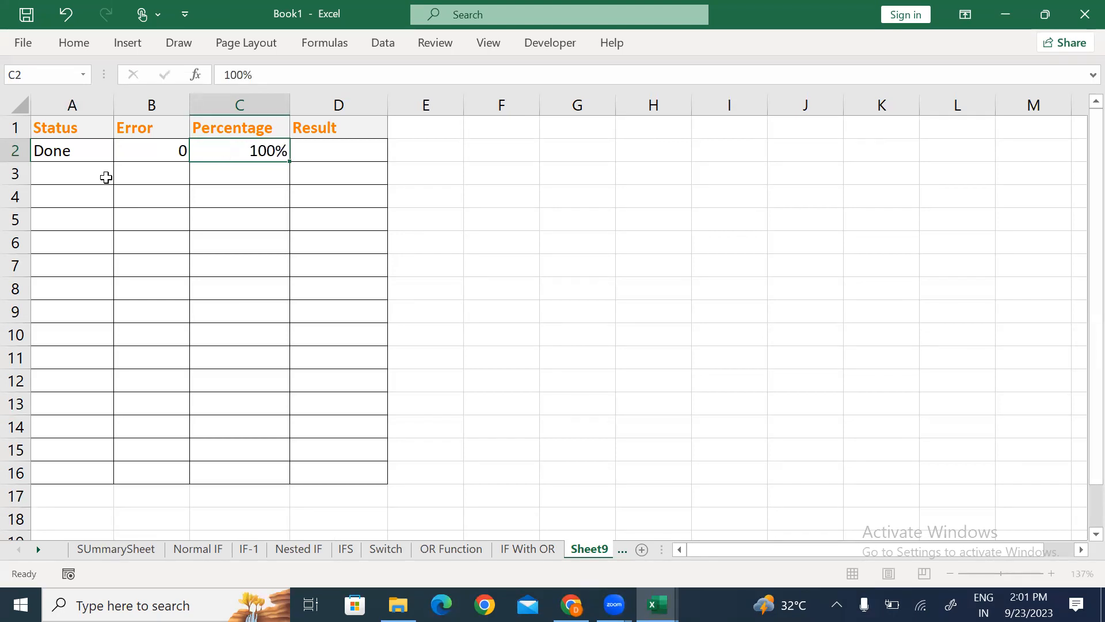
pyautogui.write('Complete')
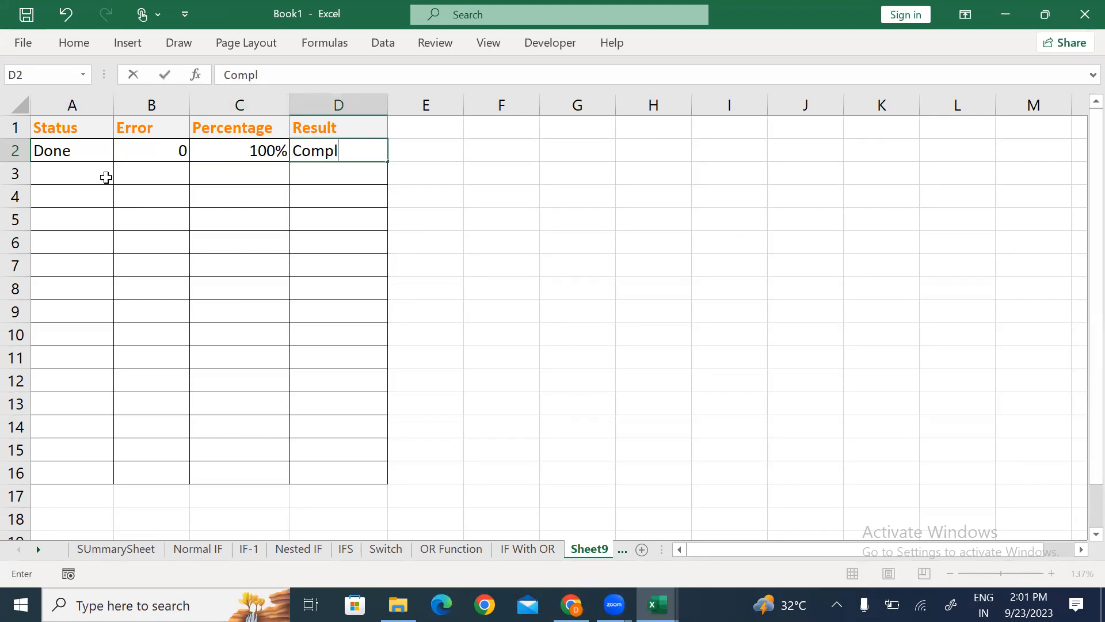
pyautogui.press('Return')
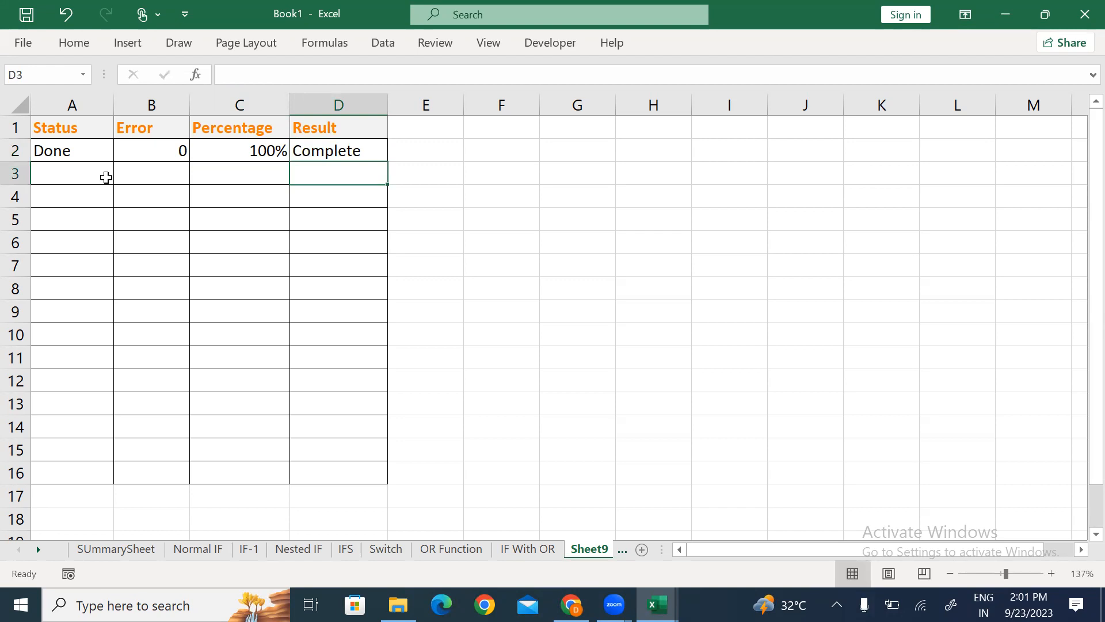
pyautogui.press('Left')
pyautogui.press('Left')
pyautogui.press('Left')
pyautogui.press('Up')
pyautogui.hotkey('shift', 'Right')
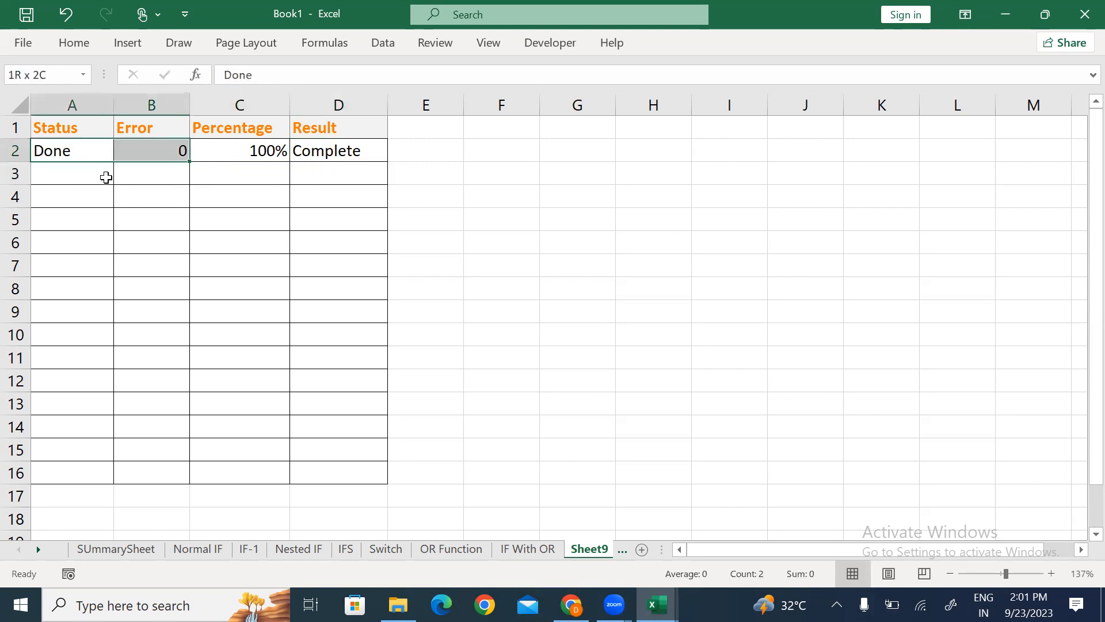
pyautogui.hotkey('shift', 'Right')
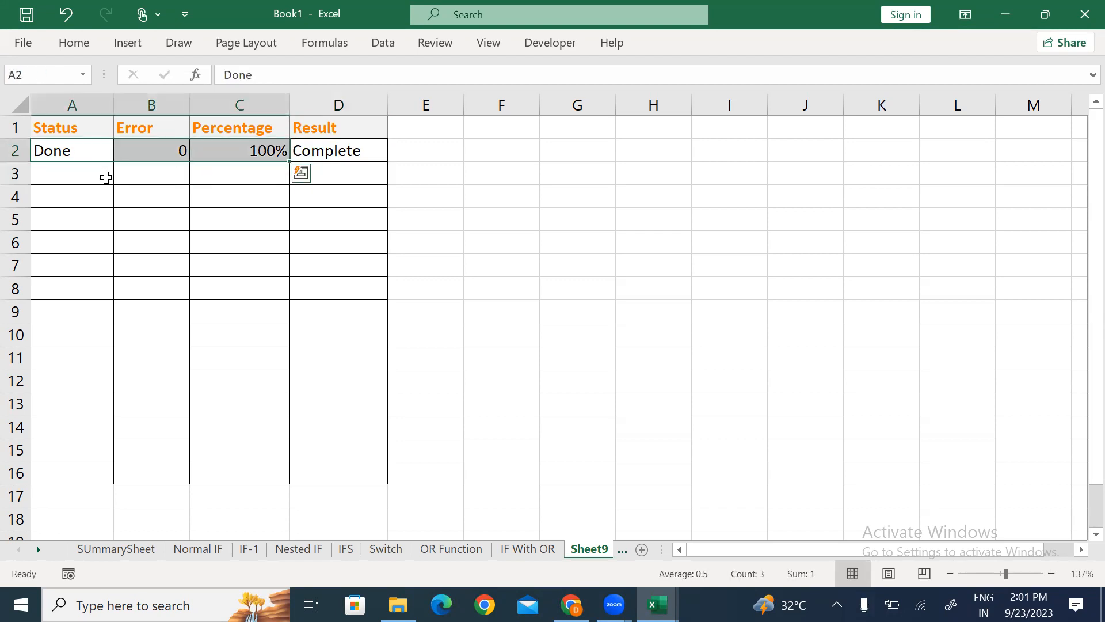
# Step: Fill row 3 with Pending, 0, 100% and Incomplete
pyautogui.click(106, 177)
pyautogui.write('Pending')
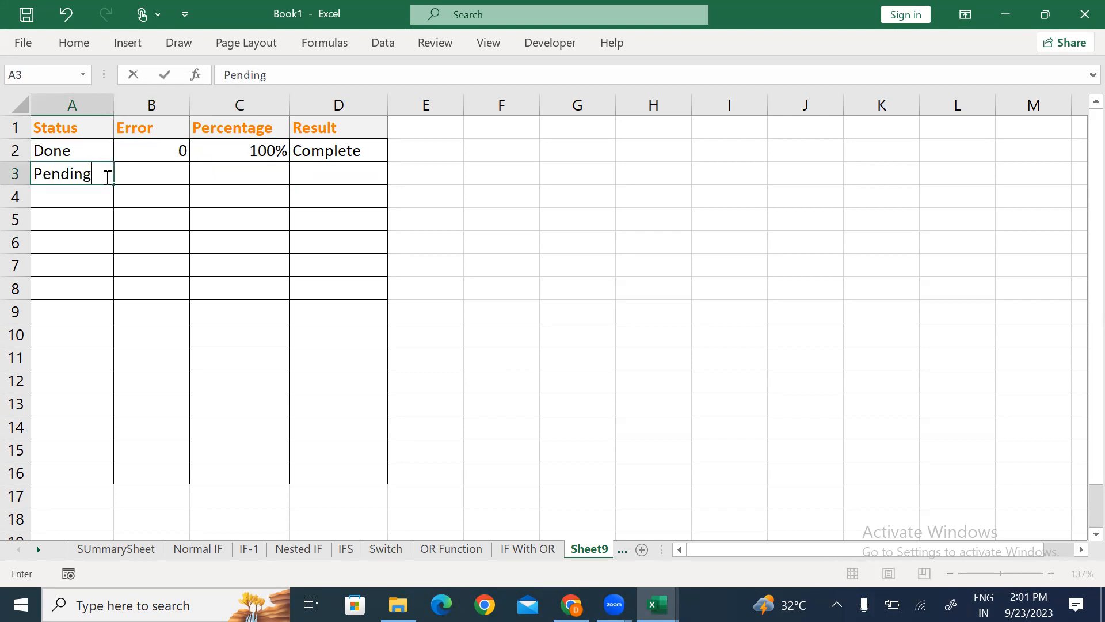
pyautogui.press('Tab')
pyautogui.write('0')
pyautogui.press('Tab')
pyautogui.hotkey('ctrl', 'd')
pyautogui.press('Tab')
pyautogui.write('I')
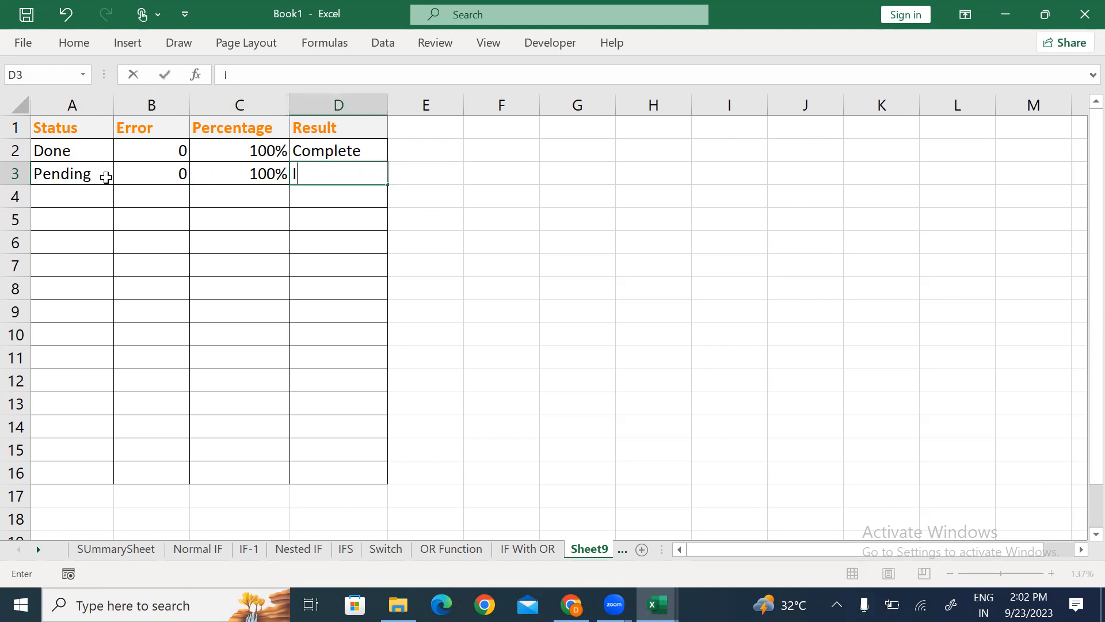
pyautogui.write('ncomplete')
pyautogui.press('Return')
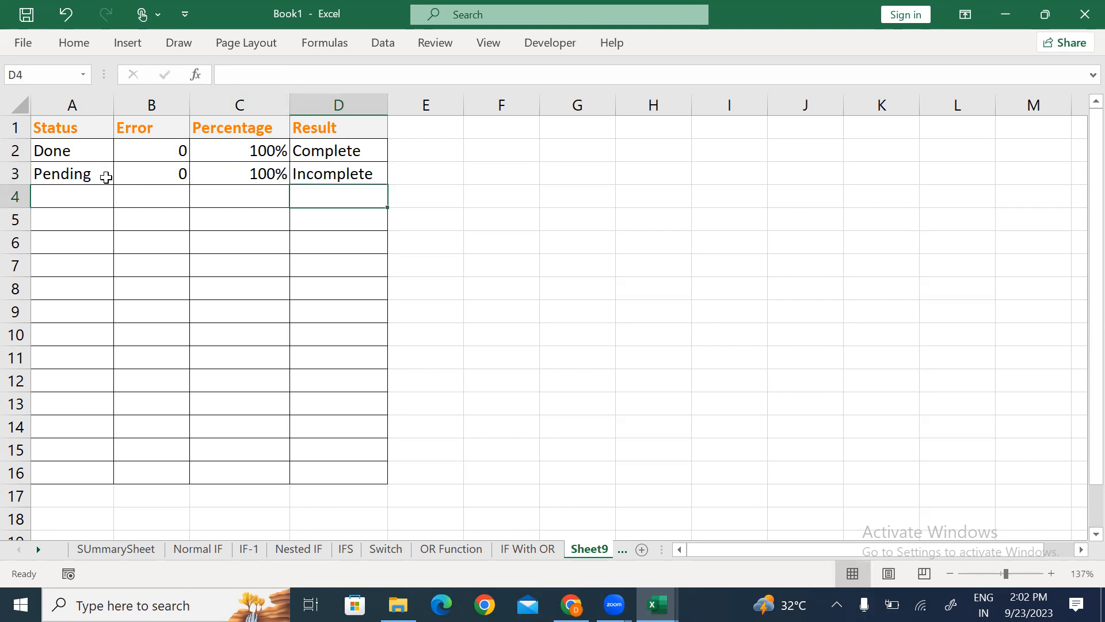
# Step: Enter Done and error 1 in A4:B4
pyautogui.press('Left')
pyautogui.press('Left')
pyautogui.press('Left')
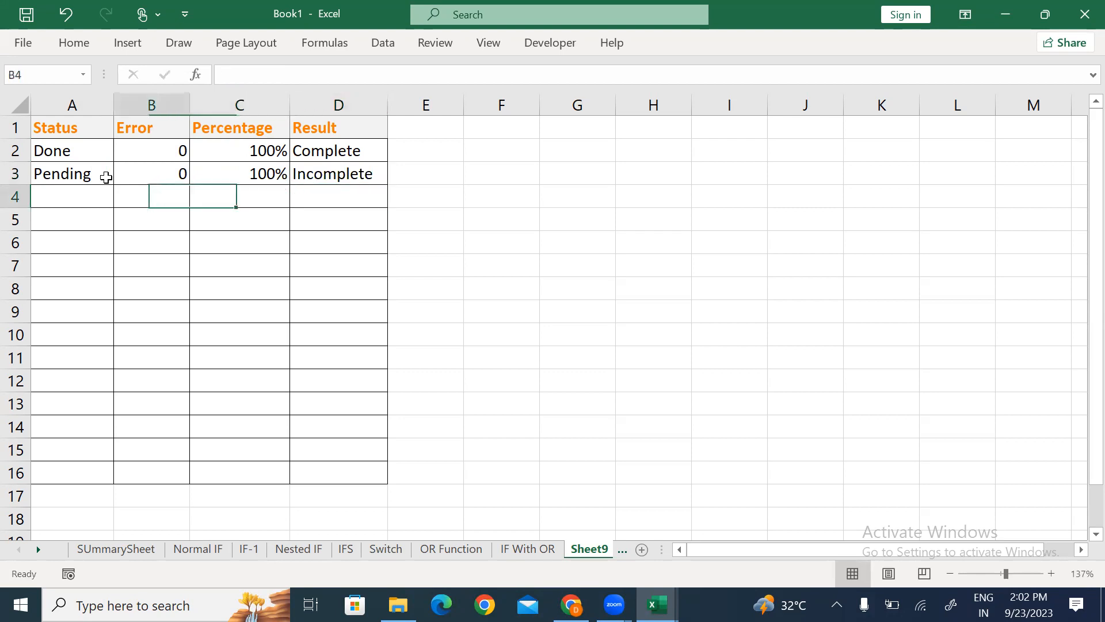
pyautogui.write('D')
pyautogui.press('BackSpace')
pyautogui.write('one')
pyautogui.press('Tab')
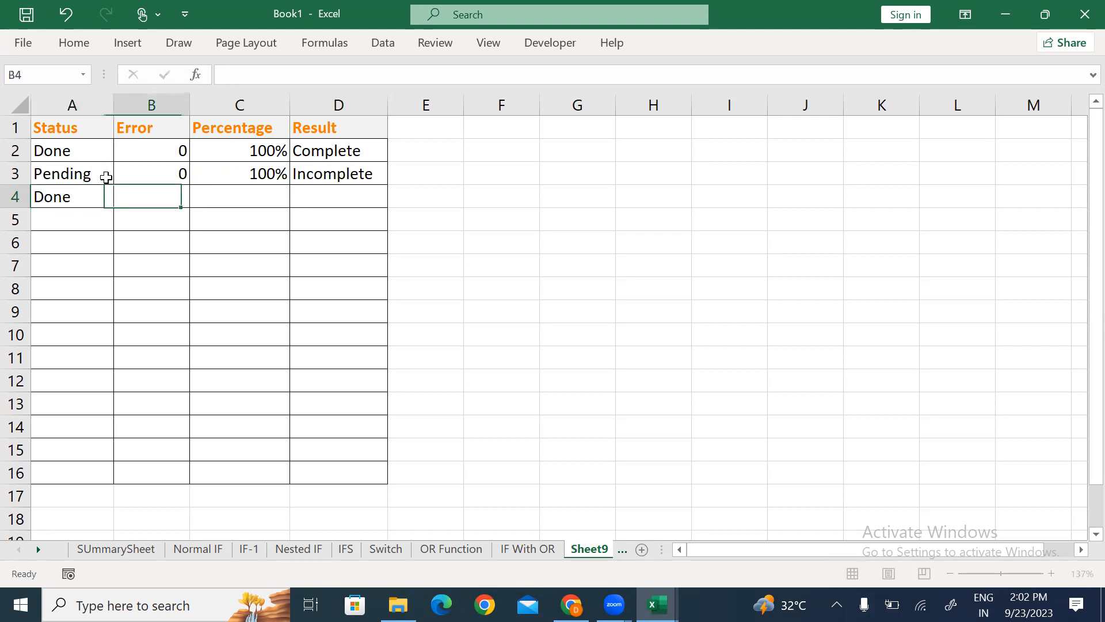
pyautogui.write('1')
pyautogui.press('Tab')
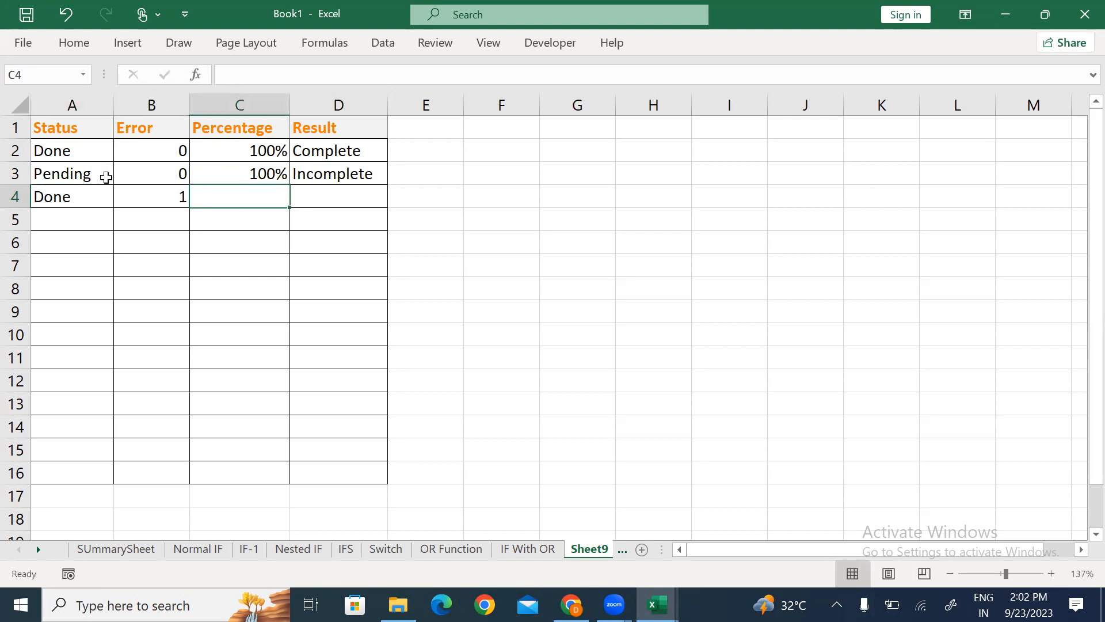